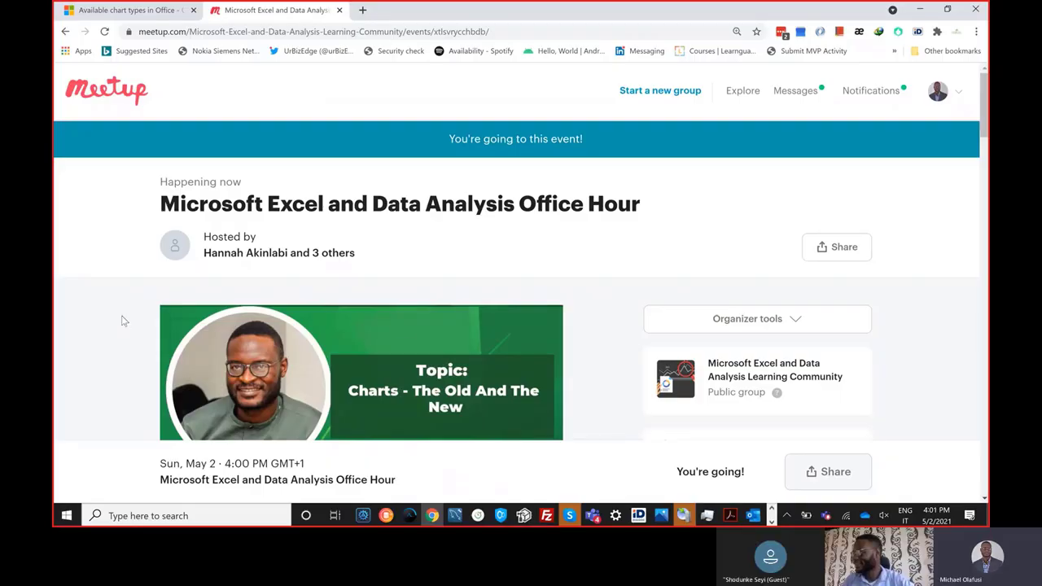
Step: Scroll the Meetup event details into view, then page the taskbar to Excel's workbook previews
scroll(537, 329, down, 3)
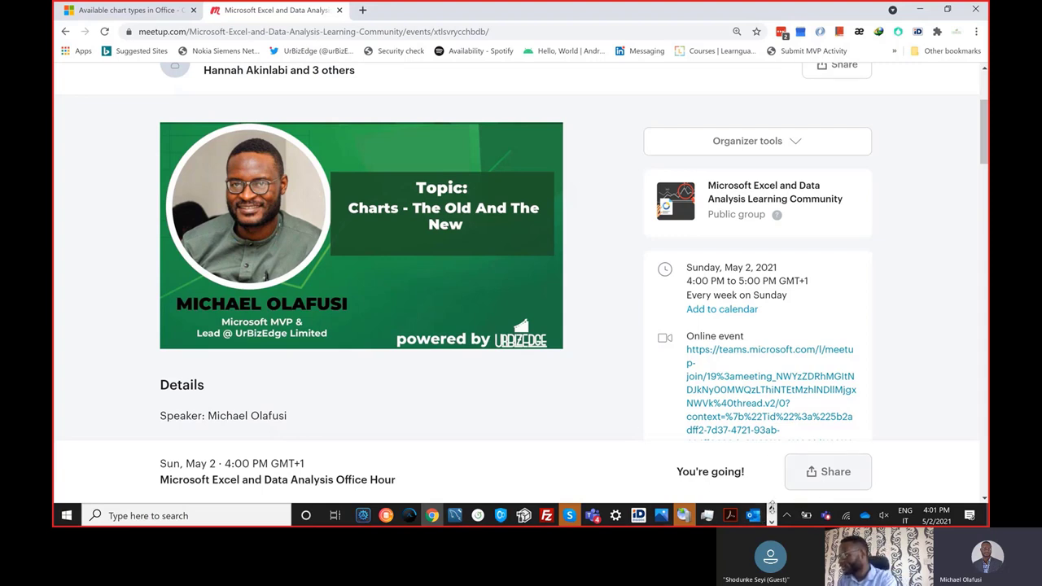
click(770, 508)
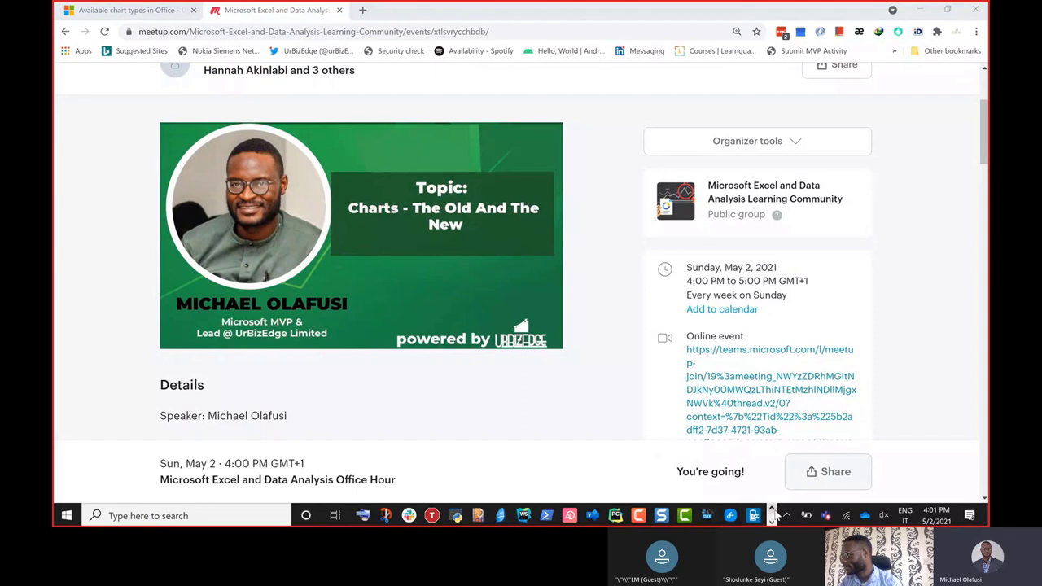
click(773, 518)
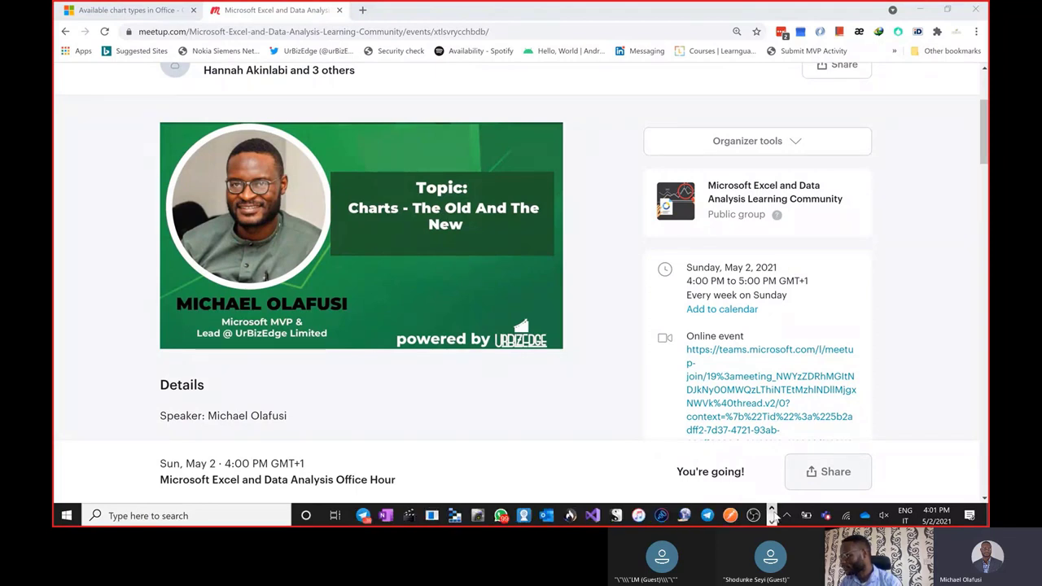
click(773, 518)
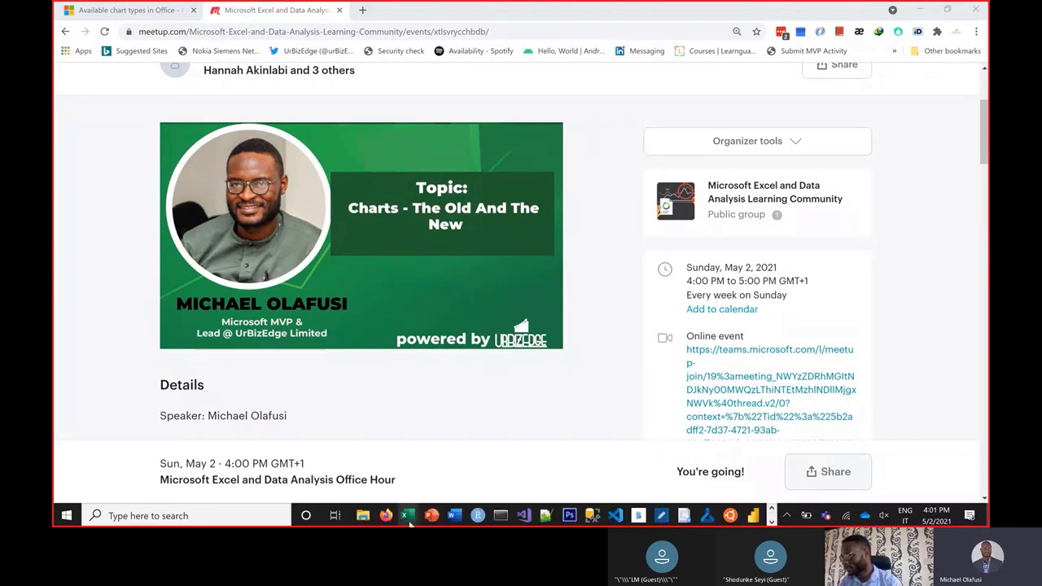
mouse_move(409, 521)
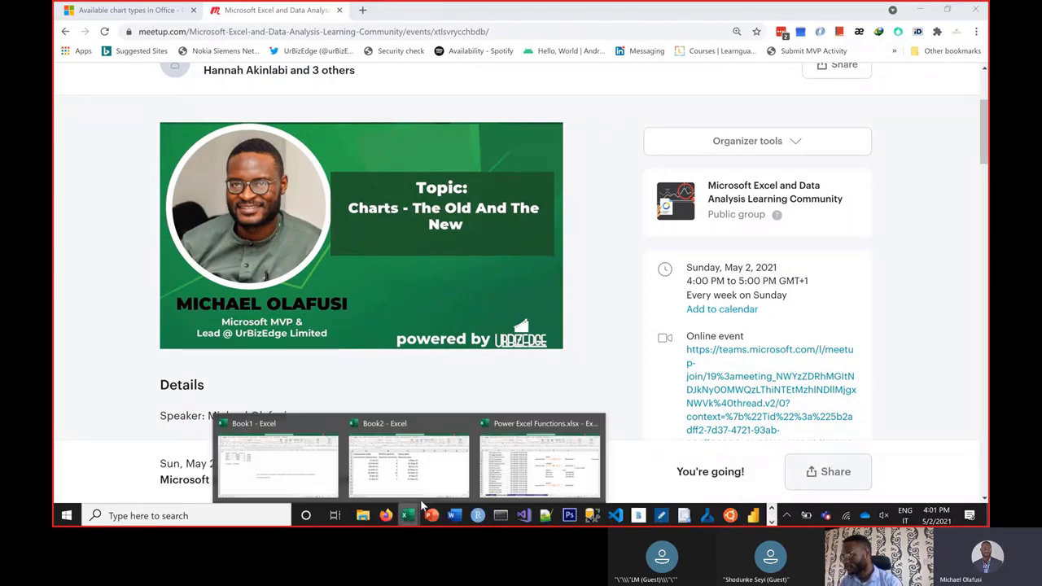
Step: Bring the Book1 workbook to the front and return to the top of the sheet
click(284, 469)
click(245, 323)
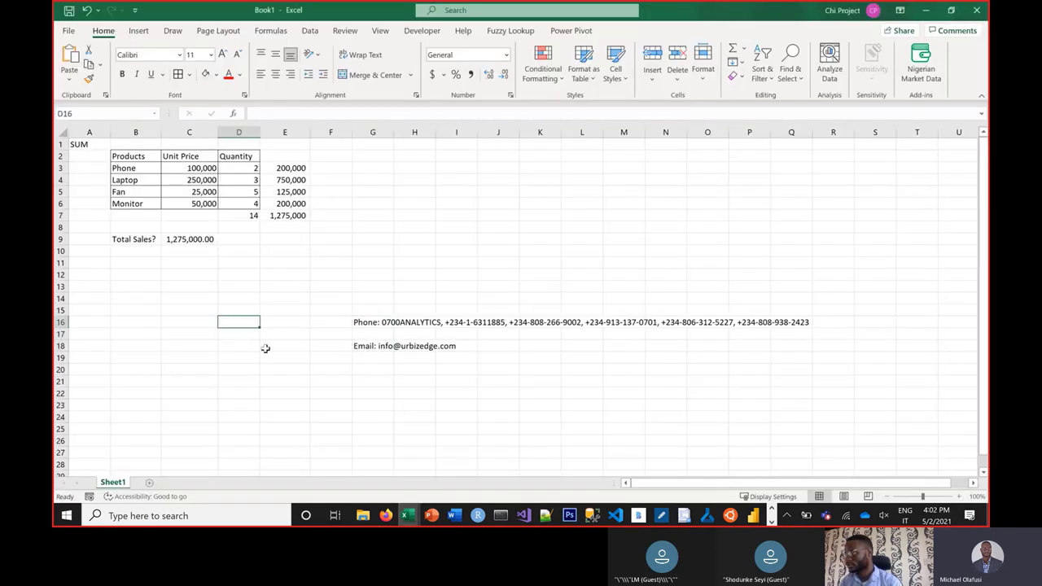
scroll(265, 348, down, 7)
scroll(205, 244, up, 1)
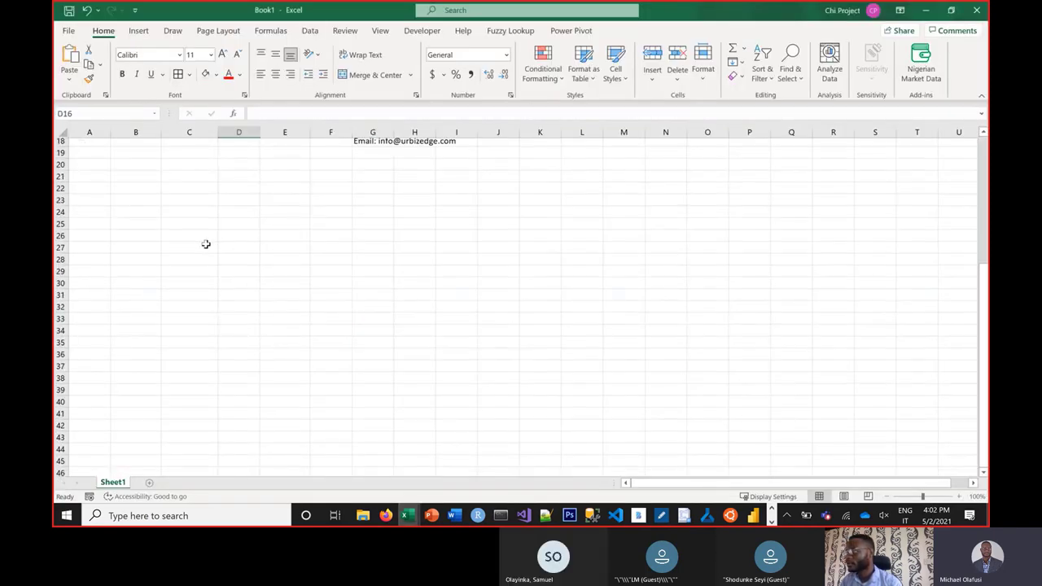
scroll(206, 244, up, 6)
Step: Select the Products, Unit Price and Quantity table (B2:D6) and start the Recommended Charts shortcut
drag(137, 155, 237, 205)
click(138, 30)
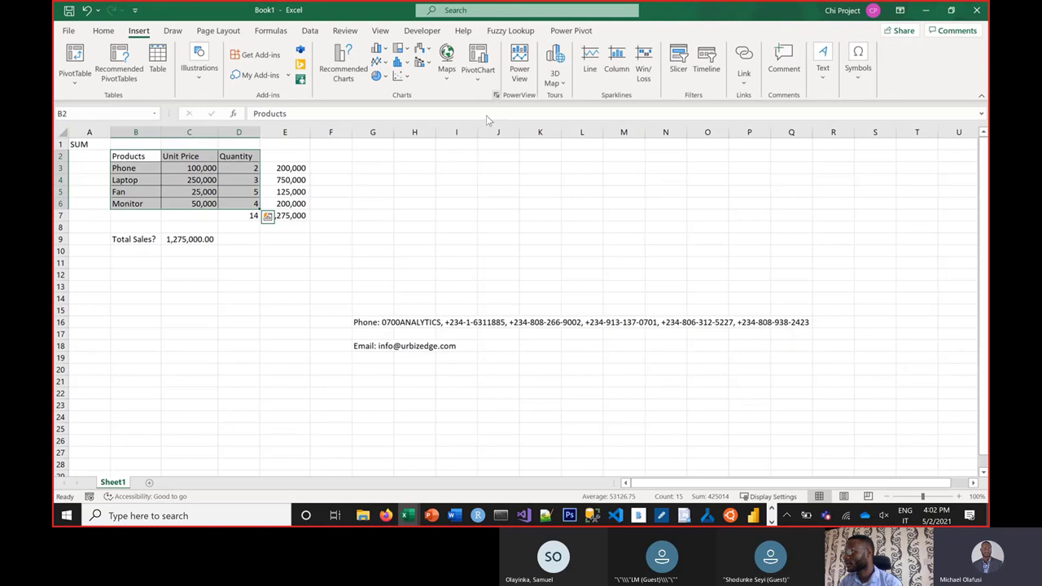
key(alt+n)
Step: Open Recommended Charts, switch to All Charts showing Line previews, and move the dialog left
key(r)
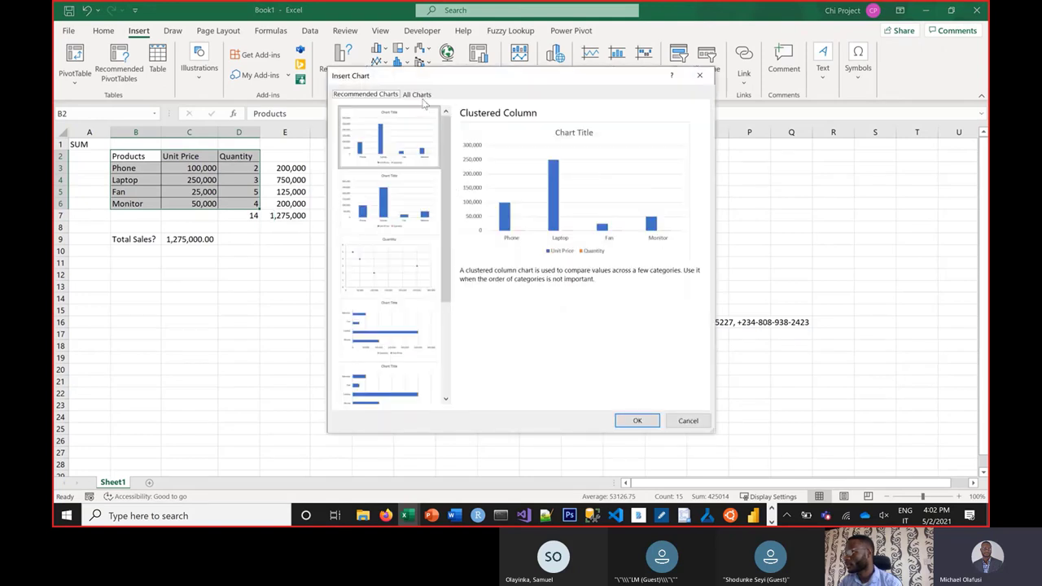
click(416, 95)
drag(424, 76, 310, 76)
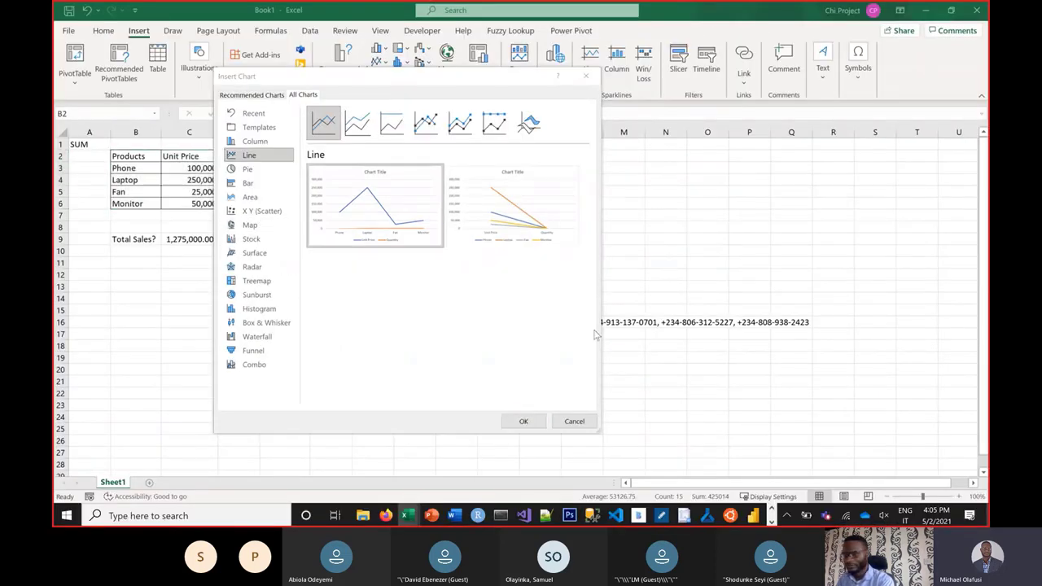
key(alt+Tab)
key(alt+Tab)
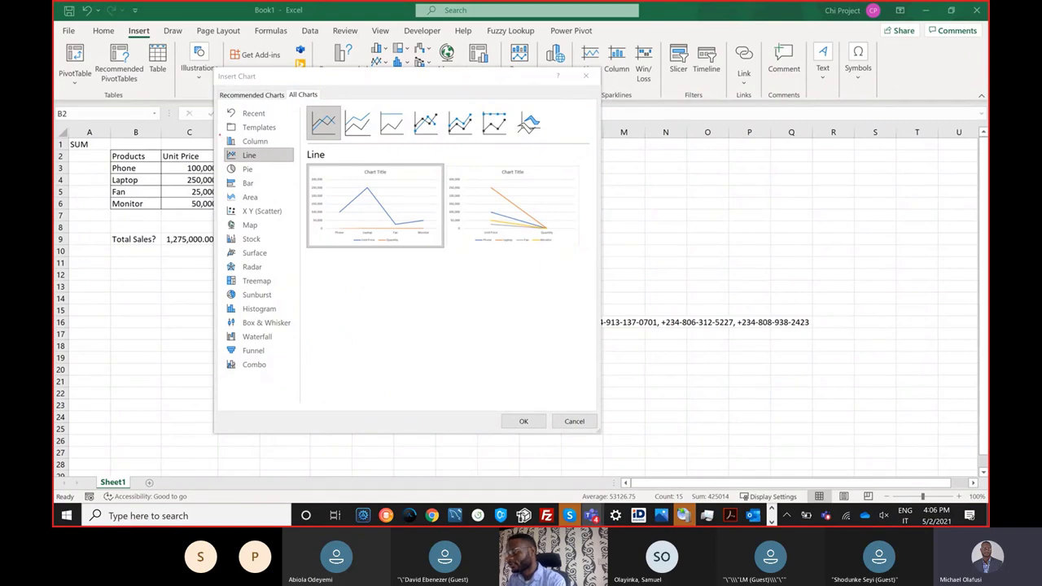
key(alt+Tab)
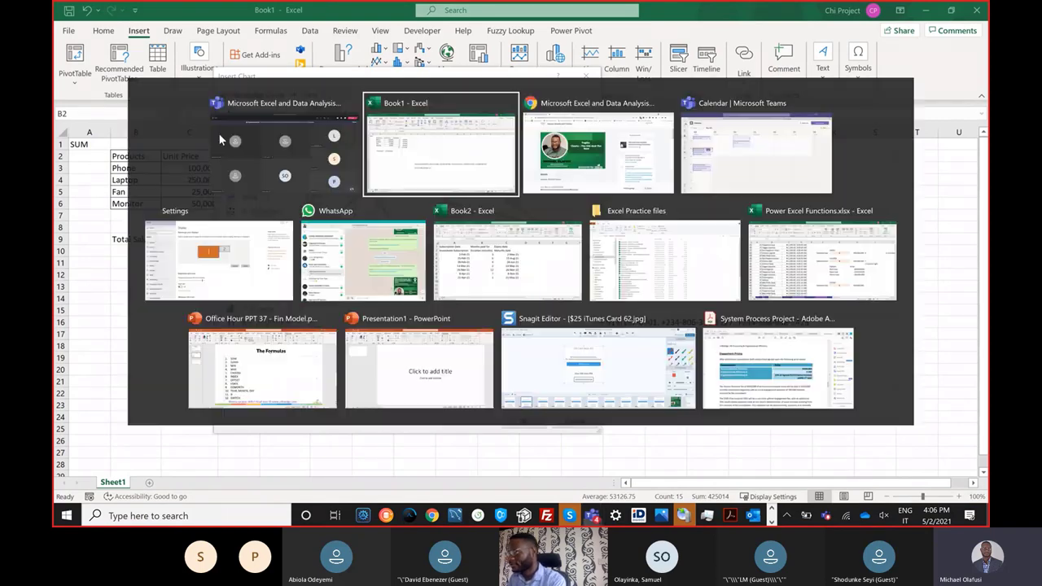
key(alt+Tab)
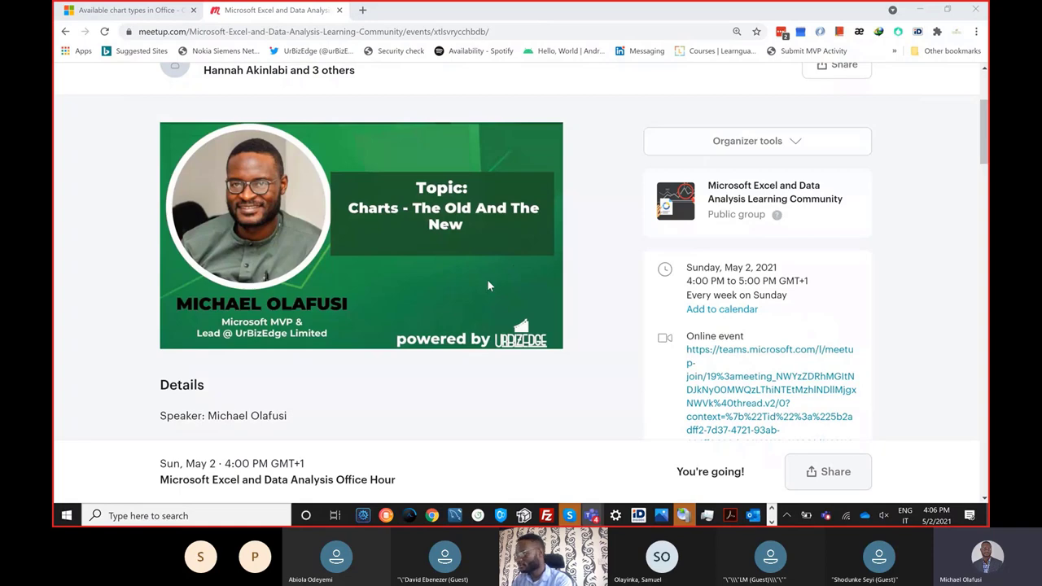
key(alt+Tab)
key(alt+Tab)
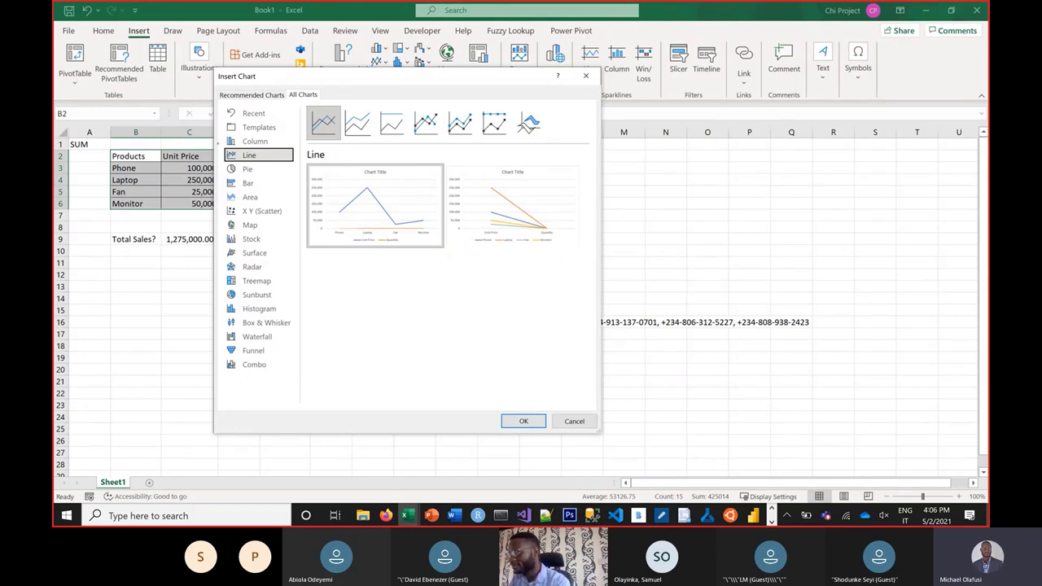
Step: Annotate the chart-type list: box classic Column–Radar types, mark Treemap–Funnel 'N', and put '?' beside Combo
mouse_move(218, 143)
mouse_down()
mouse_move(239, 231)
mouse_move(290, 234)
mouse_move(297, 277)
mouse_move(311, 261)
mouse_move(327, 272)
mouse_up()
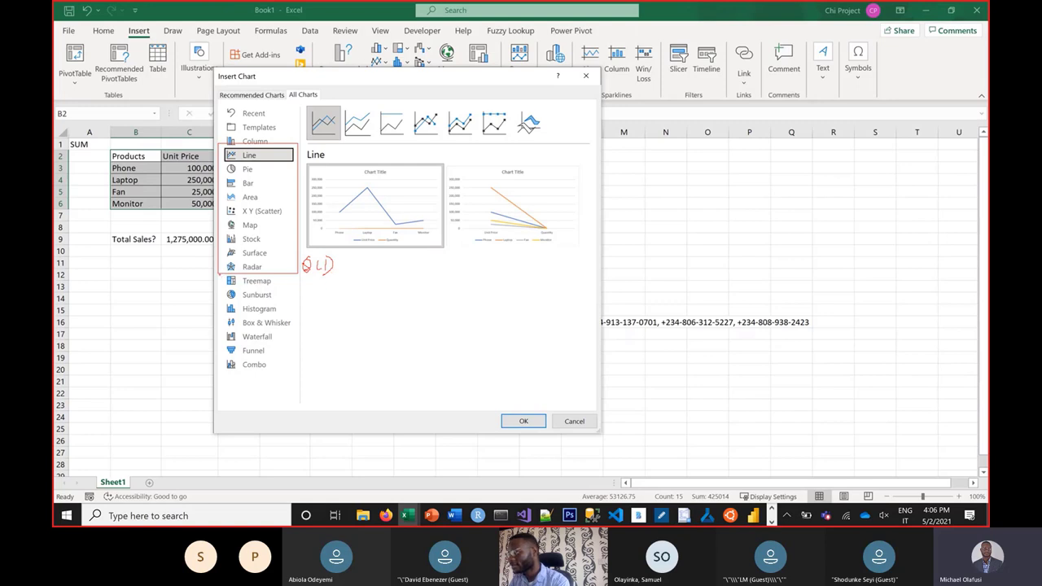
mouse_move(220, 274)
mouse_down()
mouse_move(221, 359)
mouse_move(289, 360)
mouse_move(292, 274)
mouse_move(295, 358)
mouse_up()
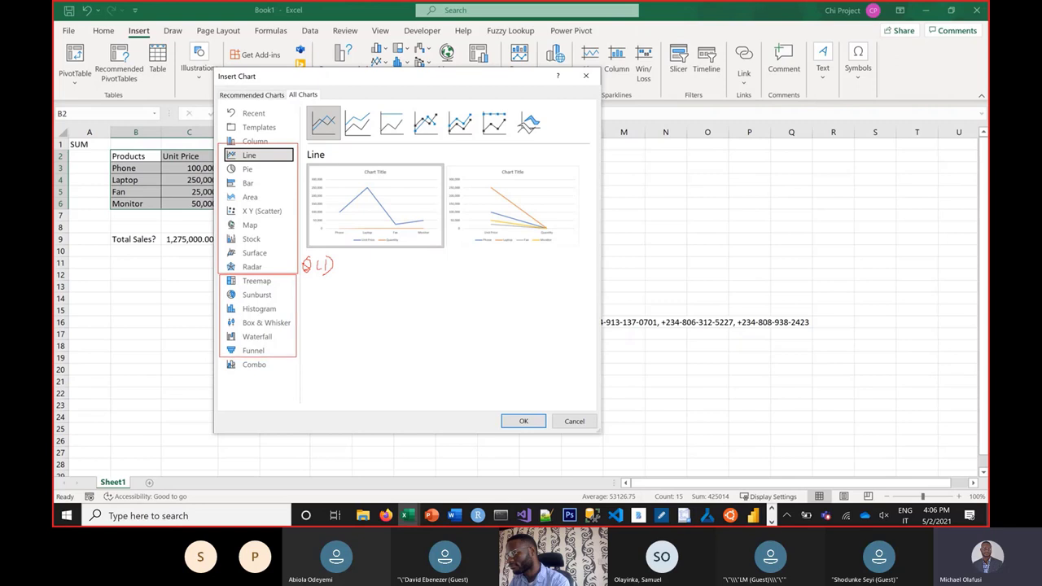
mouse_move(307, 325)
mouse_down()
mouse_move(308, 307)
mouse_move(329, 319)
mouse_move(349, 303)
mouse_up()
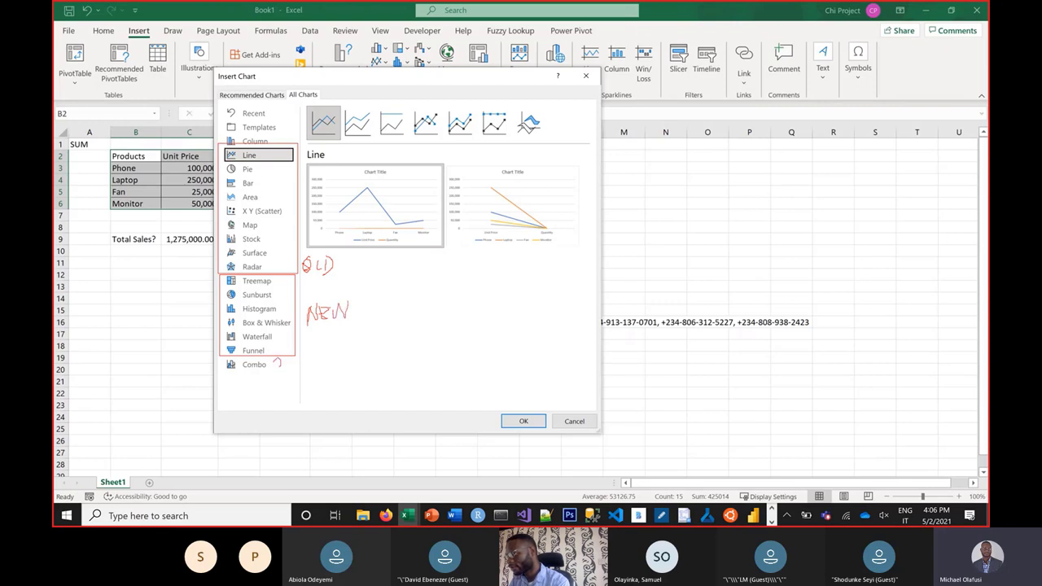
drag(281, 365, 277, 369)
click(278, 373)
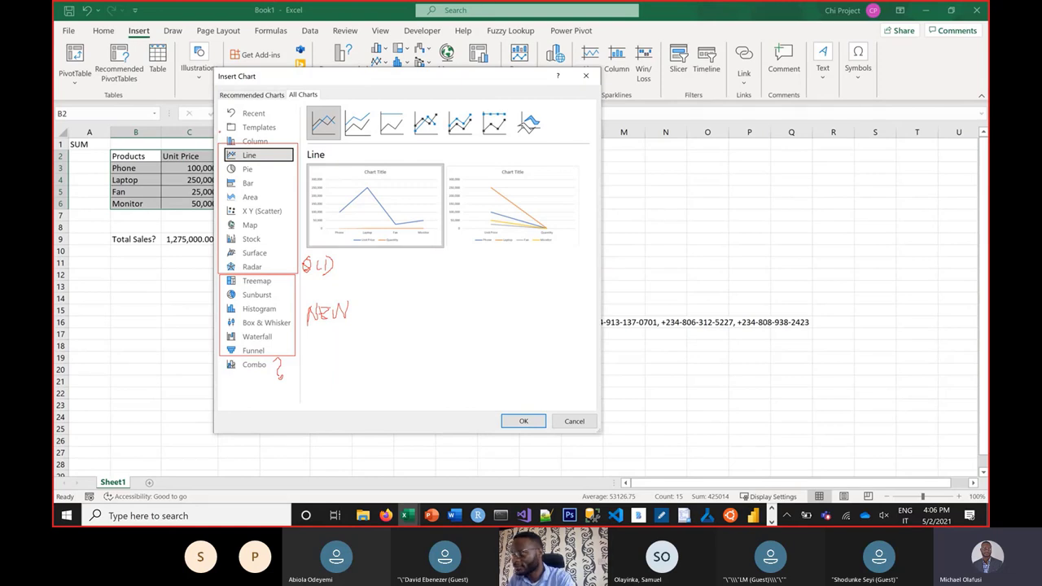
drag(220, 133, 232, 193)
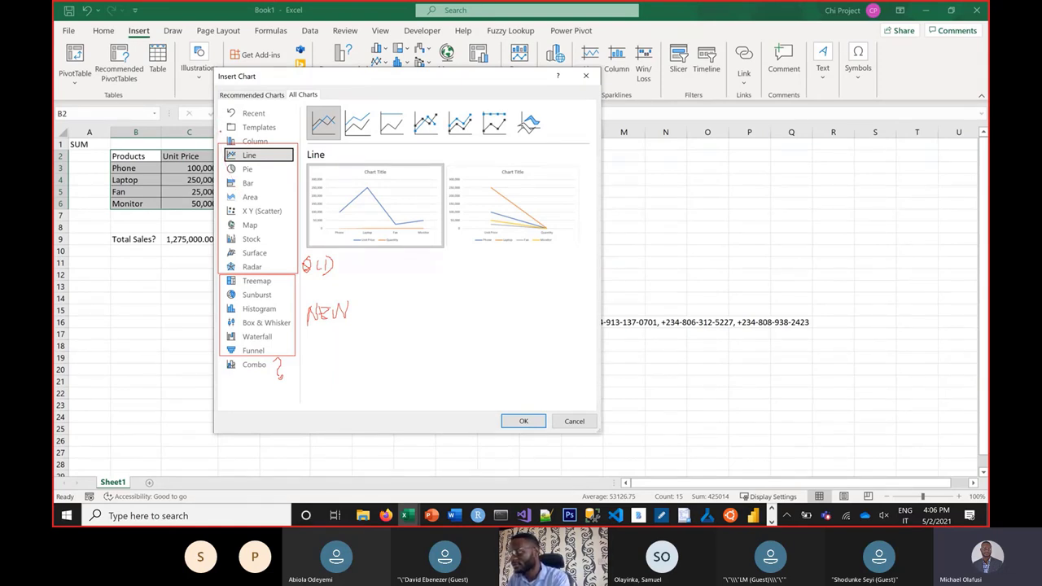
mouse_move(219, 130)
mouse_down()
mouse_move(228, 195)
mouse_move(253, 252)
mouse_move(272, 273)
mouse_move(299, 275)
mouse_up()
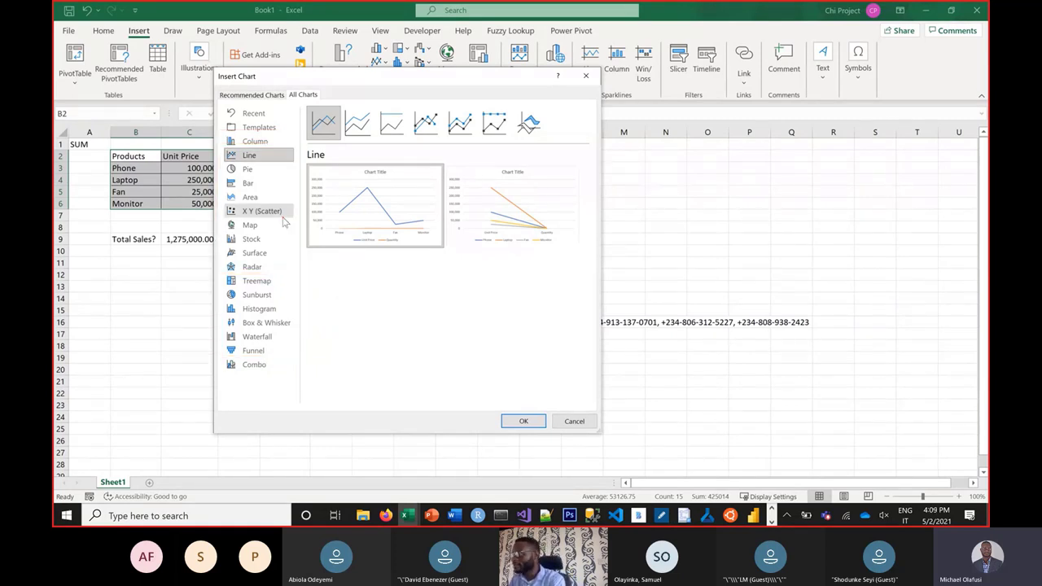
Step: Cancel the Insert Chart dialog and go to Chrome's 'Available chart types in Office' page
click(574, 422)
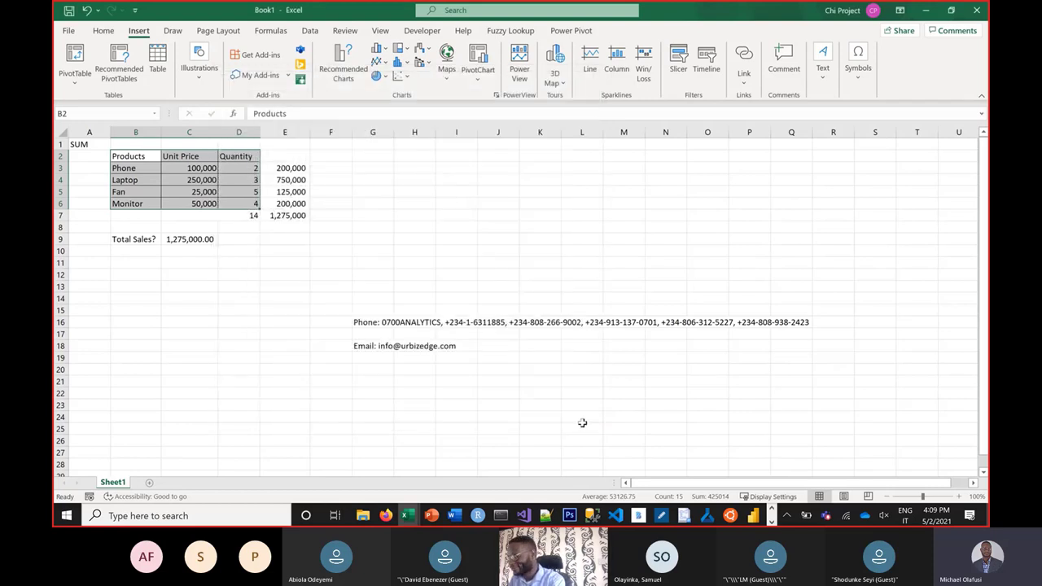
key(alt+Tab)
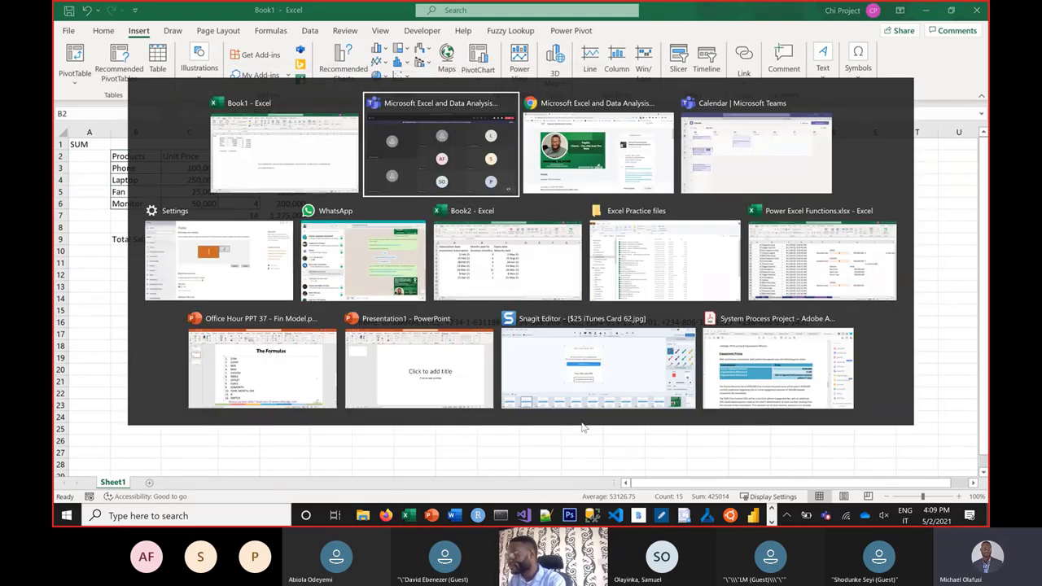
key(alt+Tab)
key(alt+Tab)
key(alt+Tab)
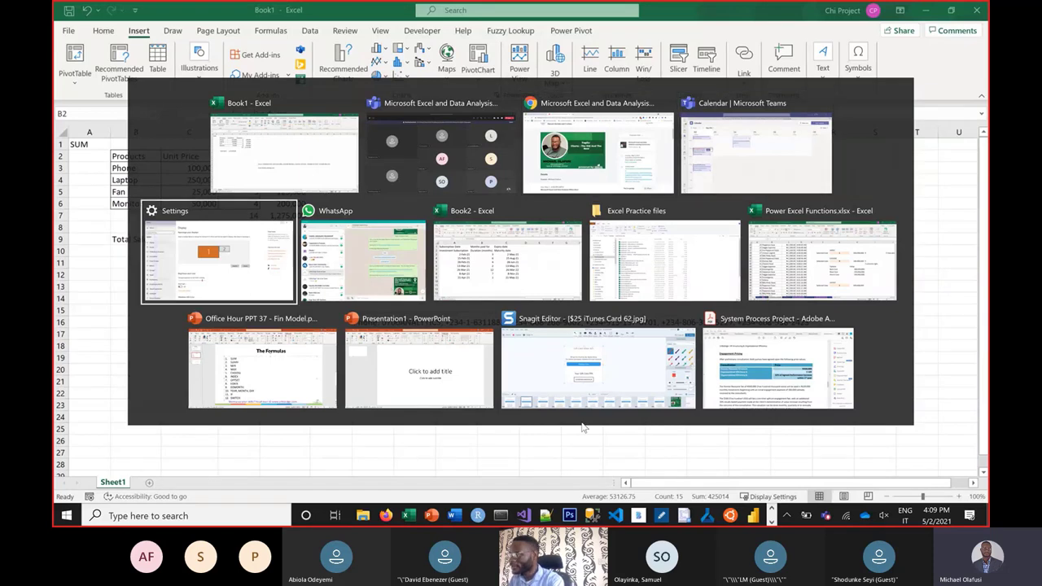
key(alt+shift+Tab)
key(alt+shift+Tab)
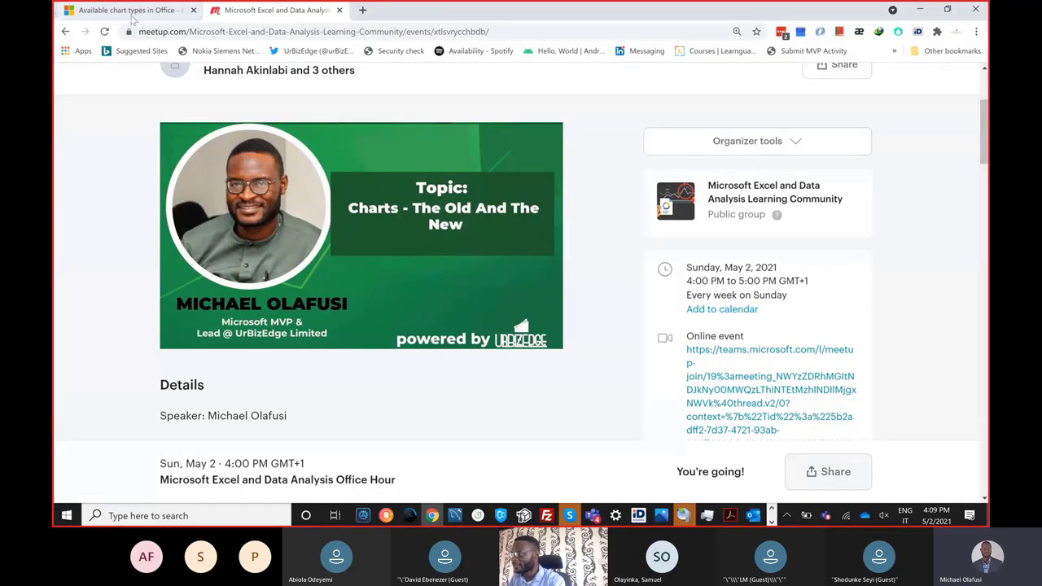
click(130, 14)
click(209, 31)
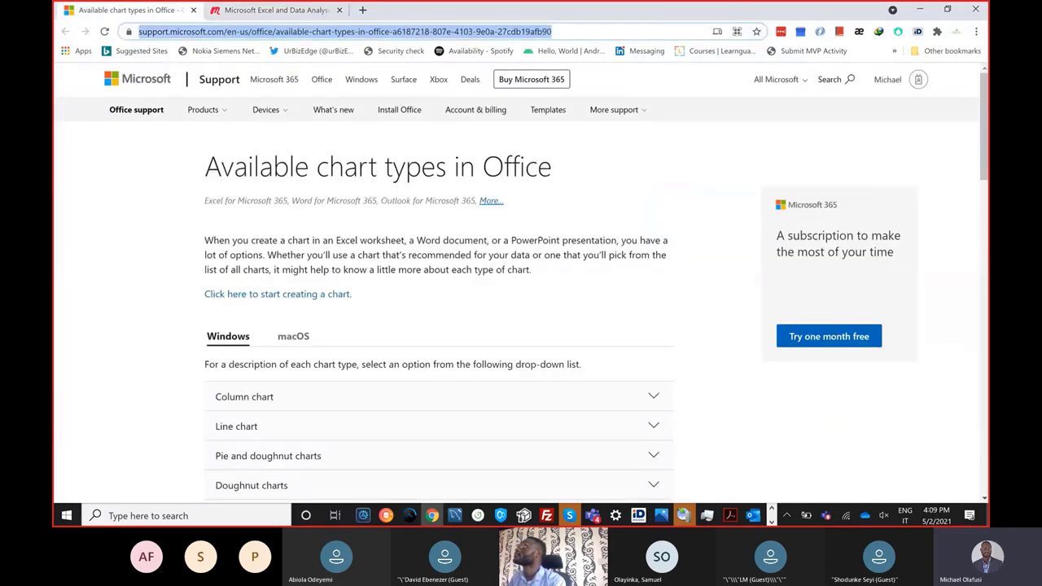
Step: Scroll through the chart types list, then return to the Book1 products sheet in Excel
key(alt+Tab)
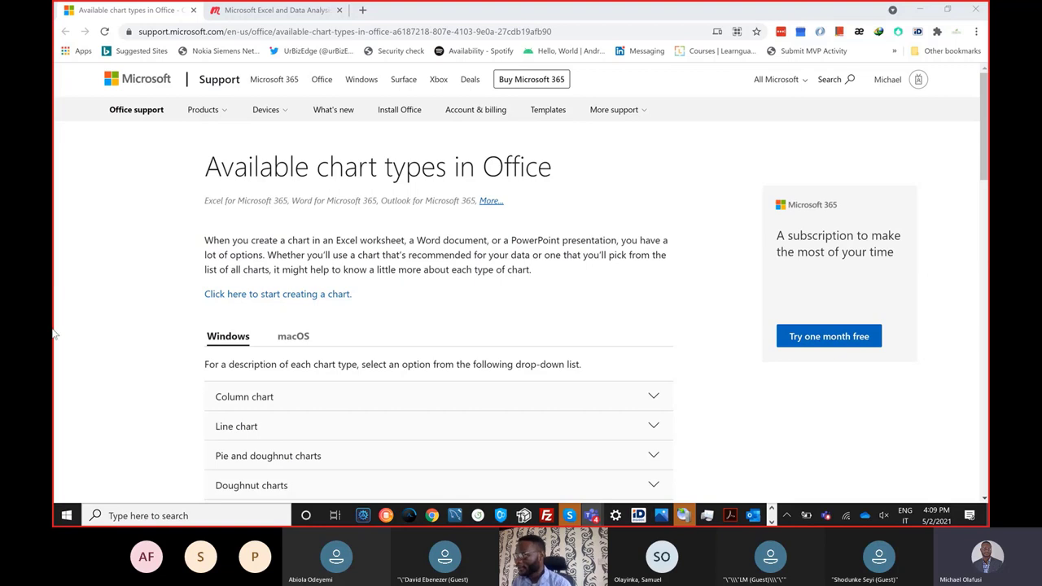
scroll(218, 403, down, 3)
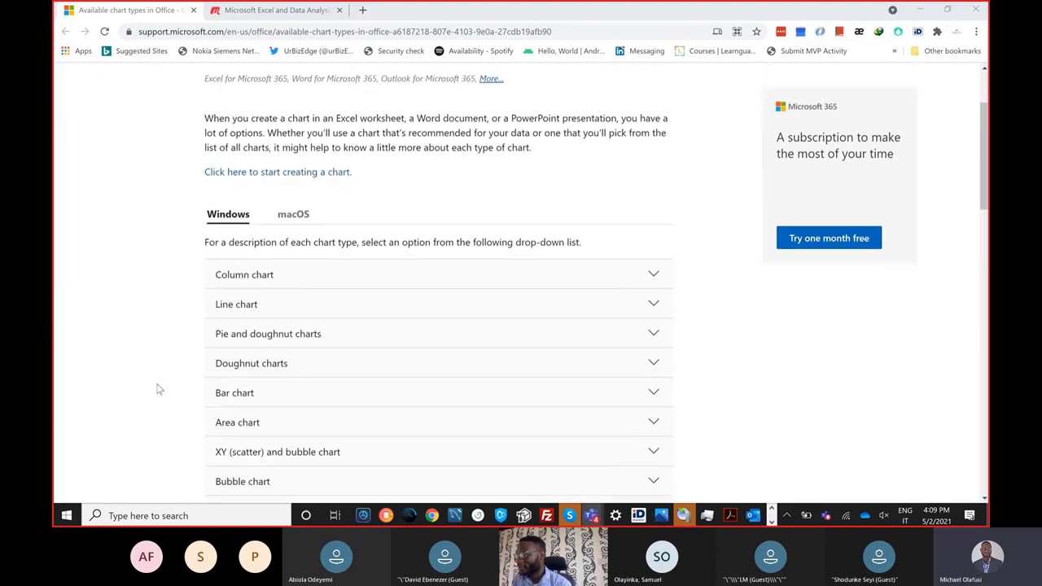
scroll(157, 345, down, 1)
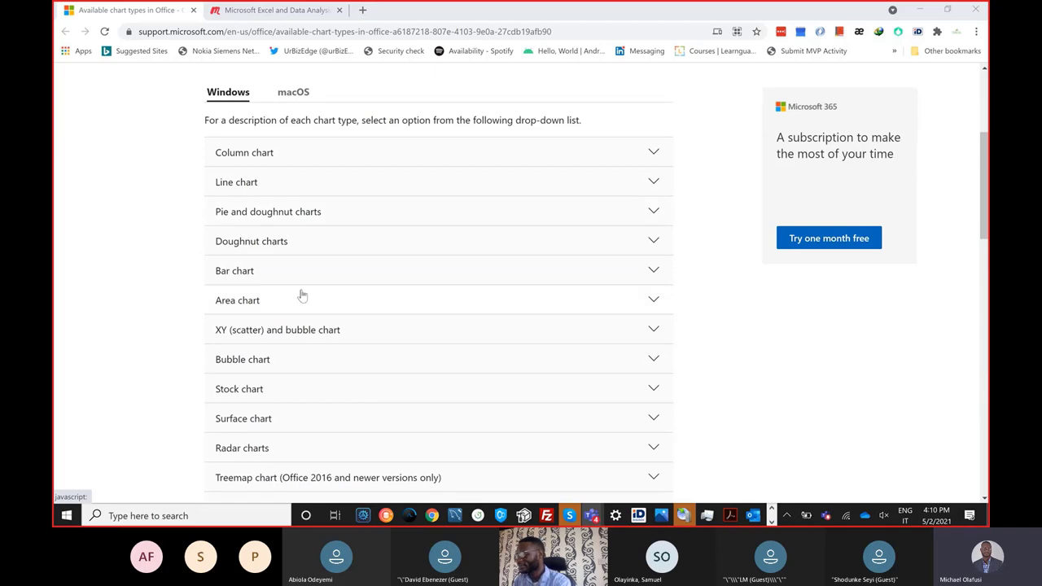
key(alt+Tab)
key(alt+Tab)
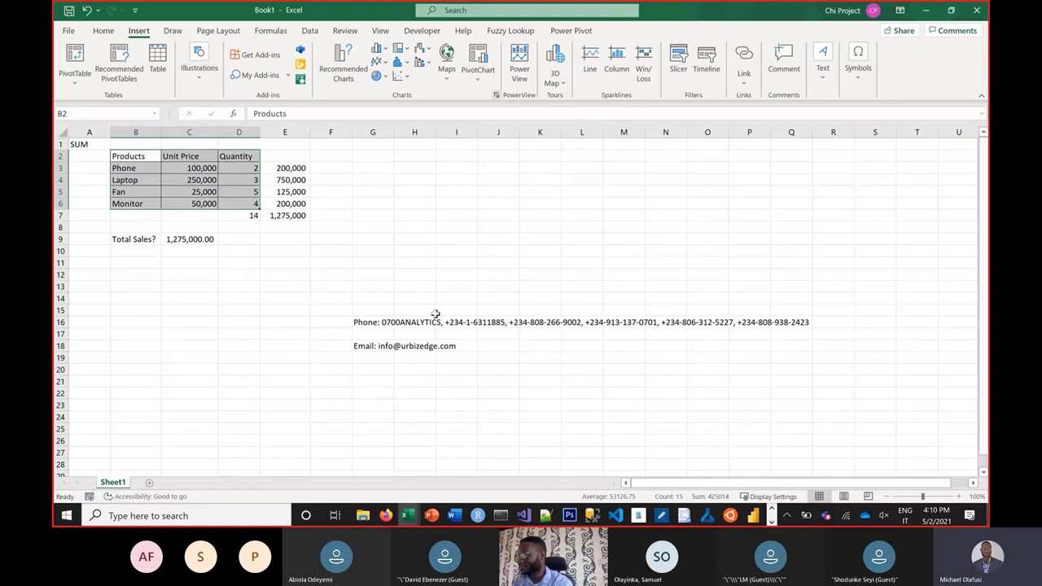
click(342, 69)
click(431, 96)
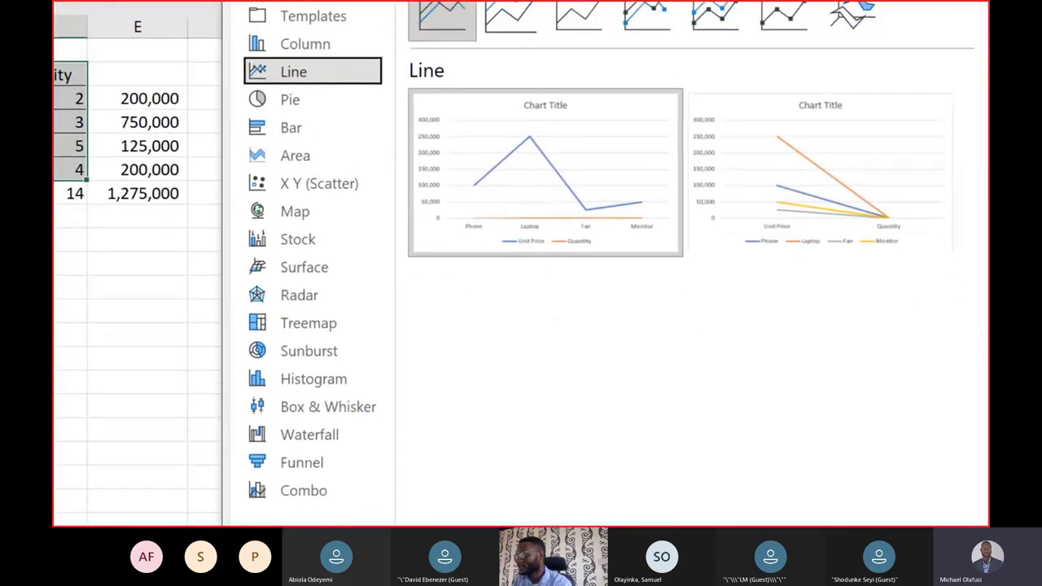
mouse_move(434, 249)
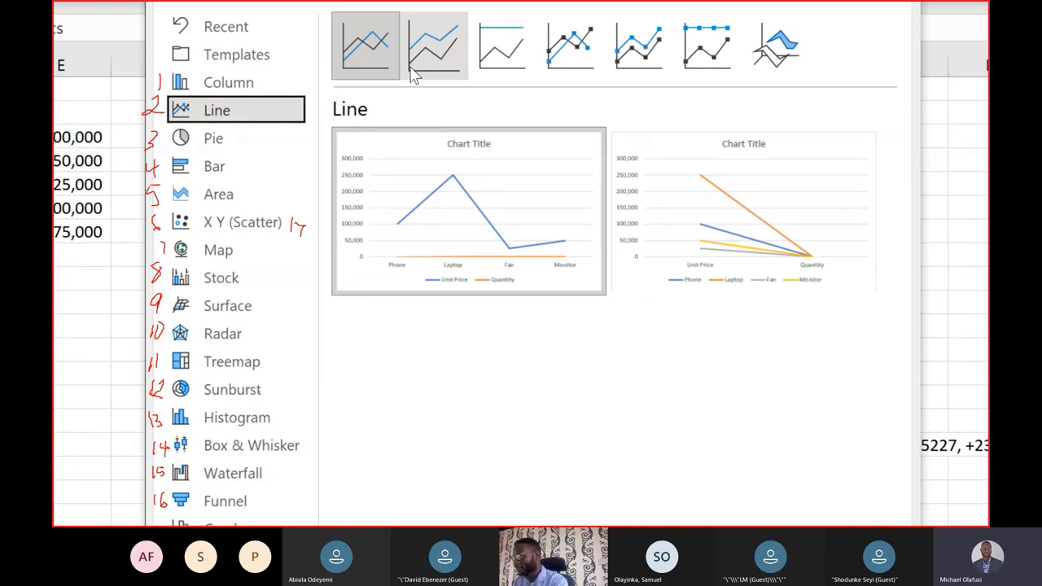
key(super)
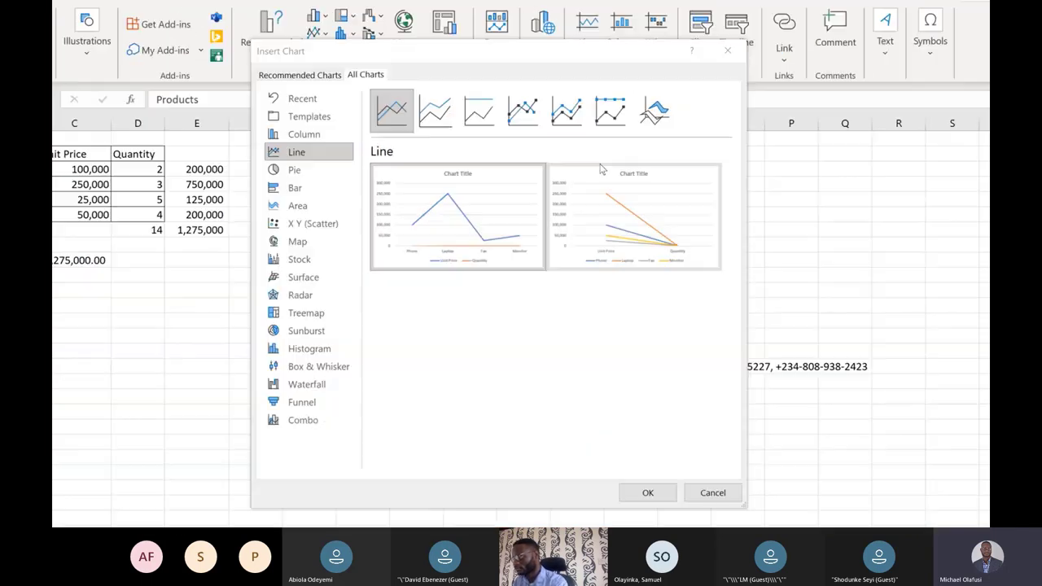
mouse_move(685, 156)
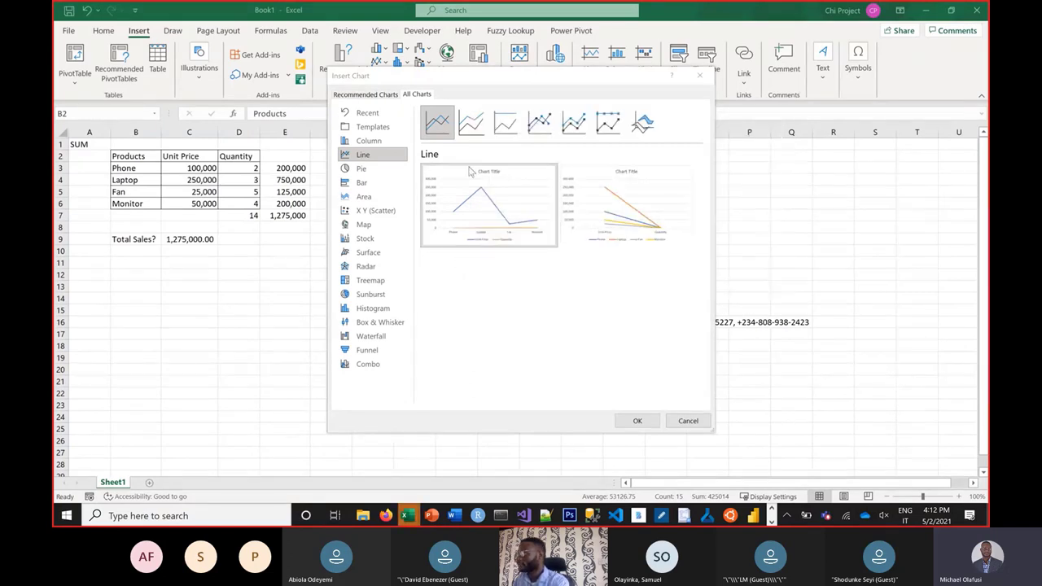
click(701, 76)
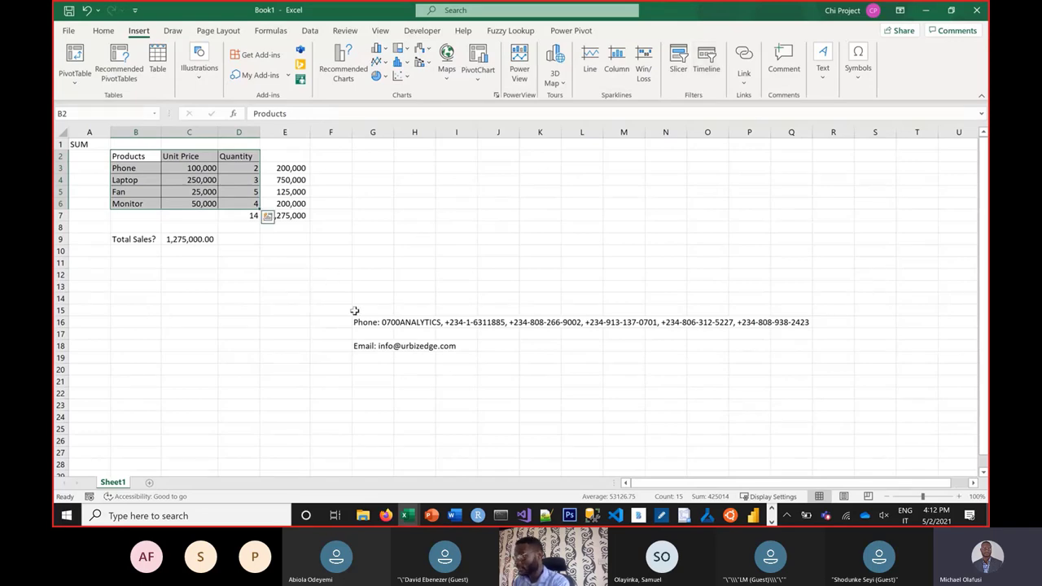
Step: Select Charts.xlsx and Charts_updated.xlsx in the Excel Practice files folder and open both
click(363, 515)
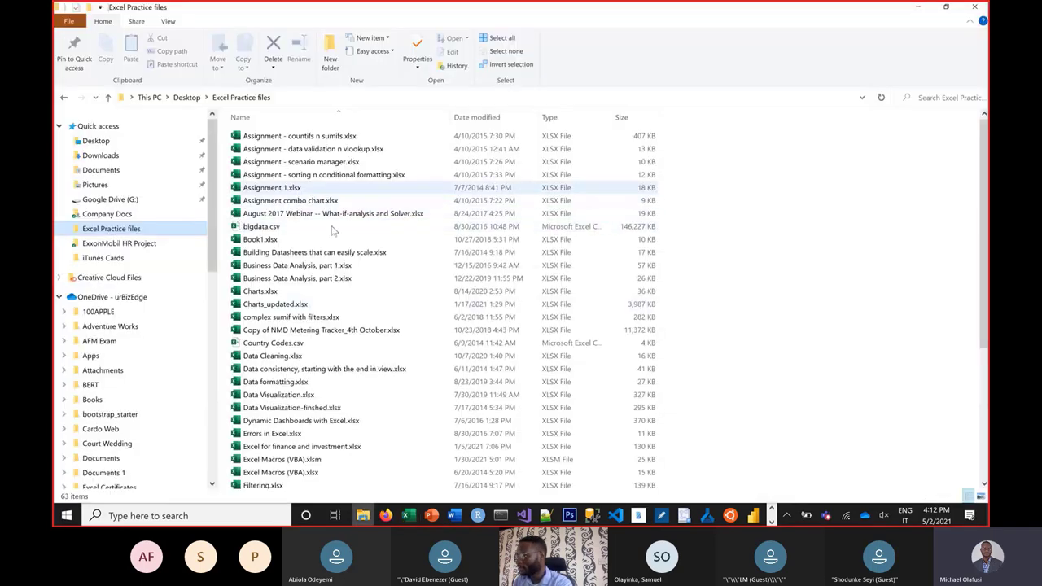
scroll(301, 341, down, 2)
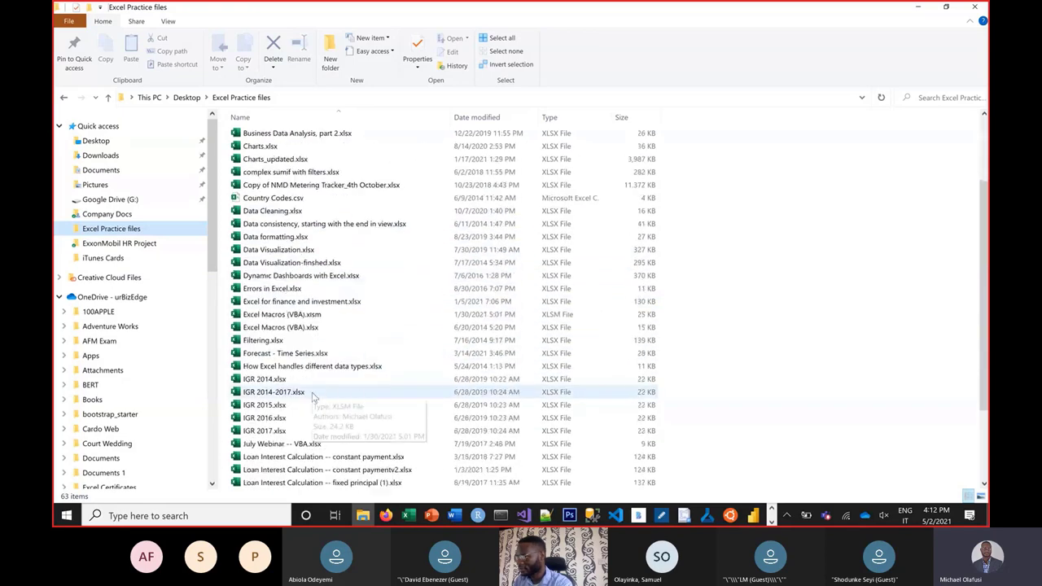
scroll(311, 394, up, 2)
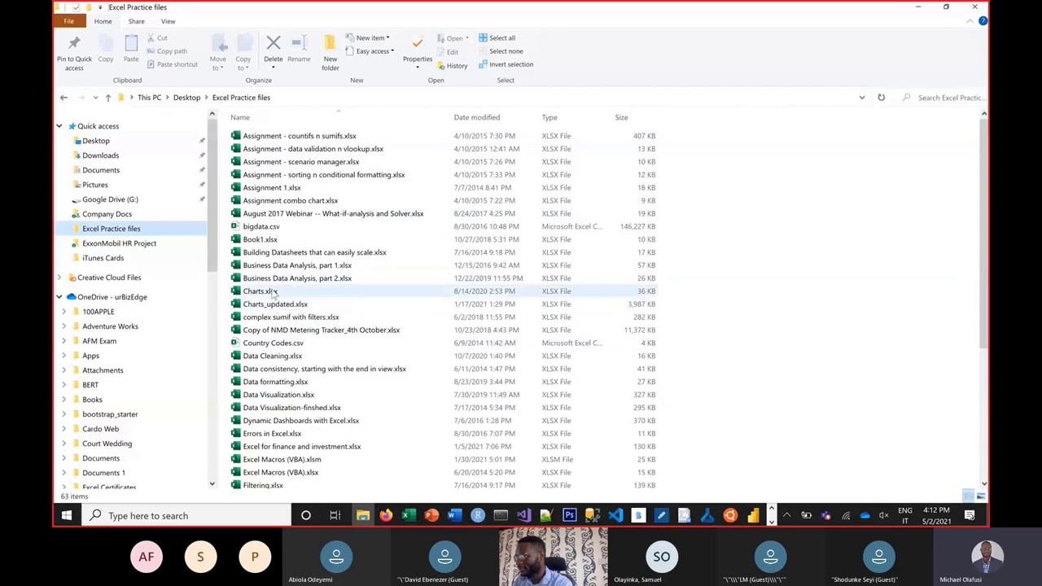
click(275, 293)
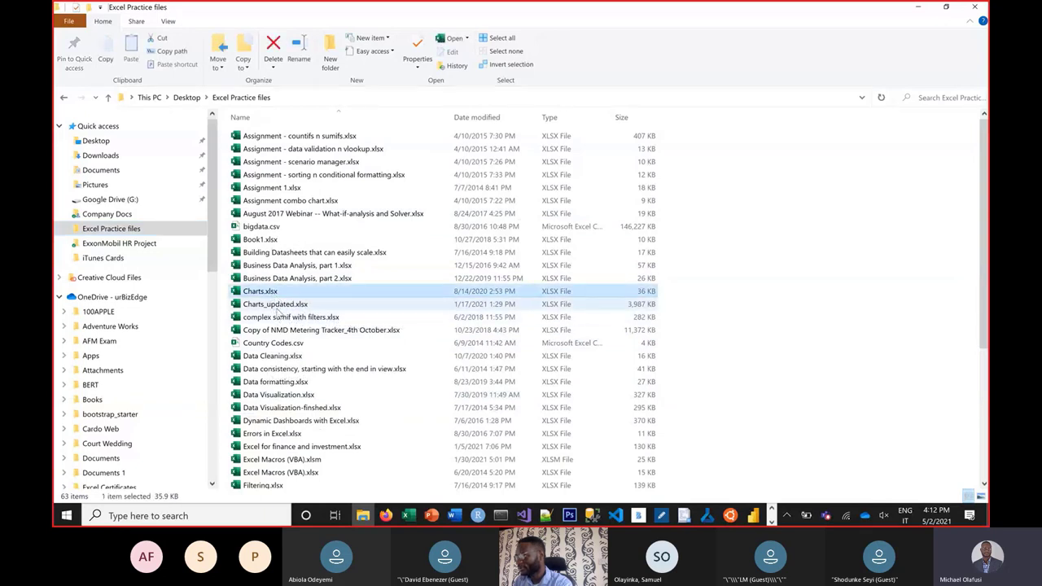
ctrl+click(277, 305)
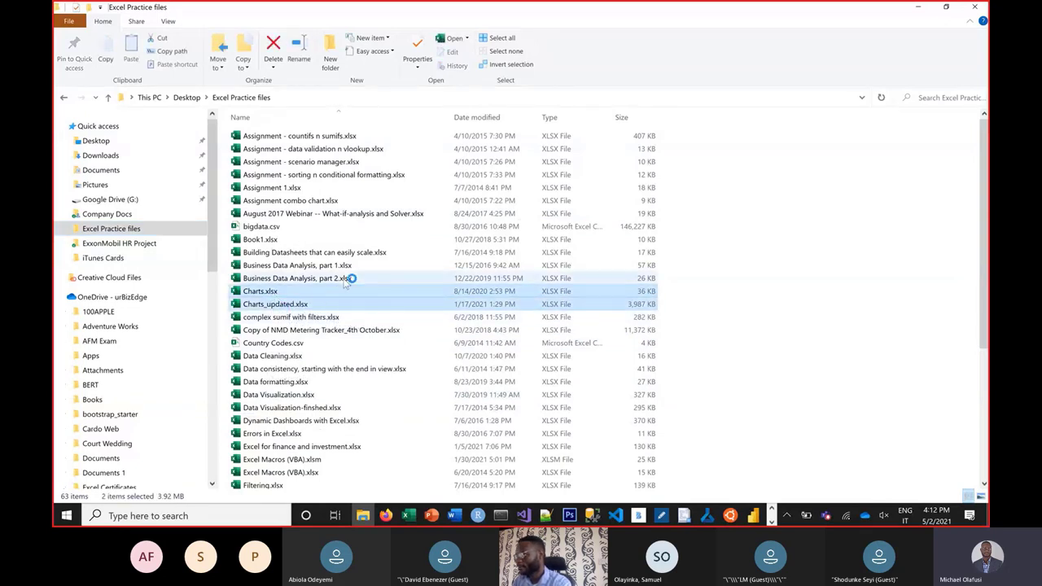
key(alt+Tab)
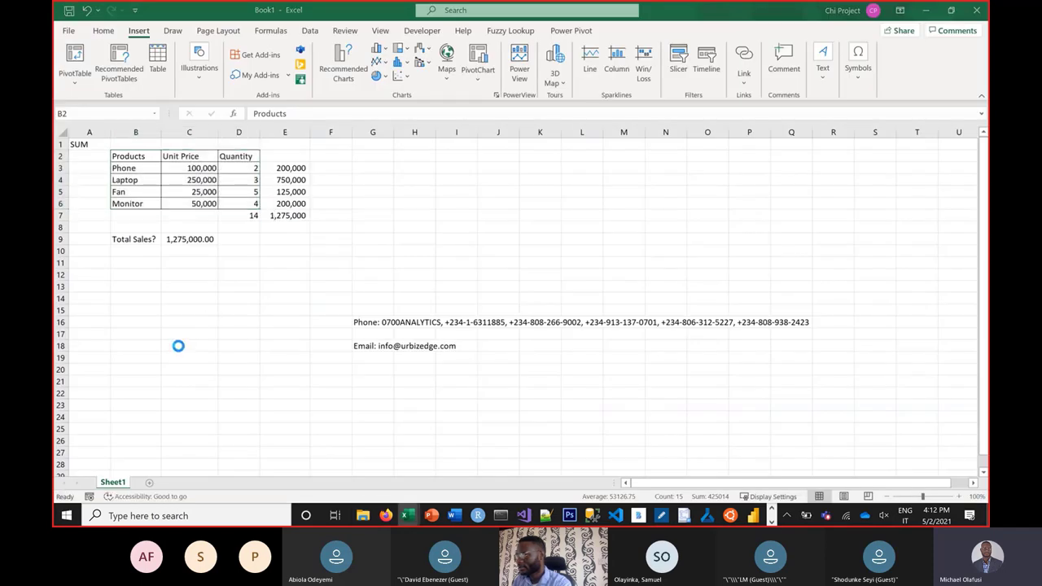
Step: Switch to Charts.xlsx and show its Line Chart sheet with the UrBizEdge SA Tool penetration chart
click(208, 305)
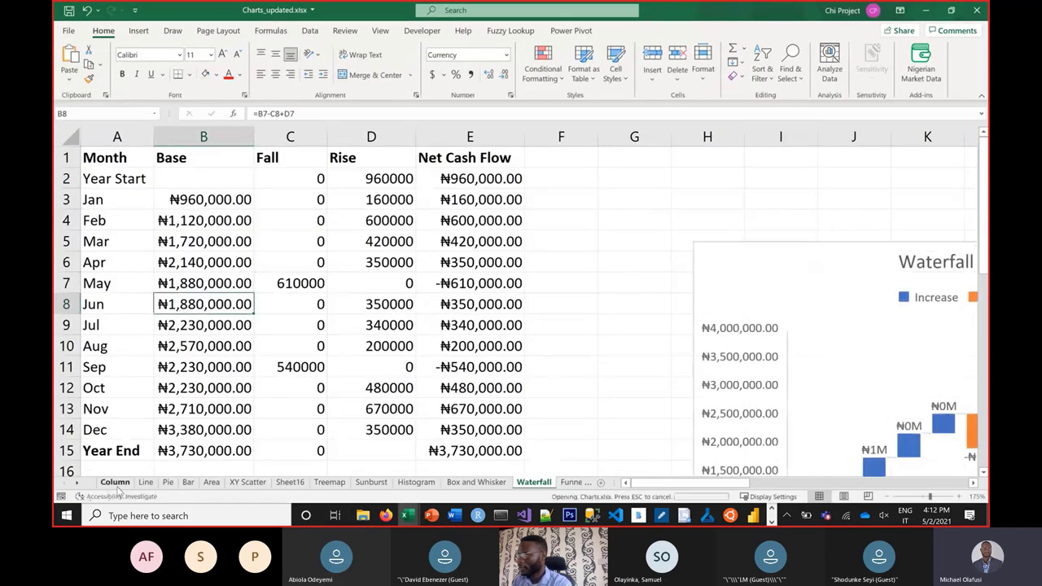
key(alt+Tab)
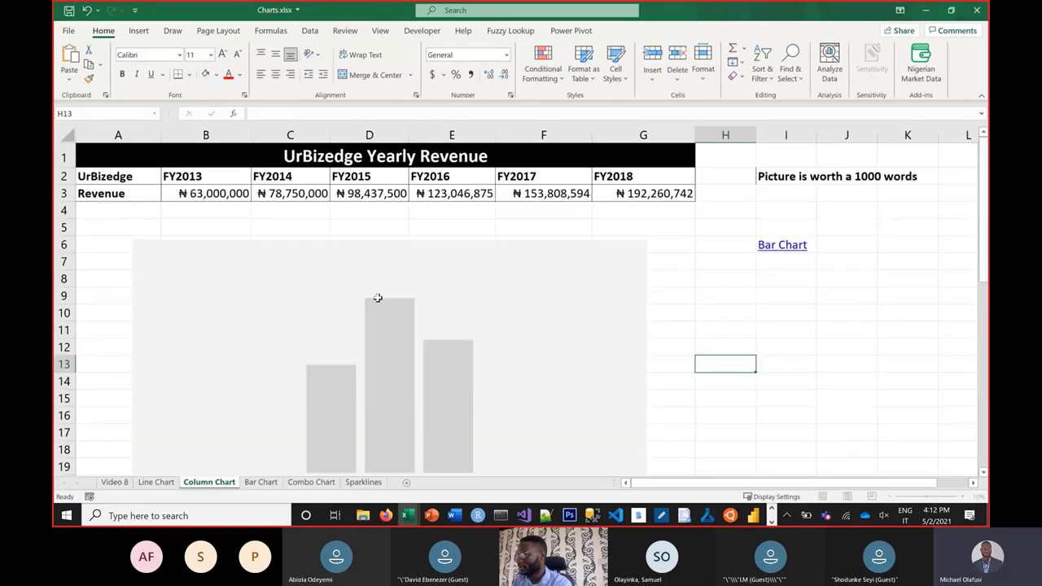
key(ctrl+Page_Up)
key(ctrl+Page_Up)
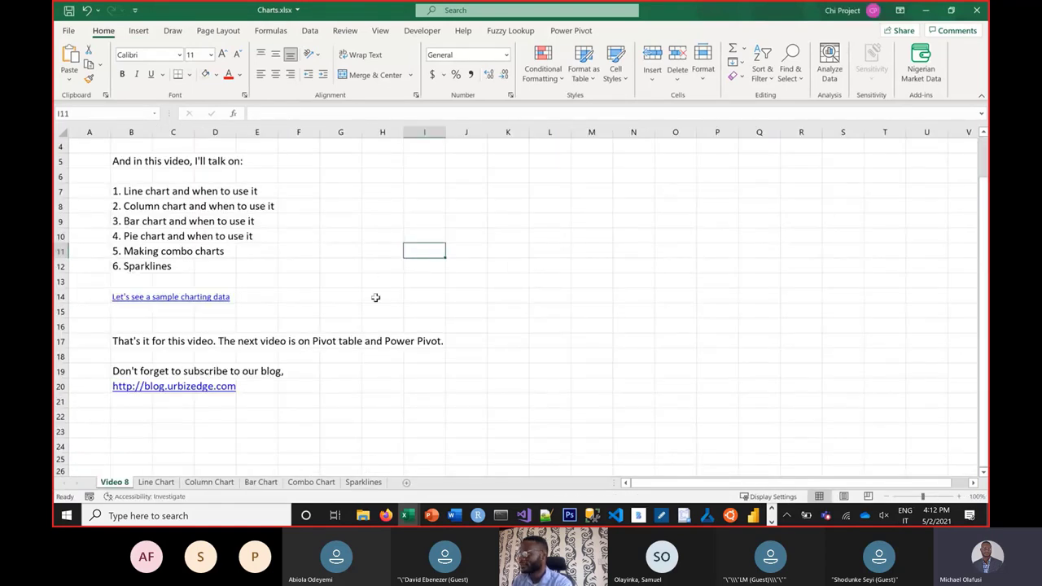
click(156, 482)
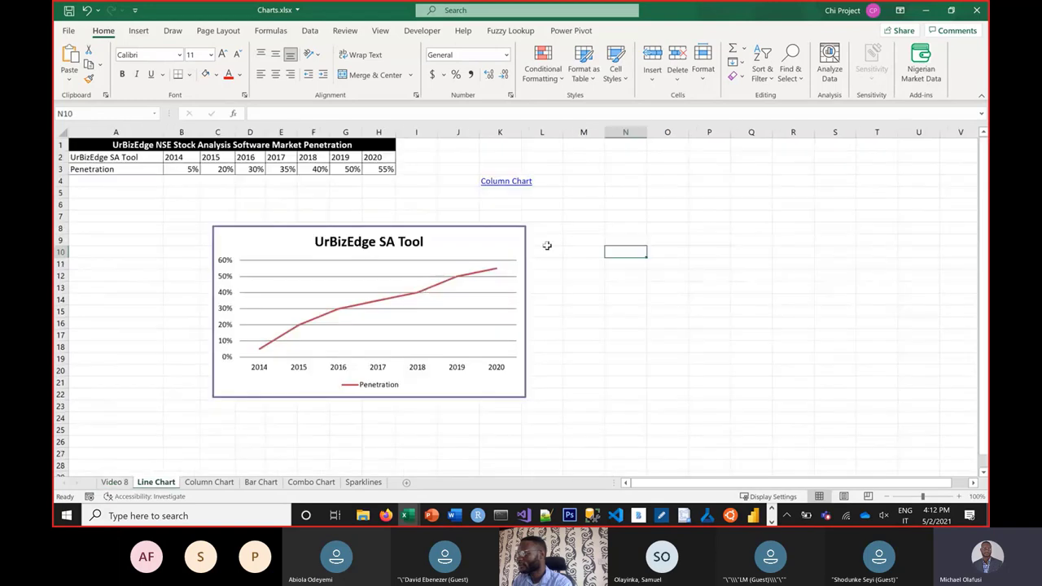
scroll(569, 244, down, 2)
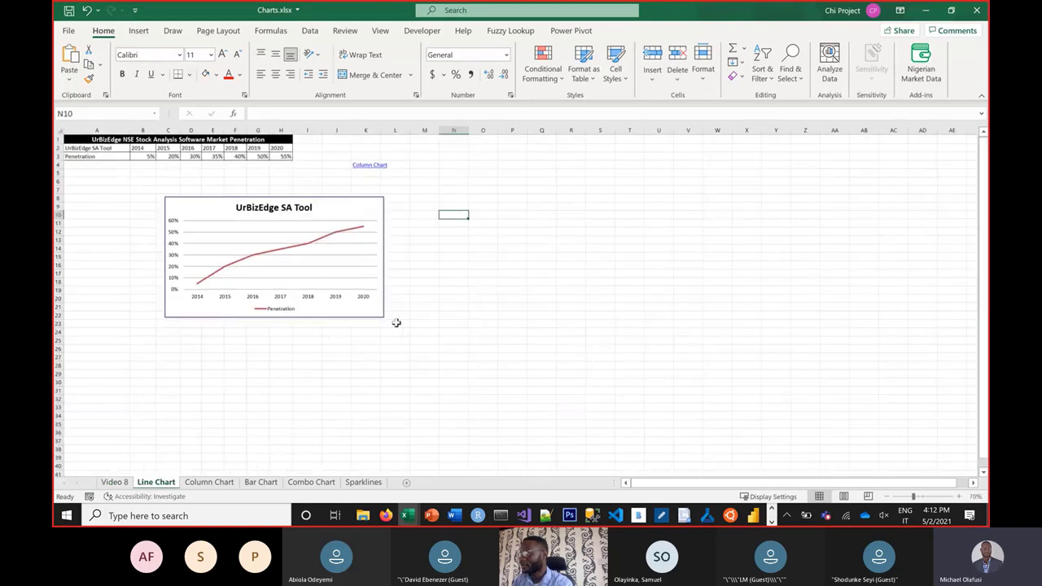
key(alt+Tab)
key(alt+Tab)
key(alt+Tab)
key(alt+Tab)
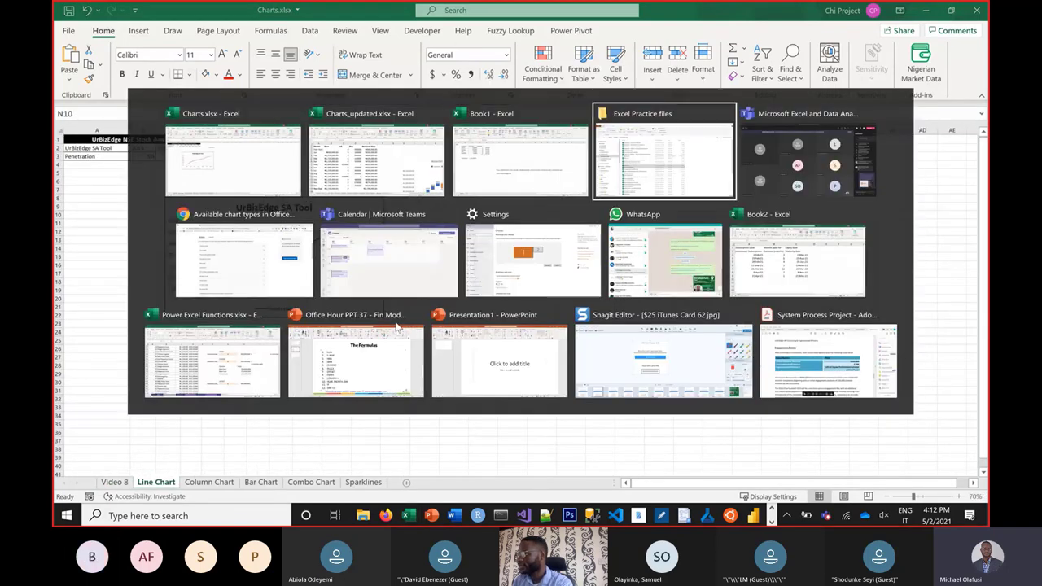
Step: On the Microsoft Support chart types page, scroll to and expand the Column chart description
click(290, 295)
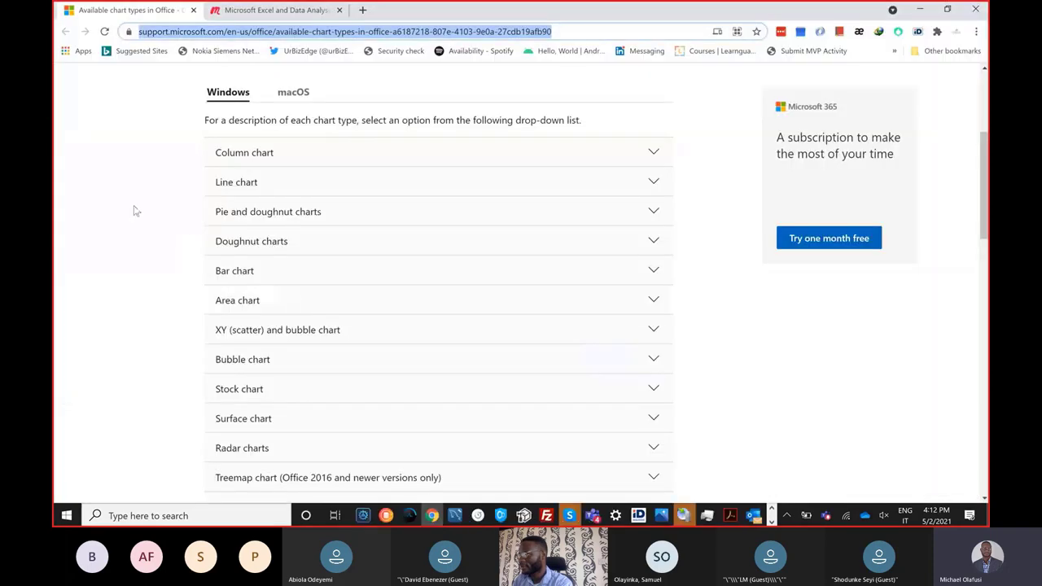
scroll(132, 210, up, 3)
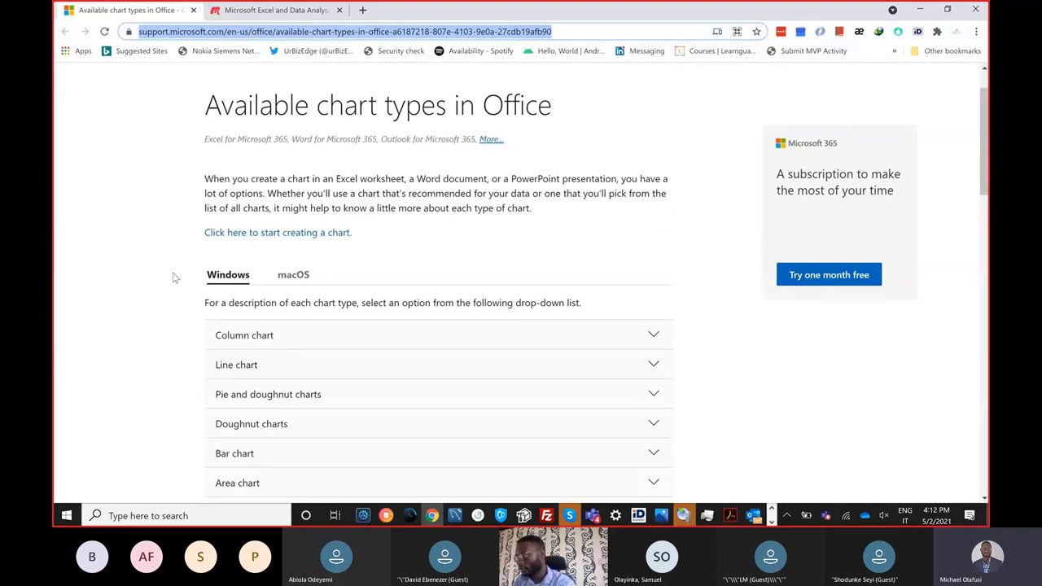
scroll(255, 262, down, 1)
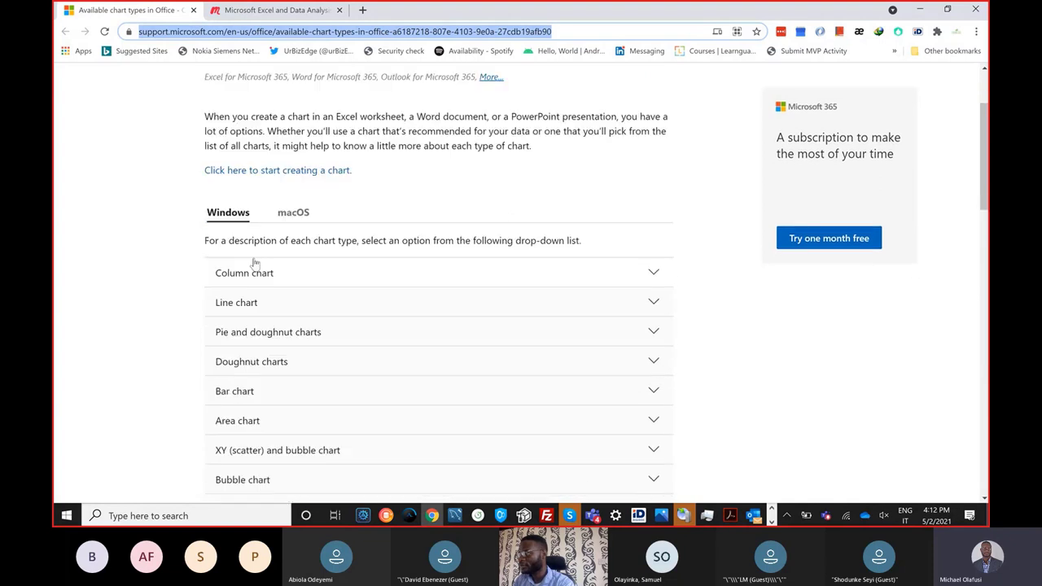
click(244, 215)
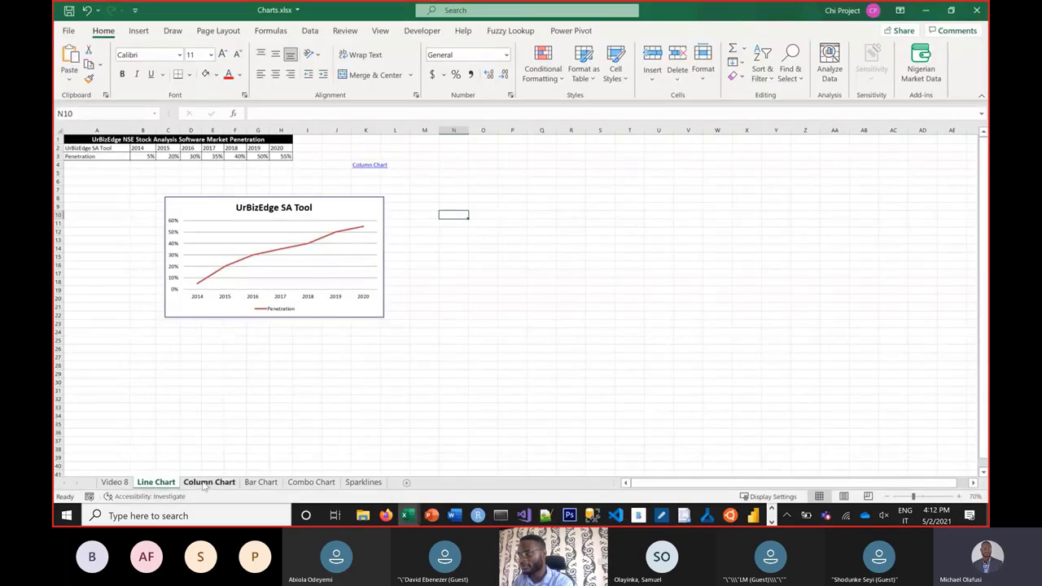
Step: Show the Column Chart sheet with the 3-D Revenue chart for FY2013–FY2018, zoomed out
click(205, 484)
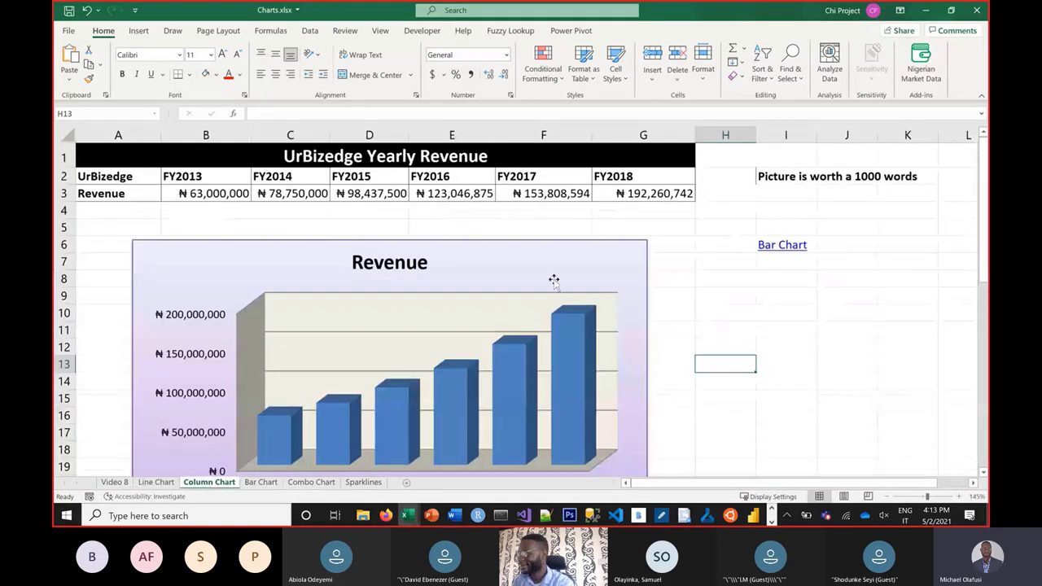
click(737, 293)
scroll(736, 291, down, 1)
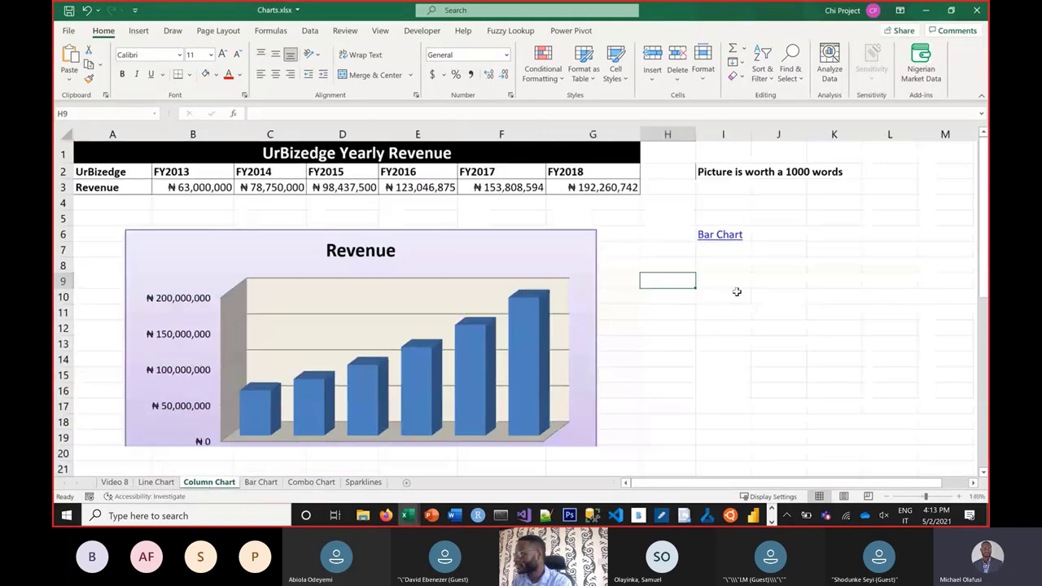
scroll(726, 303, down, 1)
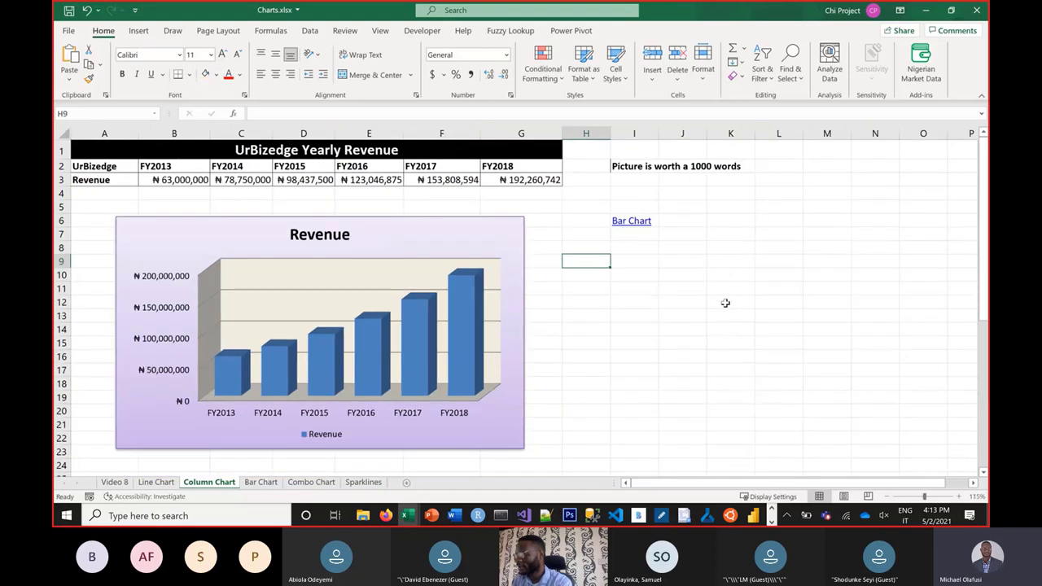
key(alt+Tab)
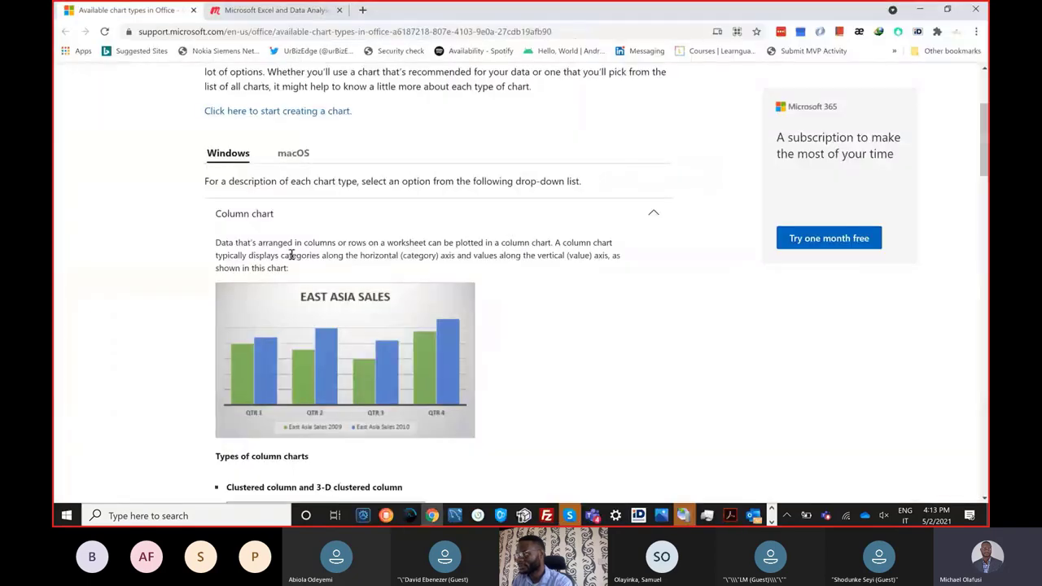
key(alt+Tab)
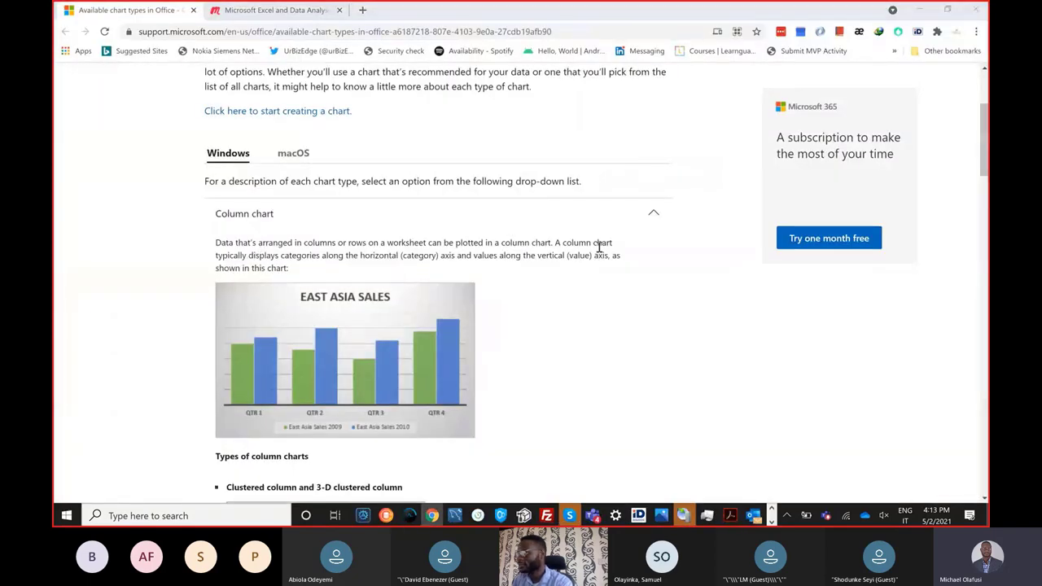
click(587, 285)
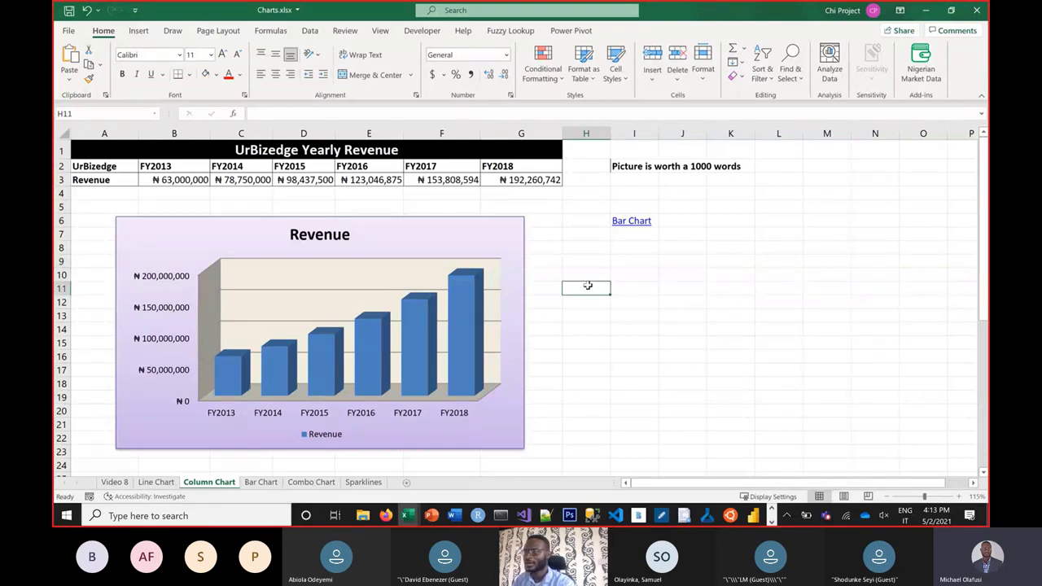
Step: Enter 'Column chart is to show data for different categories' in cell H9, correcting typos
click(594, 264)
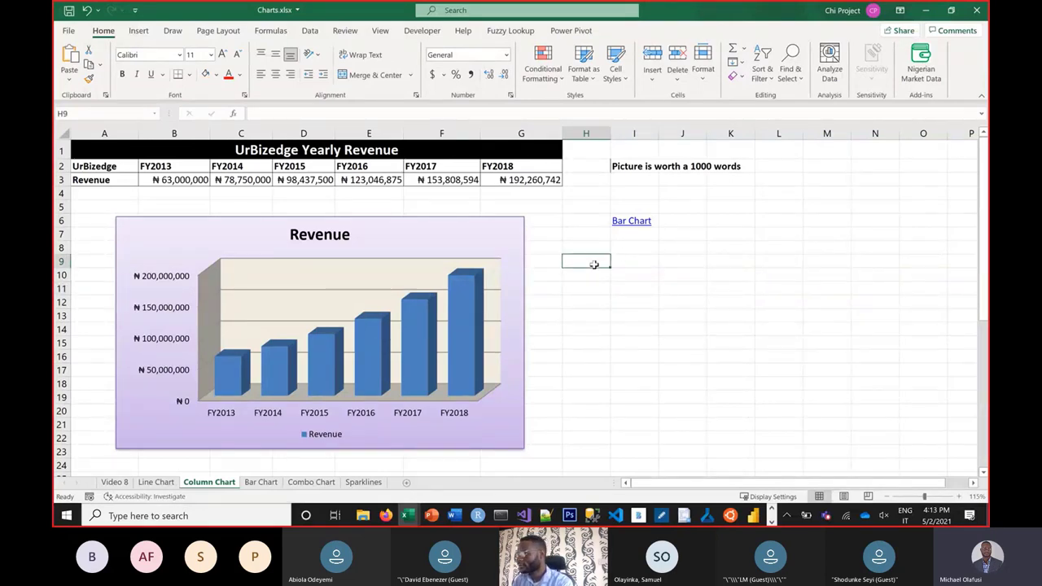
text(COlu)
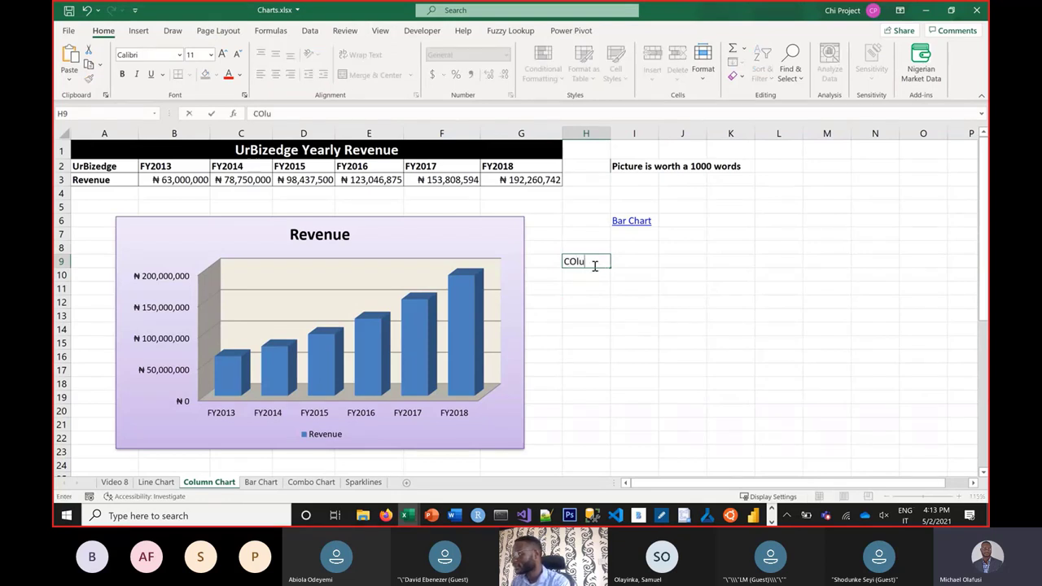
key(BackSpace)
key(BackSpace)
key(BackSpace)
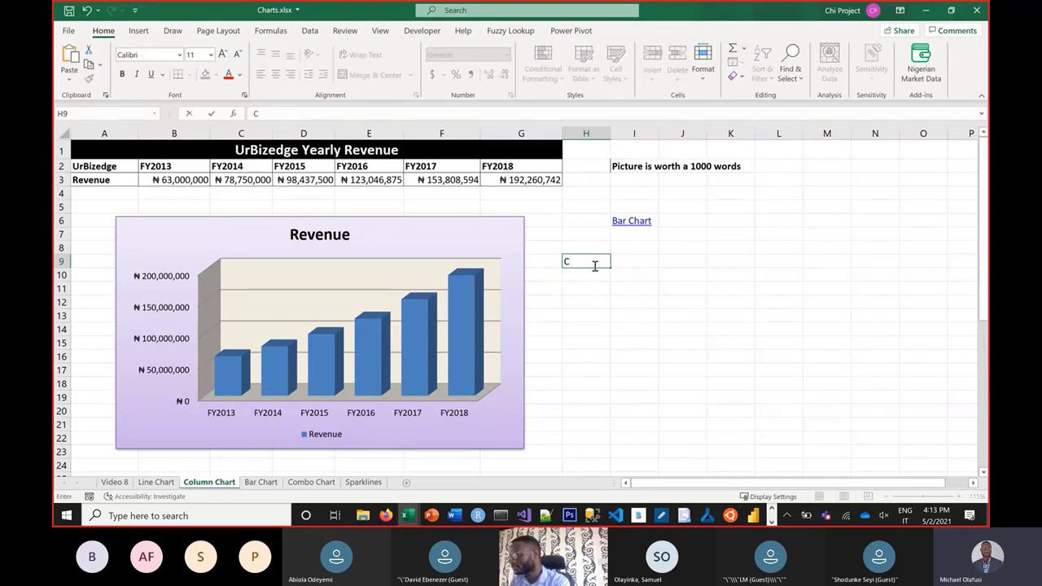
text(olumn)
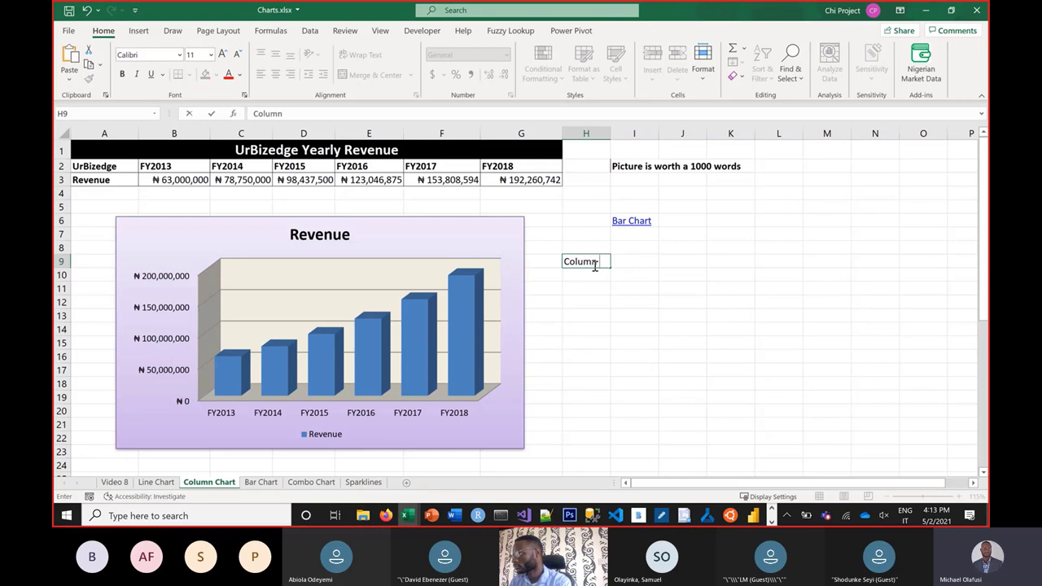
text( chart)
key(BackSpace)
key(BackSpace)
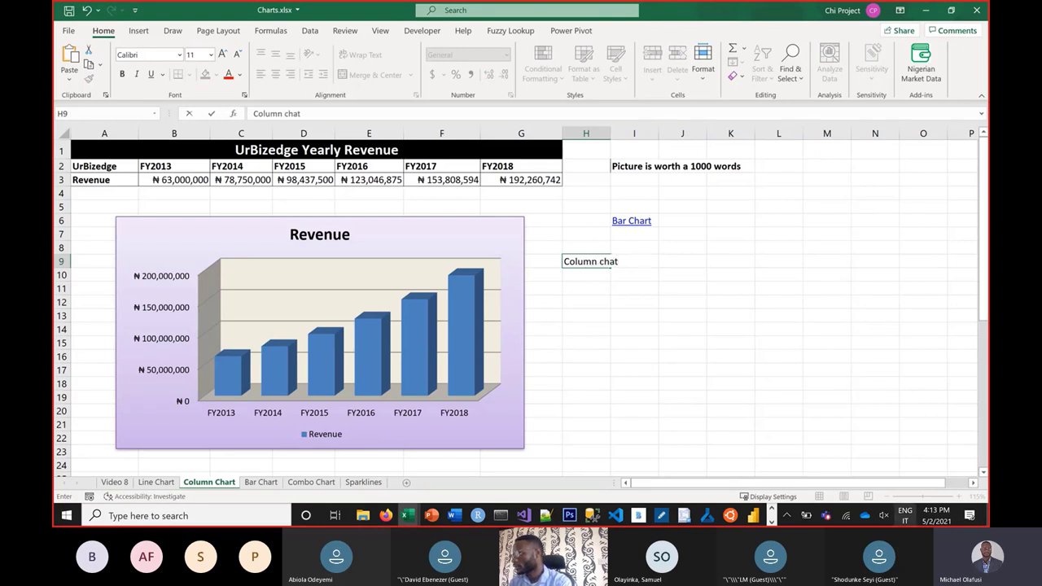
text(t is to shw)
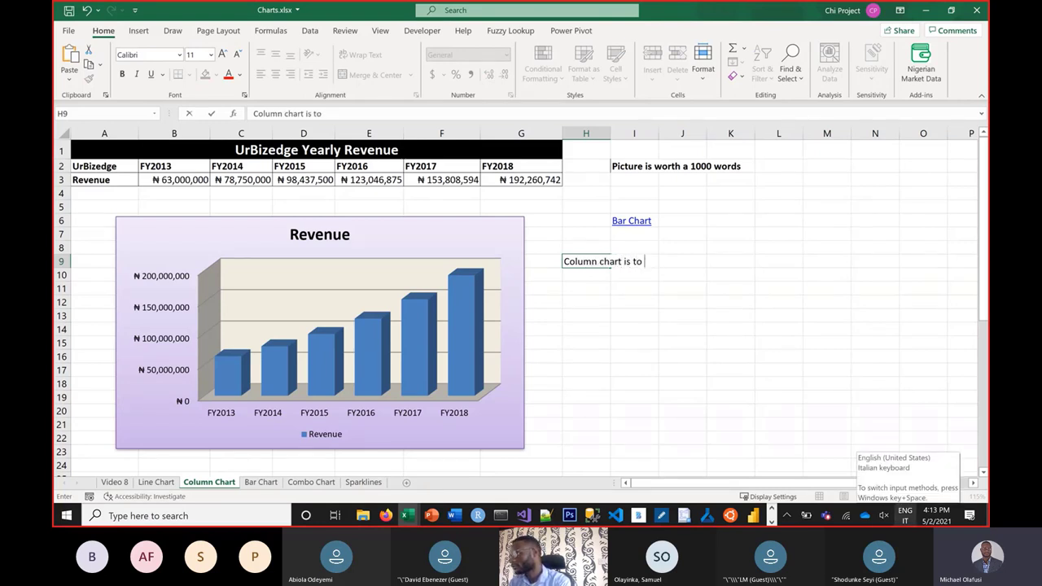
key(BackSpace)
key(BackSpace)
text(ow data for )
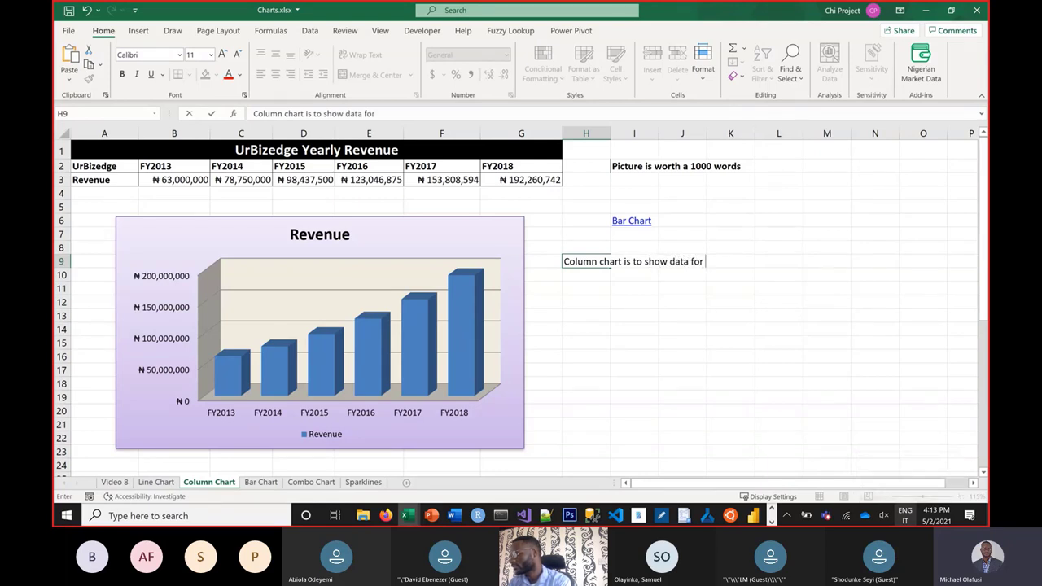
text(different categore)
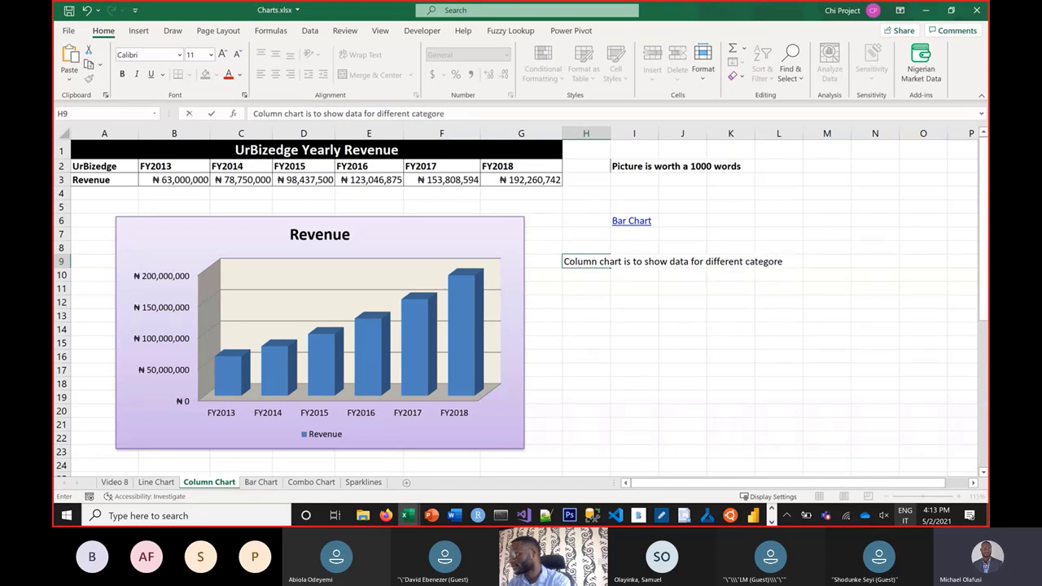
key(BackSpace)
text(ies)
key(Return)
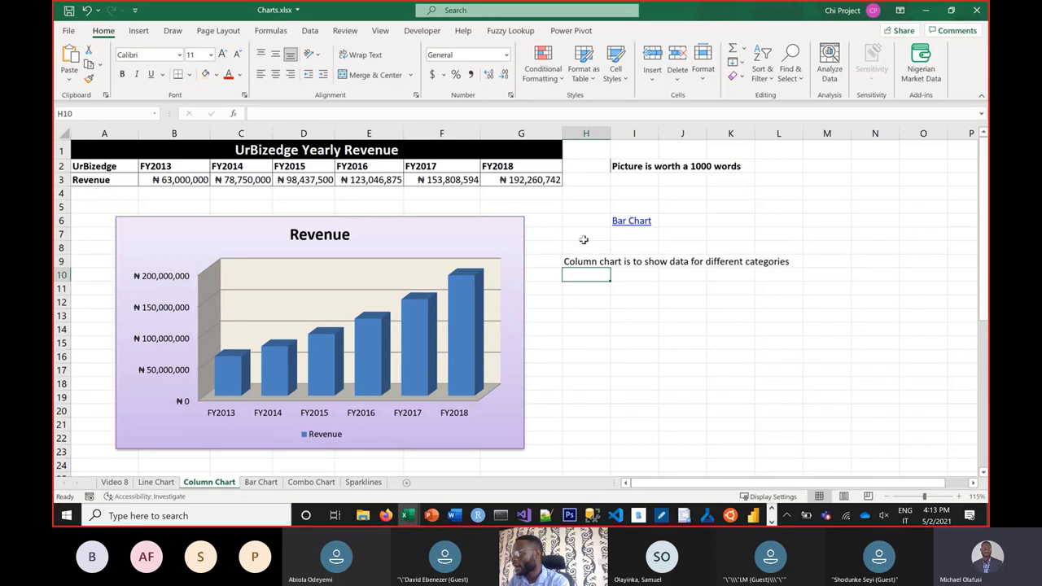
click(597, 304)
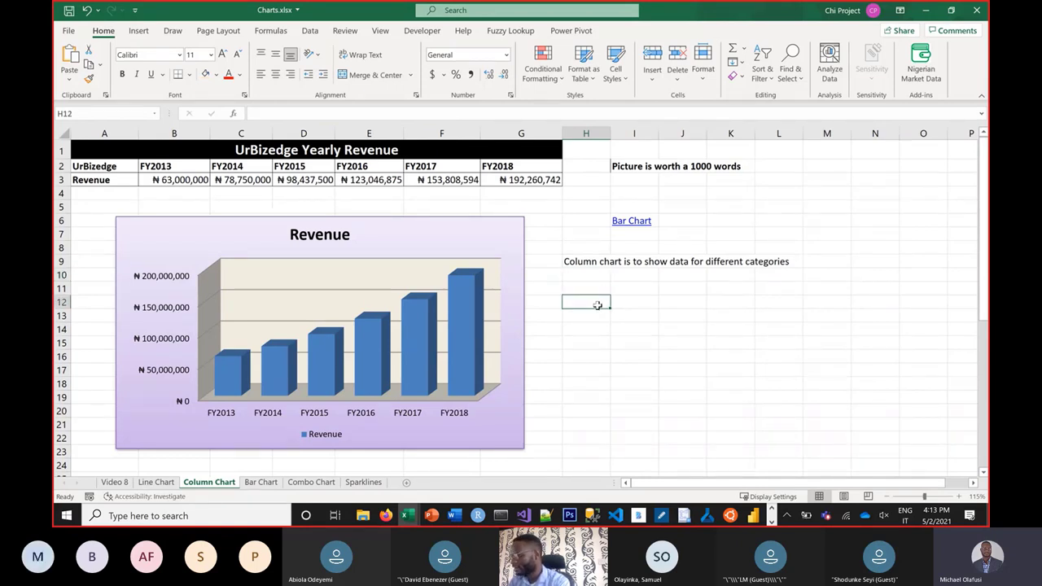
Step: Enter the headings Regions in H12 and Values in I12
text(Rege)
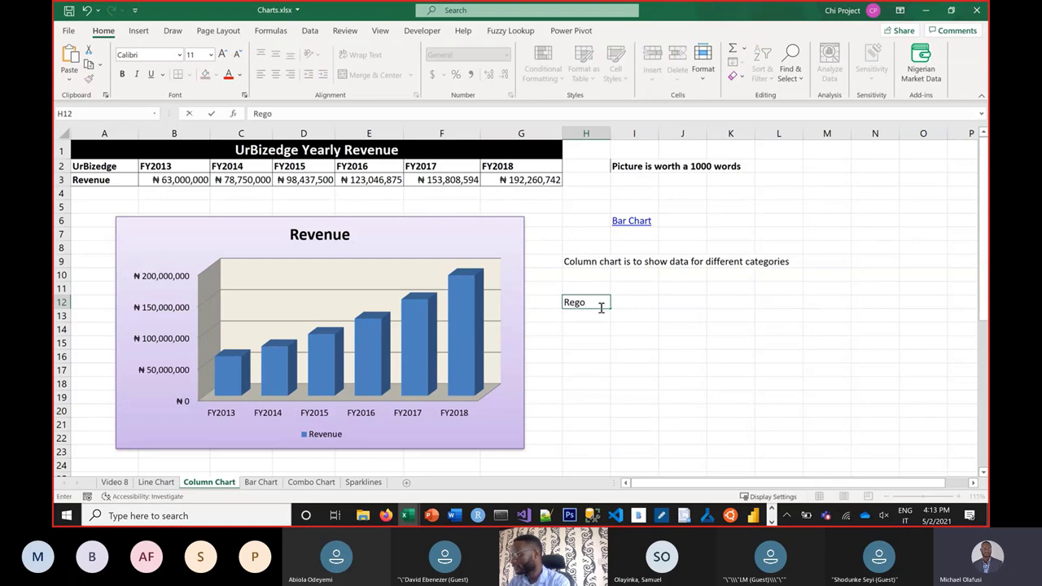
key(BackSpace)
text(ions)
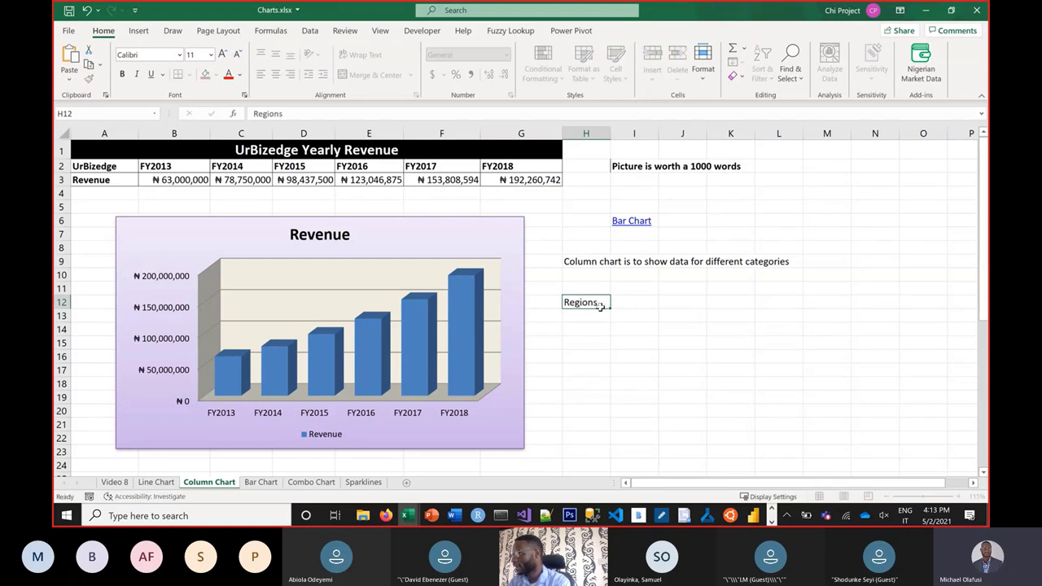
key(Tab)
text(Values)
key(Return)
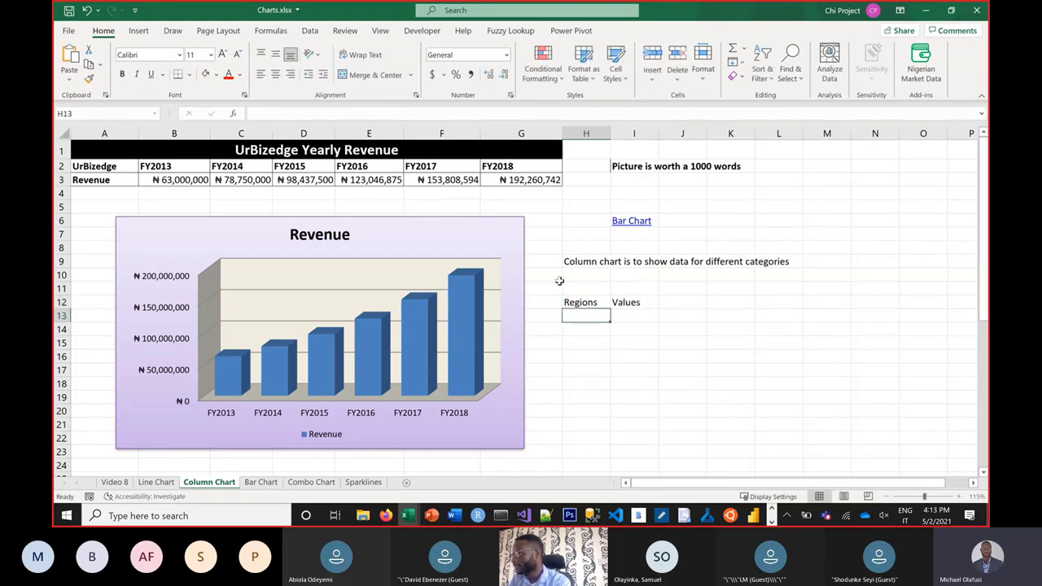
Step: List South West, South East and North Central in H13:H15 and widen column H to fit them
text(R)
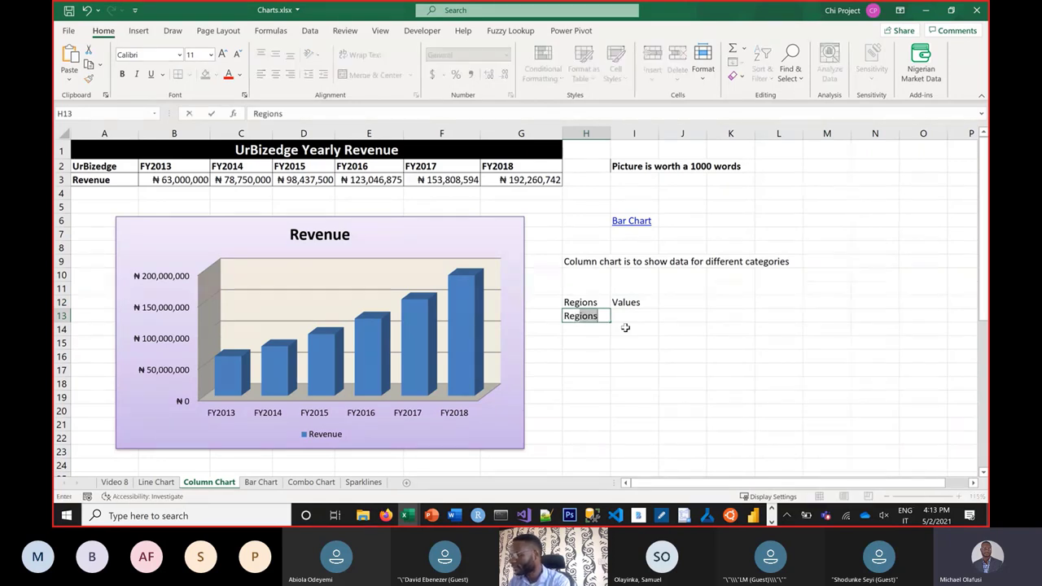
text(egions)
key(BackSpace)
key(BackSpace)
key(BackSpace)
key(BackSpace)
key(BackSpace)
key(BackSpace)
key(BackSpace)
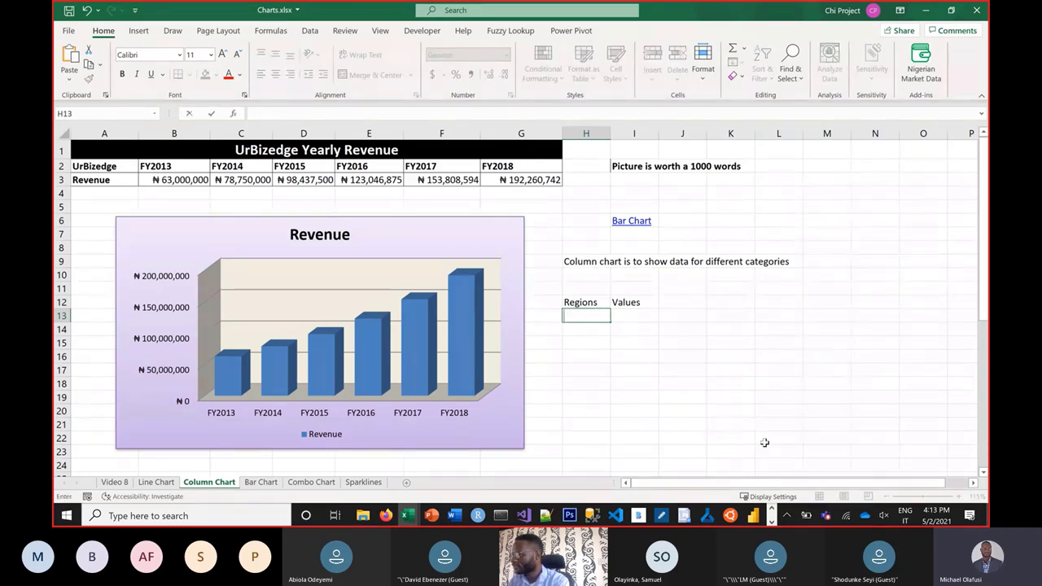
text(Lagos)
key(Return)
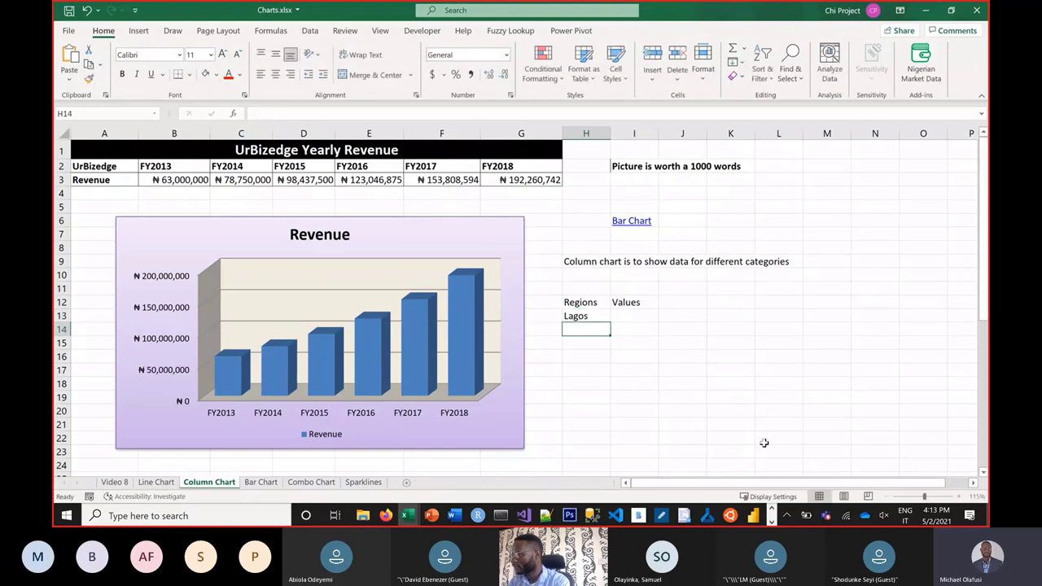
text(South E)
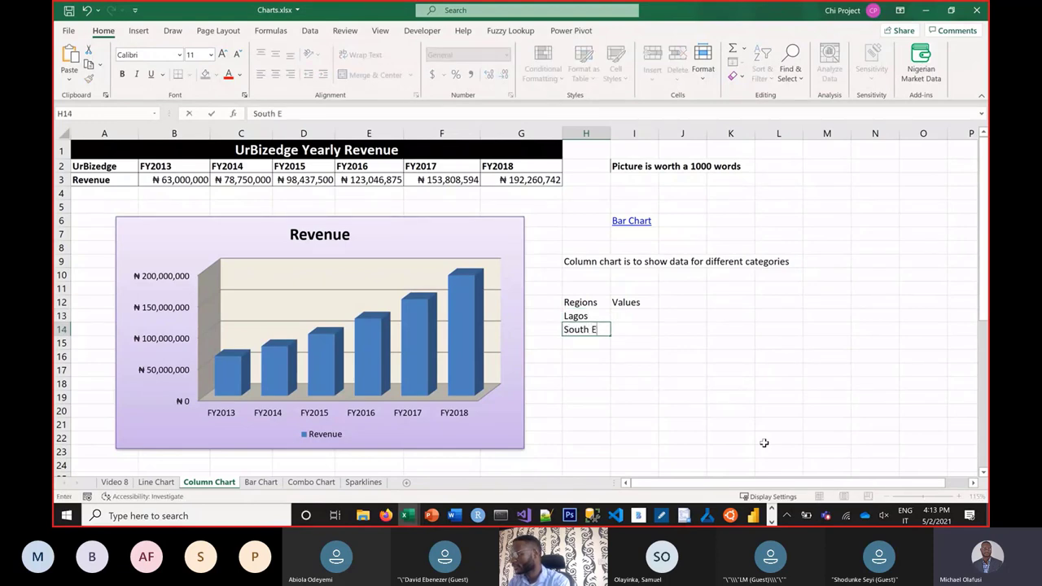
text(ast)
key(Return)
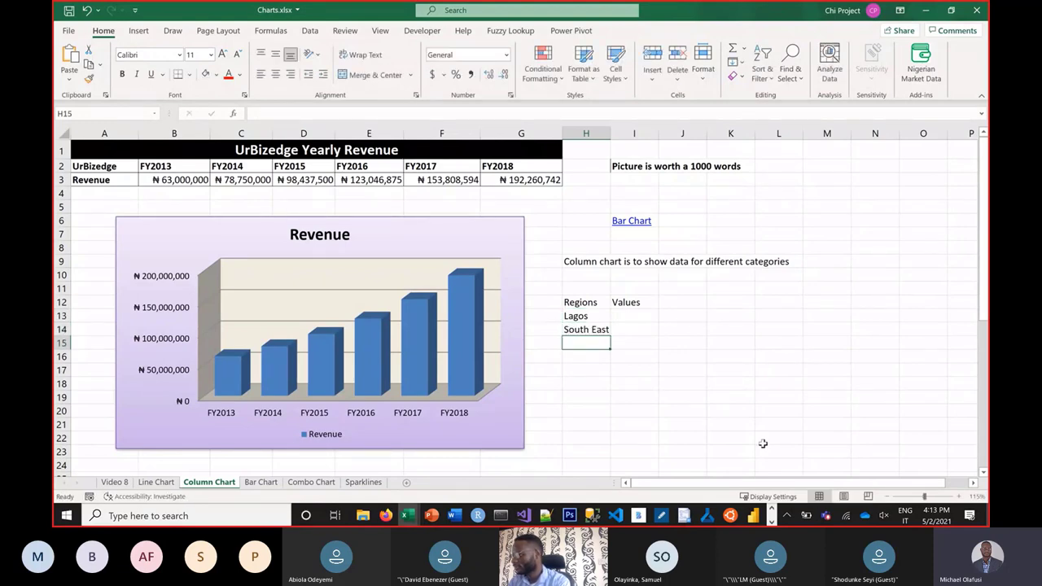
text(No)
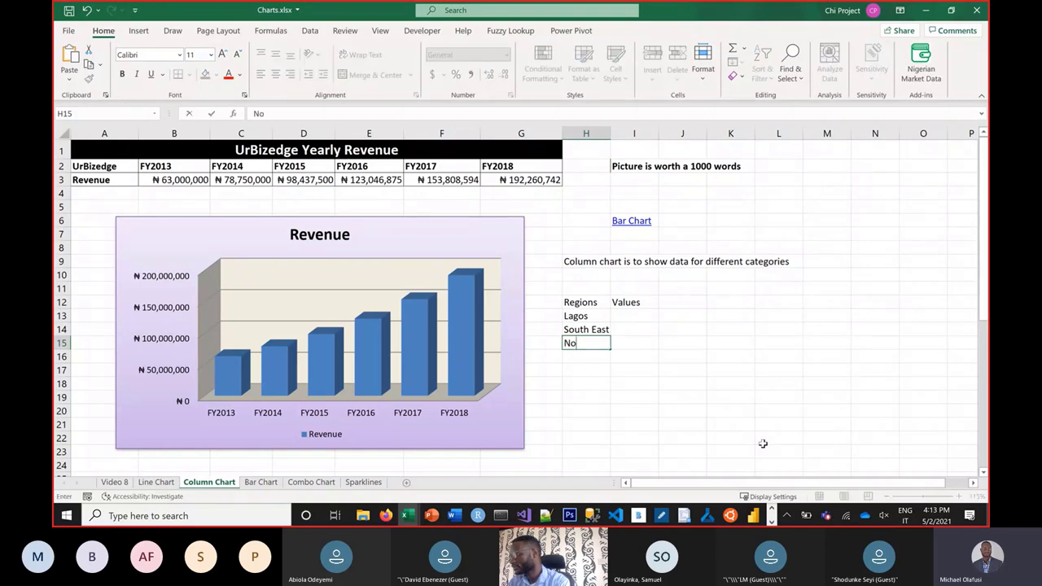
text(rth Central)
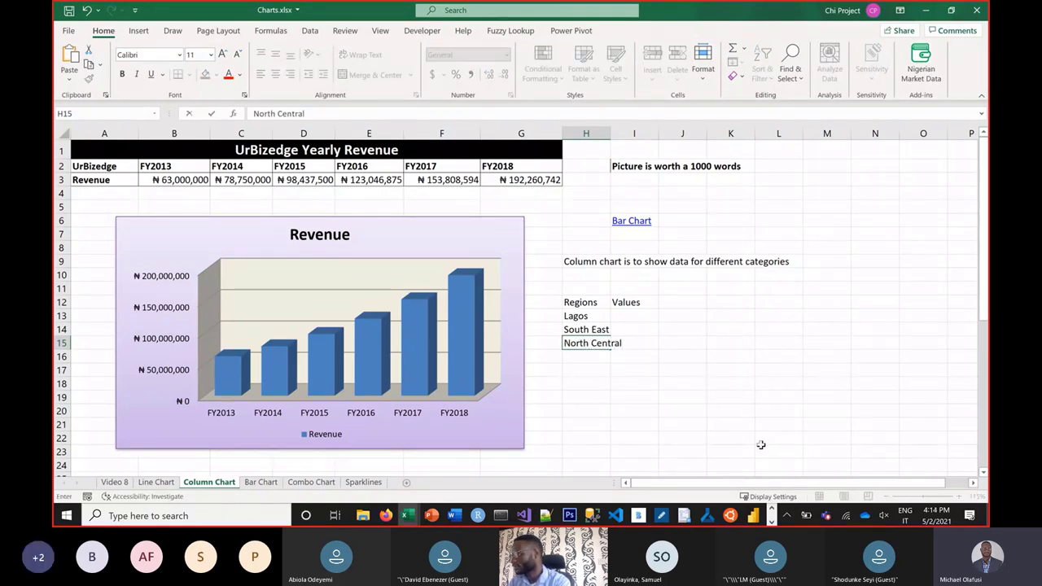
key(ctrl+Return)
key(Up)
key(Up)
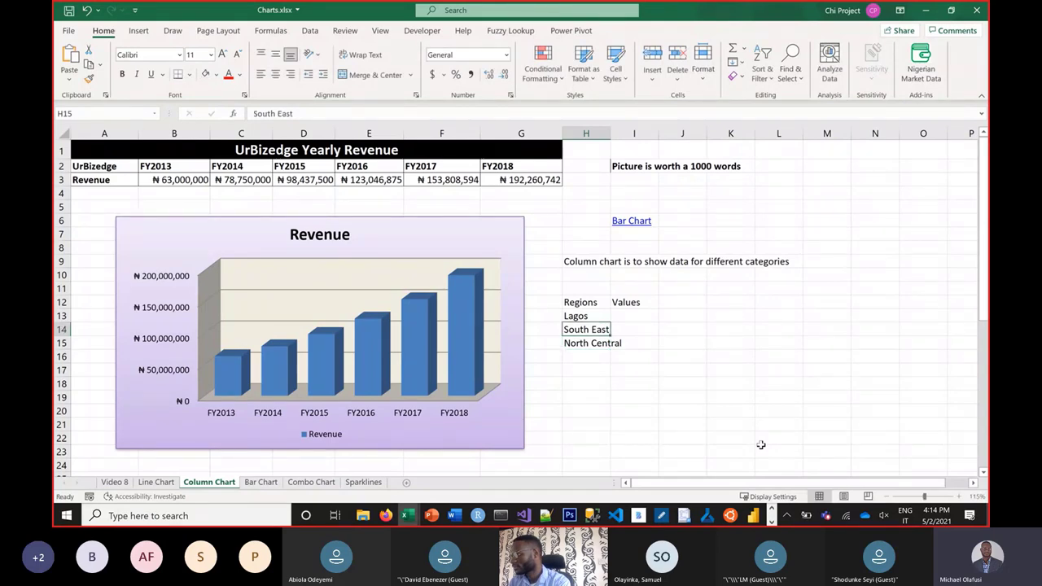
text(South West)
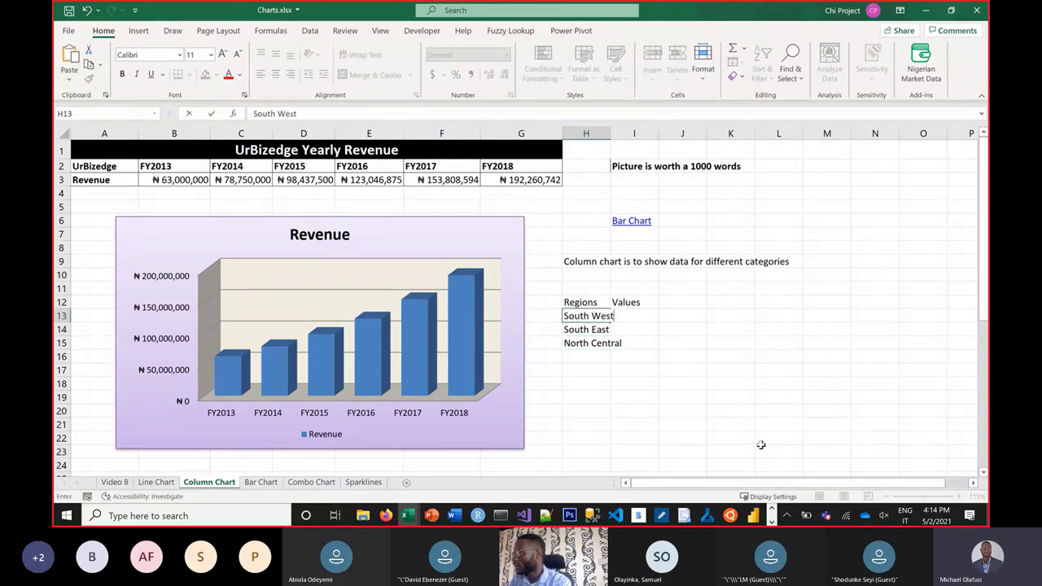
key(Tab)
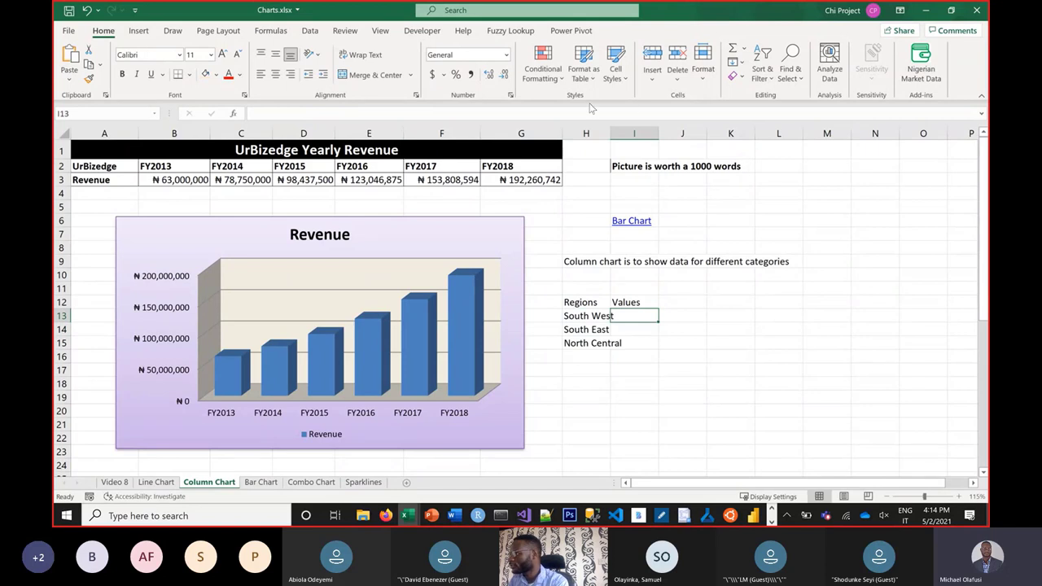
drag(610, 134, 628, 137)
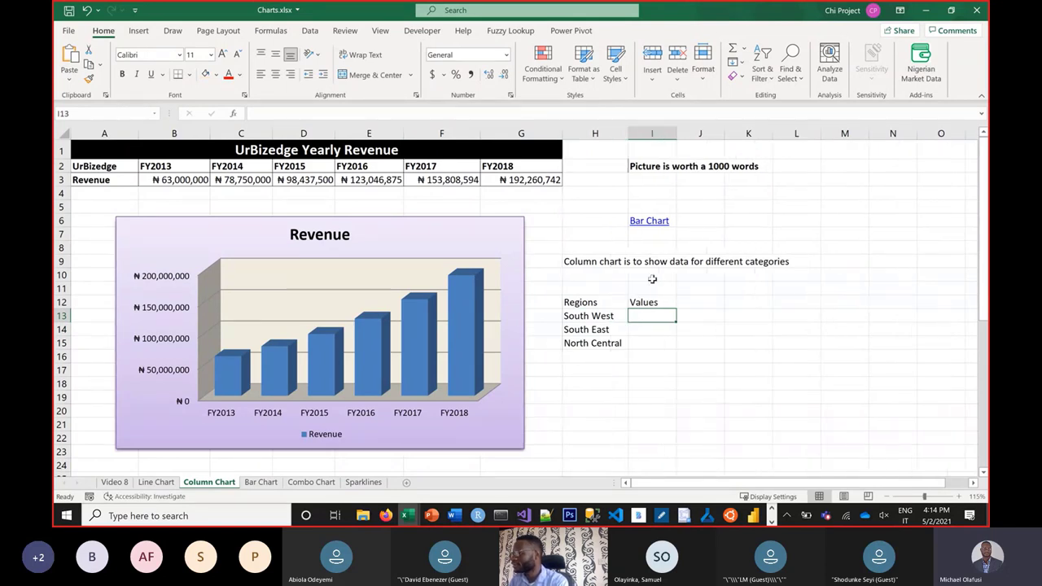
Step: Enter four people's first names down K13:K16
click(596, 303)
drag(594, 316, 594, 345)
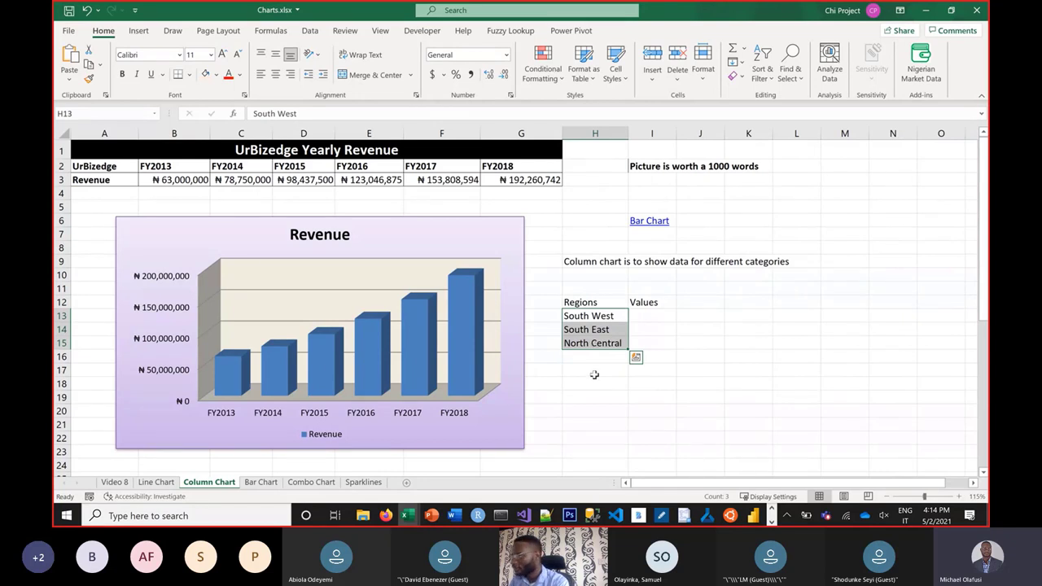
click(741, 316)
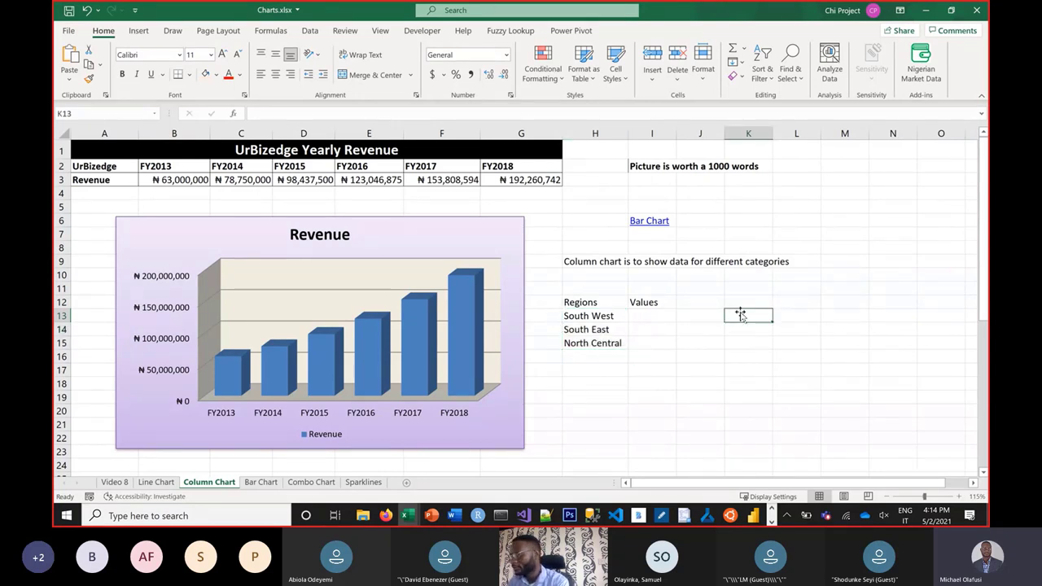
text(Michael)
key(Return)
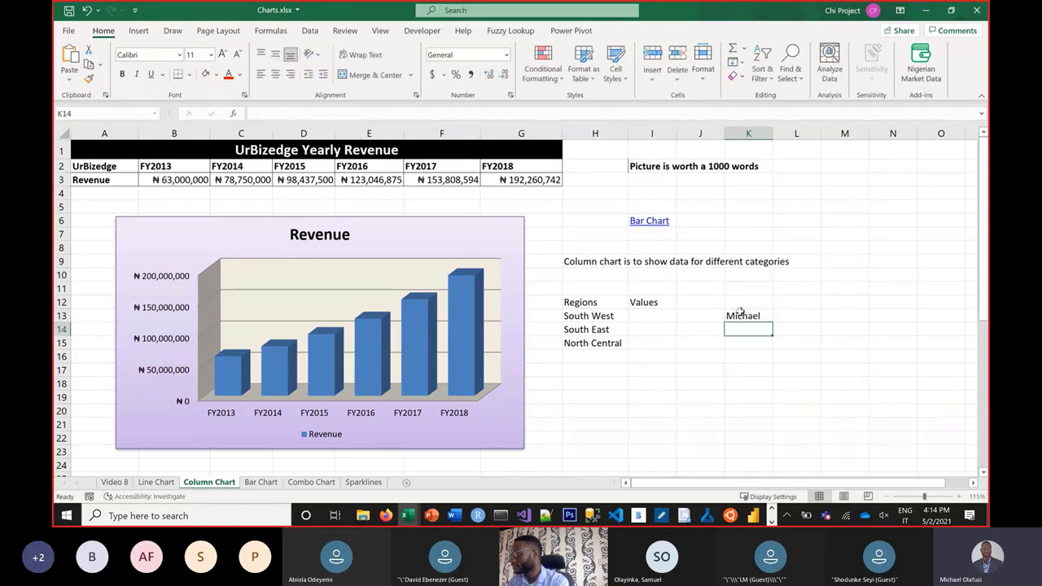
text(Kunle)
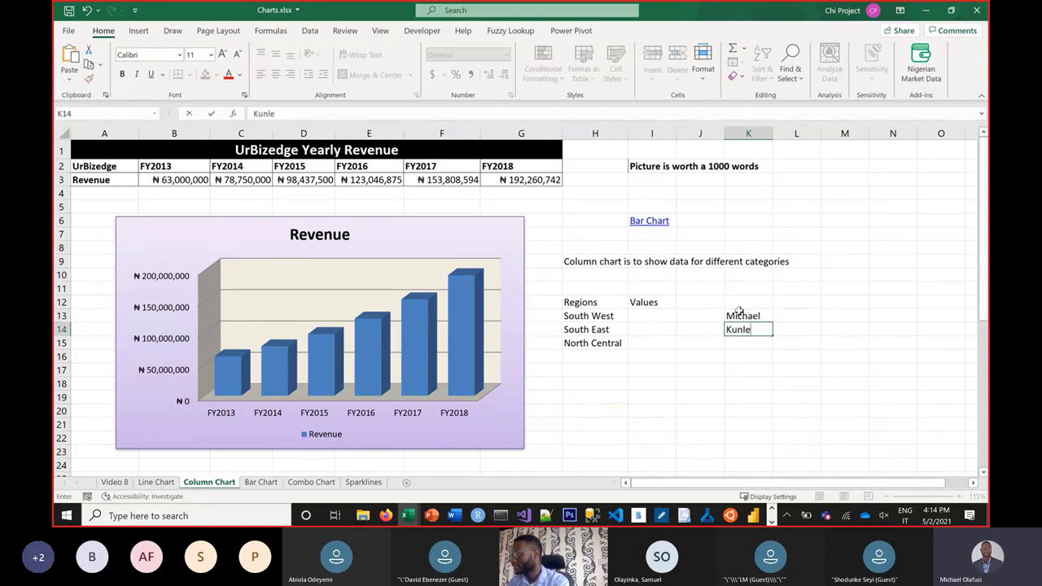
key(Return)
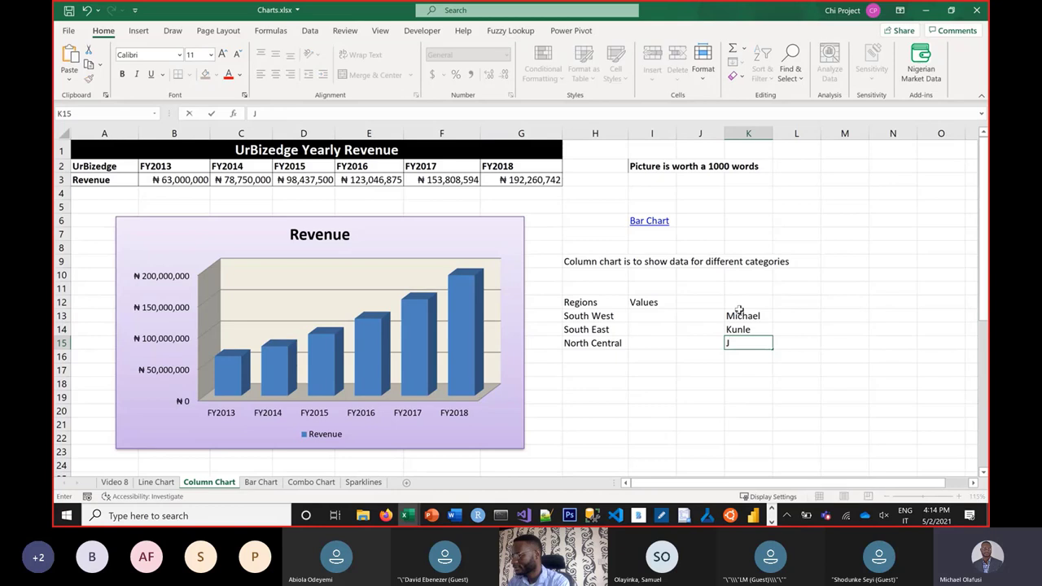
text(umoke)
key(Return)
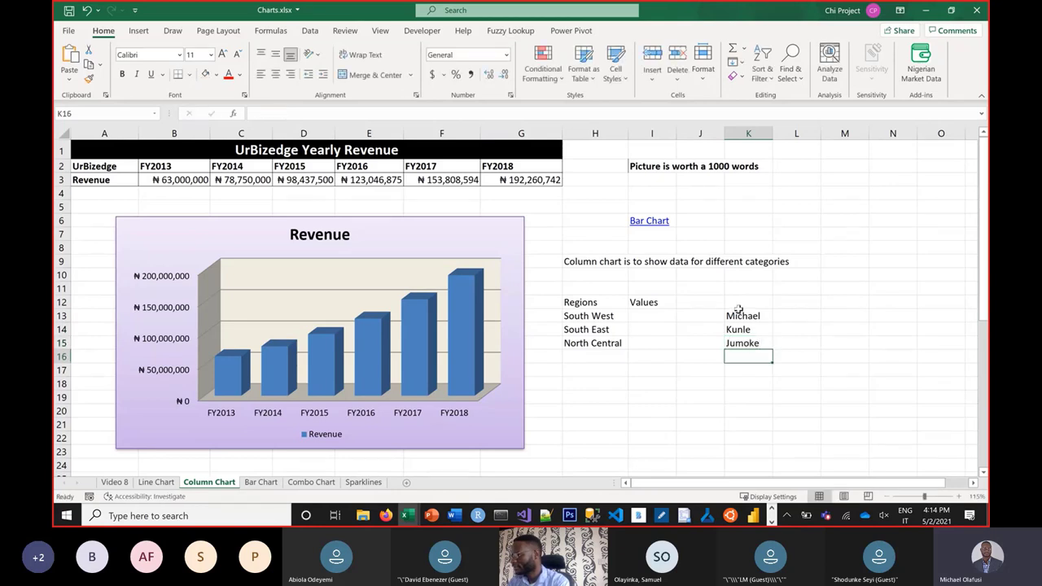
text(K)
key(BackSpace)
key(BackSpace)
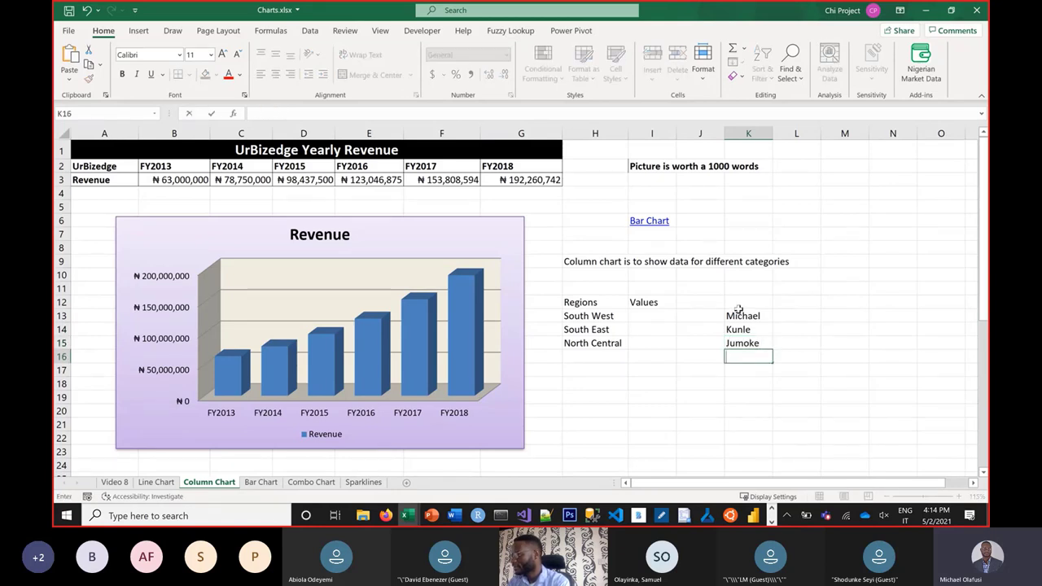
text(Jide)
key(Return)
Step: Add the heading Figures in cell L12
drag(749, 317, 749, 355)
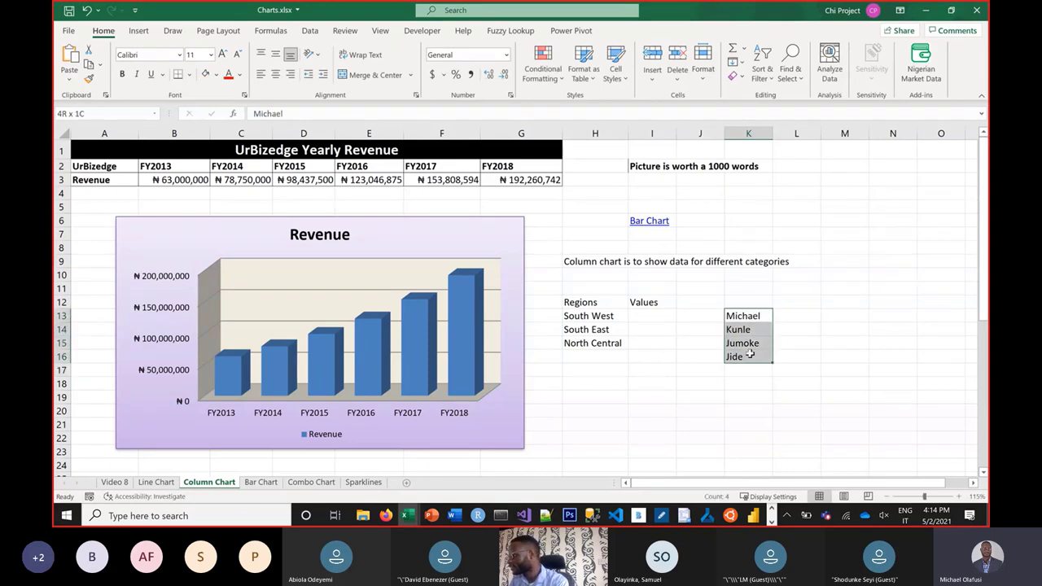
click(791, 302)
click(790, 292)
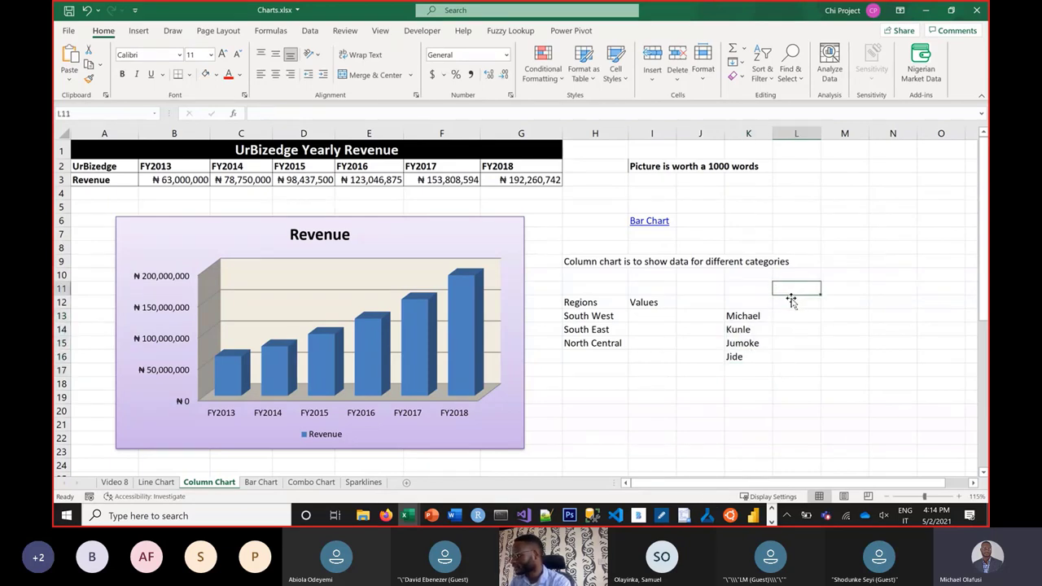
click(789, 302)
text(Figi)
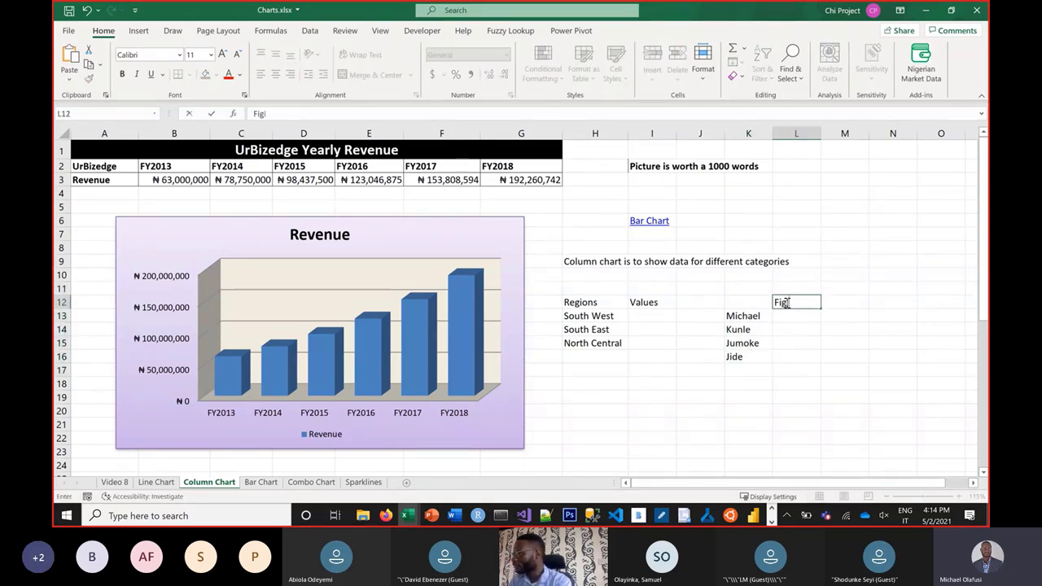
text(res)
key(BackSpace)
key(BackSpace)
key(BackSpace)
key(BackSpace)
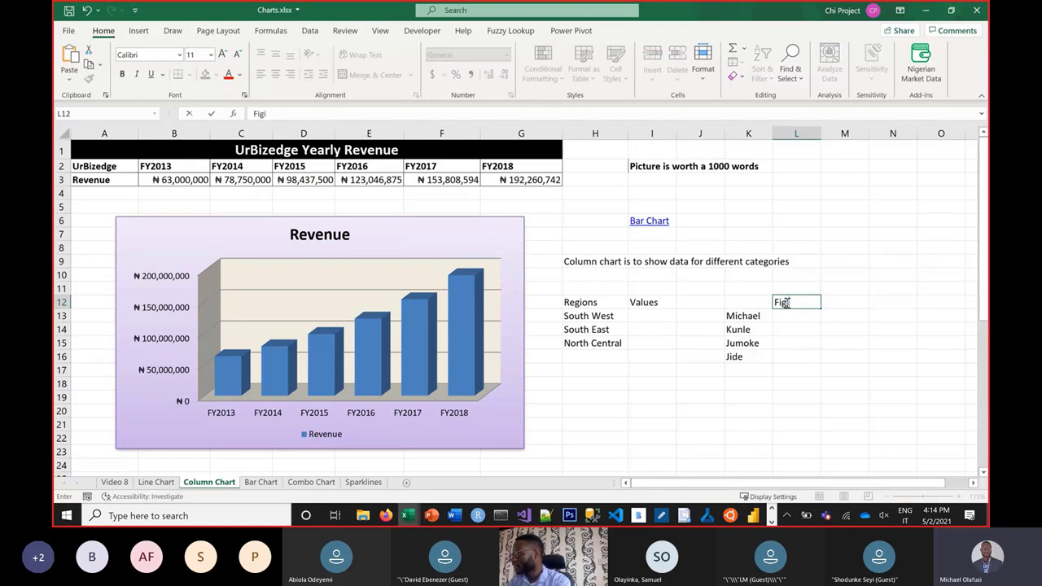
text(ures)
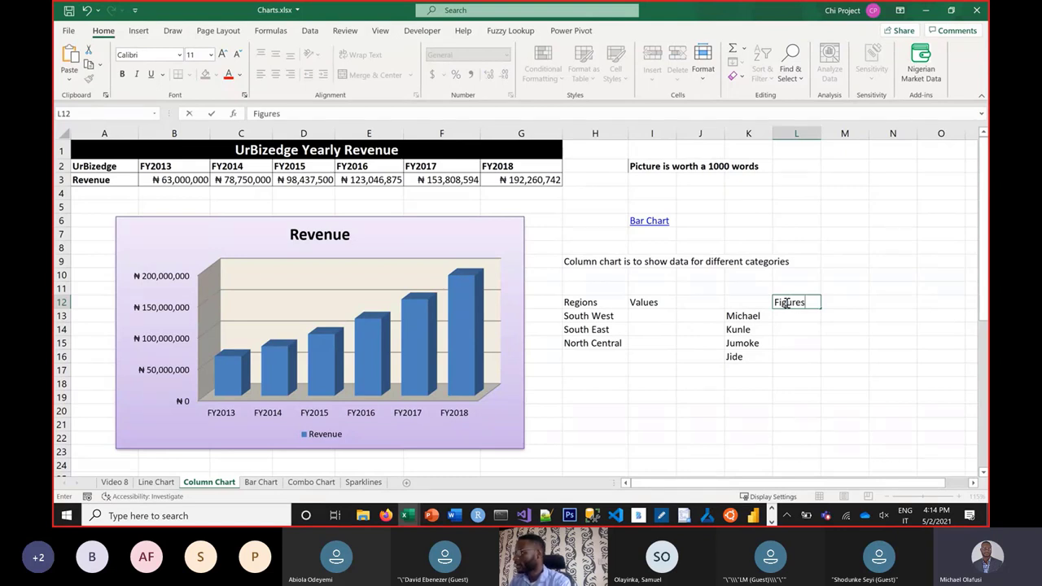
key(Return)
Step: Select the K12:L16 block, then the revenue table A2:G3
drag(754, 299, 785, 350)
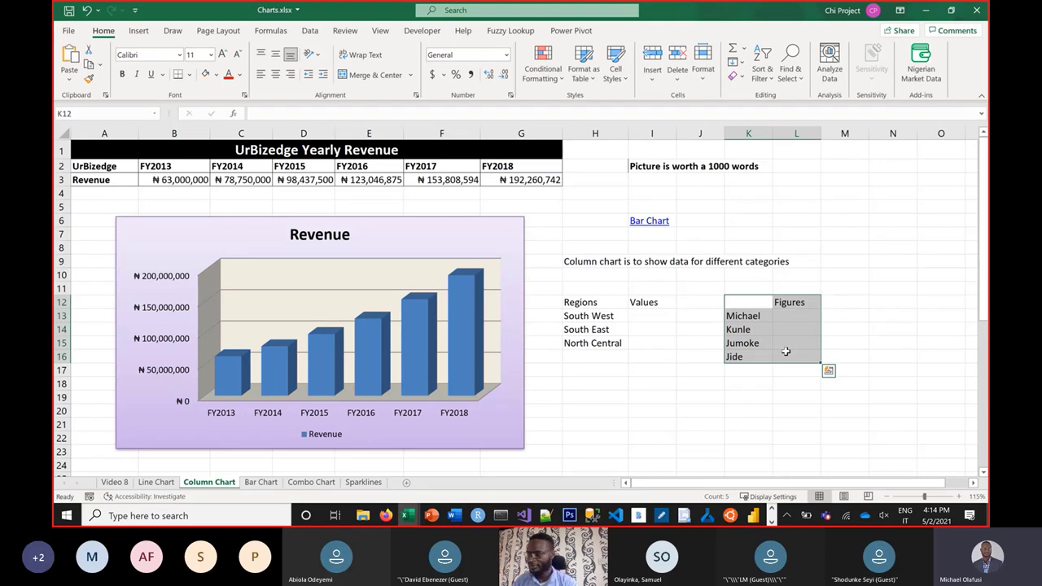
click(78, 166)
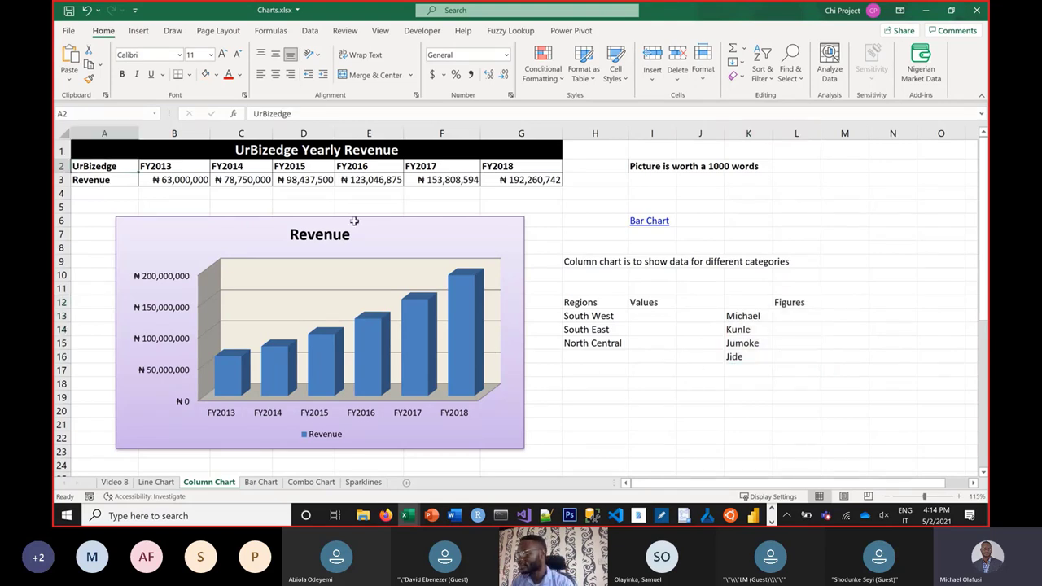
drag(354, 220, 525, 181)
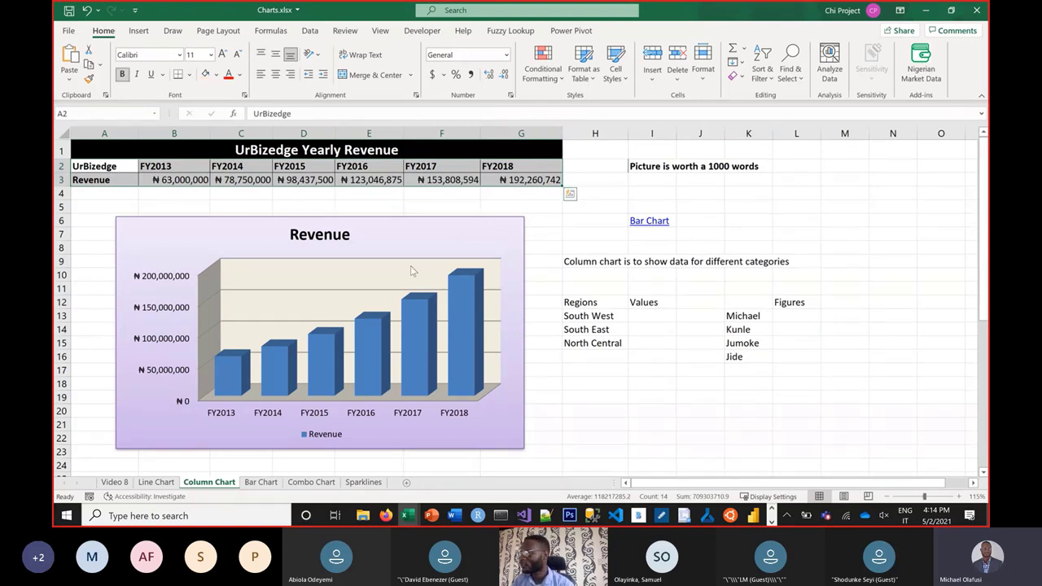
Step: Enter 5773, 8900 and 4500 as the region values in I13:I15
click(645, 317)
text(5773)
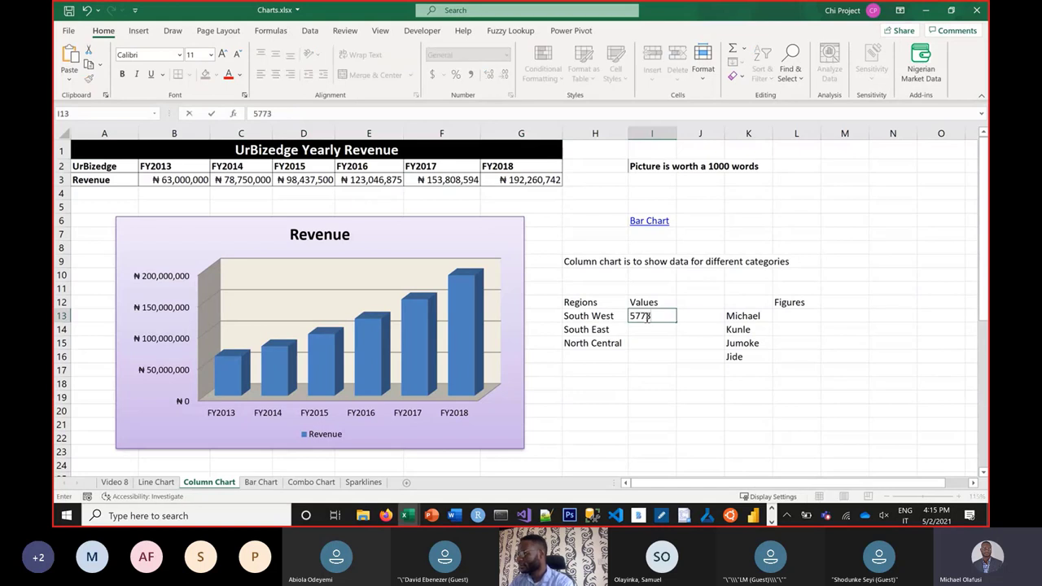
key(Return)
text(5772)
key(BackSpace)
key(BackSpace)
key(BackSpace)
key(BackSpace)
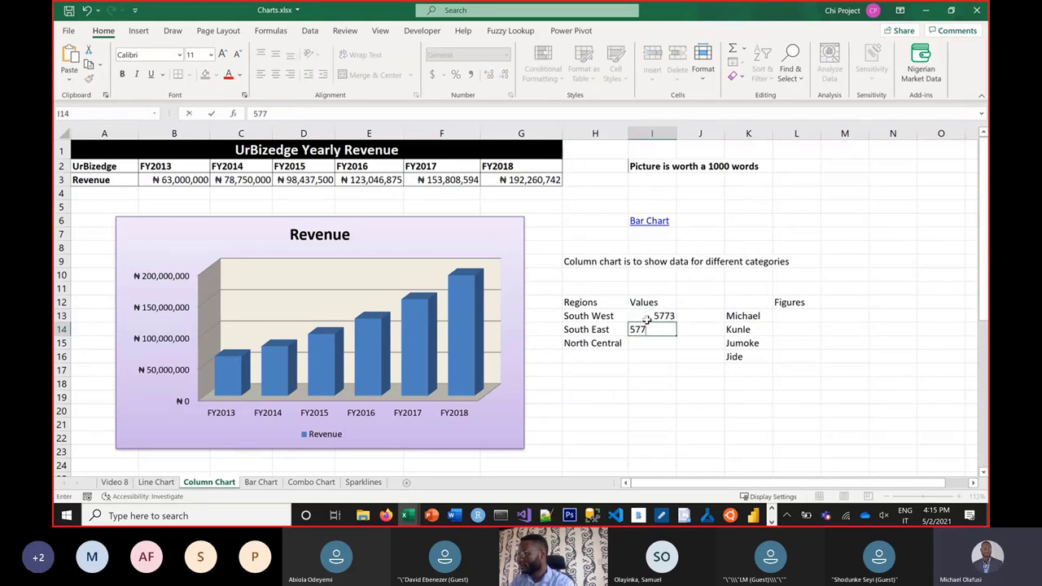
text(8900)
key(Return)
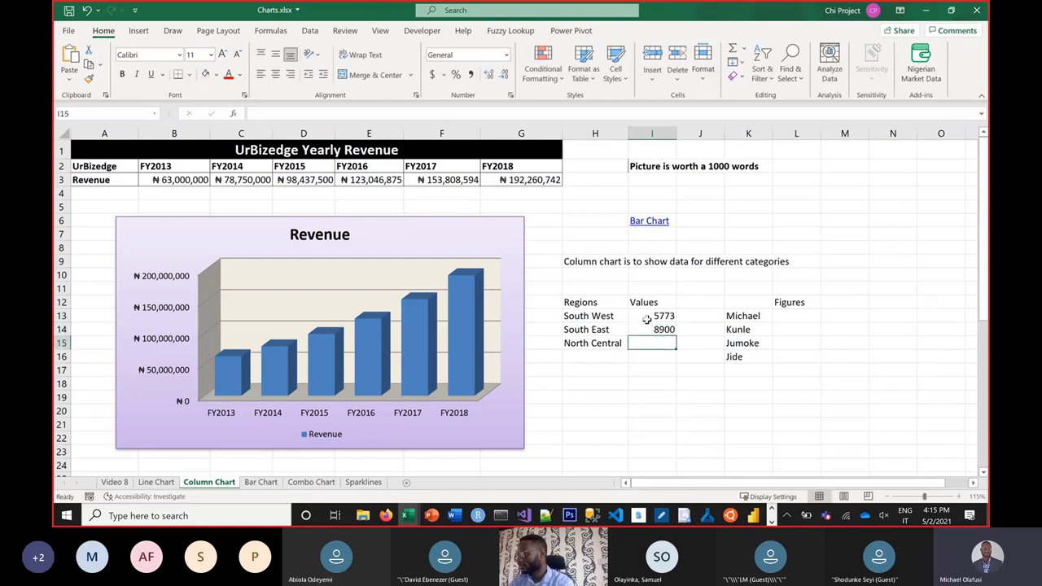
text(4500)
key(Return)
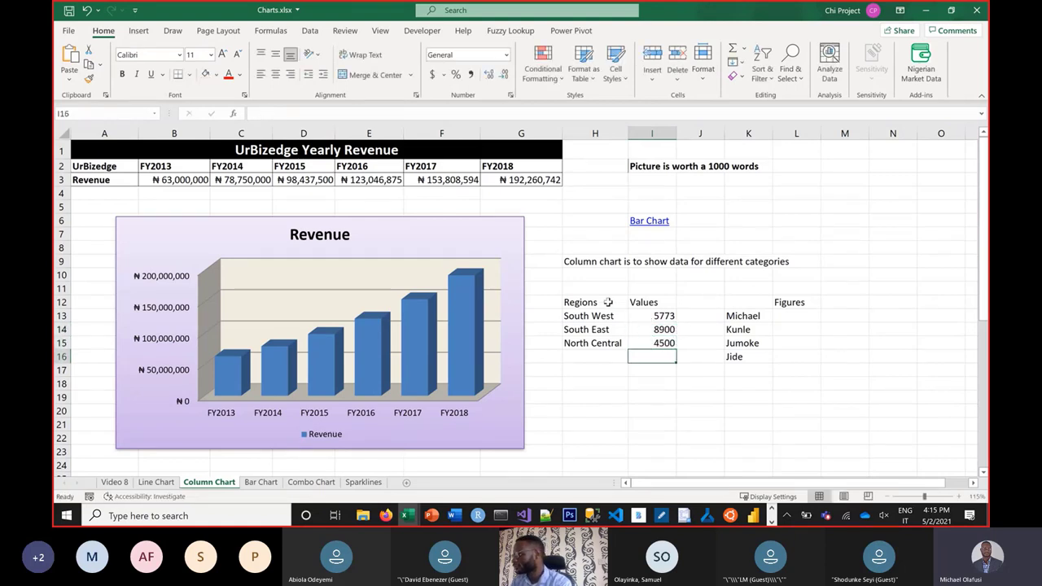
Step: Chart H12:I15 as a 2-D clustered column chart and move it over the Revenue chart
drag(607, 302, 655, 342)
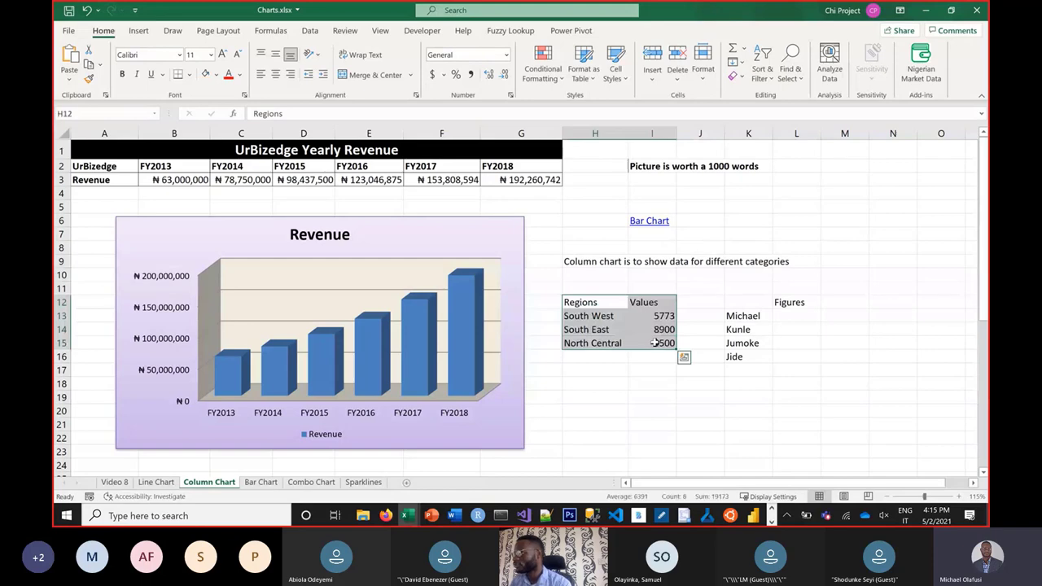
click(139, 31)
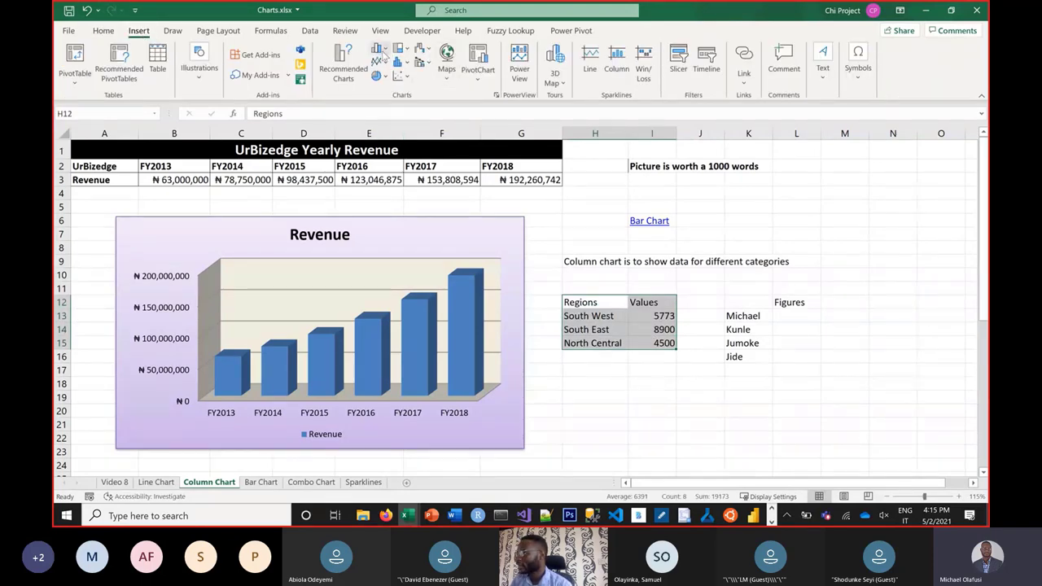
click(379, 50)
click(381, 99)
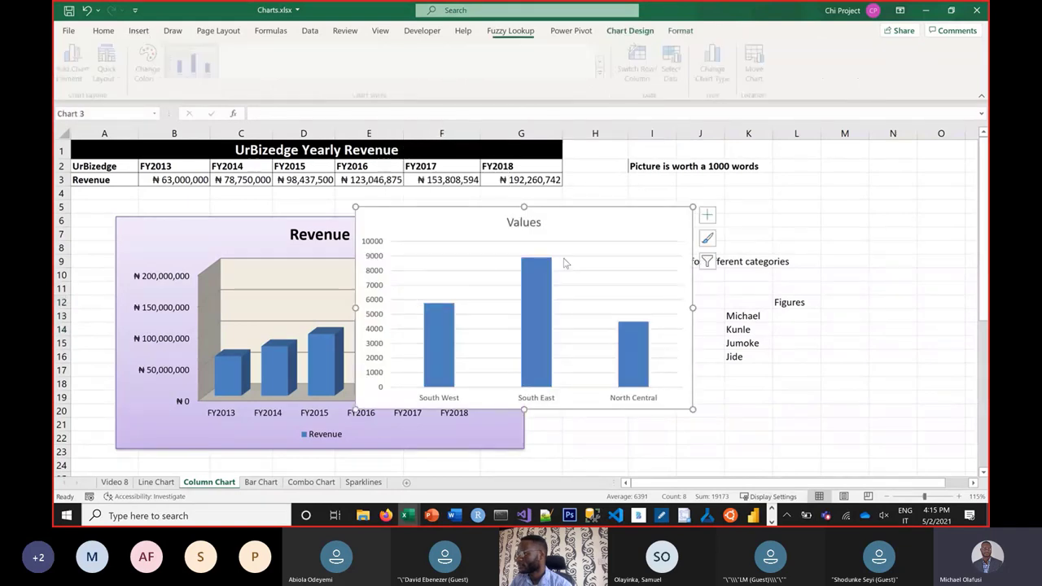
drag(391, 214, 196, 241)
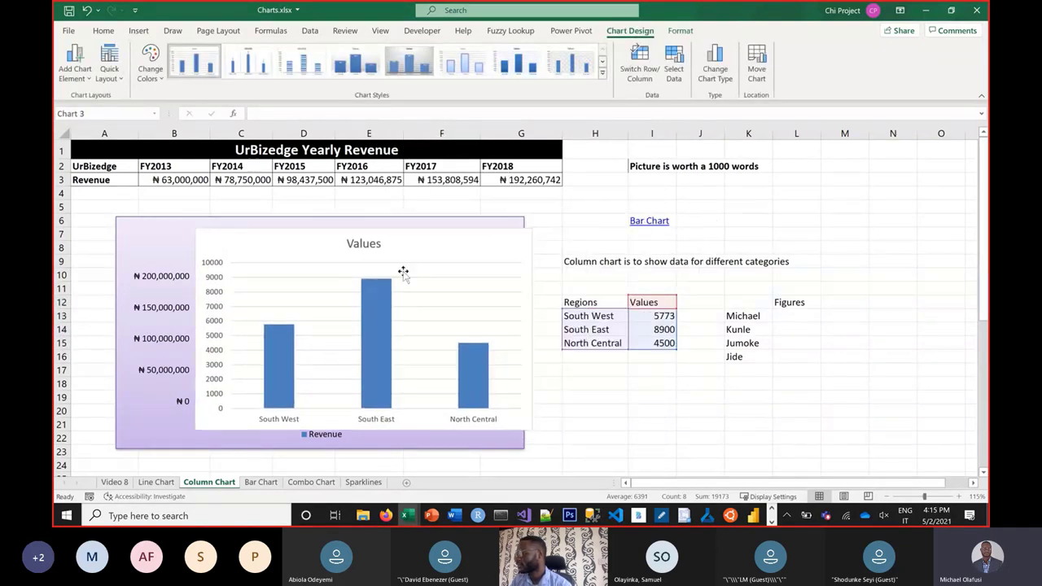
drag(574, 303, 653, 342)
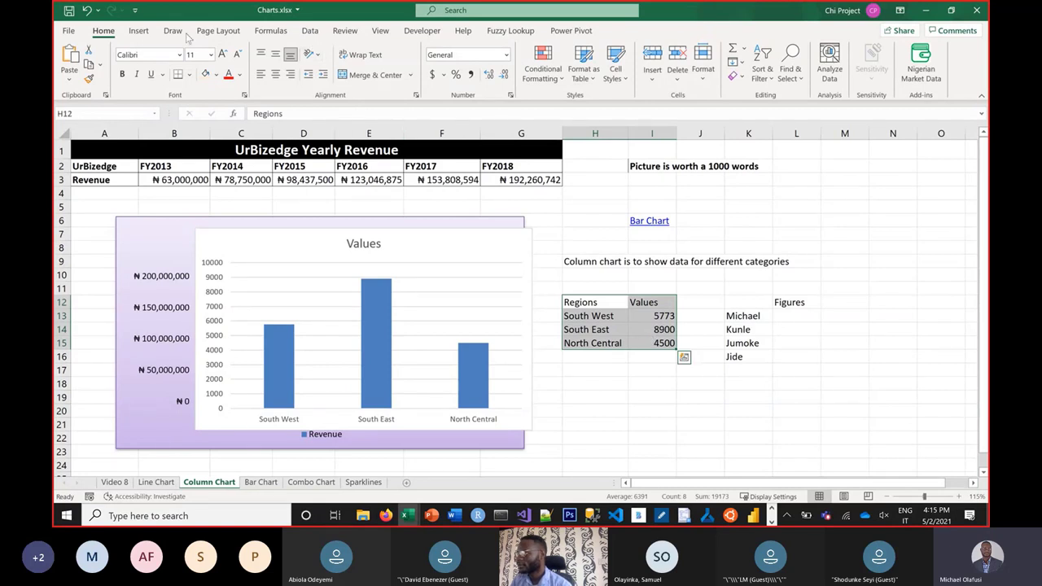
click(138, 30)
Step: Remove the duplicate clustered column chart and shift the Values chart slightly down and right
click(379, 49)
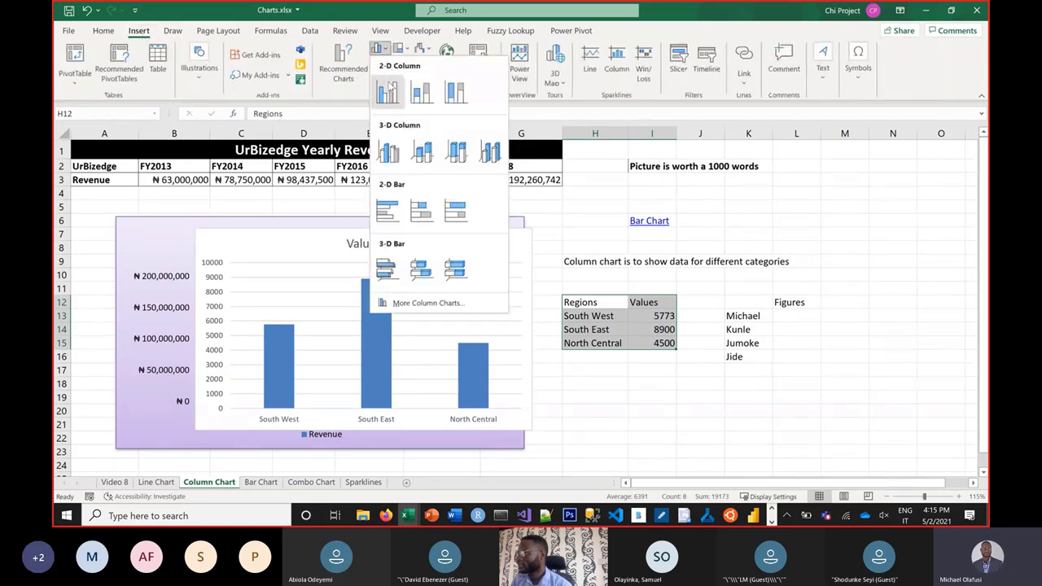
click(388, 91)
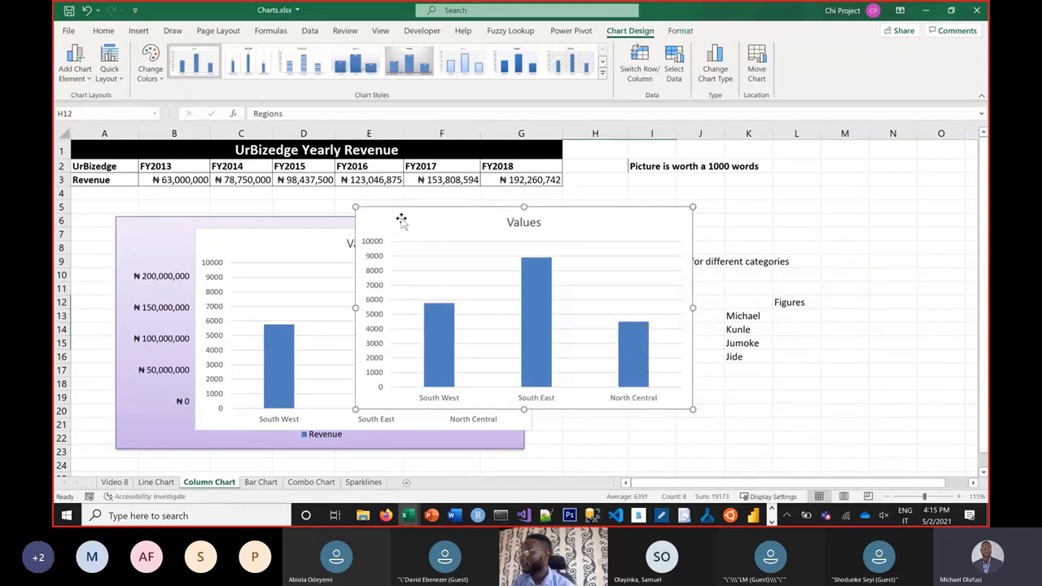
key(Delete)
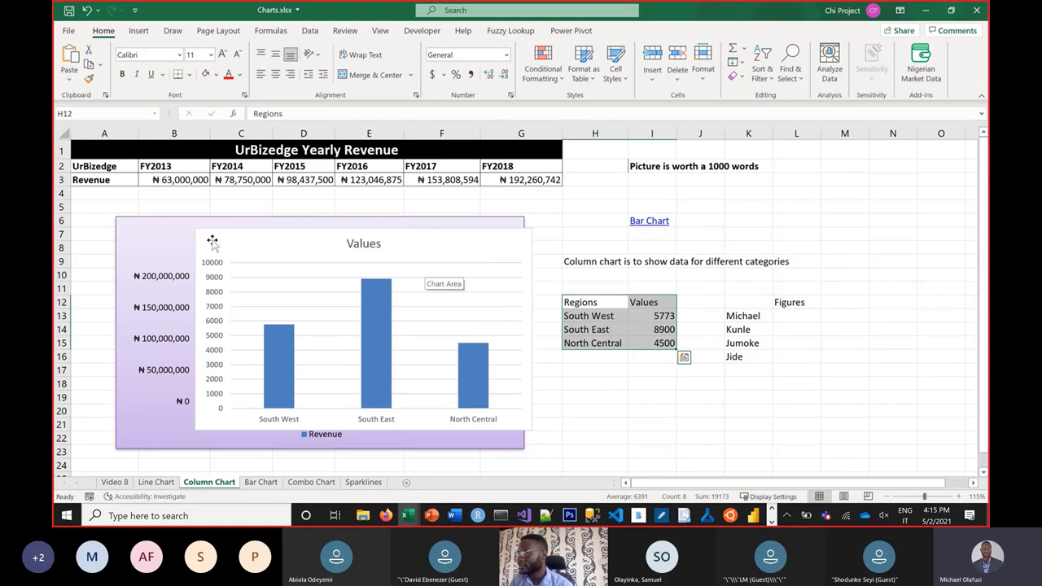
drag(212, 242, 215, 277)
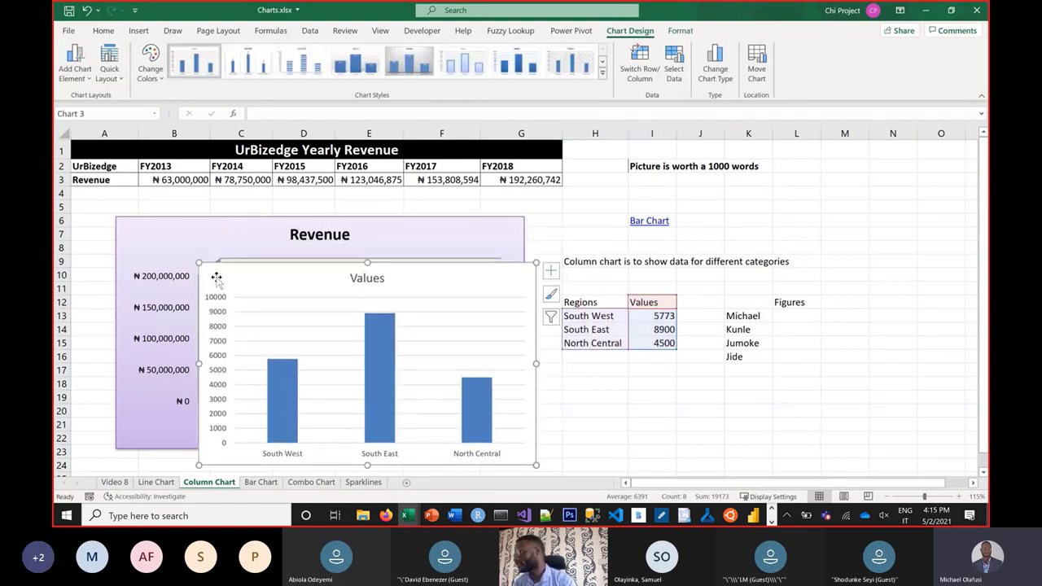
click(595, 423)
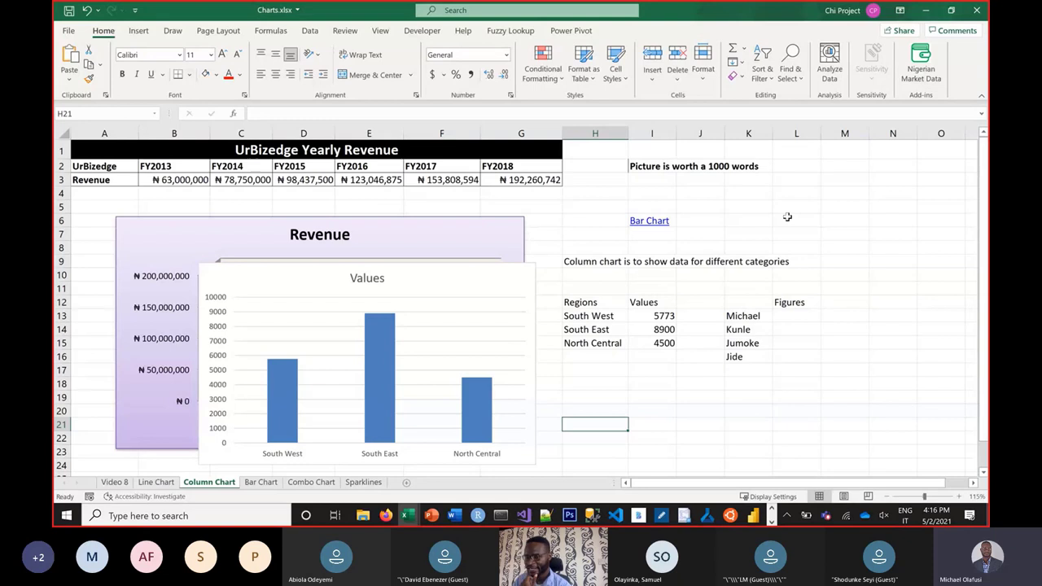
Step: Nudge the Values chart up and right, briefly checking its chart elements list
click(306, 281)
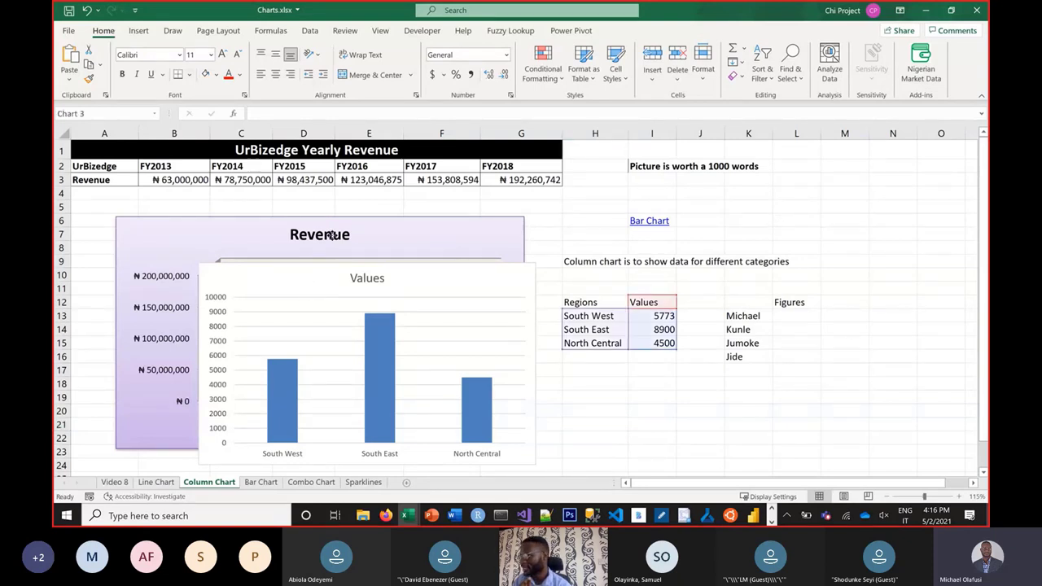
drag(330, 235, 334, 230)
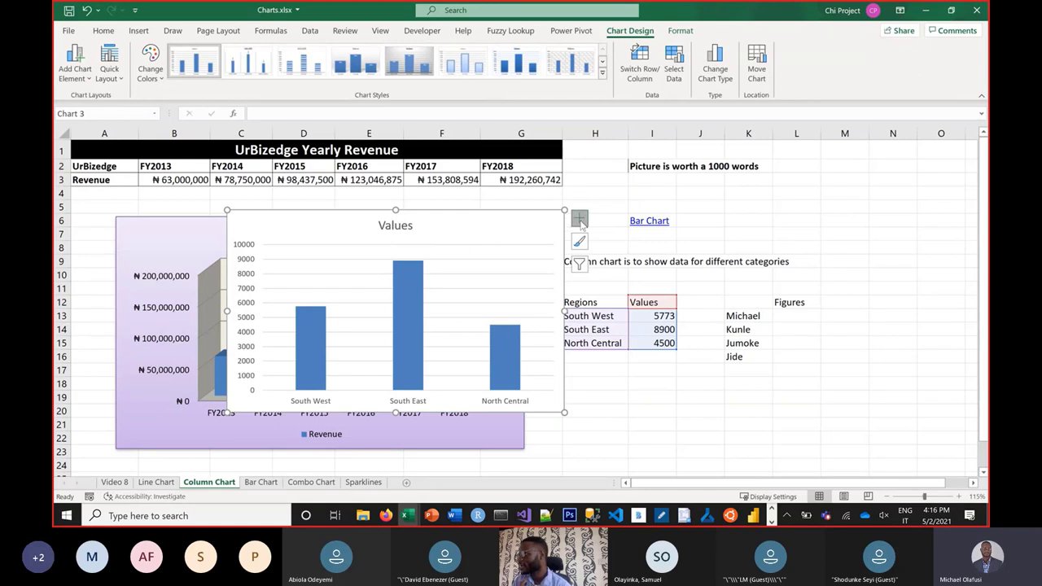
click(579, 221)
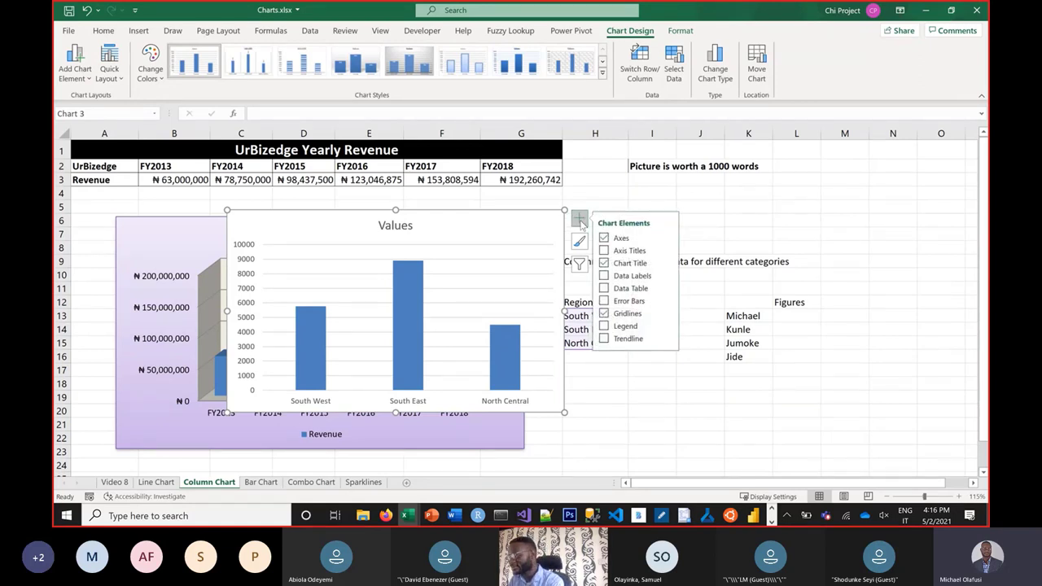
click(579, 221)
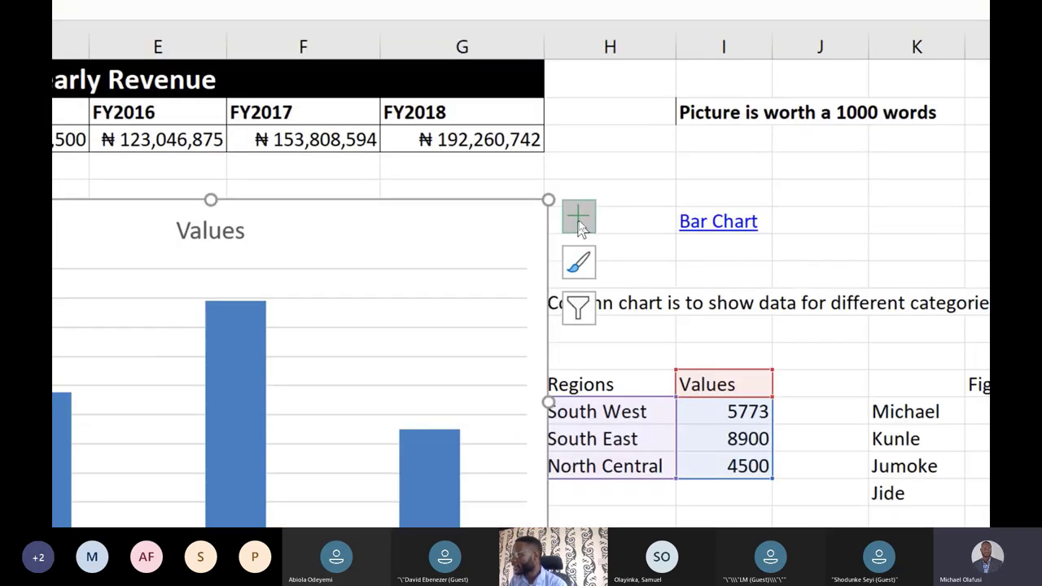
Step: Show the Chart Elements list for the Values chart again
click(581, 223)
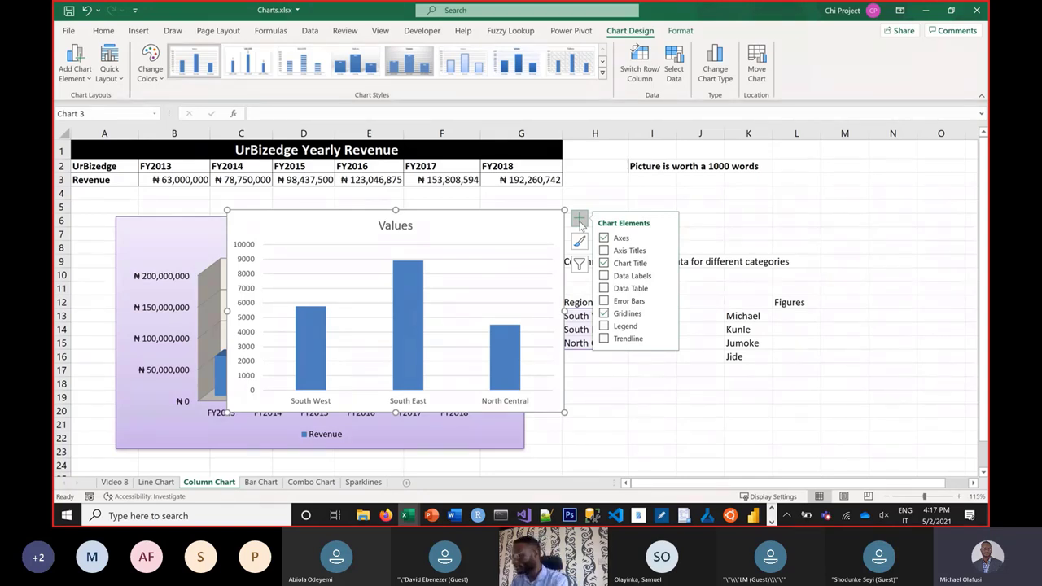
Step: Glance through the chart element and style options, then select the purple 3-D Revenue chart
click(579, 226)
click(580, 241)
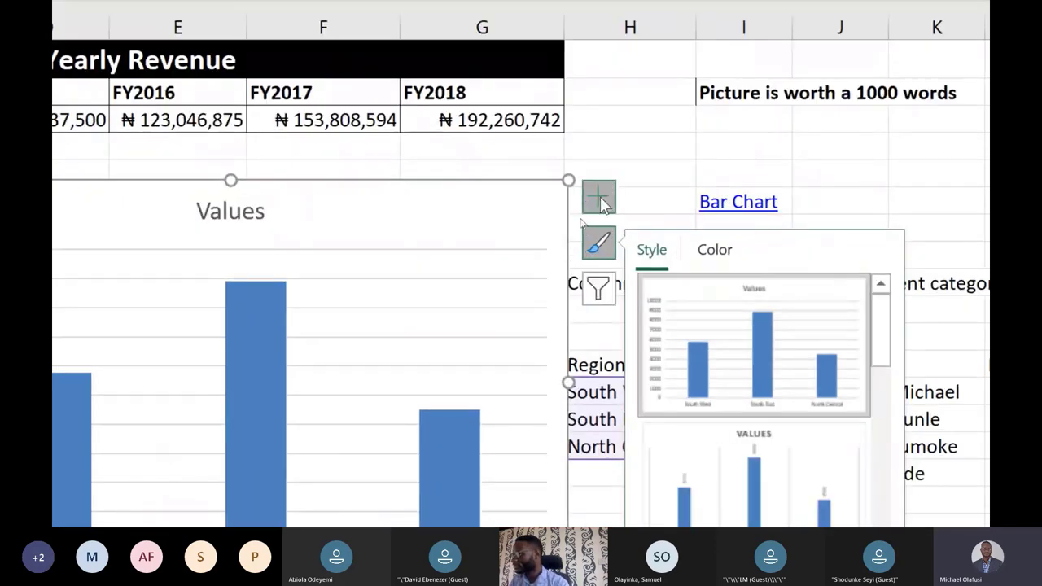
click(578, 224)
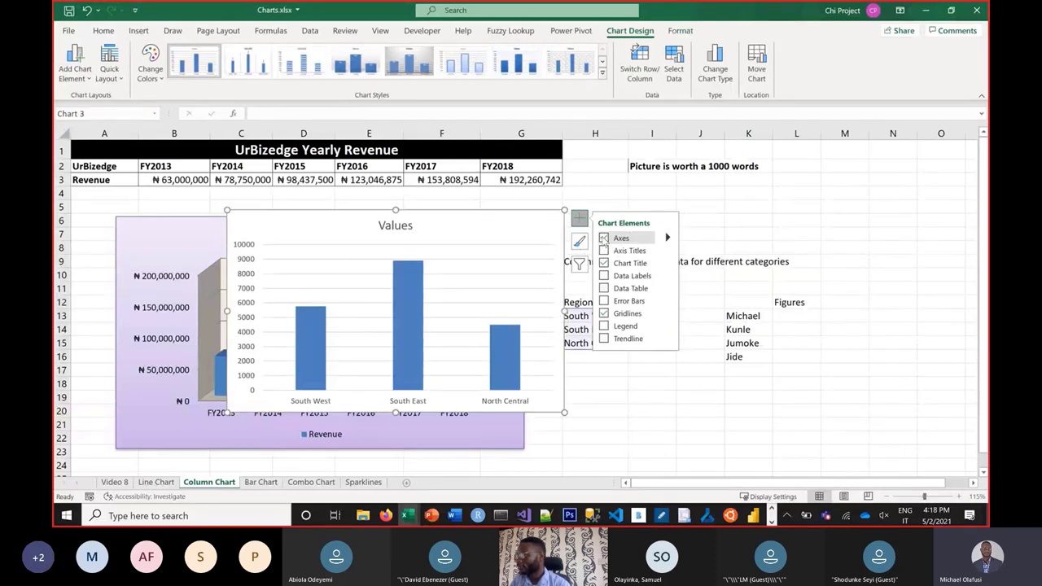
click(171, 237)
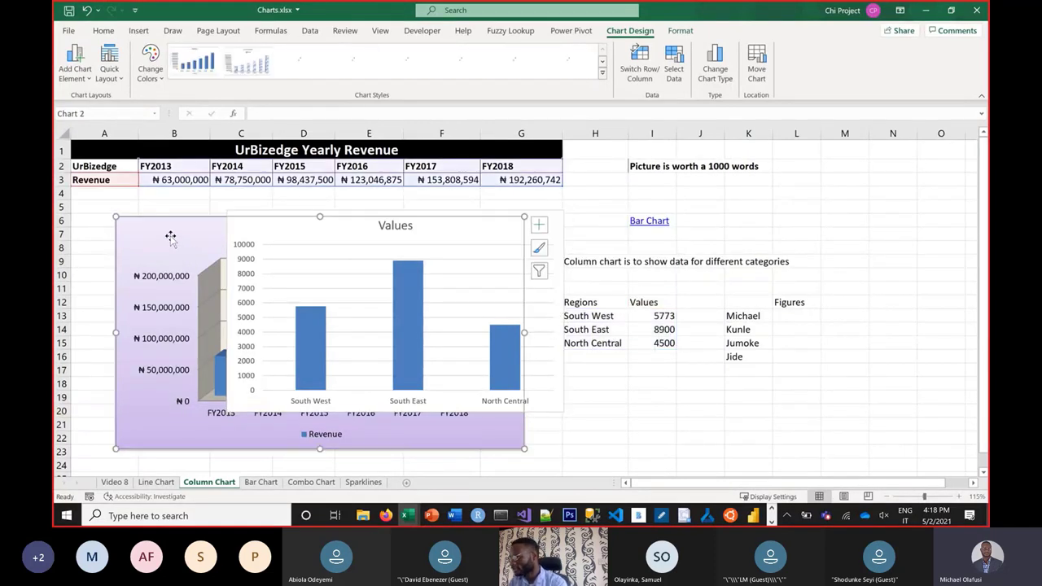
Step: Delete the 3-D Revenue chart, then move the Values chart left and enlarge it slightly
key(Delete)
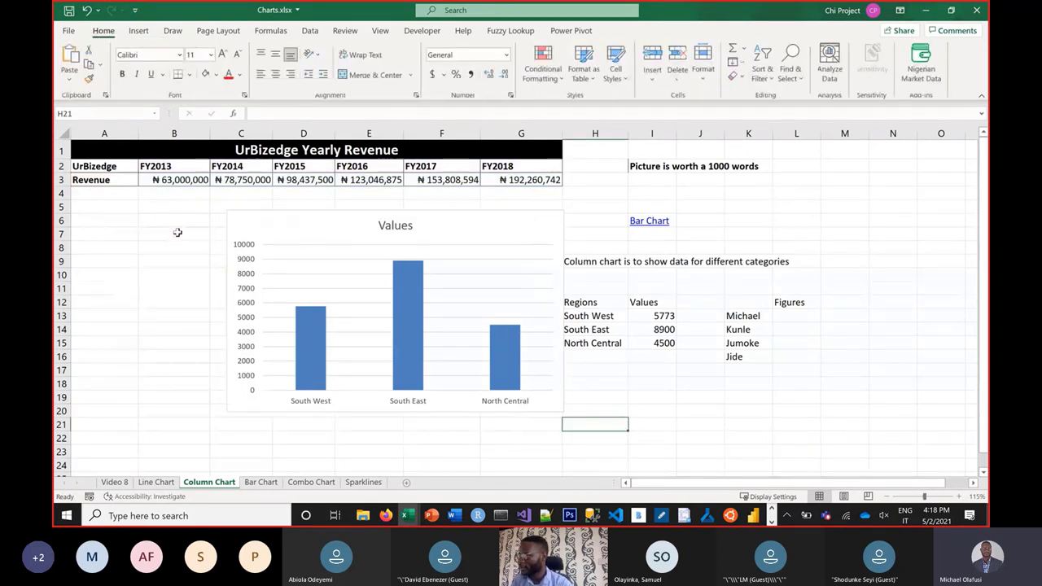
drag(256, 224, 184, 241)
drag(491, 229, 522, 214)
click(538, 222)
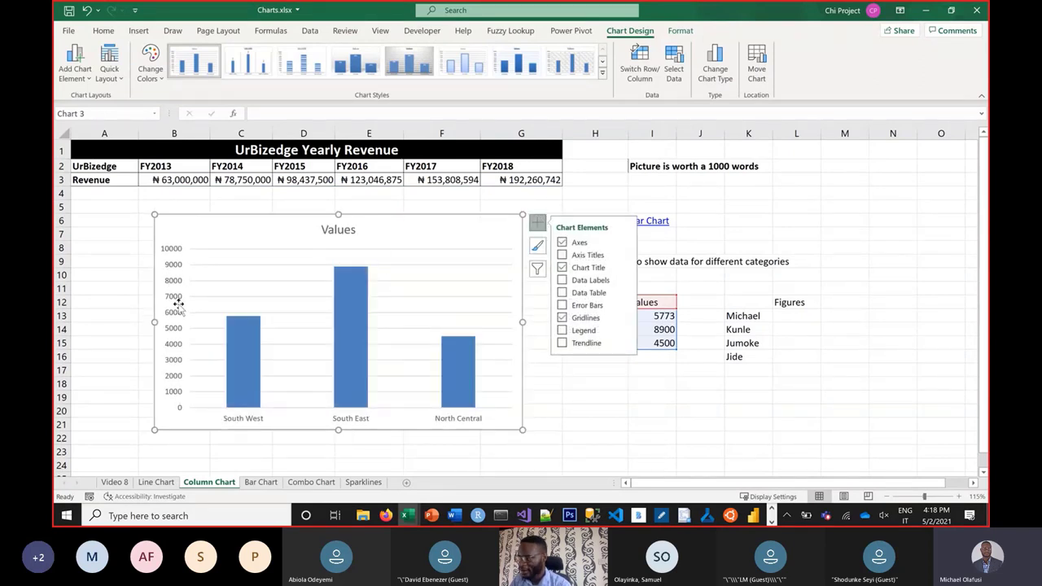
click(179, 367)
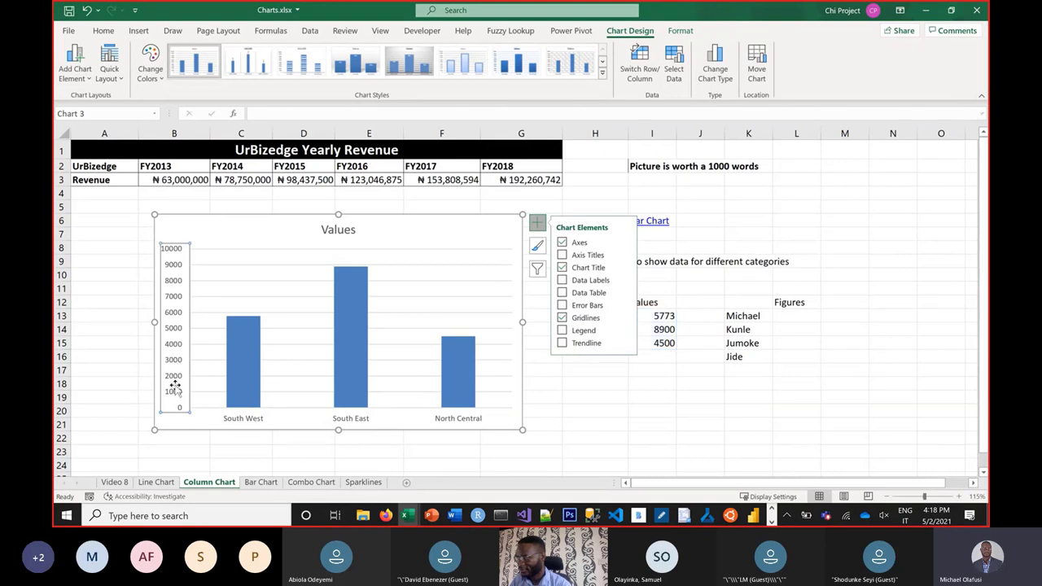
click(230, 421)
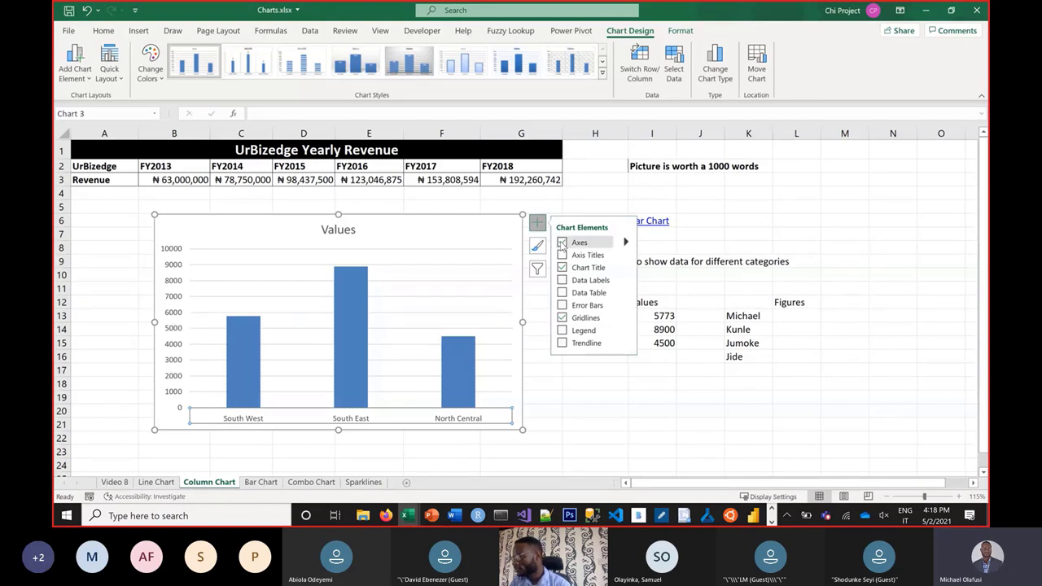
click(562, 242)
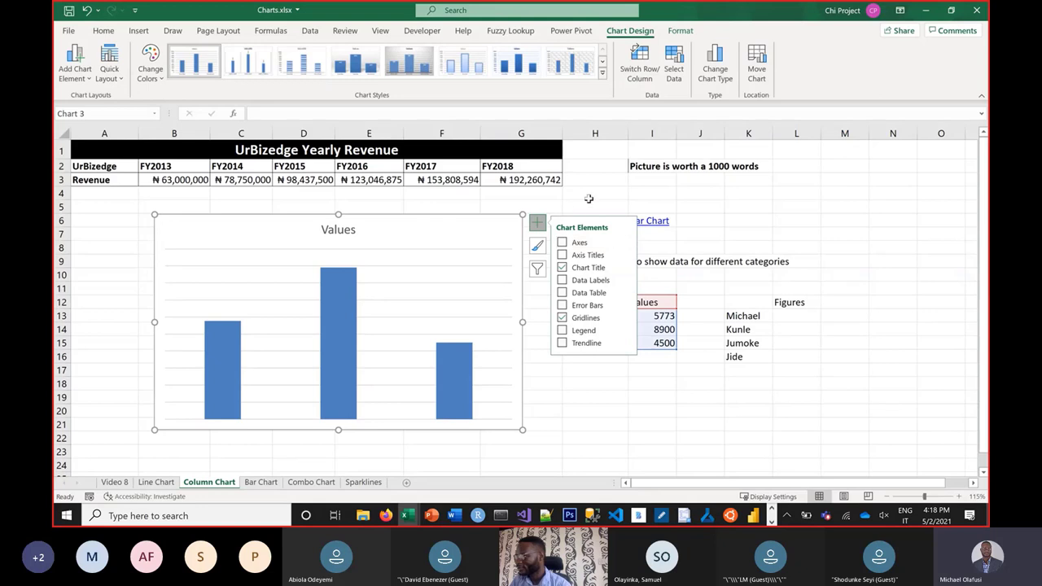
click(540, 225)
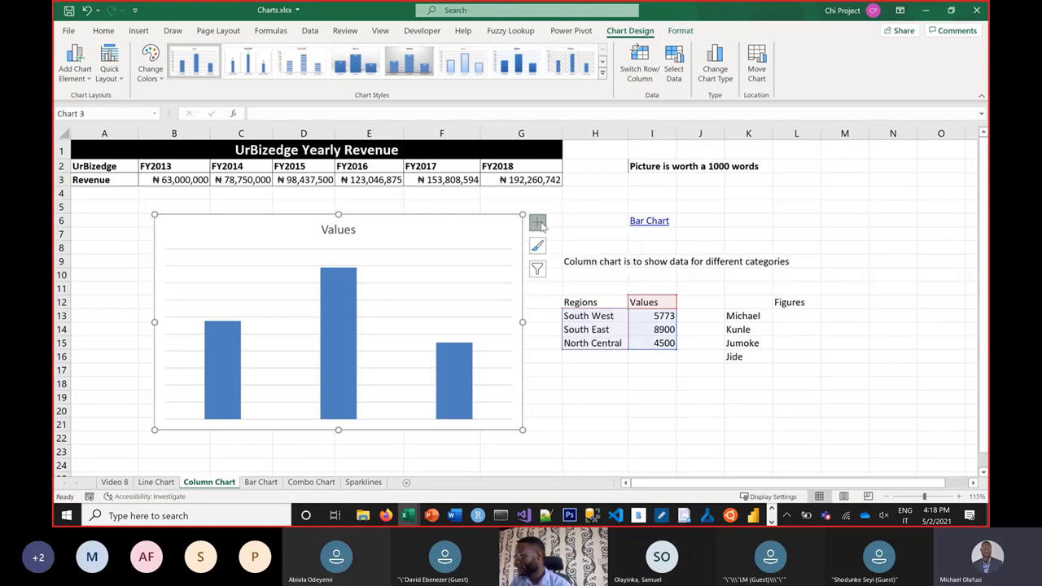
click(538, 223)
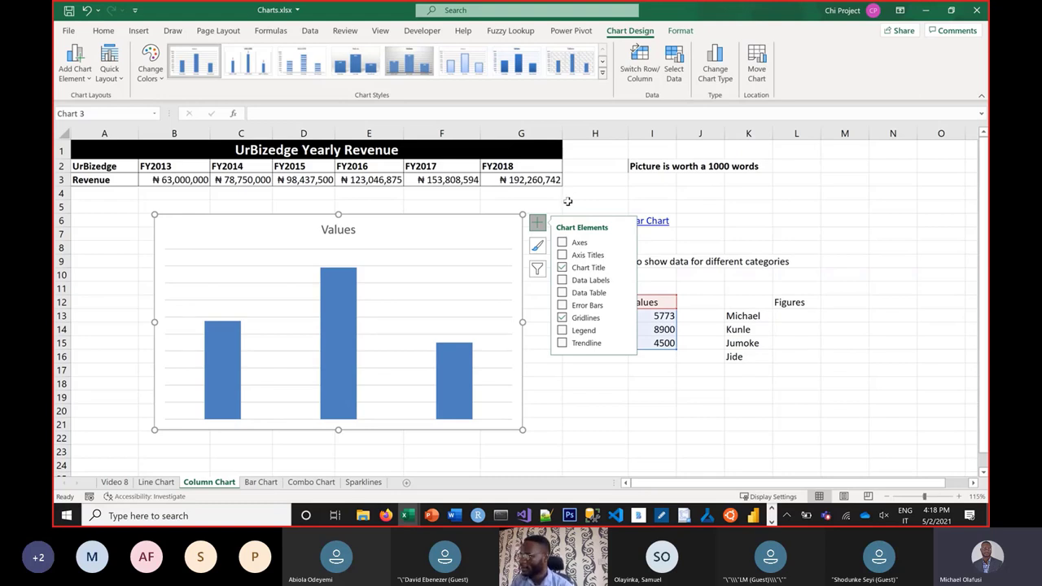
click(561, 242)
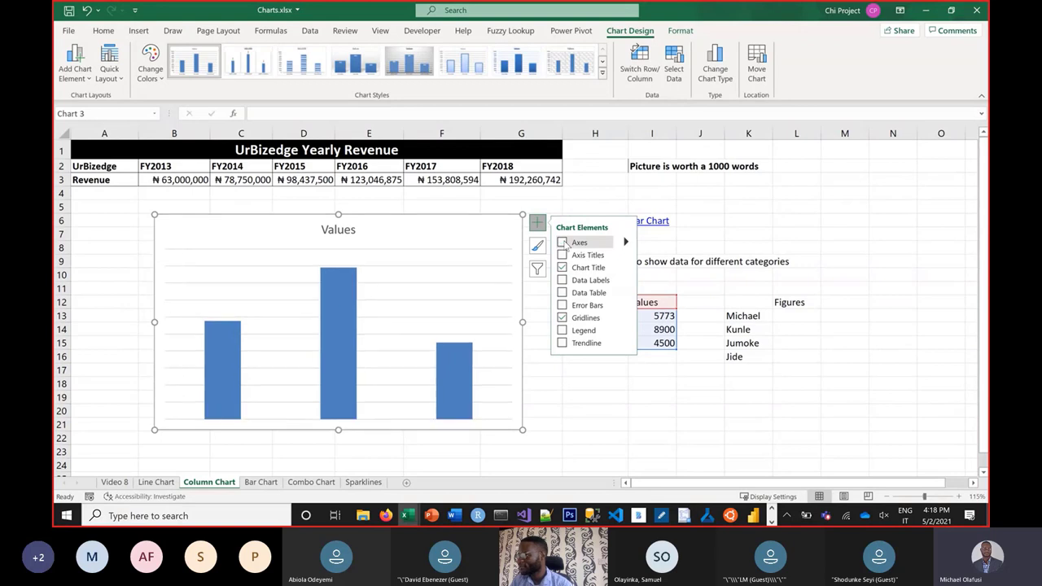
click(563, 242)
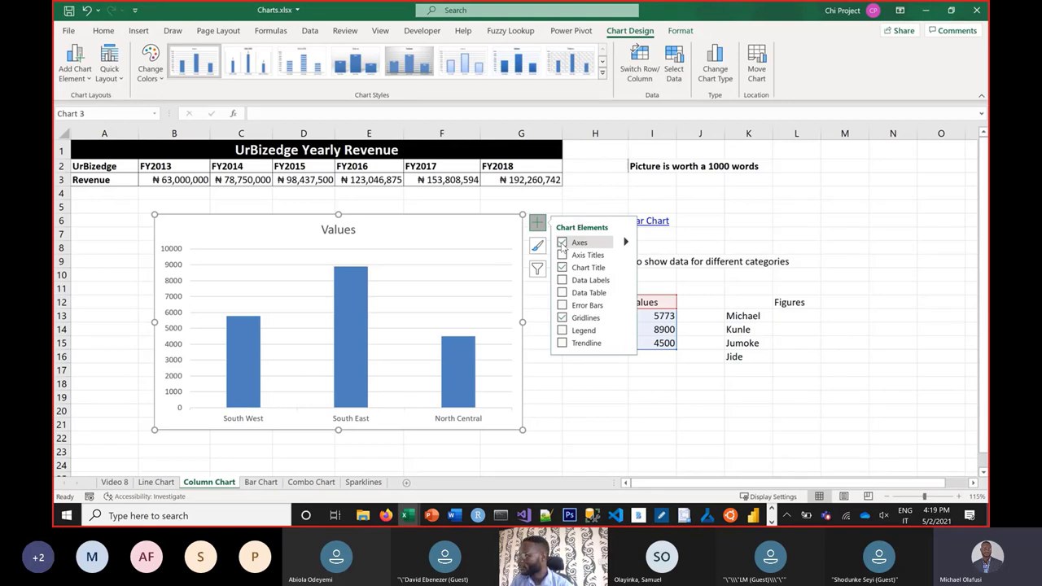
click(563, 242)
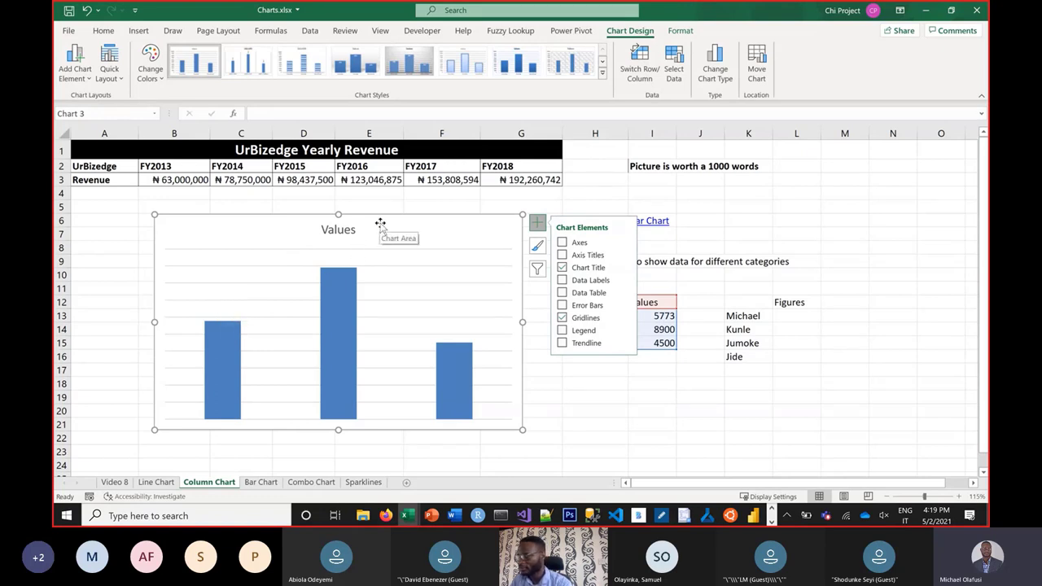
click(561, 241)
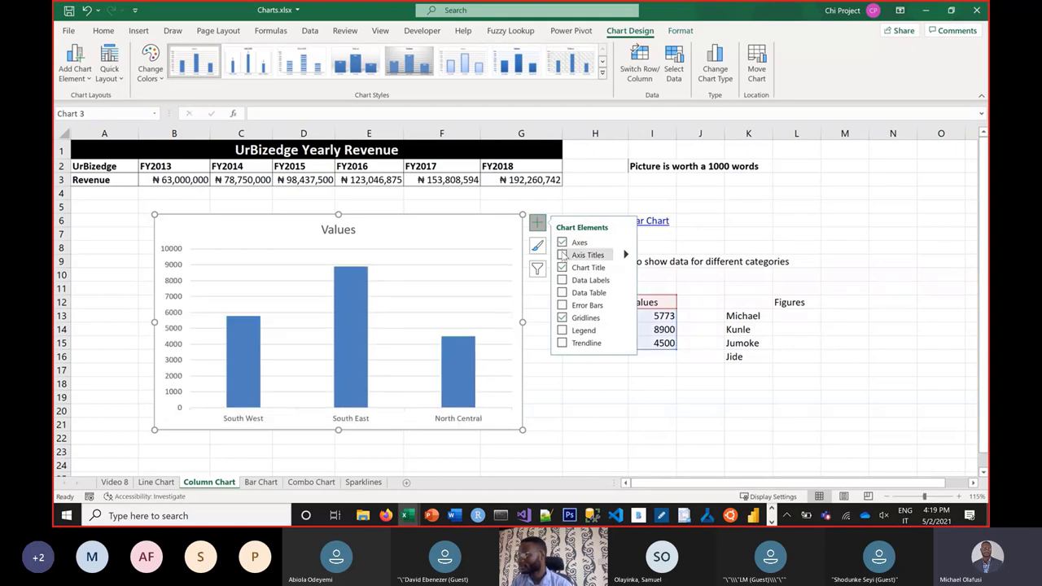
Step: Turn on only the primary vertical axis title, leaving the horizontal axis untitled
click(561, 255)
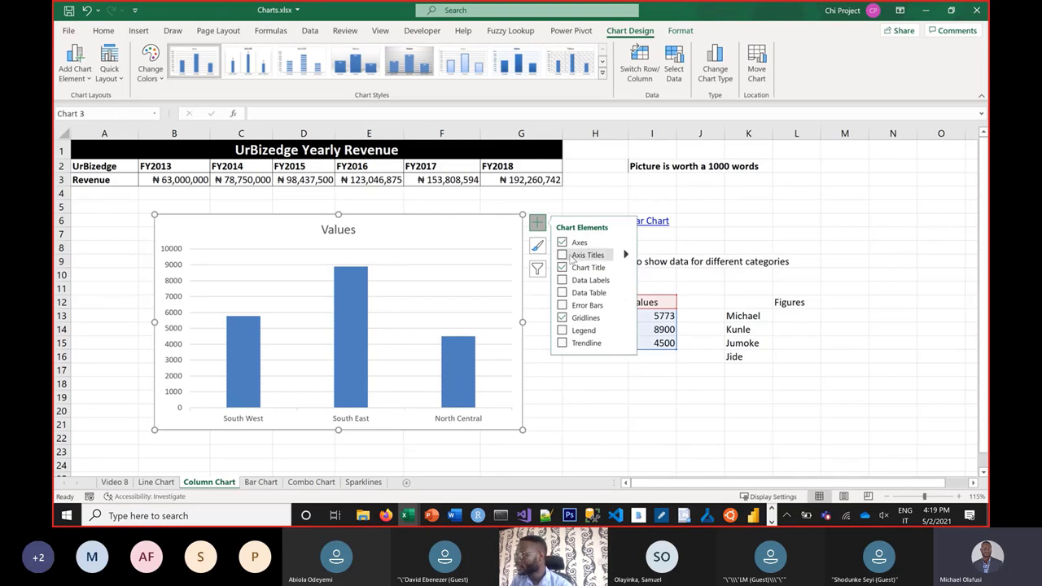
click(561, 255)
click(561, 255)
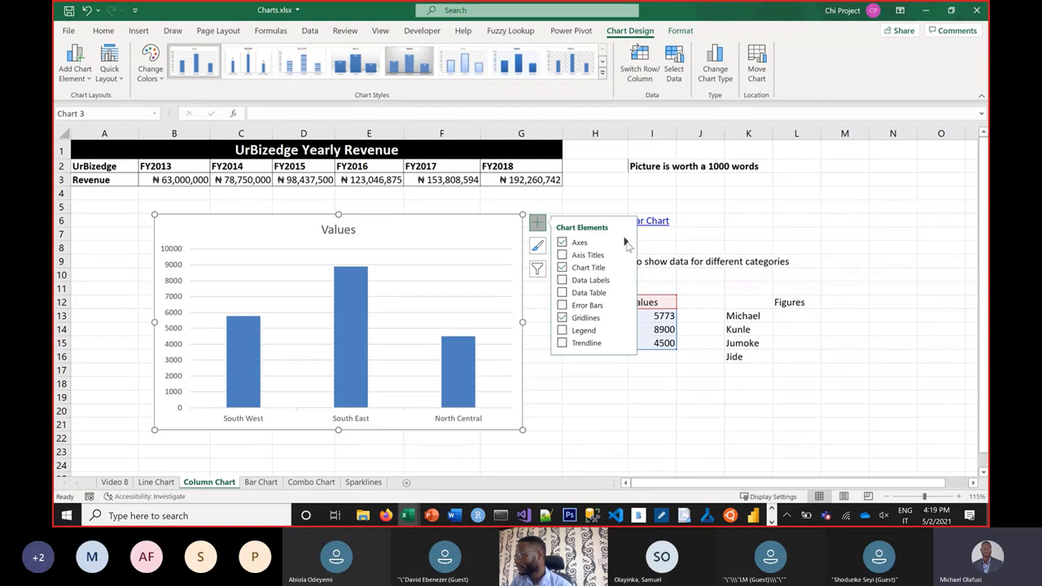
click(625, 243)
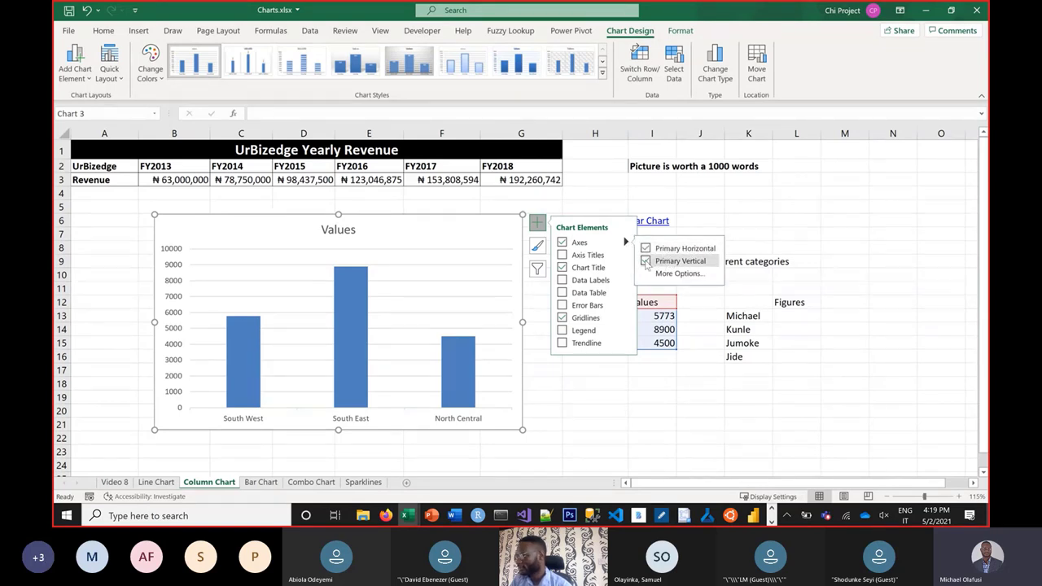
click(626, 254)
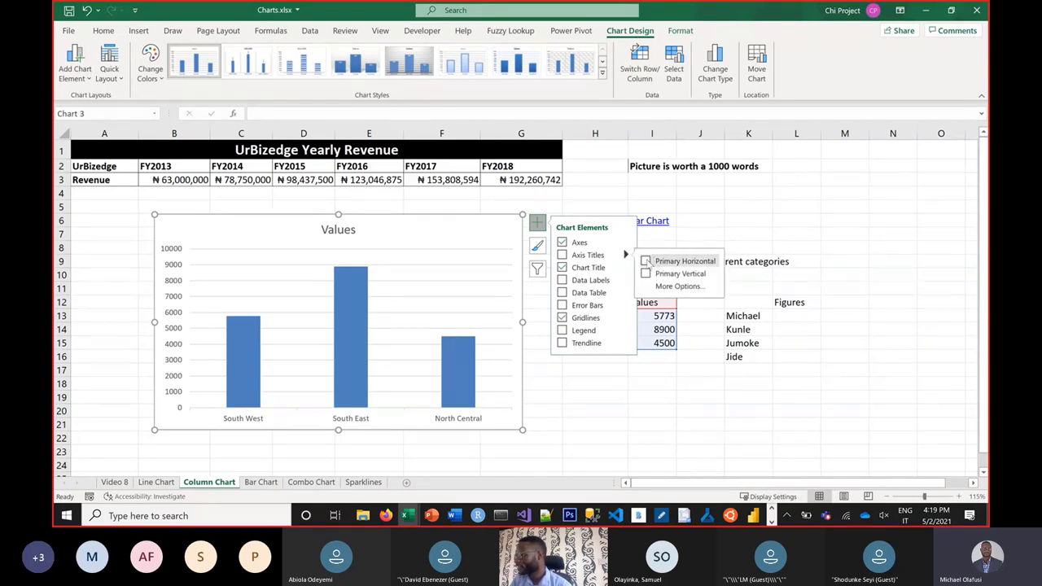
click(646, 262)
click(646, 273)
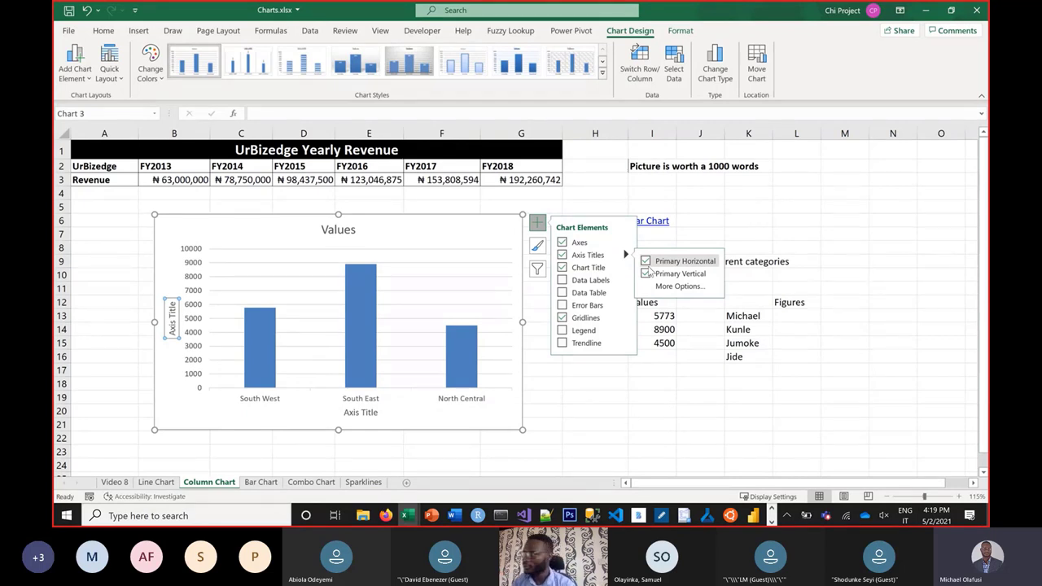
click(561, 254)
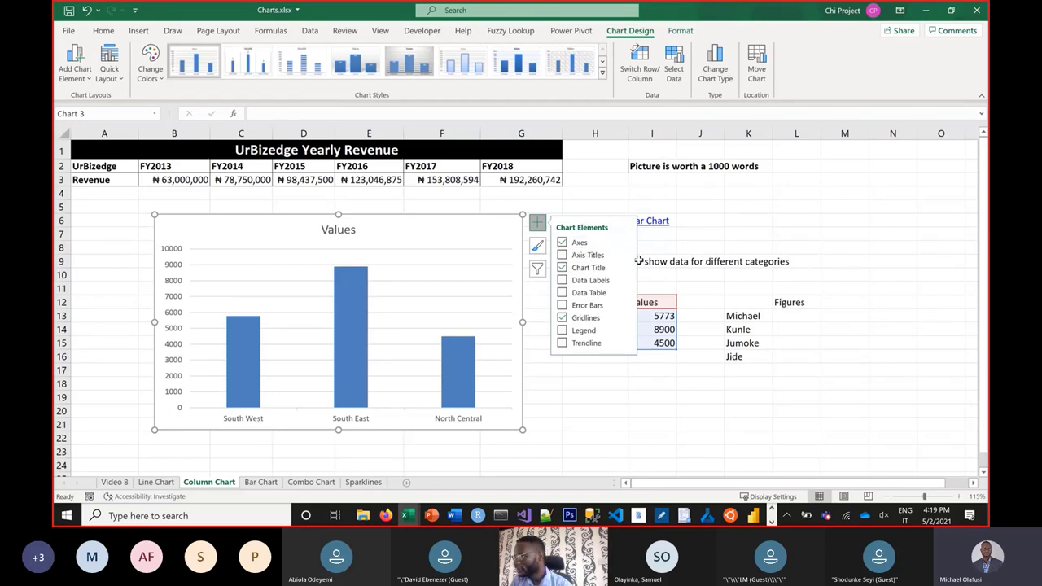
mouse_move(627, 257)
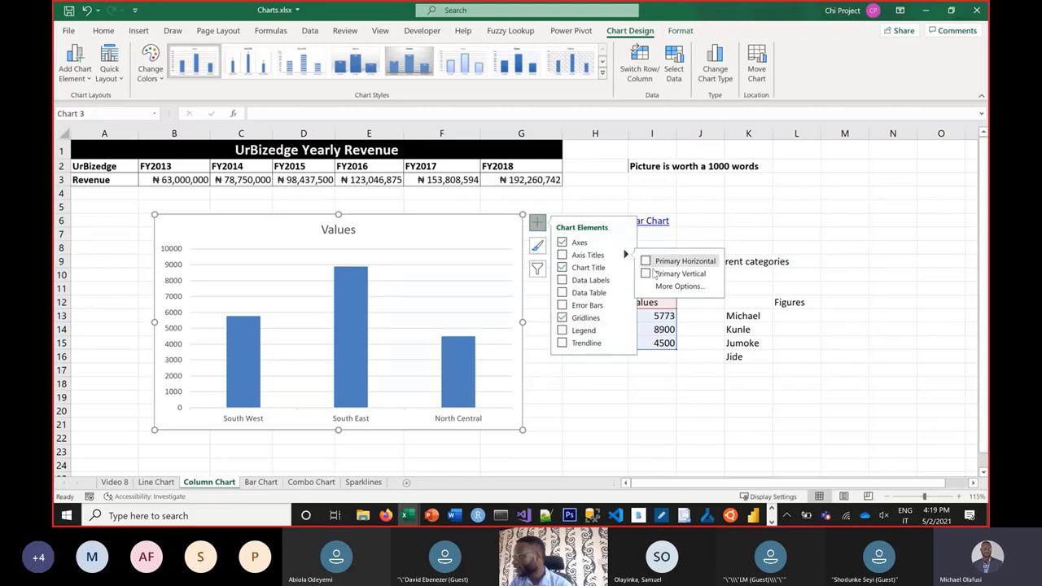
click(646, 274)
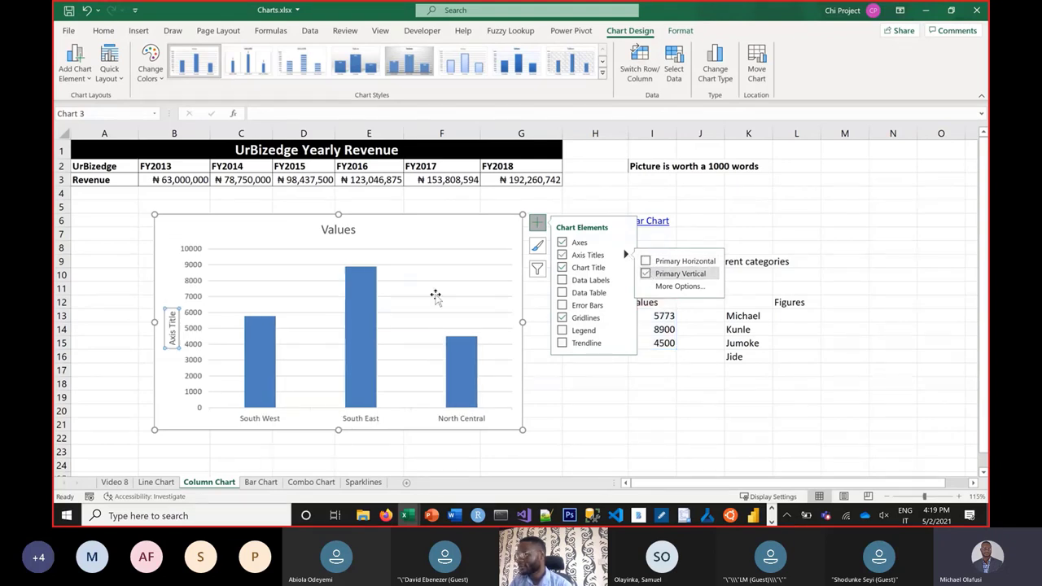
Step: Change the vertical axis title text to 'Revenue (mill $)'
click(173, 321)
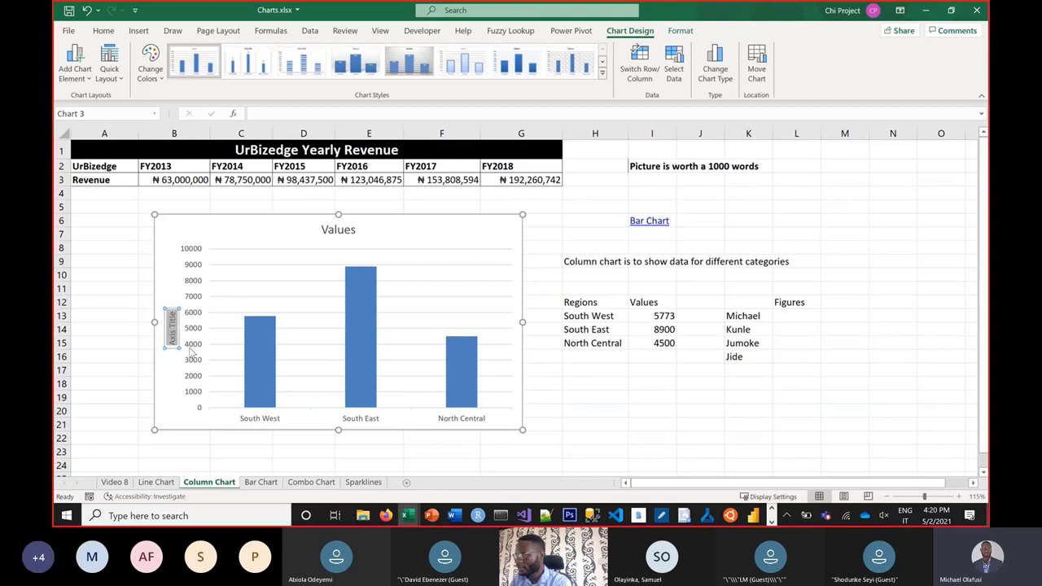
text(Reven)
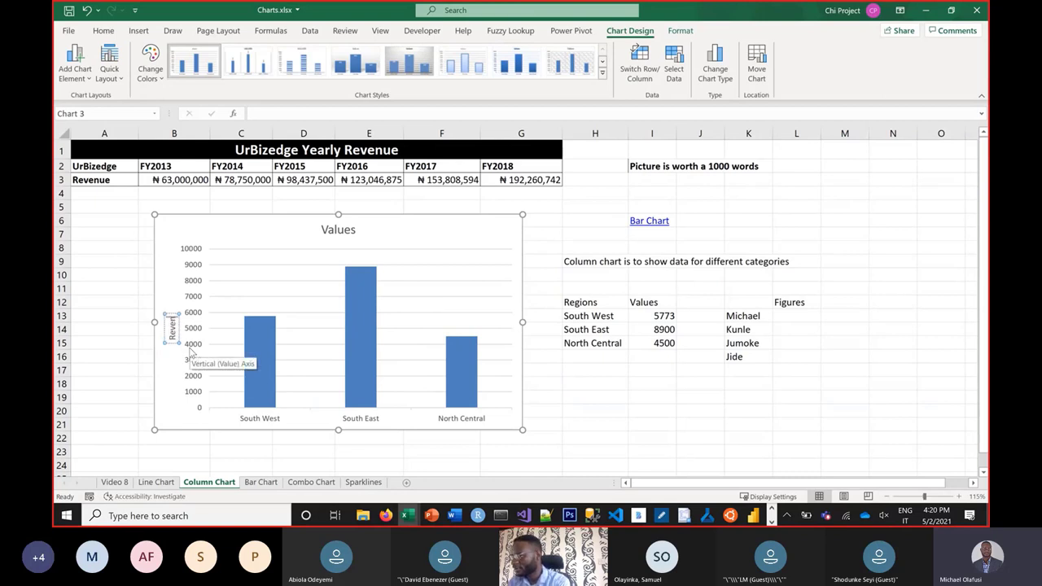
text(ue)
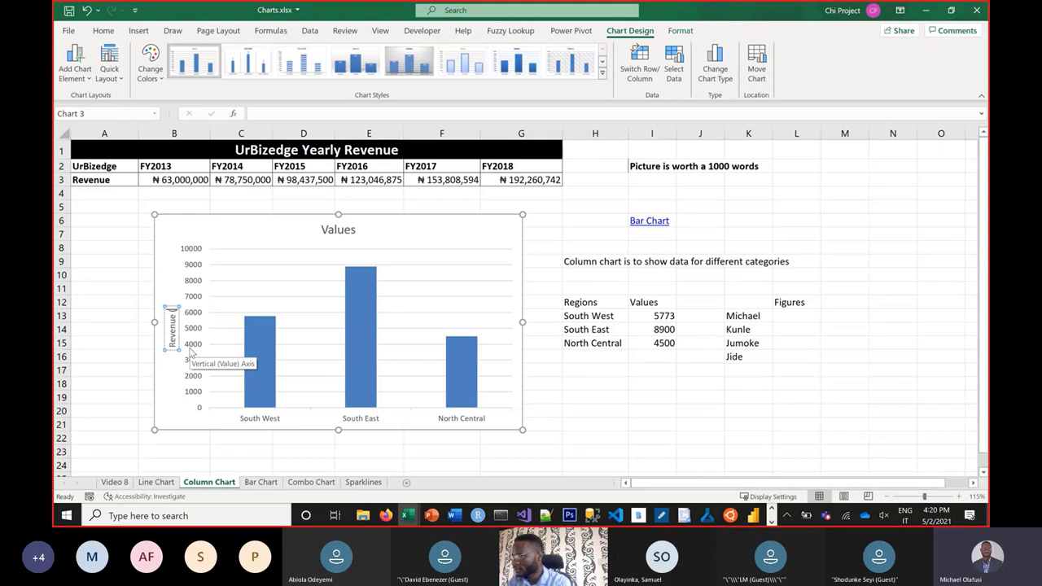
text( (N)
key(BackSpace)
key(BackSpace)
key(BackSpace)
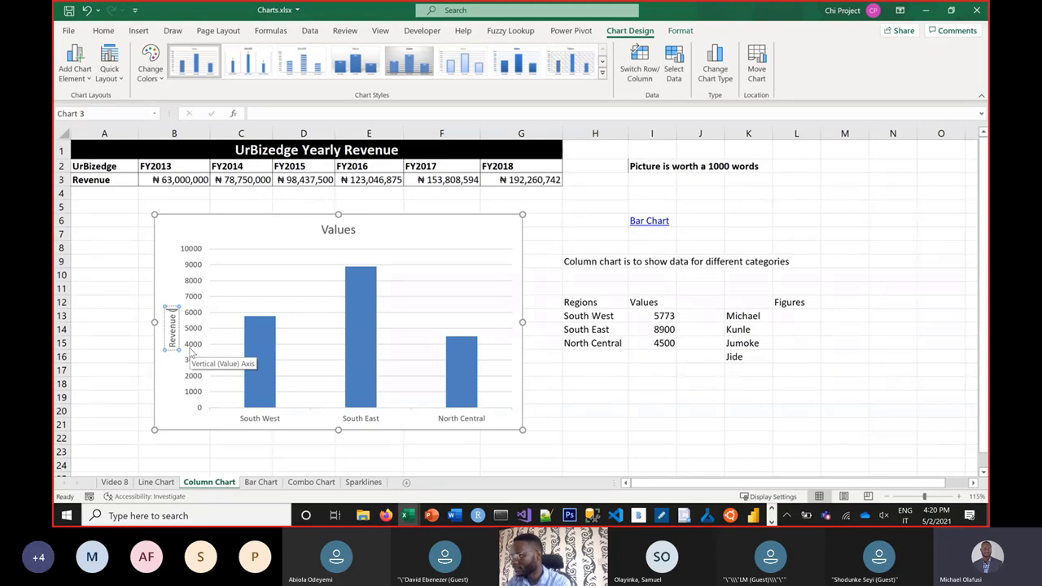
text((mill $))
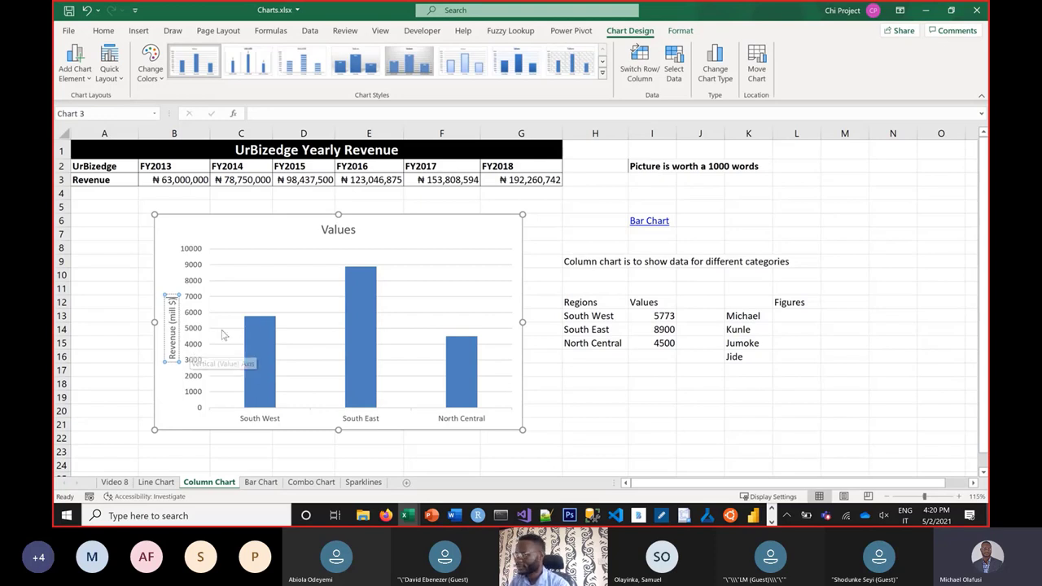
click(119, 355)
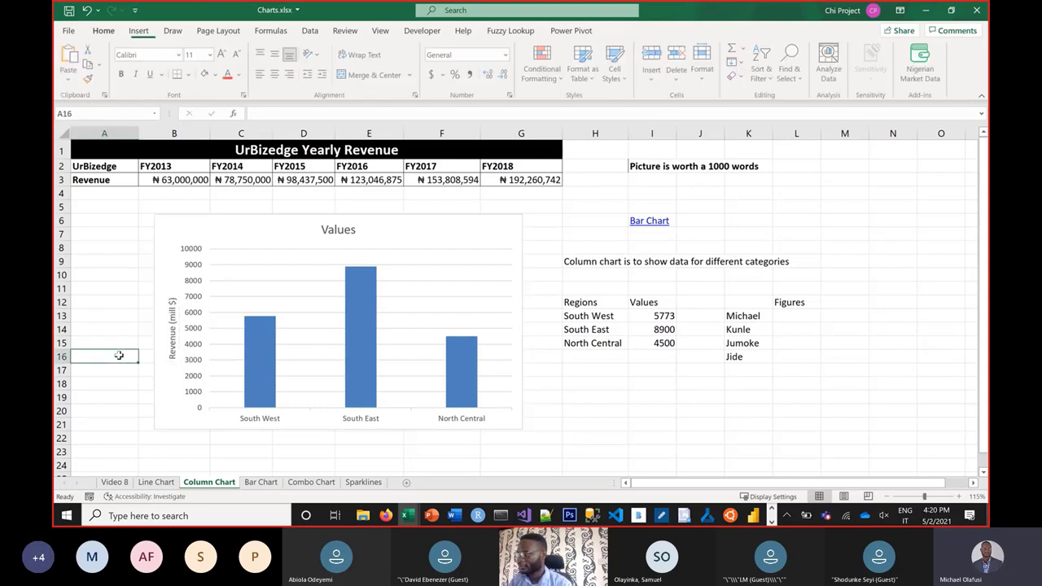
click(159, 255)
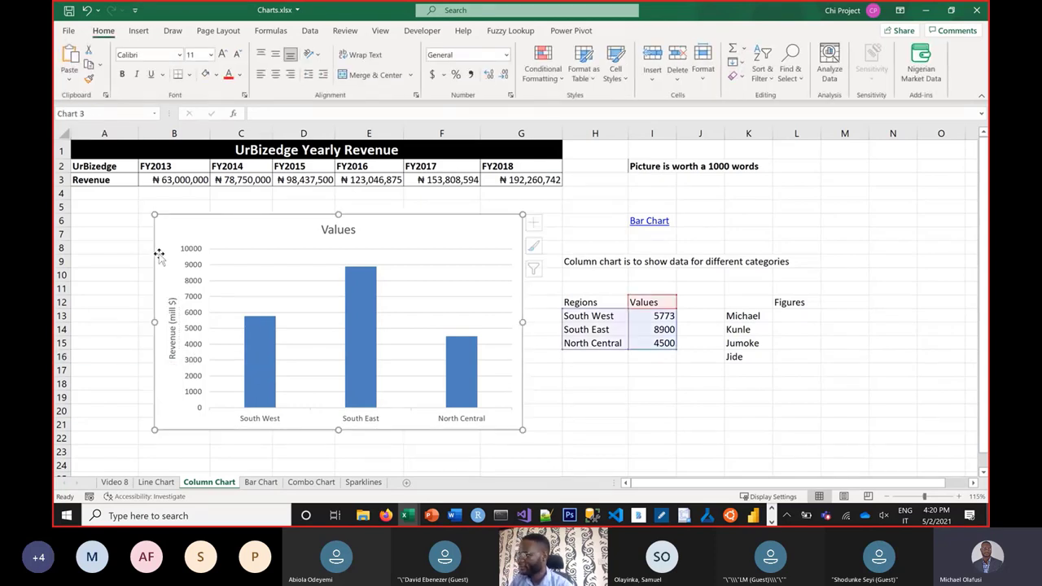
Step: Turn the Values chart title back on above the column chart and reselect it
click(537, 222)
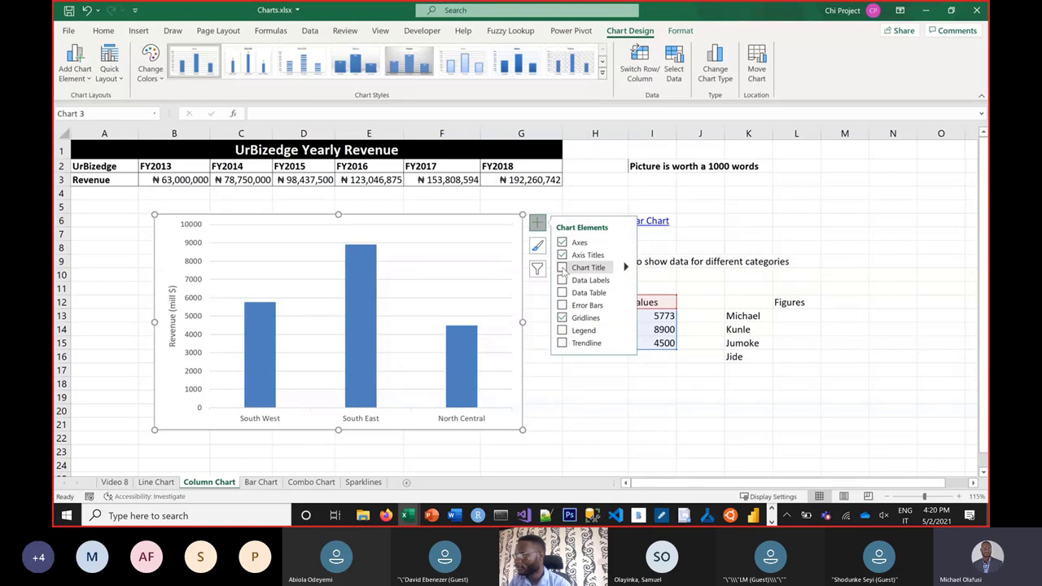
click(562, 268)
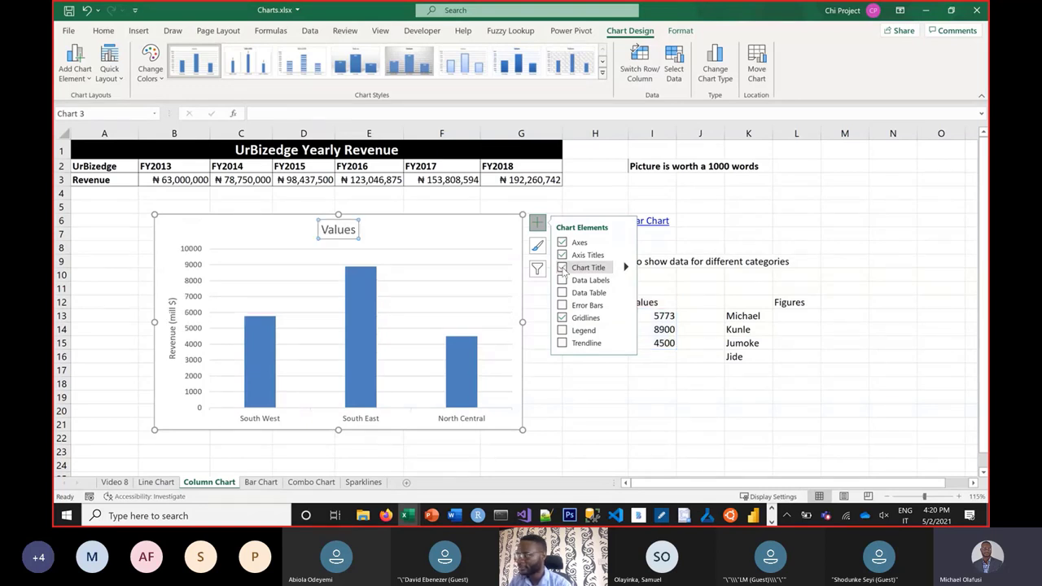
click(395, 205)
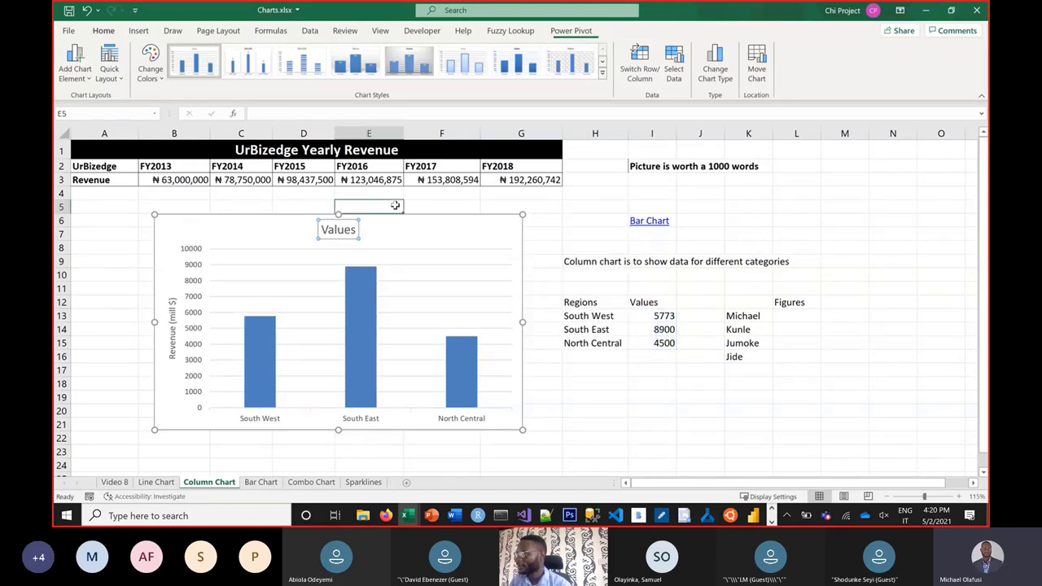
click(324, 203)
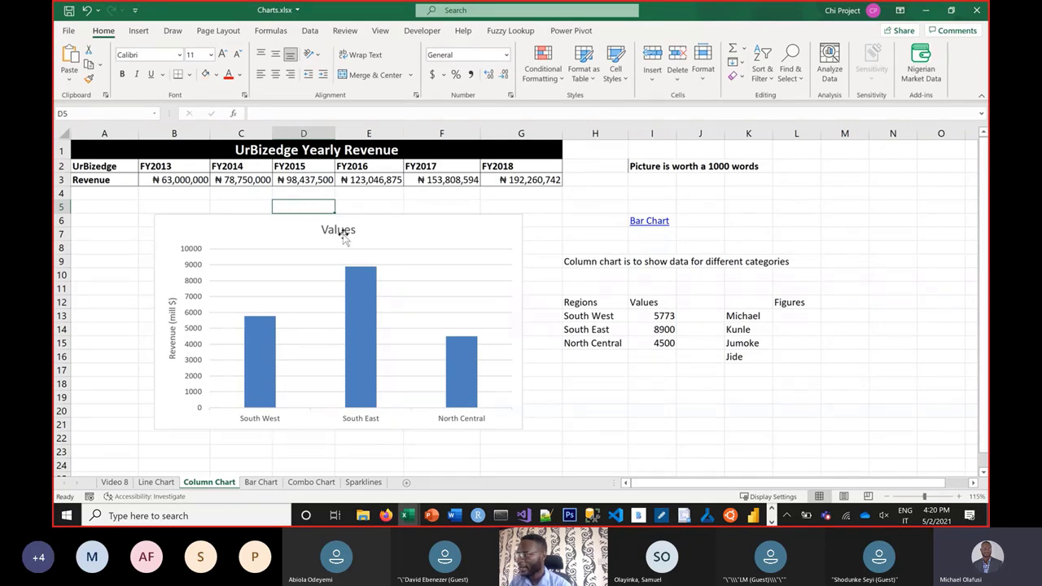
click(340, 232)
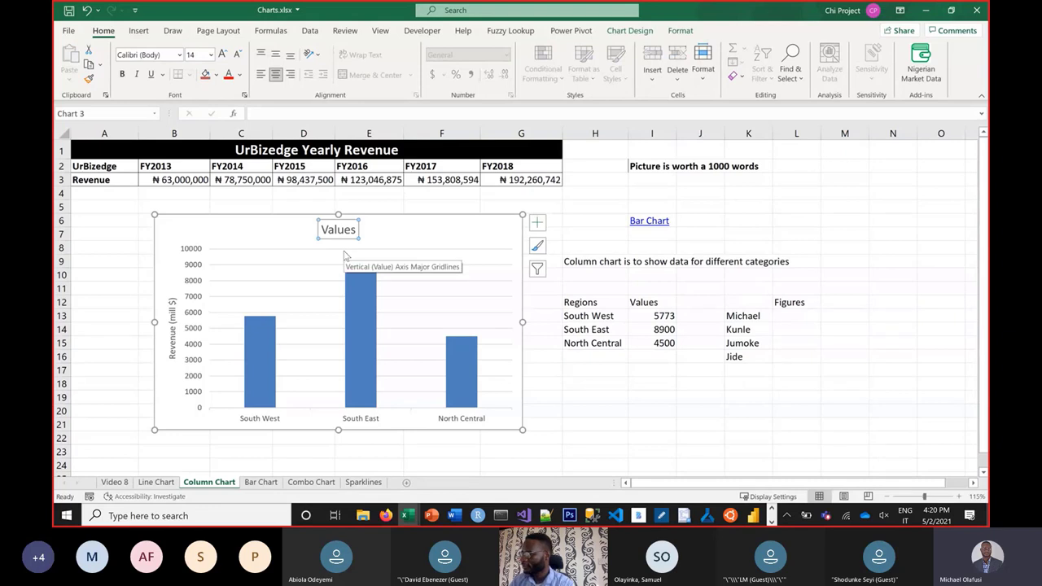
Step: Link the chart title to cell A2 with =A2 so it reads UrBizedge
text(=)
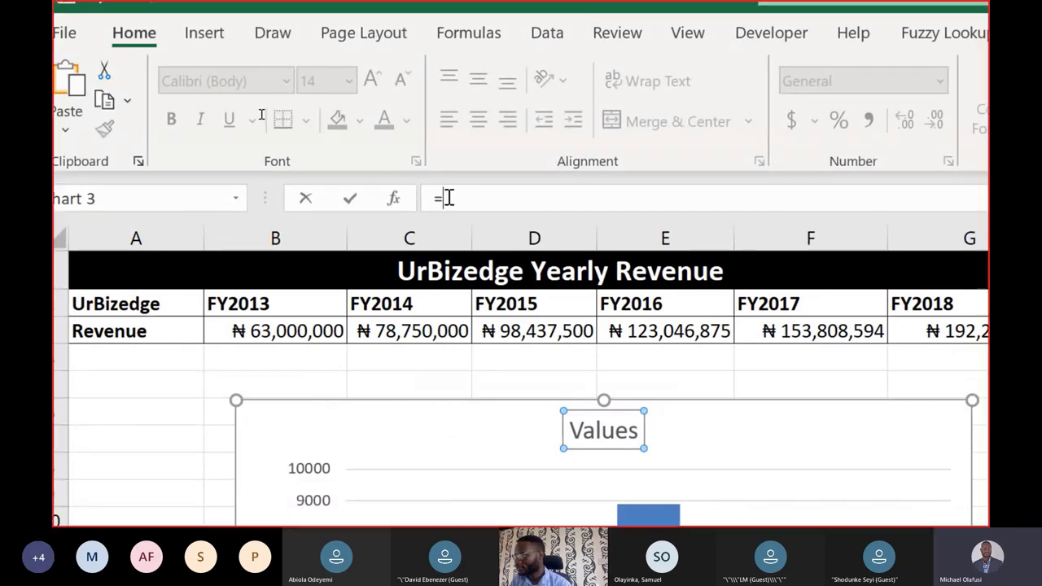
click(128, 294)
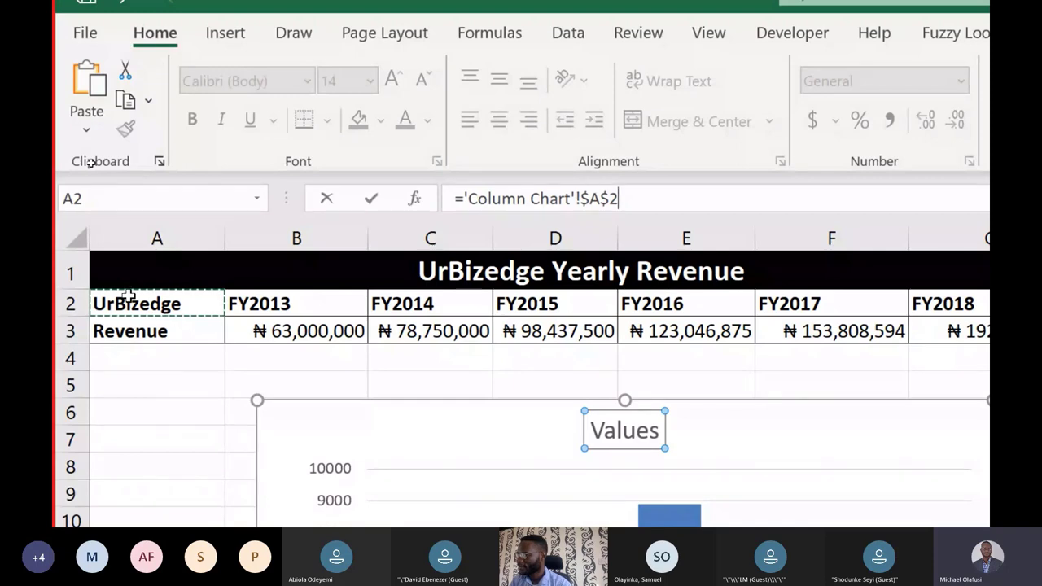
key(Return)
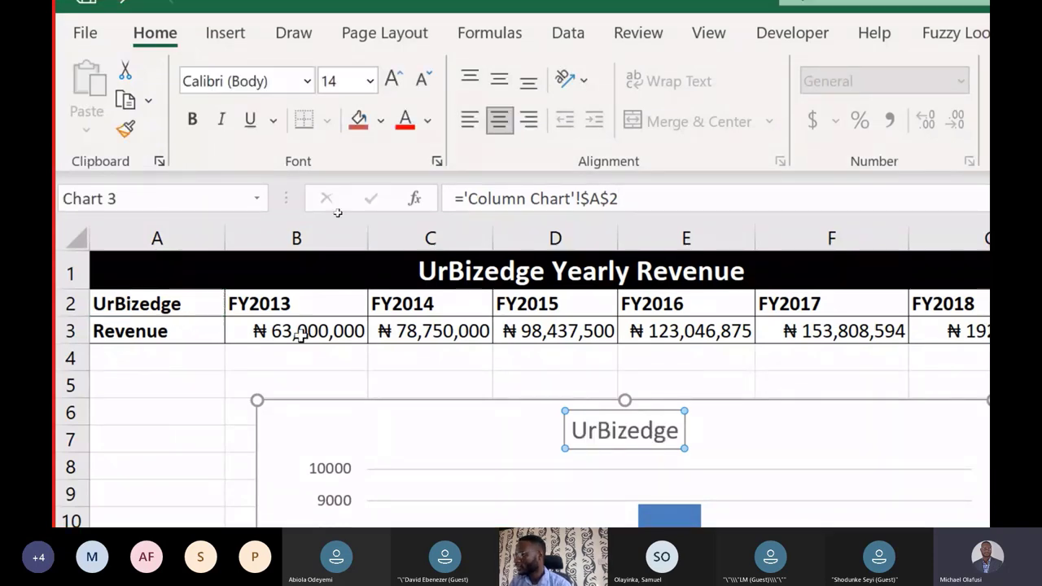
click(101, 303)
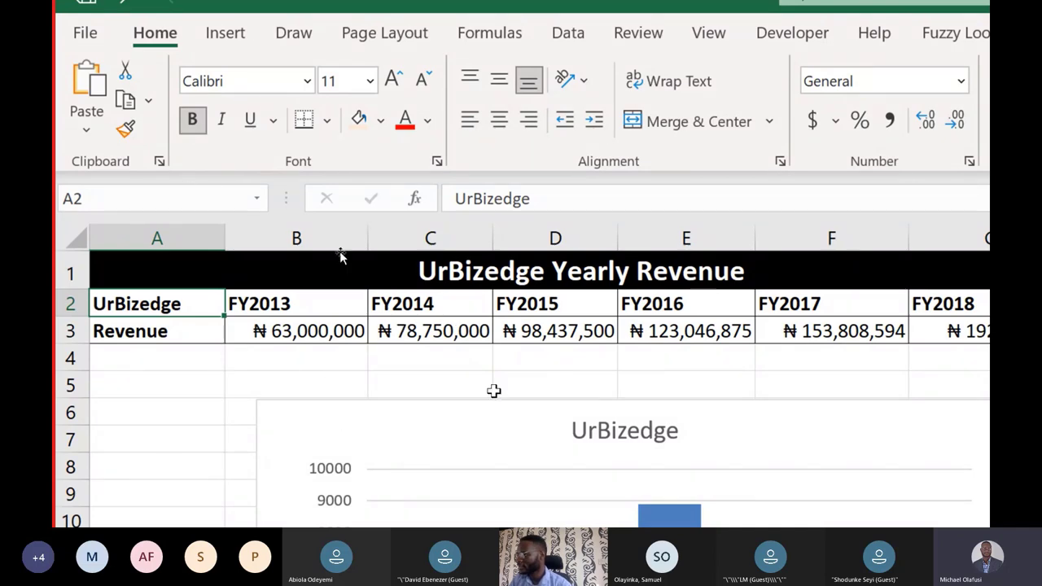
scroll(688, 459, down, 2)
scroll(696, 487, down, 5)
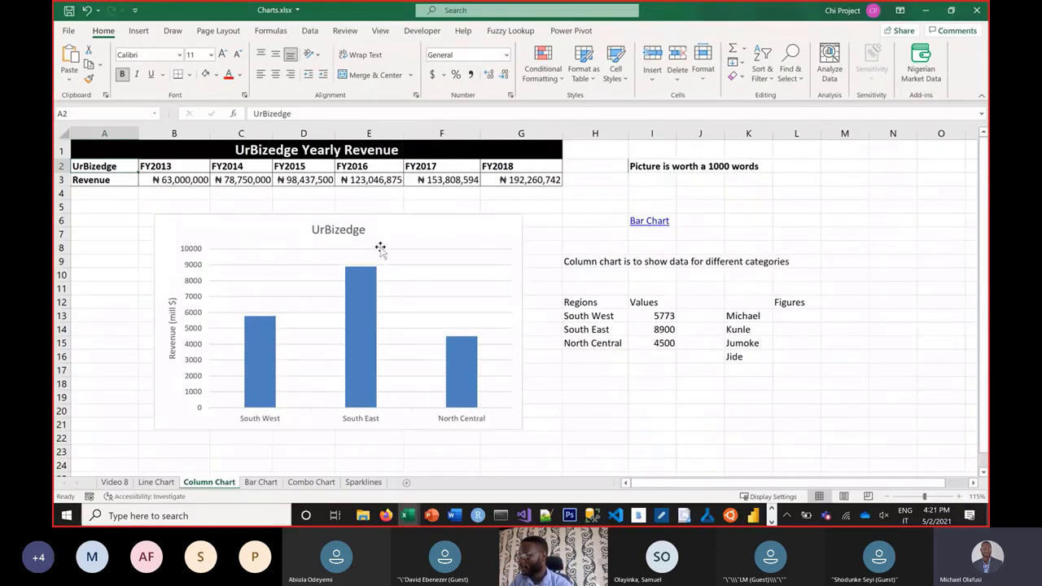
Step: Try data labels on the UrBizedge chart's bars, then remove them again
click(474, 236)
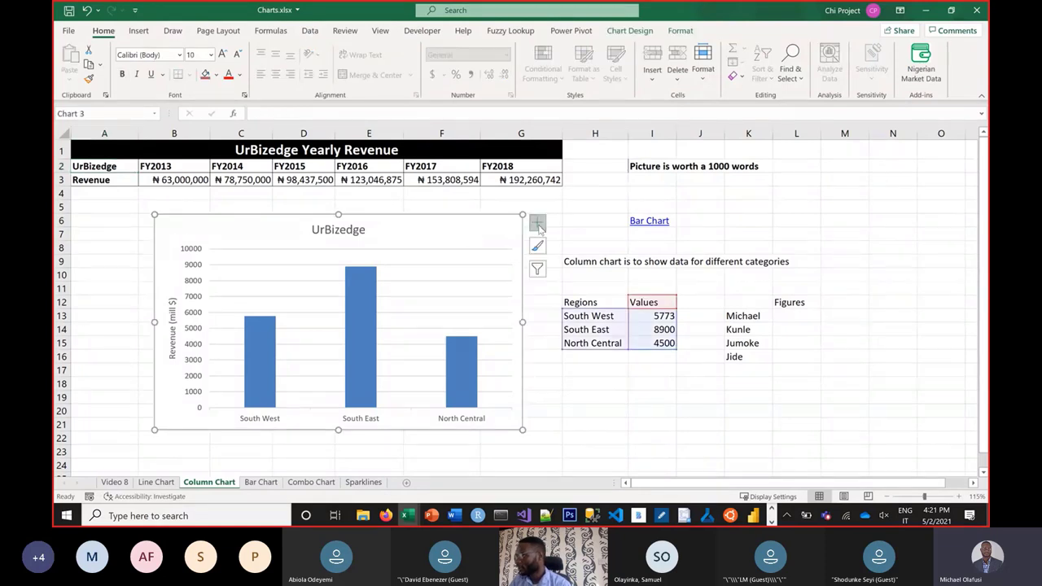
click(537, 224)
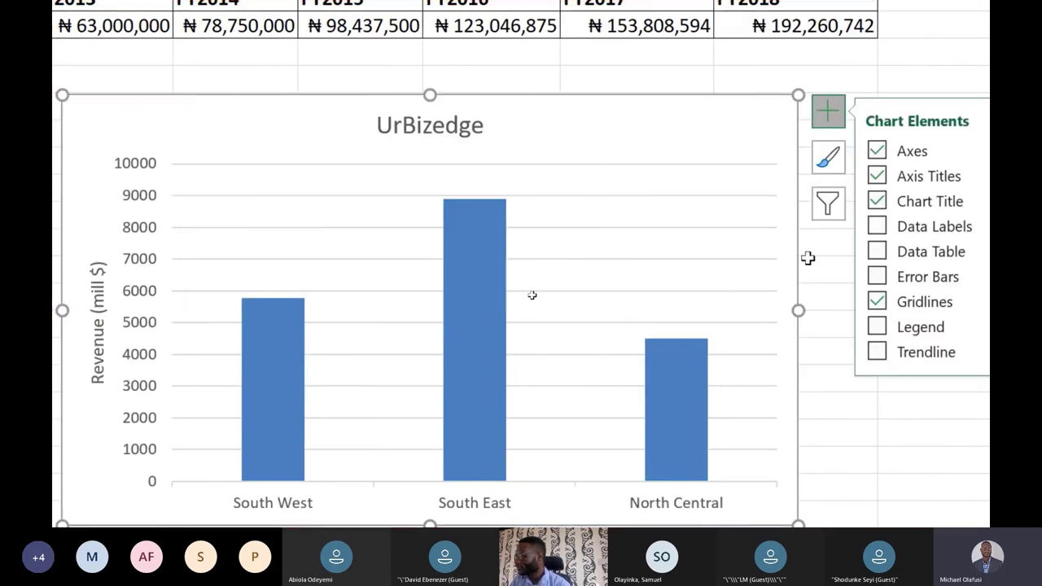
click(868, 228)
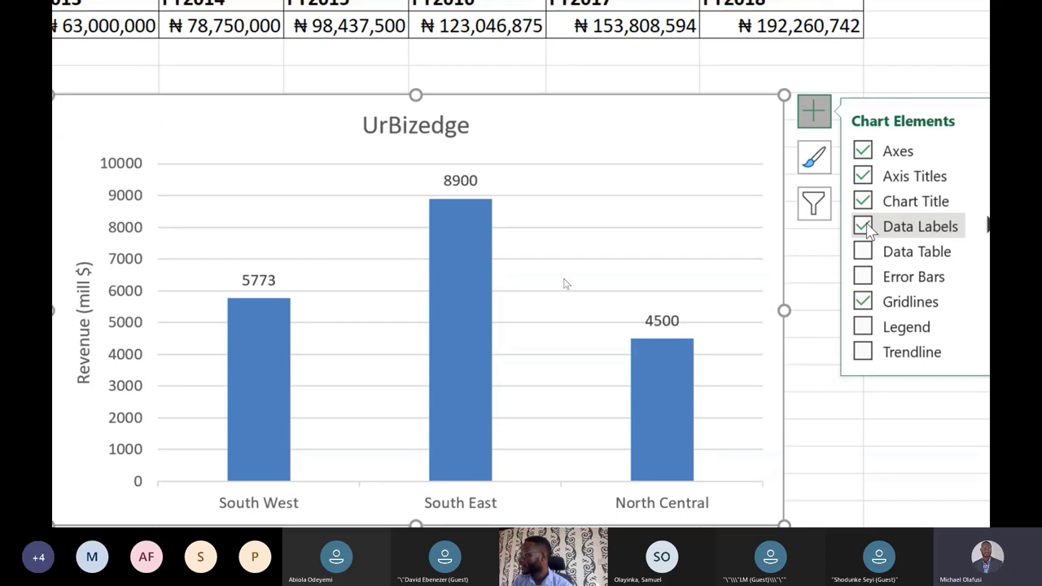
click(863, 227)
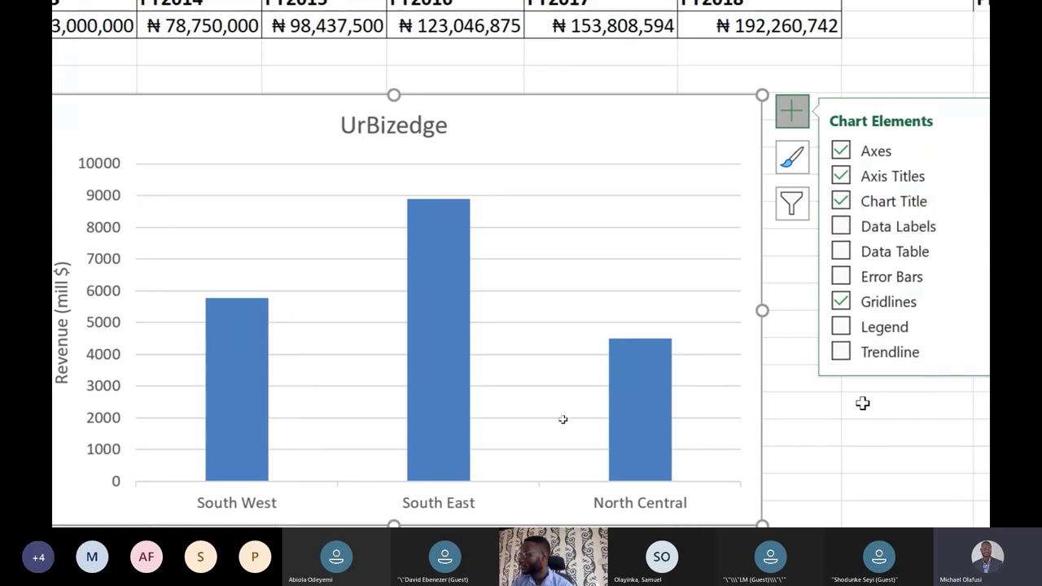
scroll(863, 402, down, 1)
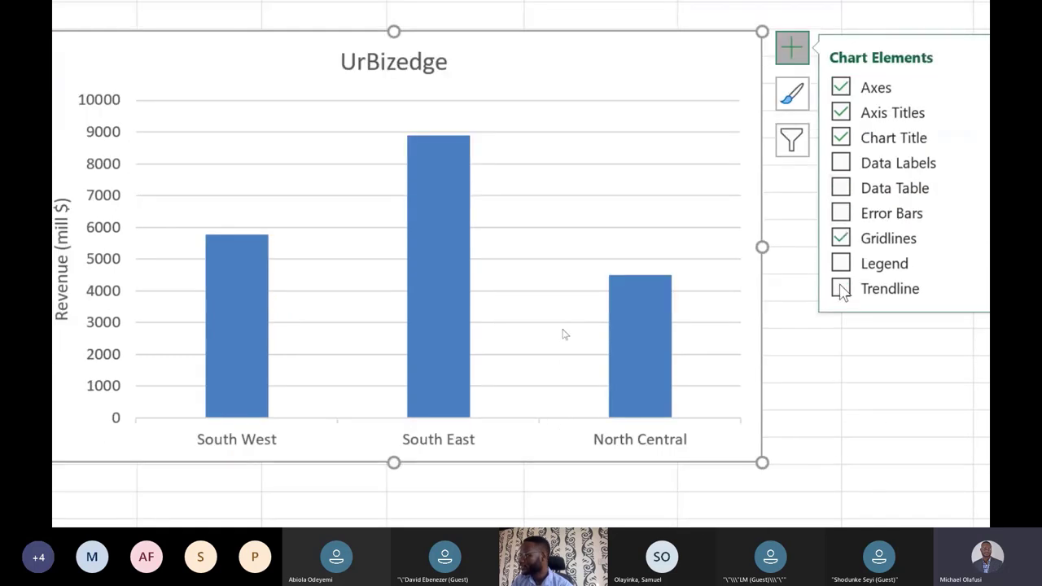
Step: Add a data table listing 5773, 8900 and 4500 beneath the chart
click(839, 189)
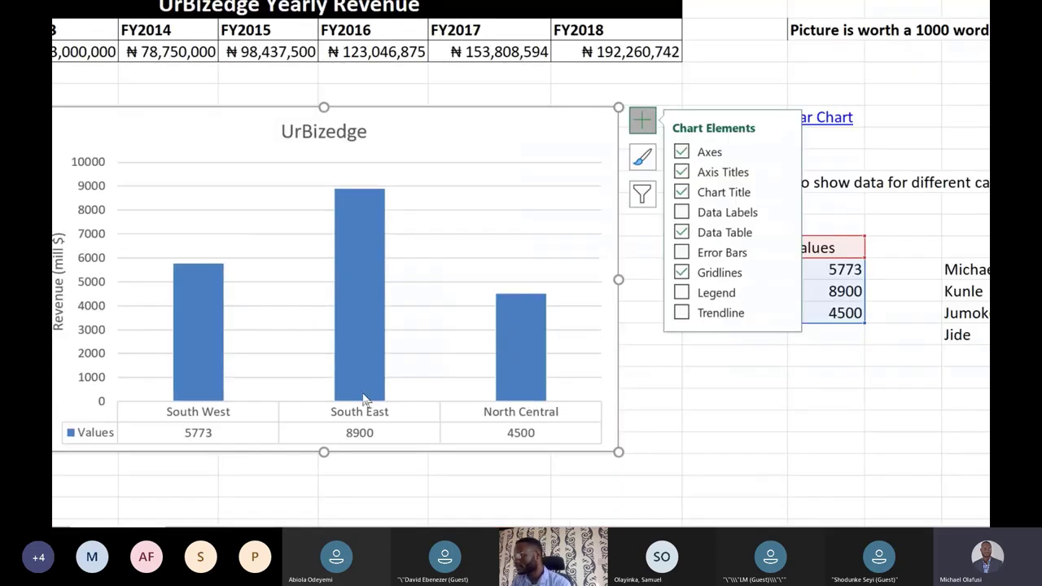
click(497, 403)
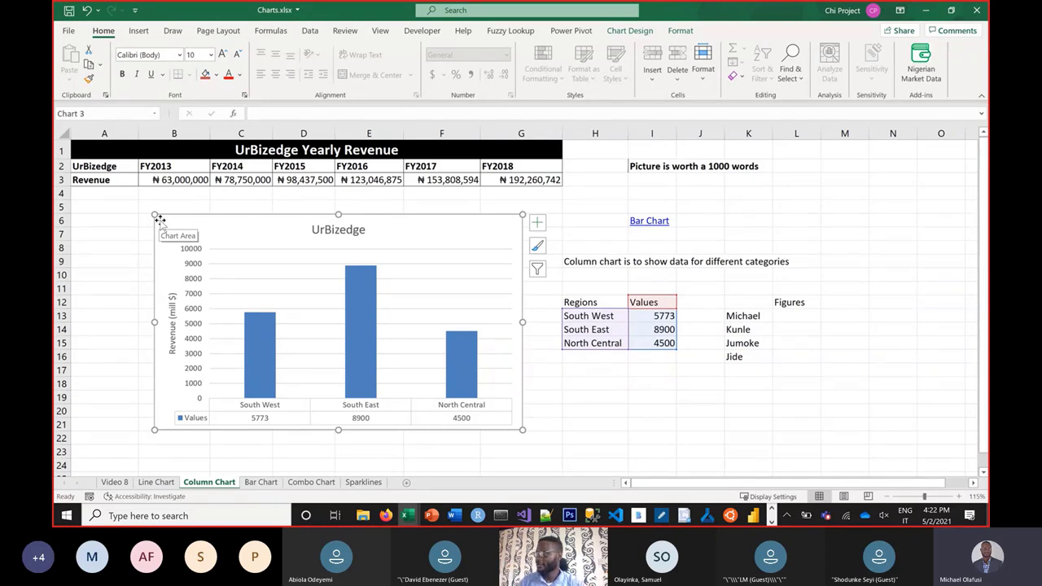
Step: Enlarge the UrBizedge chart so it extends further right and down to about row 23
click(579, 381)
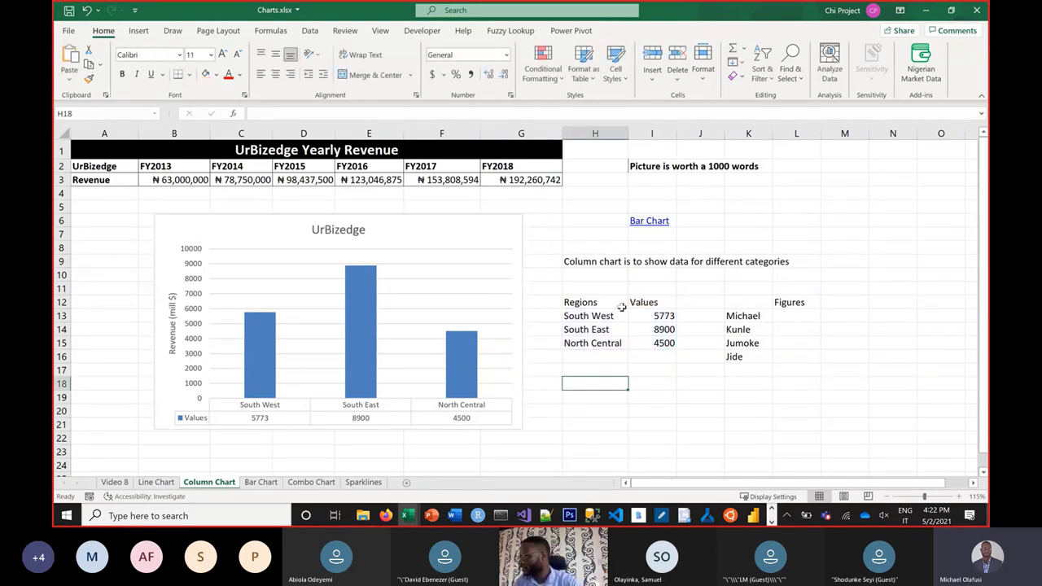
drag(621, 306, 663, 343)
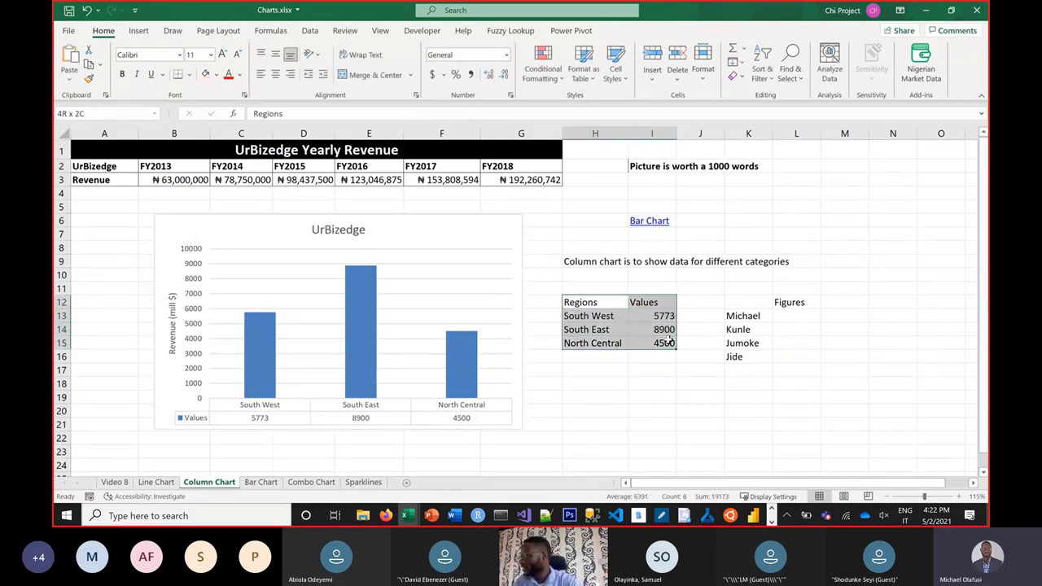
click(415, 234)
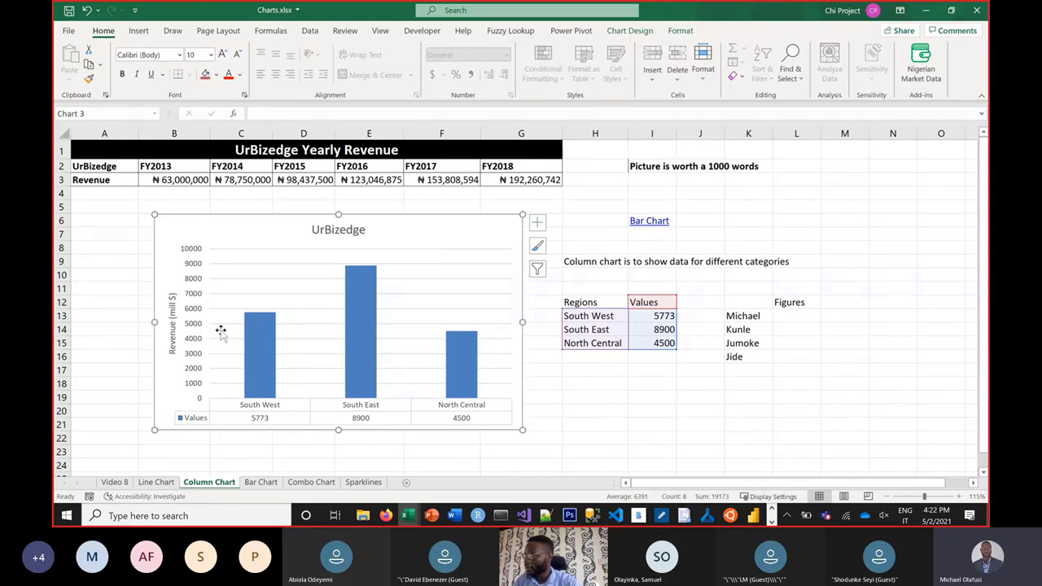
click(238, 416)
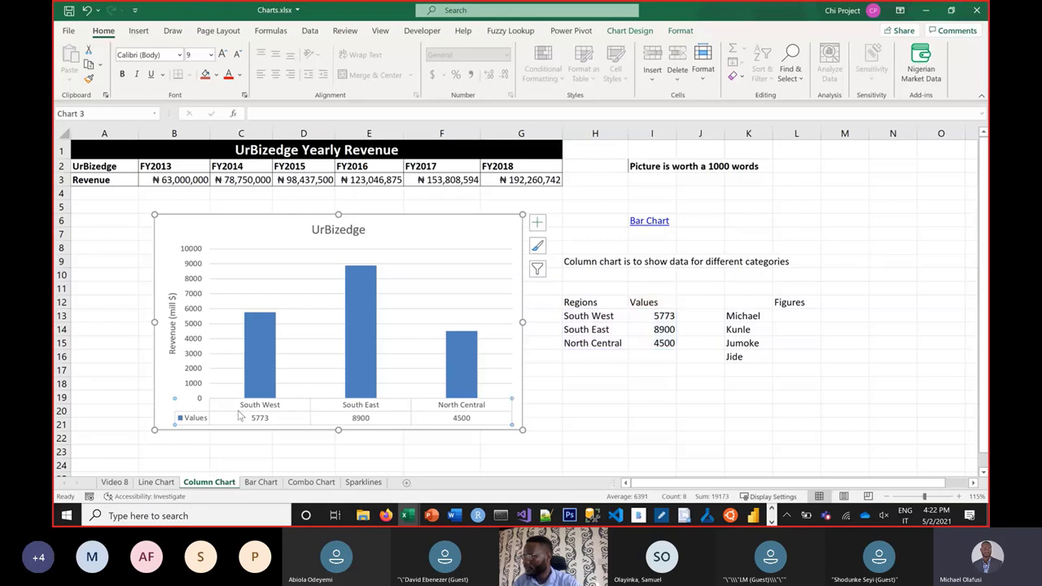
click(210, 294)
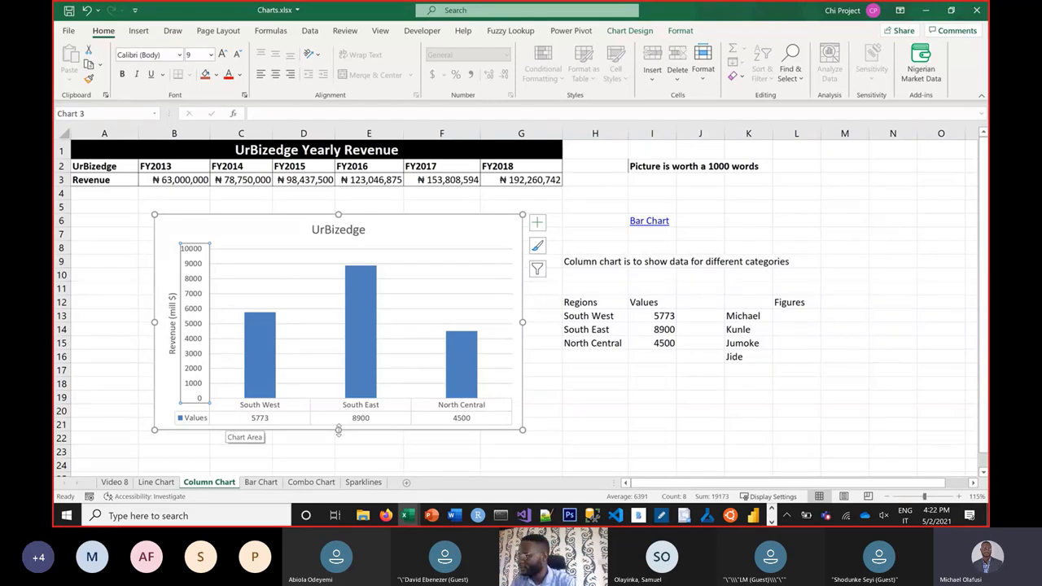
drag(522, 430, 599, 457)
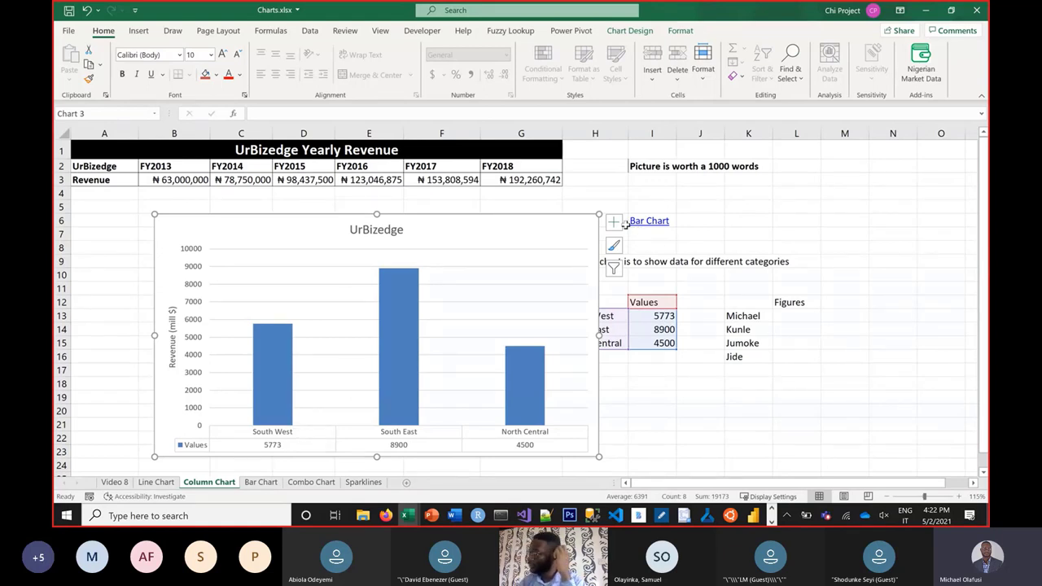
Step: Add error bars to the chart's columns, review them, then remove them
click(614, 222)
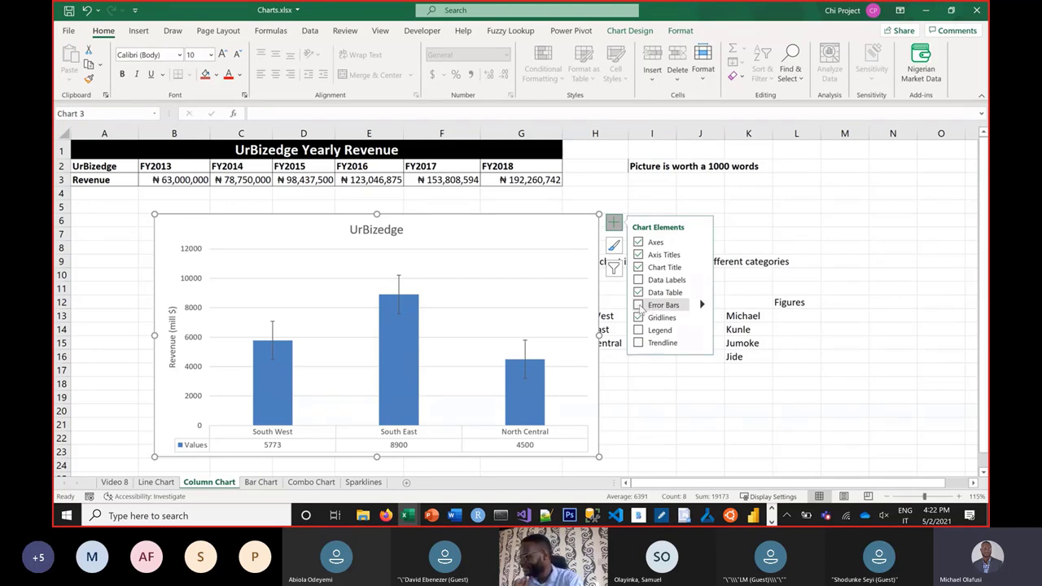
click(638, 305)
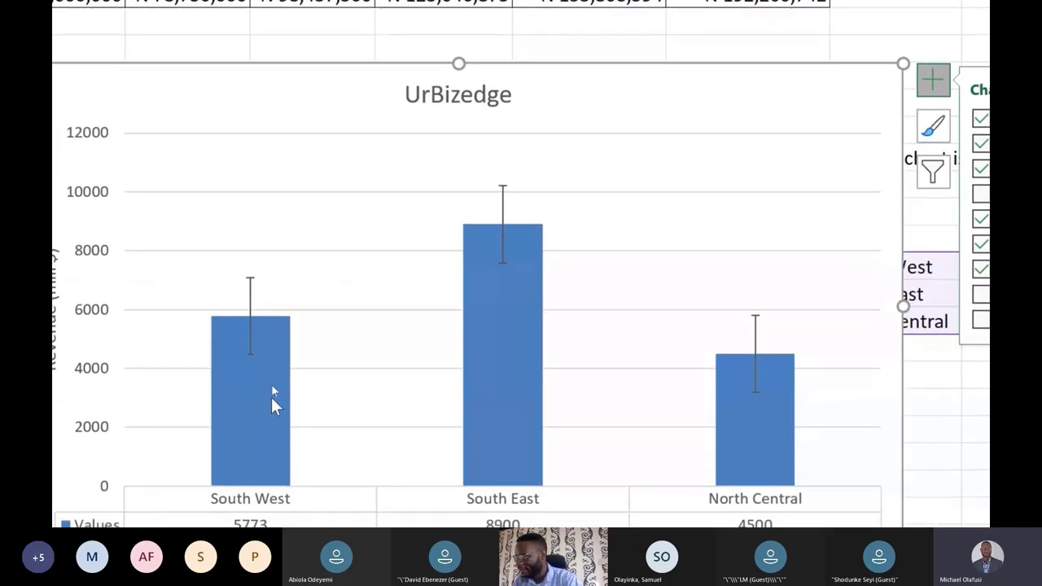
mouse_move(251, 394)
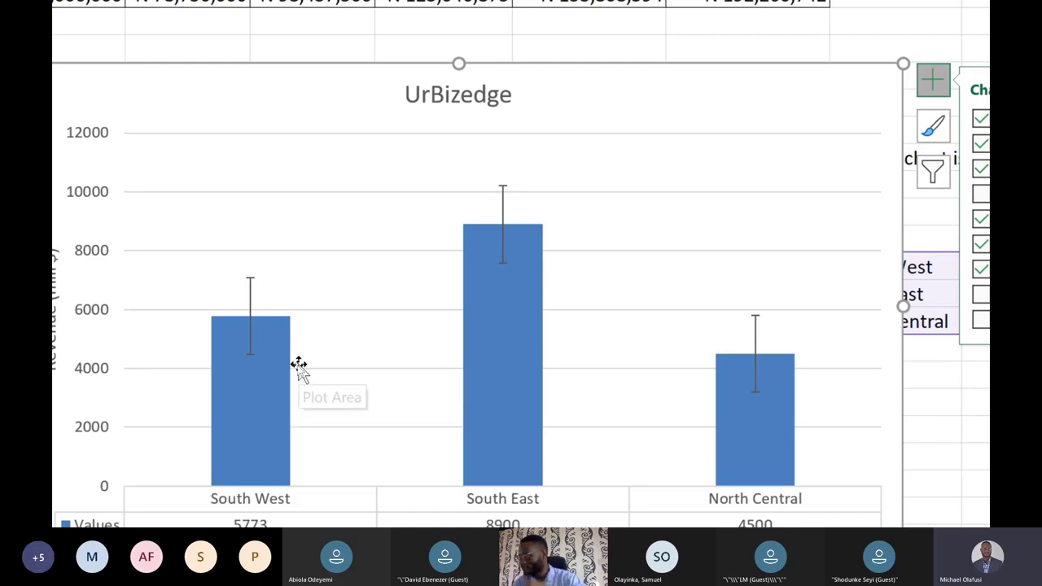
scroll(169, 264, left, 1)
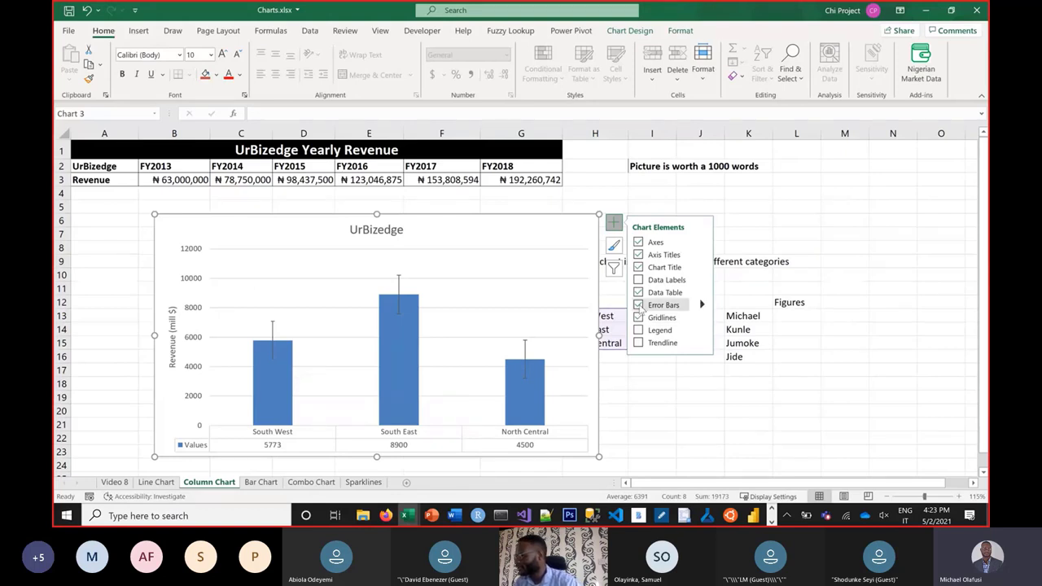
click(639, 305)
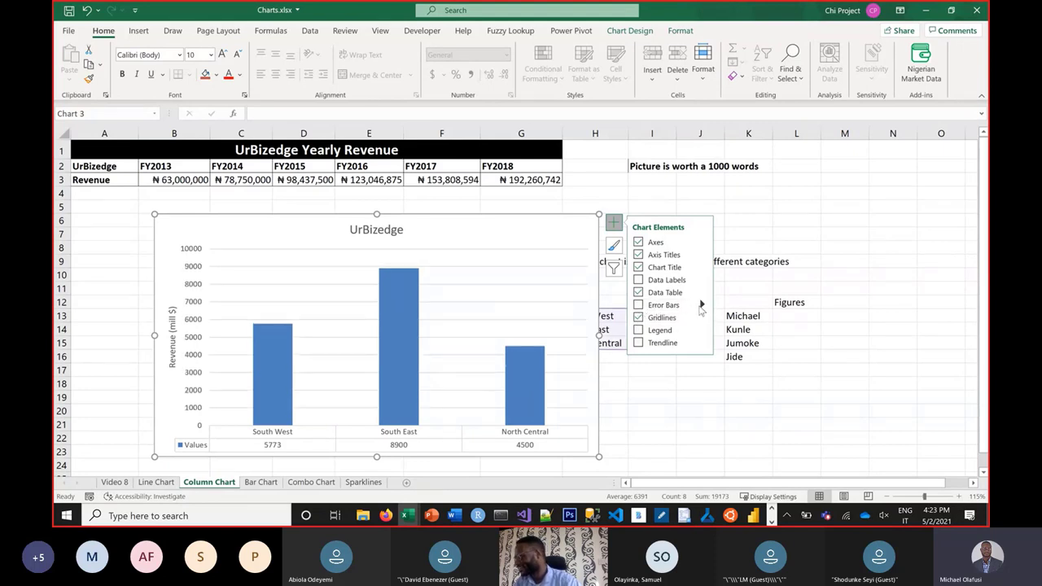
click(702, 305)
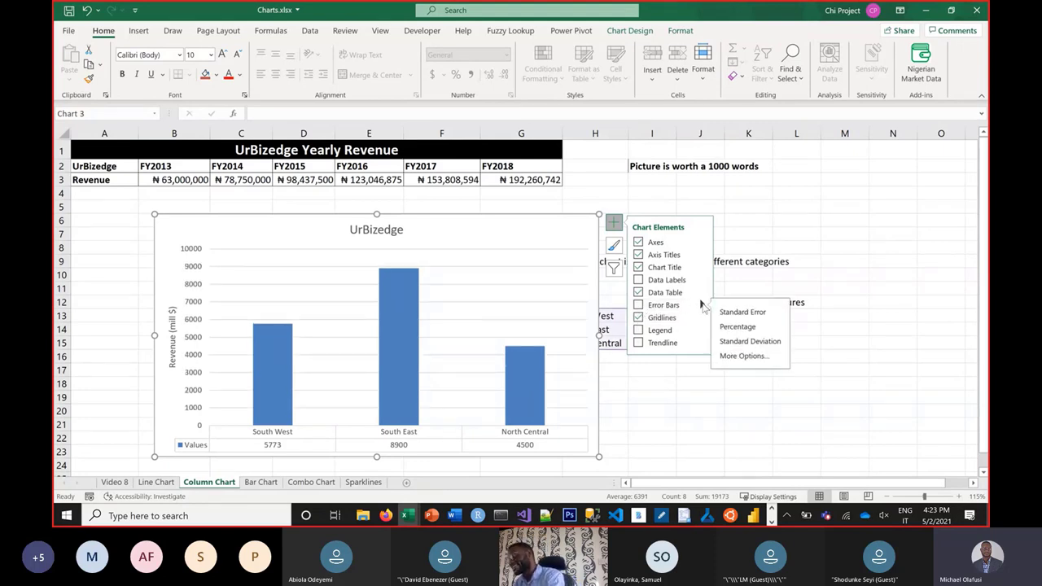
key(Escape)
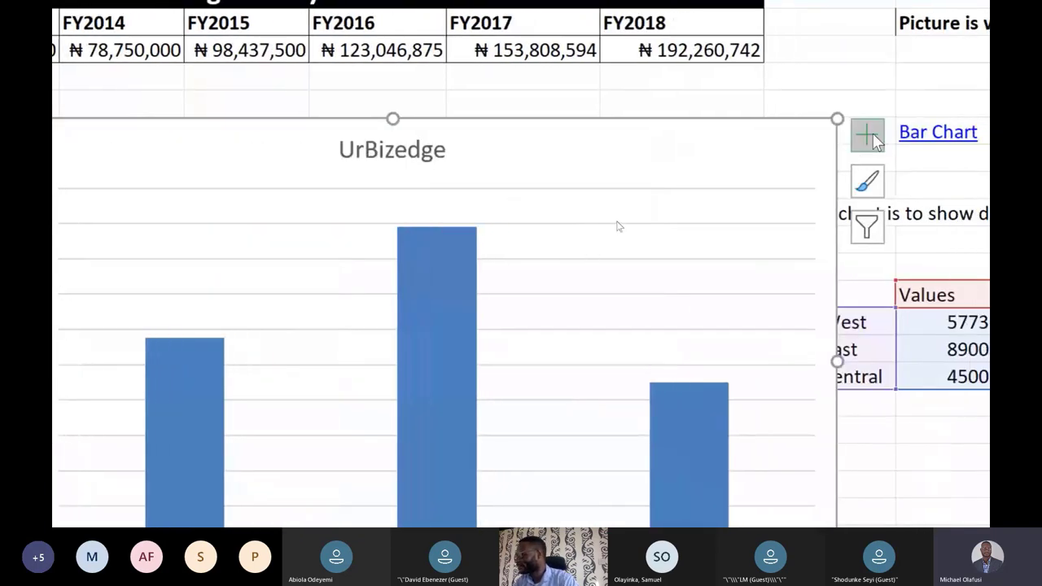
click(895, 134)
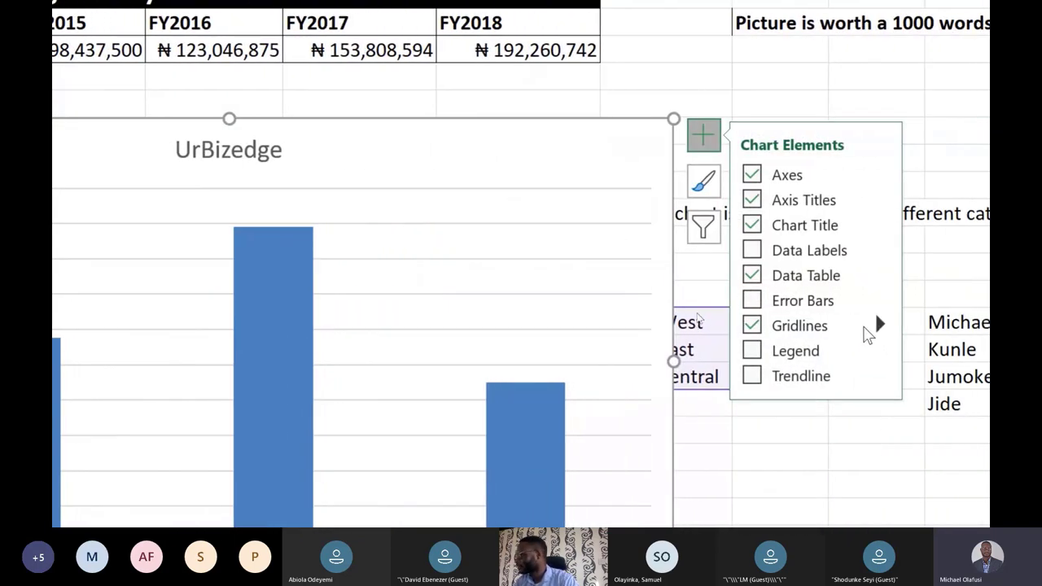
mouse_move(869, 303)
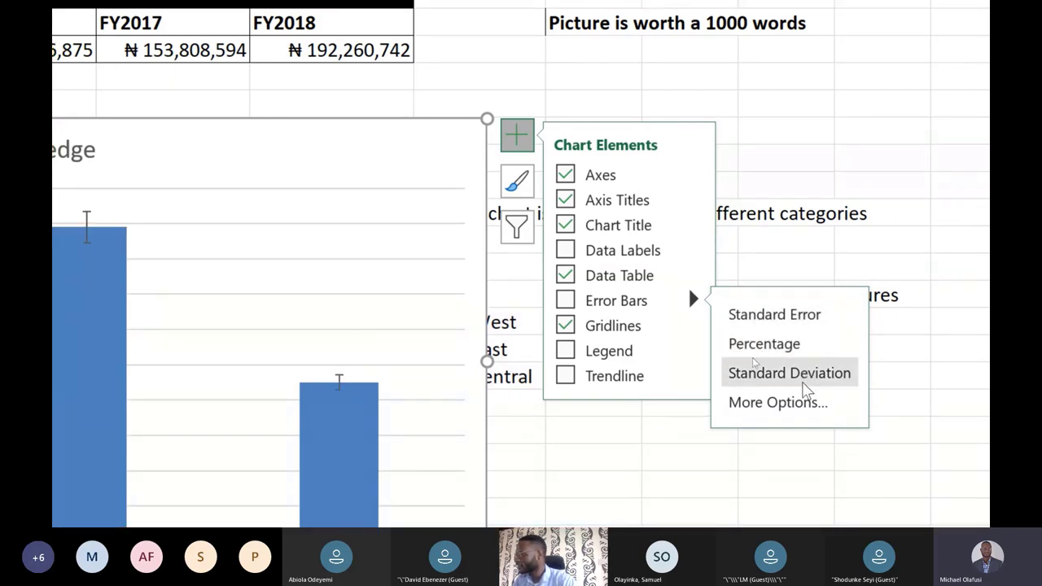
click(789, 404)
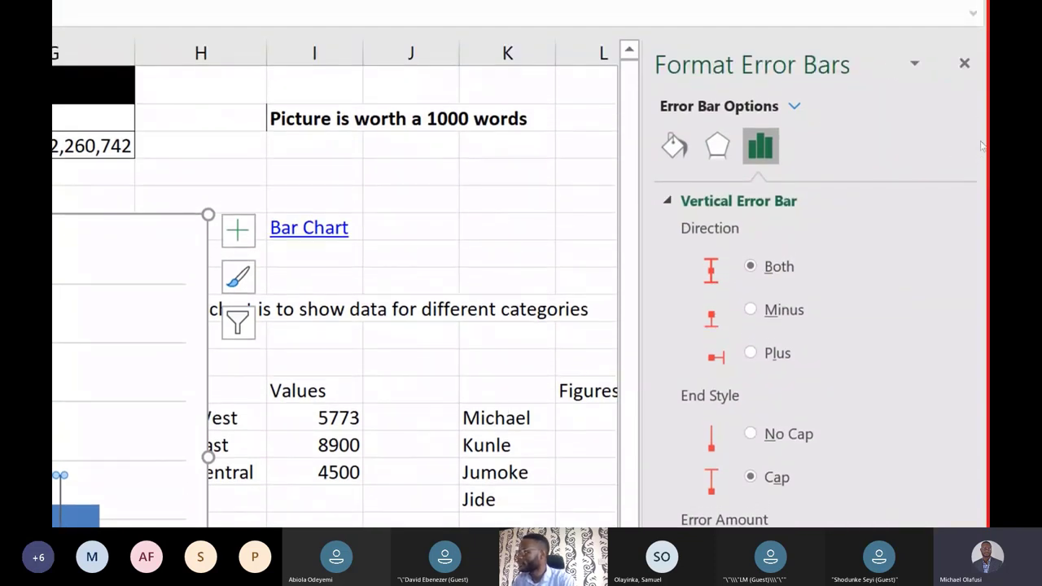
click(964, 64)
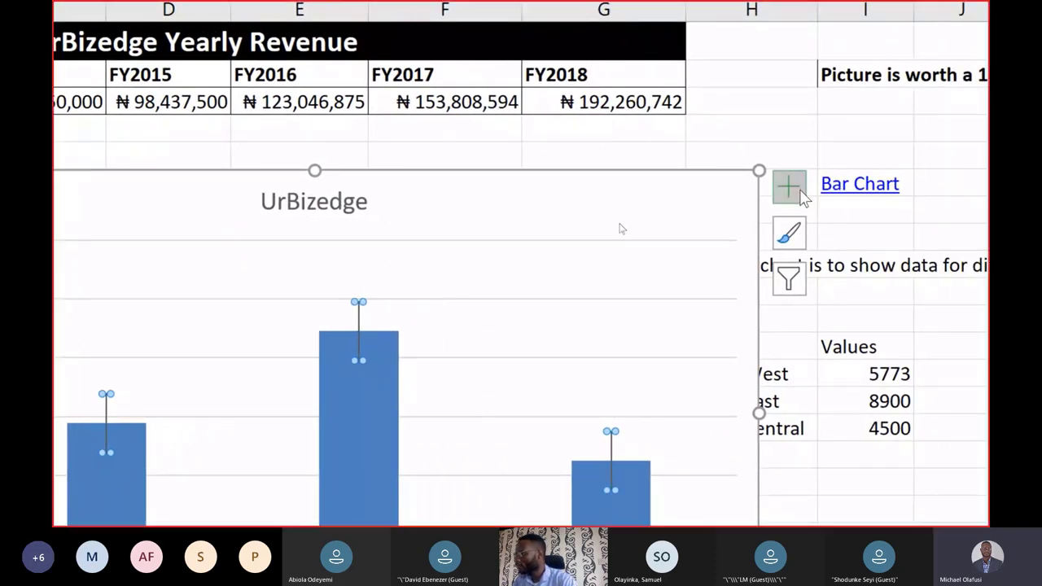
click(788, 195)
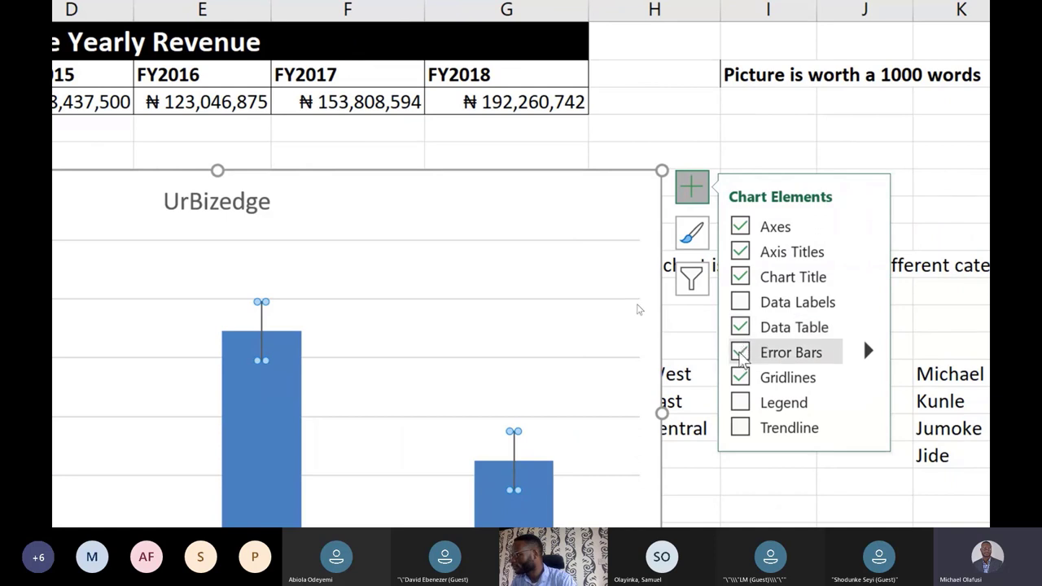
click(740, 351)
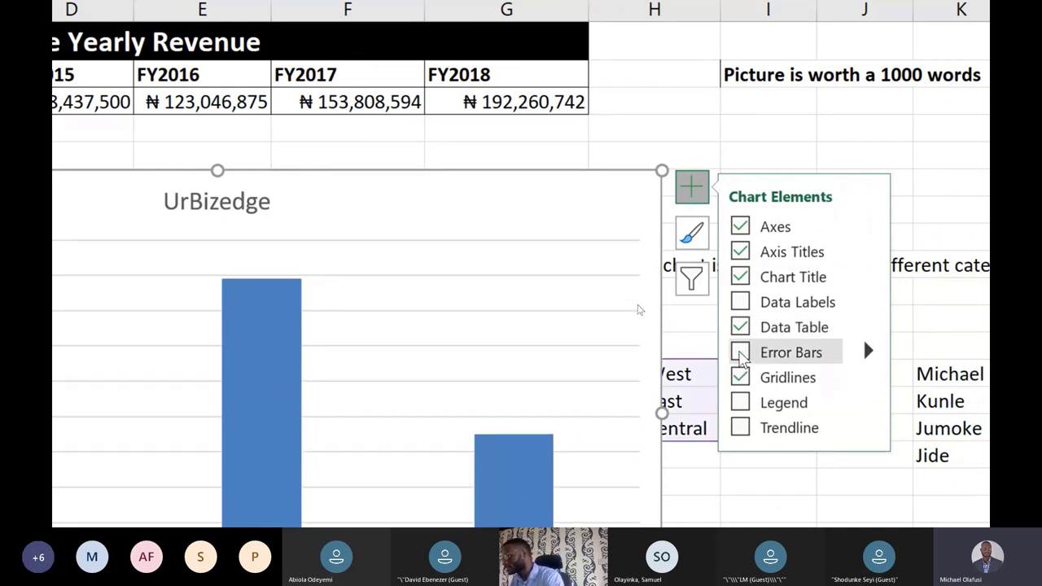
click(691, 233)
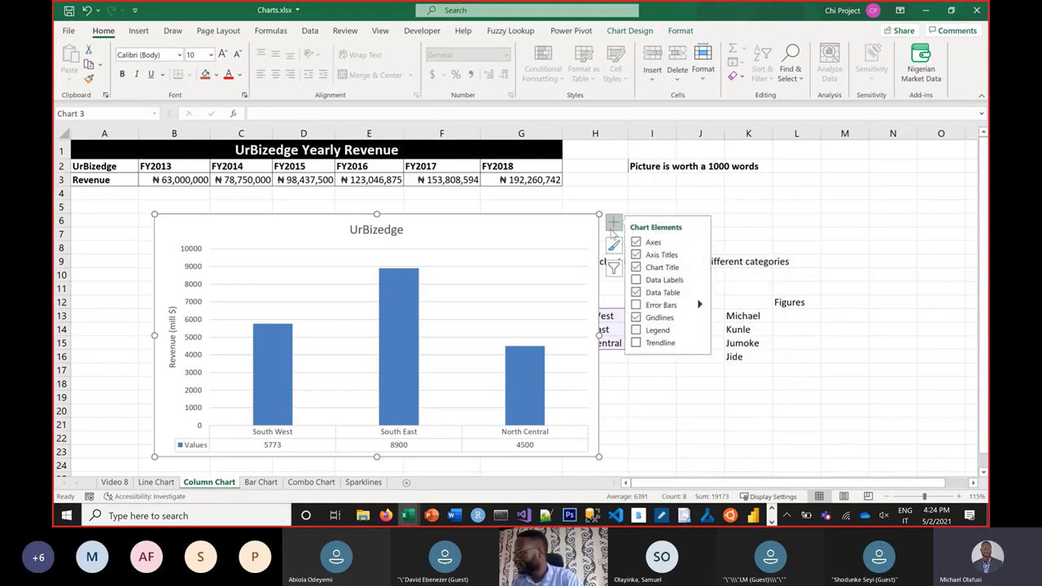
Step: Toggle the chart's major horizontal gridlines off and back on
click(612, 228)
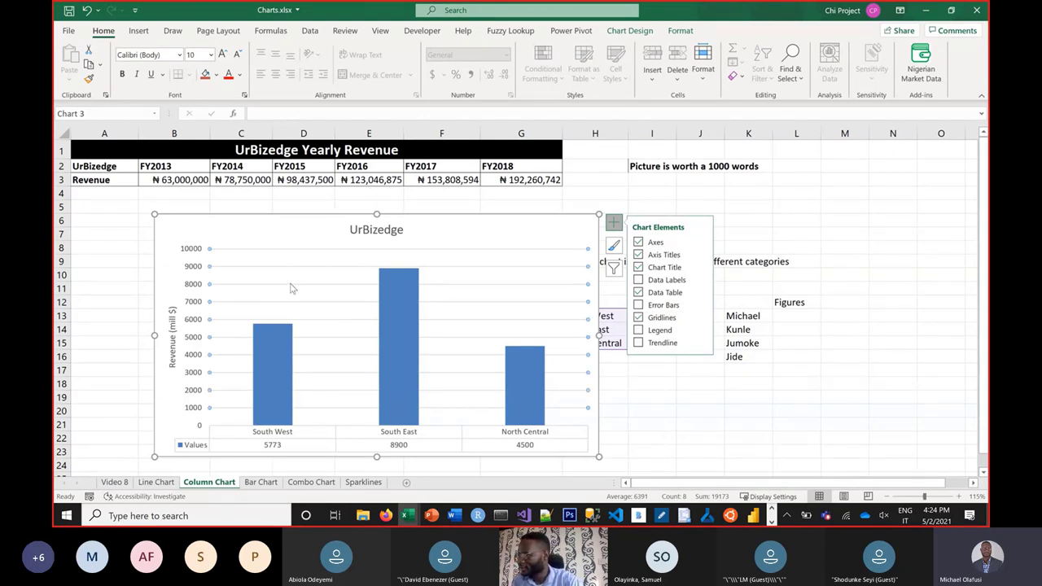
click(291, 285)
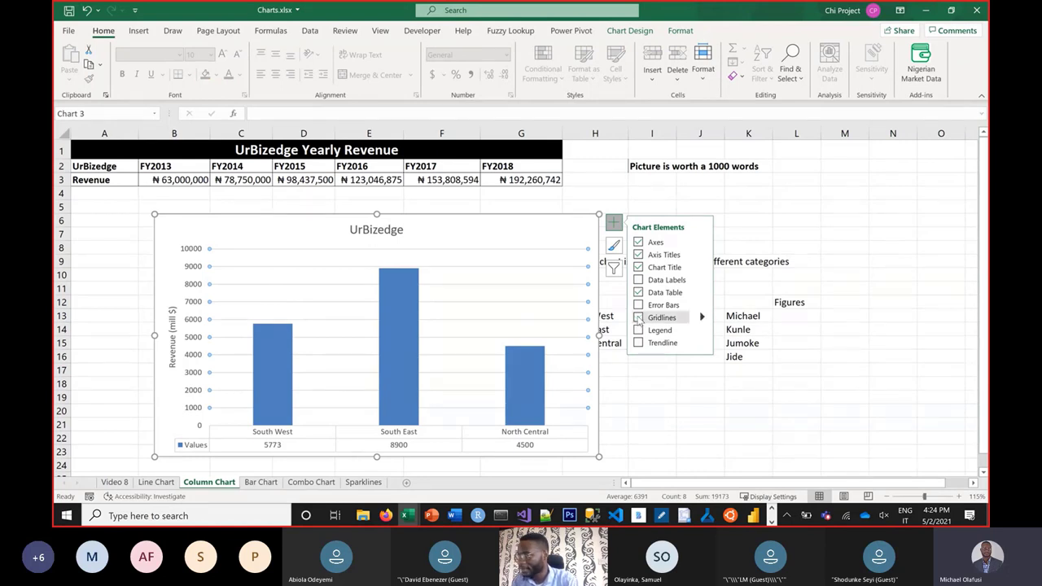
click(638, 317)
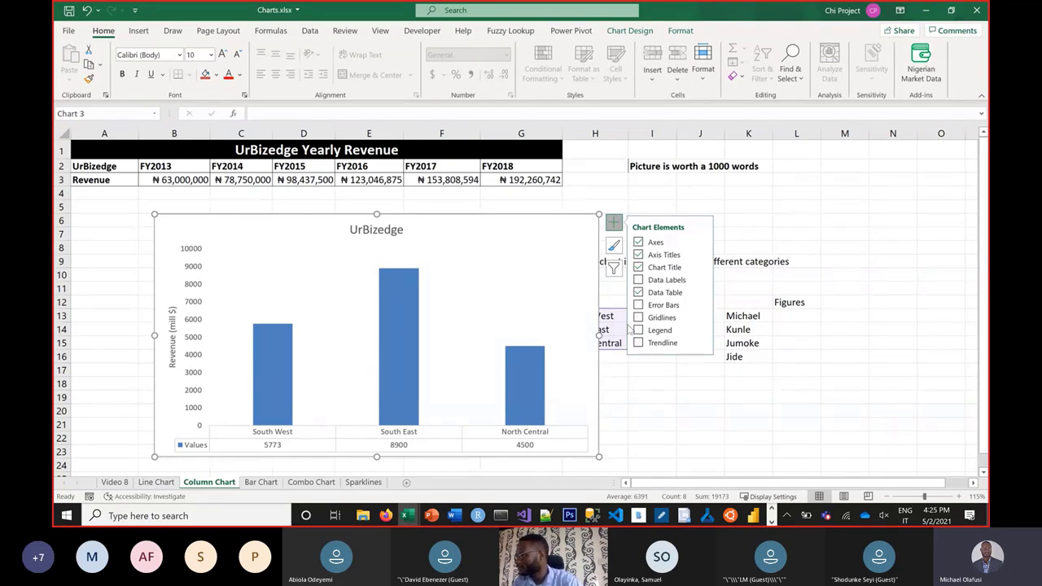
click(638, 317)
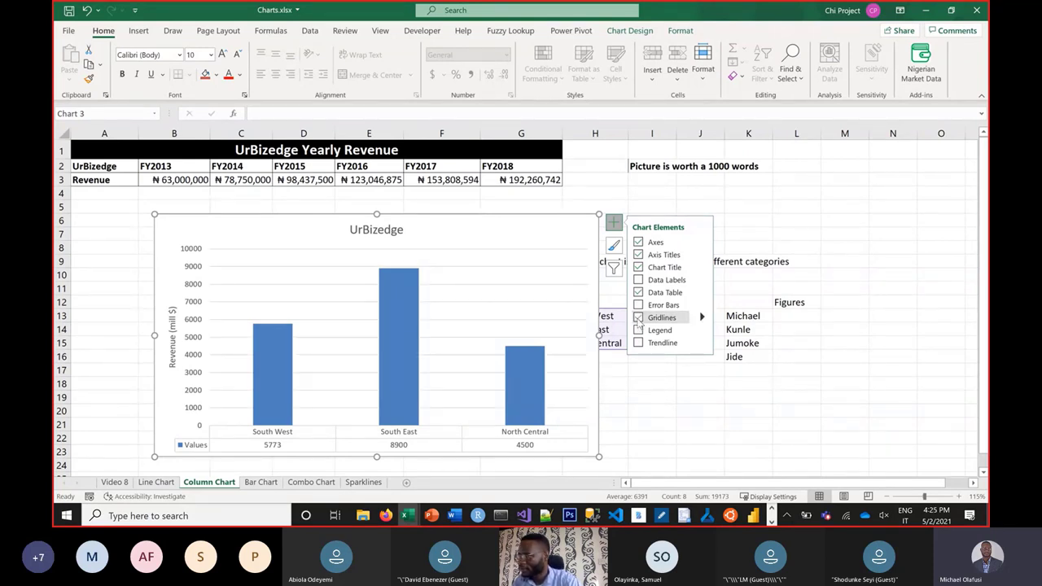
Step: Add major vertical, minor horizontal and minor vertical gridlines to the chart
click(702, 319)
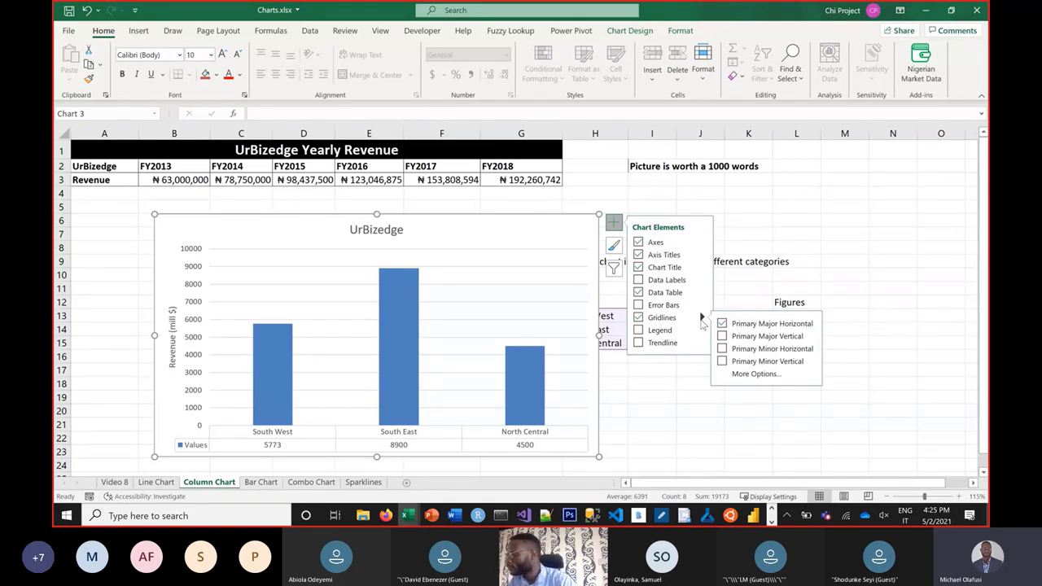
click(722, 336)
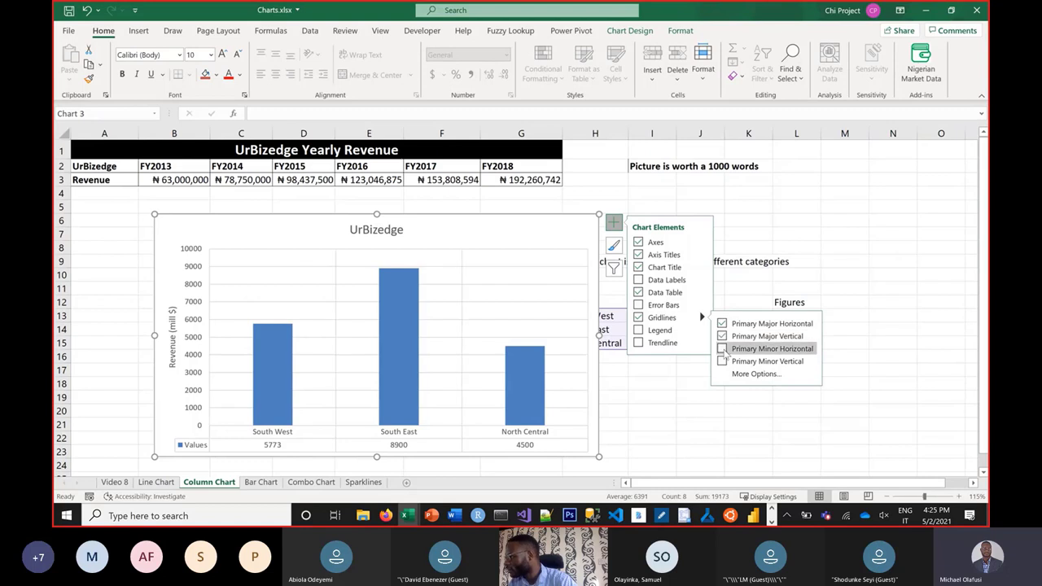
click(722, 349)
click(723, 362)
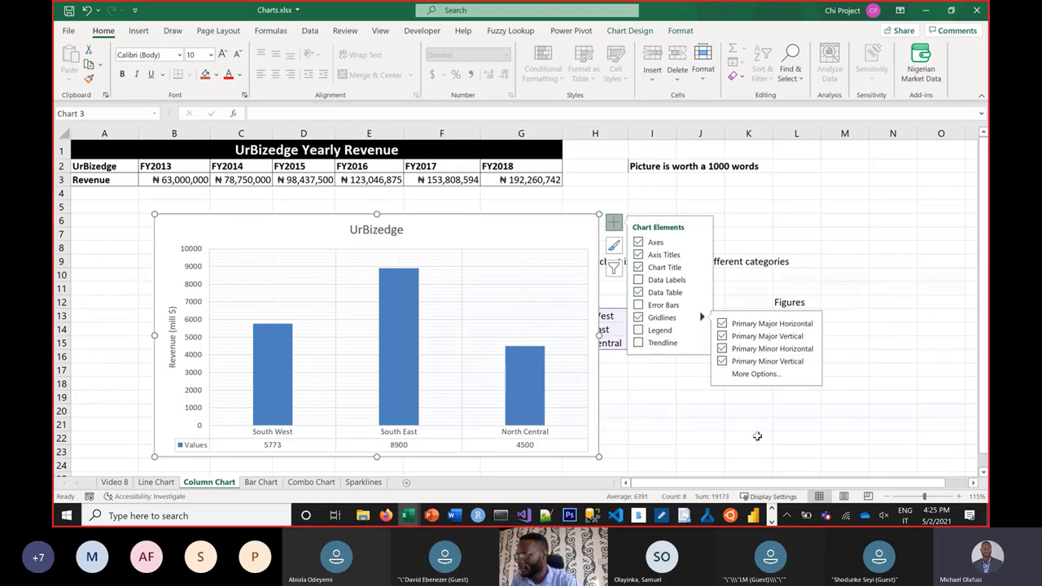
click(664, 442)
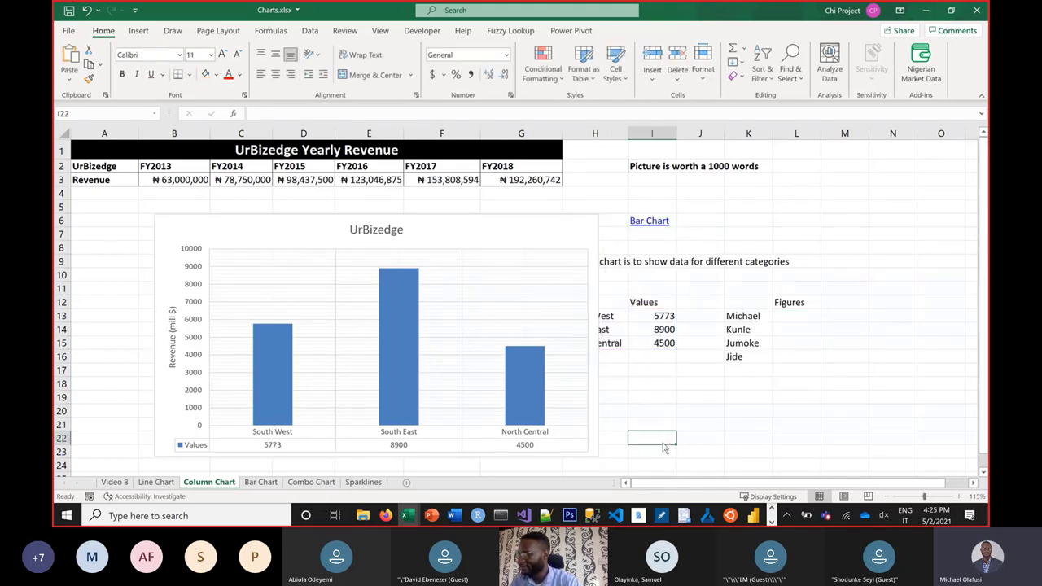
key(super+plus)
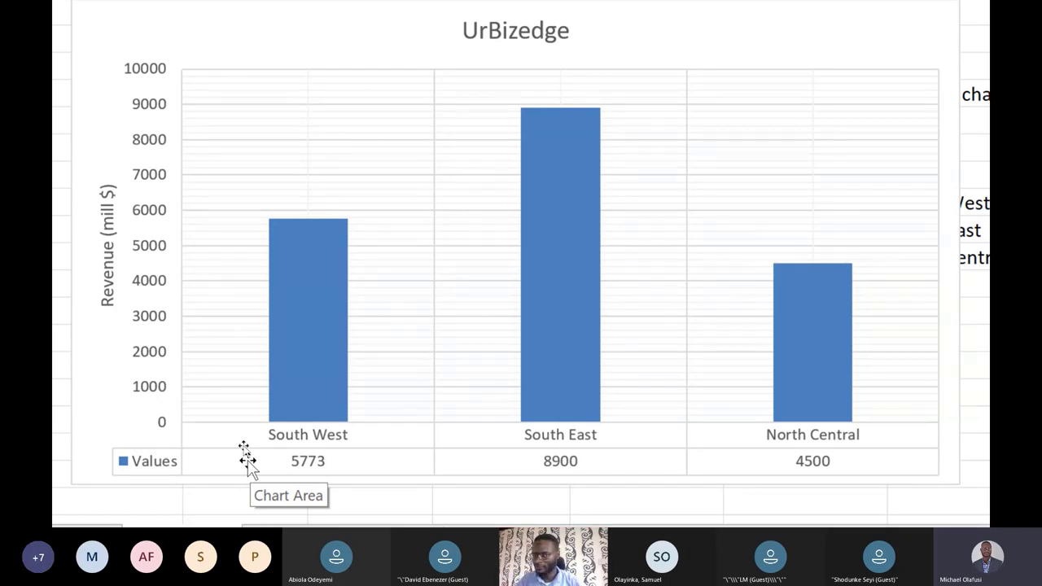
scroll(167, 102, left, 1)
scroll(167, 102, up, 3)
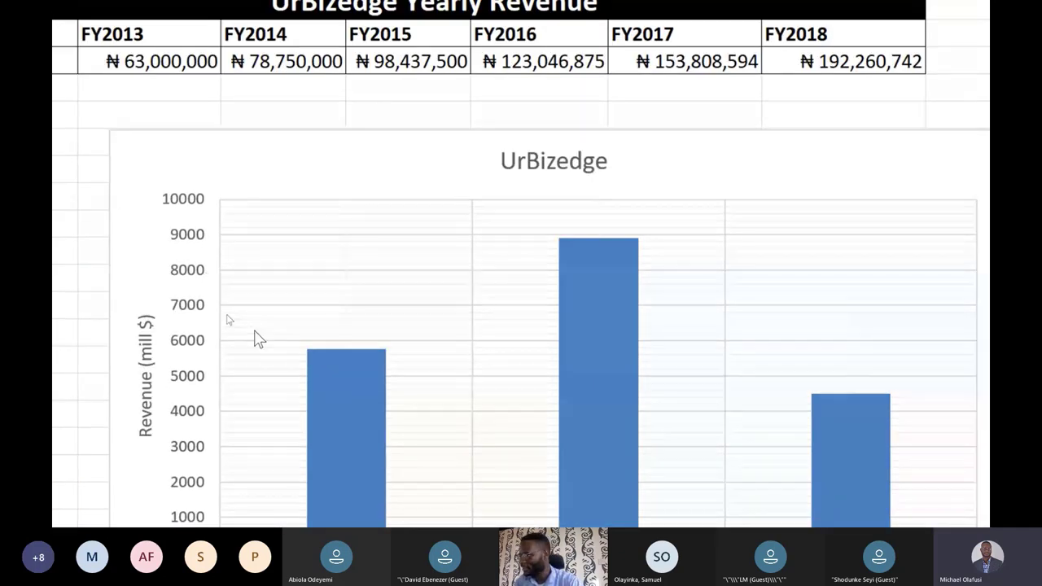
scroll(540, 395, down, 4)
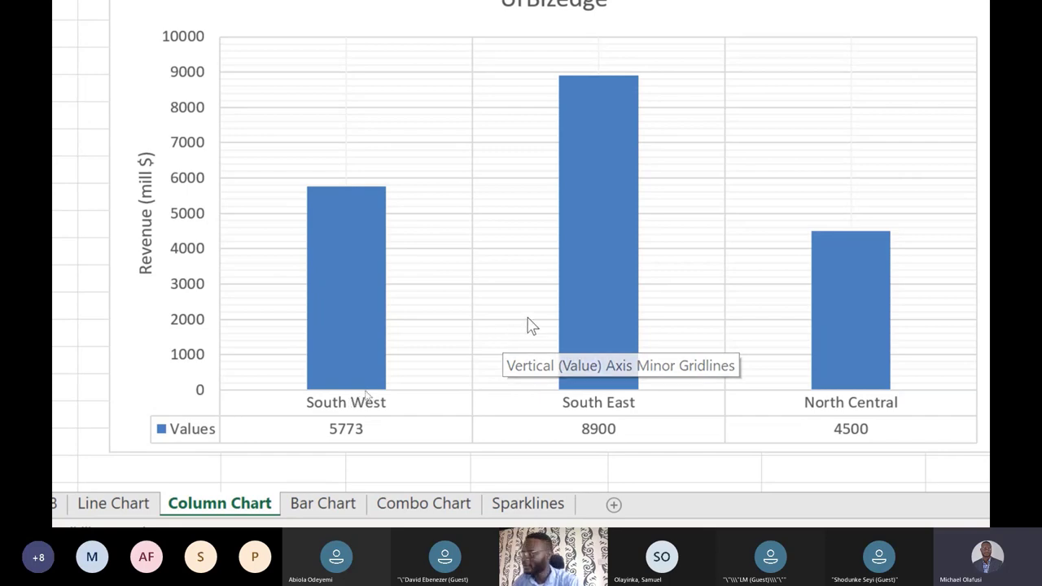
mouse_move(601, 100)
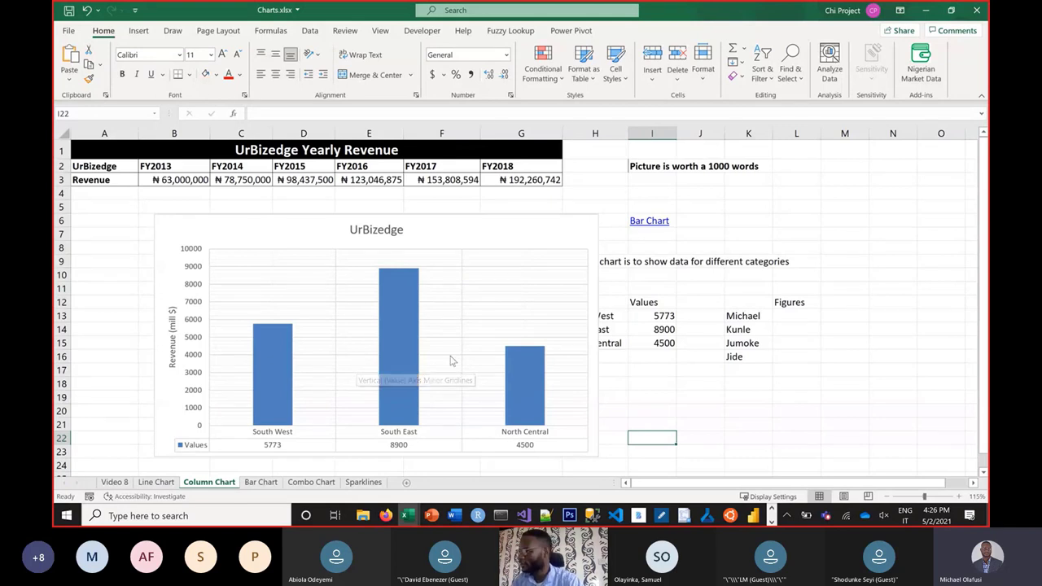
Step: Reopen the UrBizedge chart's elements list while leaving the legend off
click(569, 239)
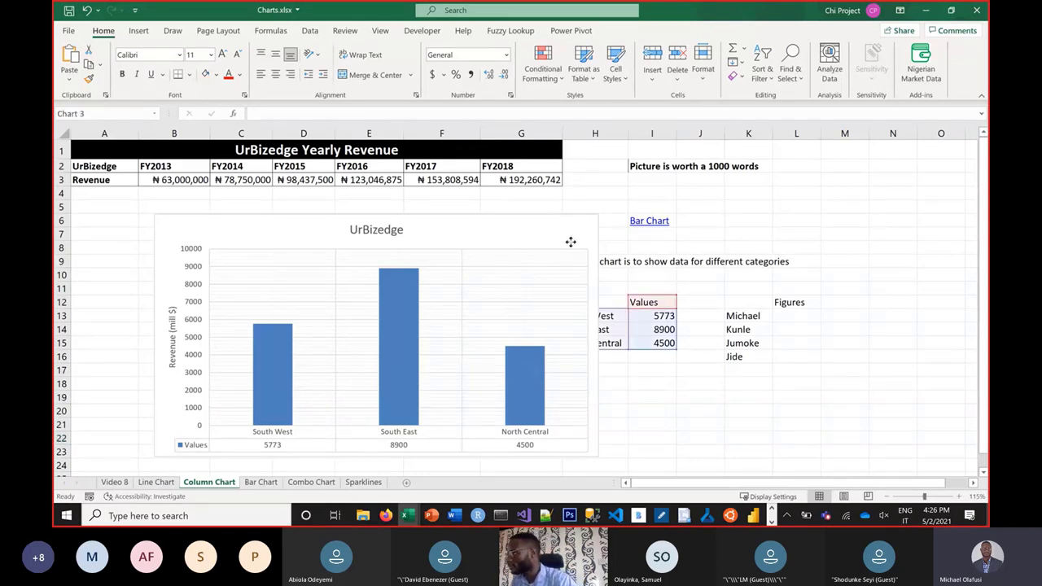
click(615, 227)
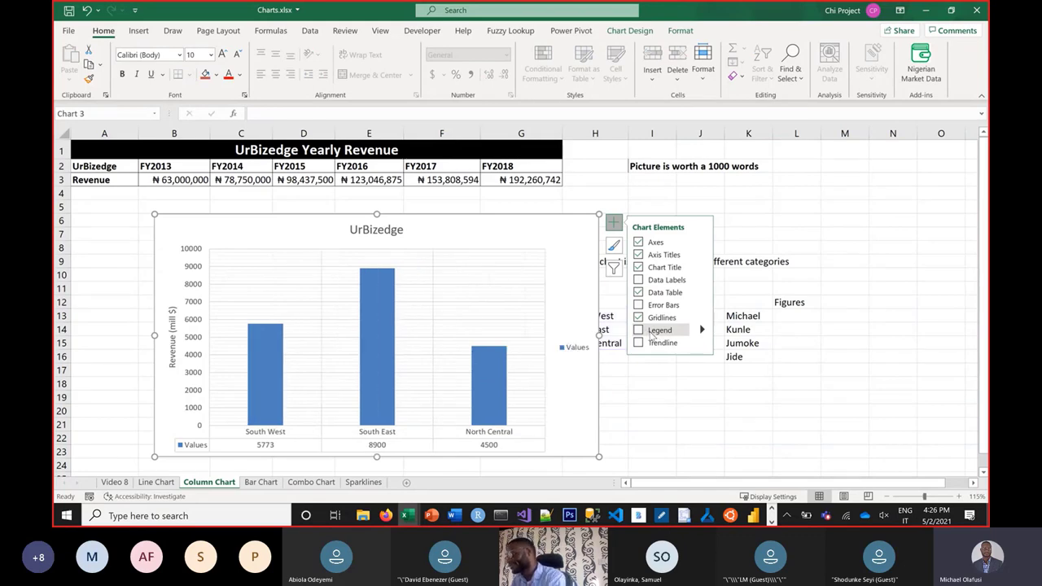
key(Escape)
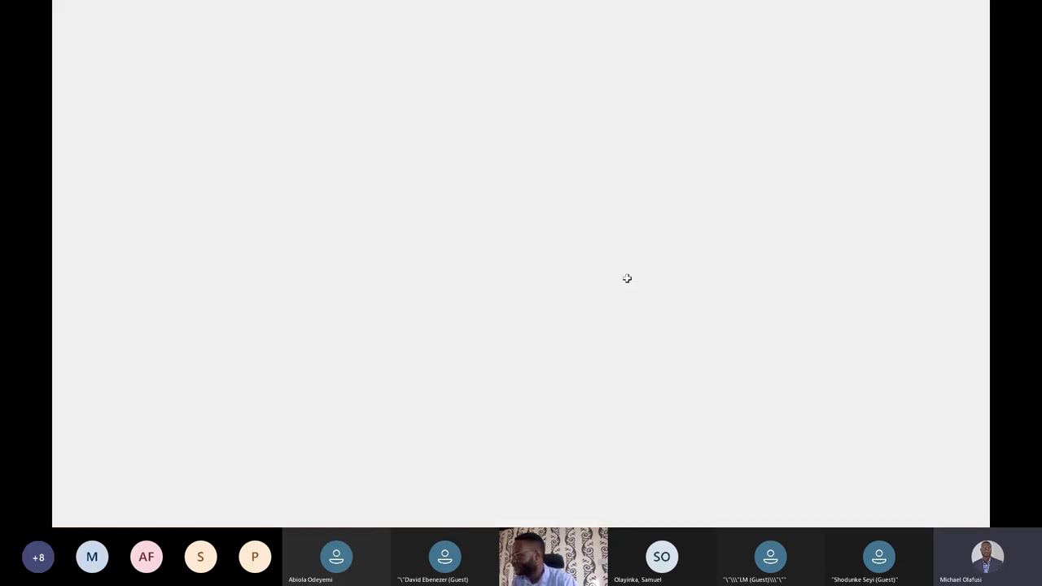
key(super+plus)
key(super+plus)
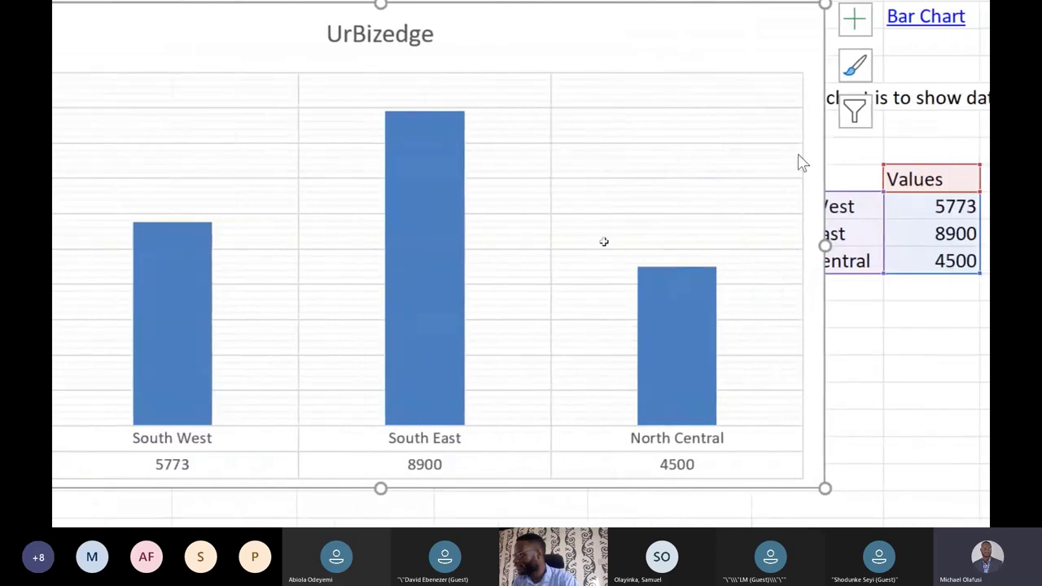
click(856, 20)
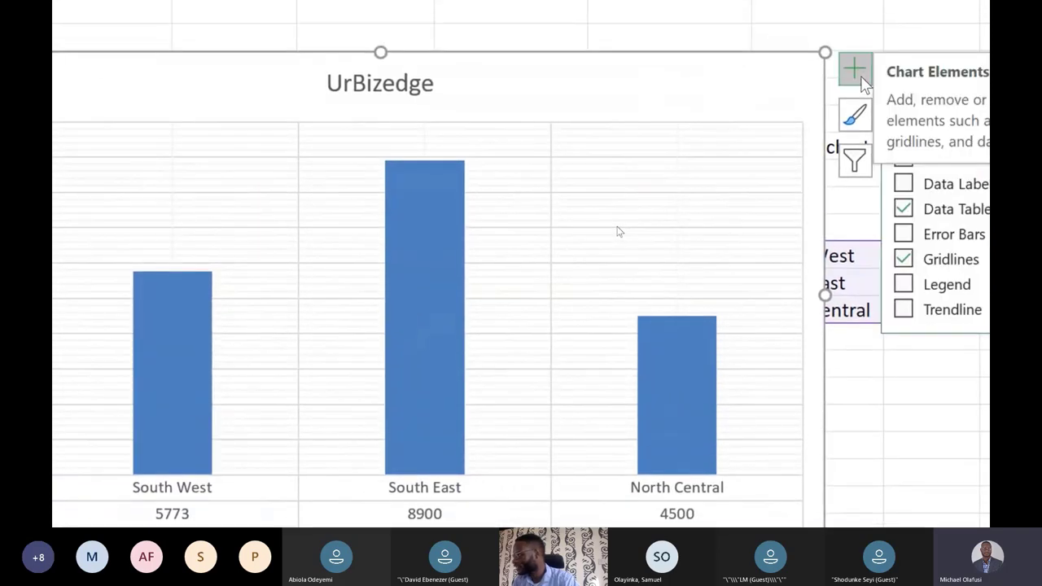
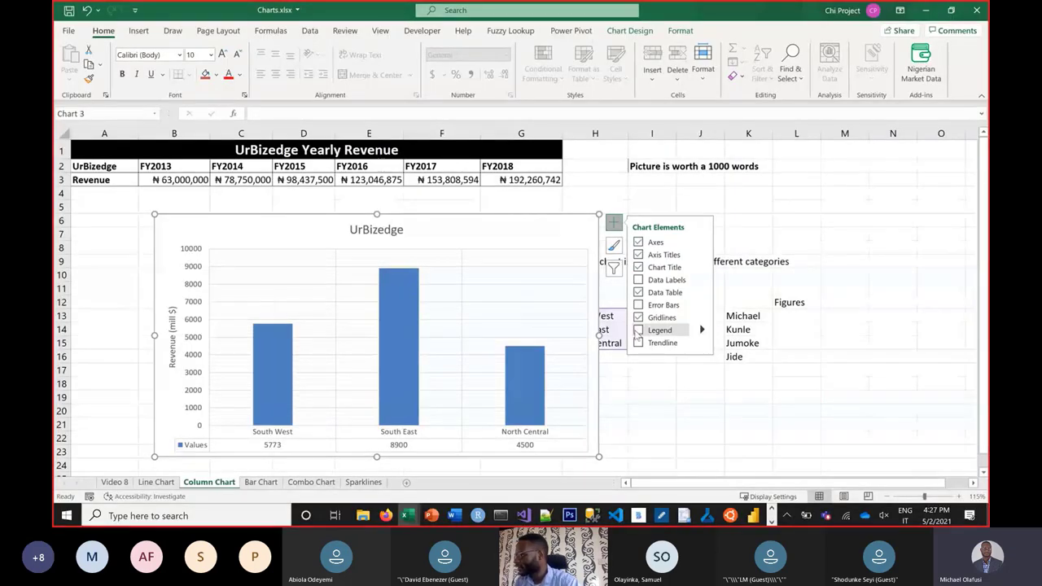
Step: Show a 'Values' legend on the regional column chart, then select cell A4
click(638, 331)
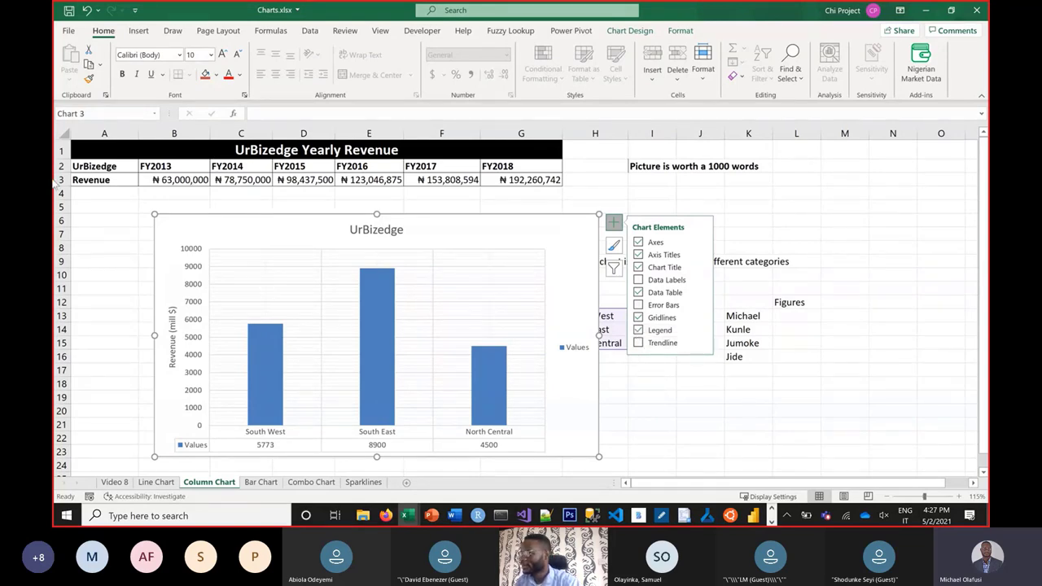
click(97, 193)
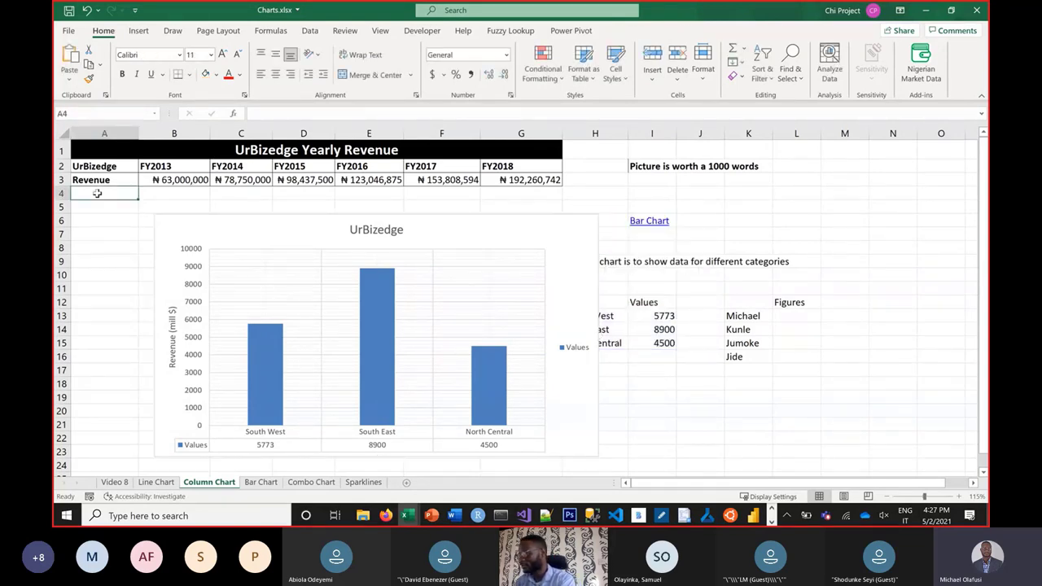
Step: Add an Expense row in A4 with 5678000 in every year cell B4:G4
text(Exoe)
key(BackSpace)
key(BackSpace)
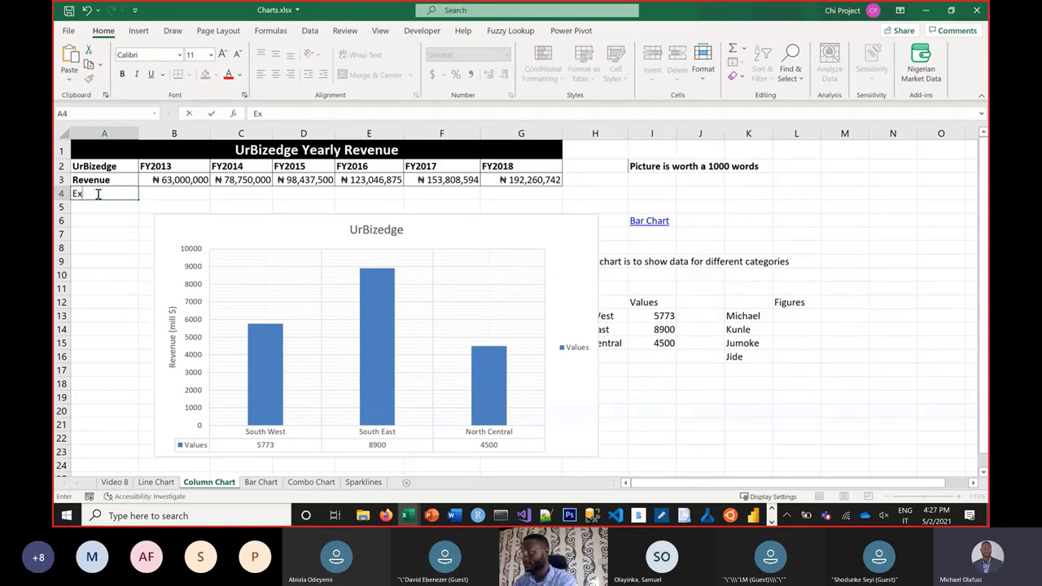
text(pense)
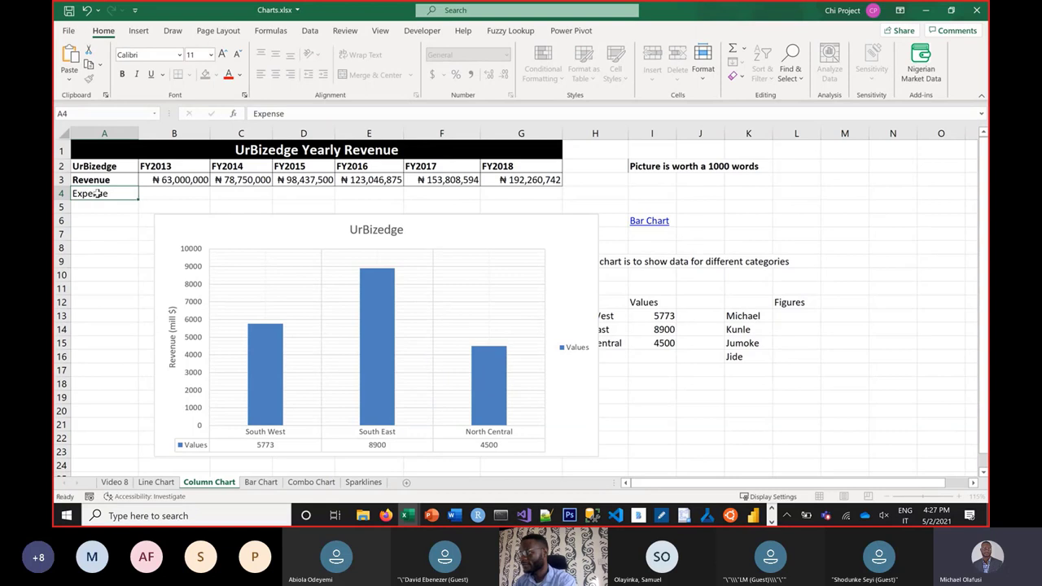
drag(153, 193, 502, 192)
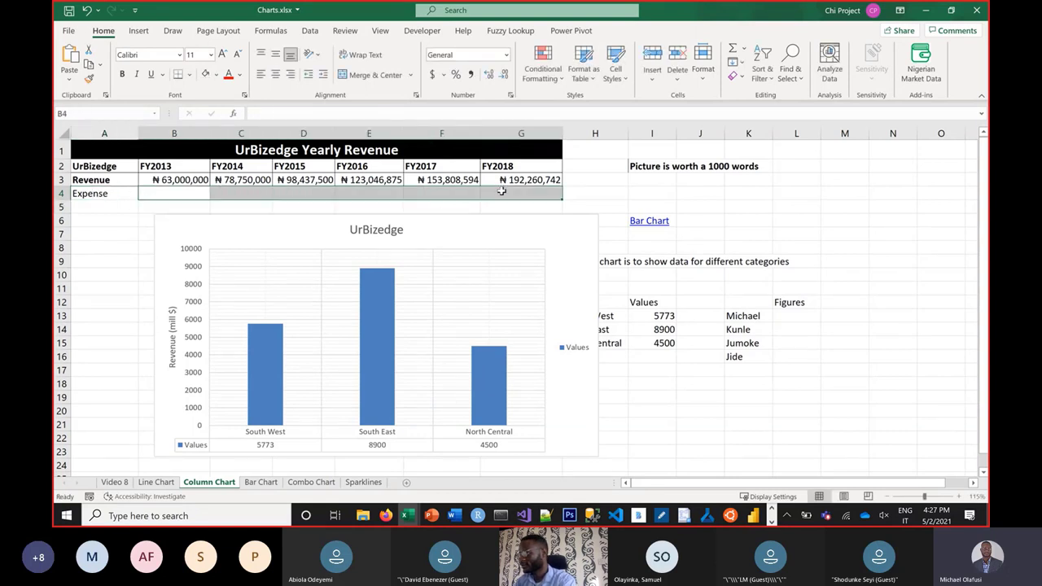
text(5678000)
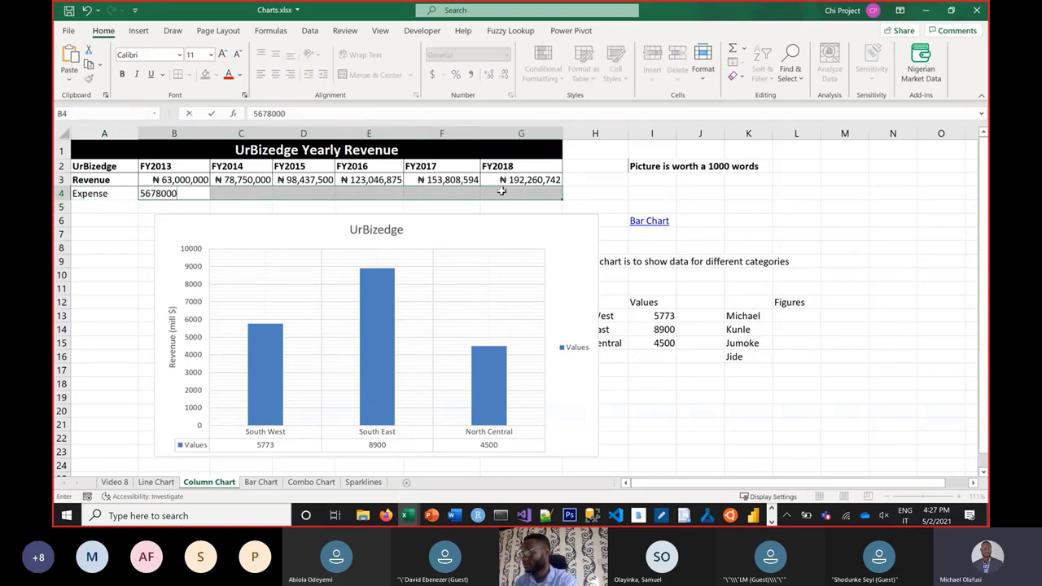
key(ctrl+Return)
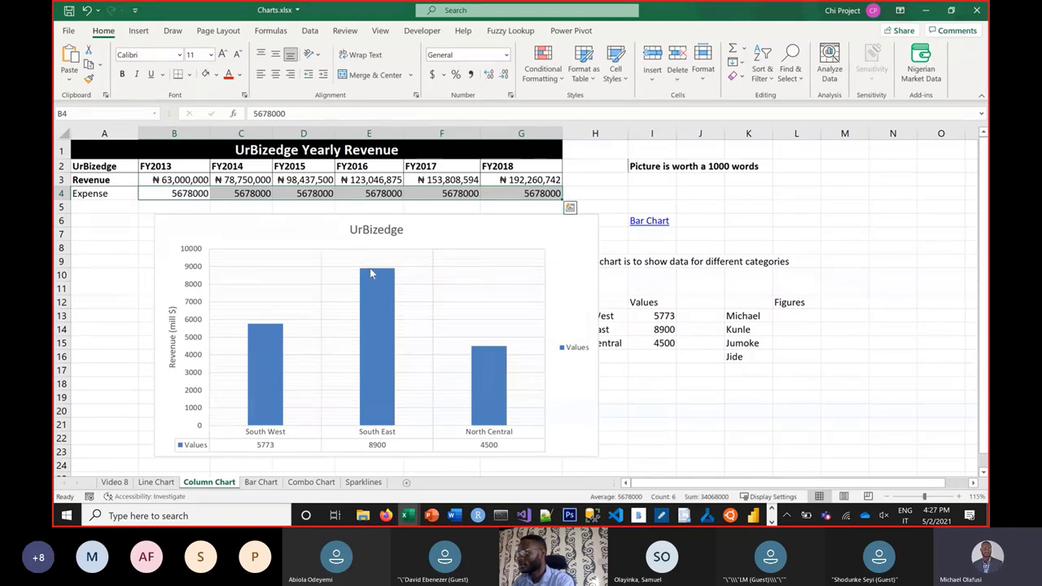
Step: Move the regional column chart to the right edge of the sheet
click(537, 218)
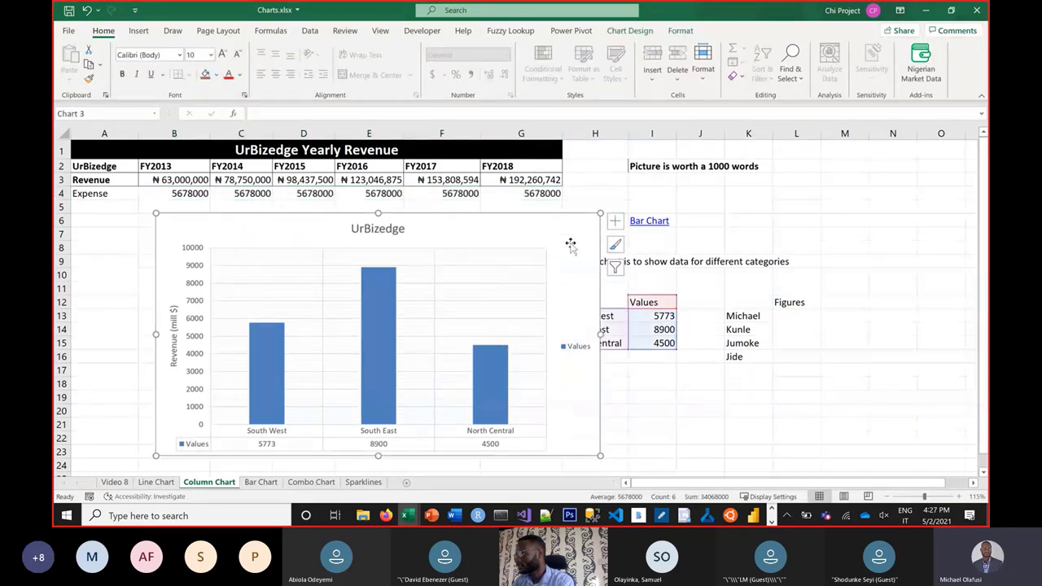
click(573, 207)
click(578, 234)
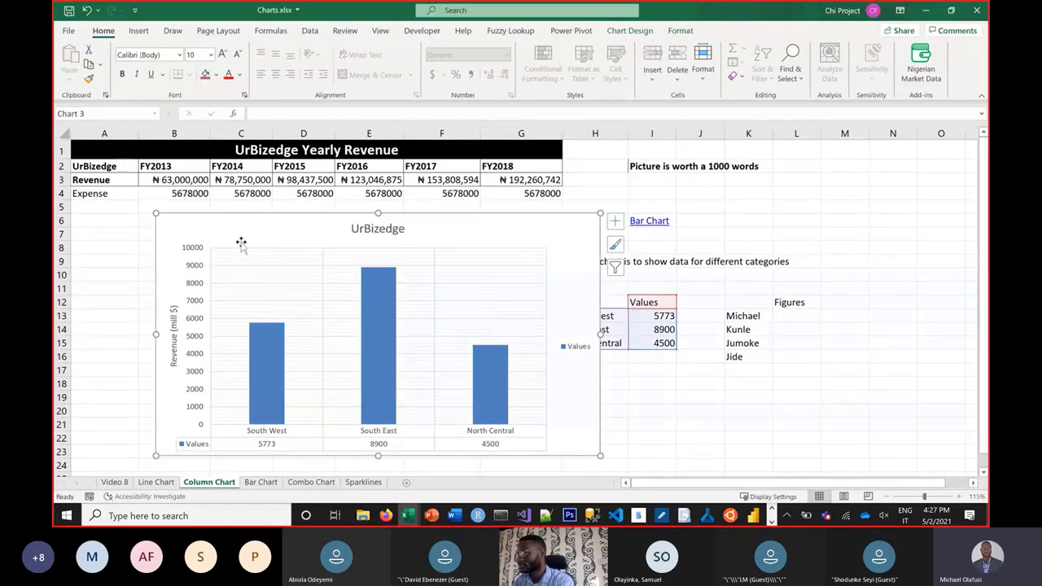
drag(736, 232, 841, 244)
Step: Insert a 2-D clustered column chart of A2:G4 and place it below the table at lower left
click(442, 282)
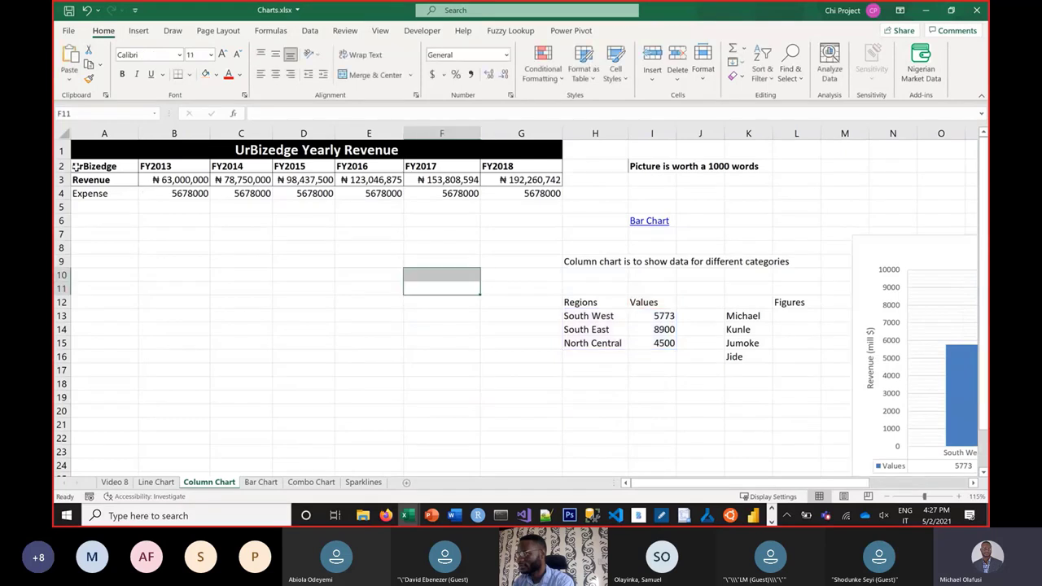
drag(81, 166, 529, 193)
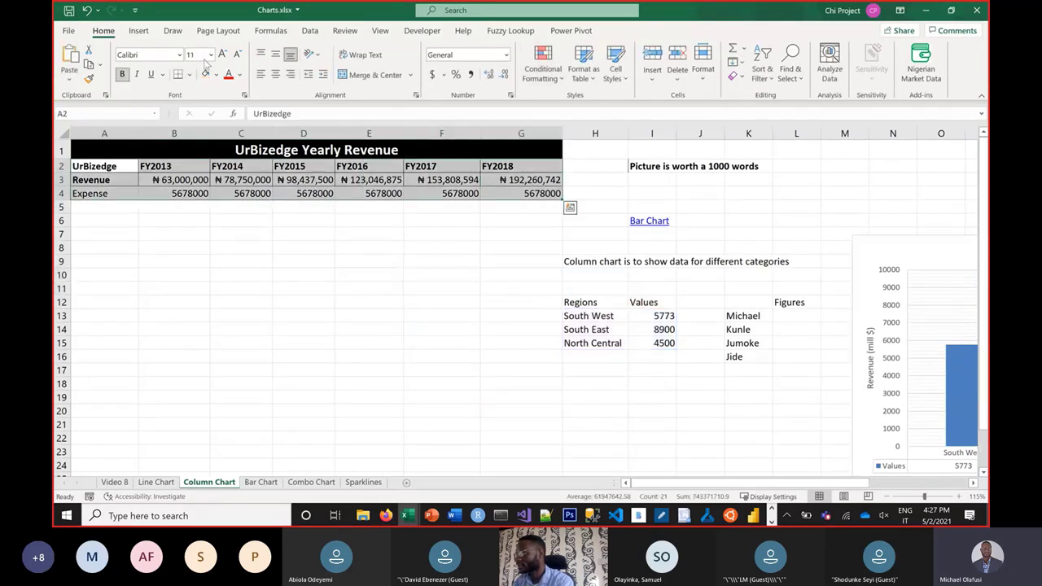
click(138, 30)
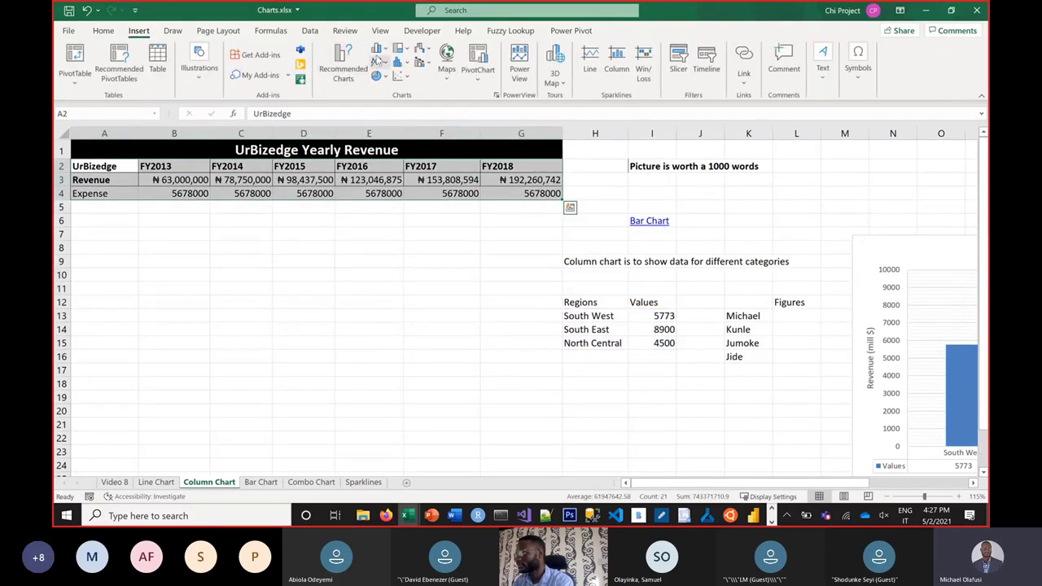
click(380, 49)
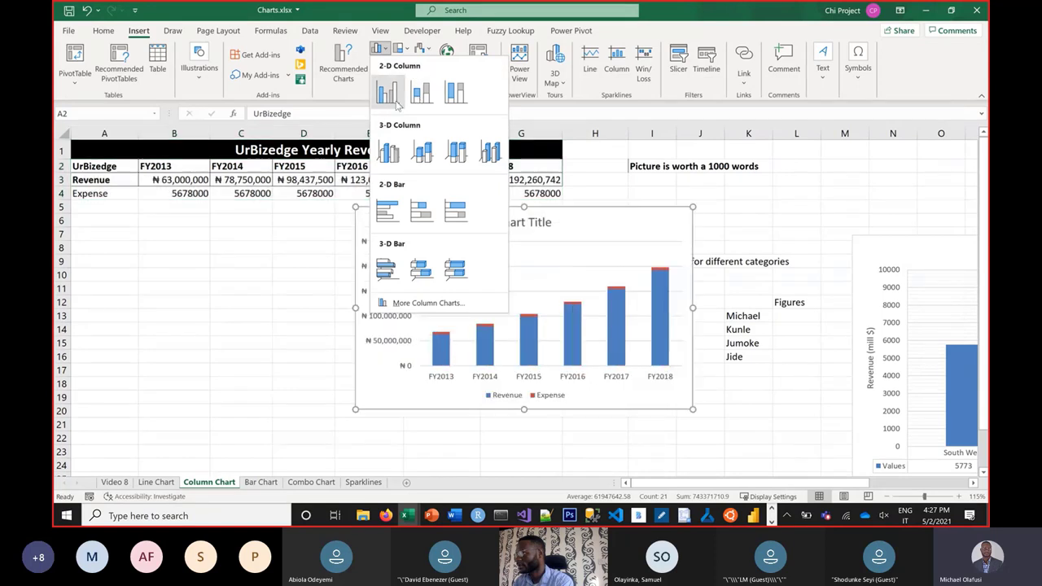
click(390, 96)
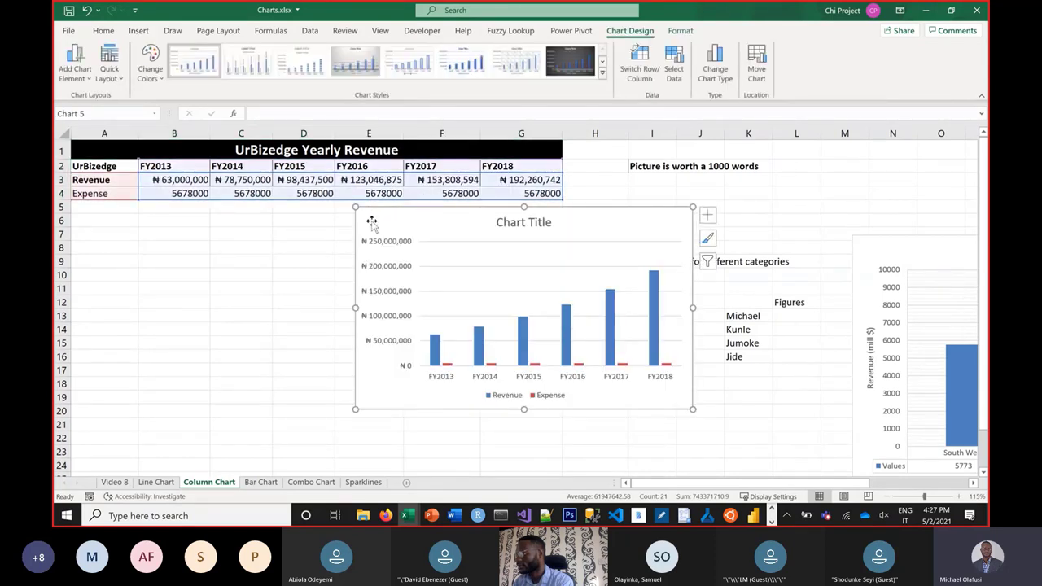
drag(373, 219, 116, 271)
Step: Change every Expense value in B4:G4 to 56780000, then reselect the Revenue and Expense chart
click(176, 194)
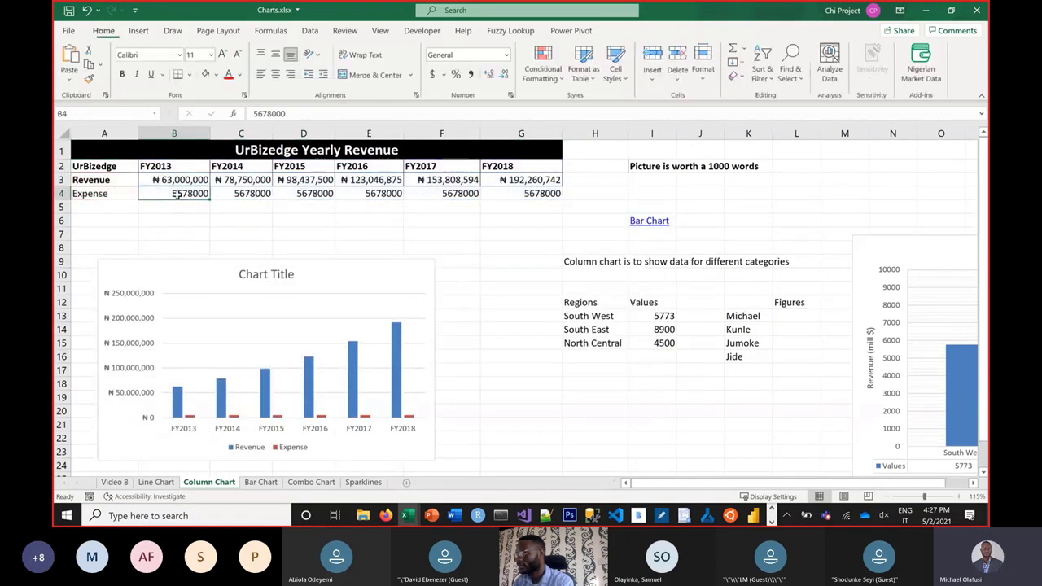
drag(176, 194, 498, 191)
click(302, 114)
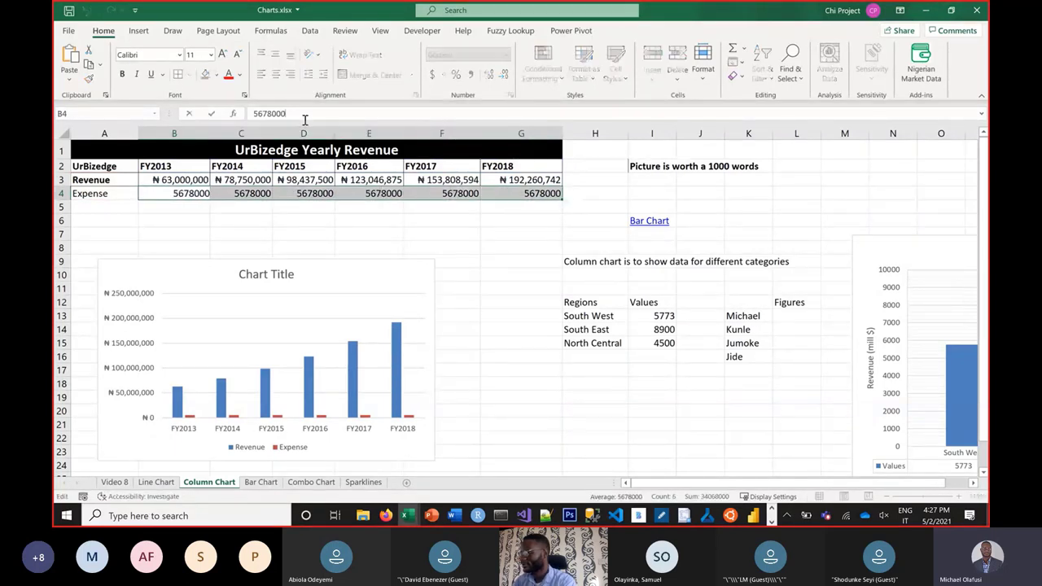
text(0)
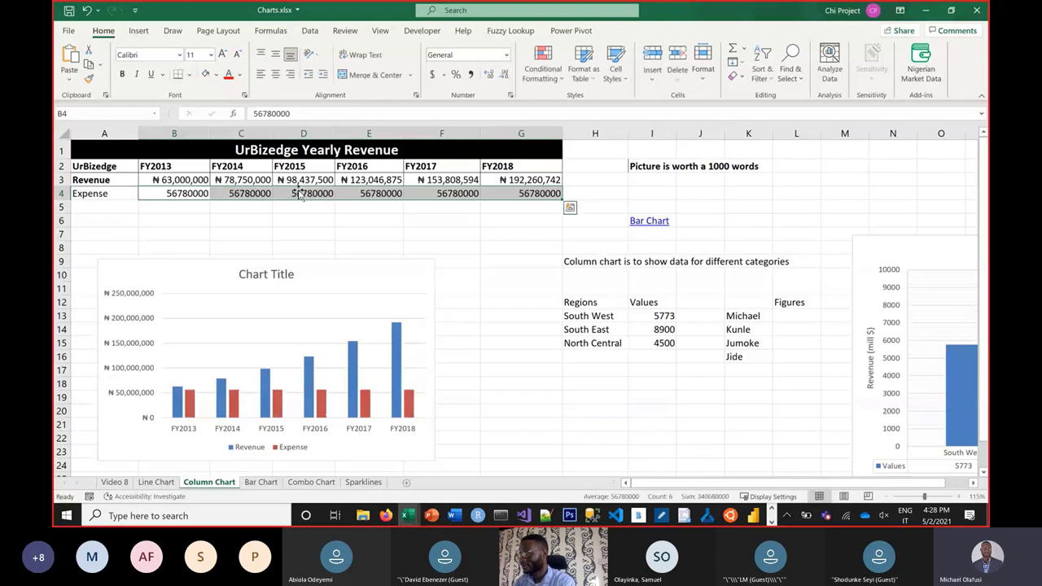
key(ctrl+Return)
click(505, 354)
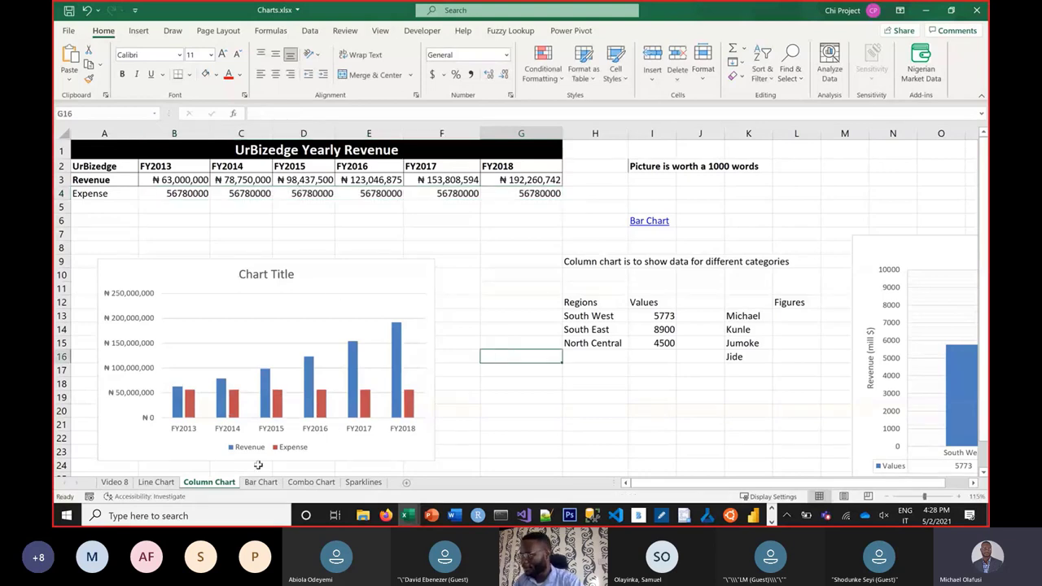
click(232, 449)
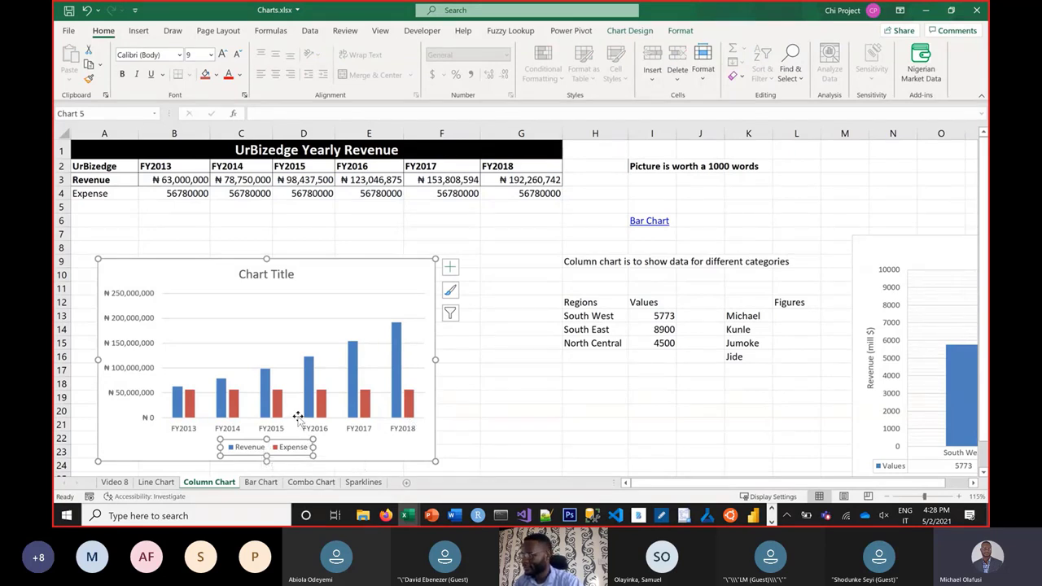
click(450, 267)
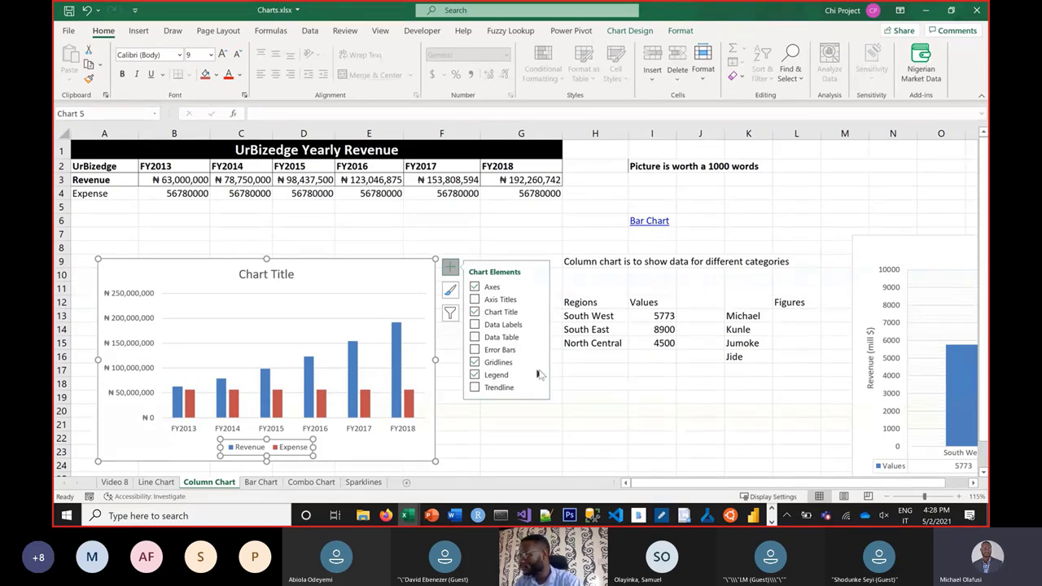
click(537, 373)
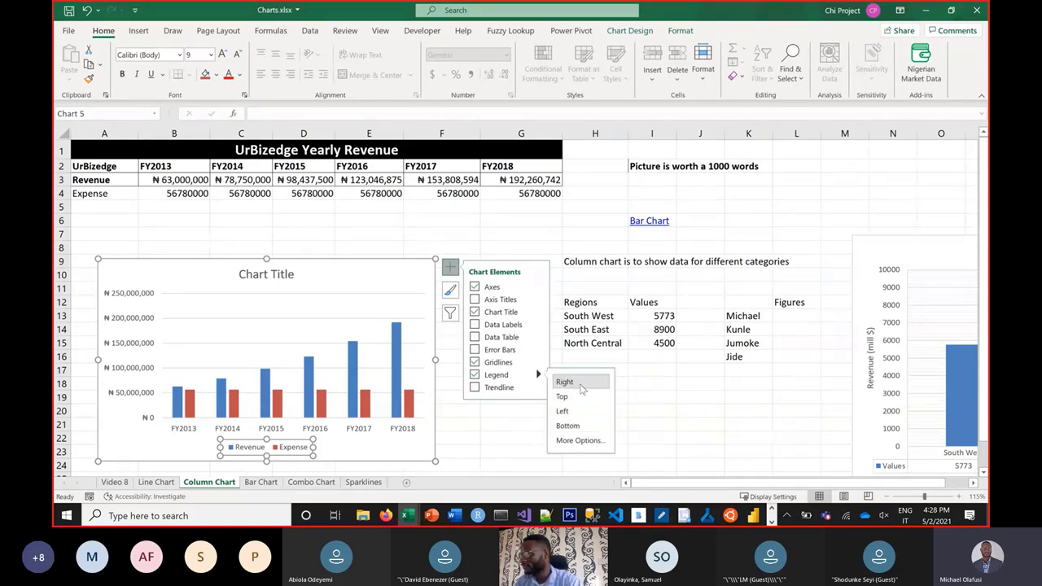
click(582, 389)
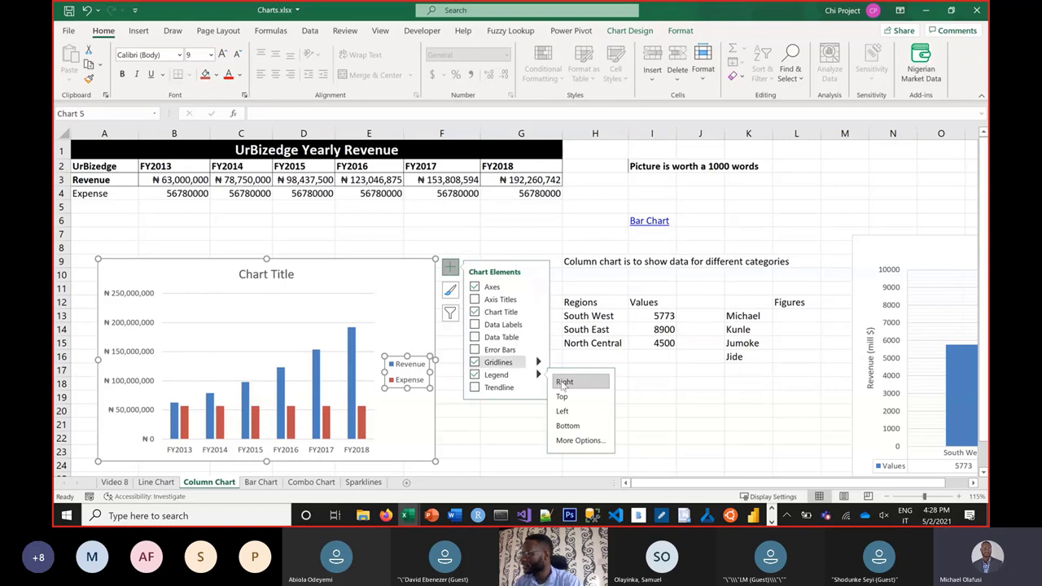
click(567, 425)
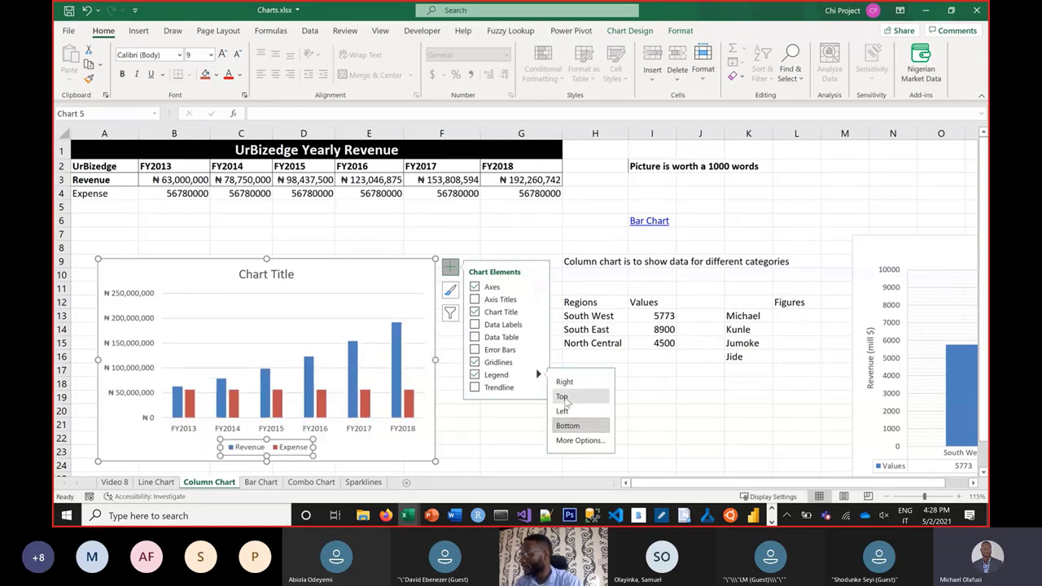
click(561, 397)
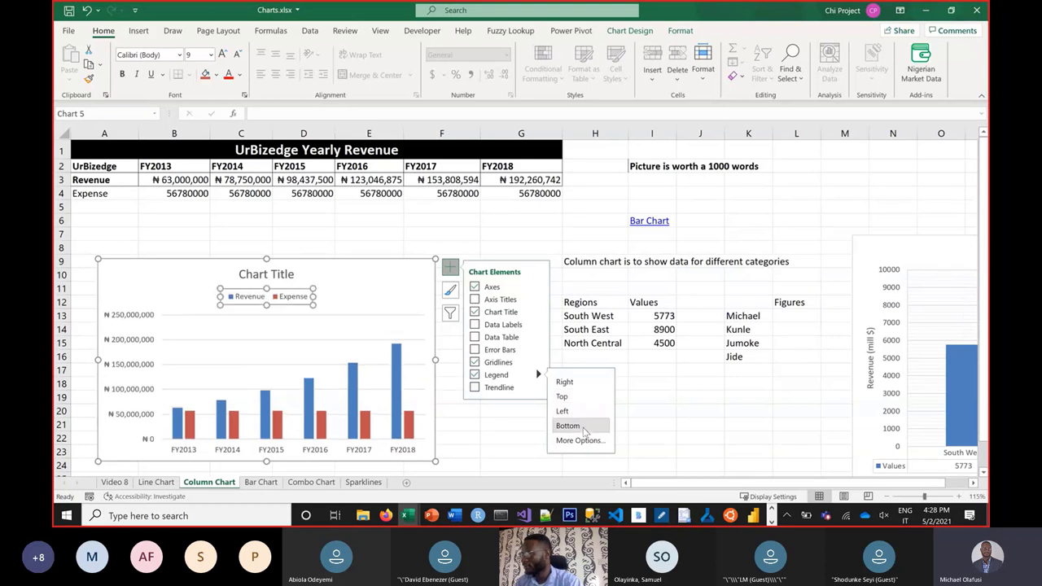
click(582, 428)
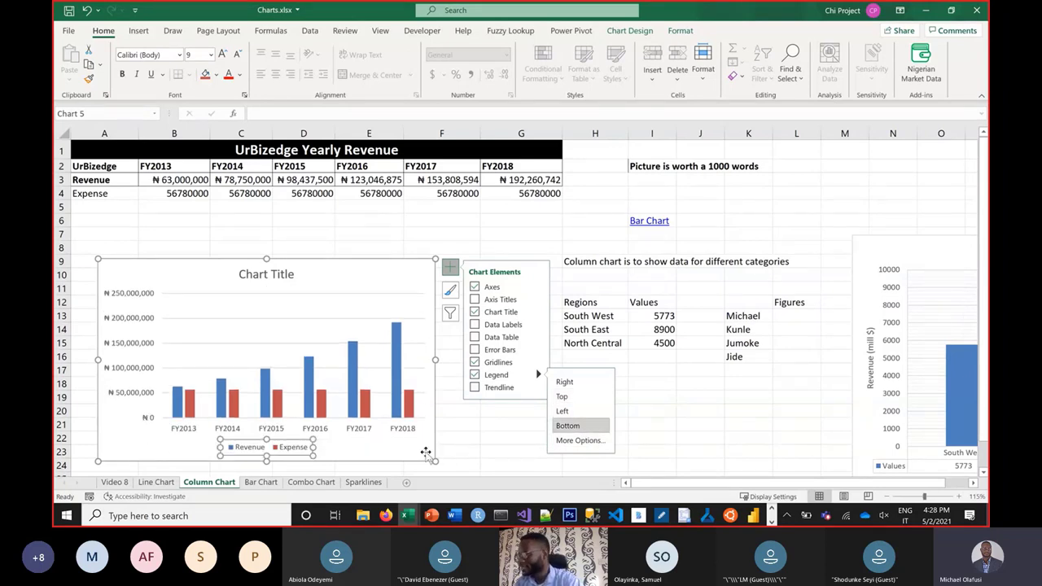
click(452, 438)
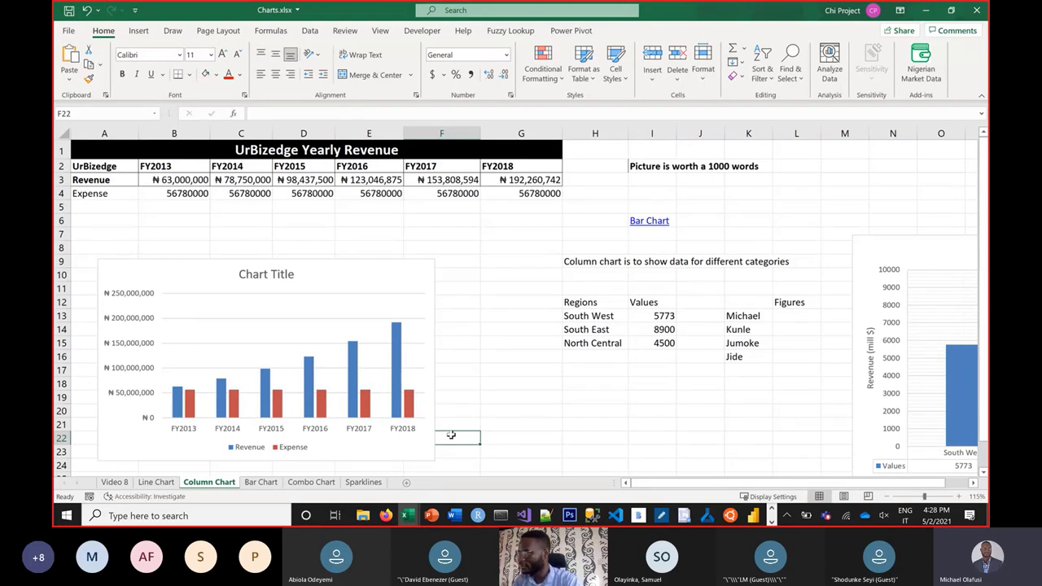
click(410, 279)
Step: Rearrange the charts, moving the Revenue and Expense chart aside and the UrBizedge chart up-left
drag(410, 279, 440, 245)
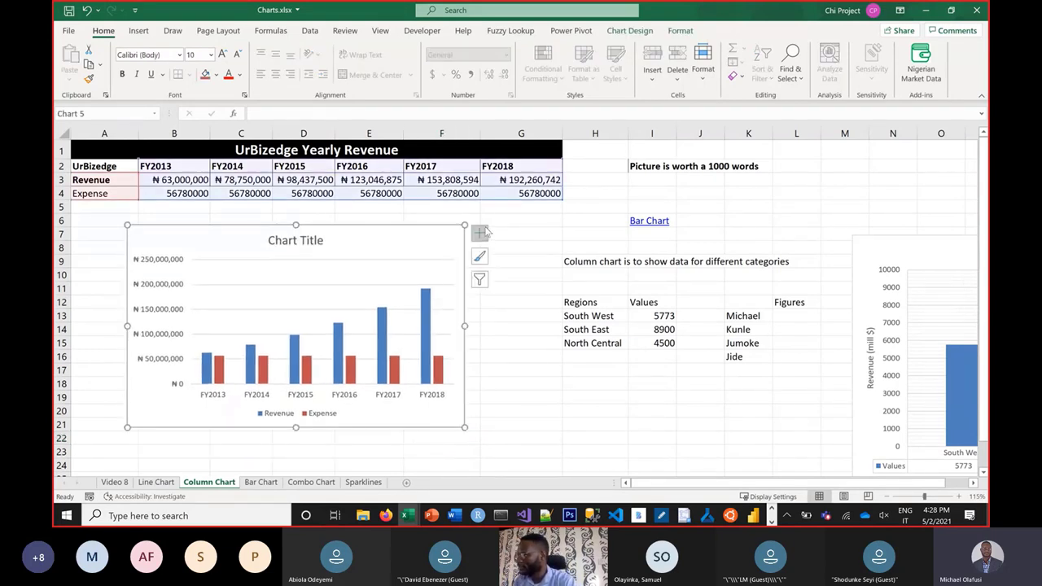
click(480, 233)
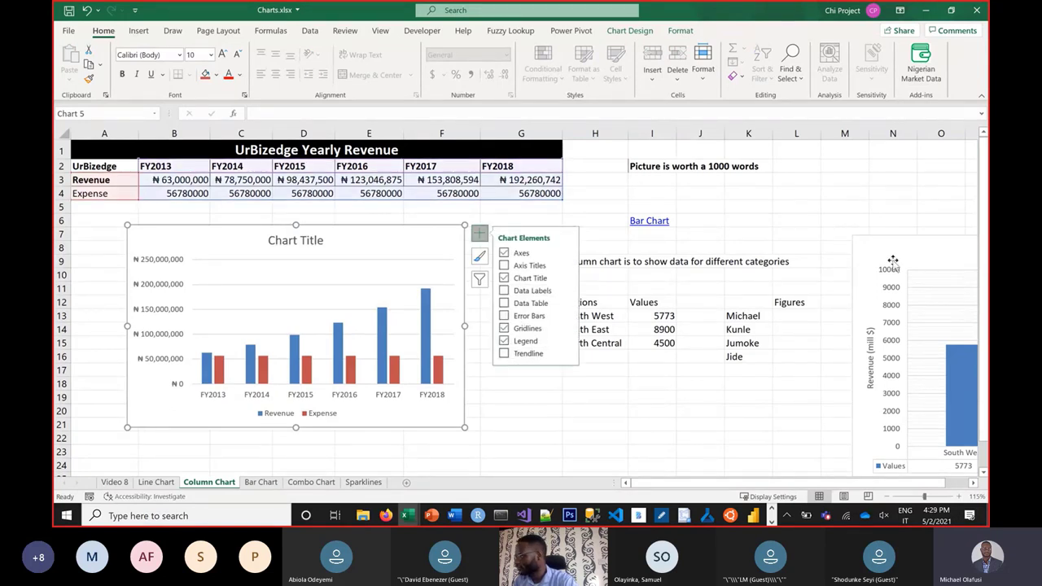
drag(892, 262, 265, 257)
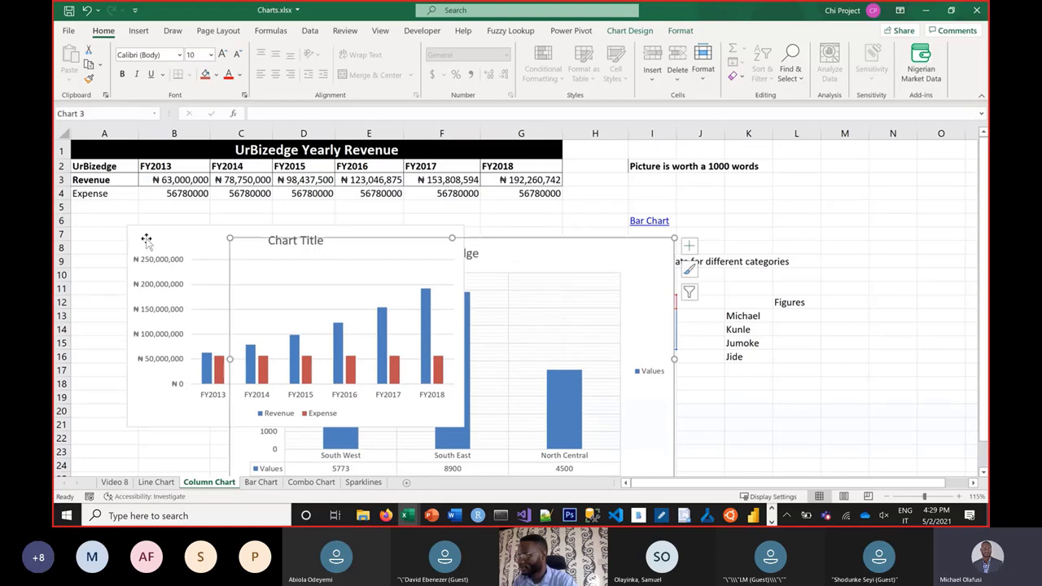
drag(139, 232, 957, 321)
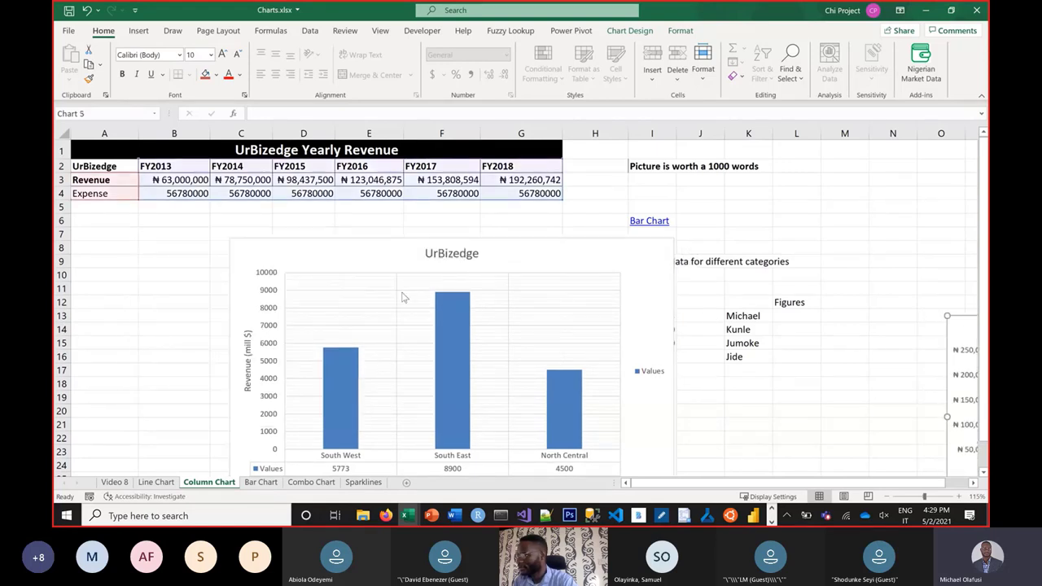
drag(258, 250, 163, 207)
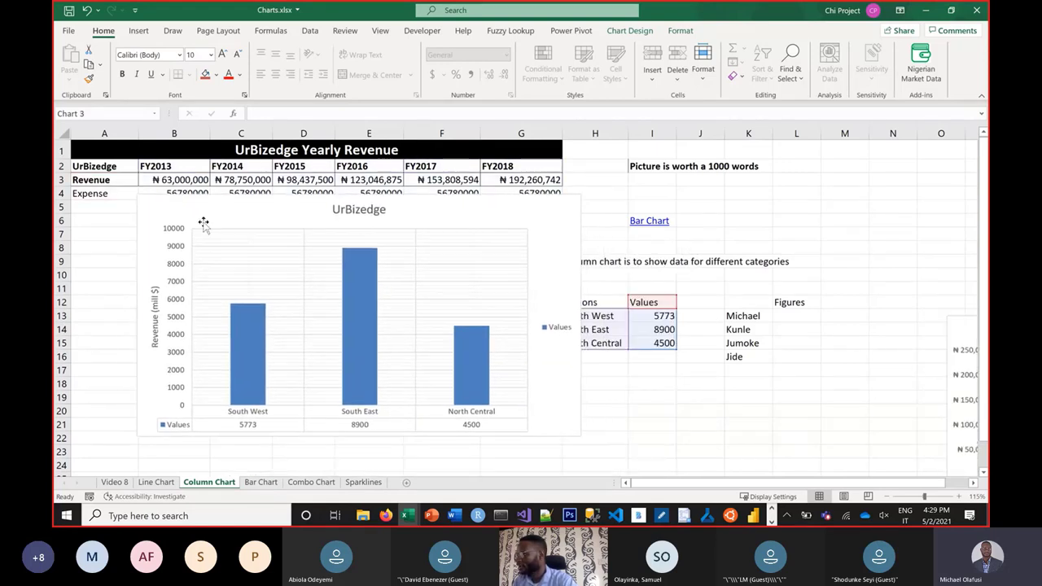
Step: Try a linear trendline on the UrBizedge chart, remove it, and drag the chart down to row 21
click(596, 202)
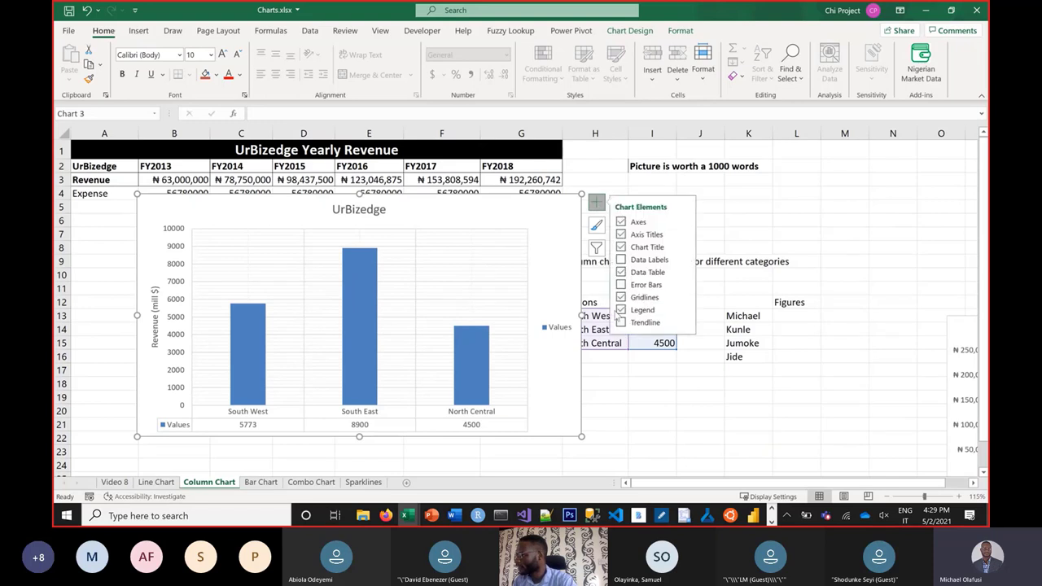
click(621, 323)
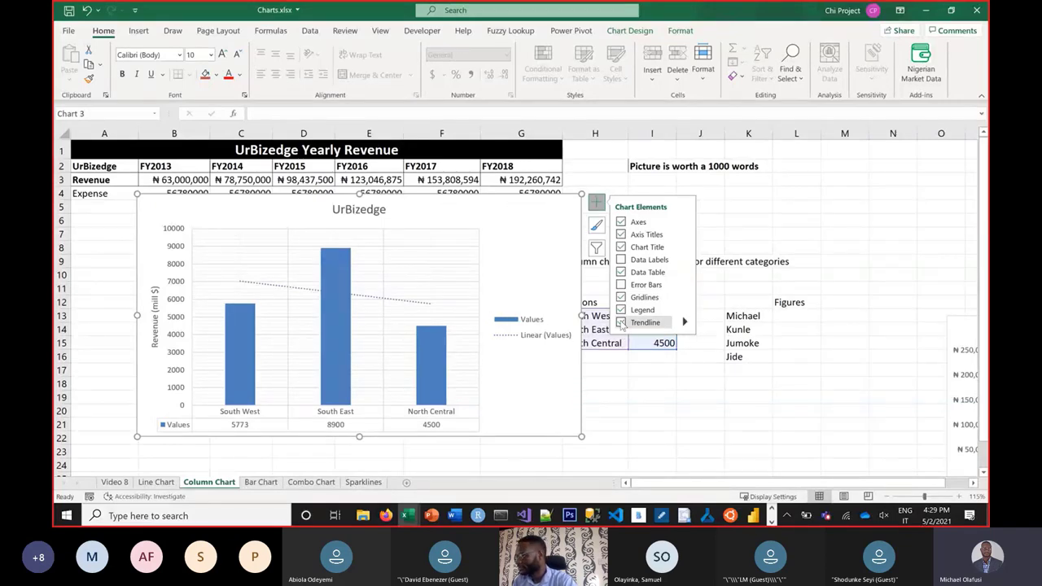
click(621, 322)
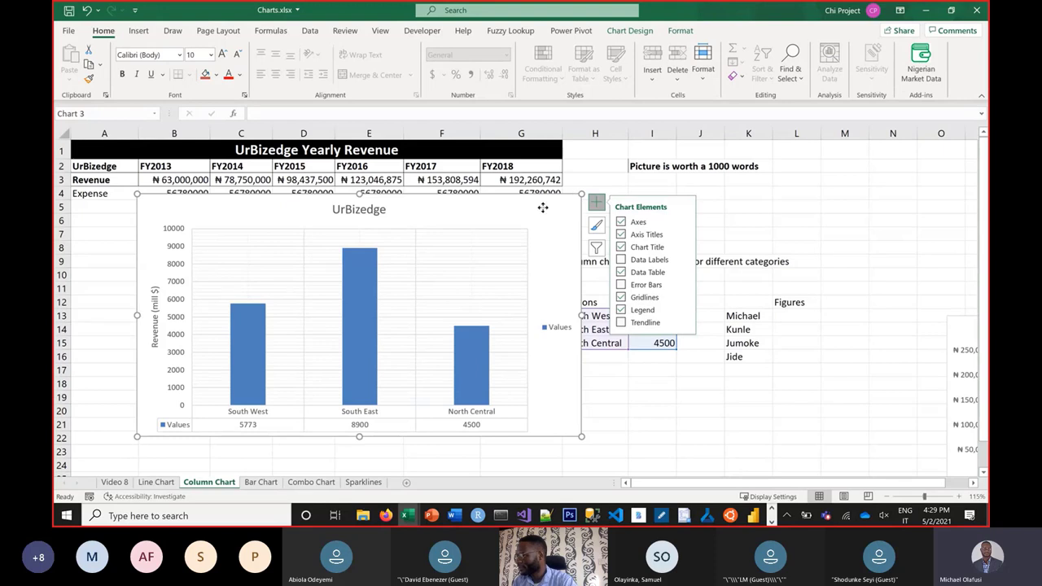
drag(542, 208, 566, 445)
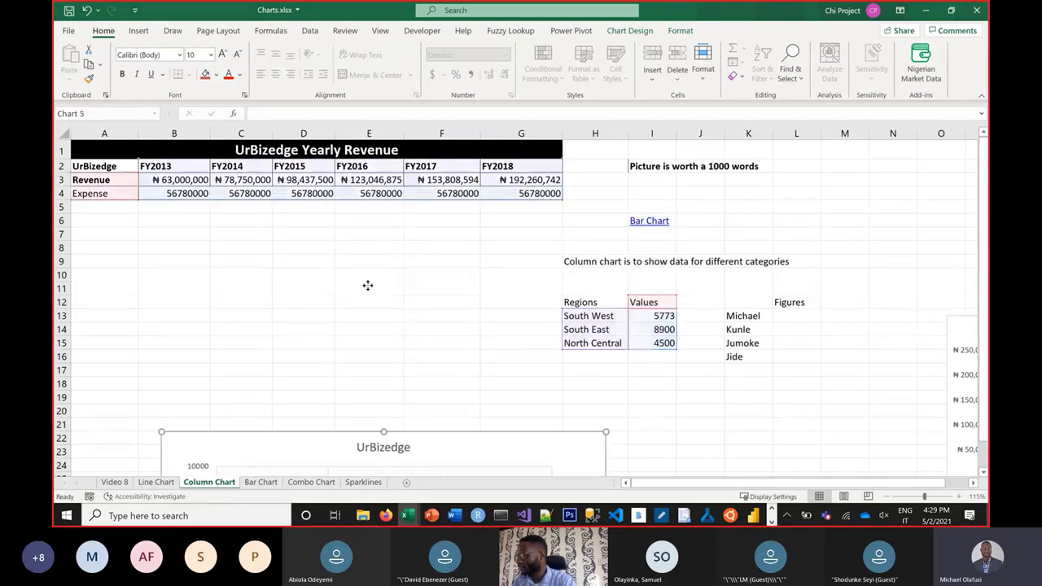
key(ctrl+z)
Step: Add a dotted 'Linear (Revenue)' trendline based on the Revenue series to the Revenue and Expense chart
click(310, 268)
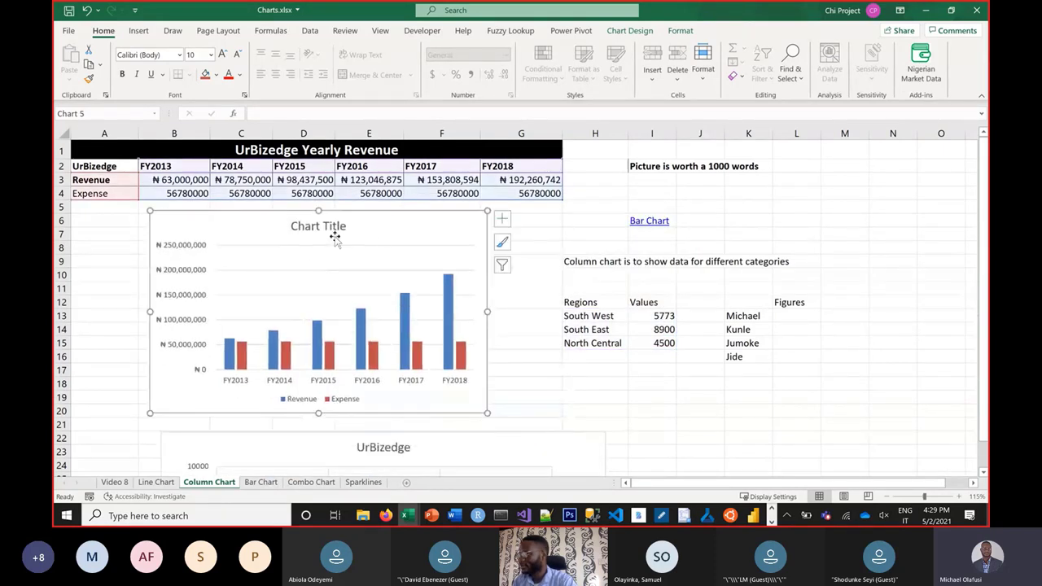
click(503, 220)
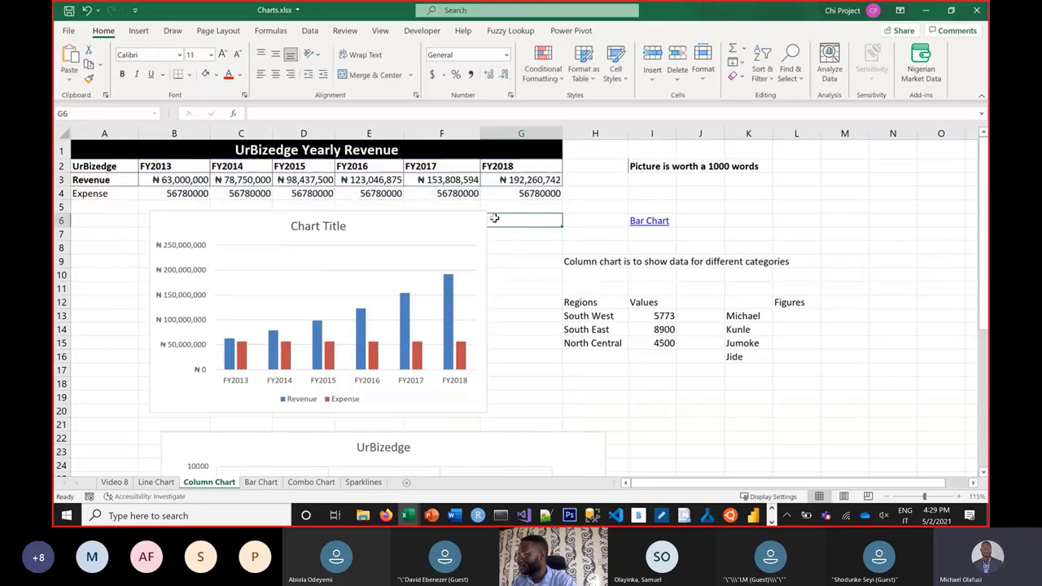
click(428, 234)
click(503, 218)
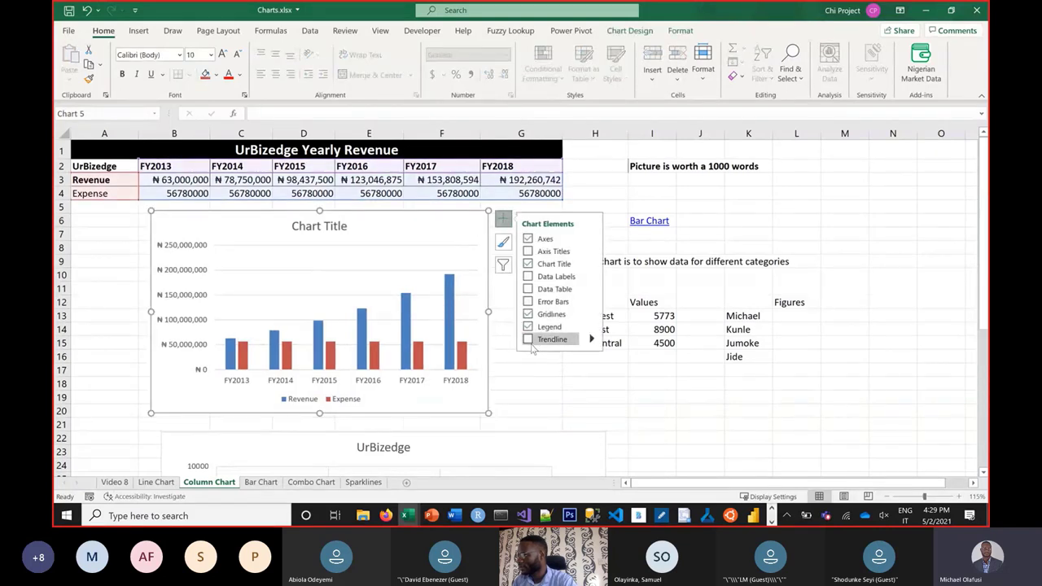
click(529, 342)
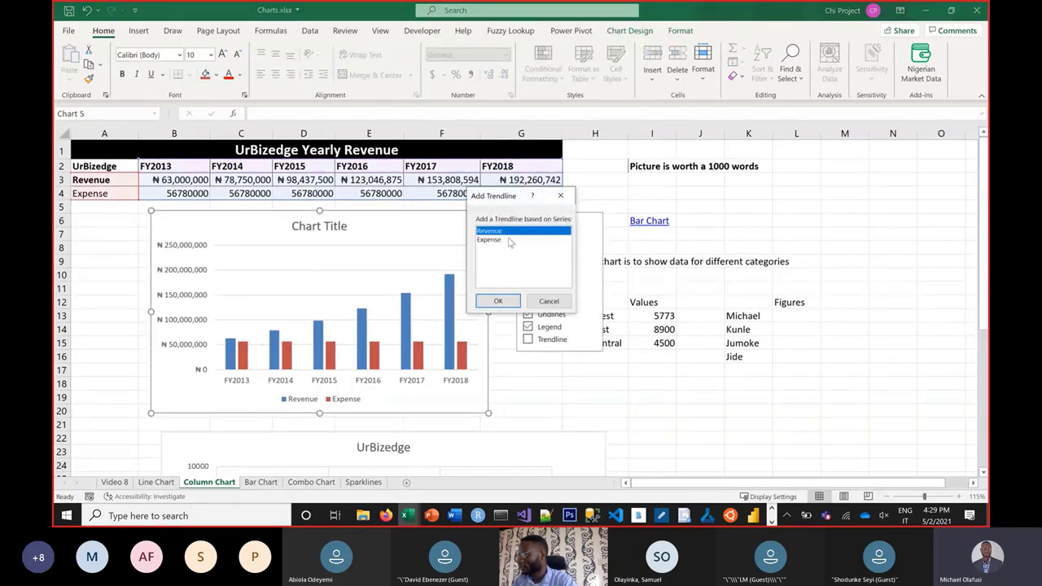
click(502, 303)
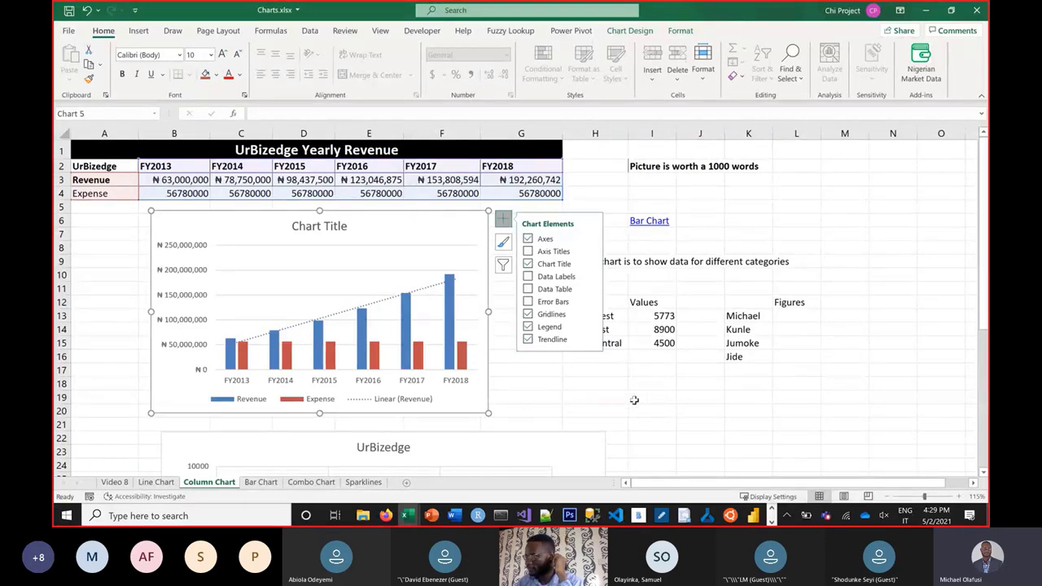
Step: Select the Revenue and Expense chart and shift it slightly left beneath the UrBizedge table
click(612, 412)
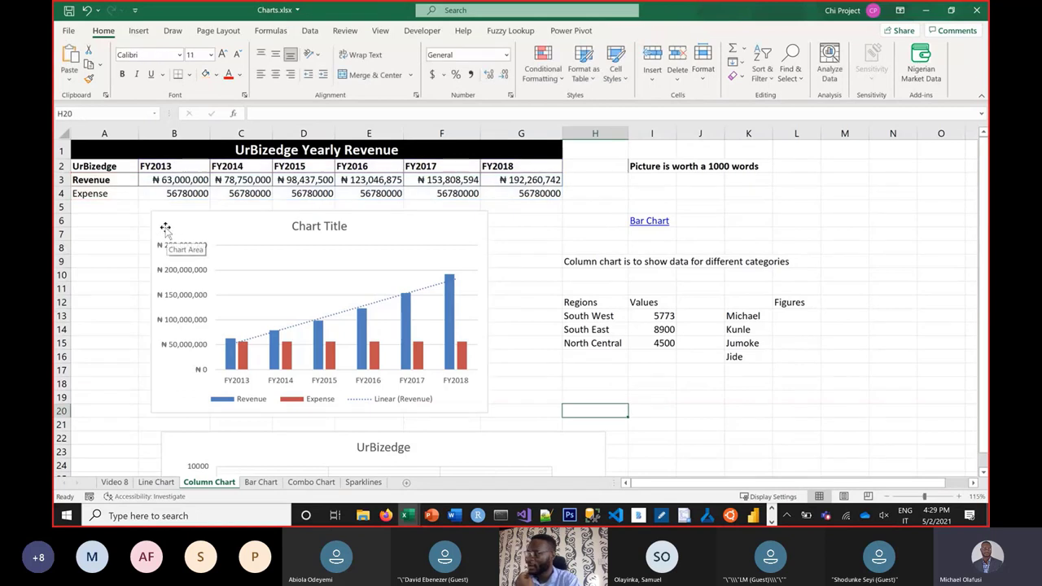
click(477, 217)
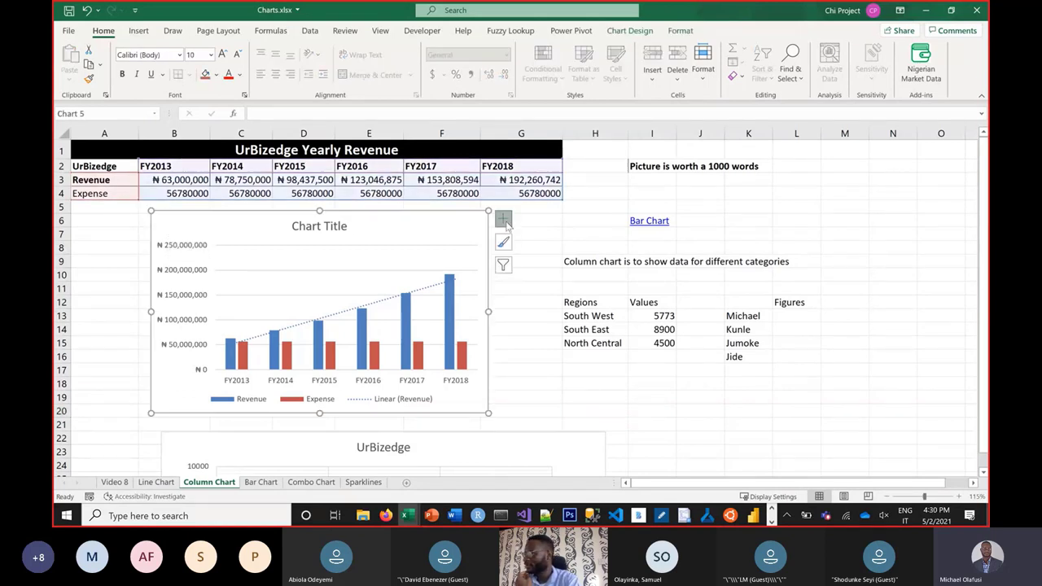
click(503, 221)
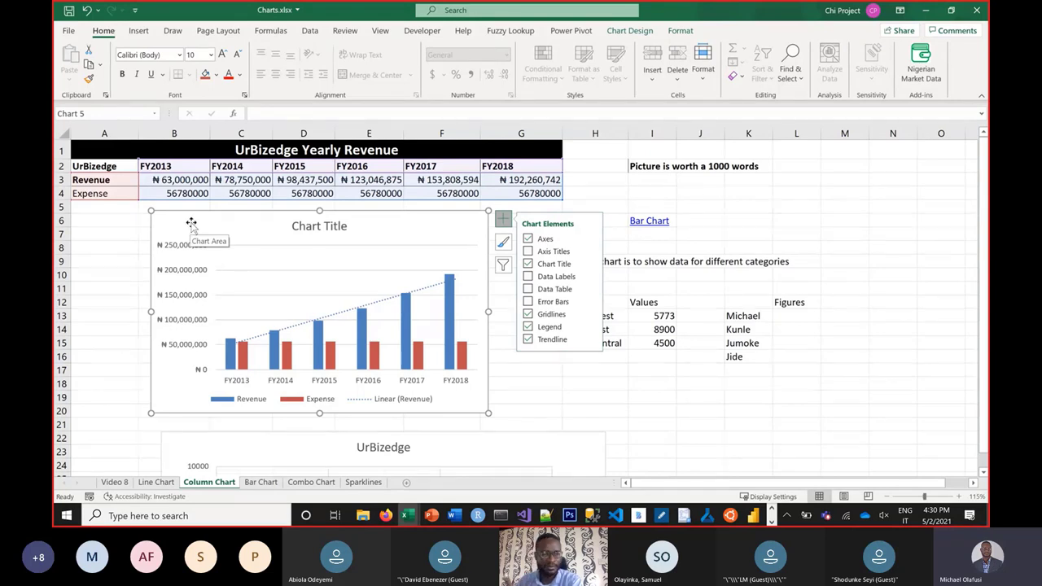
mouse_move(166, 222)
mouse_down()
mouse_move(258, 253)
mouse_move(679, 228)
mouse_move(727, 195)
mouse_move(296, 235)
mouse_move(125, 222)
mouse_up()
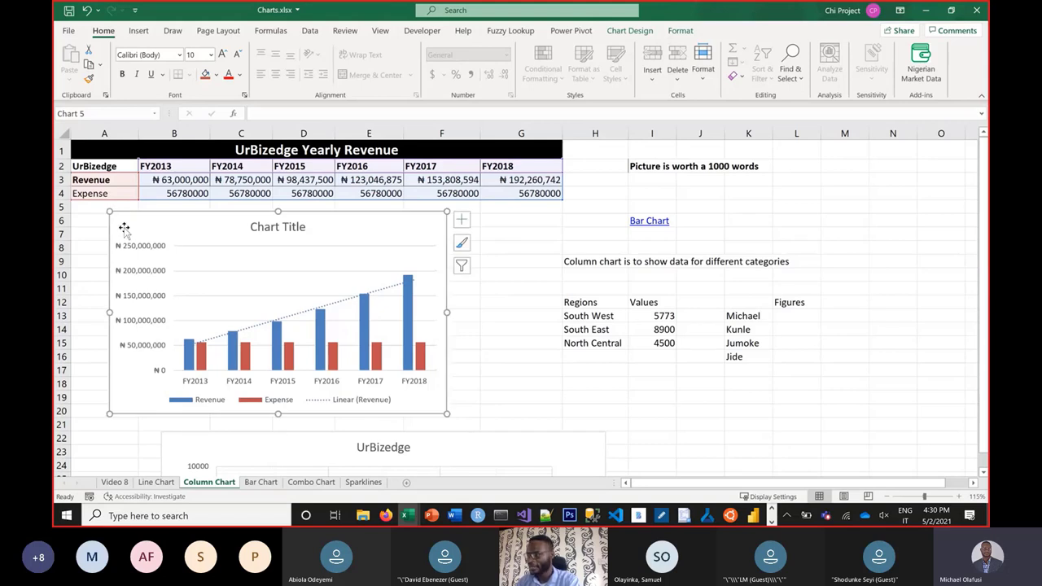
Step: Reposition the Revenue and Expense chart over columns I–N
drag(165, 230, 639, 236)
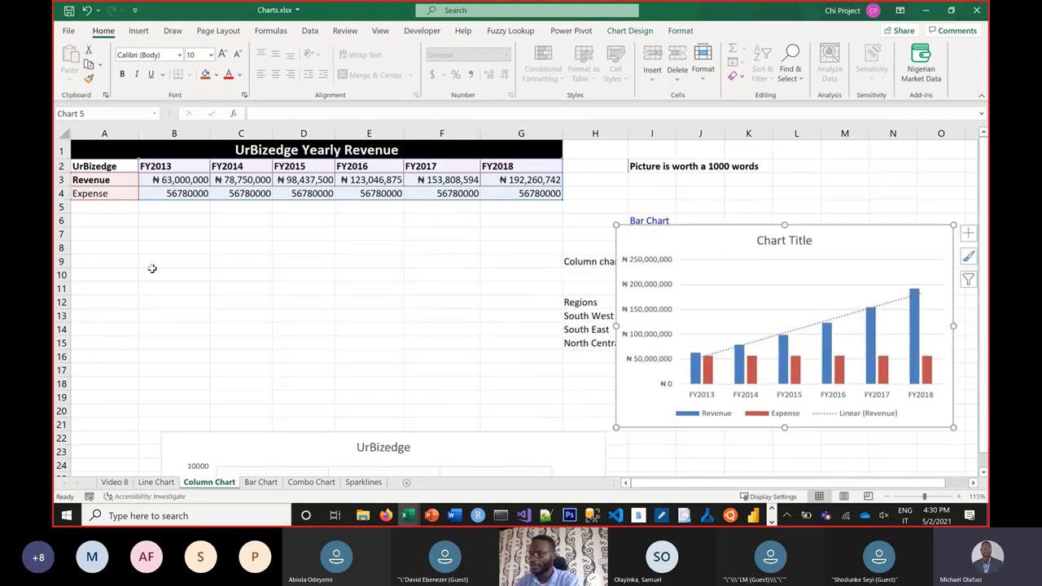
click(145, 274)
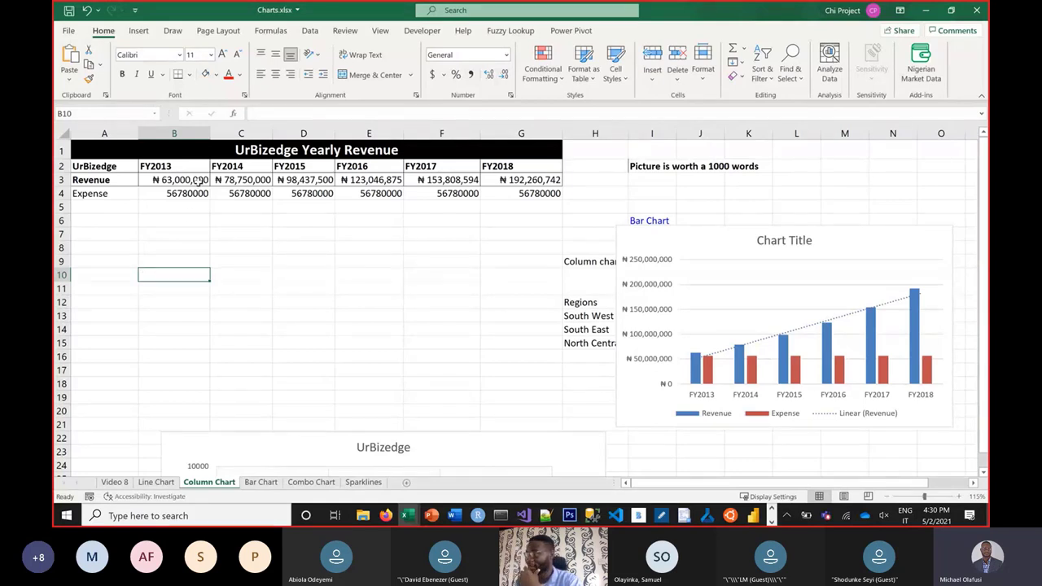
drag(108, 166, 303, 180)
click(302, 315)
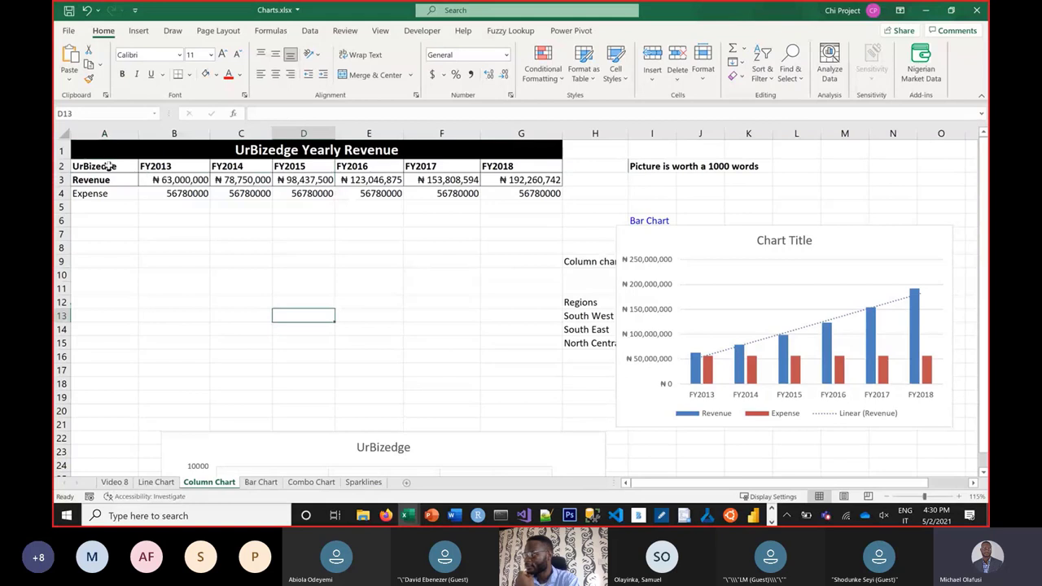
Step: Rename row labels A3 and A4 to Nigeria and South Africa, then select A2:G4
click(108, 180)
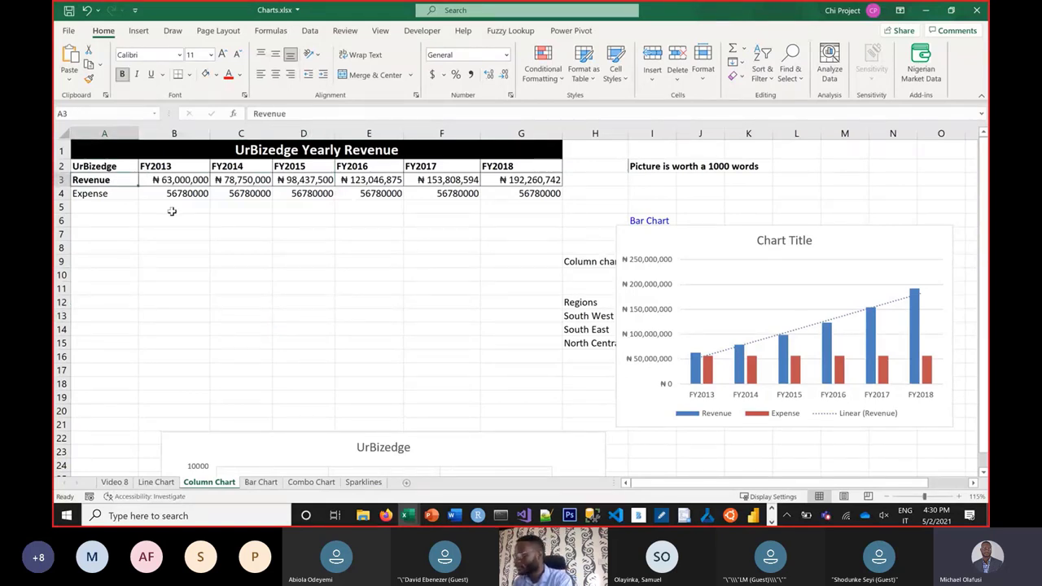
text(Nigeria)
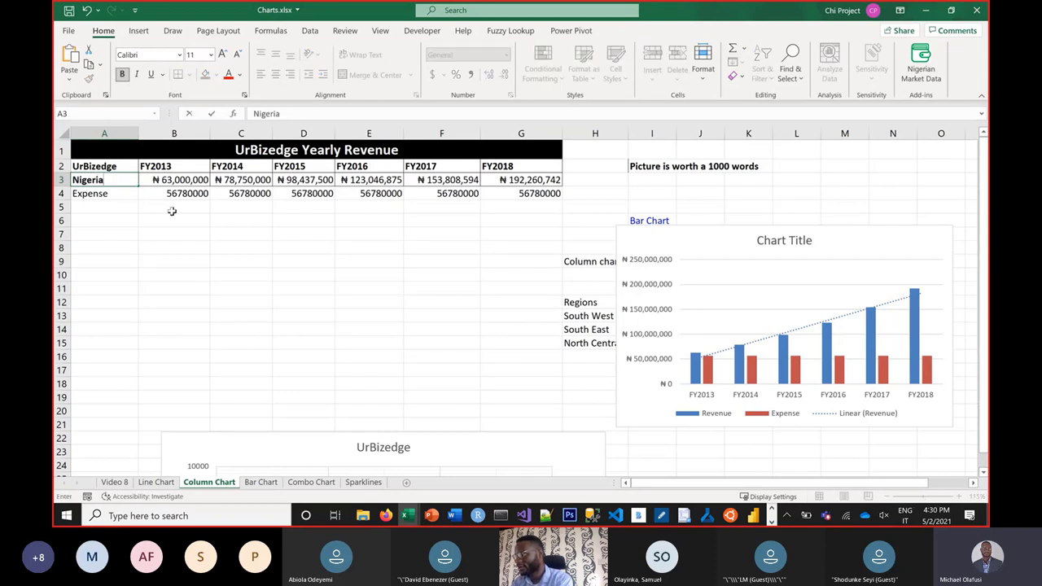
key(Return)
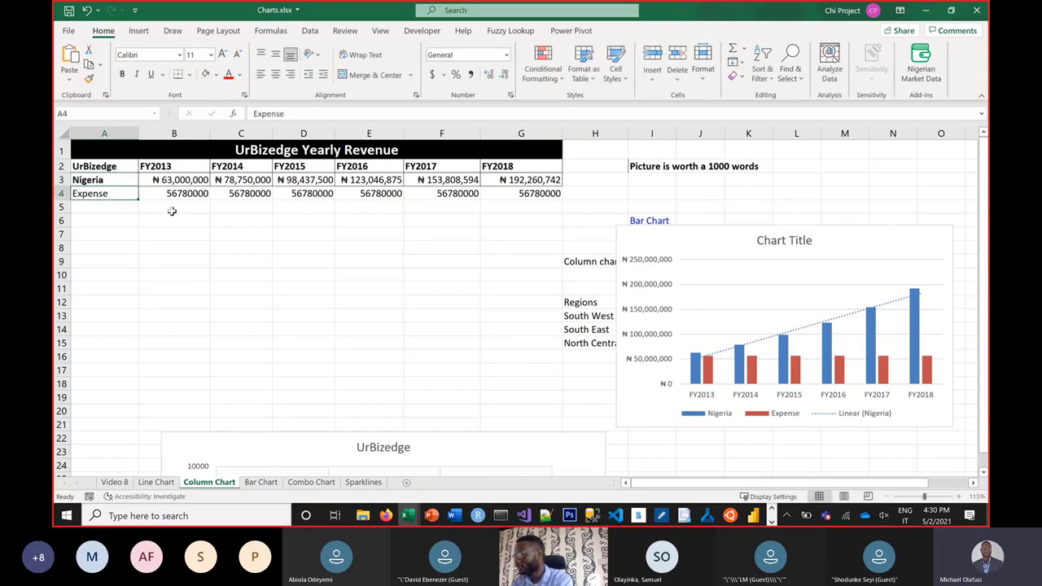
text(South AFruc)
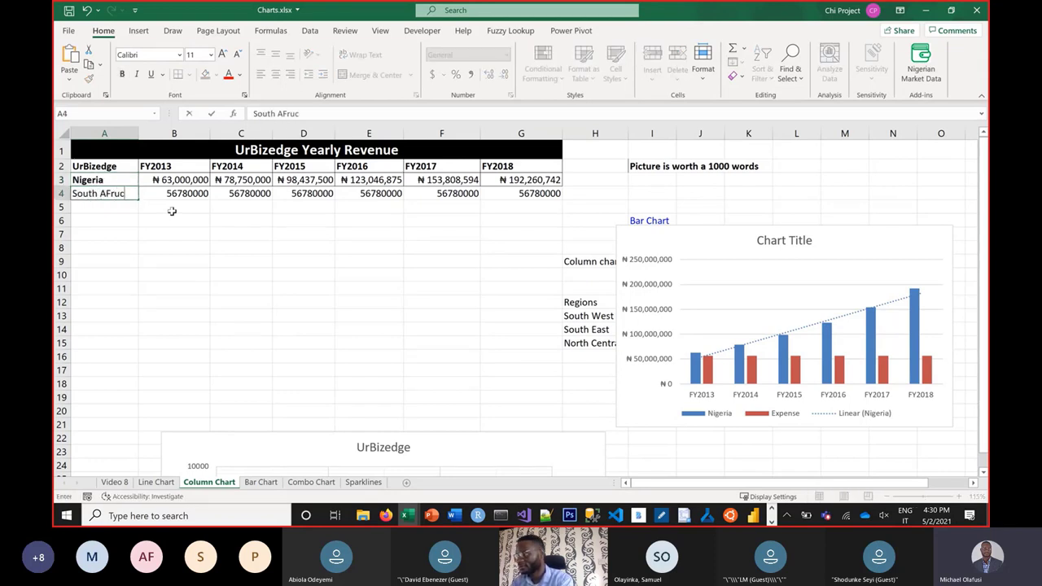
key(BackSpace)
key(BackSpace)
key(BackSpace)
text(ca)
key(Return)
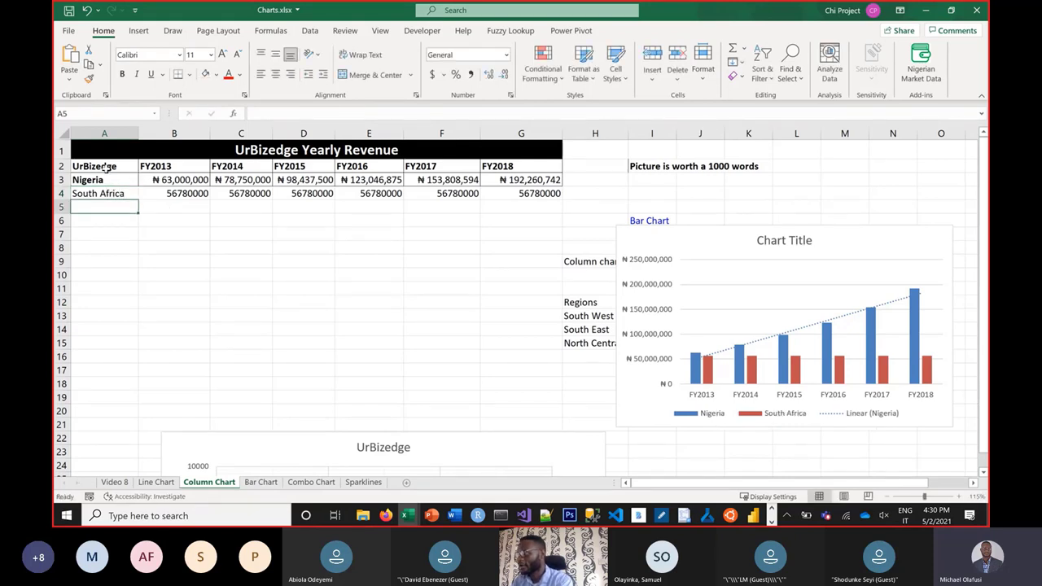
drag(108, 167, 530, 196)
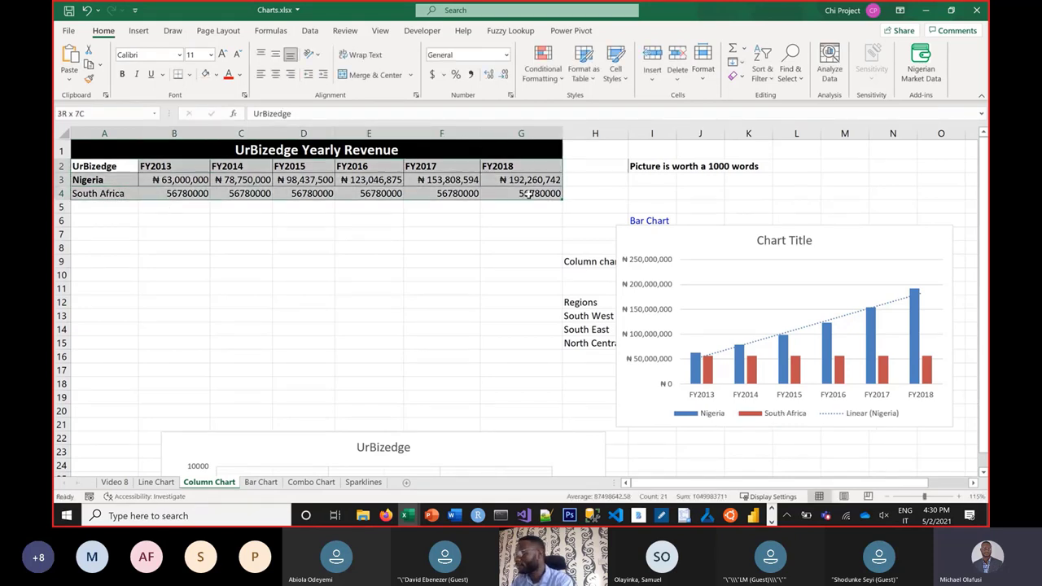
Step: Delete the Nigeria and South Africa column chart
click(647, 238)
key(Delete)
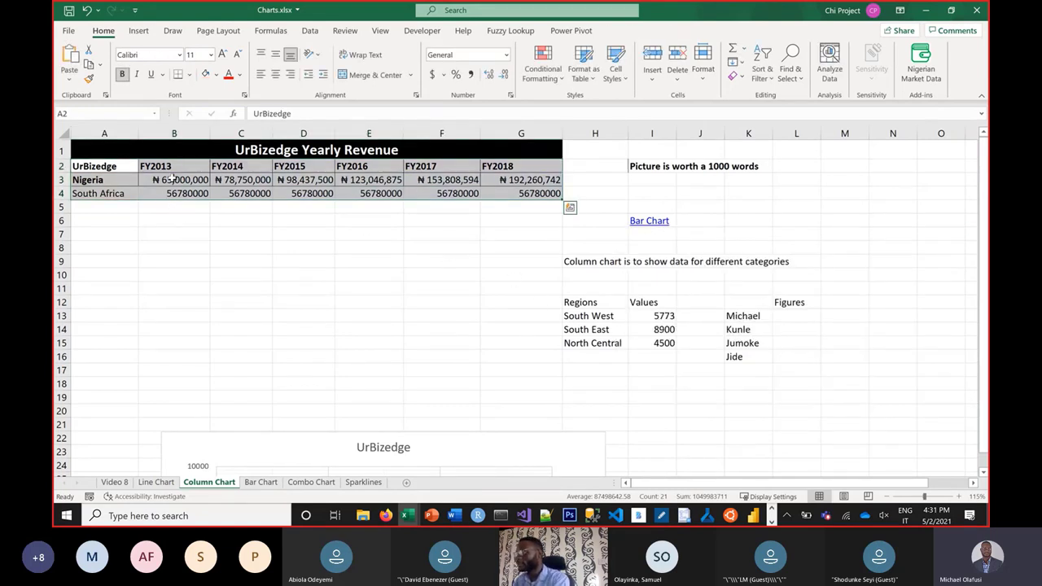
click(570, 207)
Step: Browse the Column/Bar and Line/Area chart type lists on the Insert tab without inserting anything
click(139, 31)
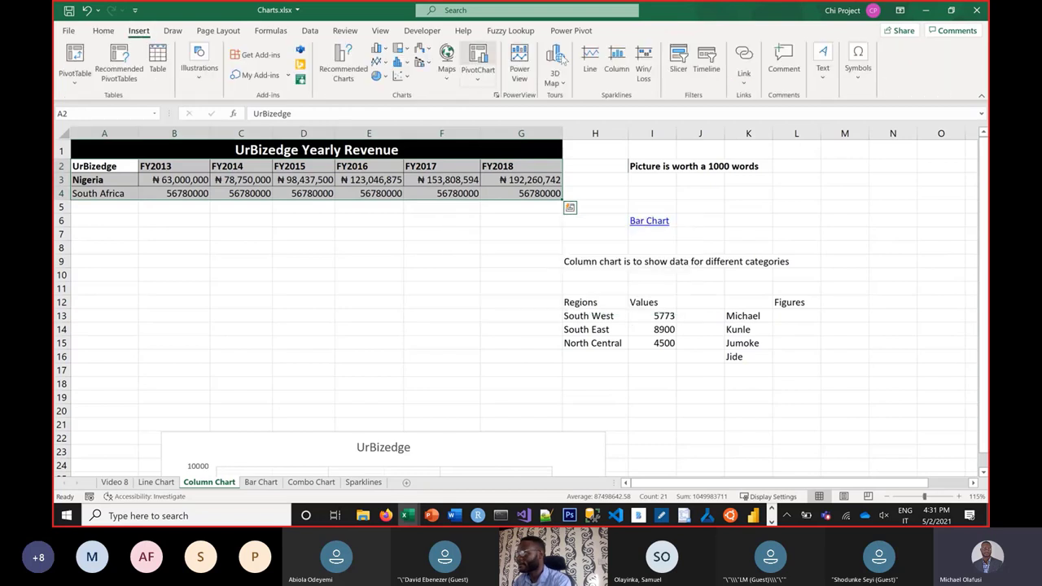
click(389, 49)
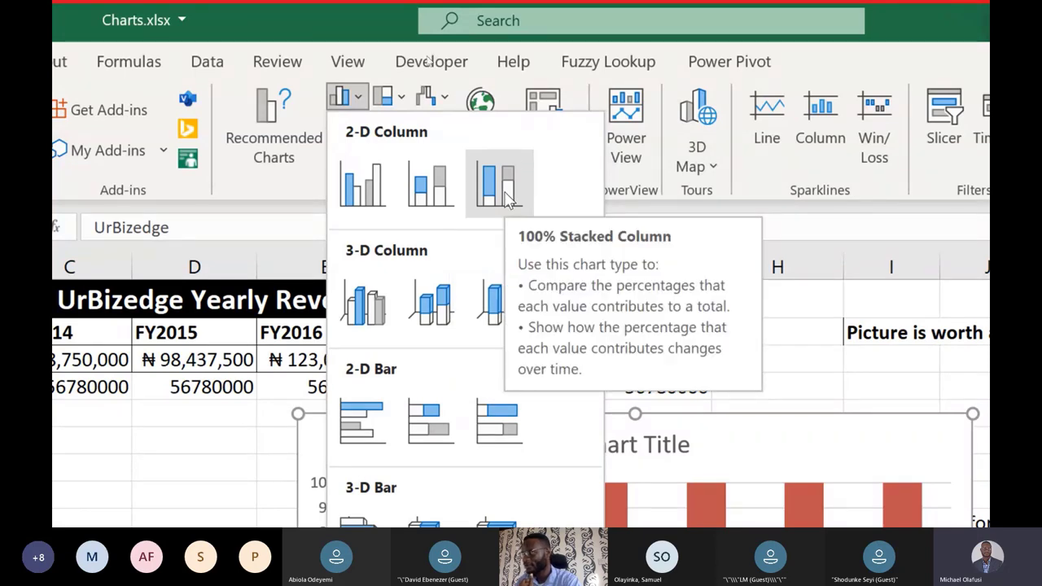
click(395, 18)
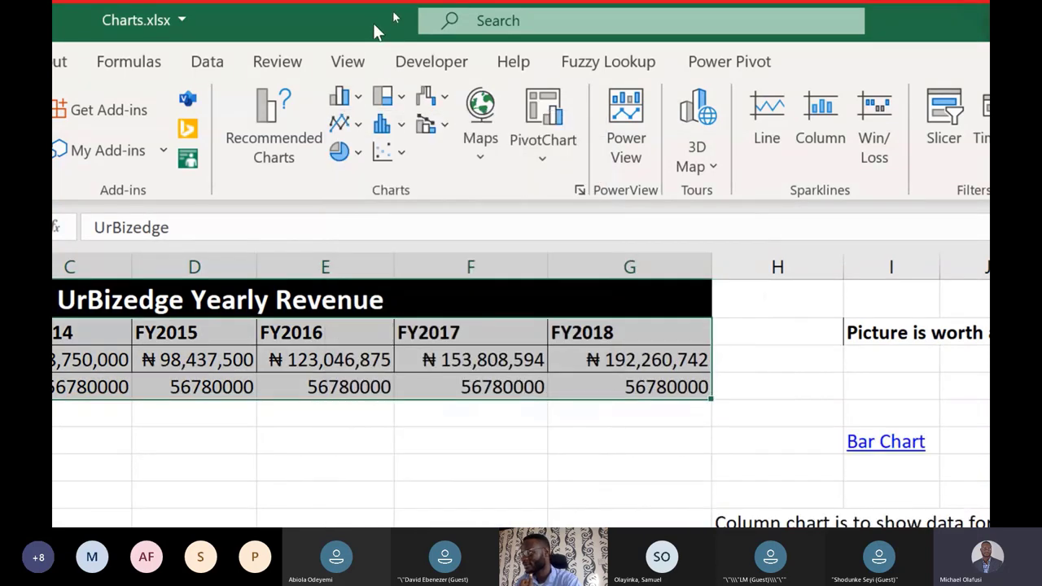
click(358, 124)
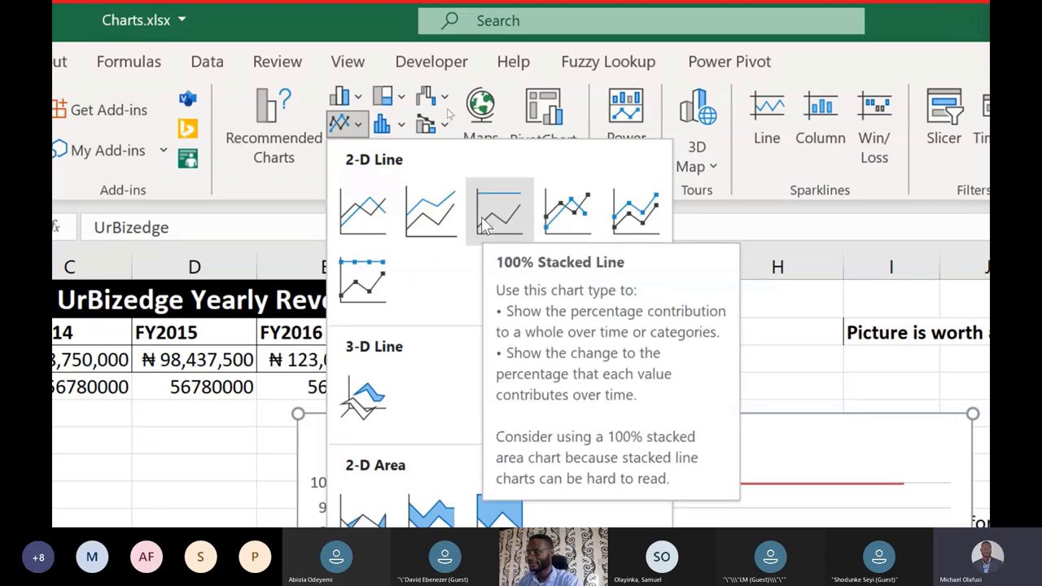
click(283, 35)
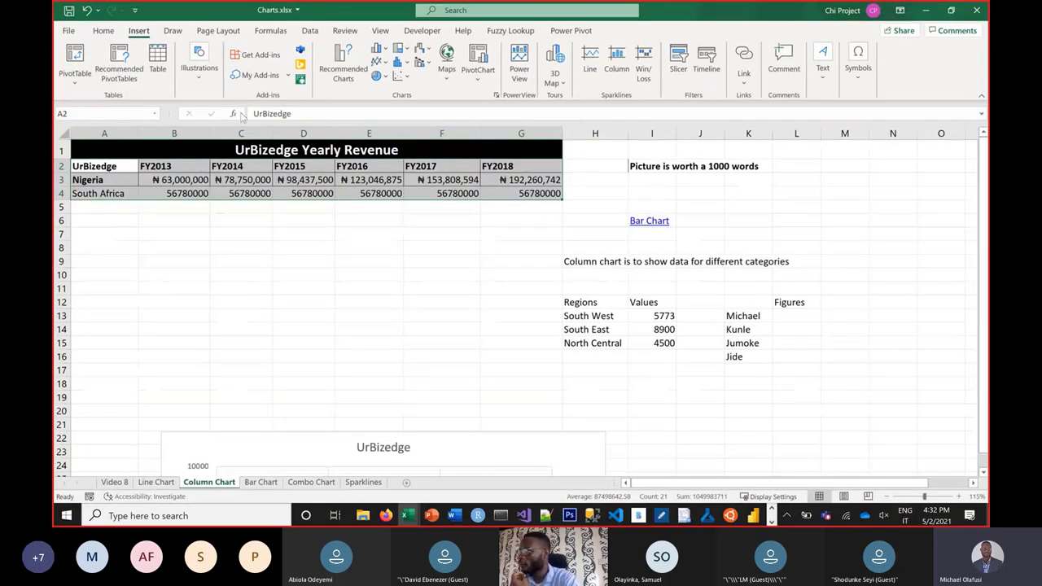
Step: Insert a 2-D clustered column chart of the revenue and place it under the table
click(379, 49)
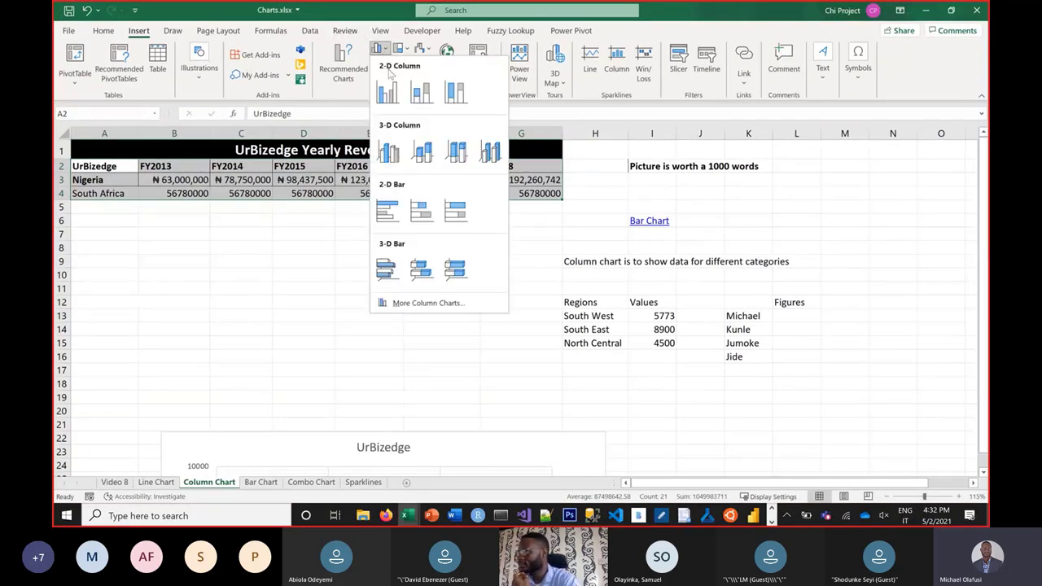
click(387, 95)
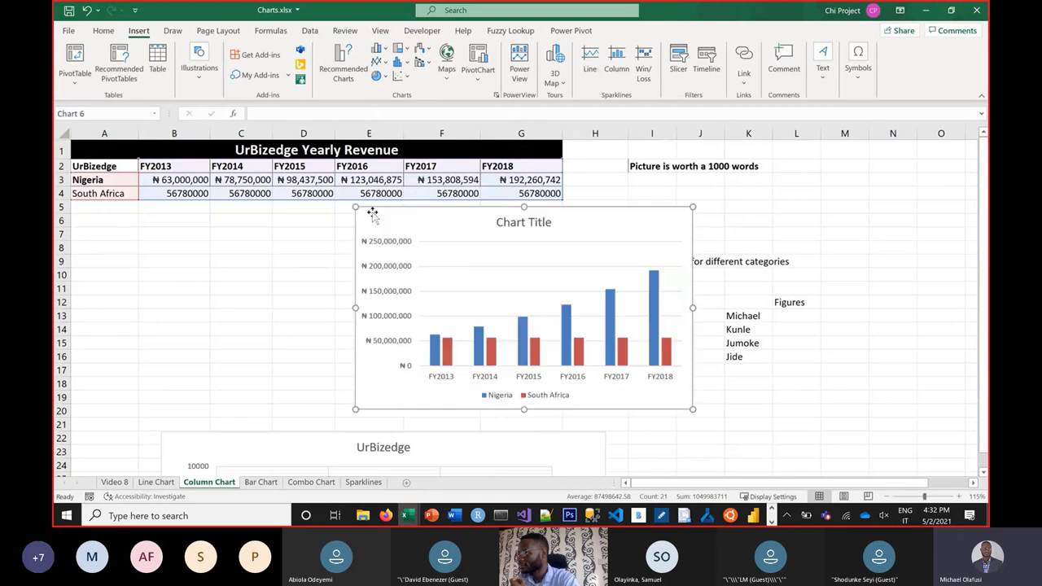
drag(295, 230, 98, 238)
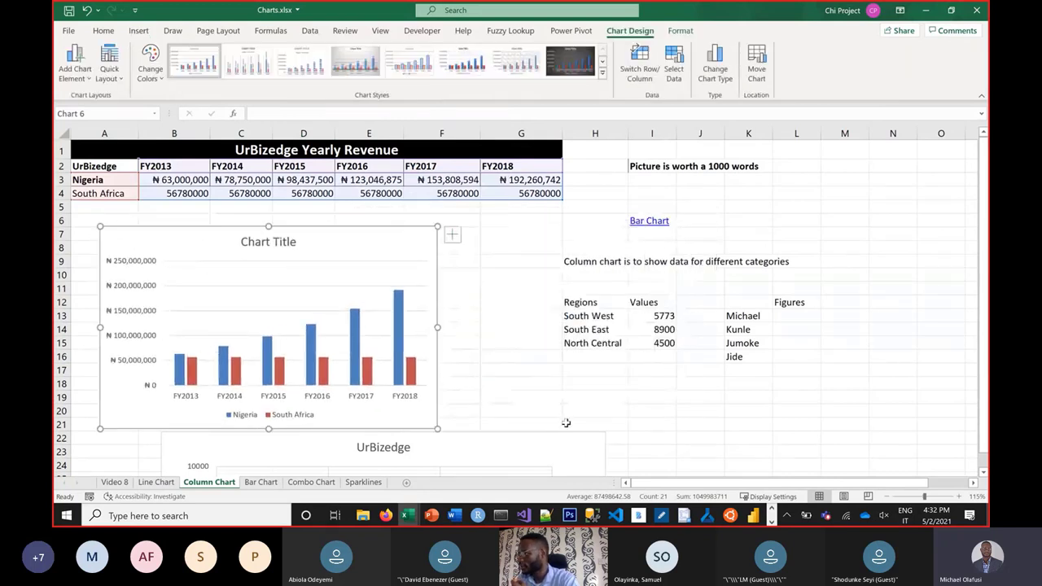
Step: Move the older UrBizedge chart further down the sheet
scroll(547, 433, down, 5)
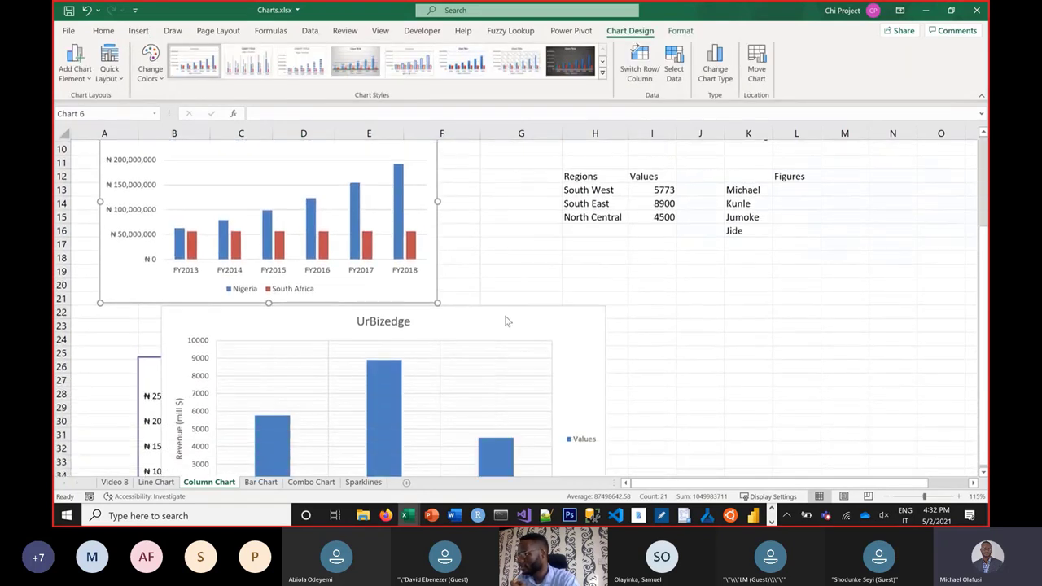
click(503, 432)
drag(472, 231, 501, 477)
click(514, 286)
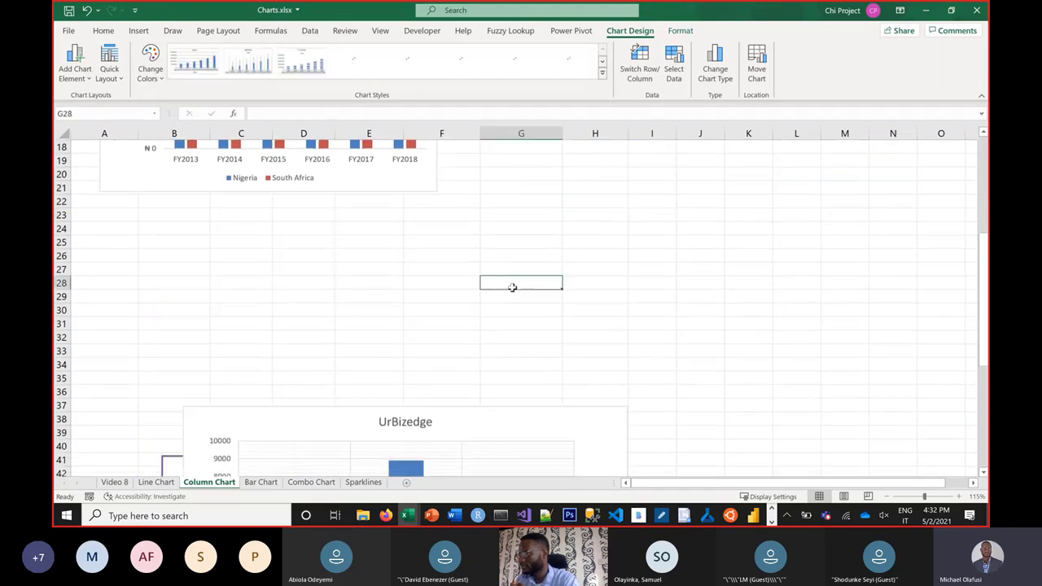
scroll(512, 285, up, 5)
Step: Title the new chart 'Clustered', then select the revenue table A2:G4
click(271, 242)
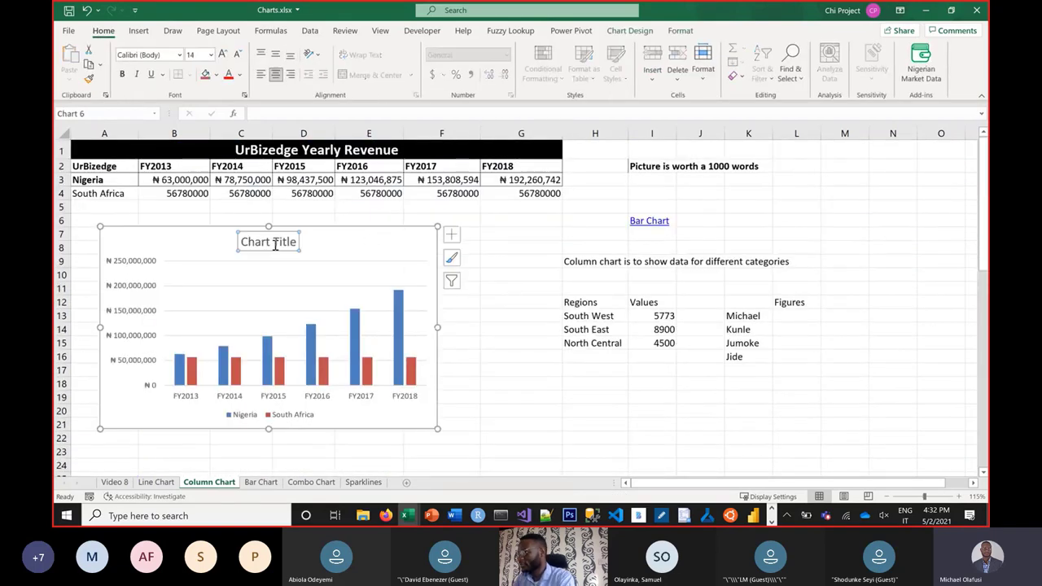
triple_click(274, 244)
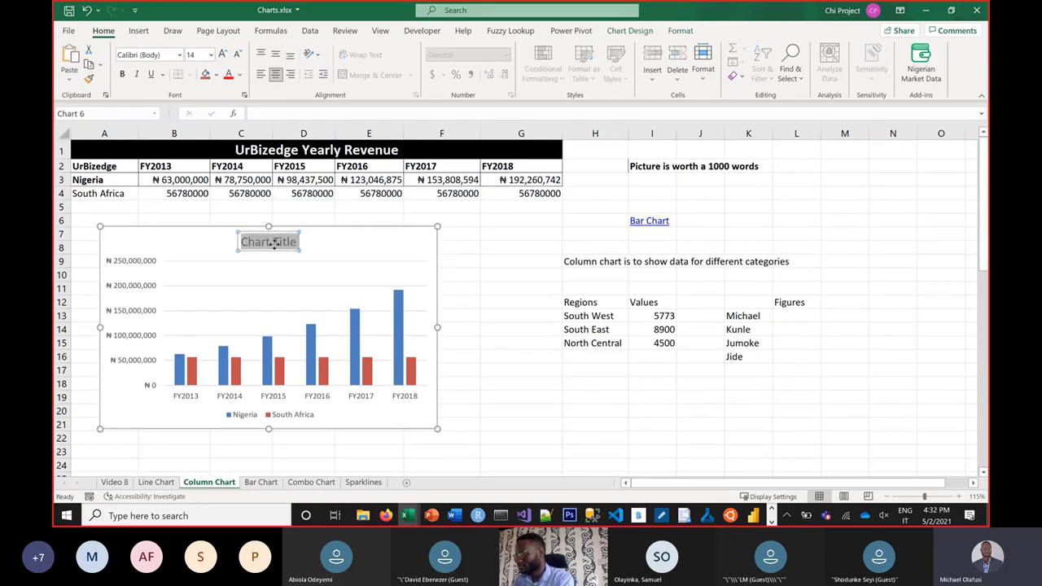
text(Clustere)
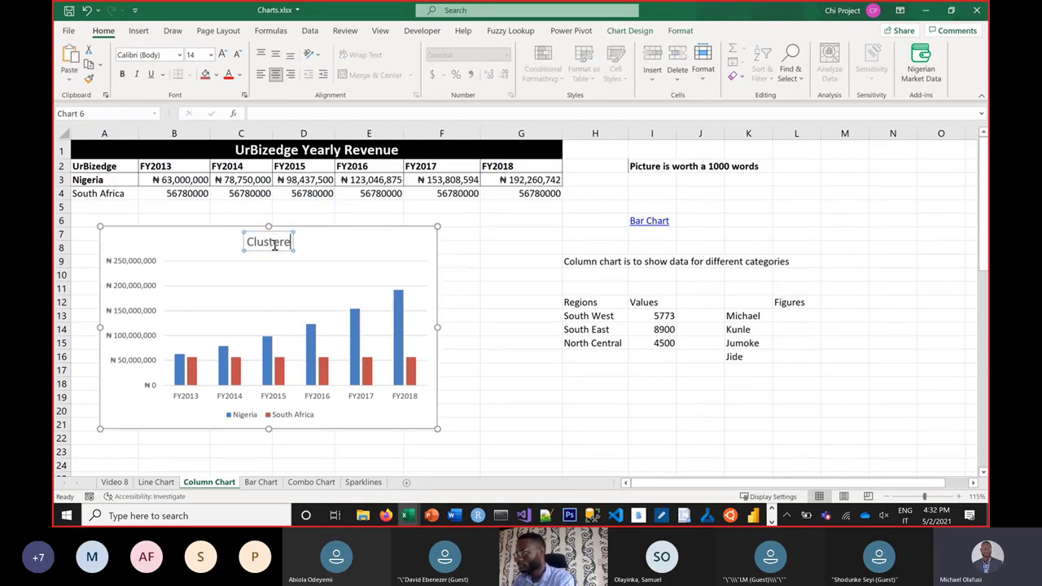
text(d)
click(453, 208)
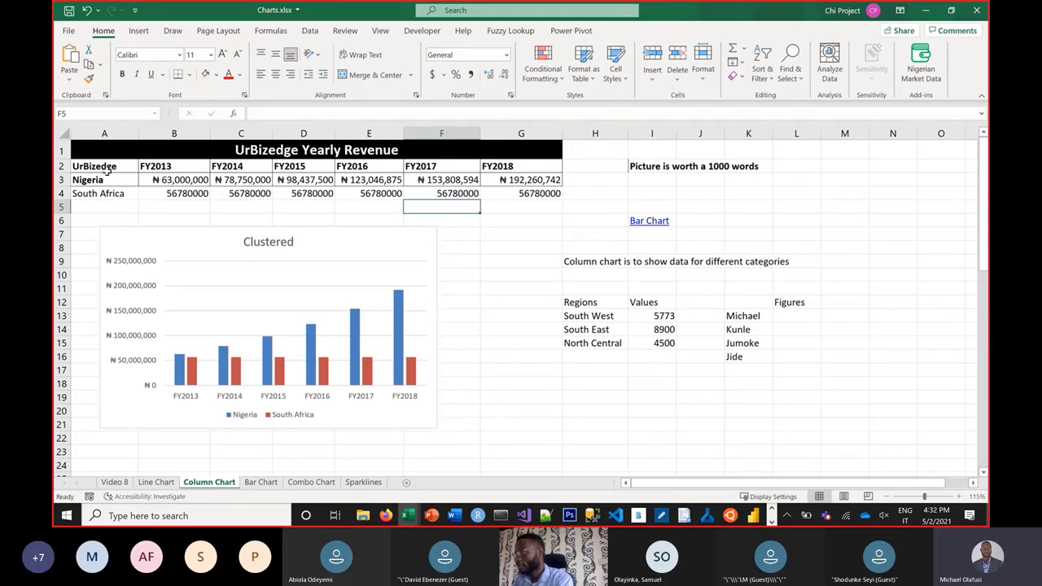
drag(107, 169, 542, 193)
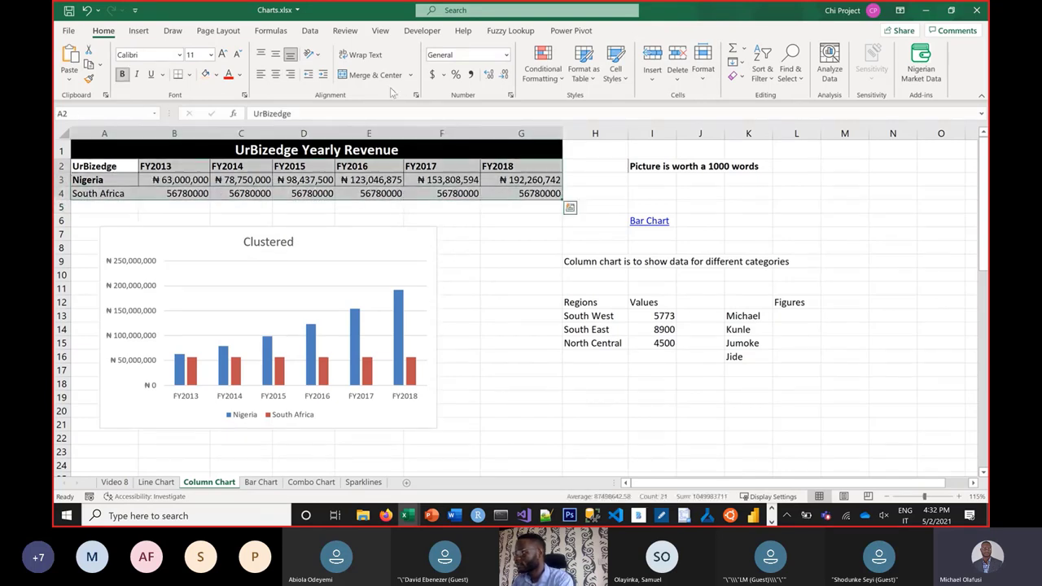
Step: Insert a stacked column chart of the revenue and place it beside the Clustered chart
click(138, 30)
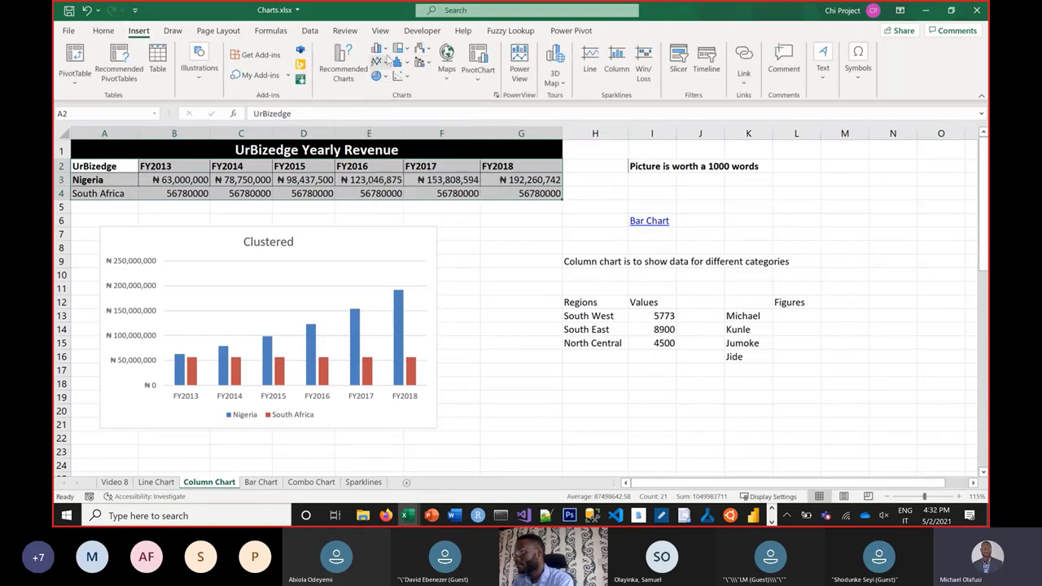
click(378, 49)
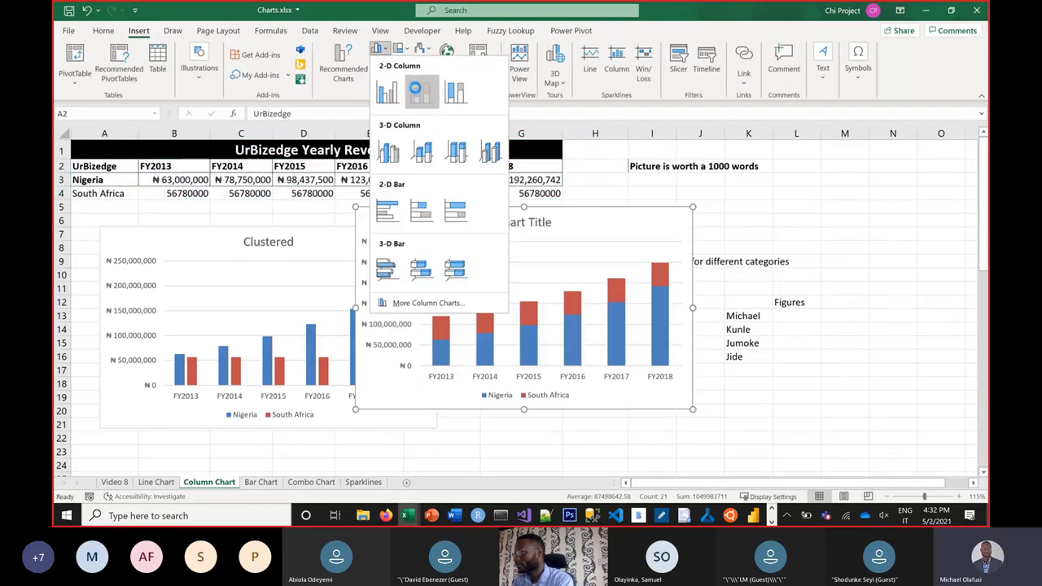
click(421, 91)
drag(375, 216, 458, 239)
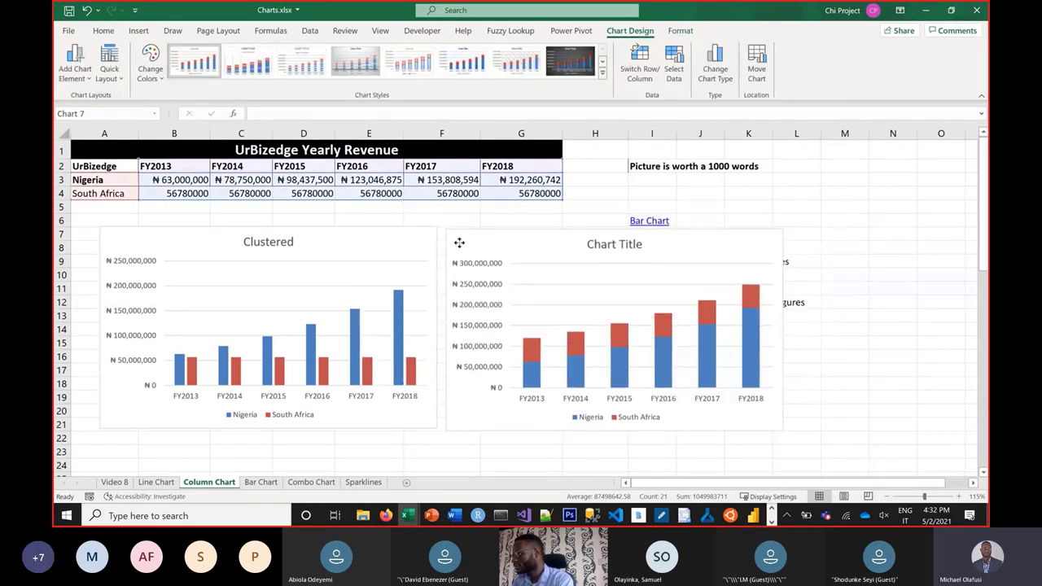
Step: Title the new chart 'Stacked', then reselect the revenue table A2:G4
click(591, 245)
click(598, 245)
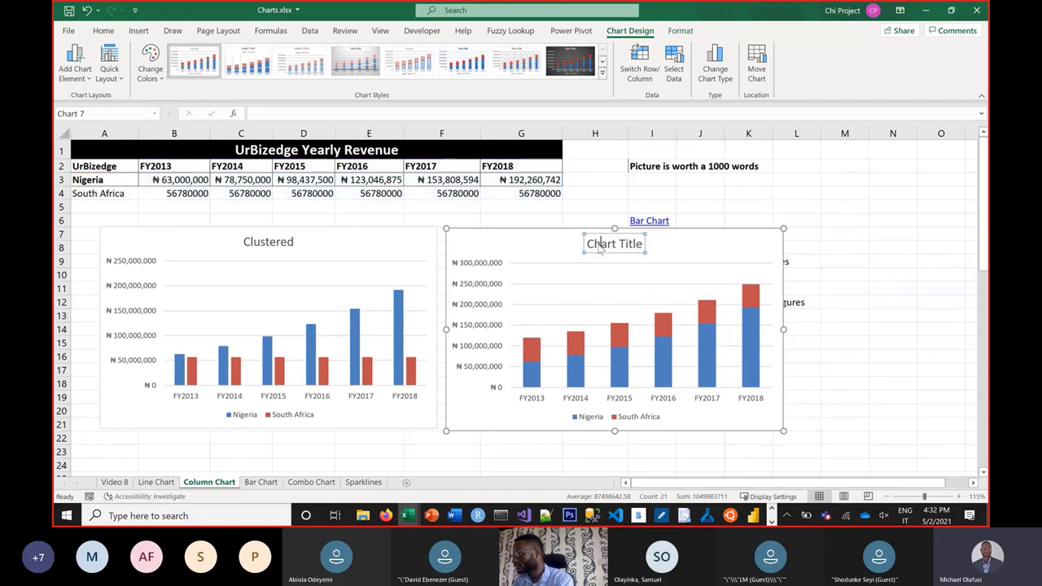
triple_click(600, 248)
text(Sta)
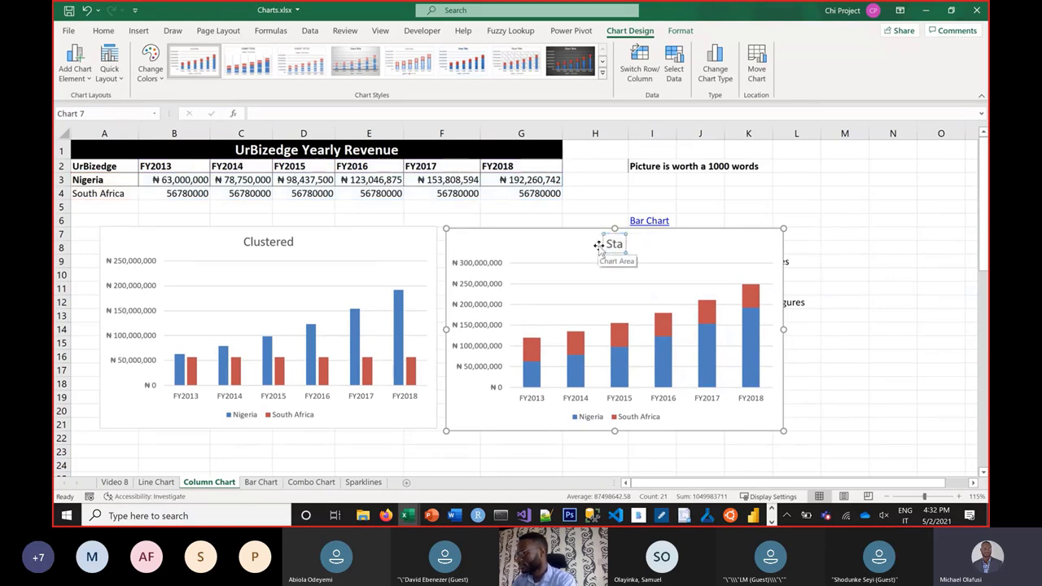
text(cked)
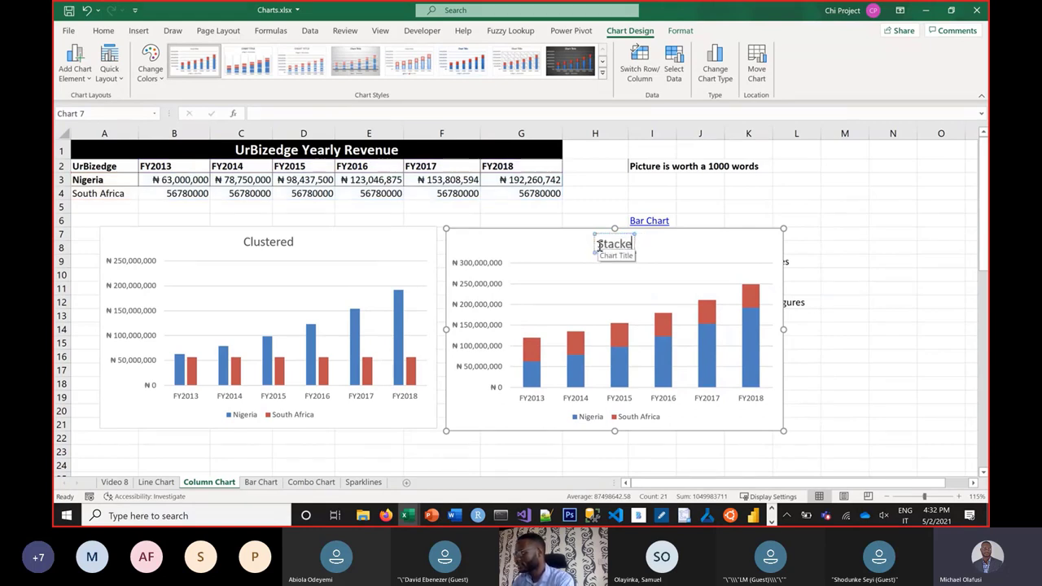
click(700, 193)
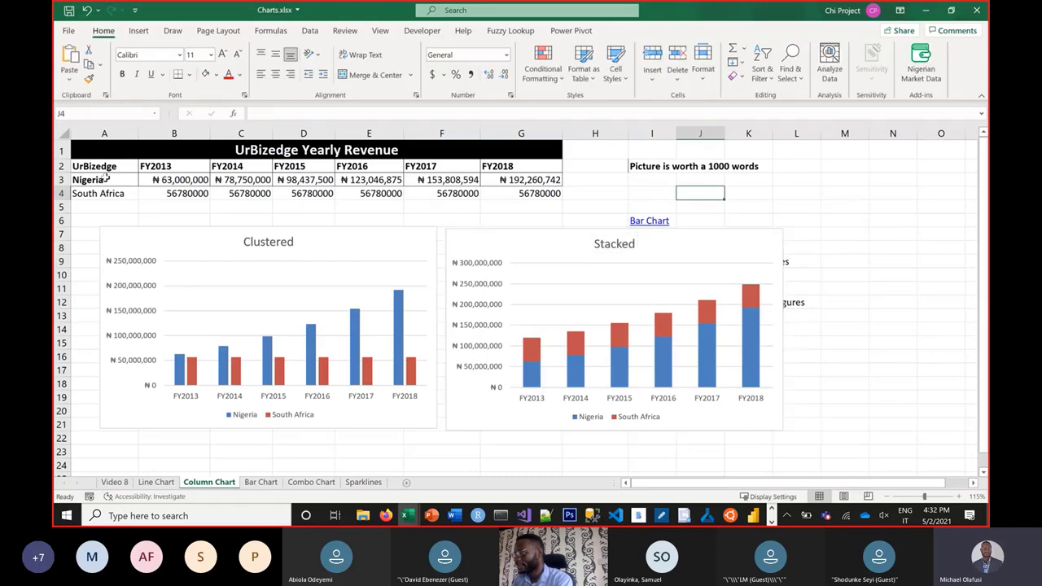
drag(95, 166, 539, 196)
Step: Insert a 100% stacked column chart and move it right of the Stacked chart
click(138, 30)
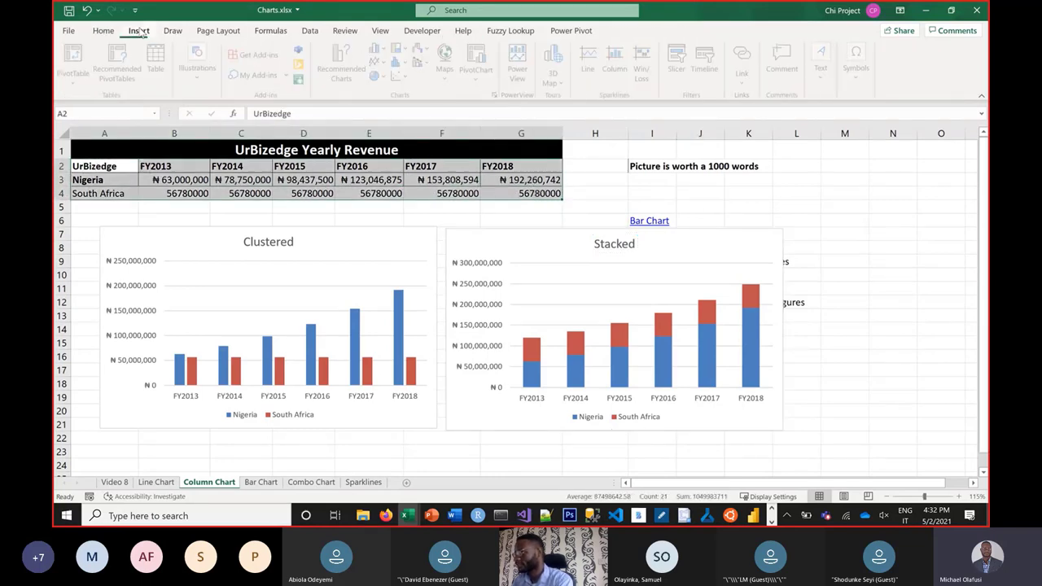
click(380, 51)
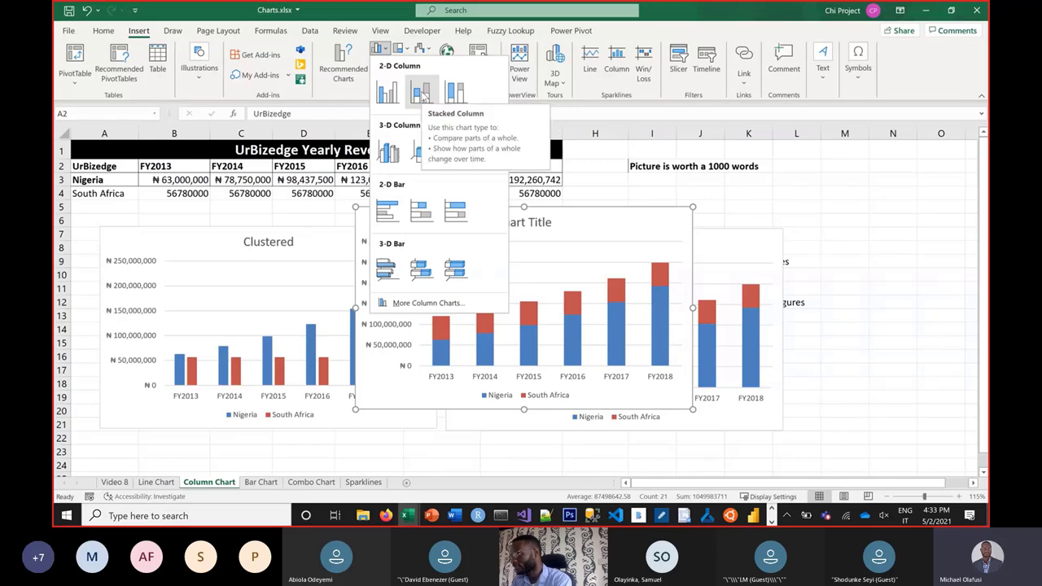
click(454, 89)
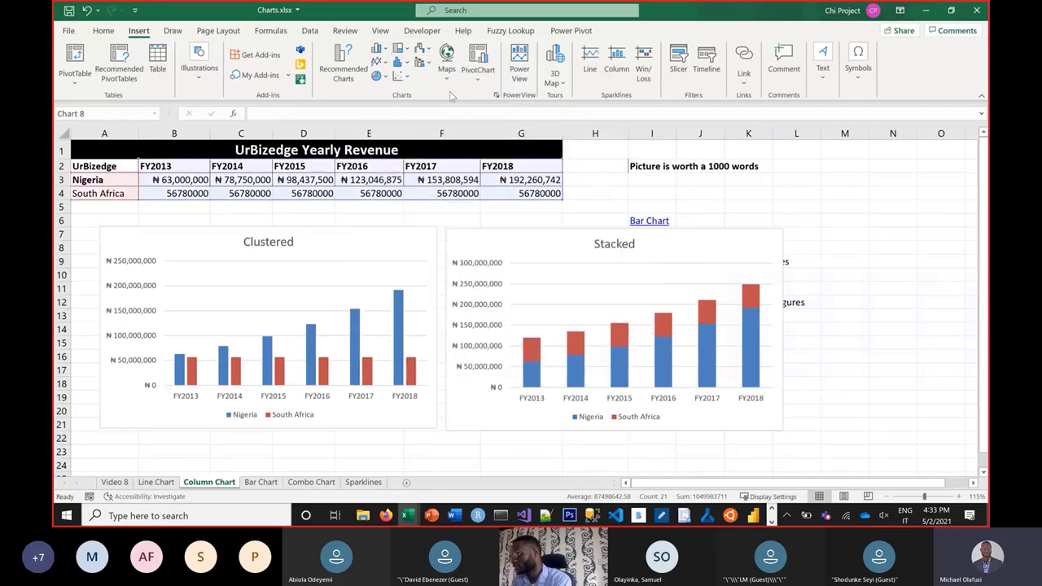
drag(401, 222, 740, 221)
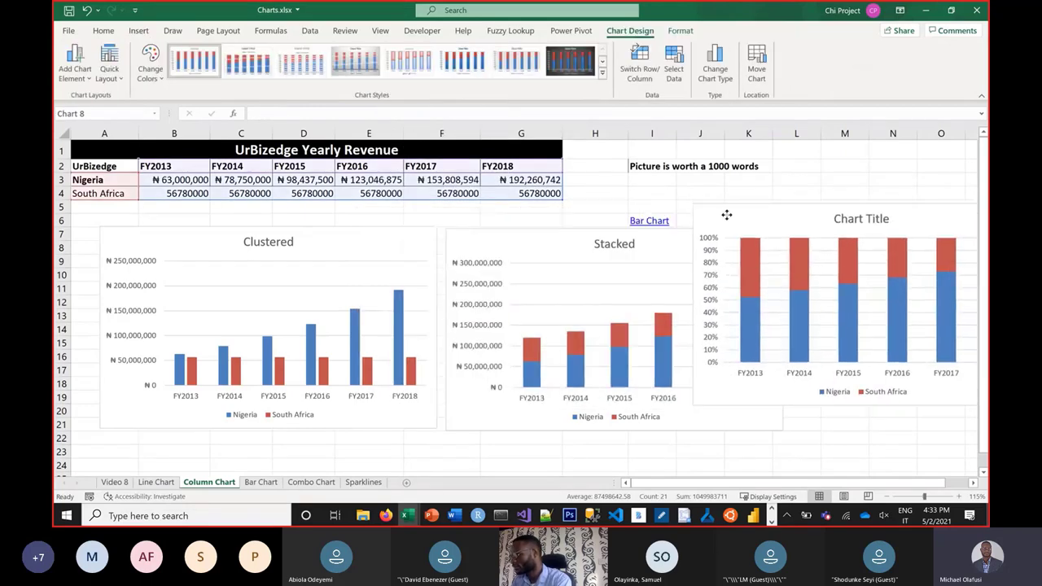
Step: Nudge the Clustered, Stacked and 100% charts so all three line up in a row
scroll(618, 174, down, 1)
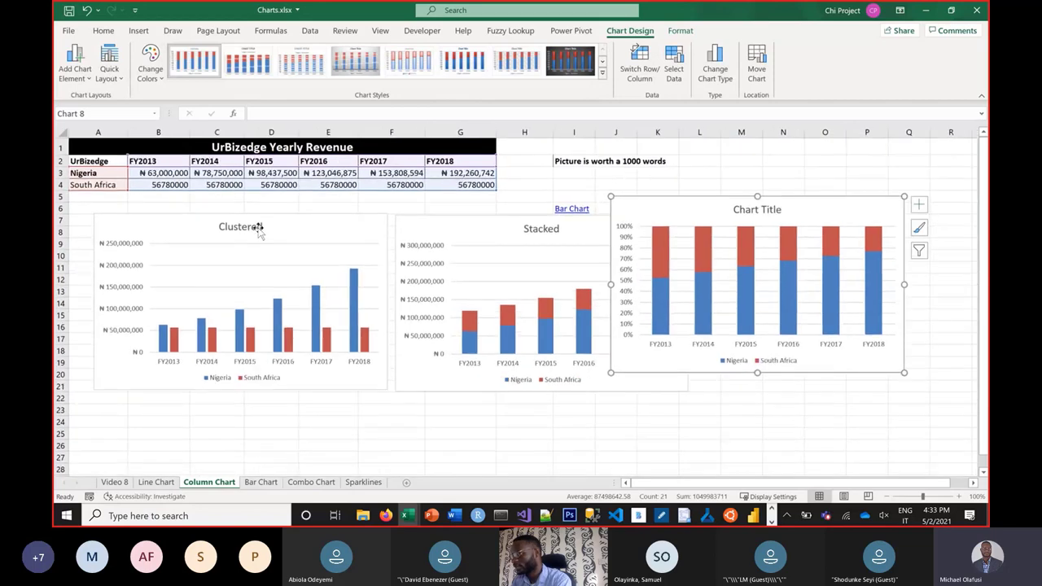
mouse_move(143, 231)
mouse_down()
mouse_move(118, 235)
mouse_move(148, 225)
mouse_up()
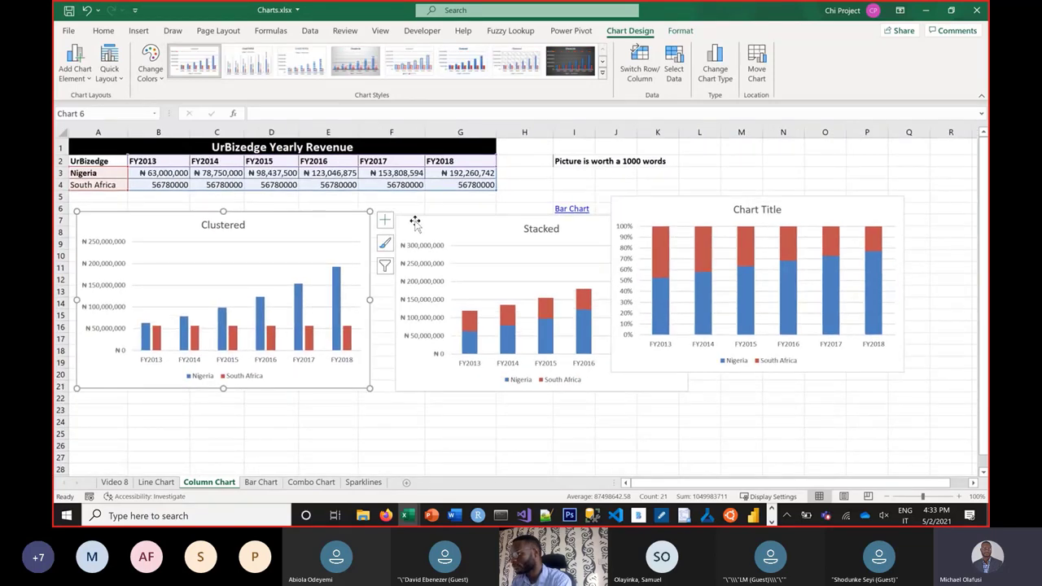
mouse_move(415, 223)
mouse_down()
mouse_move(384, 208)
mouse_move(399, 220)
mouse_up()
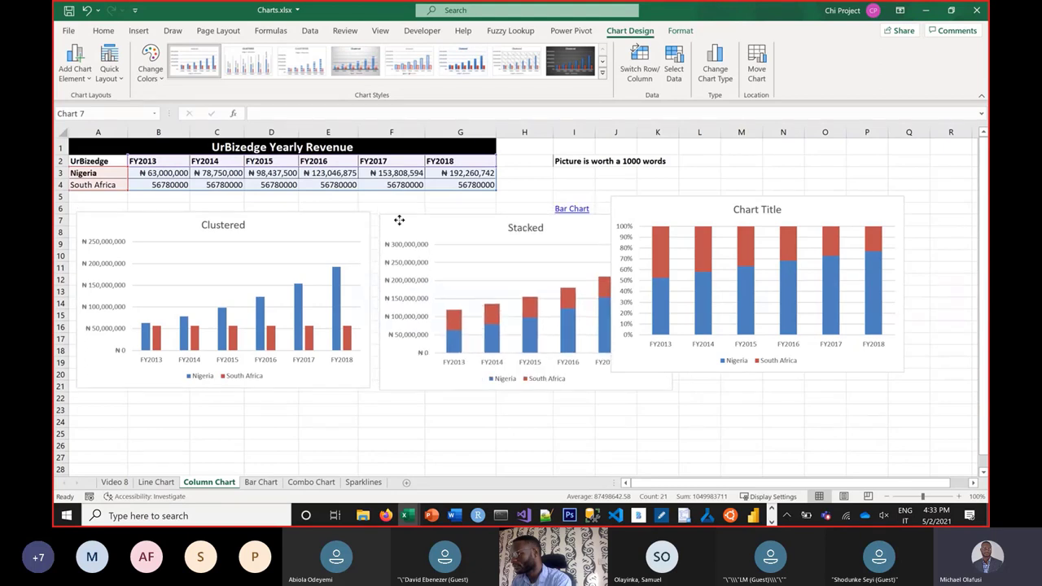
drag(644, 202, 712, 221)
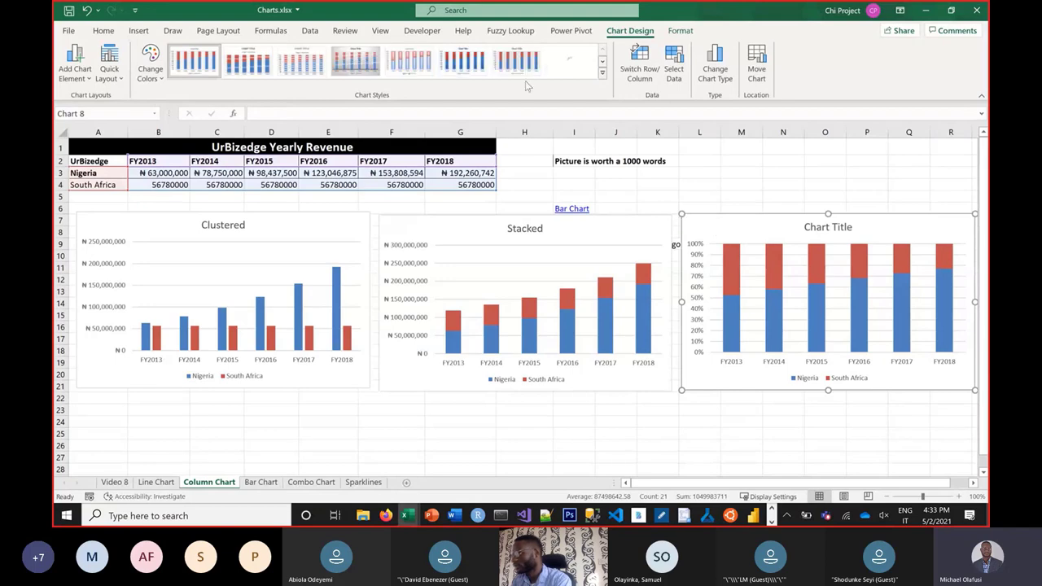
Step: Hide the worksheet gridlines from the View tab, then select the 100% chart's title text
click(658, 184)
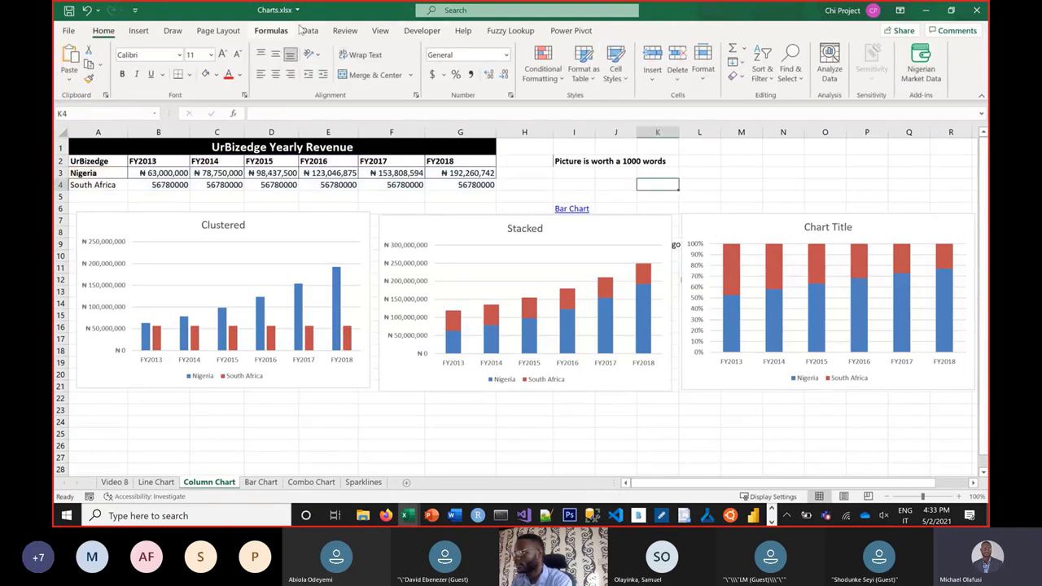
click(379, 32)
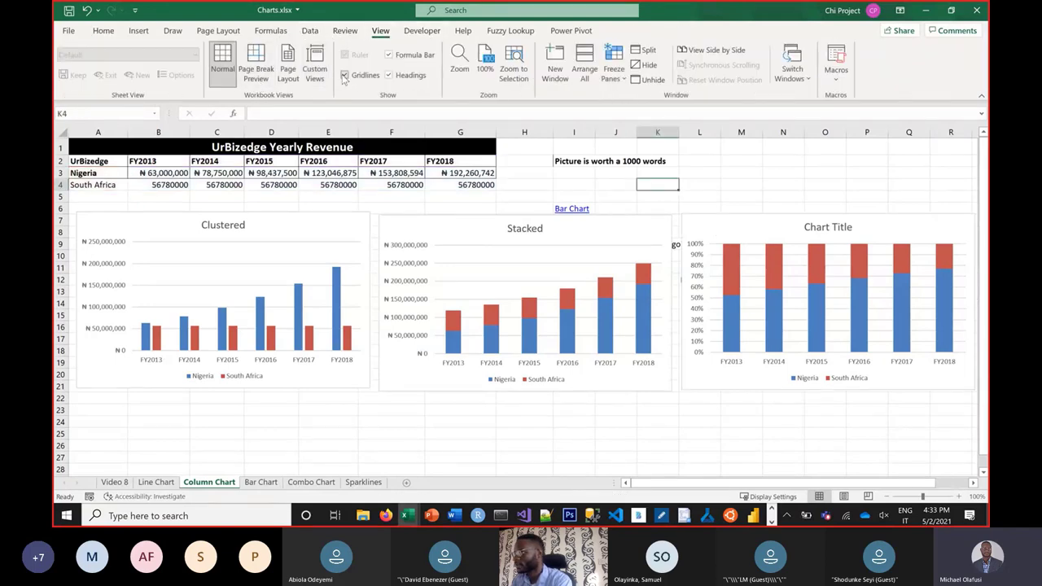
click(688, 449)
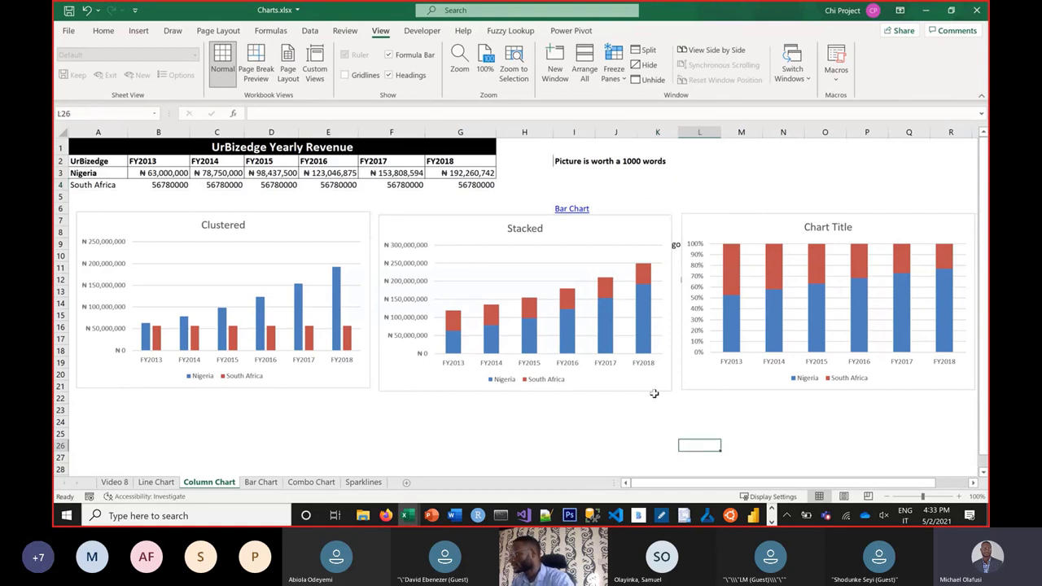
click(828, 227)
triple_click(827, 227)
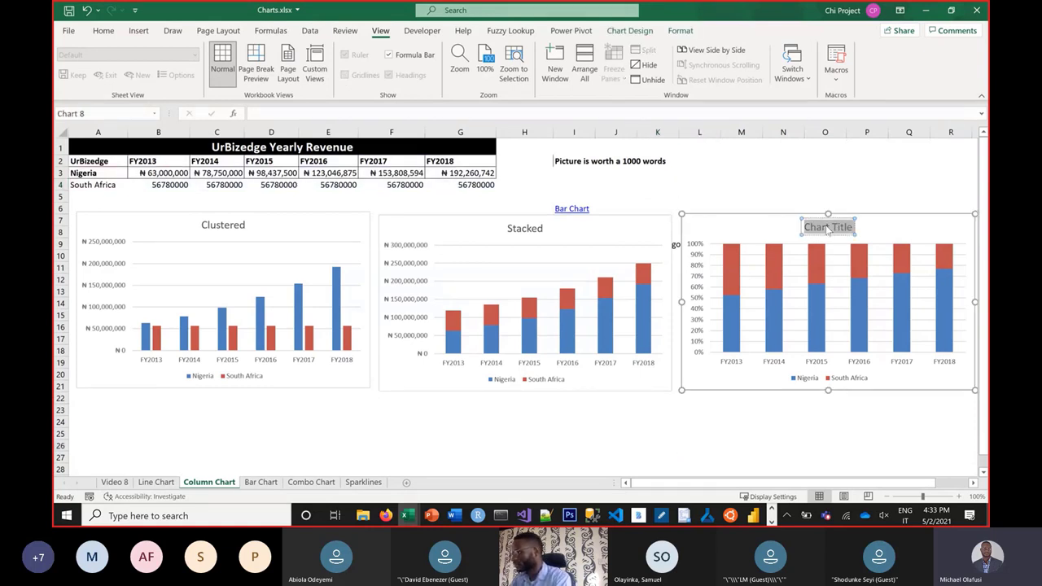
Step: Retitle the third chart '100% Stacked', correcting the doubled percent sign
text(100%)
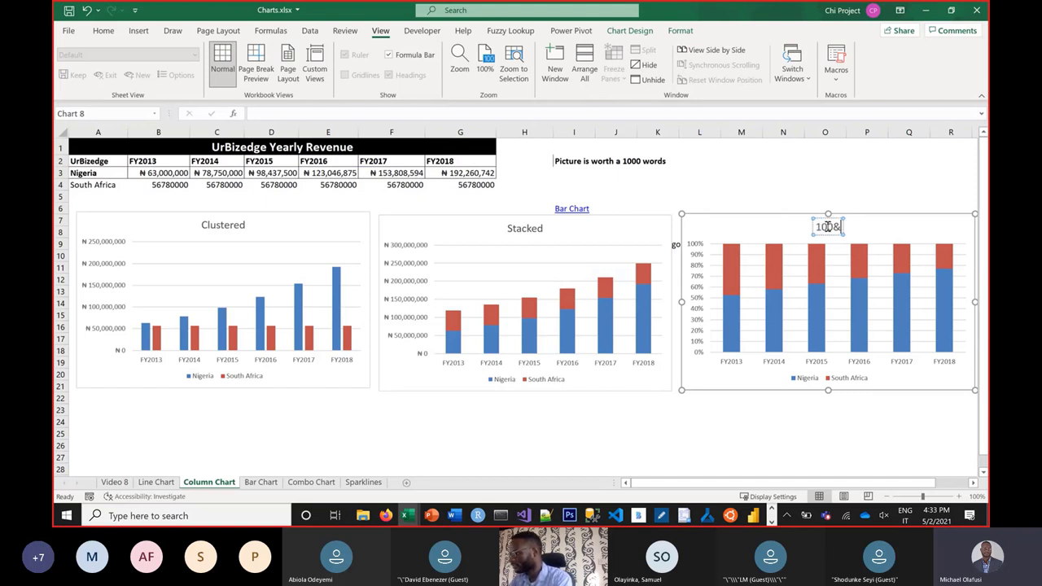
key(BackSpace)
text(% Stacked)
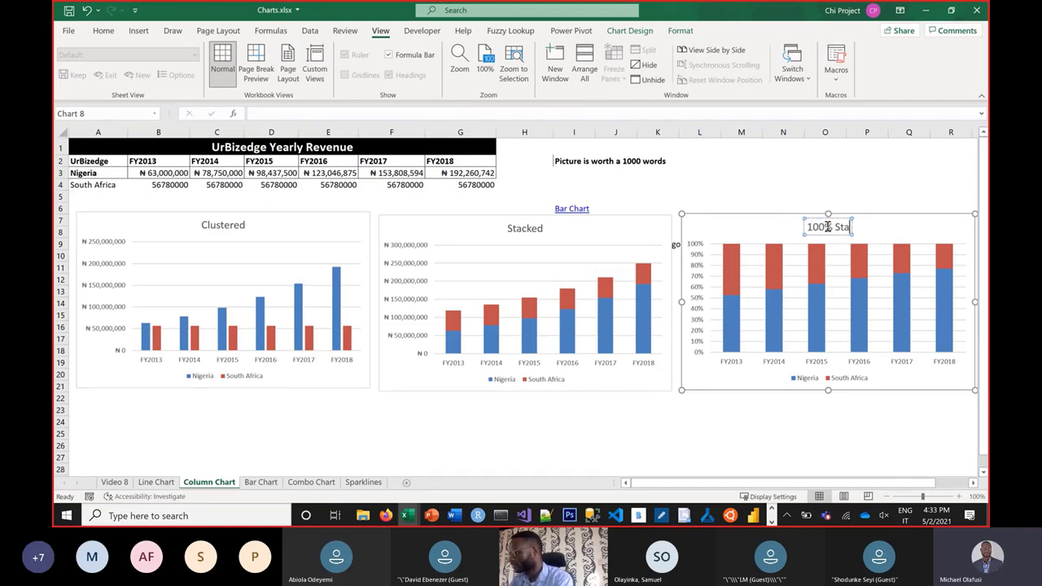
click(634, 441)
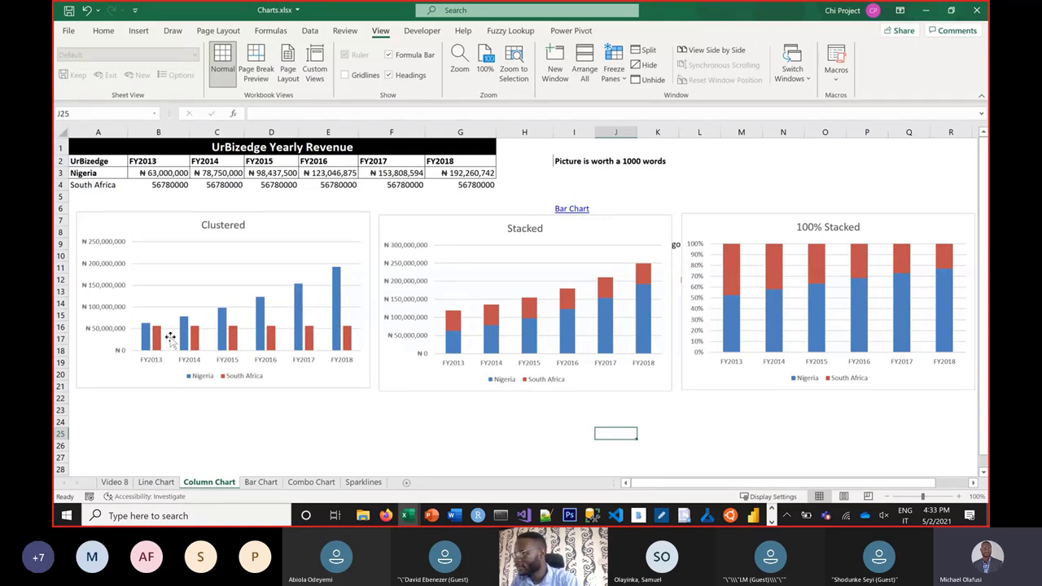
Step: Try selecting the FY2013, FY2014 and FY2015 columns of the table, then select the Clustered chart
mouse_move(157, 343)
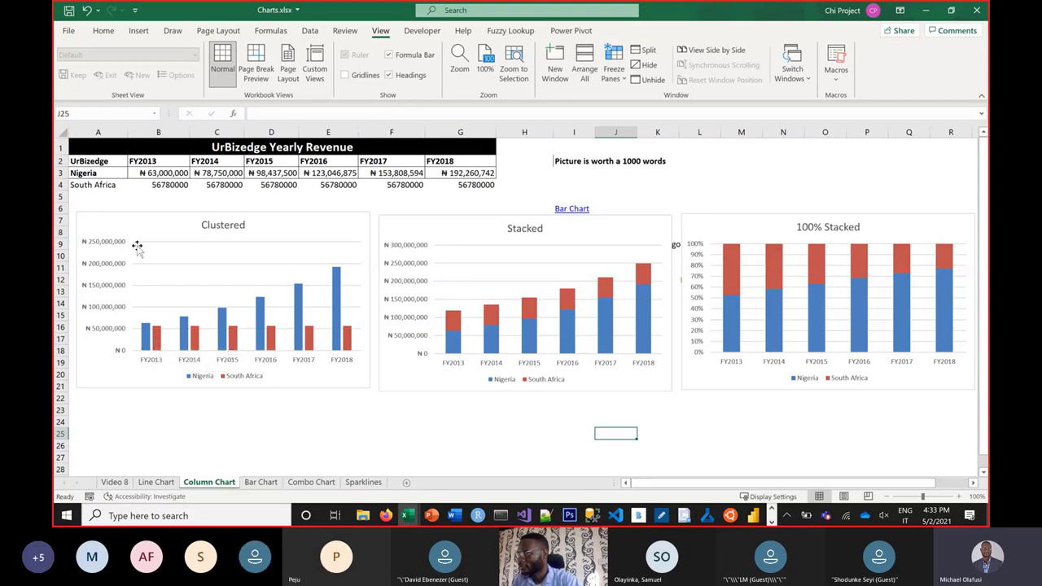
click(92, 172)
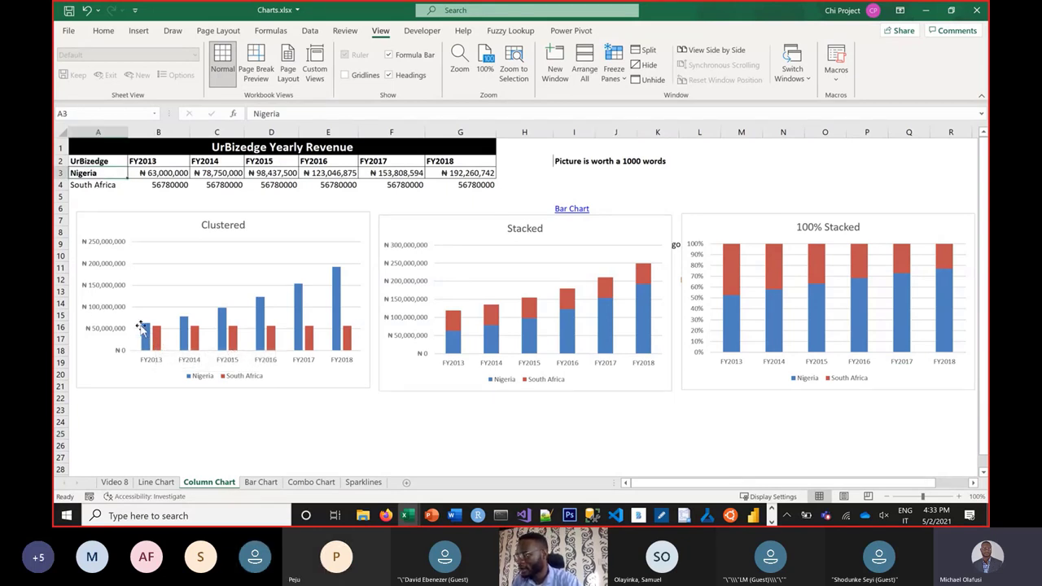
click(96, 196)
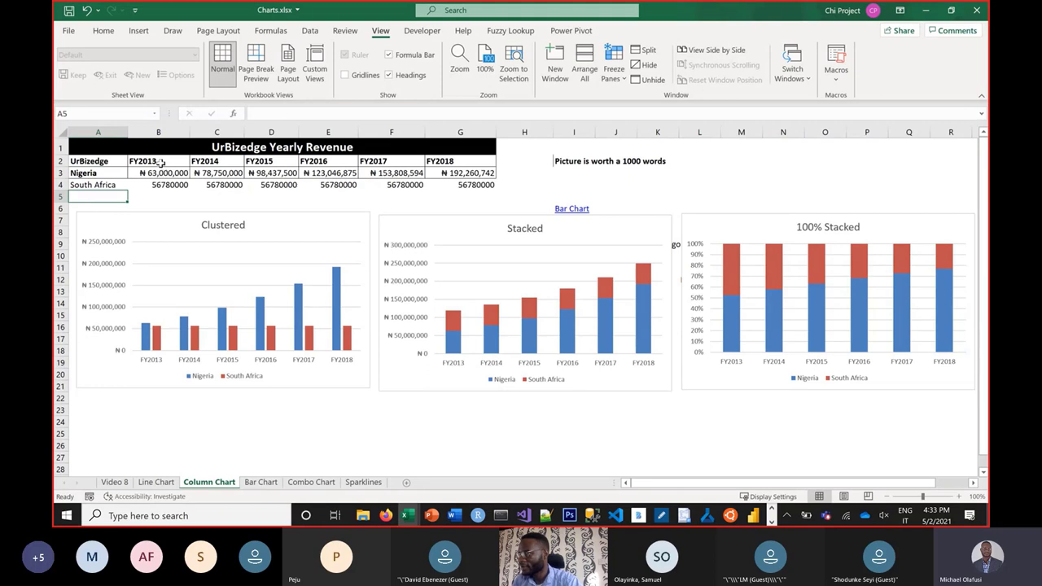
drag(160, 162, 162, 187)
drag(218, 162, 218, 187)
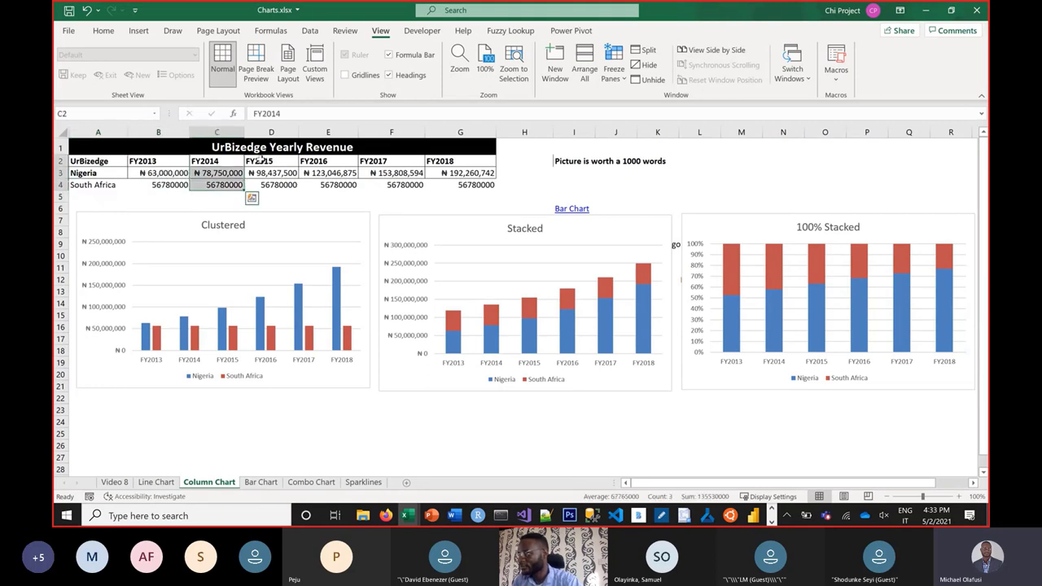
drag(258, 161, 272, 187)
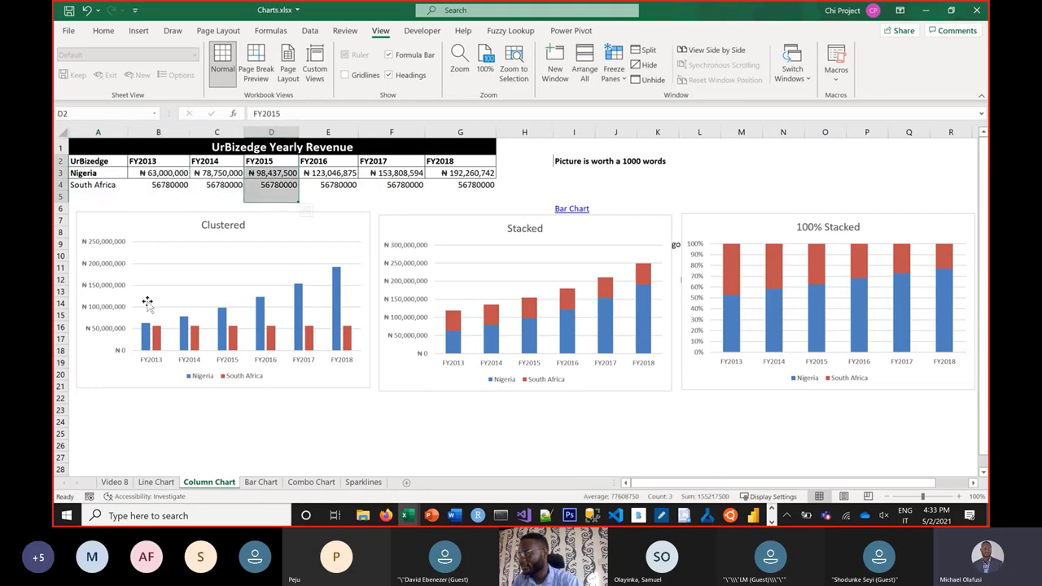
drag(147, 161, 163, 187)
drag(216, 161, 217, 185)
drag(271, 161, 271, 185)
click(150, 362)
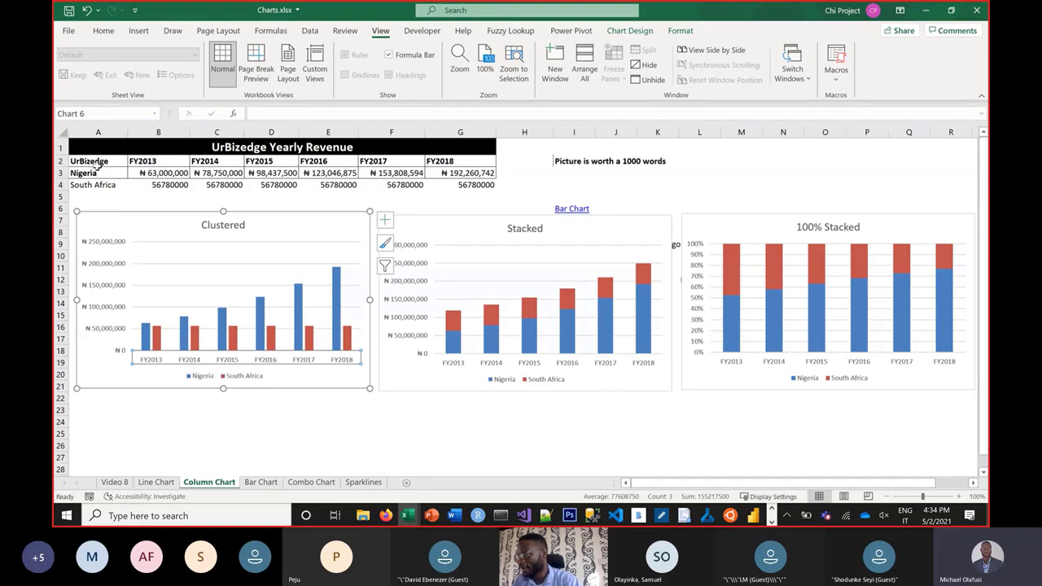
Step: Compare the Stacked and 100% Stacked charts' data against FY2013 values and country names
drag(96, 172, 162, 186)
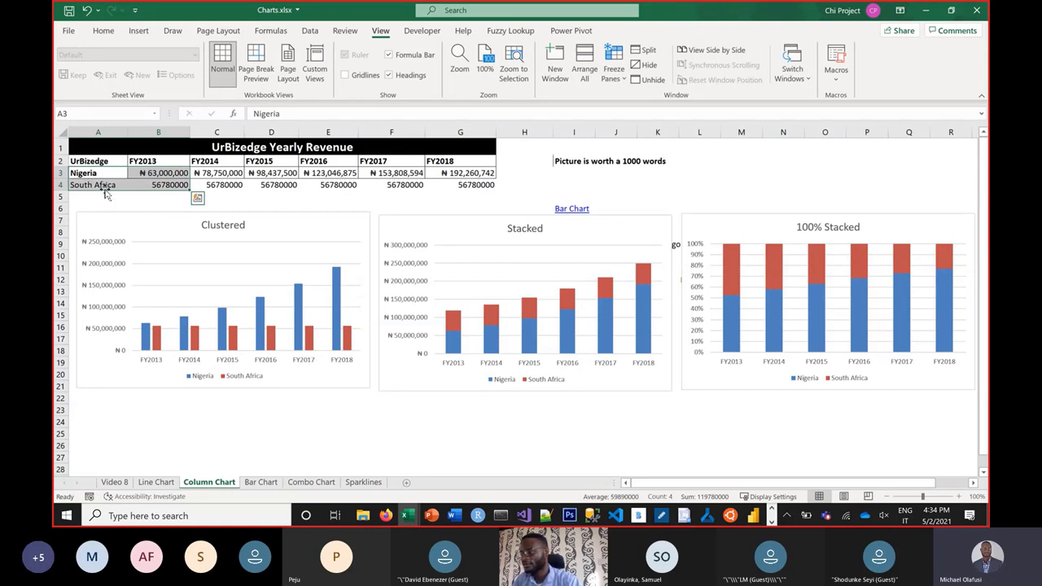
click(142, 423)
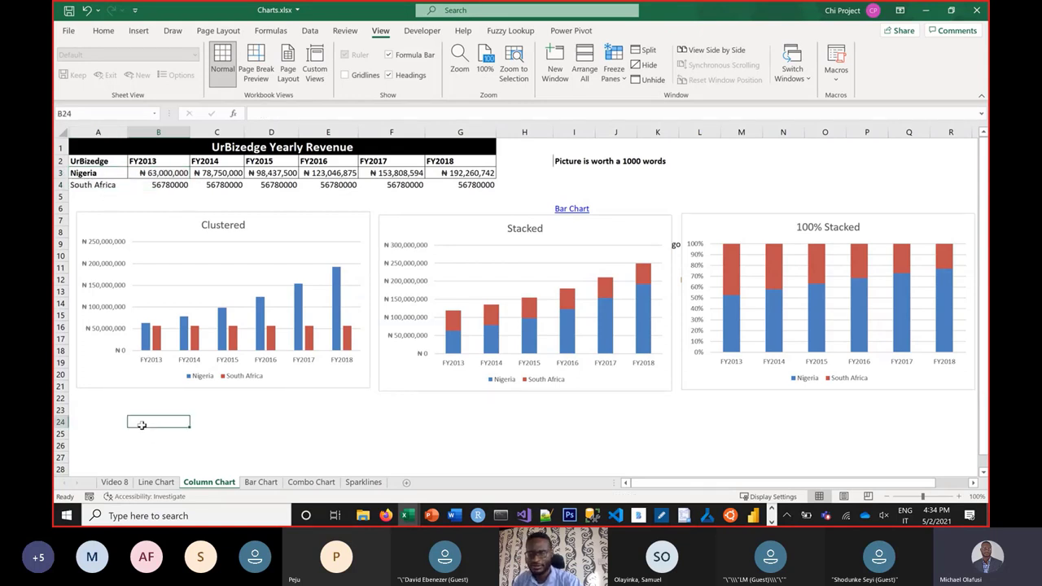
click(393, 230)
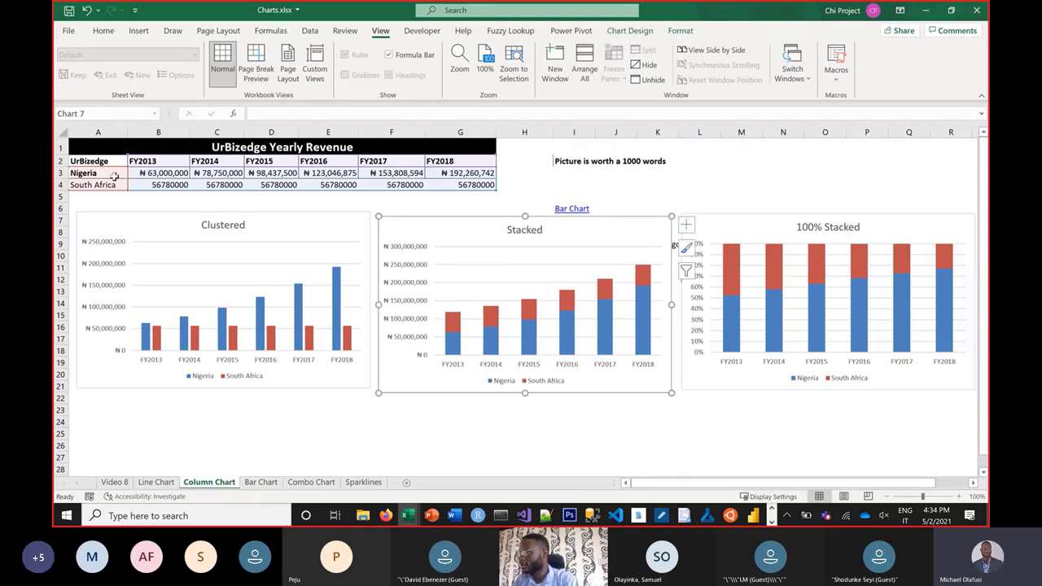
drag(137, 162, 134, 186)
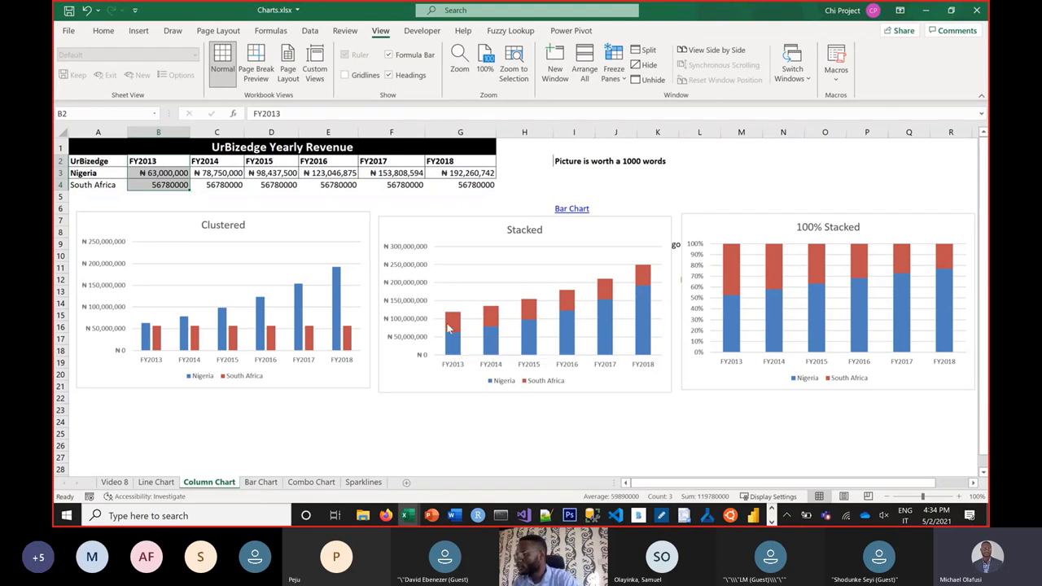
mouse_move(450, 328)
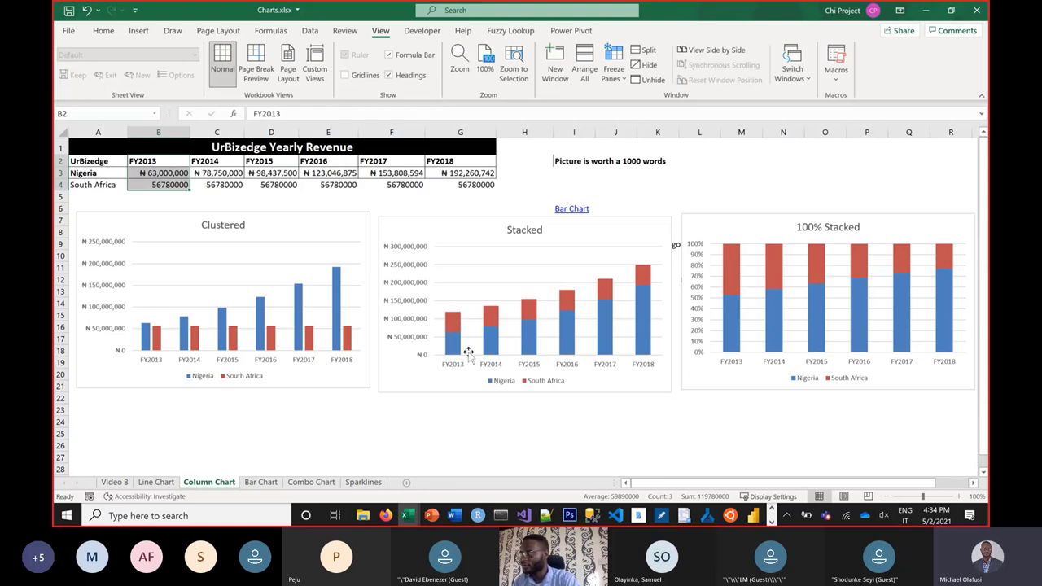
drag(100, 186, 154, 185)
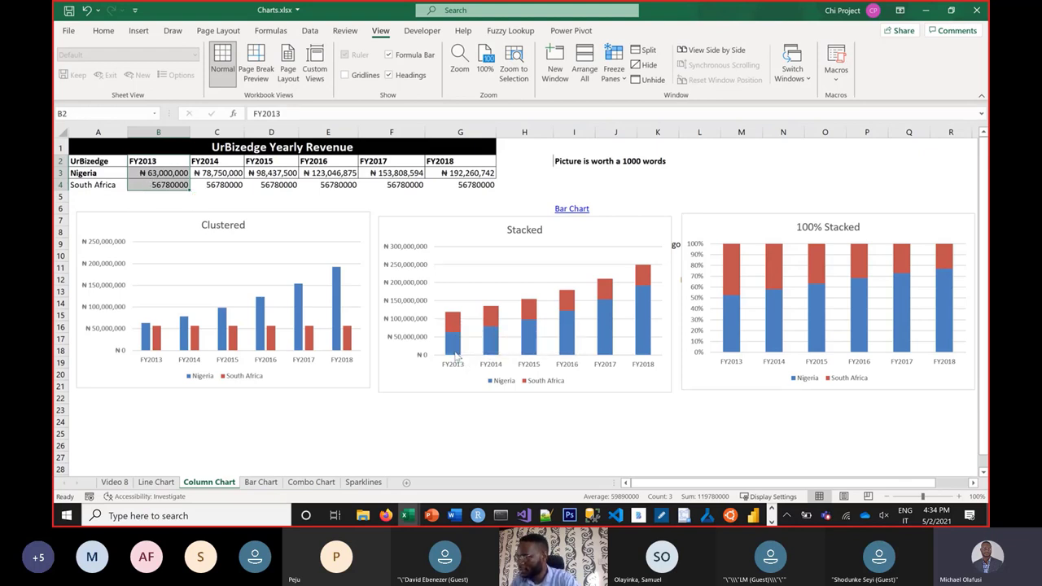
mouse_move(452, 352)
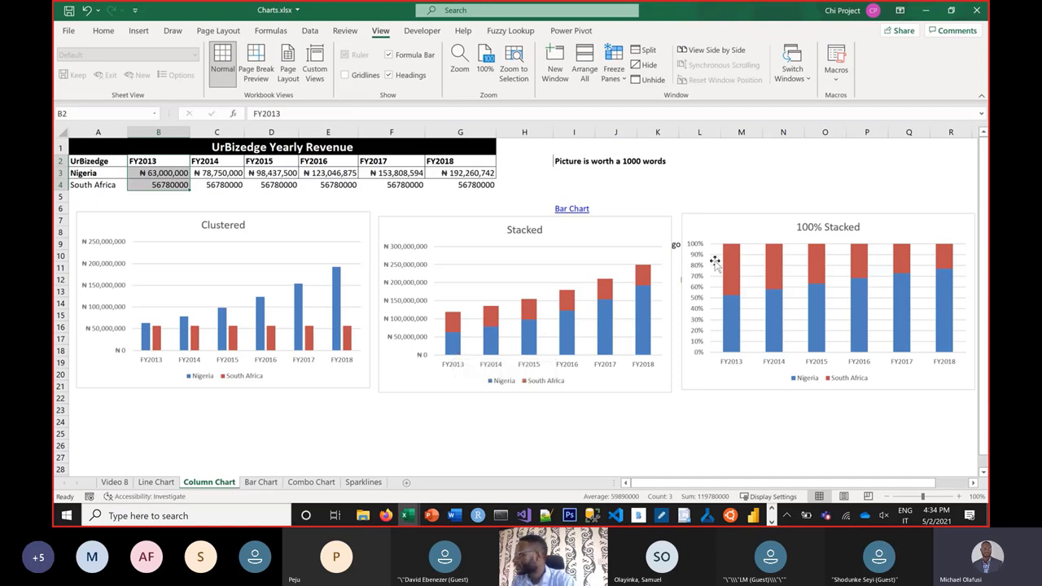
click(707, 234)
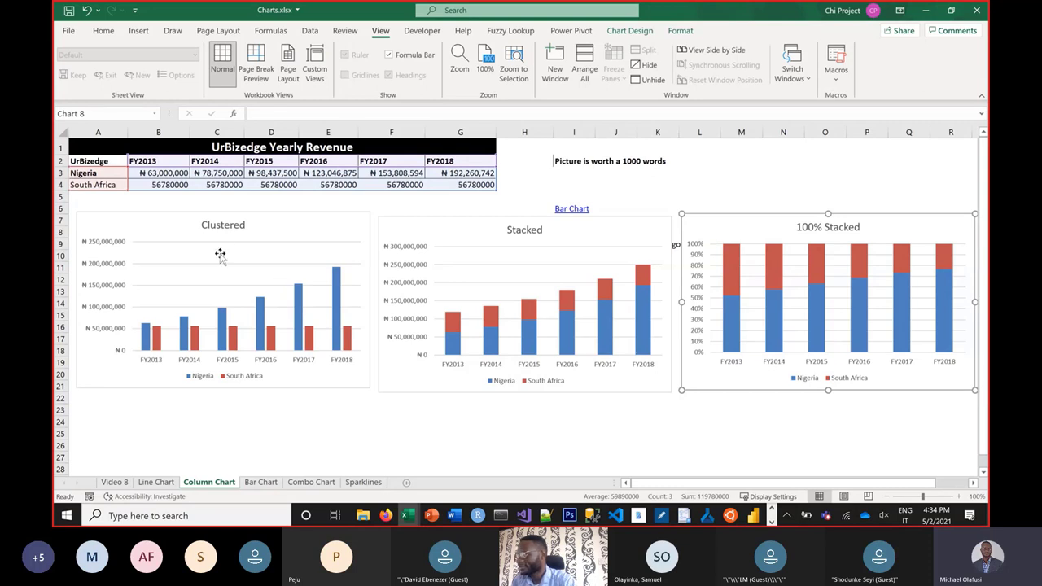
click(263, 197)
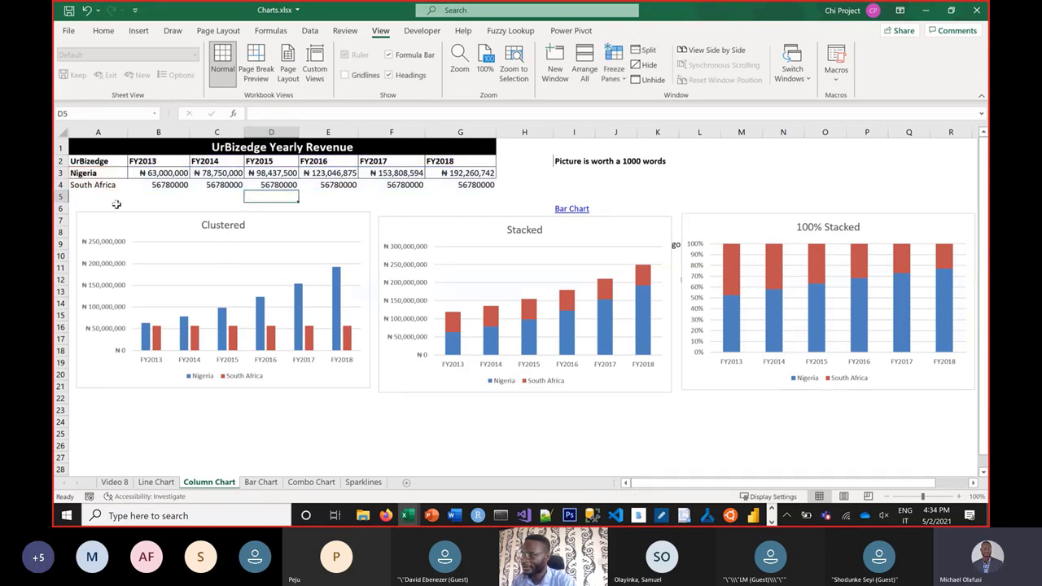
Step: Select the country names with their FY2013 figures (A2:B4) and show the Insert ribbon
click(102, 161)
drag(130, 176, 147, 183)
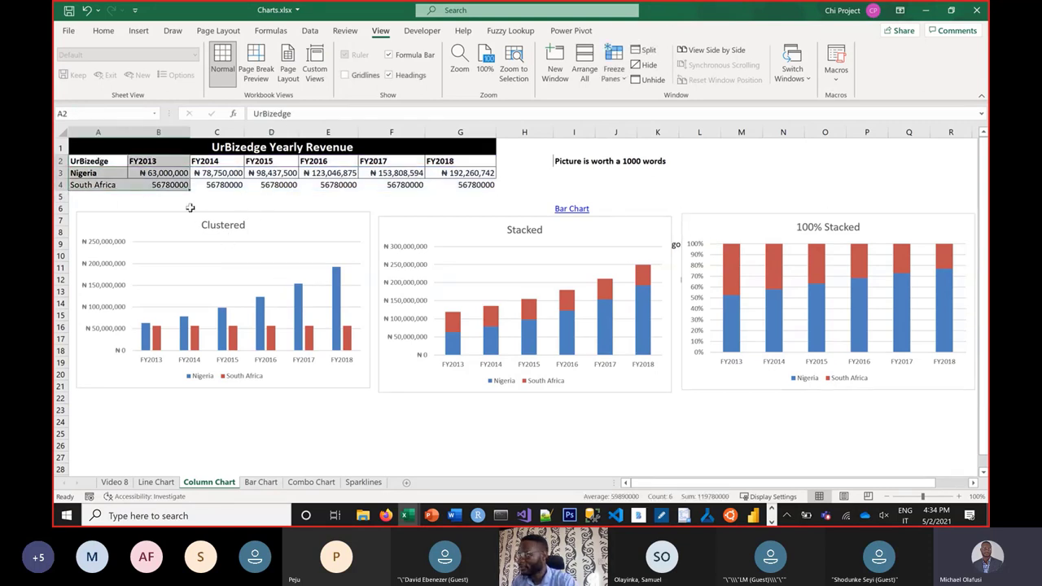
click(138, 30)
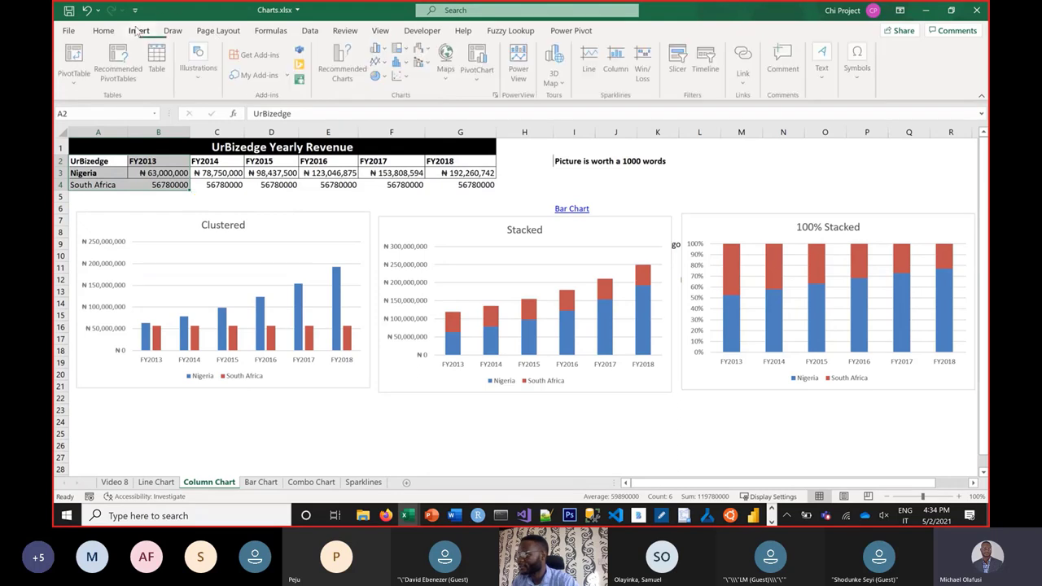
Step: Insert a 2-D pie of FY2013 revenue, then select the whole table and deselect the chart
click(377, 75)
click(386, 118)
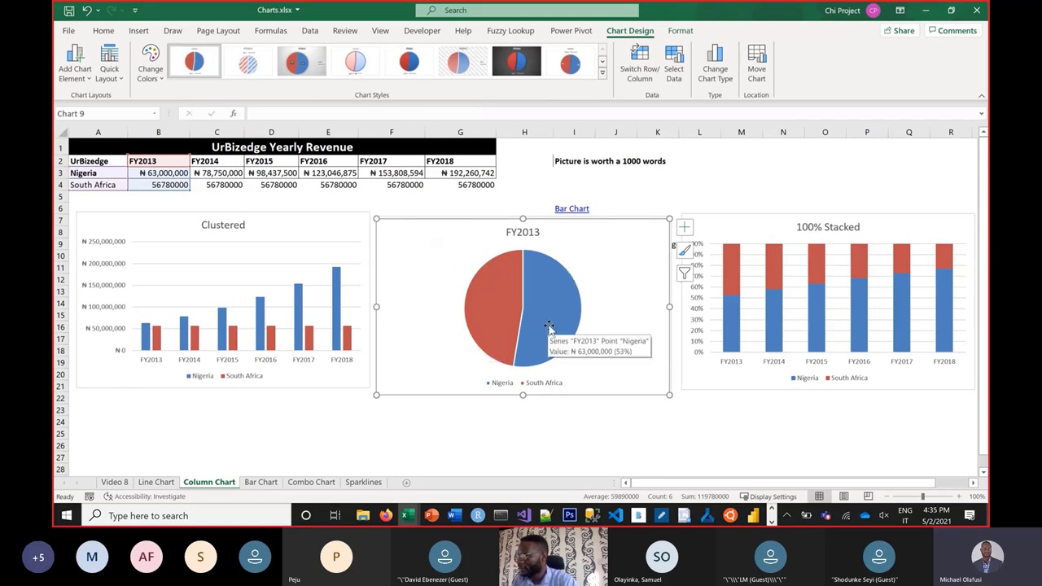
mouse_move(465, 310)
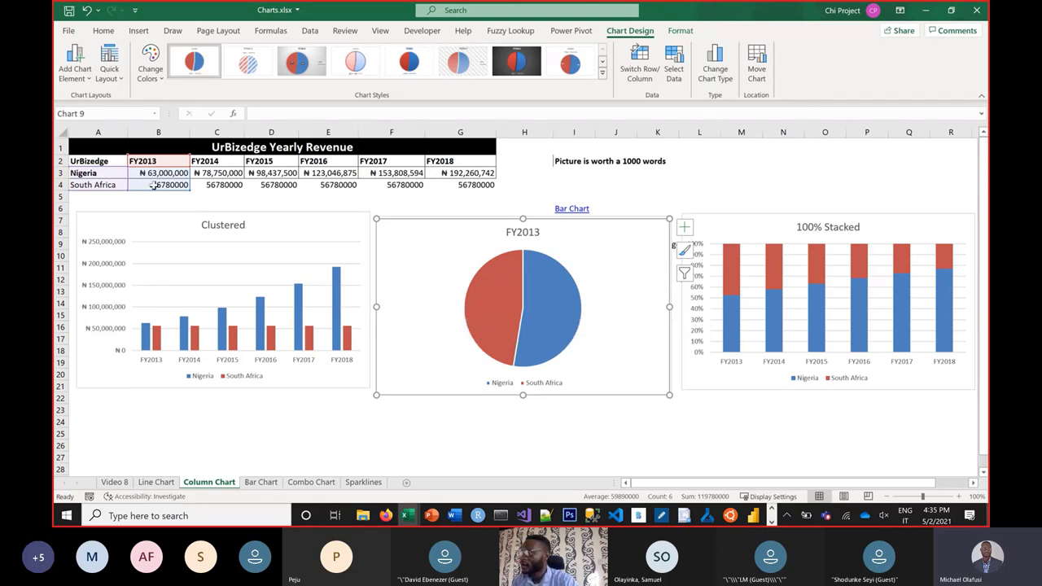
drag(98, 162, 488, 184)
key(Escape)
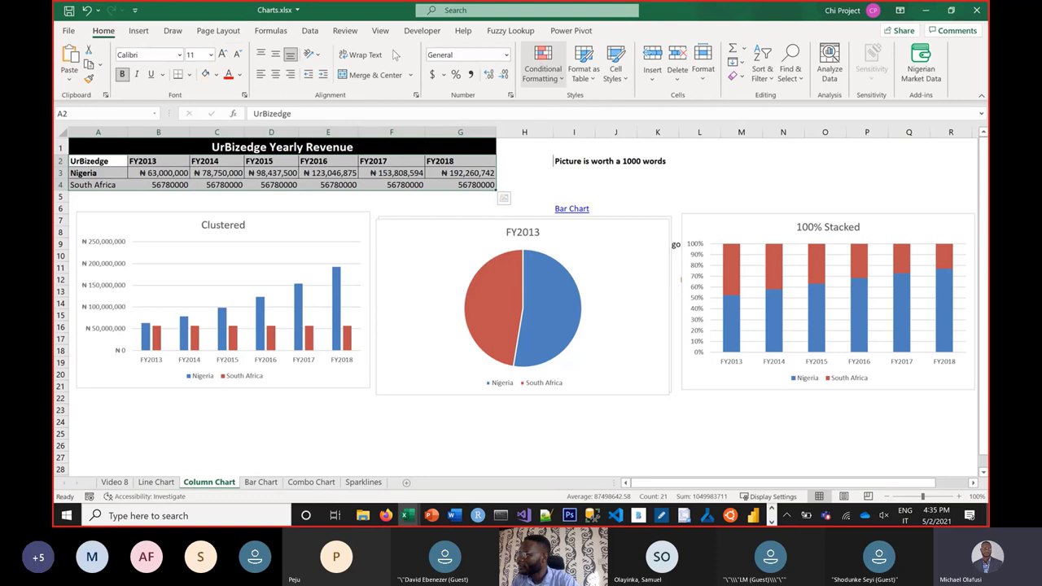
Step: Make the Nigeria pie from the full table, then reselect the country names with FY2013 figures
click(139, 30)
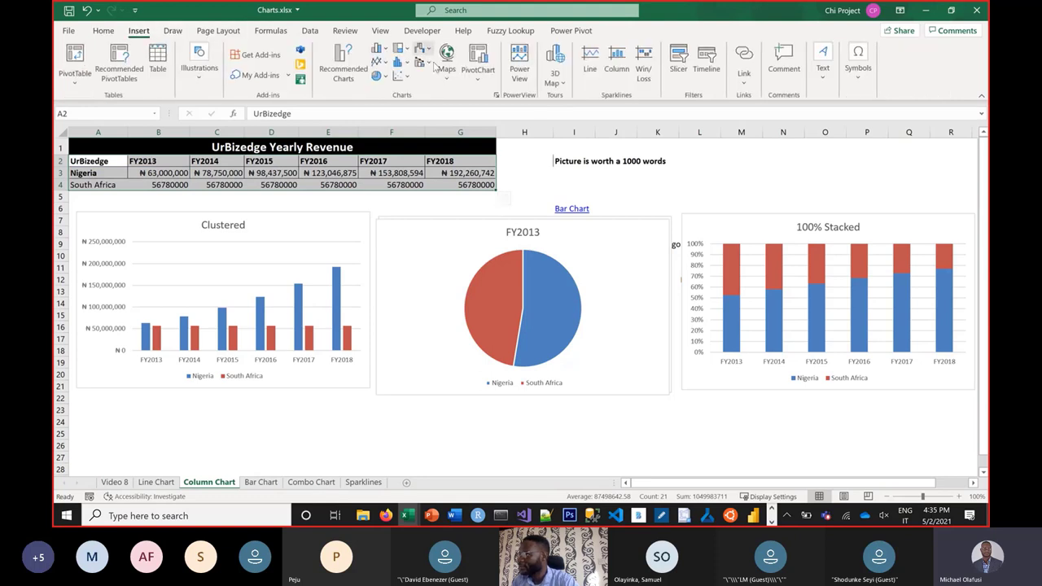
click(375, 75)
key(Escape)
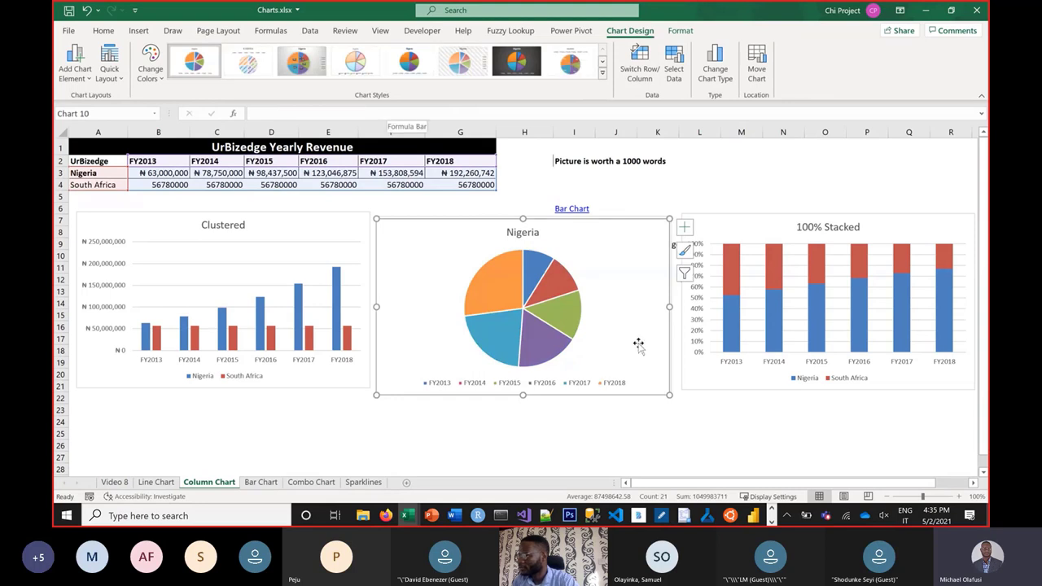
mouse_move(567, 308)
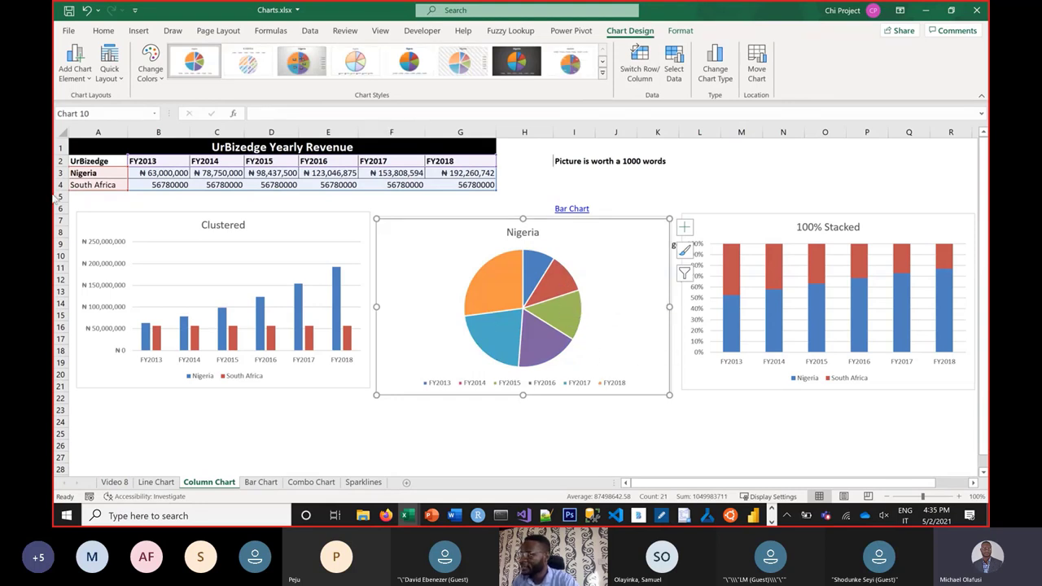
drag(90, 161, 144, 185)
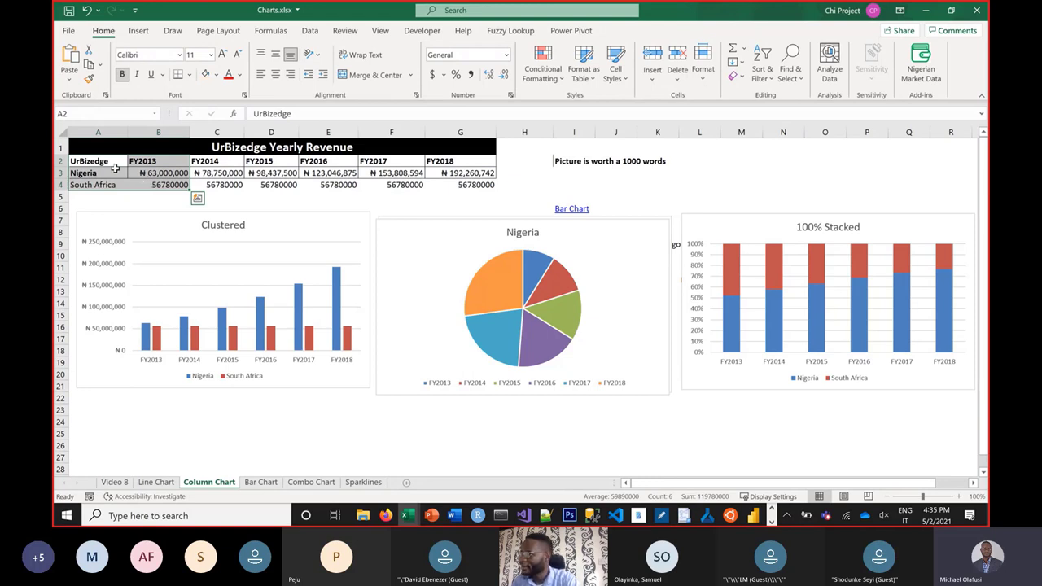
drag(110, 163, 460, 185)
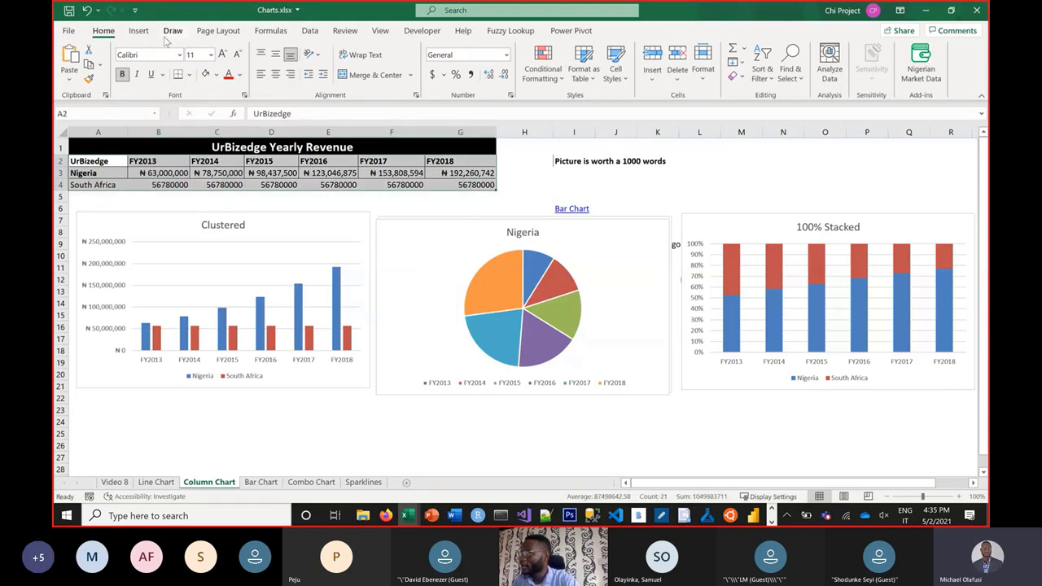
Step: Insert a doughnut chart of the revenue and switch rows and columns so rings show each country
click(137, 31)
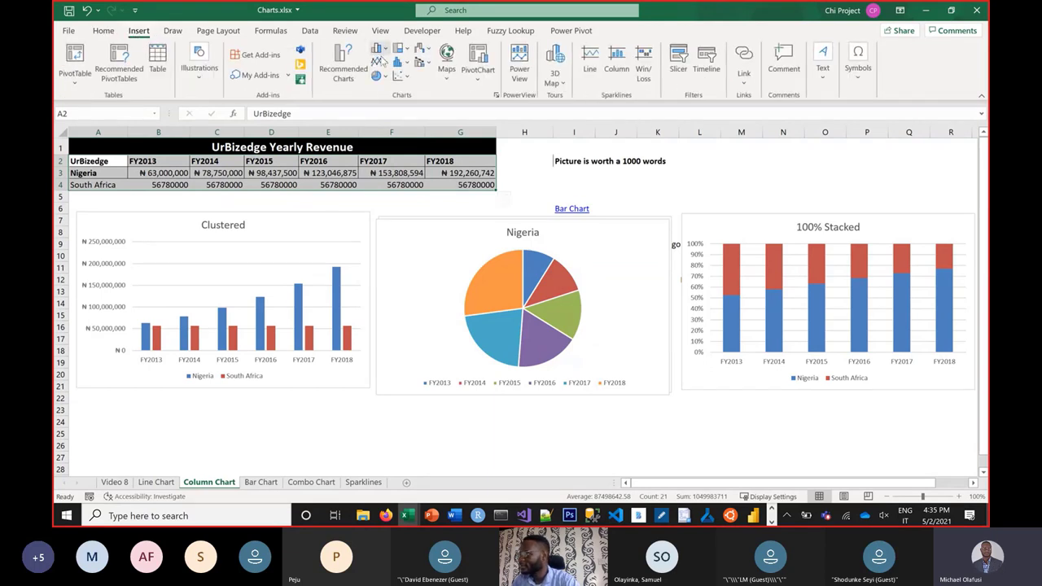
click(378, 76)
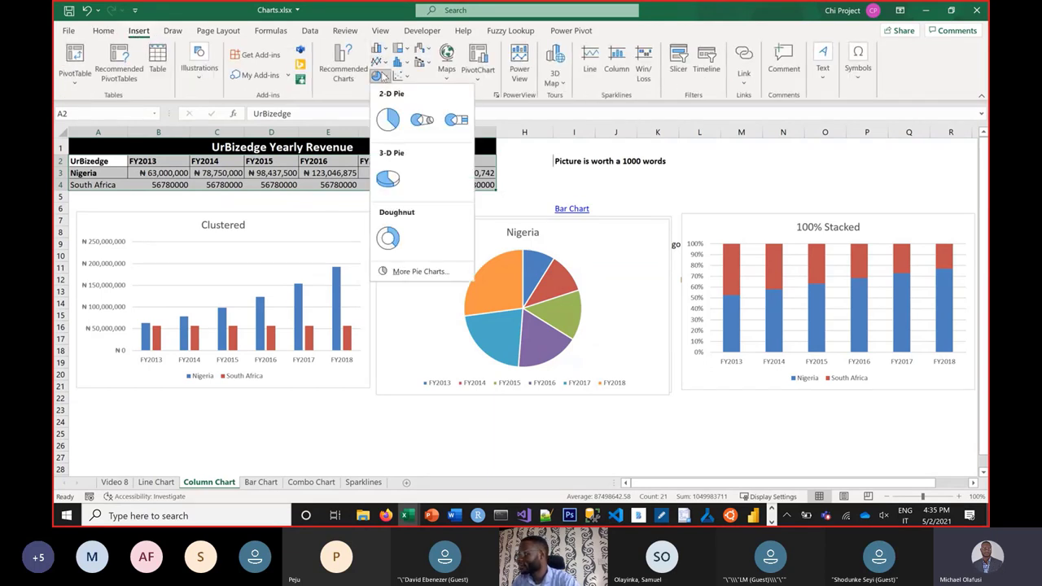
click(390, 236)
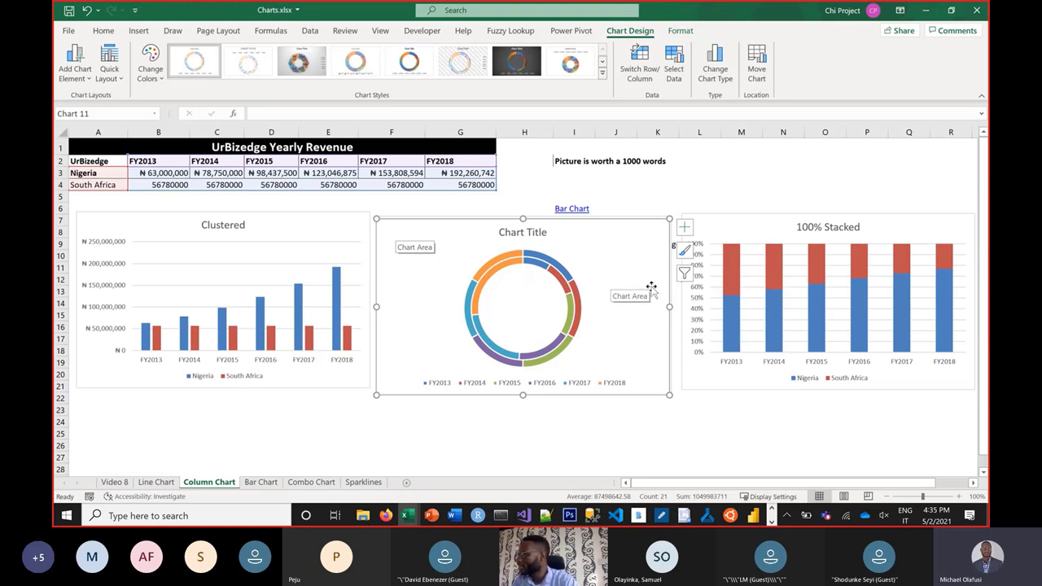
click(640, 60)
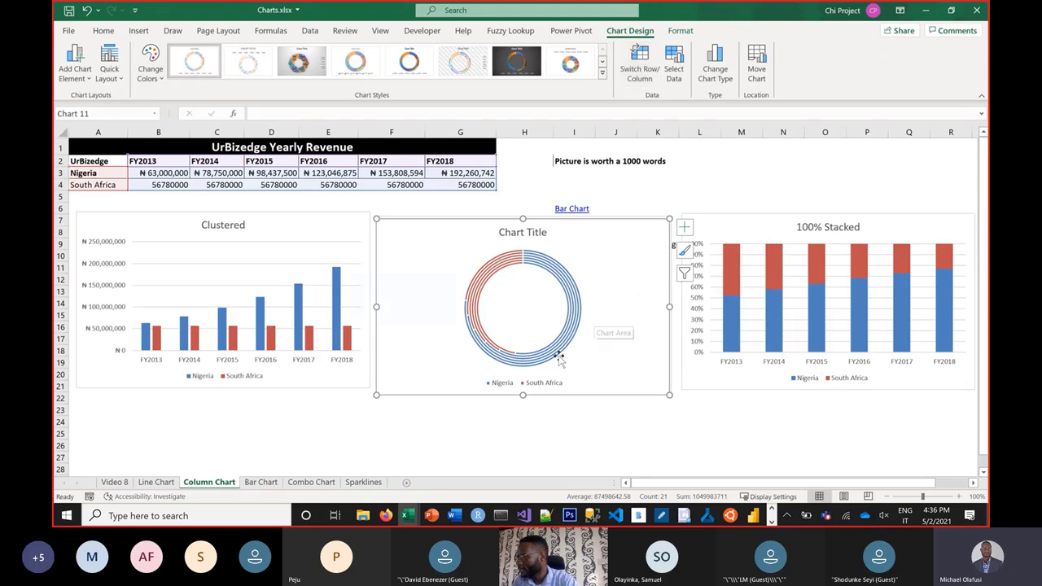
Step: Enlarge the doughnut chart downward, shift it slightly right, and select the 100% Stacked chart
drag(526, 398, 526, 424)
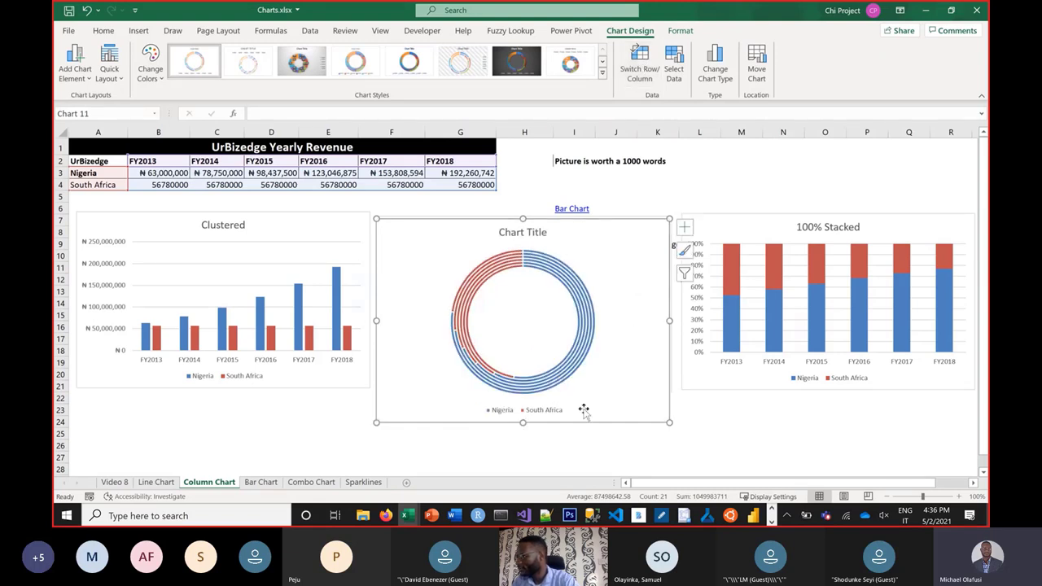
mouse_move(400, 233)
mouse_down()
mouse_move(388, 233)
mouse_move(403, 226)
mouse_up()
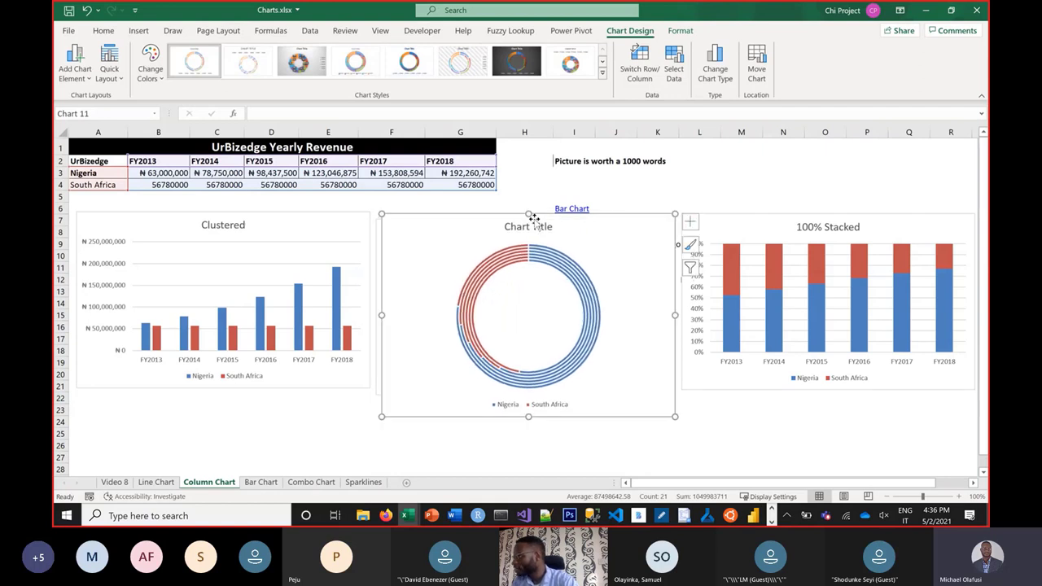
click(744, 228)
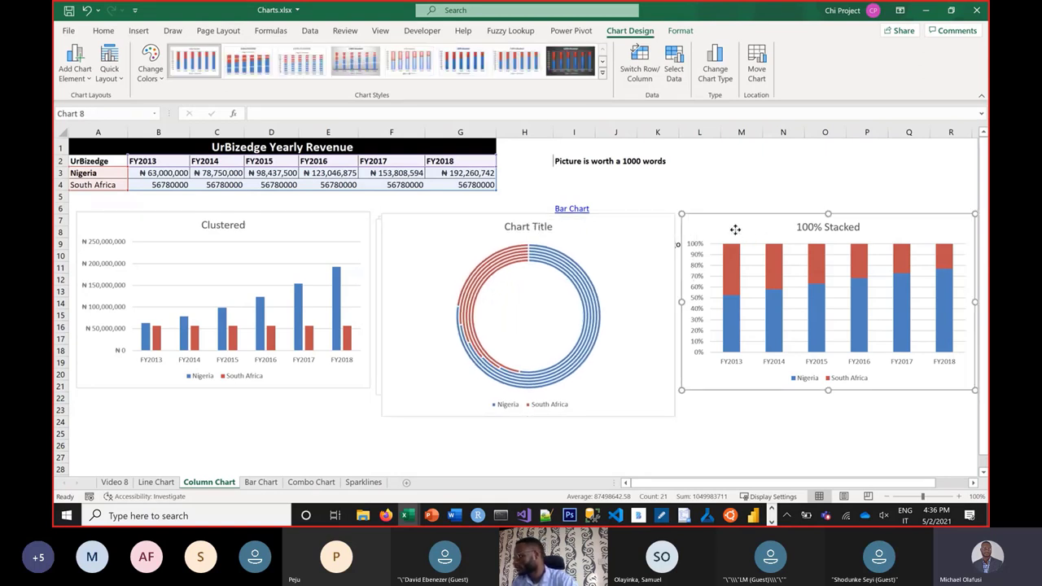
Step: Move the 100% Stacked chart left over the Clustered chart and deselect it
drag(735, 225, 125, 225)
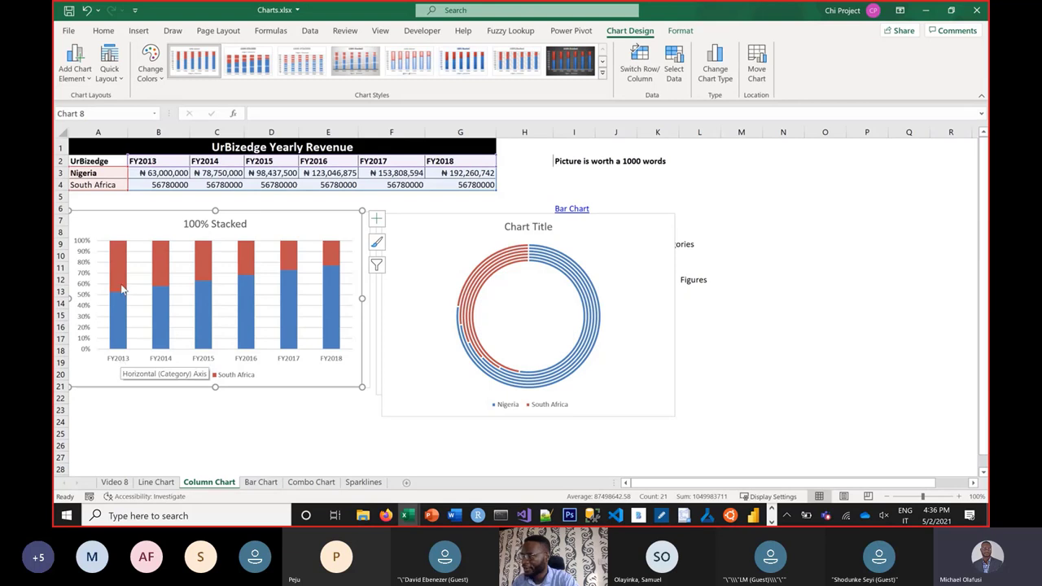
mouse_move(119, 299)
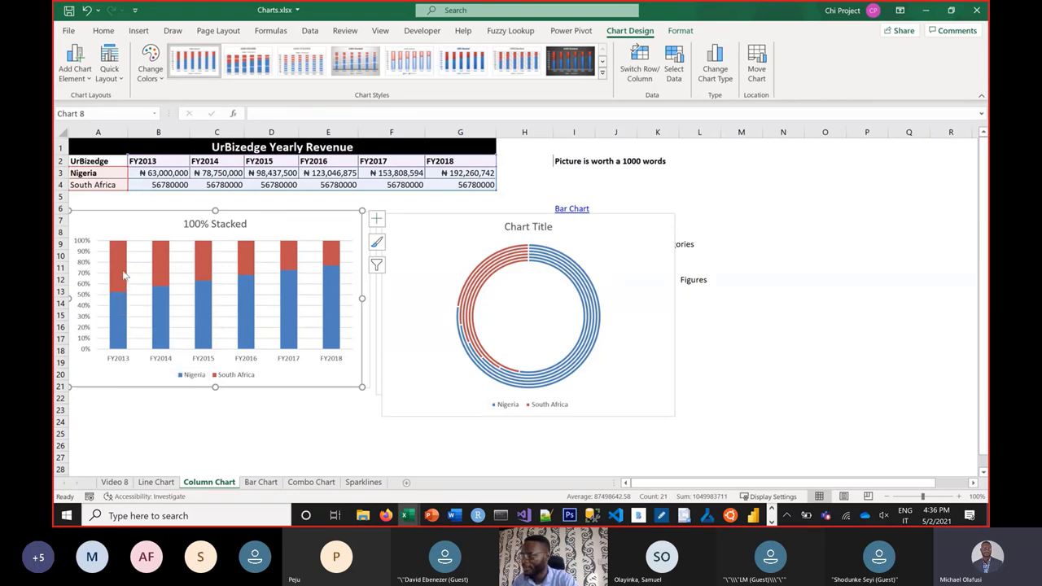
mouse_move(121, 269)
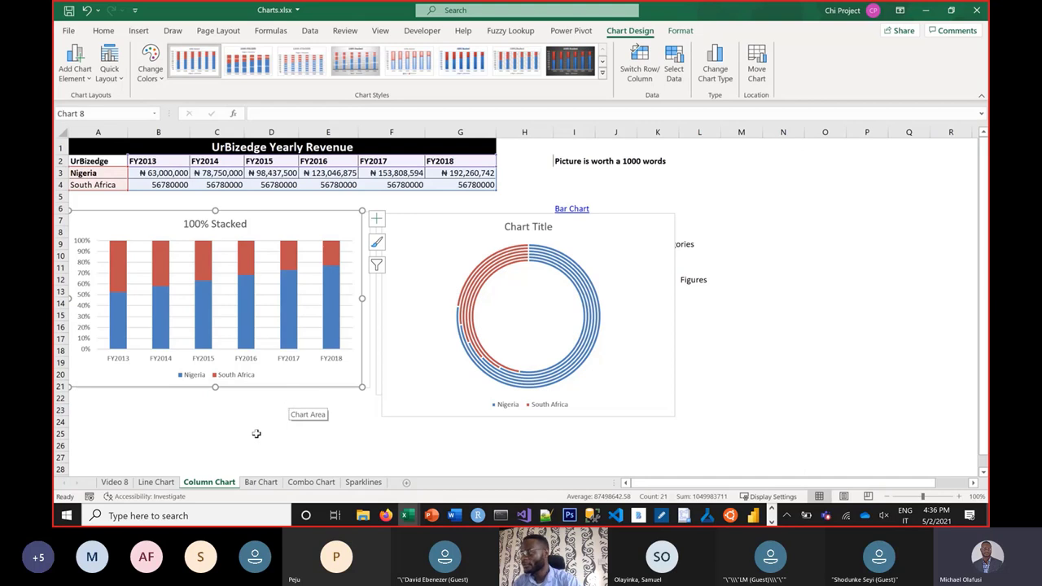
click(133, 419)
Step: Enter 'Value share and volume share' in cell A23
click(118, 410)
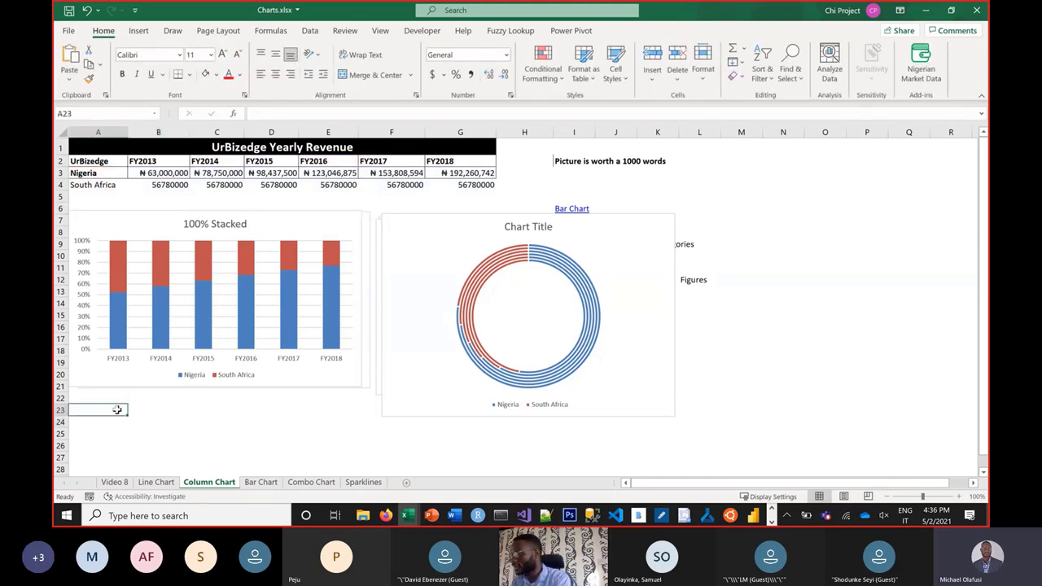
text(Val)
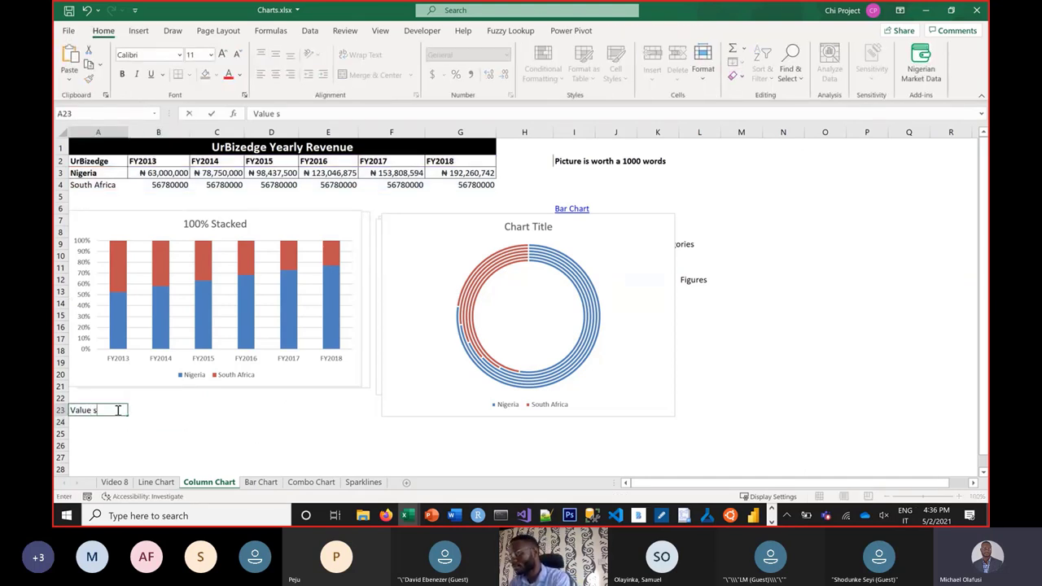
text(ue share a)
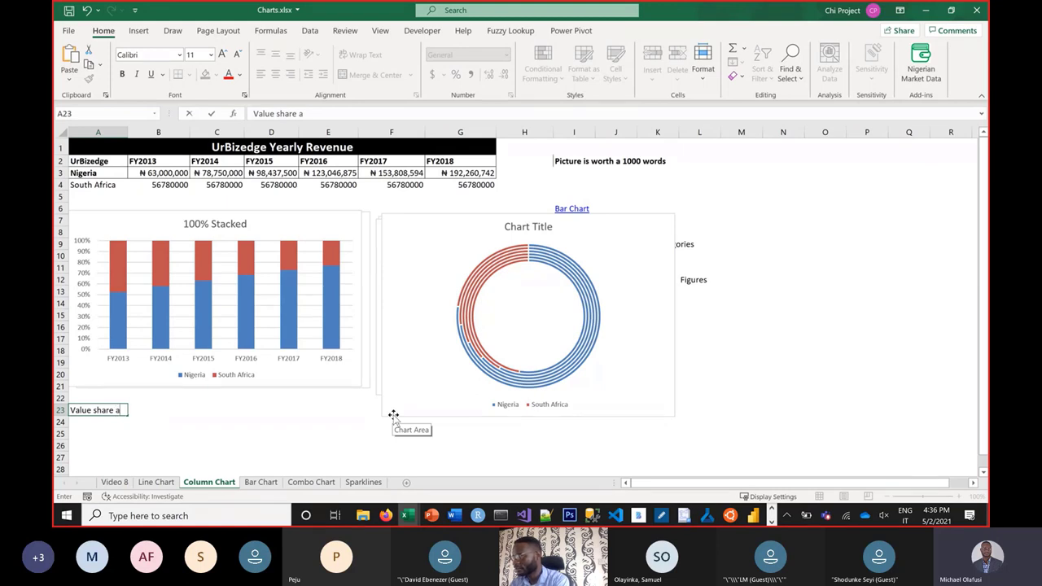
text(nd c)
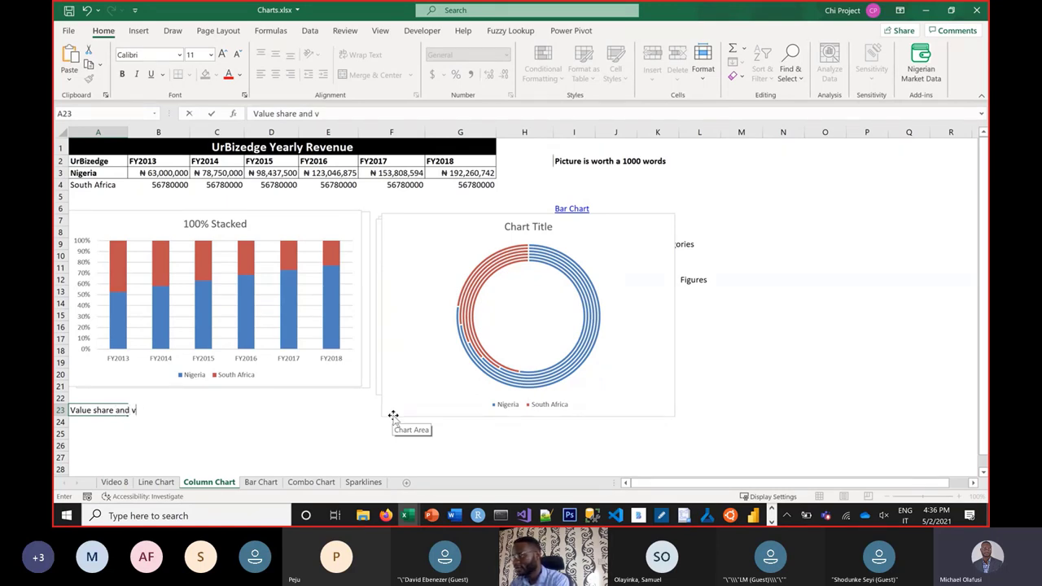
text( volume s)
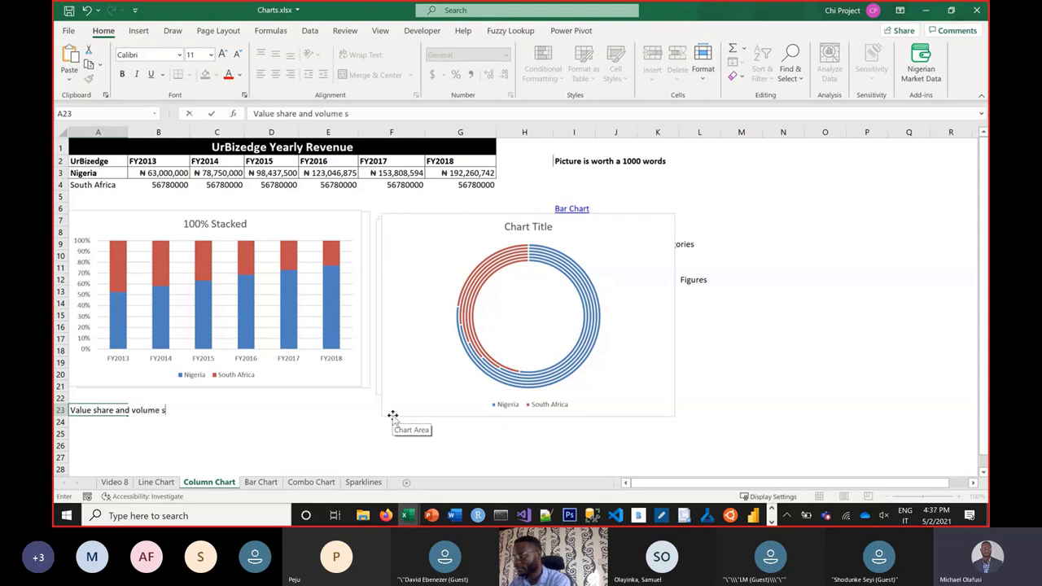
text(hare)
key(Return)
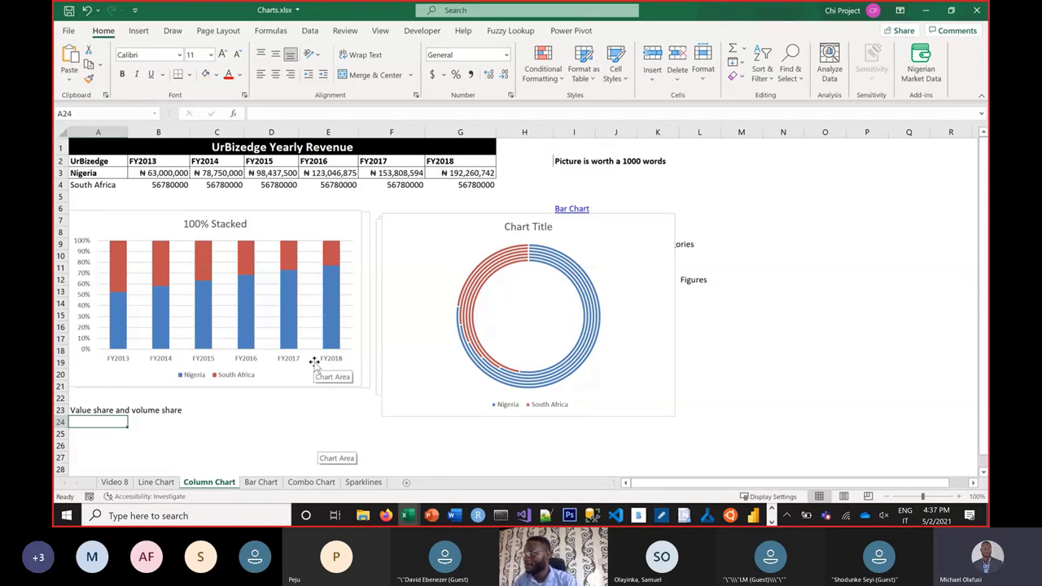
Step: Select the 100% Stacked column chart, preview its Change Colors palettes, then show its Format options
click(327, 223)
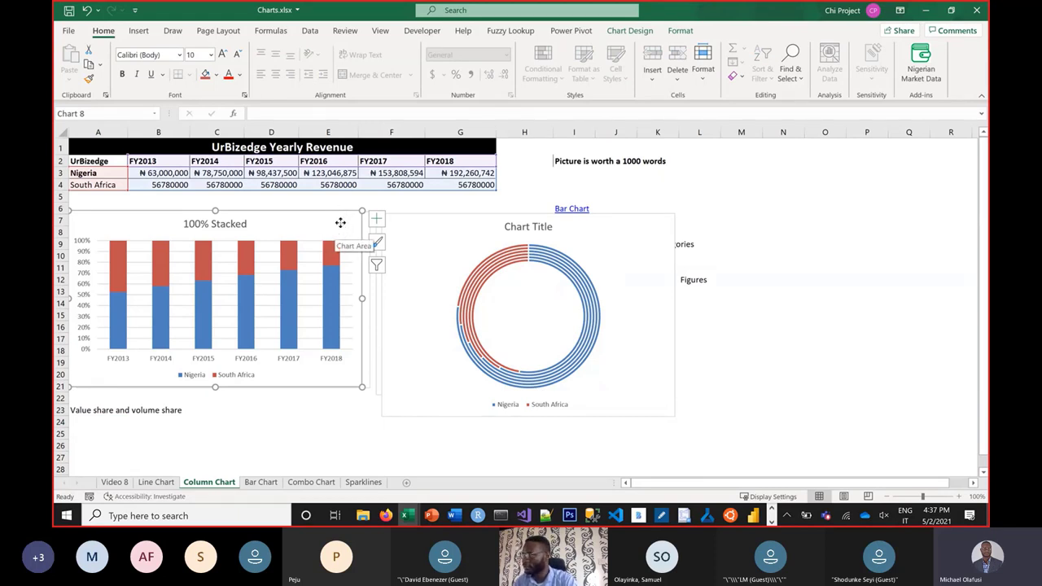
drag(342, 222, 344, 226)
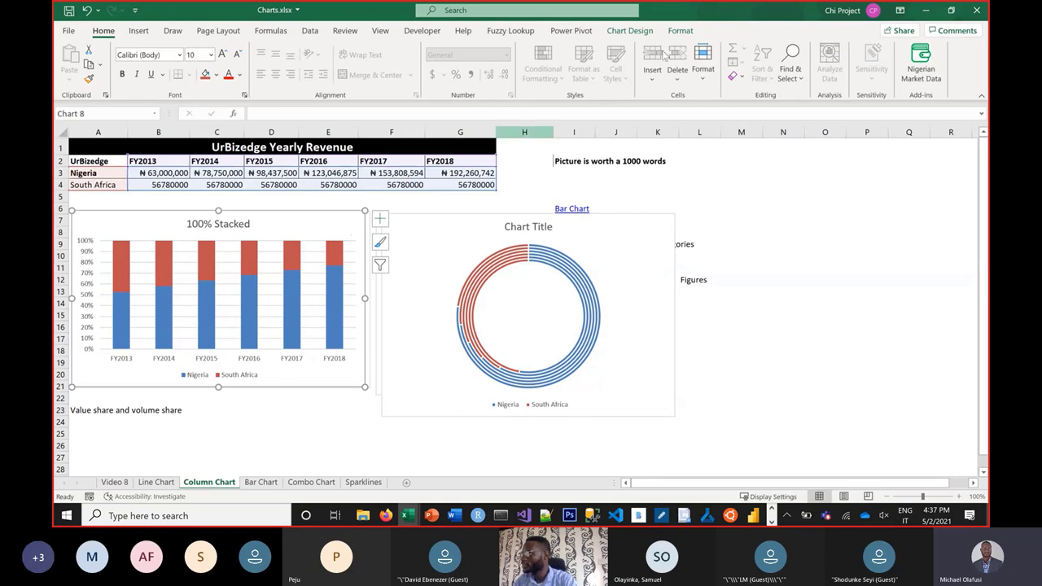
click(640, 35)
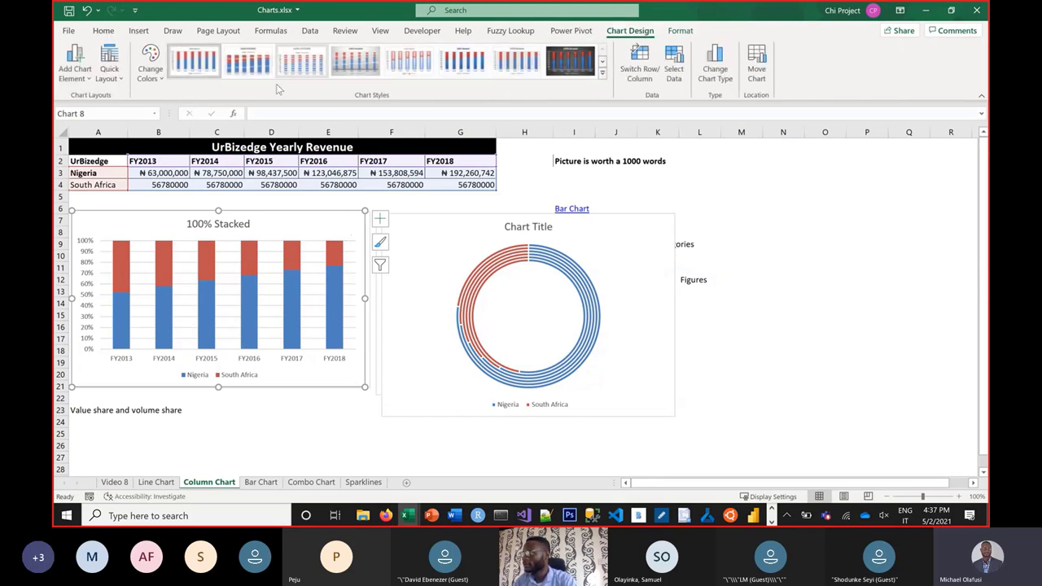
click(152, 65)
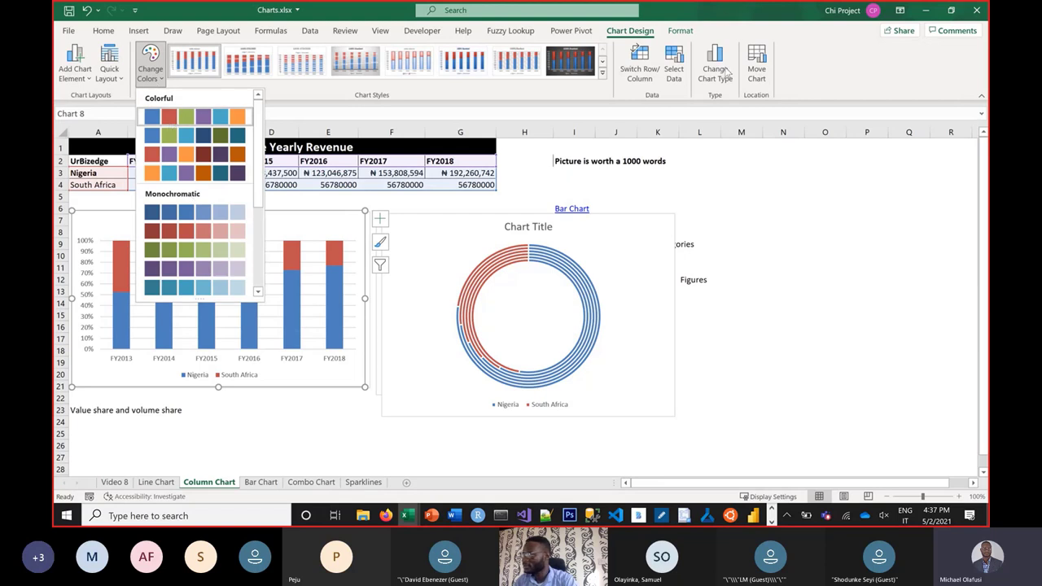
click(712, 28)
click(680, 30)
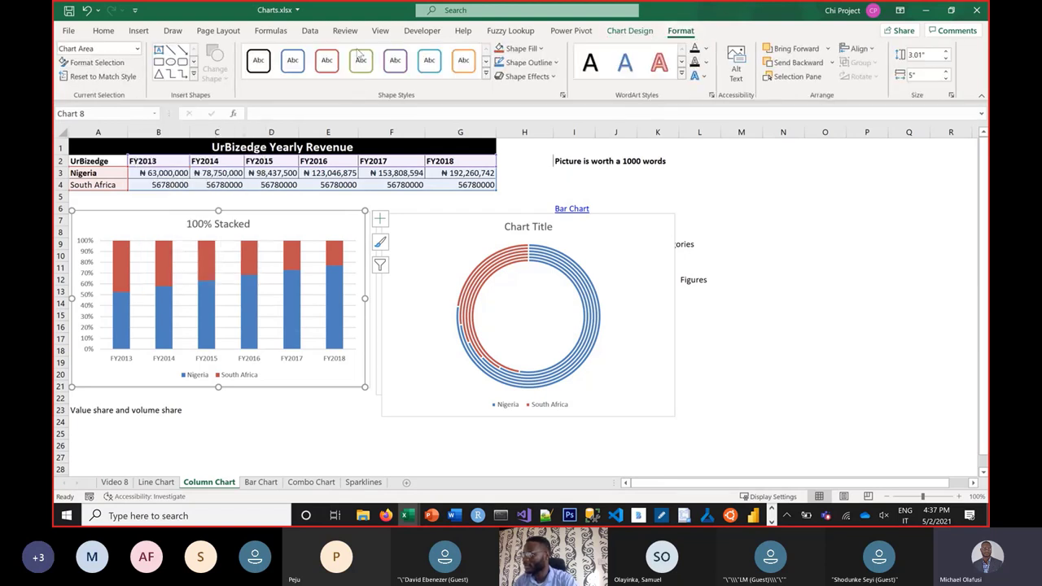
click(486, 73)
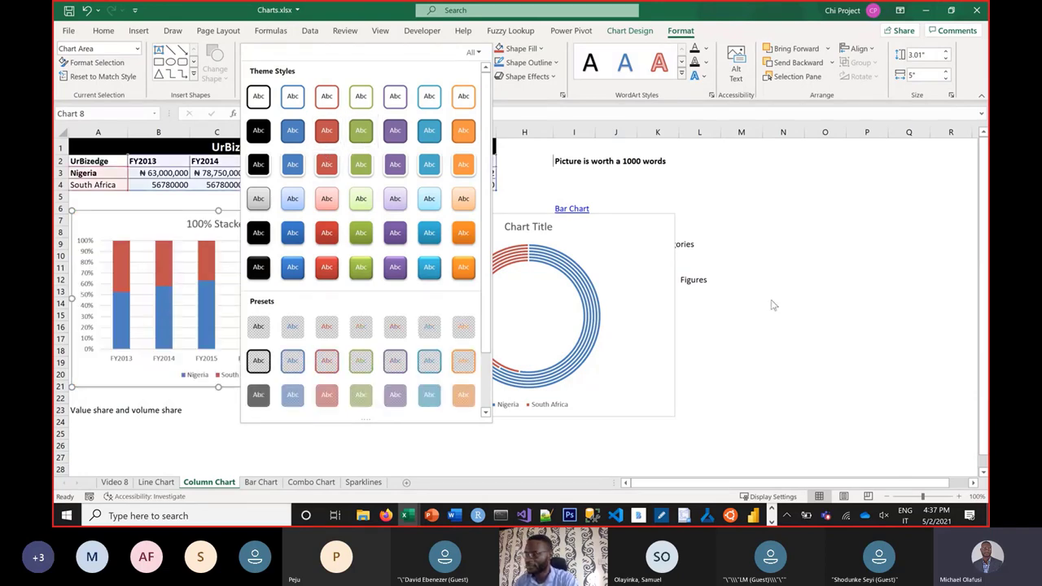
click(681, 30)
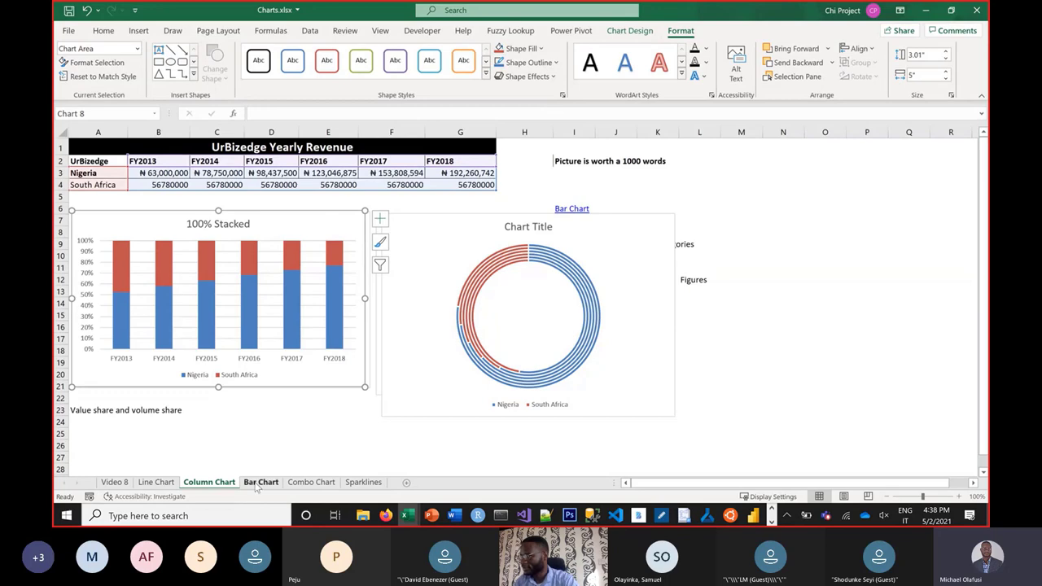
click(343, 444)
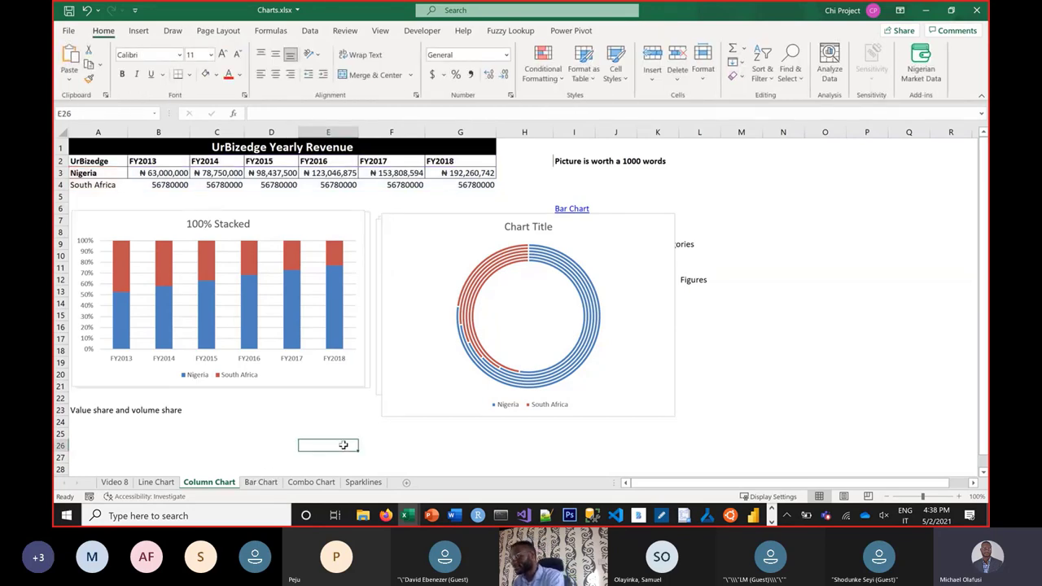
Step: Switch to the Chrome chart-types support page and highlight the column chart description
key(alt+Tab)
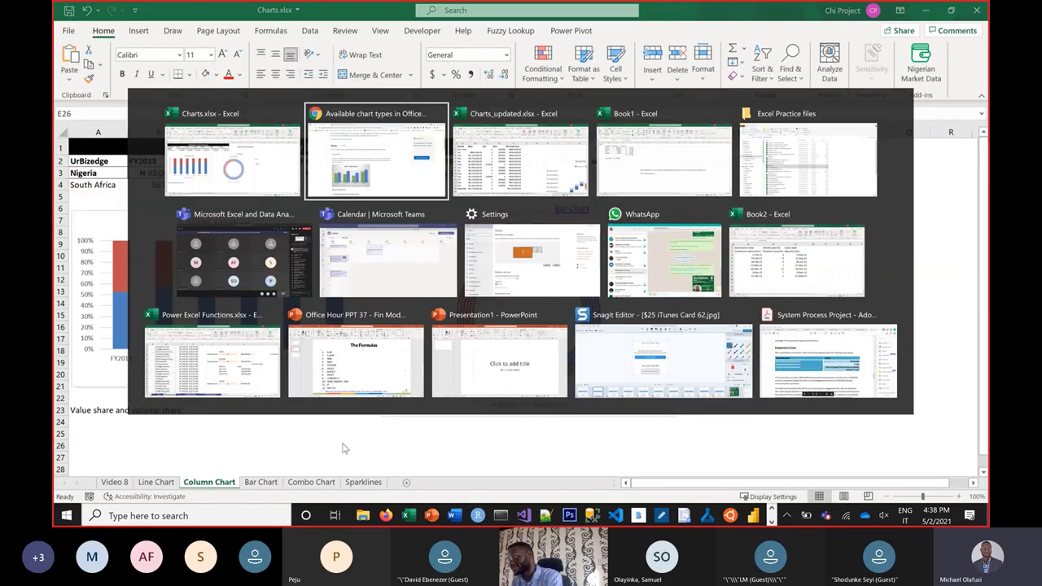
key(alt+Tab)
key(alt+shift+Tab)
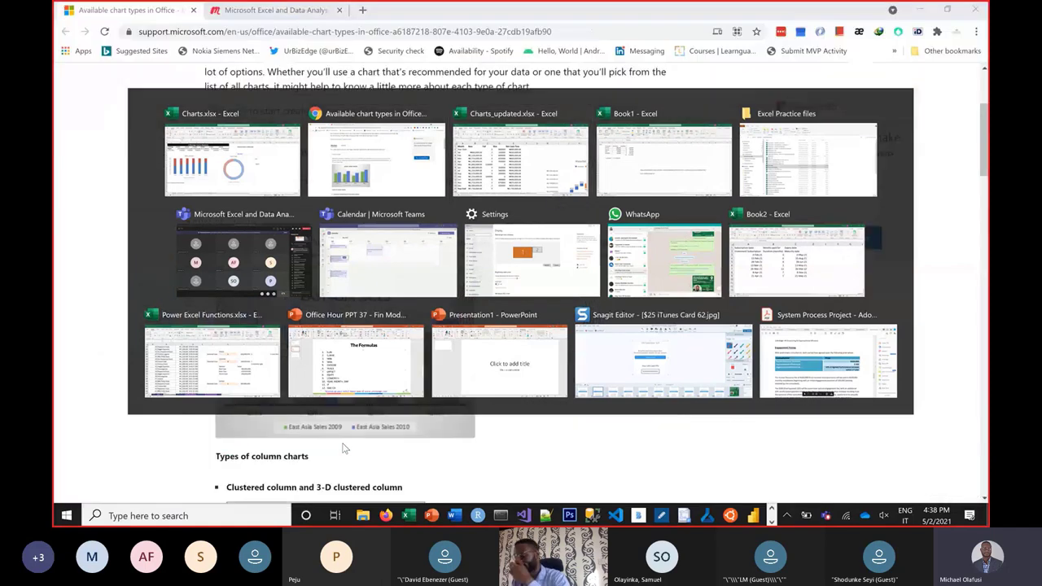
scroll(323, 257, down, 1)
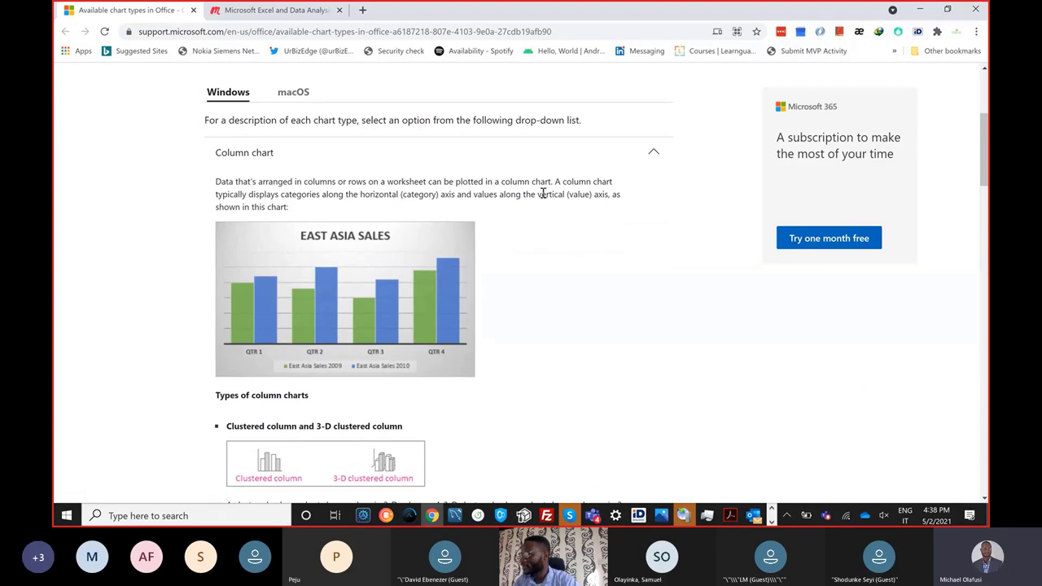
drag(554, 182, 321, 196)
Step: Expand the Line chart section and highlight the sentence about line charts showing trends
scroll(95, 288, down, 10)
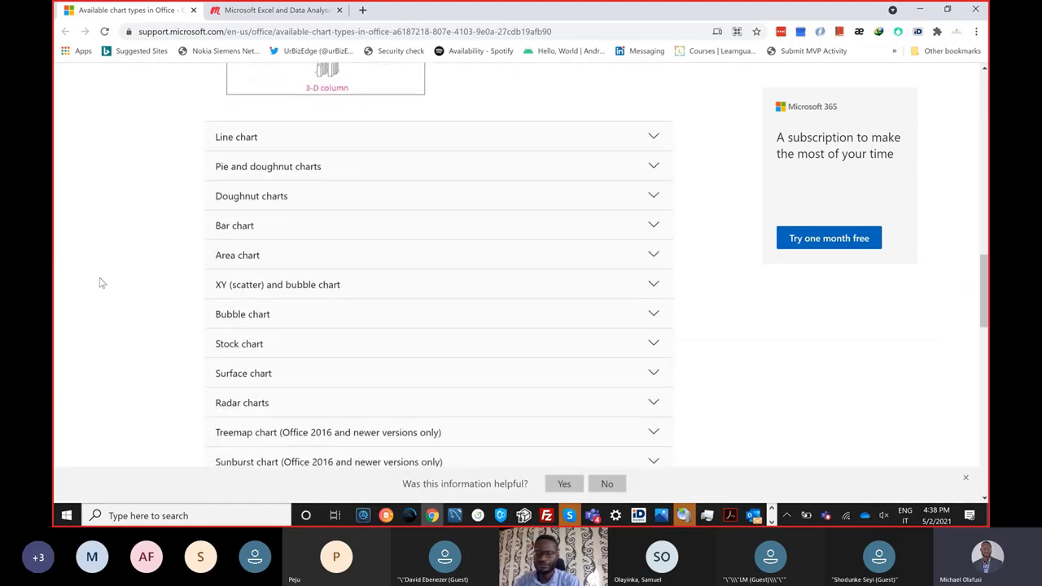
click(244, 137)
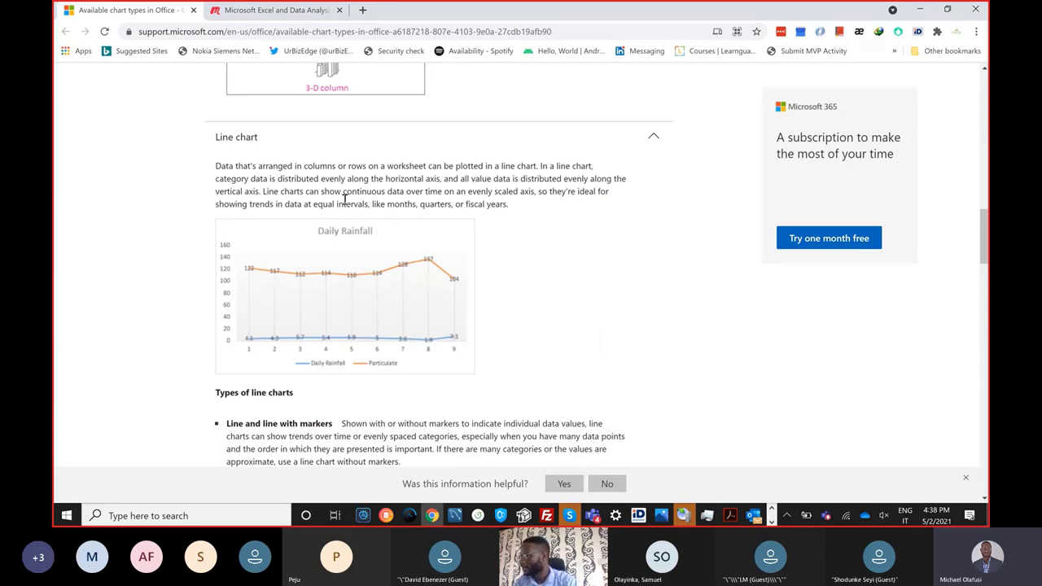
mouse_move(267, 193)
mouse_down()
mouse_move(528, 188)
mouse_move(511, 205)
mouse_move(272, 206)
mouse_up()
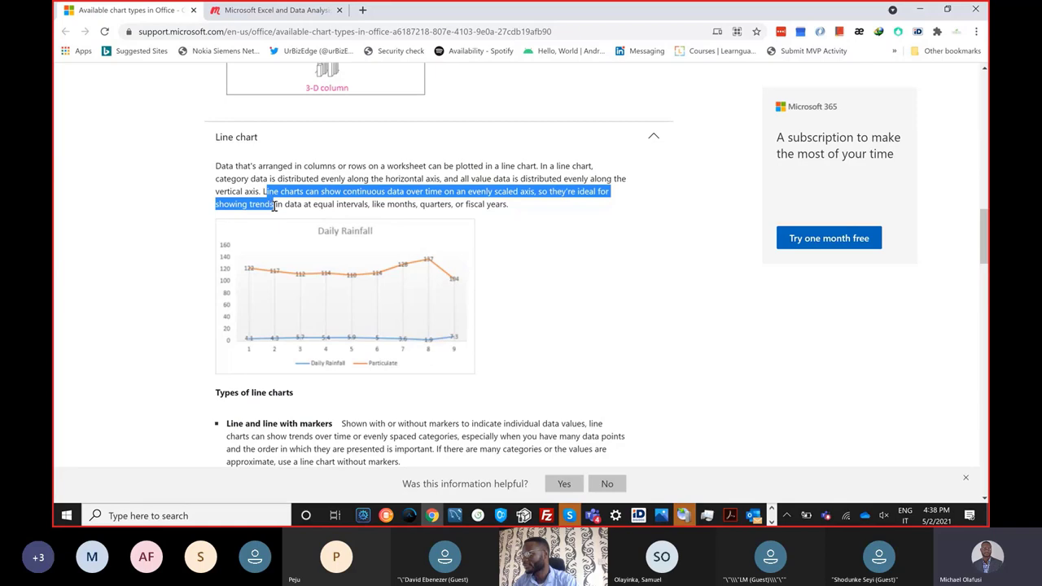
click(569, 275)
Step: Back in Excel, move the doughnut, pie and stacked column charts aside to clear space
key(alt+Tab)
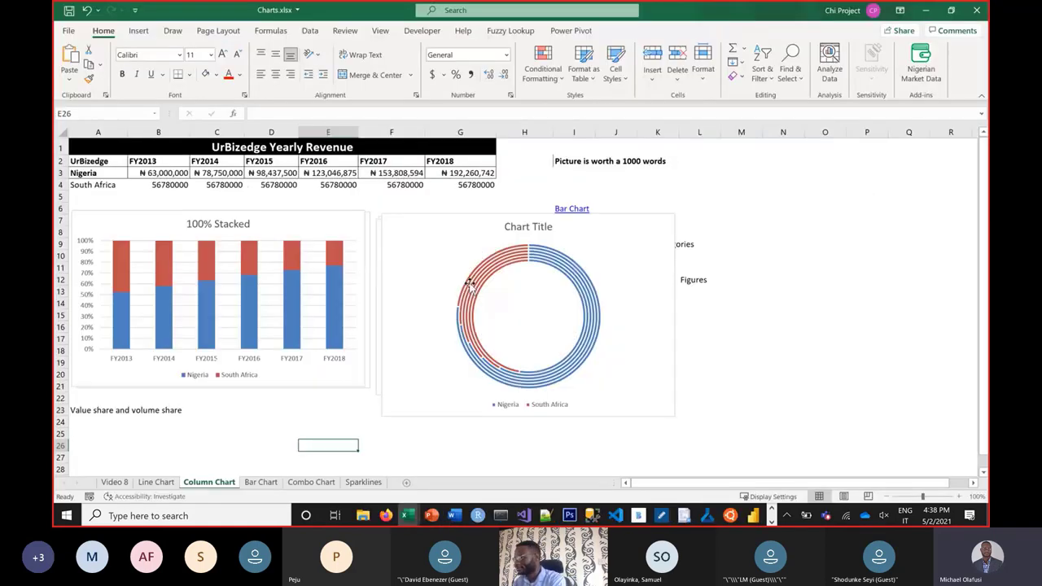
drag(394, 226, 543, 346)
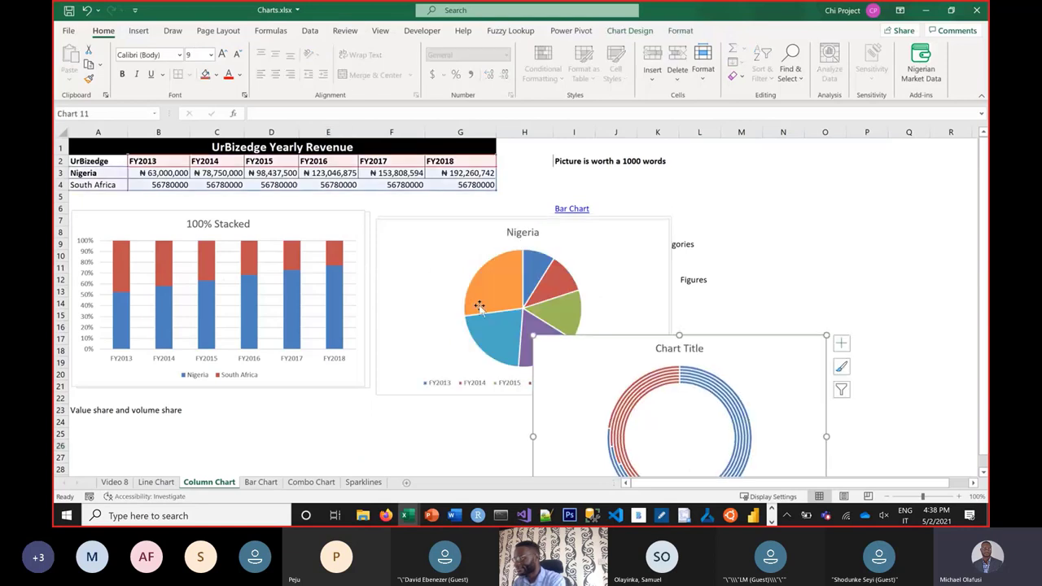
drag(404, 232, 640, 371)
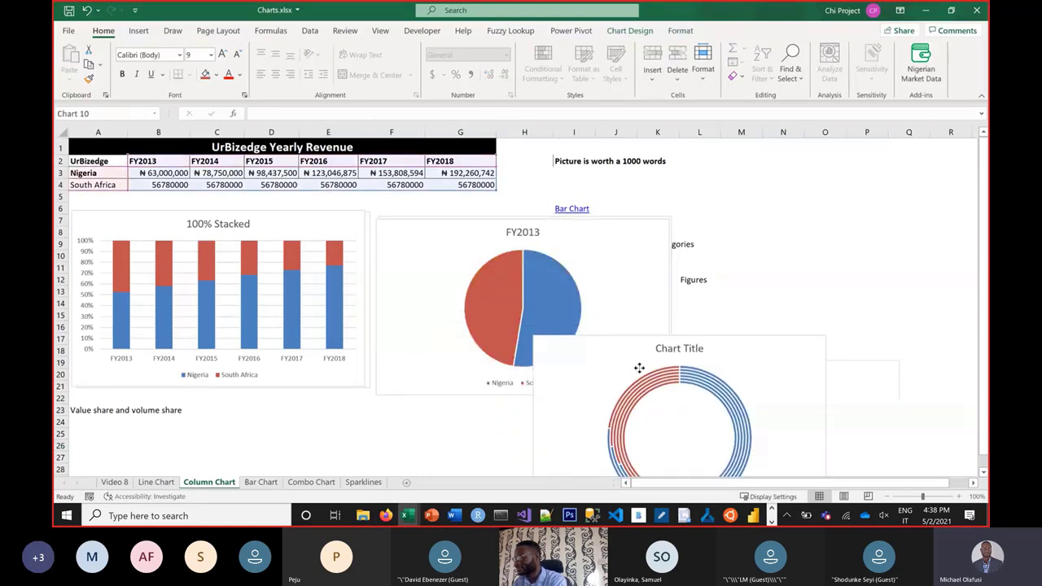
drag(388, 233, 730, 343)
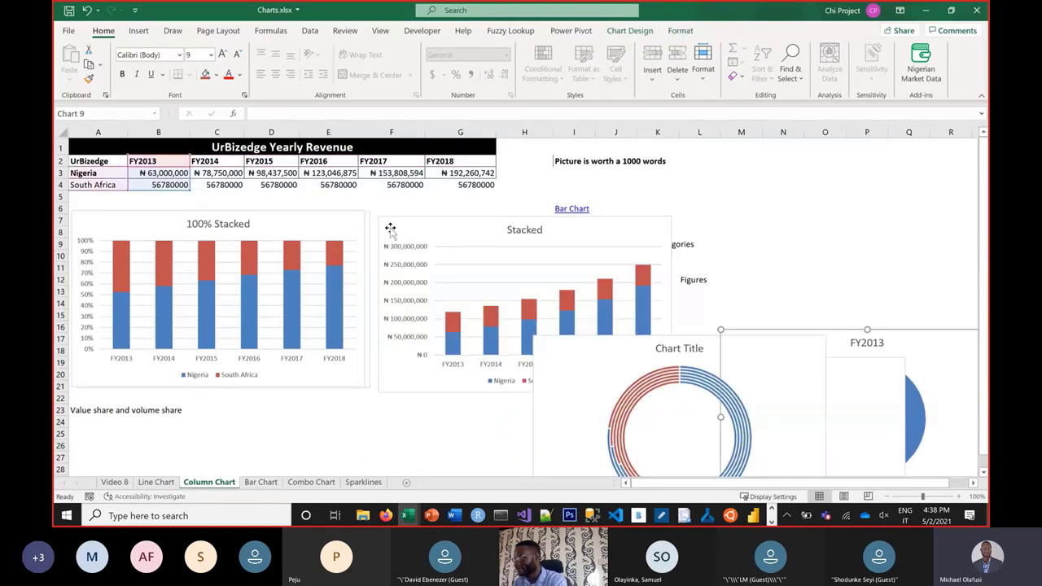
drag(392, 229, 891, 361)
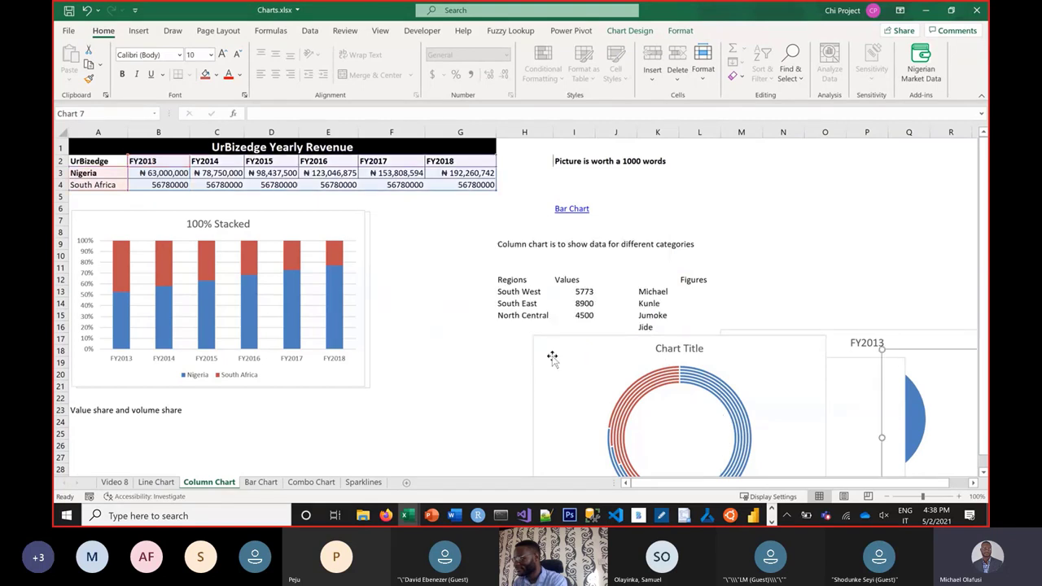
drag(554, 356, 795, 374)
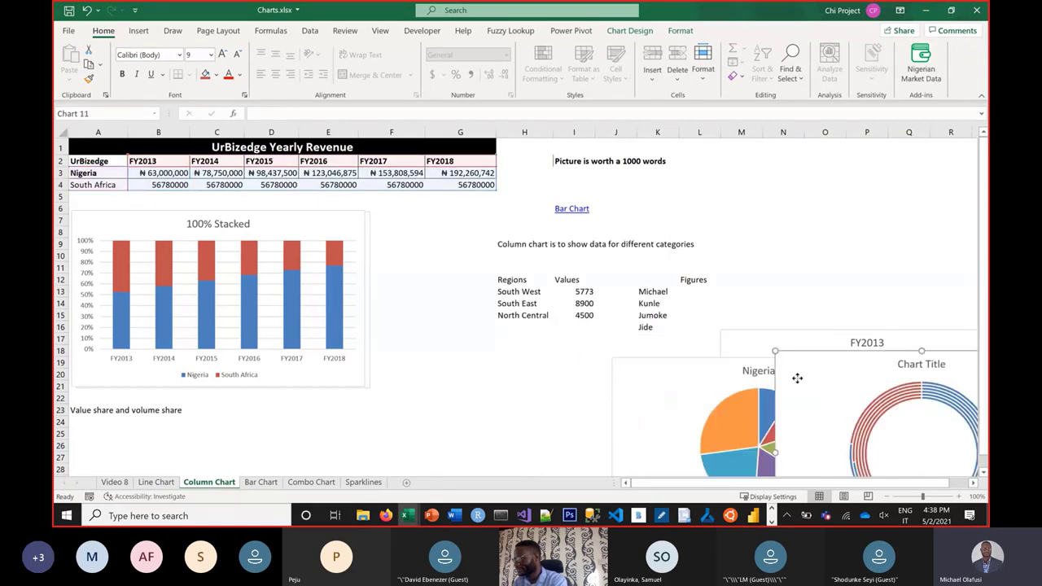
click(563, 370)
Step: Insert a 2-D line chart of the Regions and Values data H12:I15 and shift it left
drag(511, 279, 584, 319)
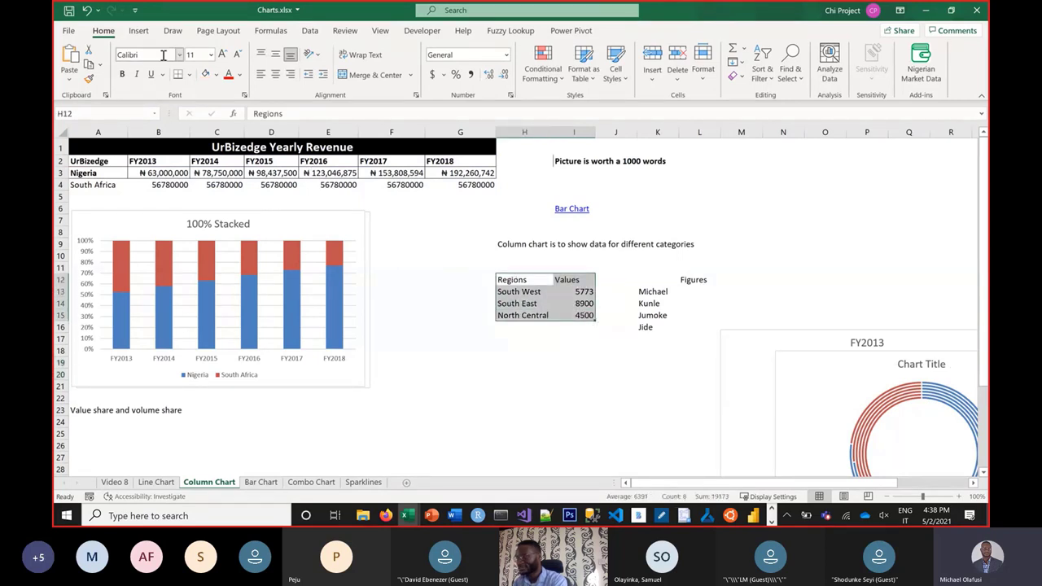
click(138, 30)
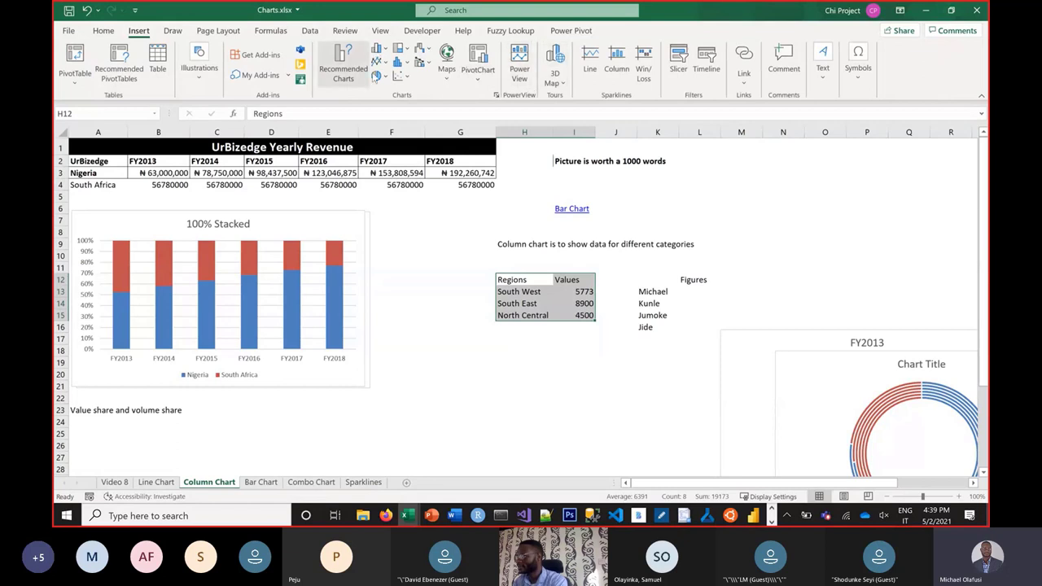
click(386, 65)
click(387, 103)
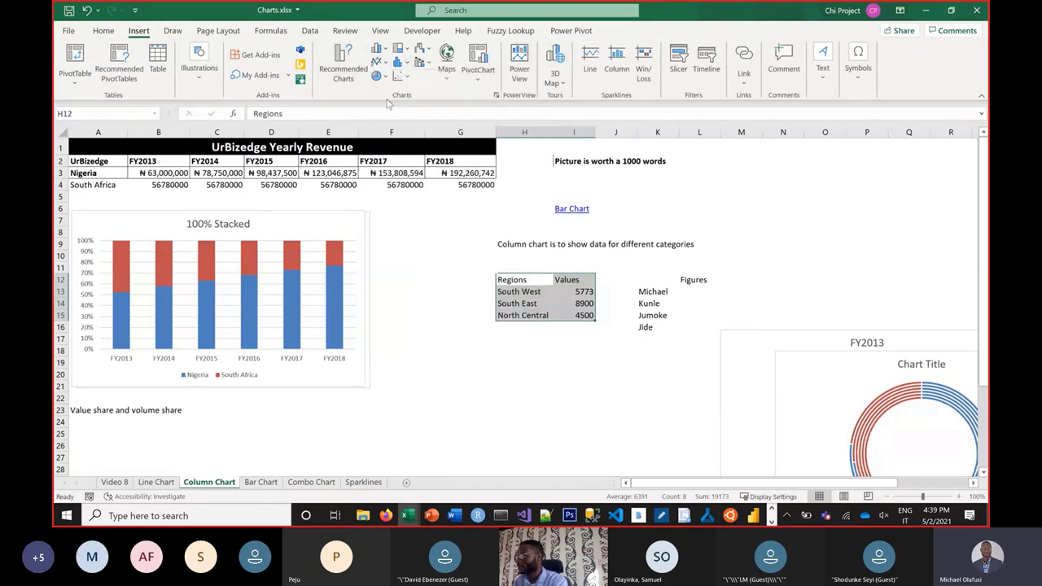
drag(440, 240, 252, 275)
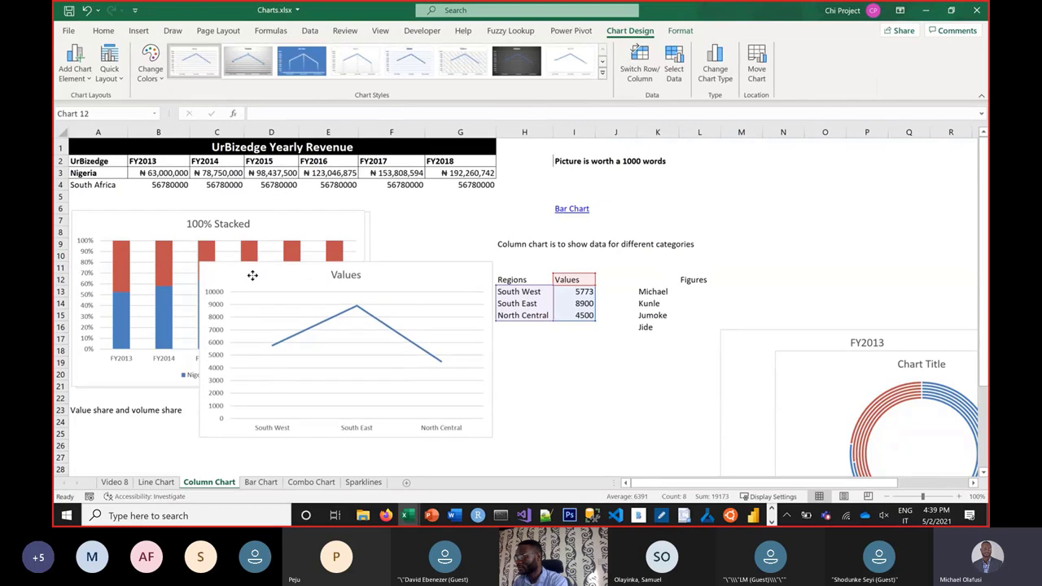
Step: Delete the 100% Stacked and Clustered column charts and move the Values chart up into rows 7–22
click(284, 220)
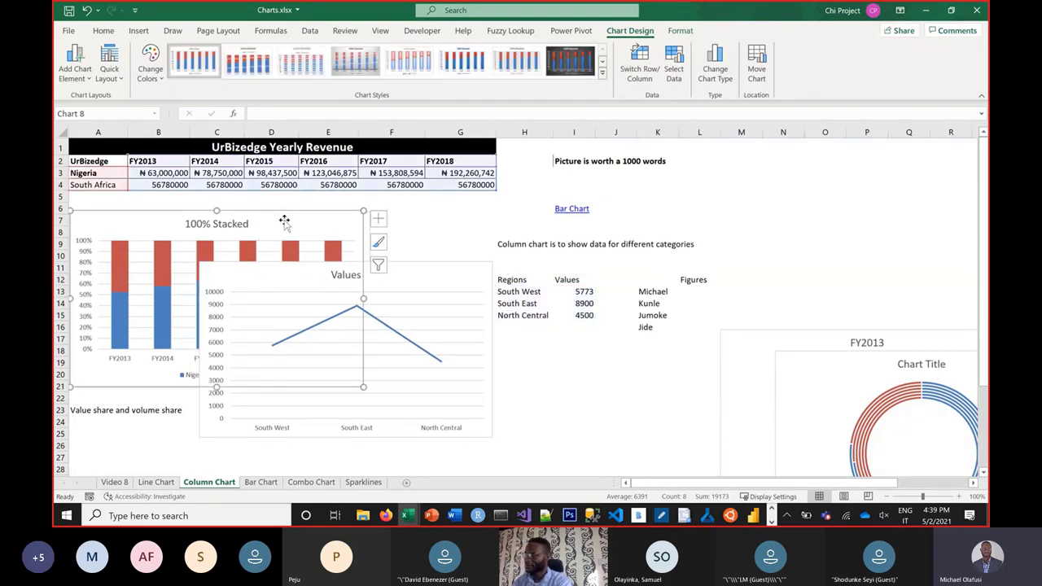
key(Delete)
click(284, 224)
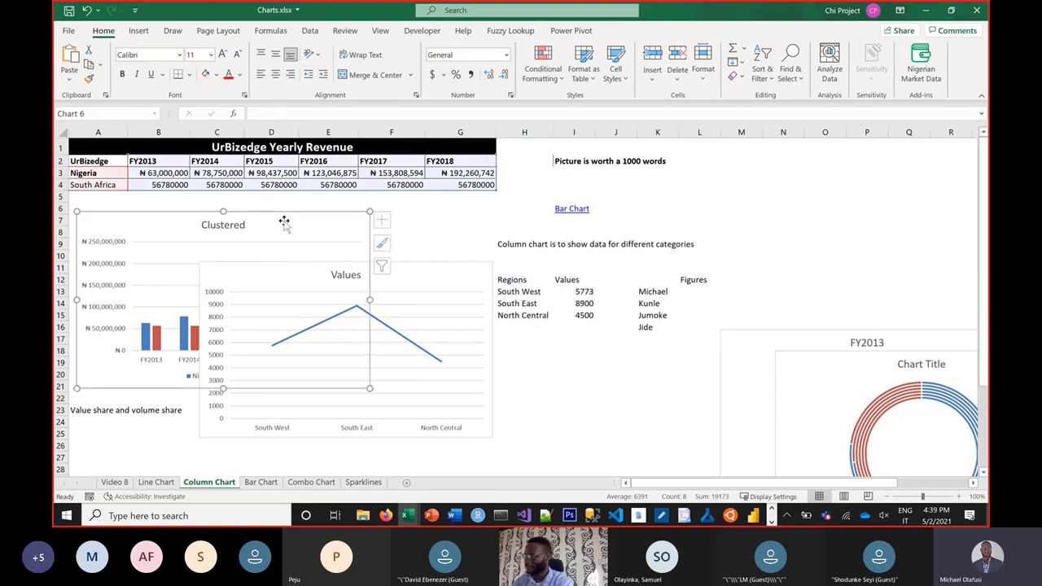
key(Delete)
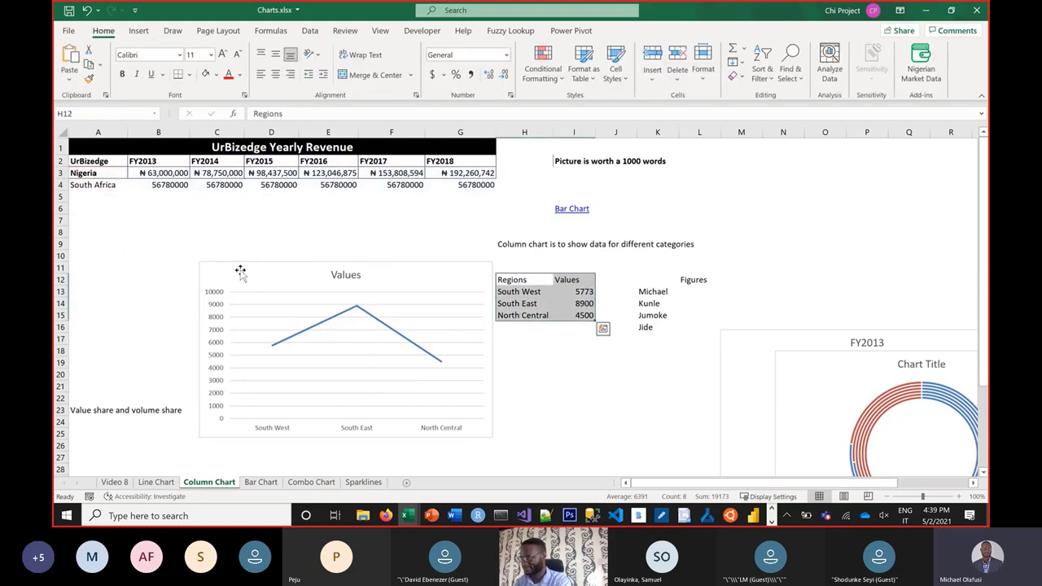
drag(193, 243, 173, 234)
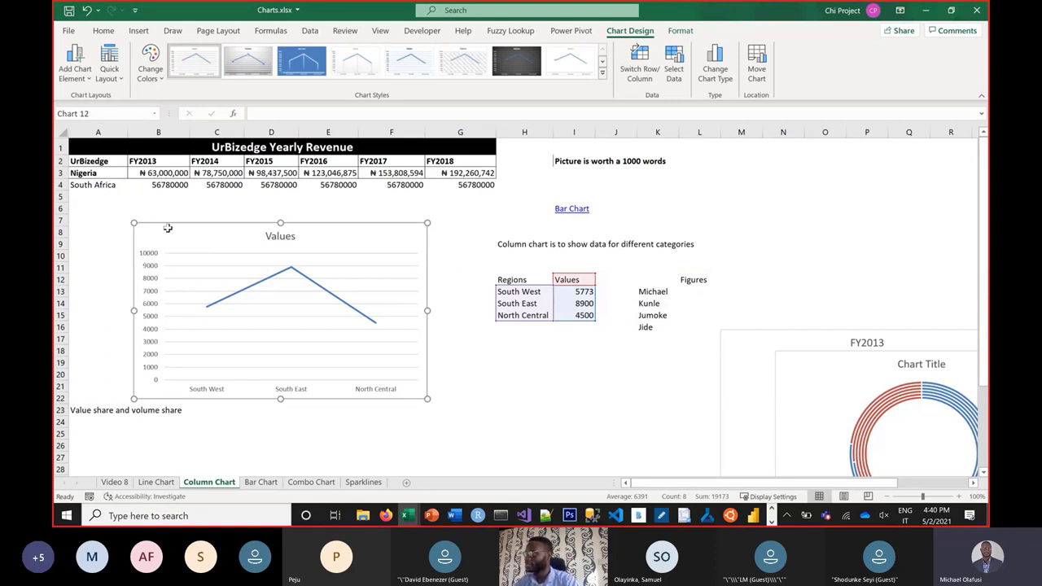
Step: Delete the Values line chart plotting South West, South East and North Central
key(Delete)
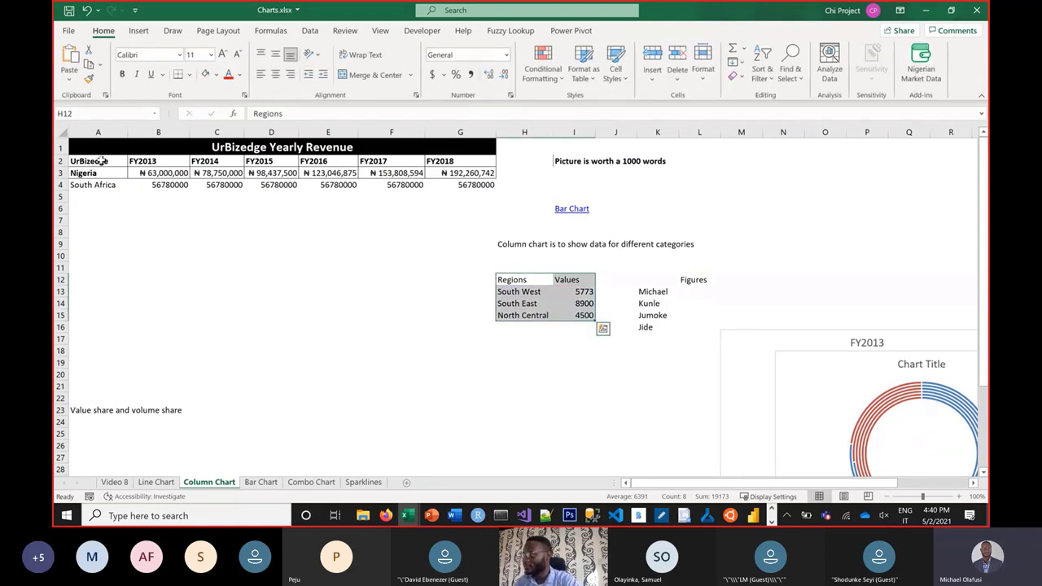
Step: Insert a 2-D line chart of Nigeria's A2:G3 revenue and place it beneath the table
drag(100, 161, 489, 183)
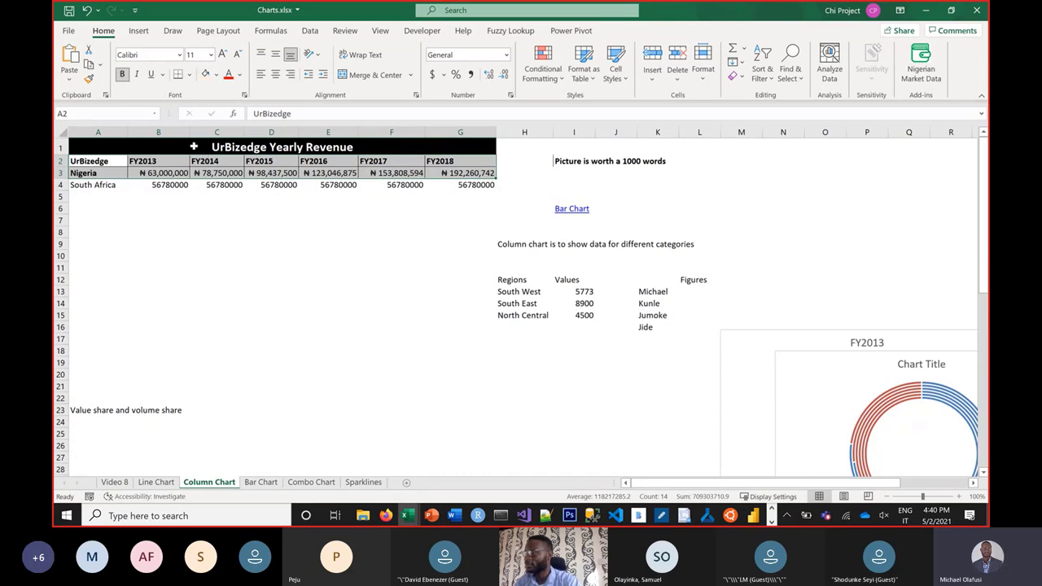
click(140, 31)
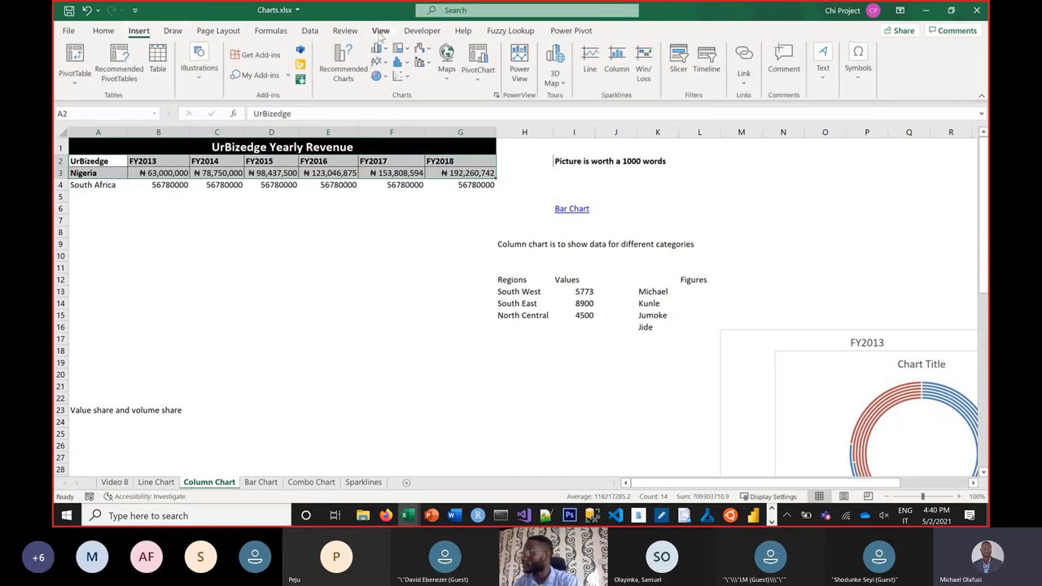
click(384, 65)
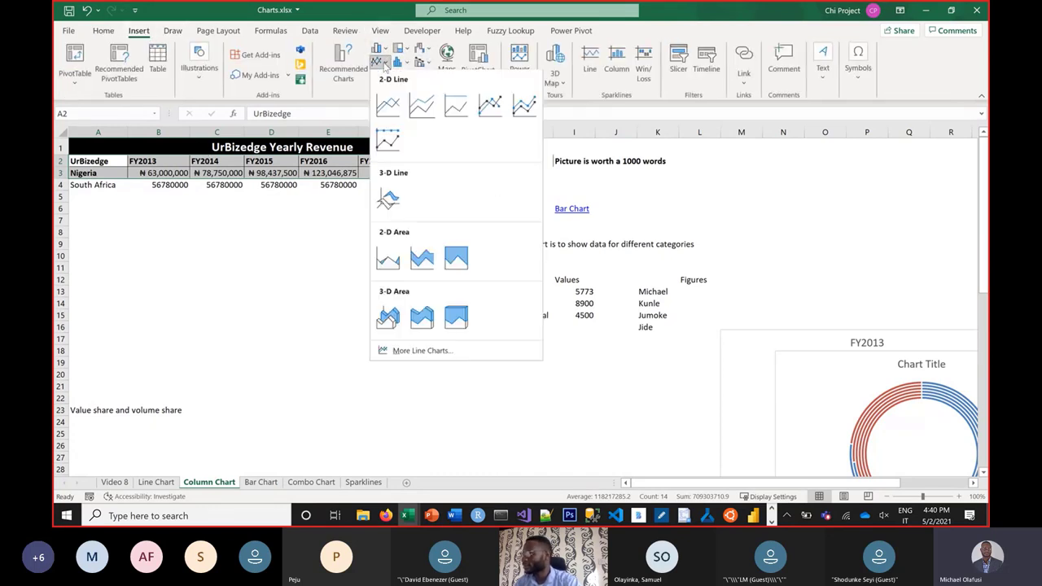
click(386, 107)
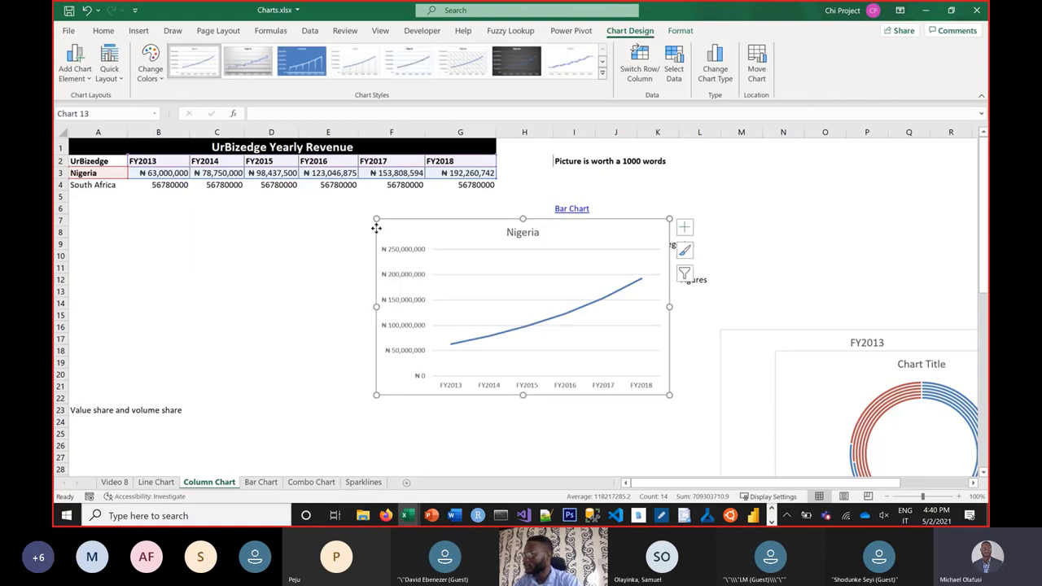
drag(394, 228, 204, 222)
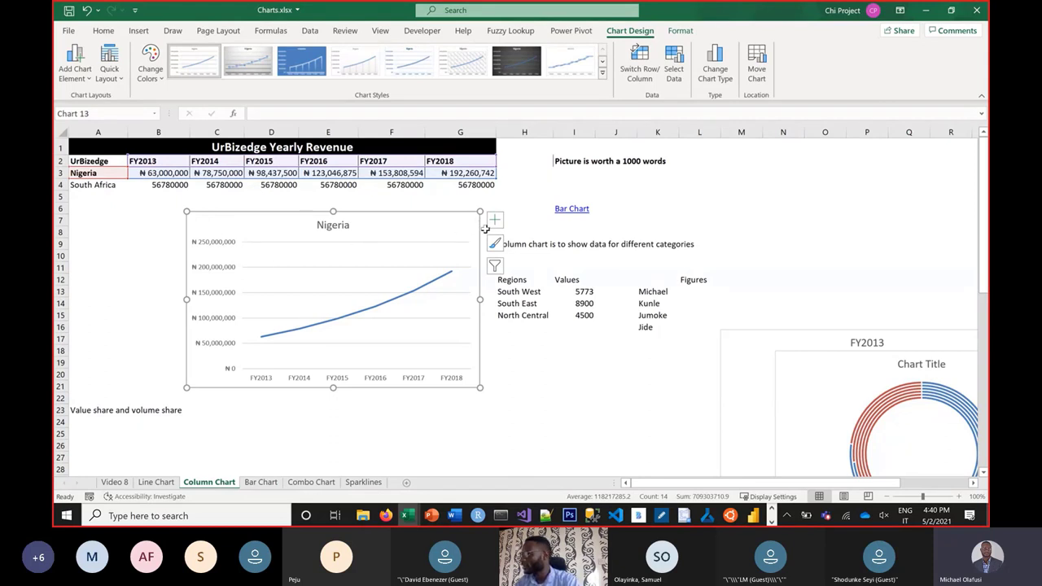
Step: Review the Nigeria chart's elements and the line chart types without changes, then deselect it
click(496, 221)
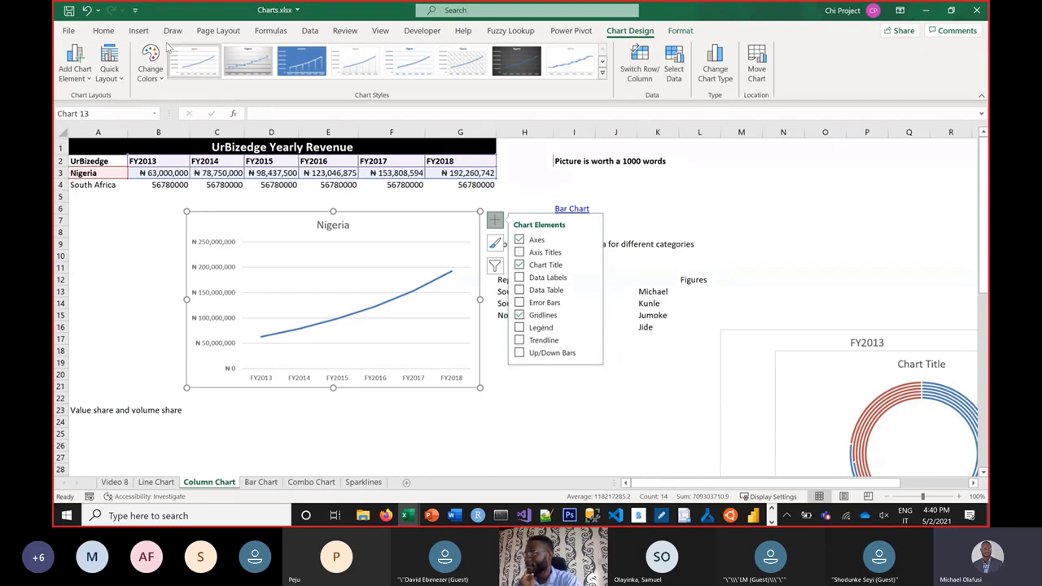
click(138, 30)
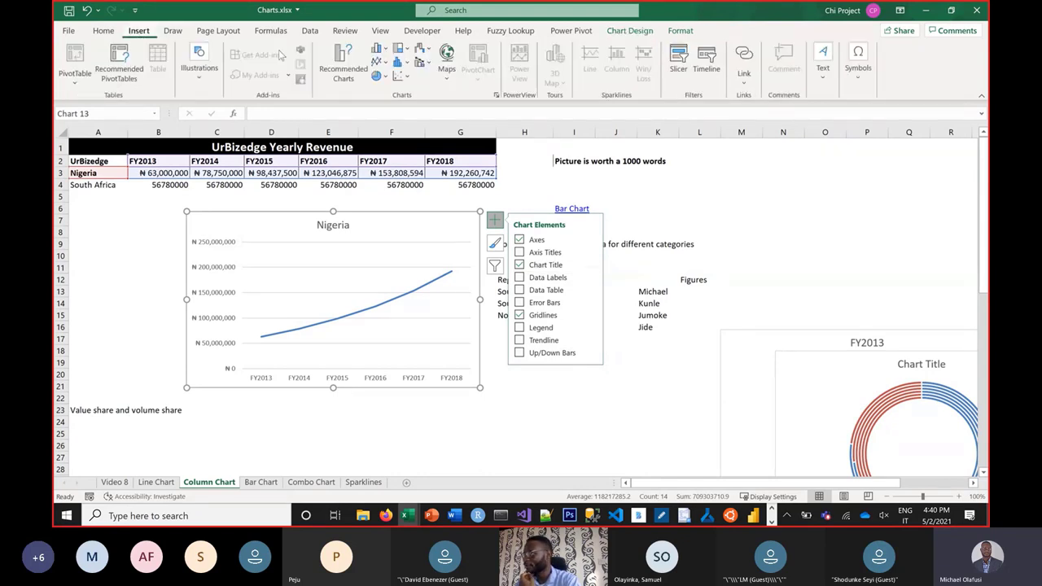
click(379, 62)
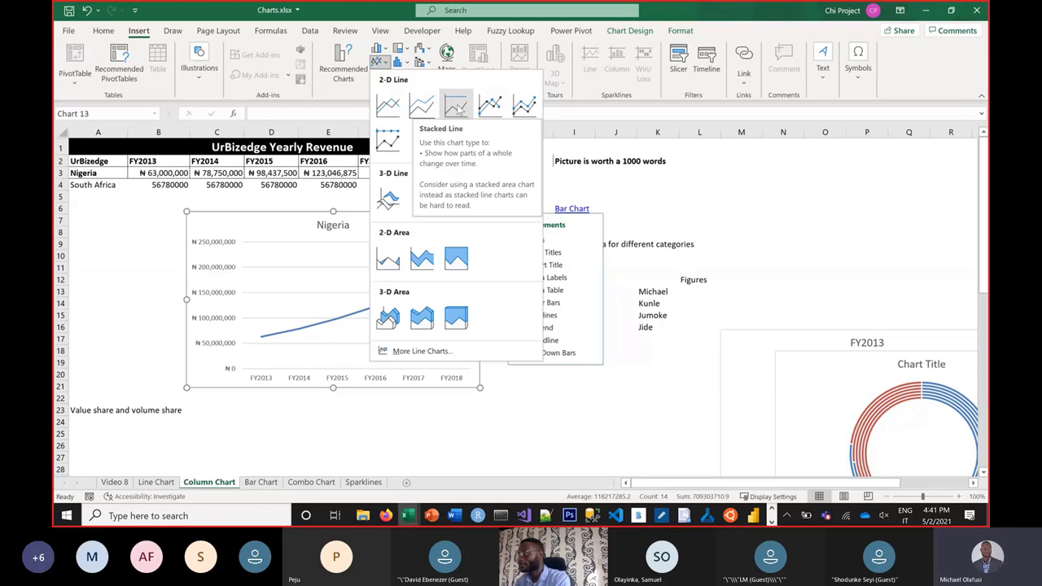
click(143, 269)
click(578, 425)
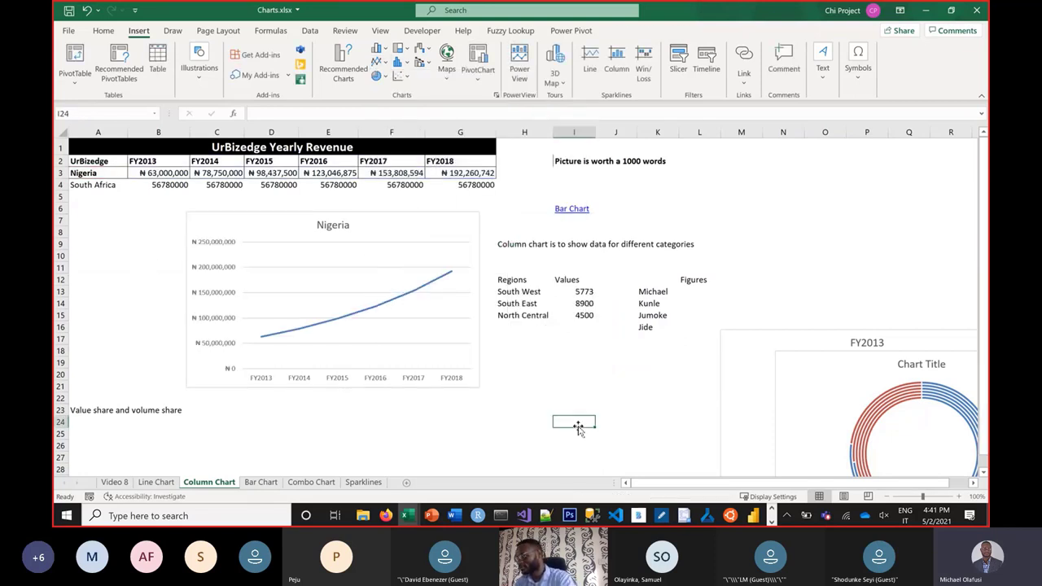
Step: Expand the Pie and doughnut charts section on the support page, then move Excel's Nigeria line chart to the right side
key(alt+Tab)
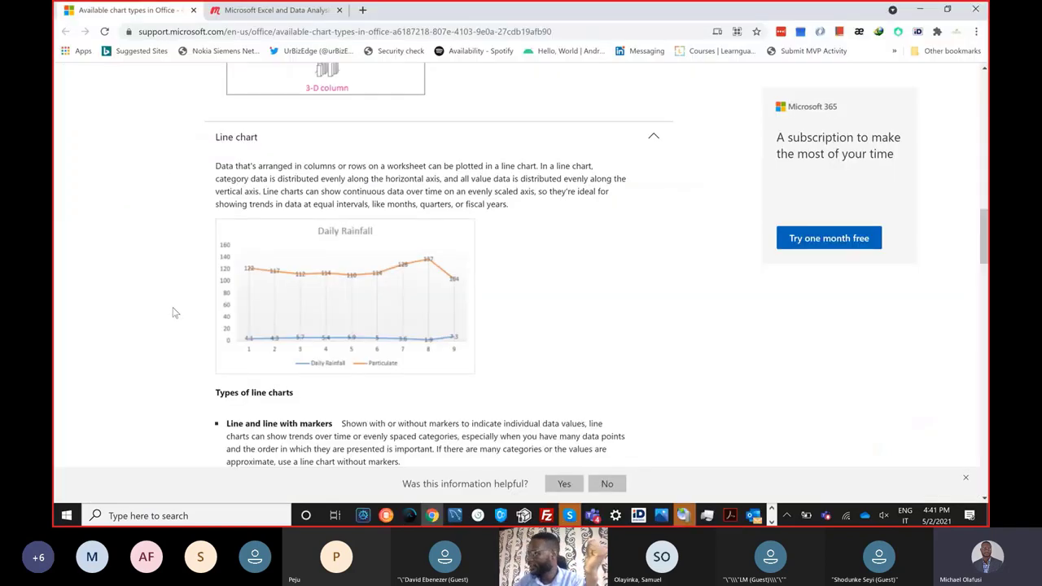
scroll(174, 312, down, 2)
scroll(173, 315, down, 12)
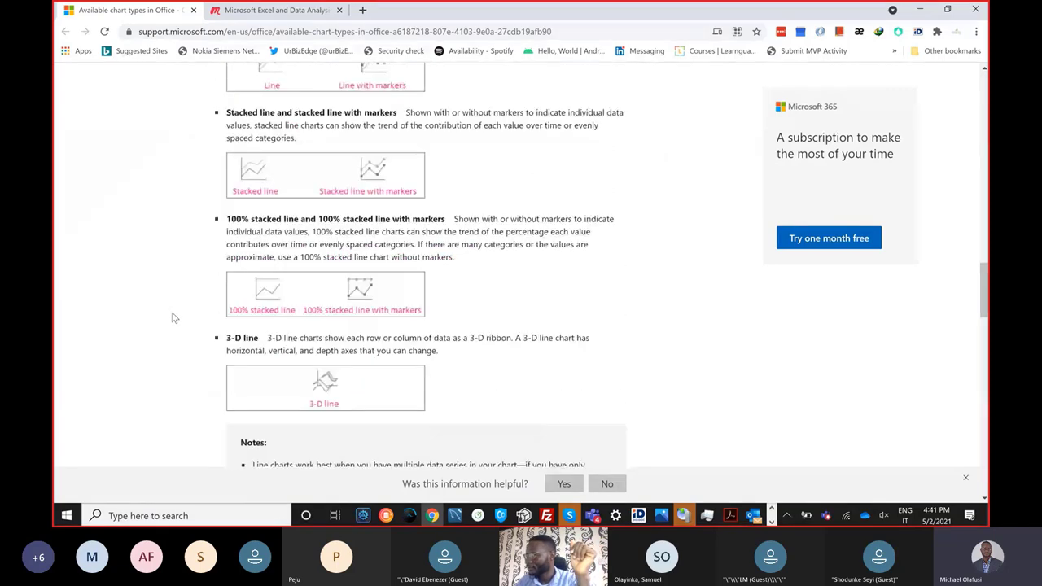
scroll(172, 316, up, 3)
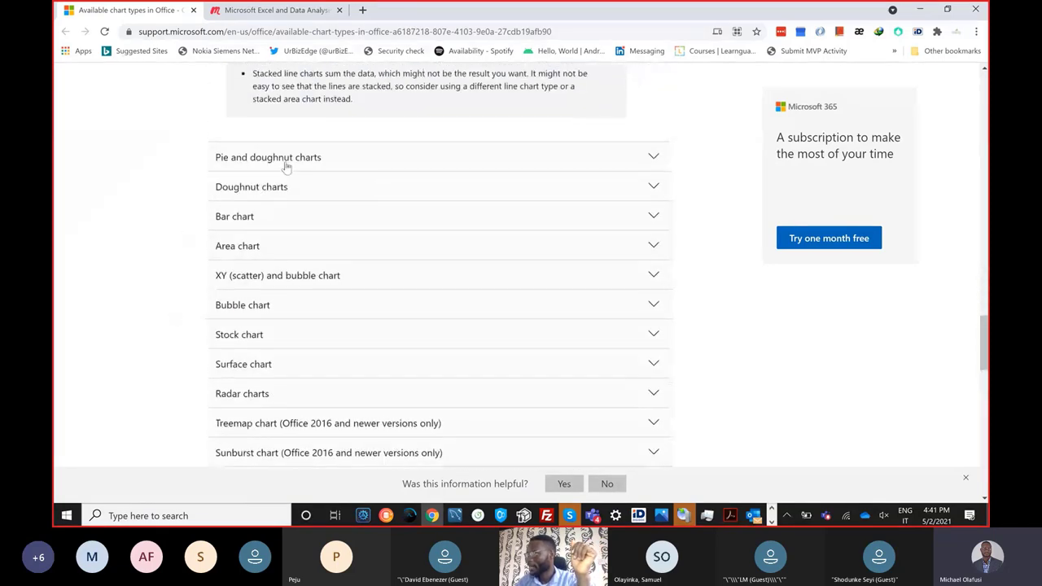
click(283, 157)
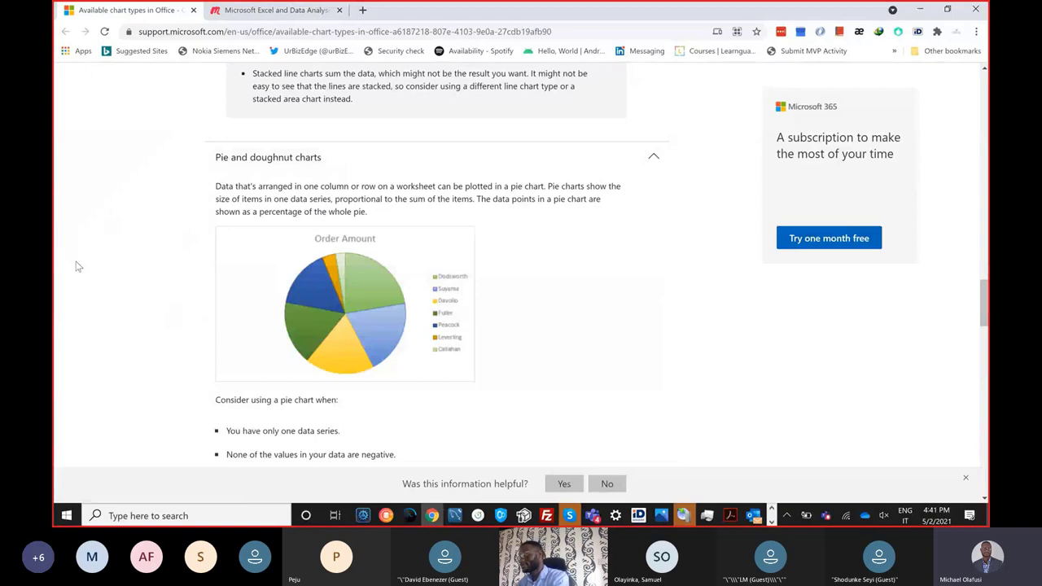
key(alt+Tab)
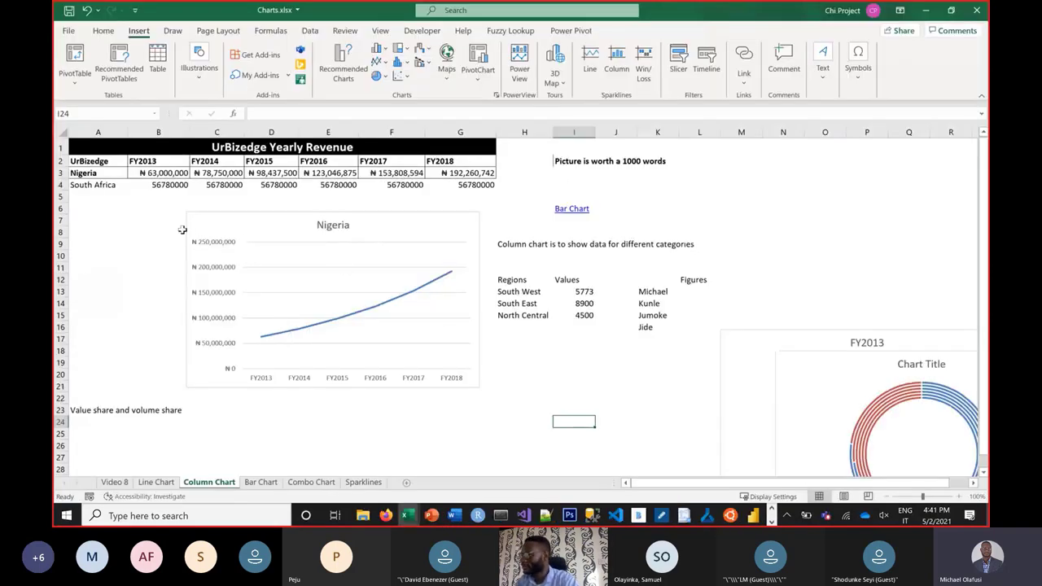
drag(191, 225, 771, 153)
Step: Select A2:B4 and insert a 2-D pie chart of FY2013 revenue, placed below the table
click(341, 302)
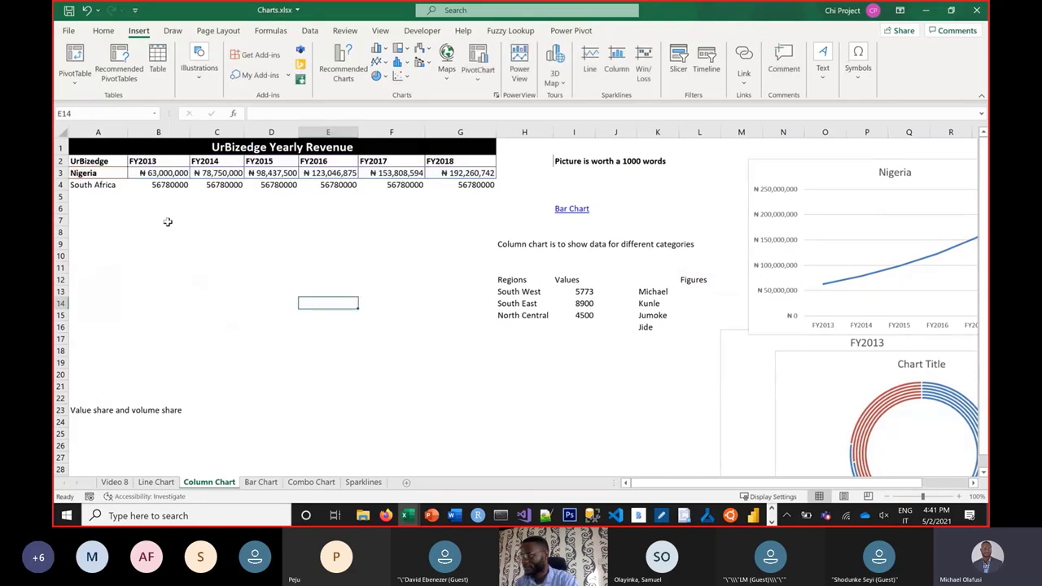
click(88, 165)
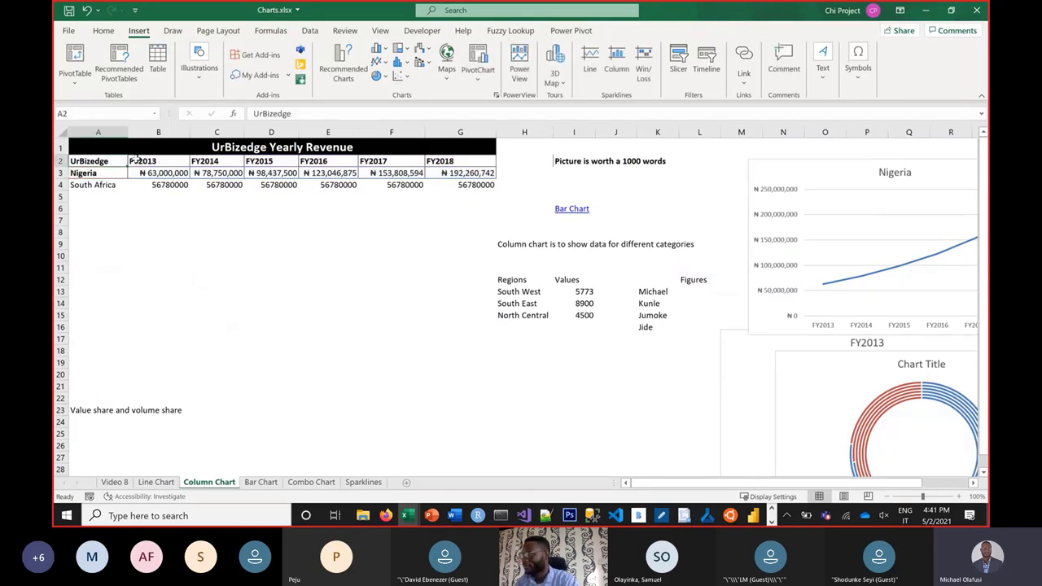
drag(97, 161, 481, 174)
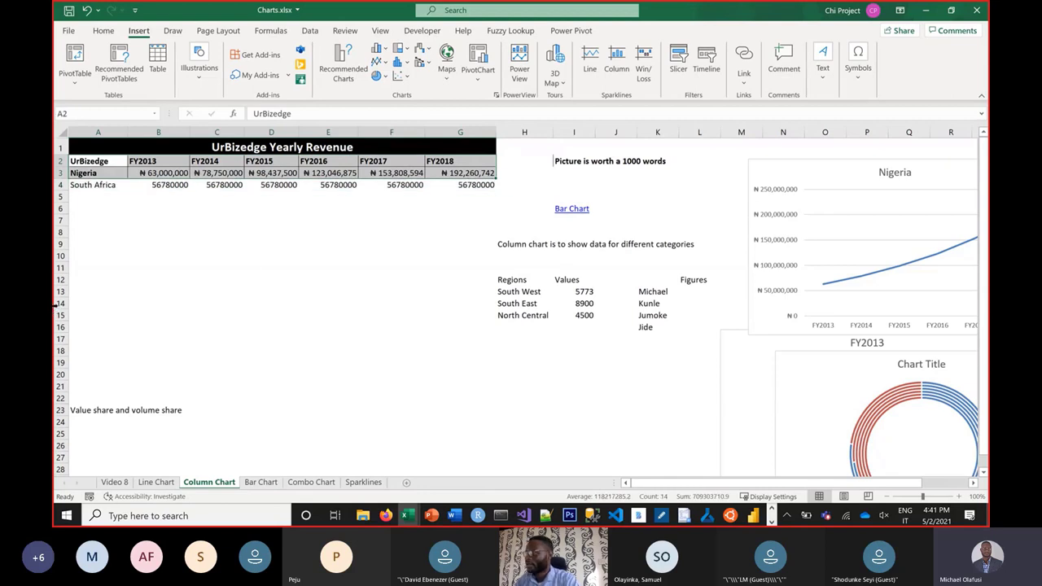
click(84, 164)
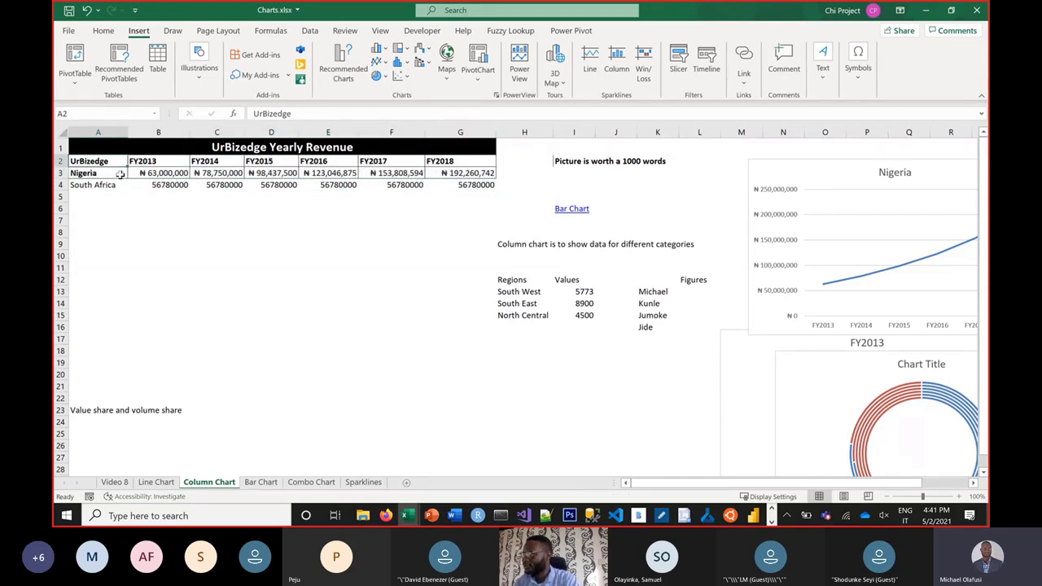
shift+click(136, 187)
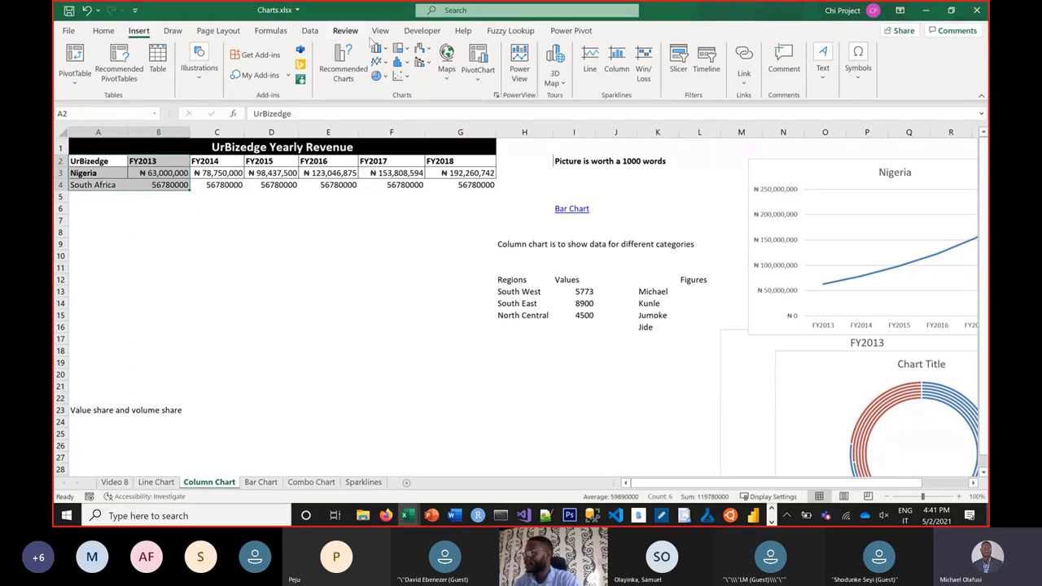
click(382, 75)
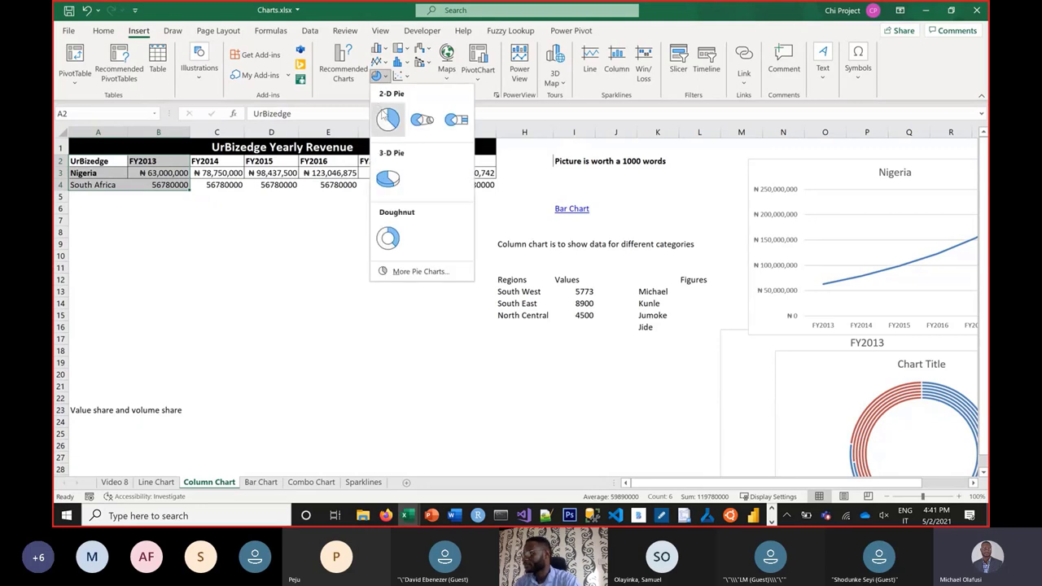
click(387, 119)
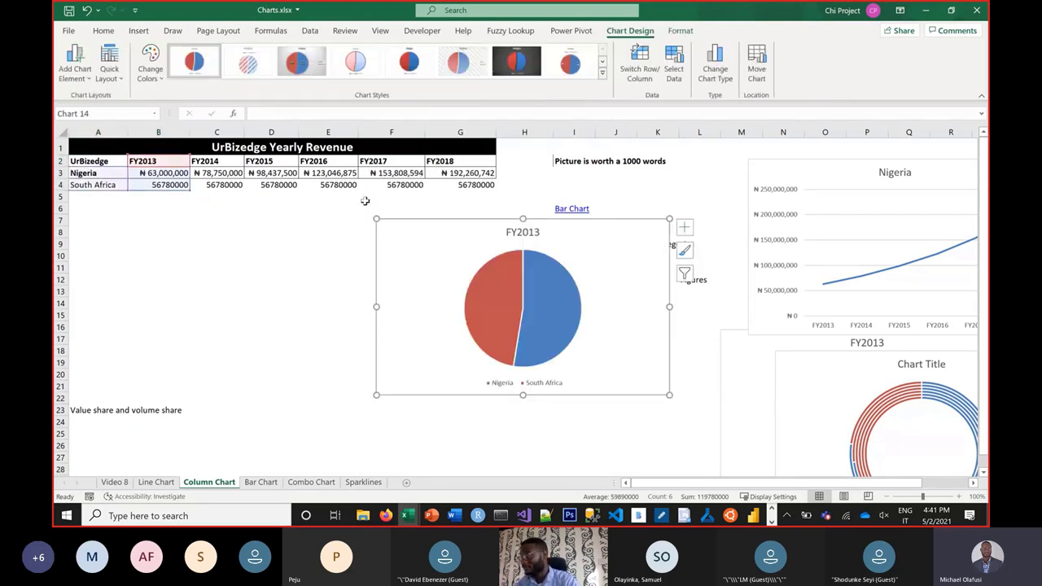
drag(400, 225, 210, 234)
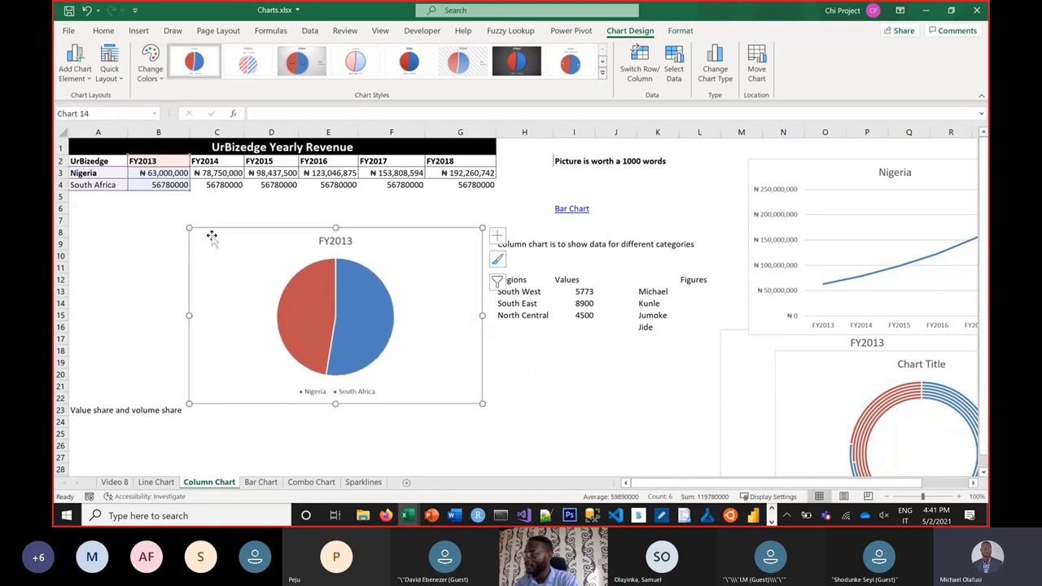
click(130, 283)
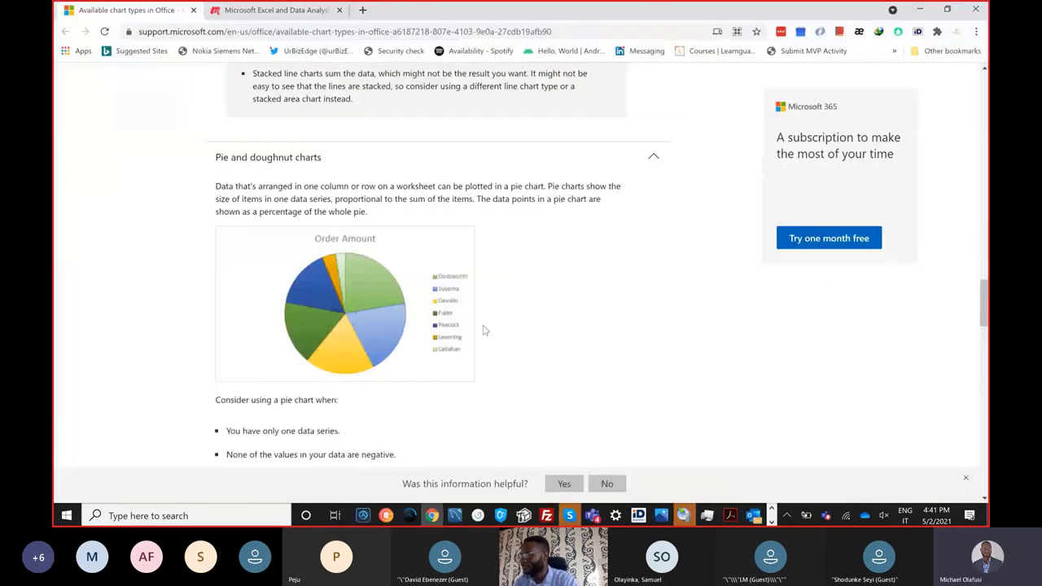
Step: Magnify the pie chart guidance and highlight the one-data-series and no-negative-values conditions
scroll(534, 320, down, 3)
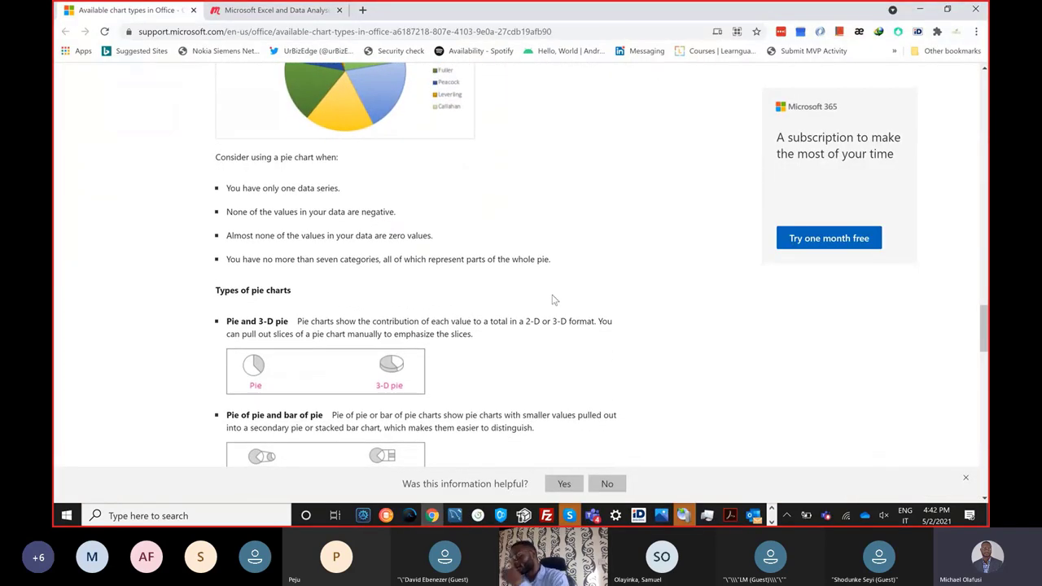
key(super+plus)
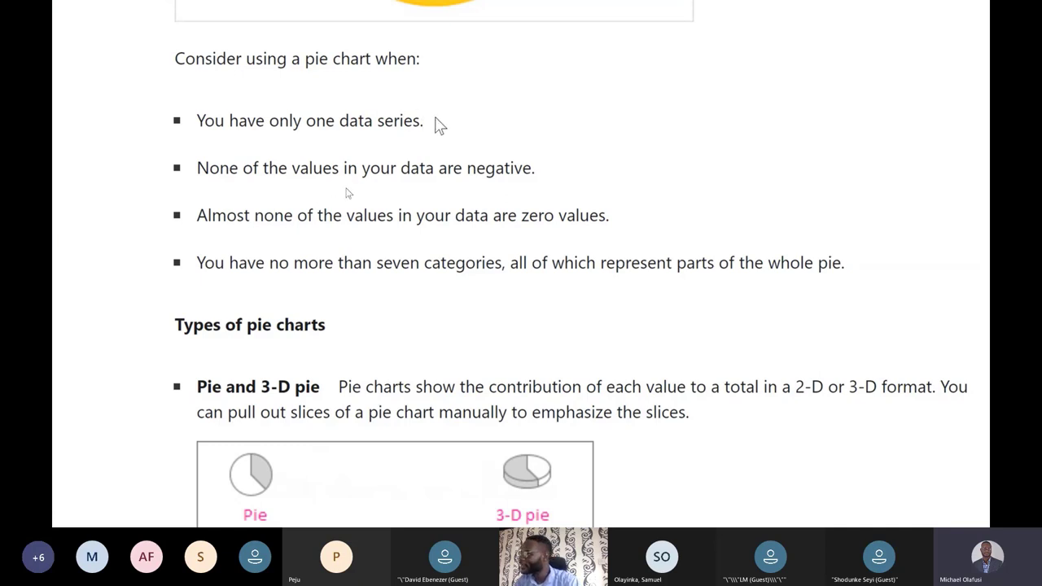
drag(440, 129, 192, 124)
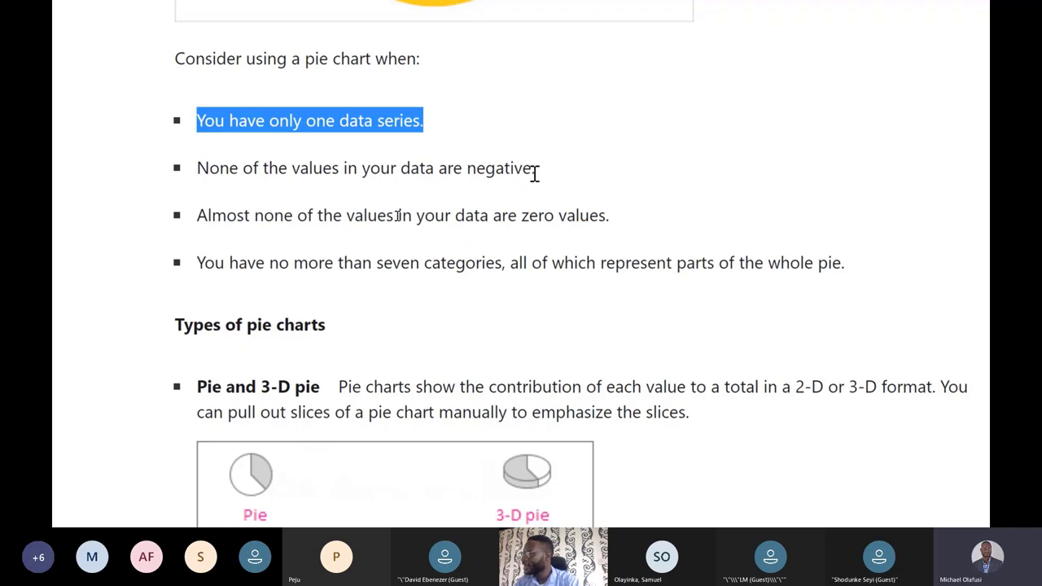
drag(534, 171, 198, 162)
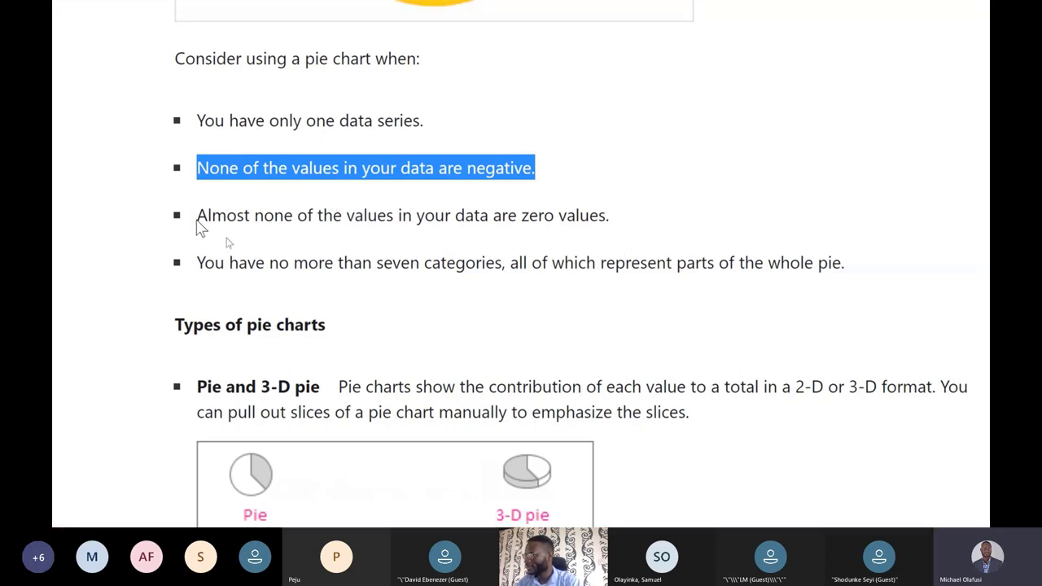
Step: Highlight the zero-values condition and then the seven-categories condition
drag(197, 216, 616, 219)
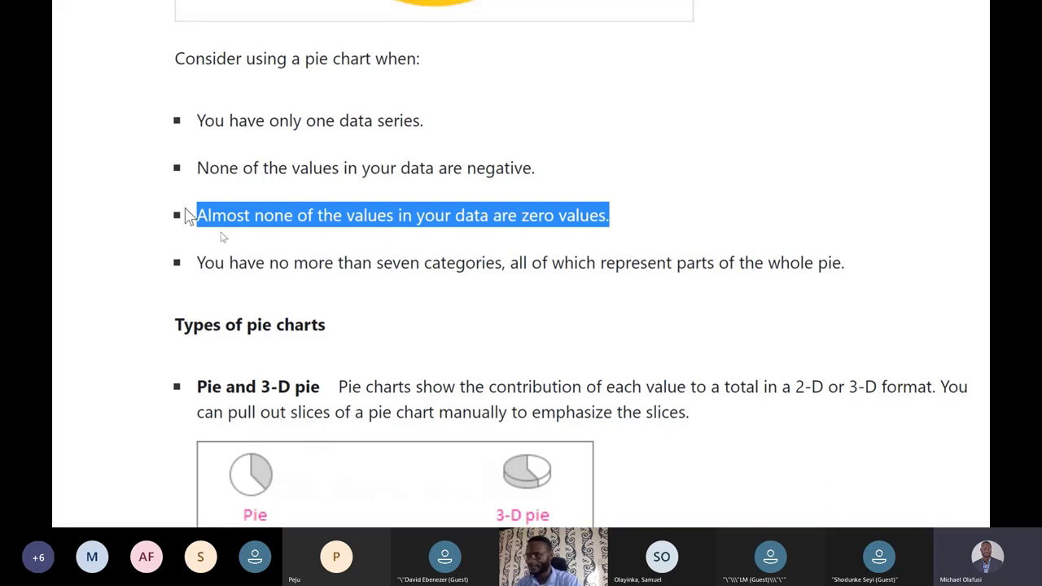
click(573, 208)
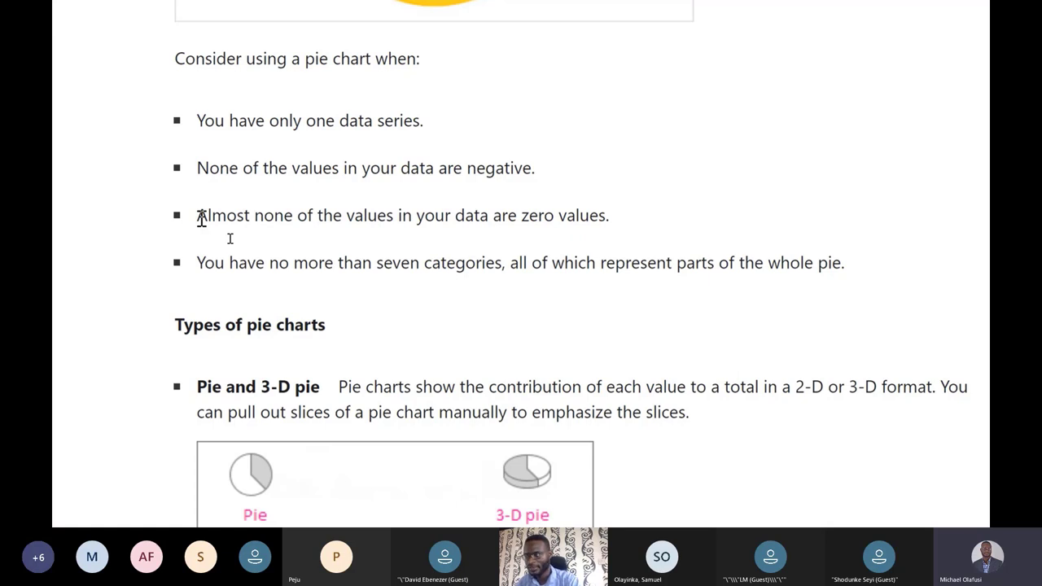
drag(198, 216, 658, 237)
drag(607, 215, 616, 240)
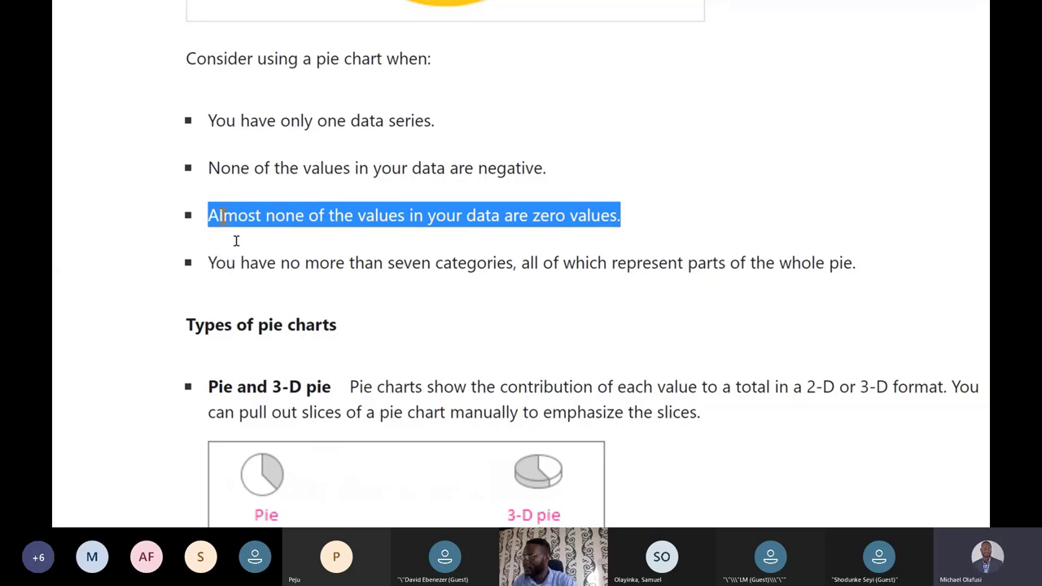
drag(209, 260, 789, 280)
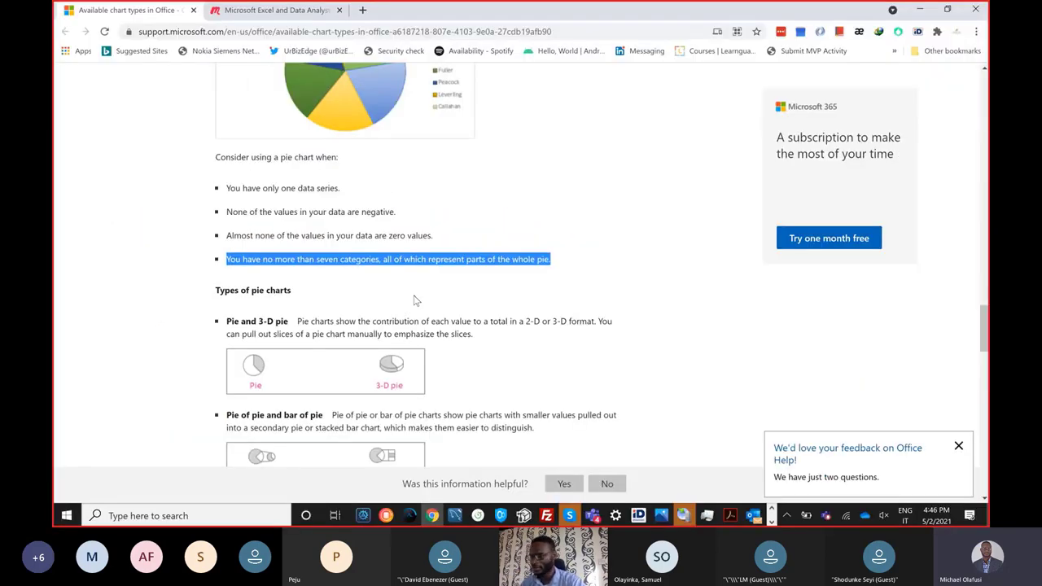
Step: Switch from the support page back to the Charts workbook in Excel
key(alt+Tab)
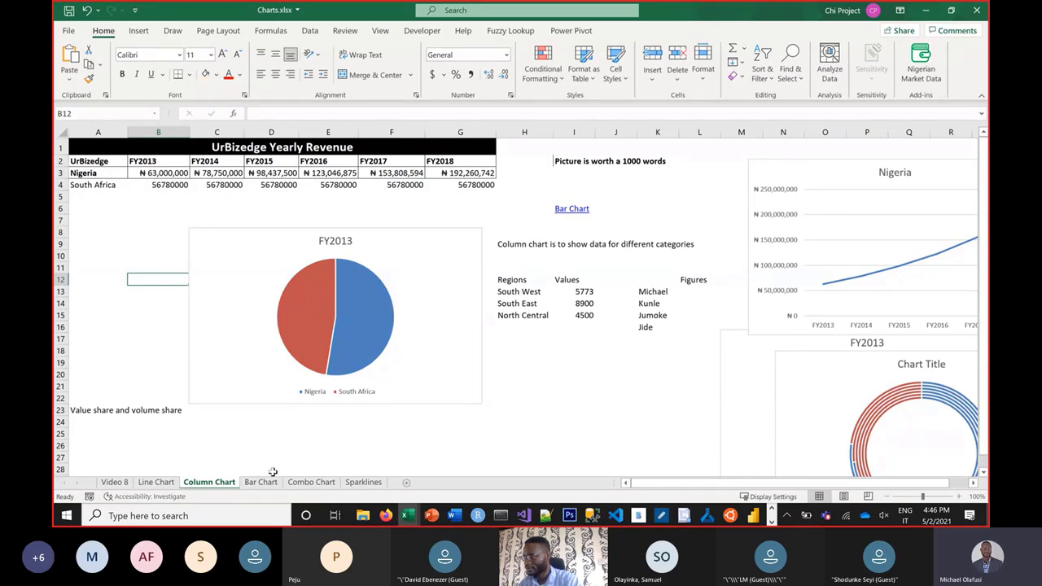
Step: Look over the Line Chart and Bar Chart sheets, then move the FY2013 pie chart further down
click(159, 482)
click(248, 483)
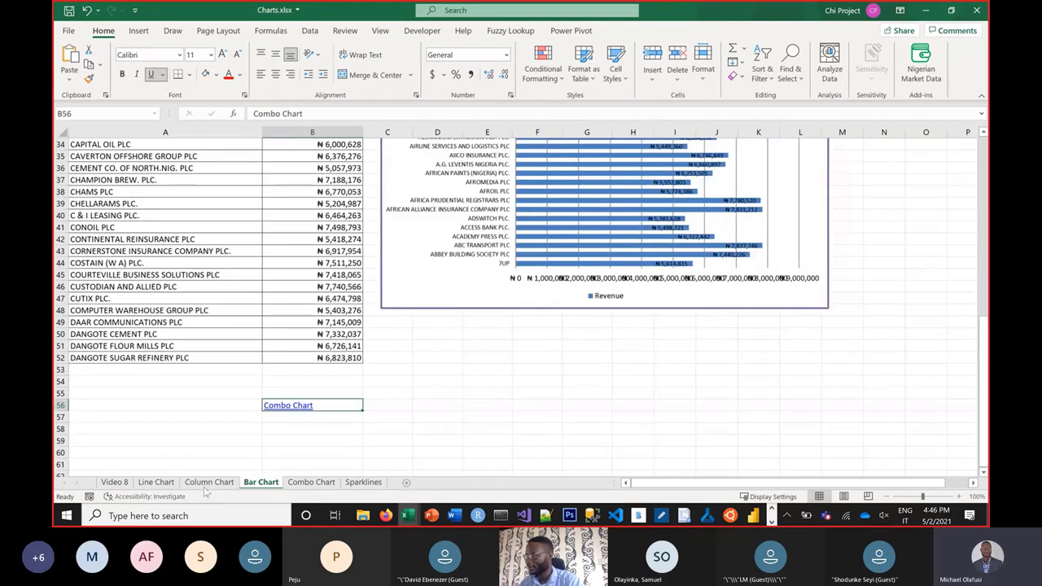
click(156, 483)
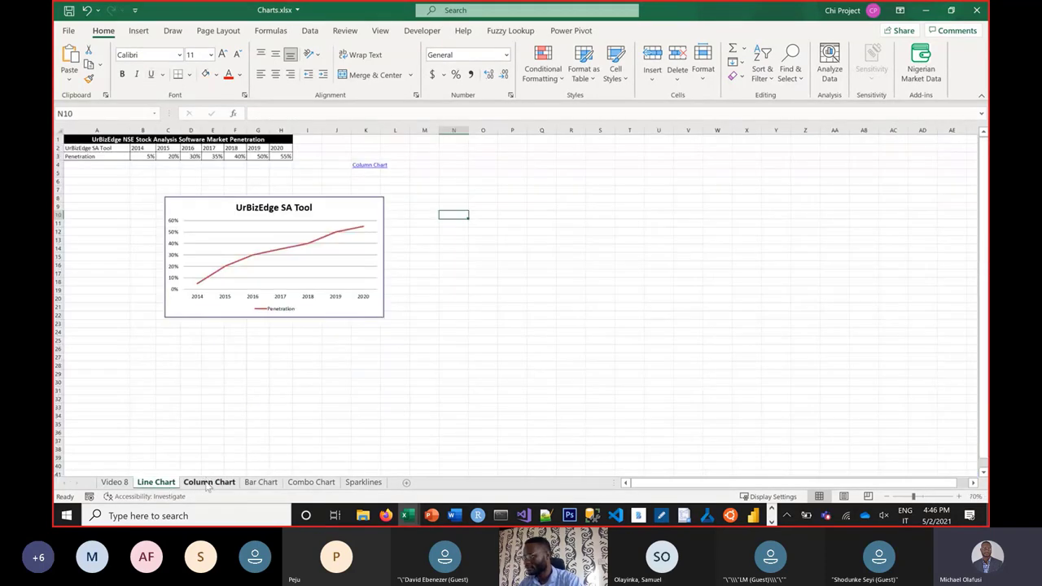
click(208, 482)
drag(200, 241, 440, 433)
click(217, 326)
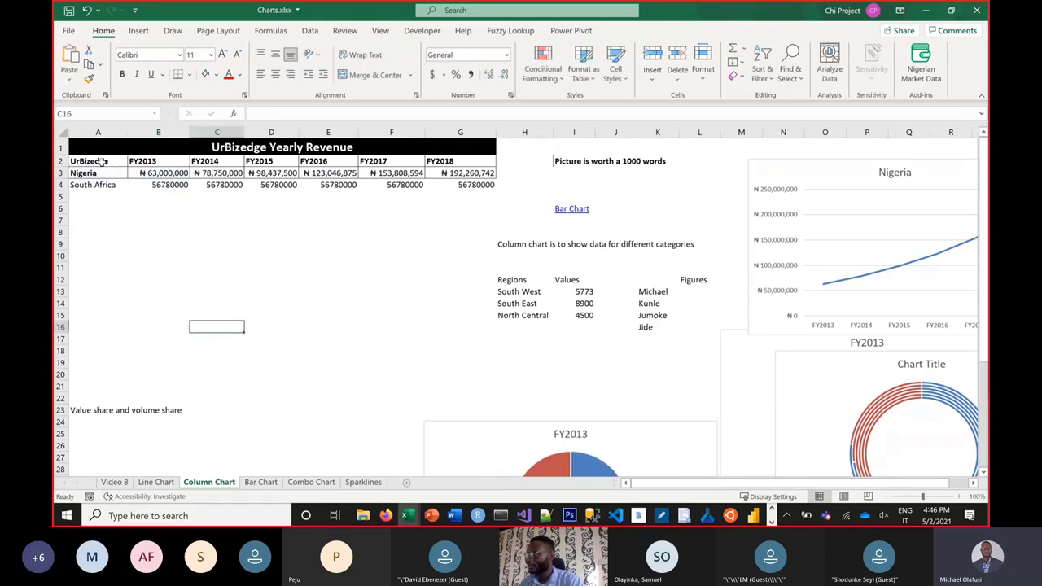
Step: Insert a 2-D clustered bar chart of Nigeria's A2:G3 revenue under the table and make it taller
drag(98, 160, 253, 172)
drag(346, 185, 470, 173)
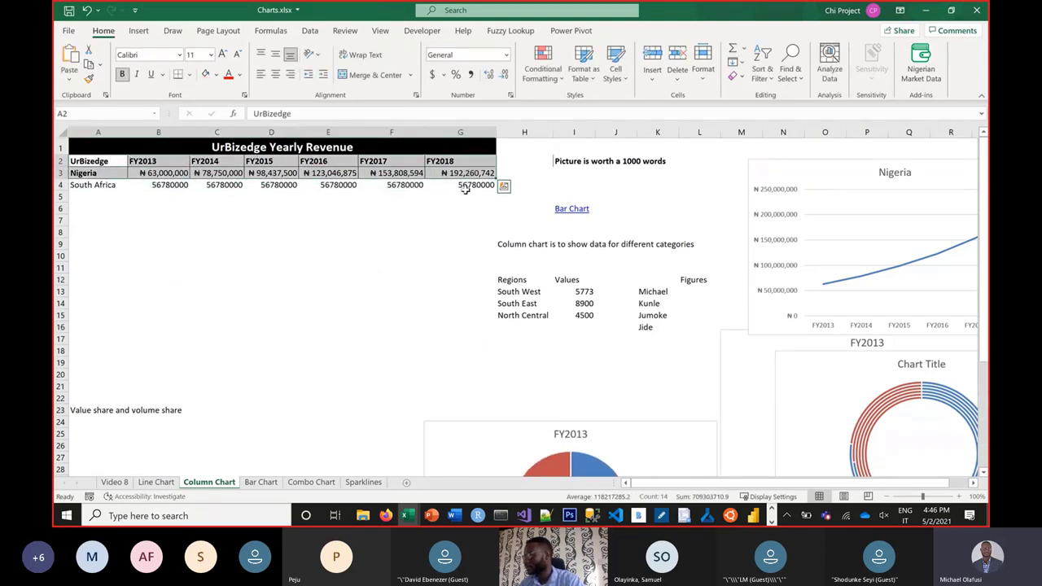
click(139, 30)
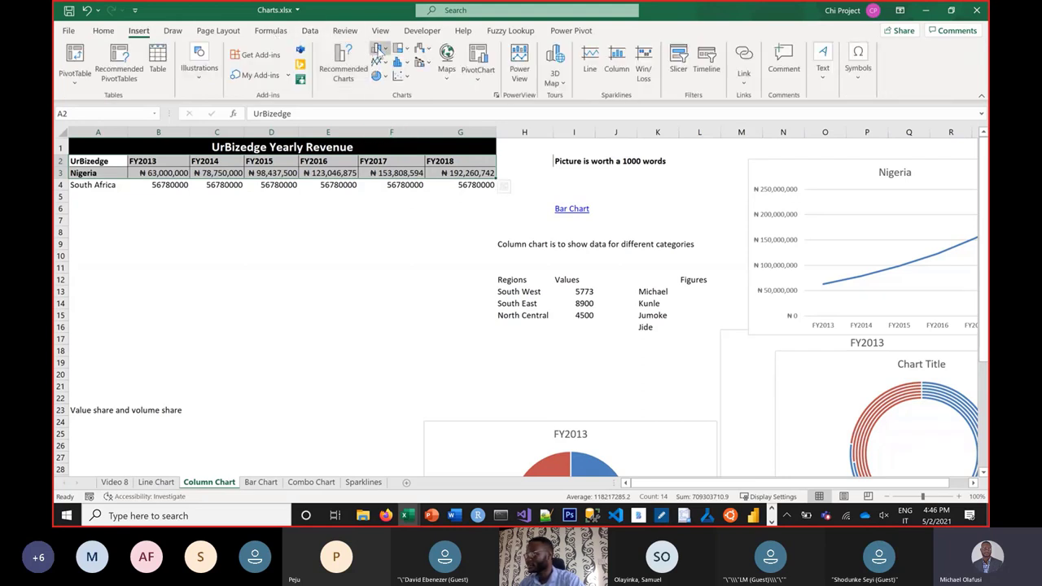
click(379, 49)
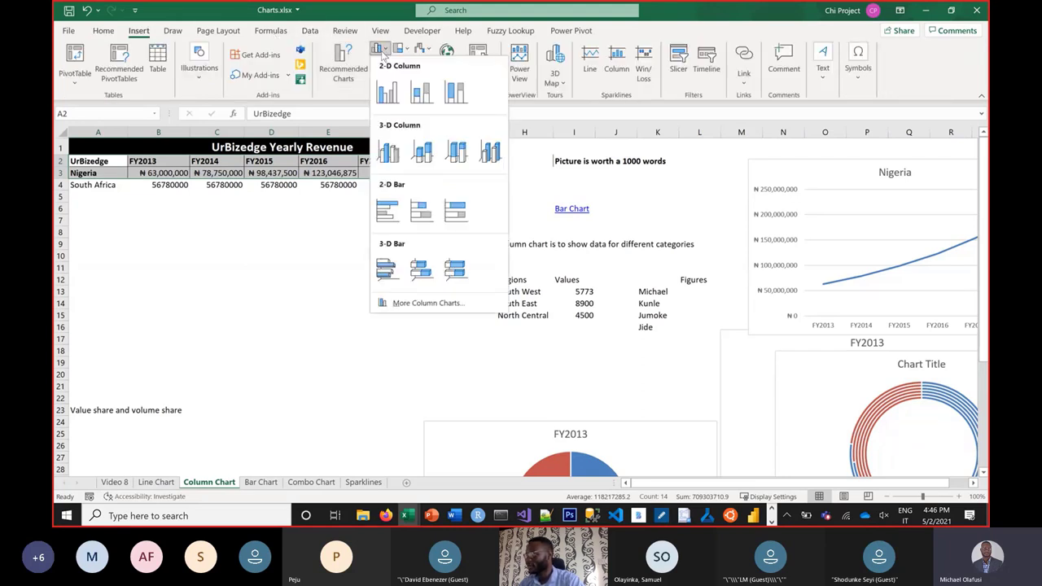
click(389, 209)
drag(390, 236, 193, 217)
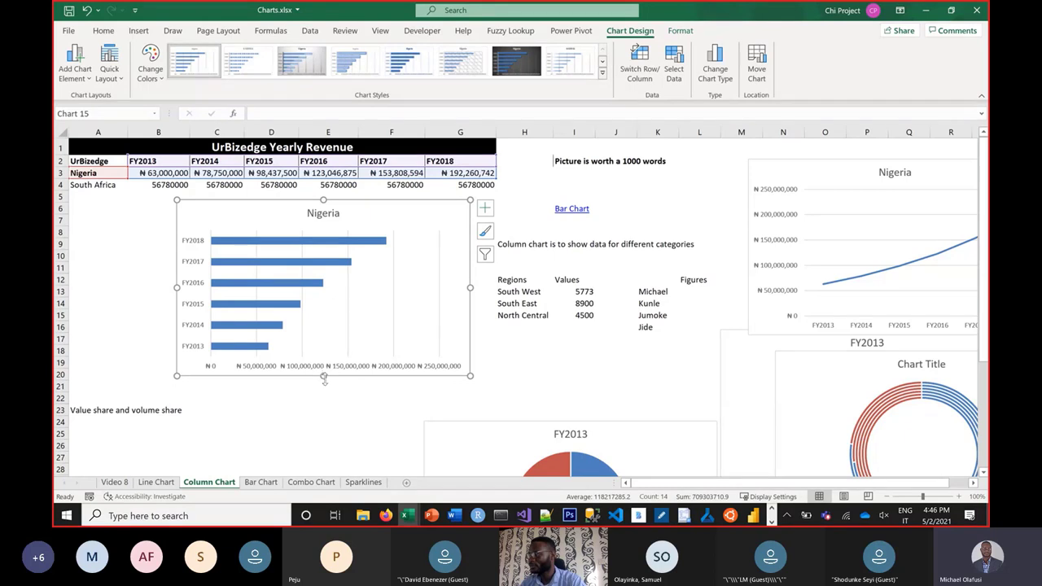
drag(323, 377, 315, 453)
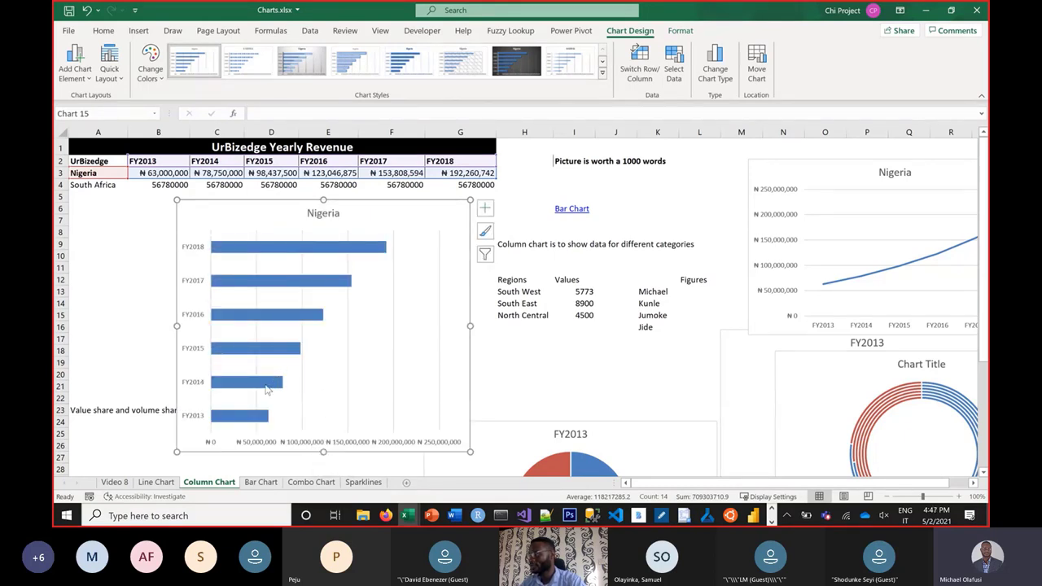
click(972, 482)
drag(848, 483, 582, 465)
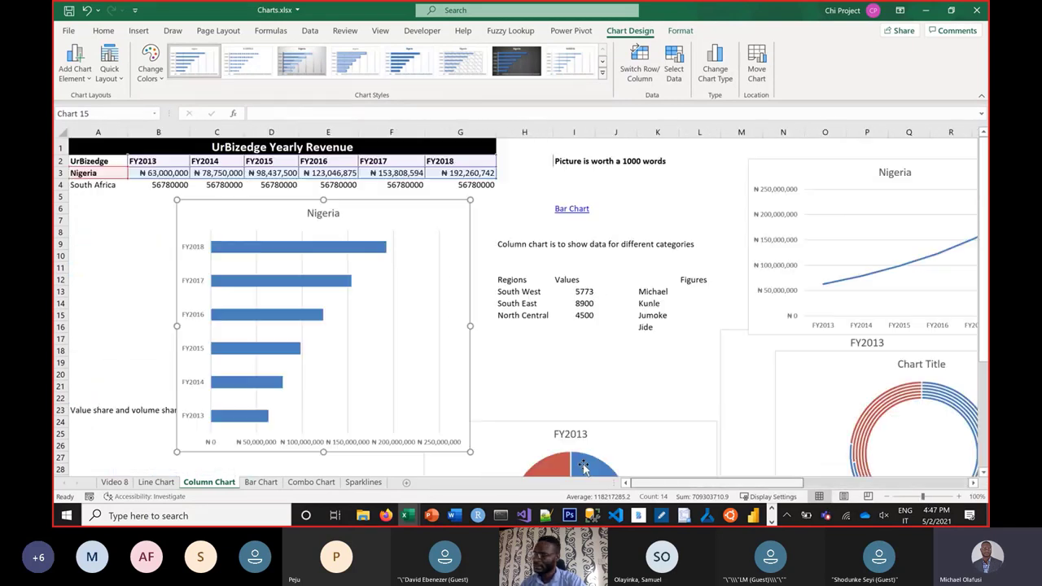
Step: On the Bar Chart sheet, select the whole company revenue table and insert a column chart of the 50 clients
click(259, 482)
scroll(568, 319, up, 9)
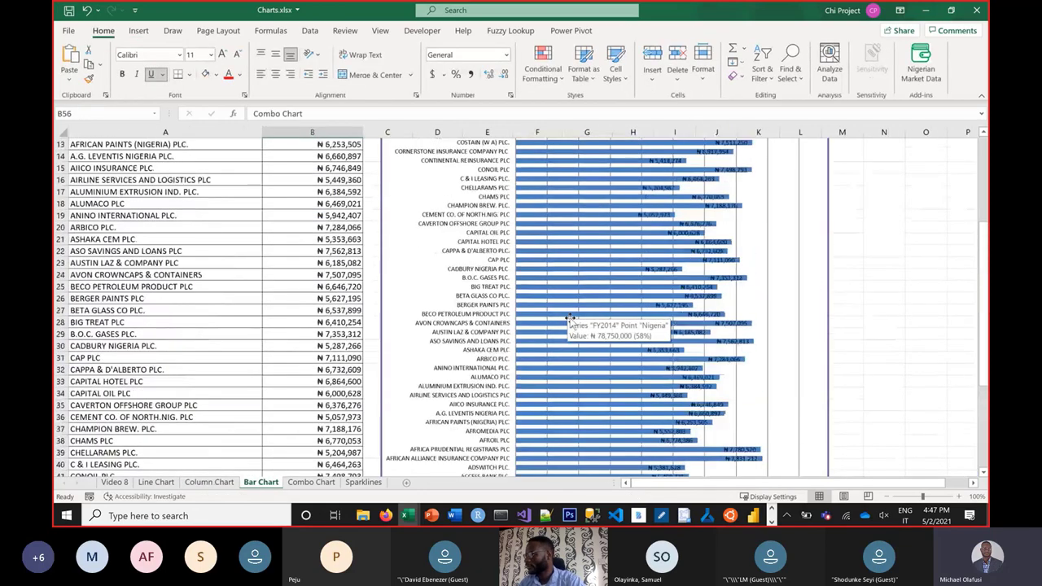
scroll(568, 319, up, 2)
scroll(569, 320, down, 3)
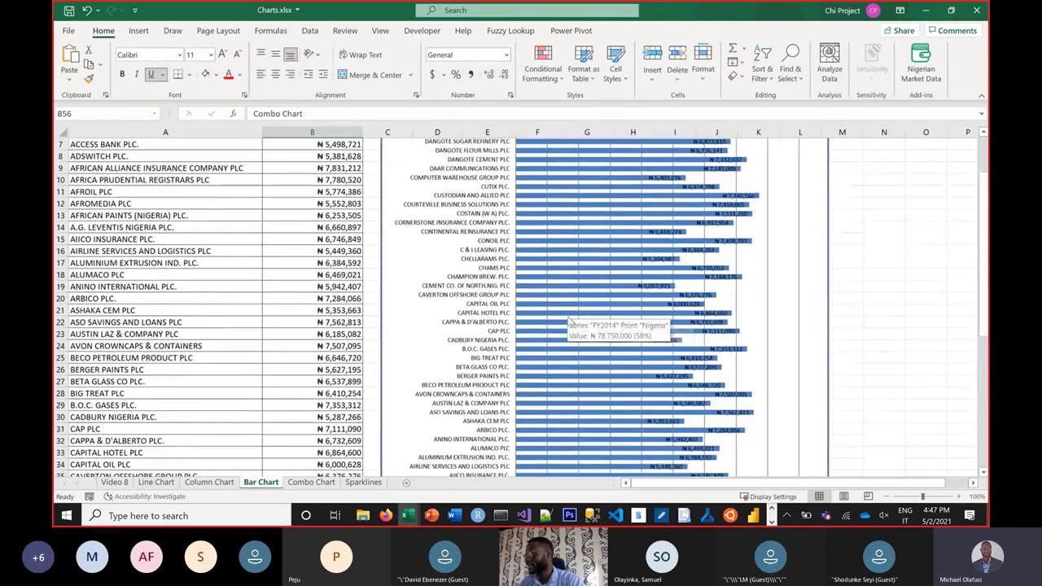
scroll(568, 320, down, 5)
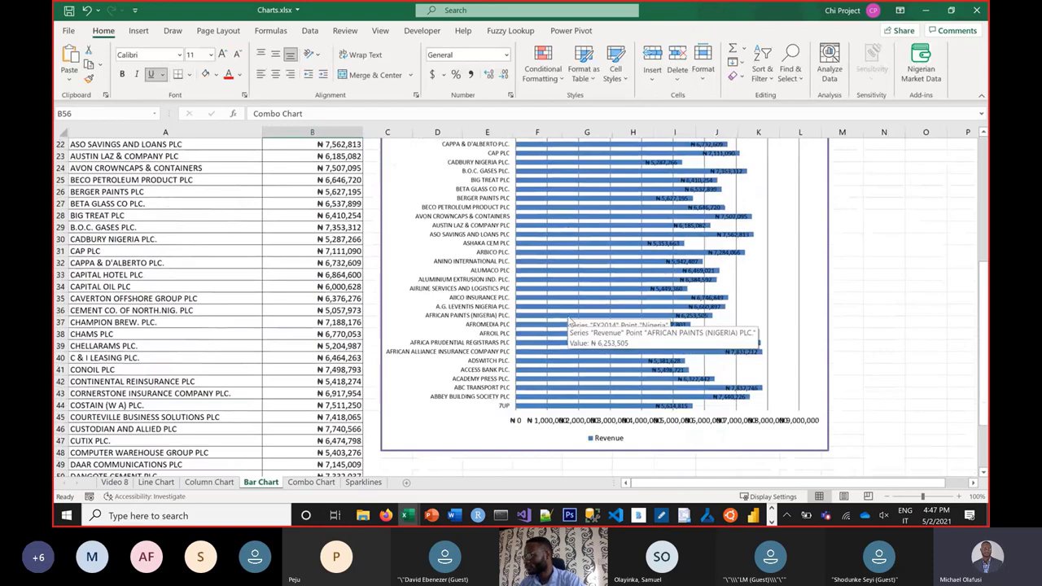
scroll(570, 321, up, 7)
scroll(569, 321, down, 6)
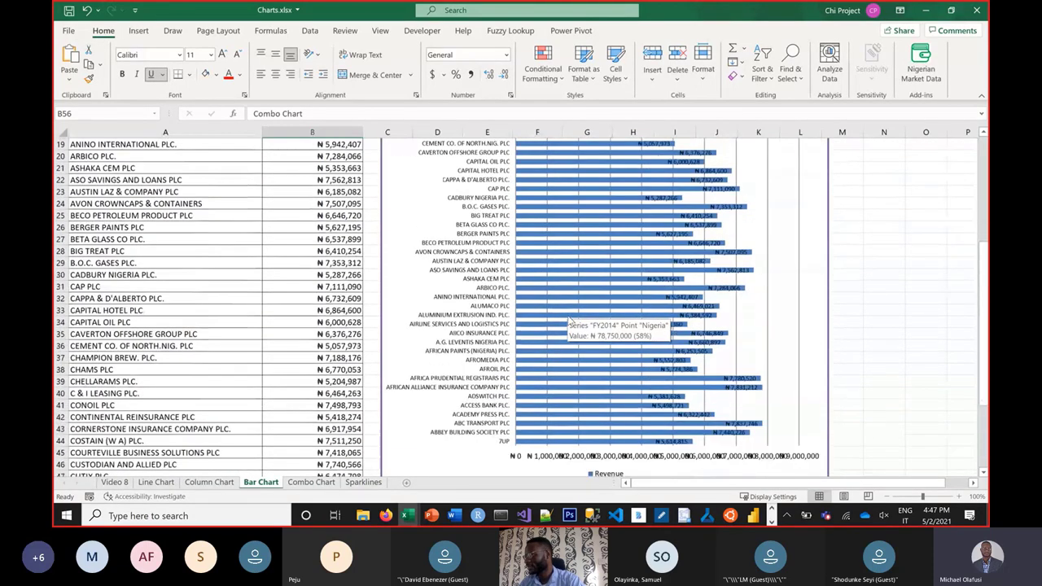
scroll(569, 322, down, 2)
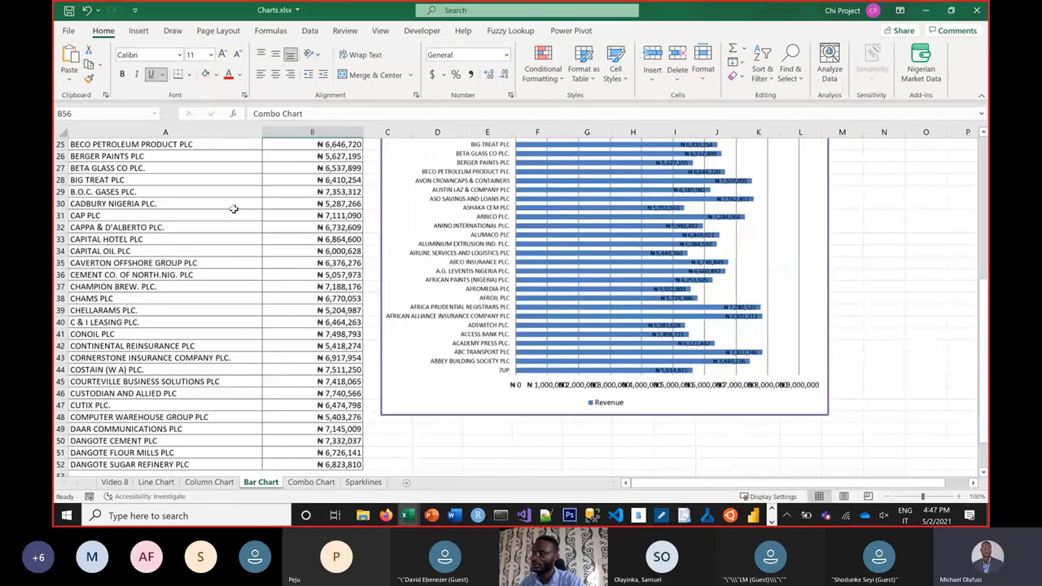
click(184, 227)
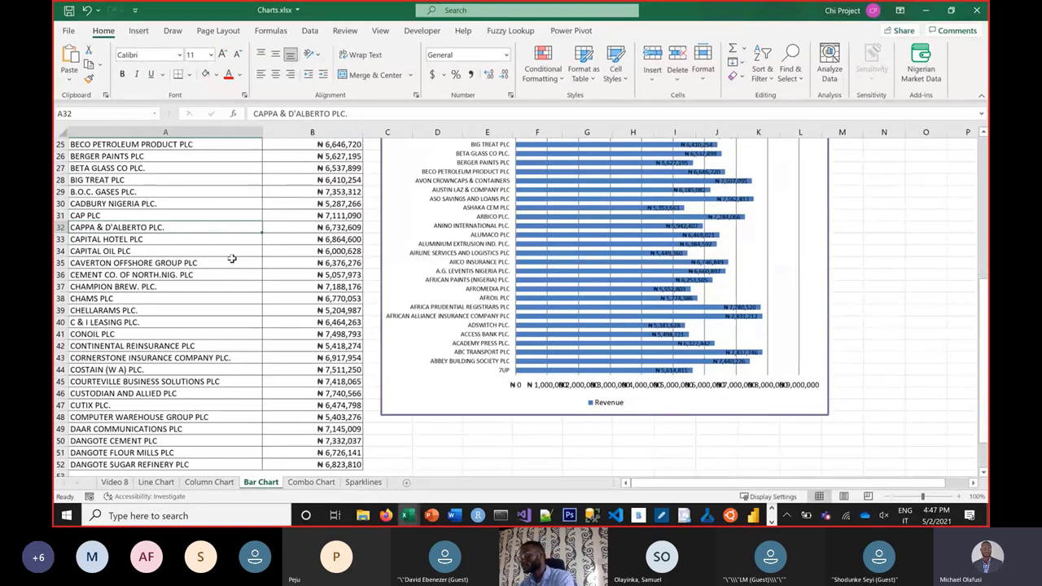
key(ctrl+a)
click(138, 30)
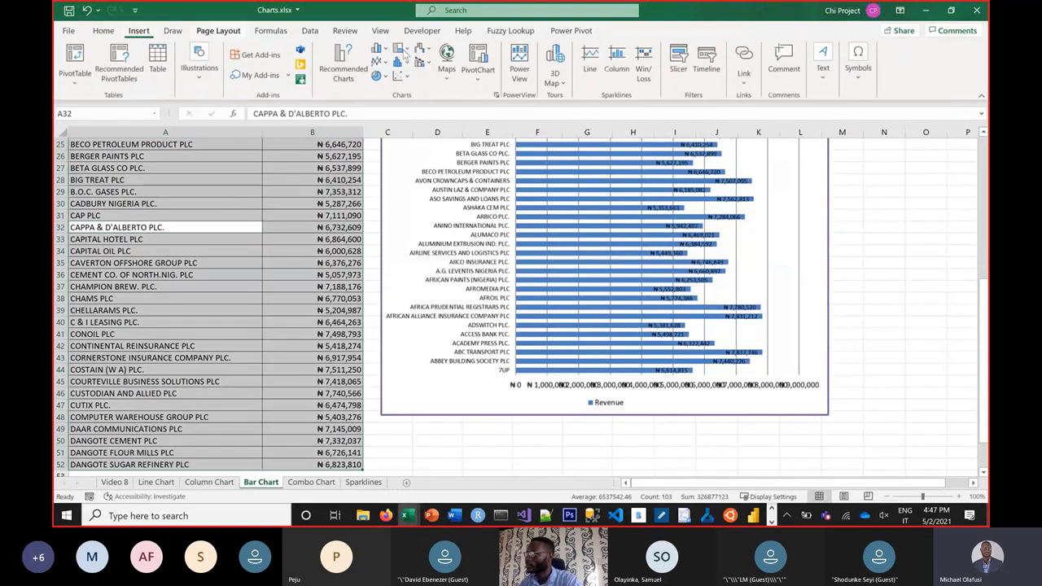
click(397, 48)
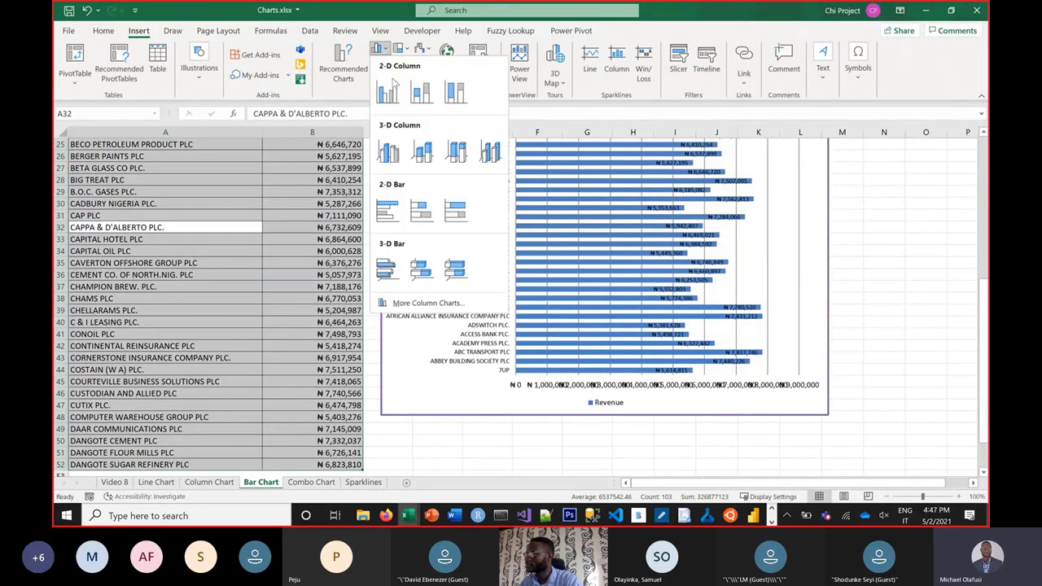
click(424, 269)
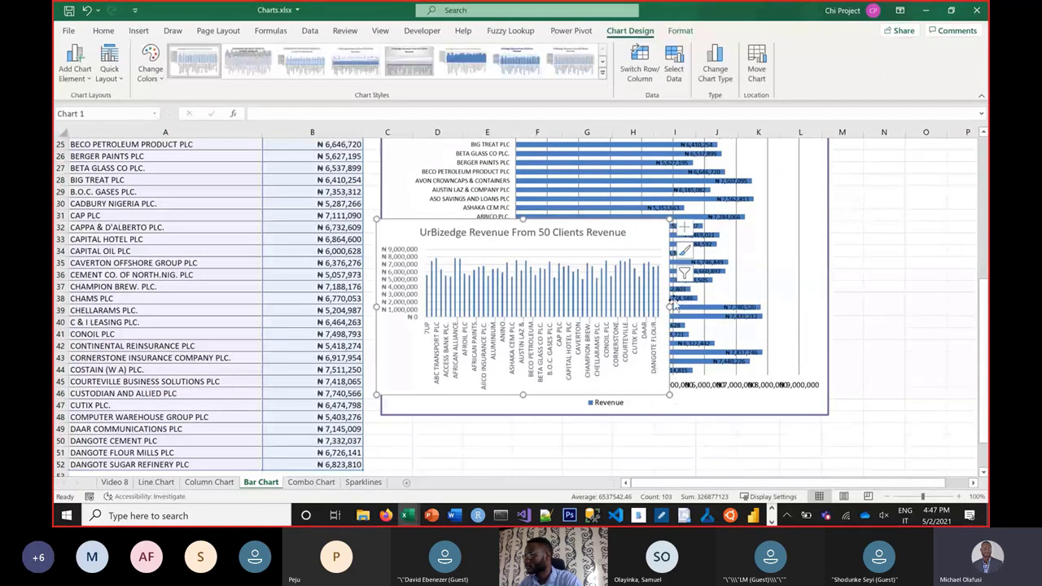
Step: Widen the revenue column chart to the right and stretch it taller at top and bottom
drag(984, 303, 980, 303)
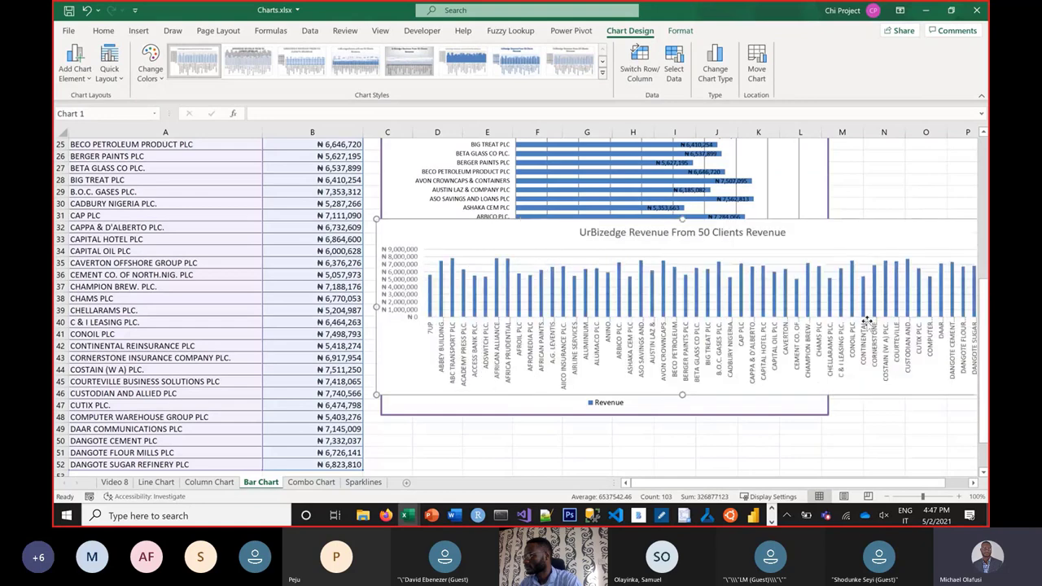
scroll(472, 367, up, 2)
scroll(472, 363, down, 1)
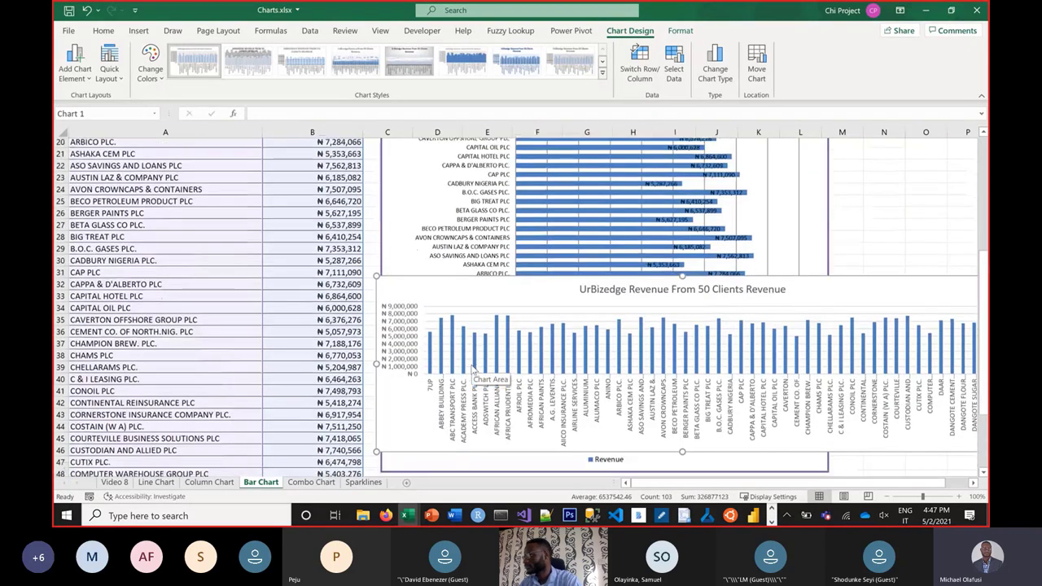
drag(418, 274, 220, 236)
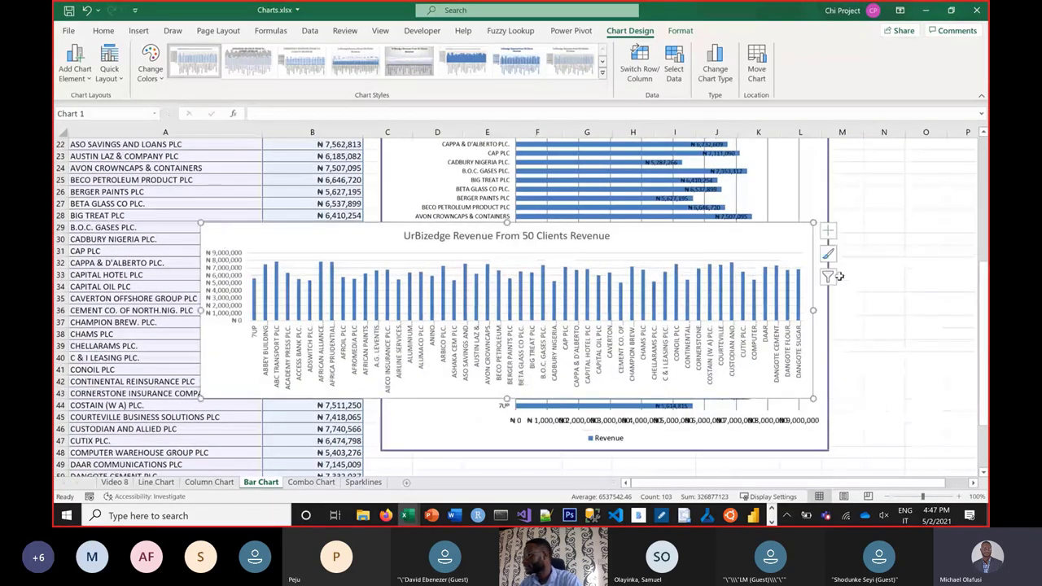
drag(828, 314, 882, 310)
drag(541, 222, 541, 152)
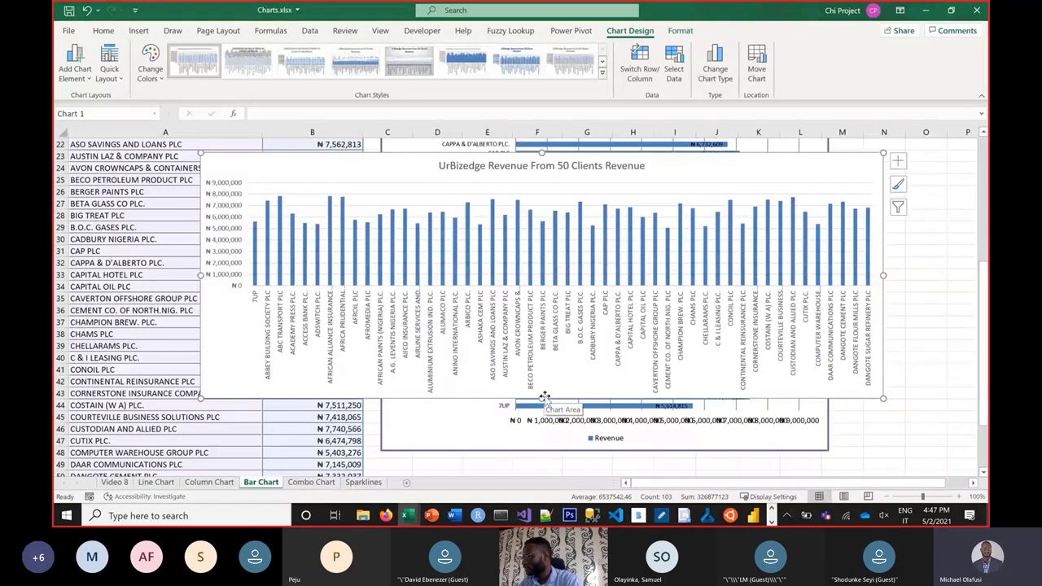
drag(541, 398, 541, 442)
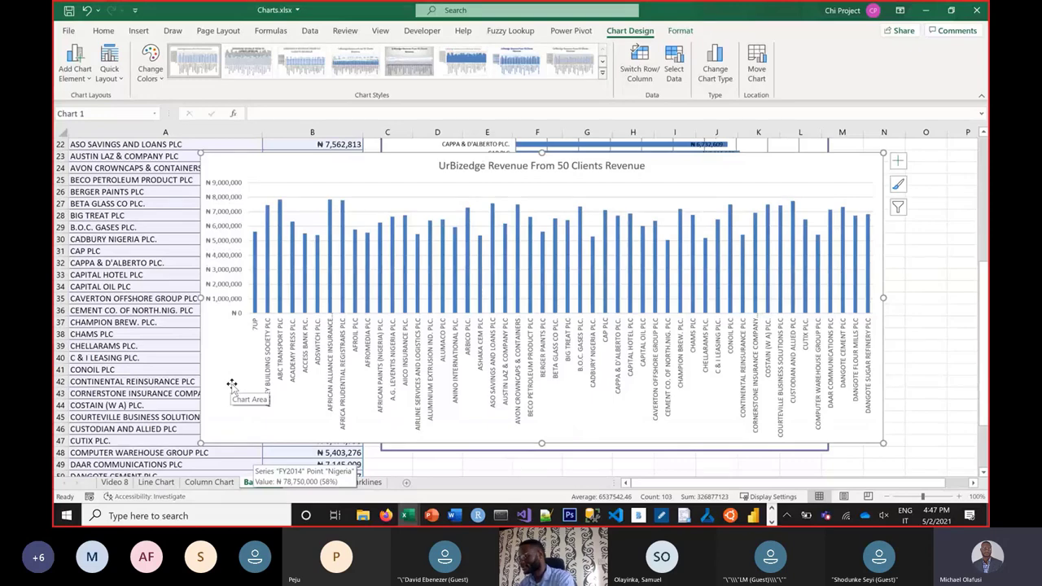
Step: Expand the Doughnut charts section on the Microsoft Support chart-types page, then return to Excel
key(alt+Tab)
scroll(182, 321, down, 10)
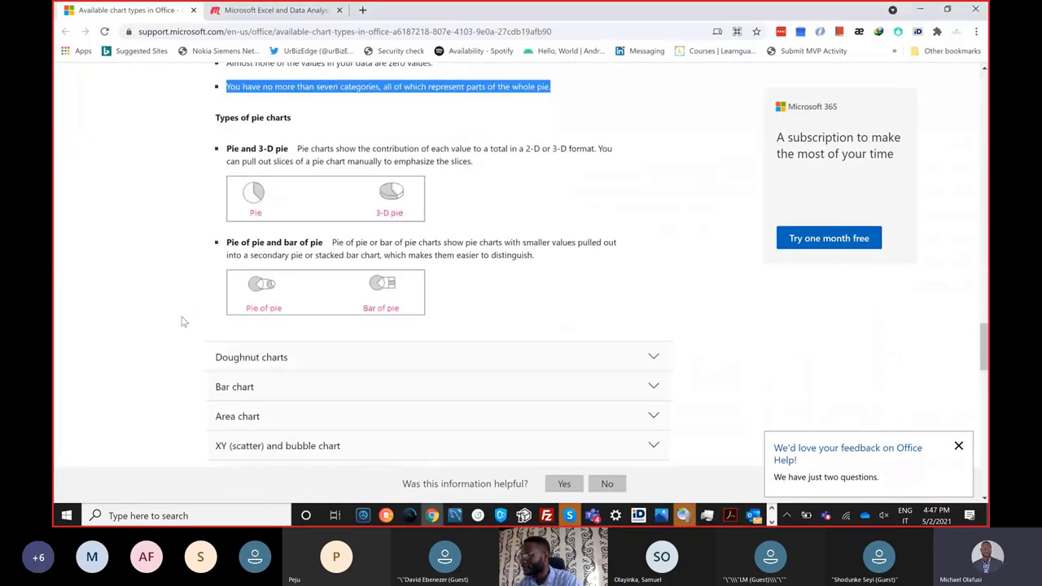
scroll(183, 321, up, 4)
scroll(183, 321, up, 2)
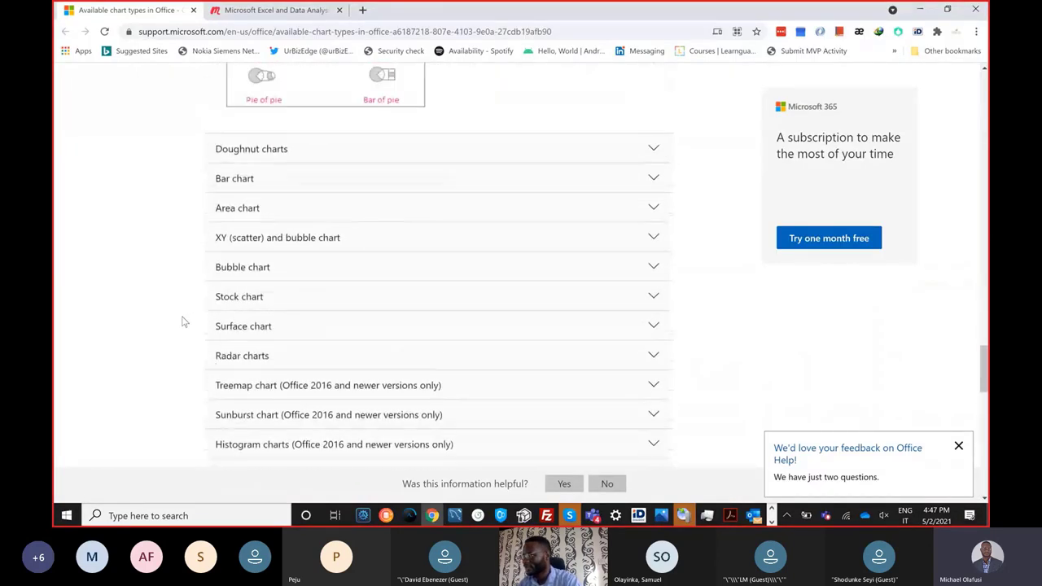
click(317, 179)
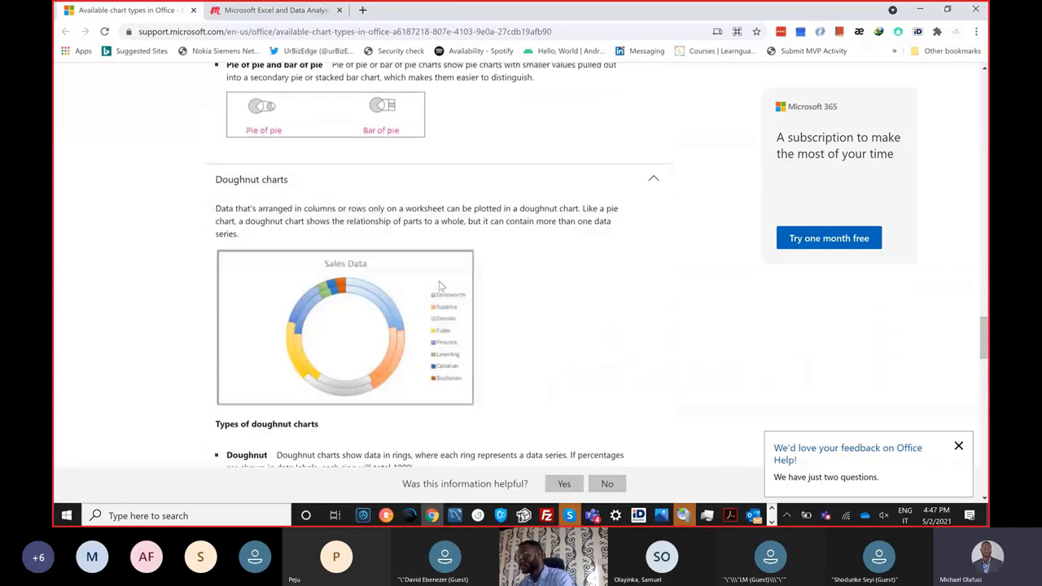
key(alt+Tab)
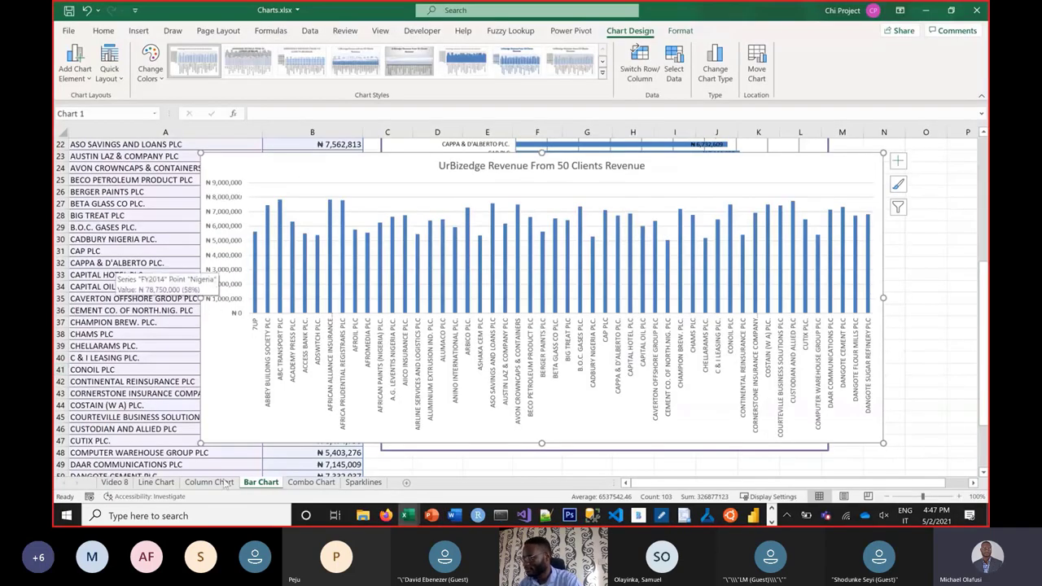
Step: On the Column Chart sheet, move the Nigeria bar chart over the Regions area
click(209, 482)
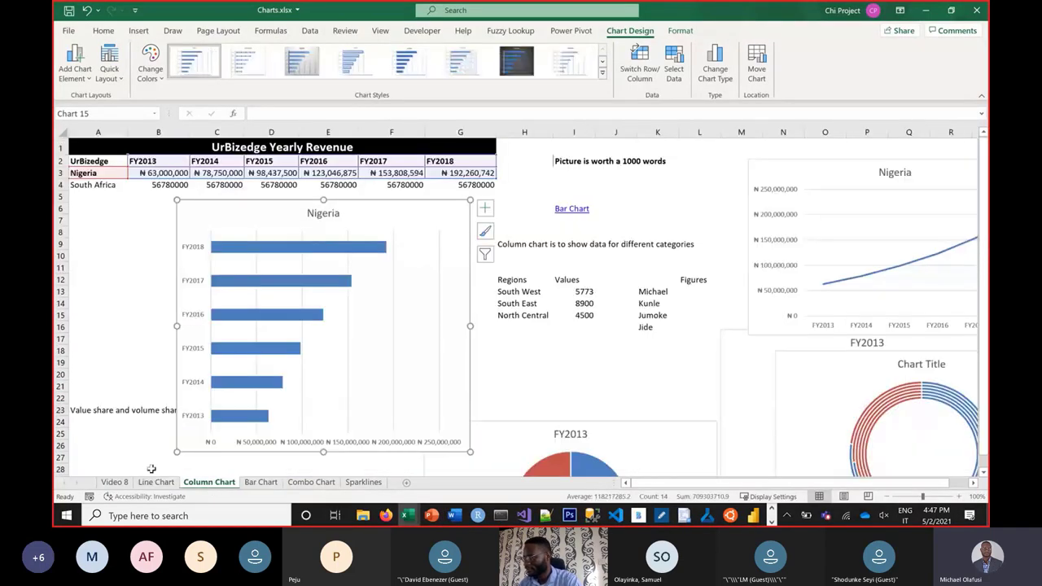
click(198, 213)
drag(197, 213, 670, 263)
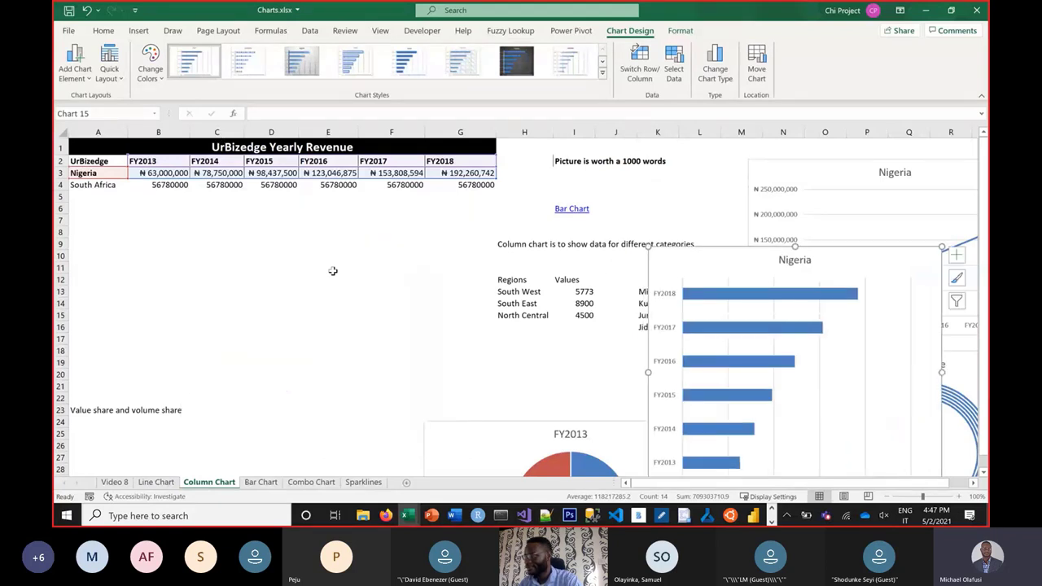
click(328, 267)
Step: Insert a doughnut chart of FY2013 Nigeria and South Africa revenue and place it under the table
drag(108, 162, 150, 185)
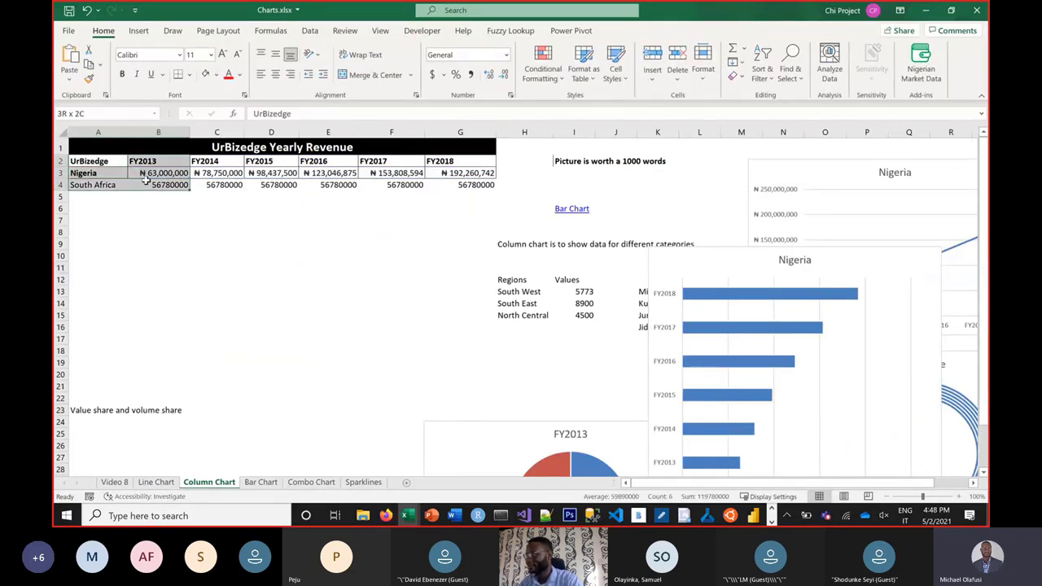
click(138, 31)
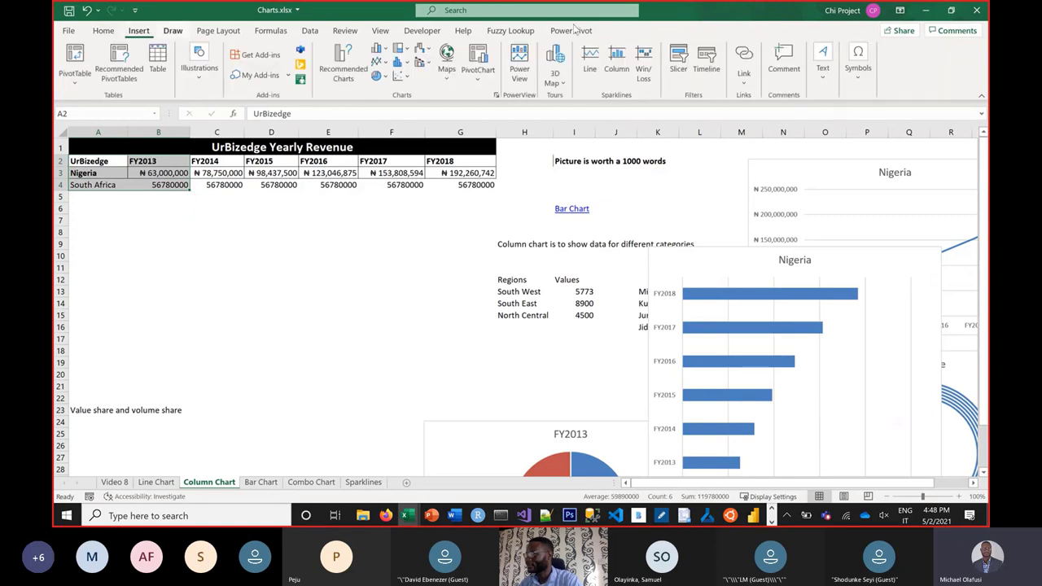
click(379, 75)
click(388, 238)
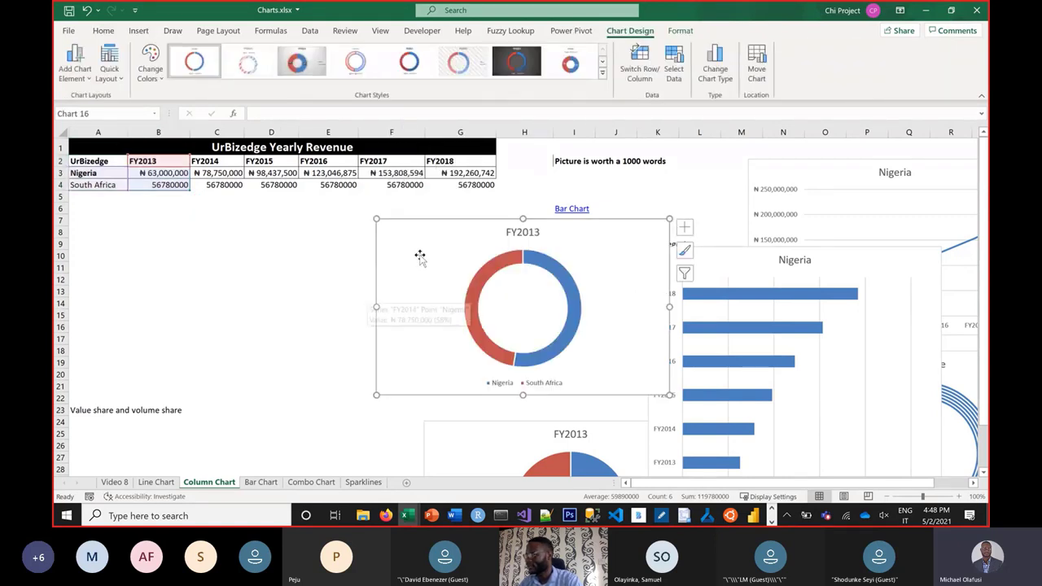
drag(386, 231, 128, 216)
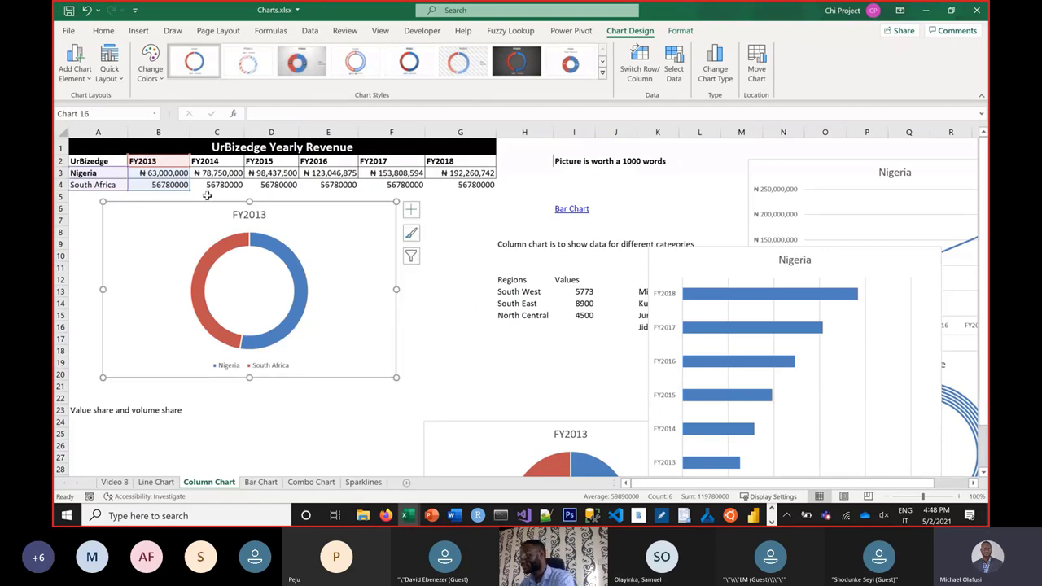
key(alt+Tab)
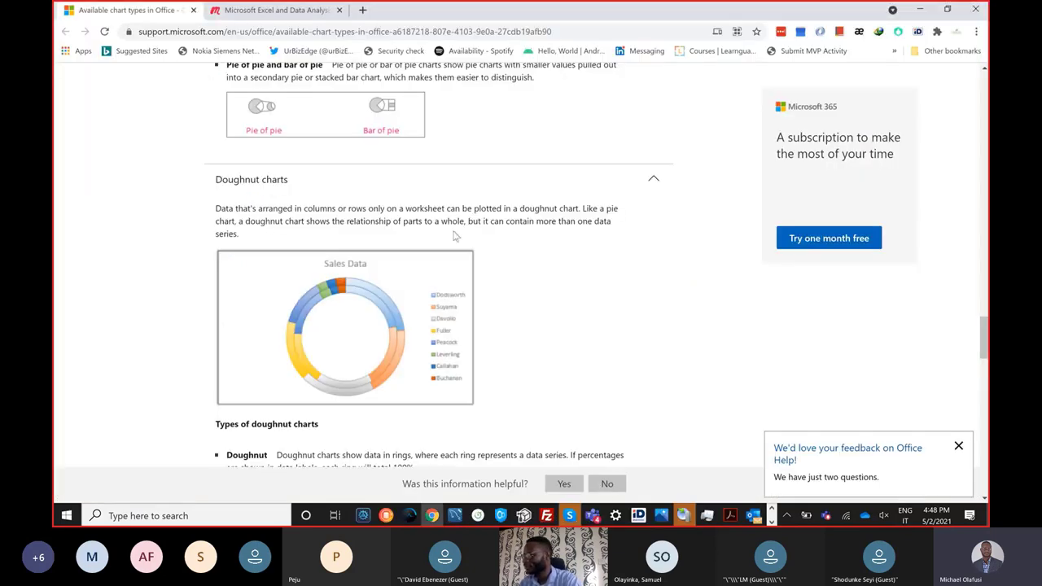
scroll(461, 280, down, 1)
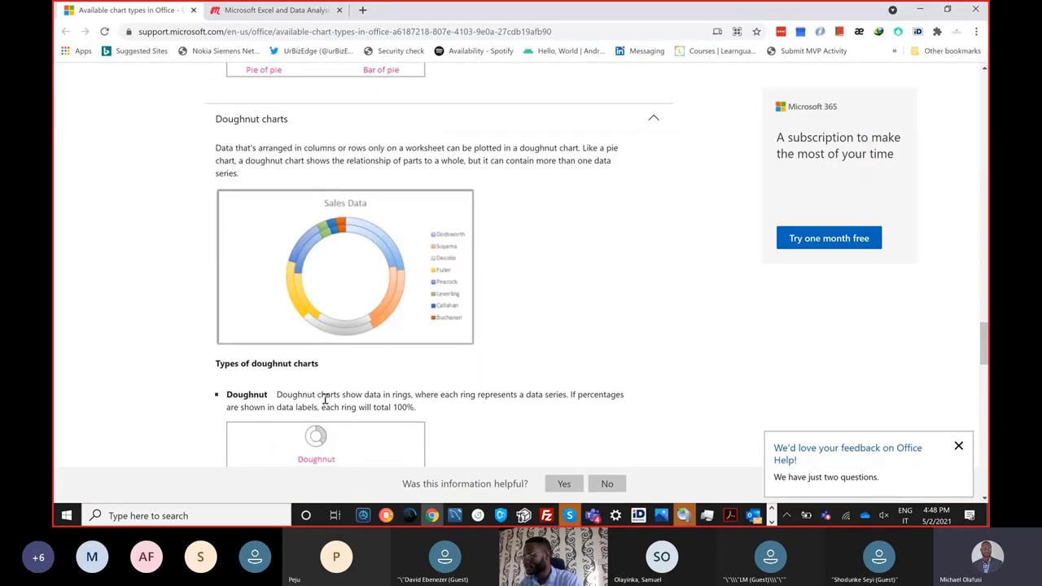
drag(320, 395, 409, 405)
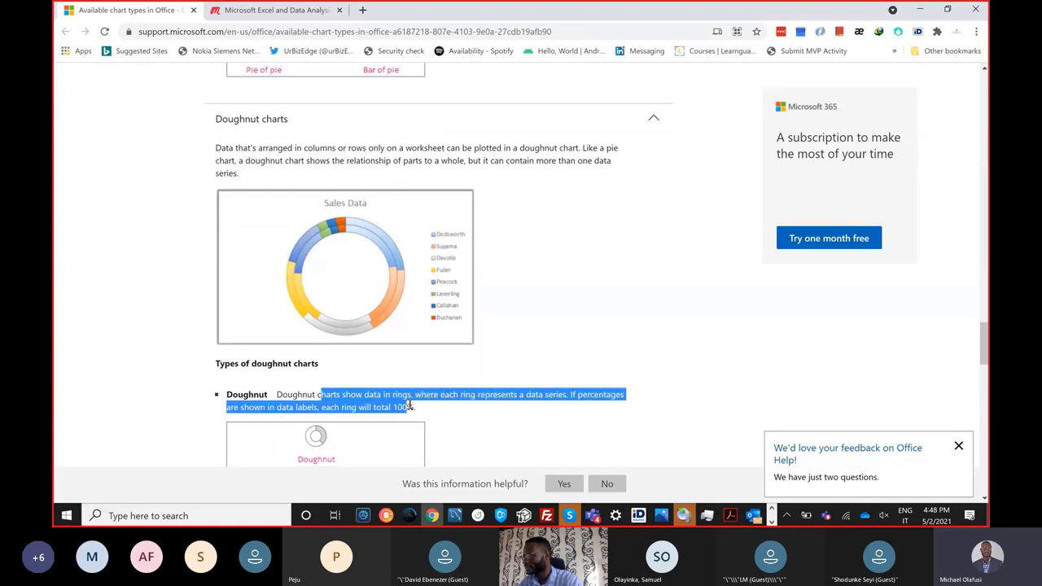
click(177, 388)
scroll(181, 379, down, 4)
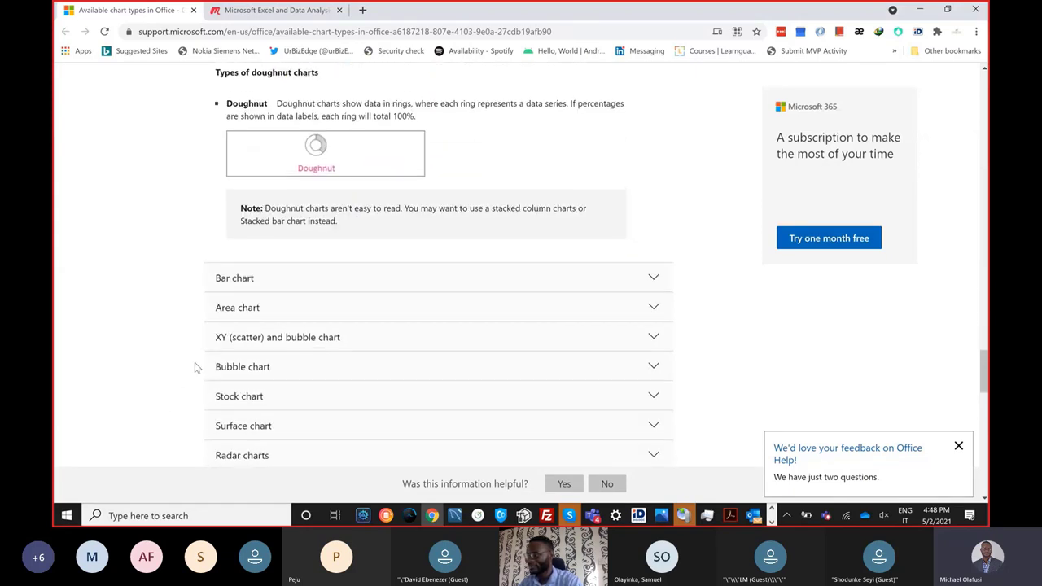
scroll(195, 366, up, 1)
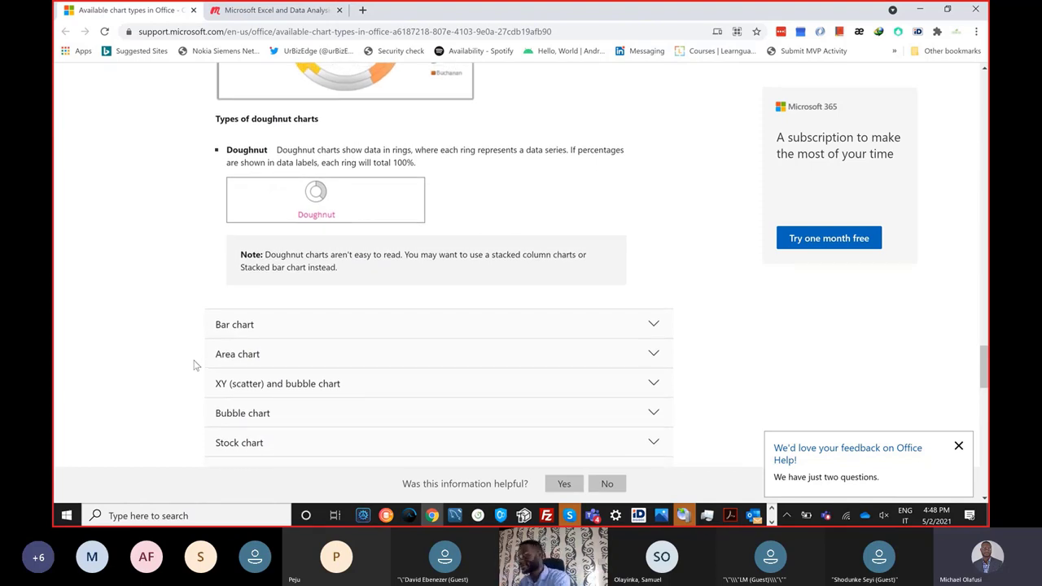
key(alt+Tab)
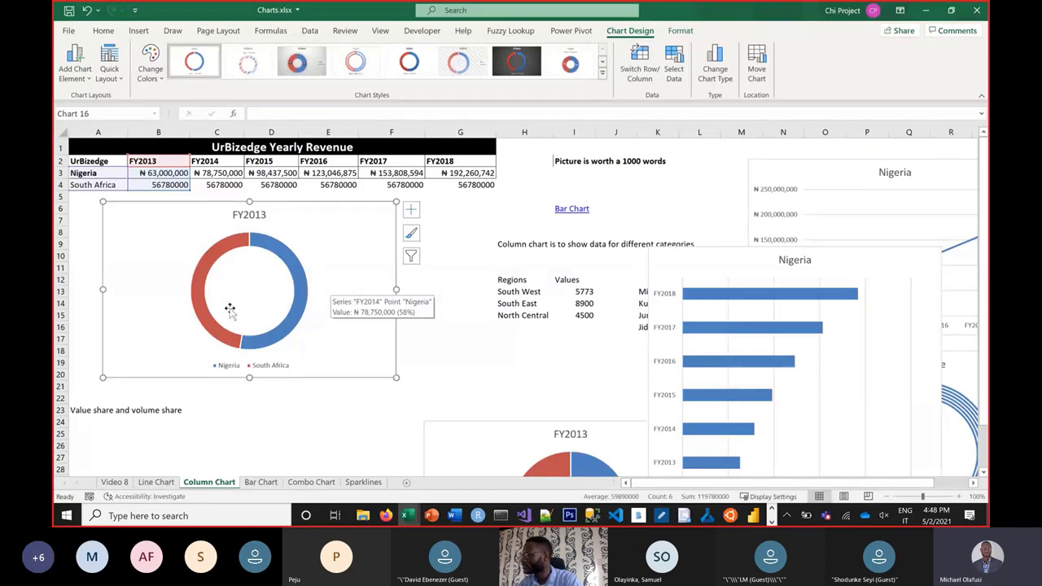
Step: Extend the FY2013 pie chart's data range to cover all years
scroll(489, 389, down, 3)
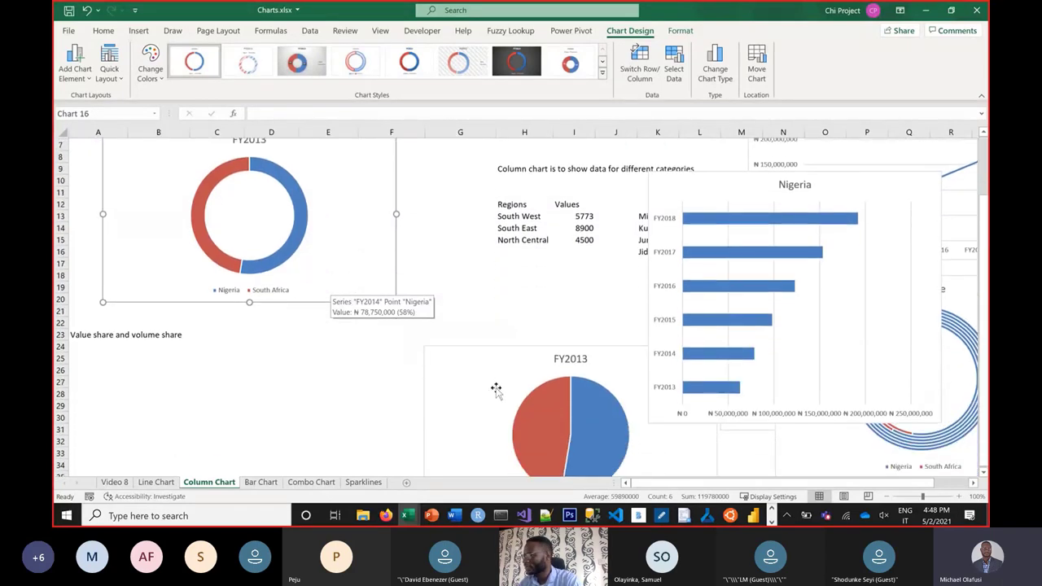
click(484, 394)
scroll(318, 398, up, 3)
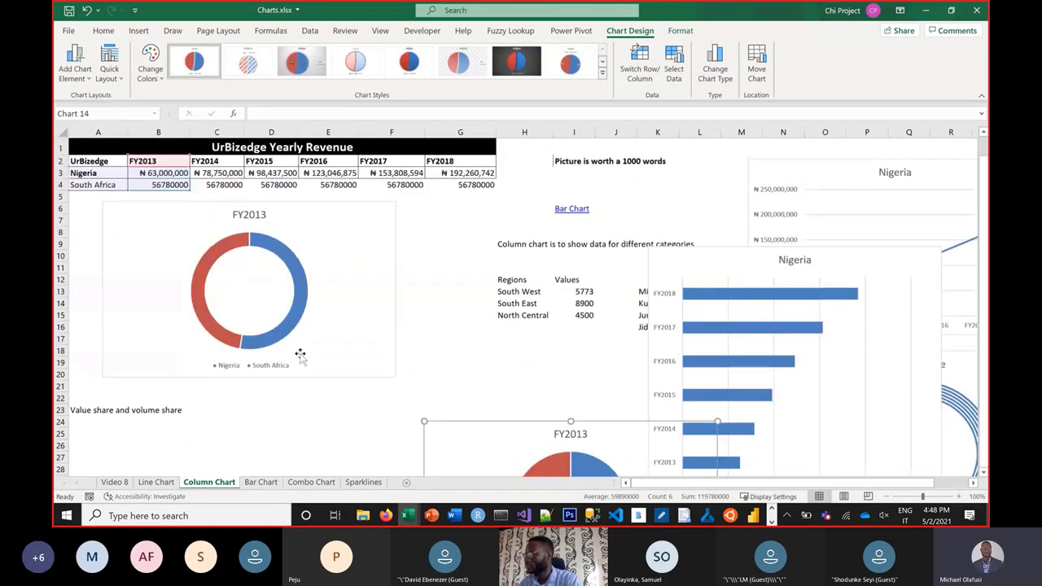
drag(190, 190, 478, 196)
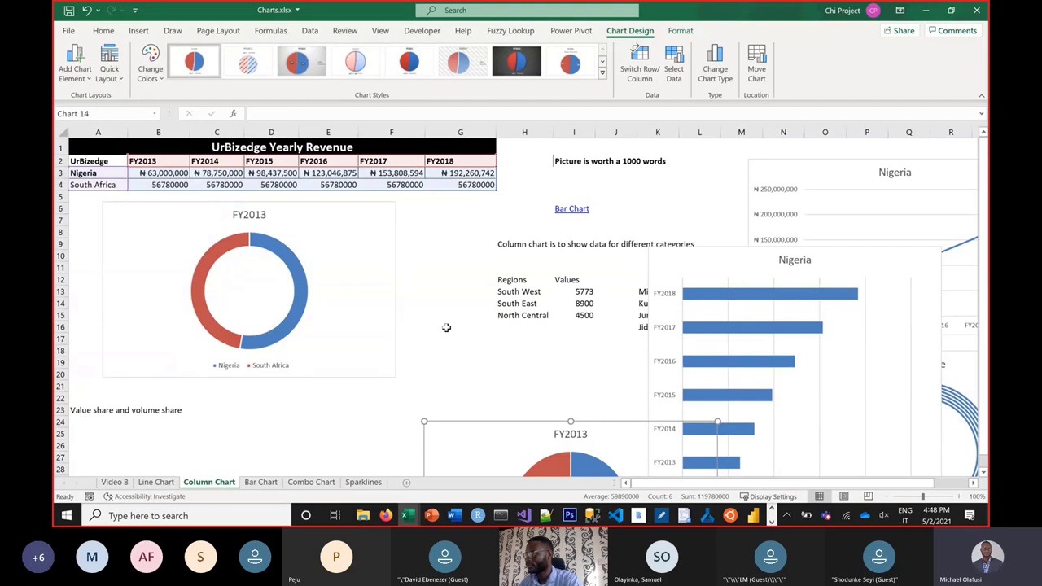
Step: Extend the doughnut chart's data through FY2018 and move it over the Regions area
mouse_move(234, 242)
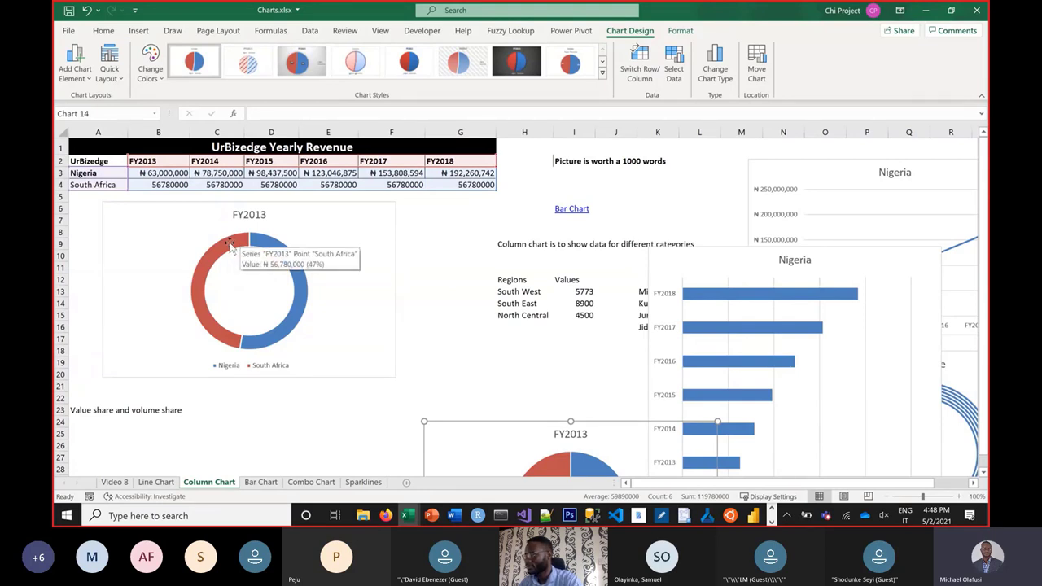
click(200, 231)
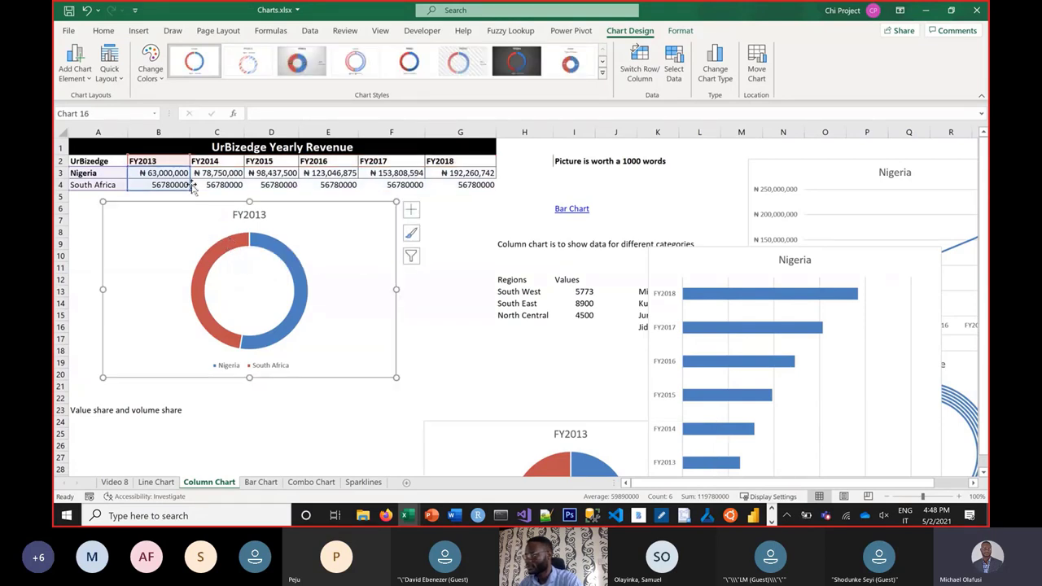
drag(191, 189, 486, 190)
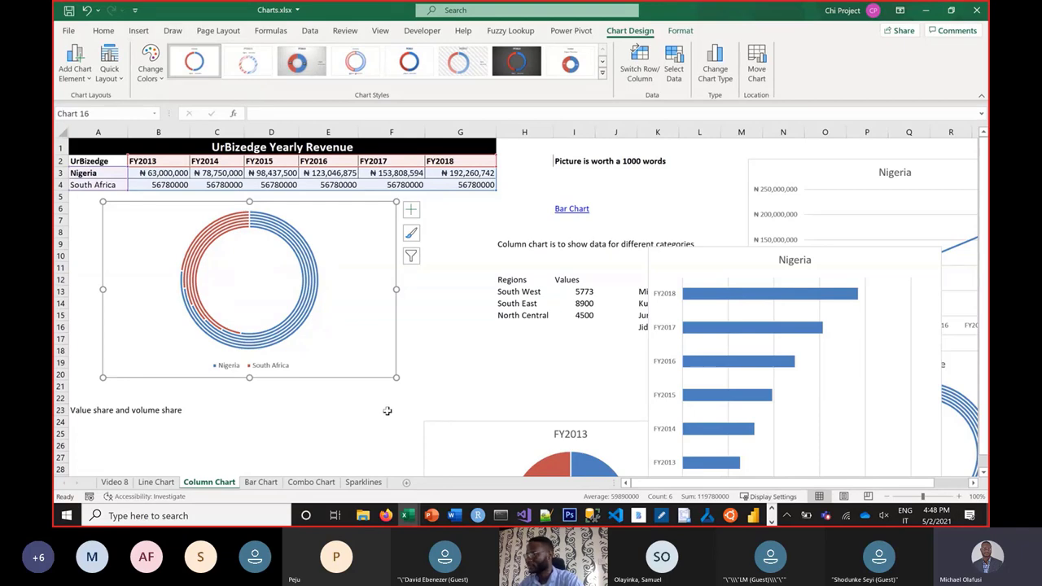
drag(113, 232, 538, 291)
click(343, 282)
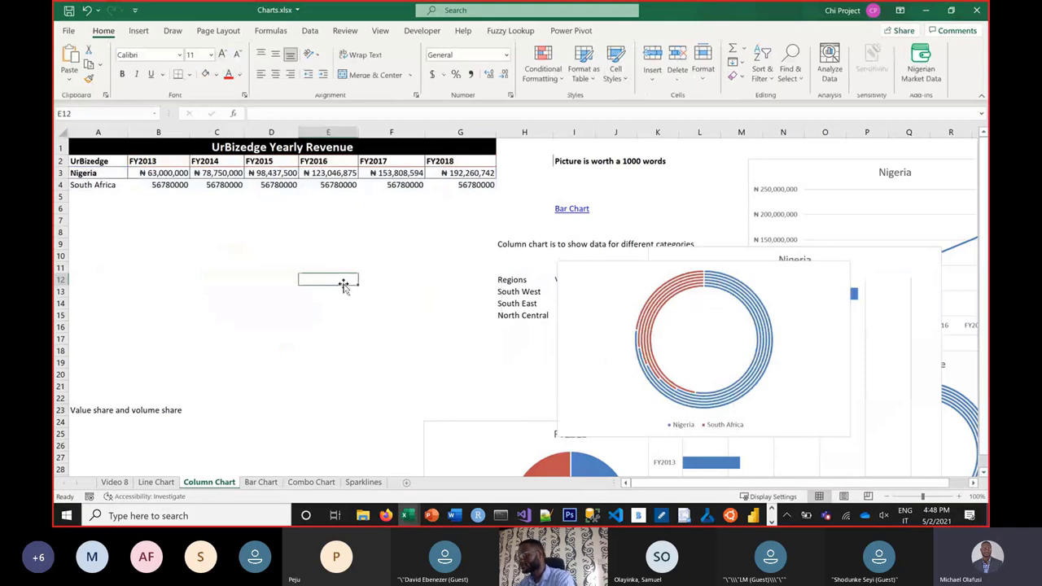
Step: Expand the Area chart section on Microsoft Support, scroll to its chart types, then return to Excel
key(alt+Tab)
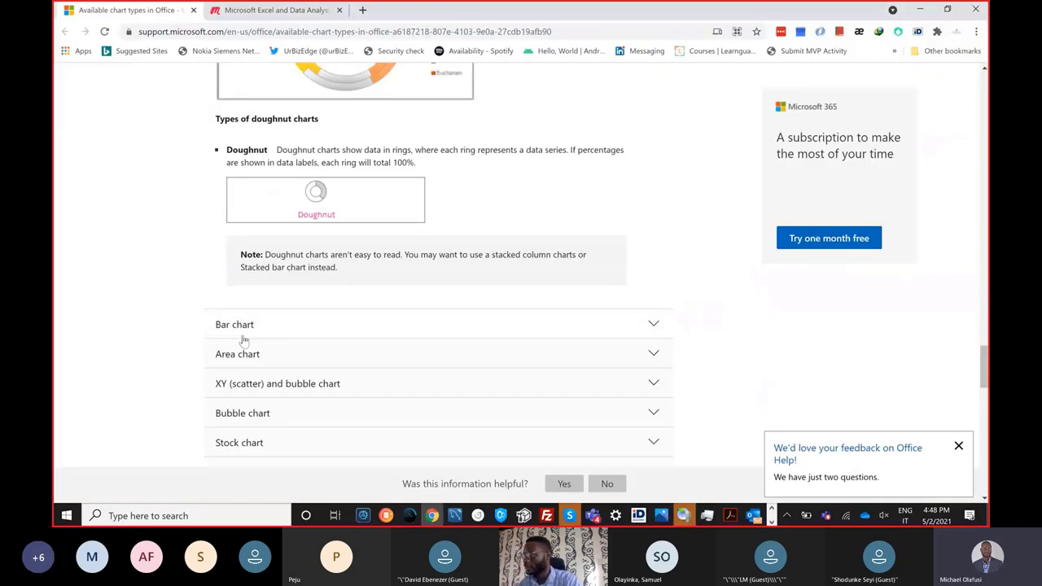
click(394, 354)
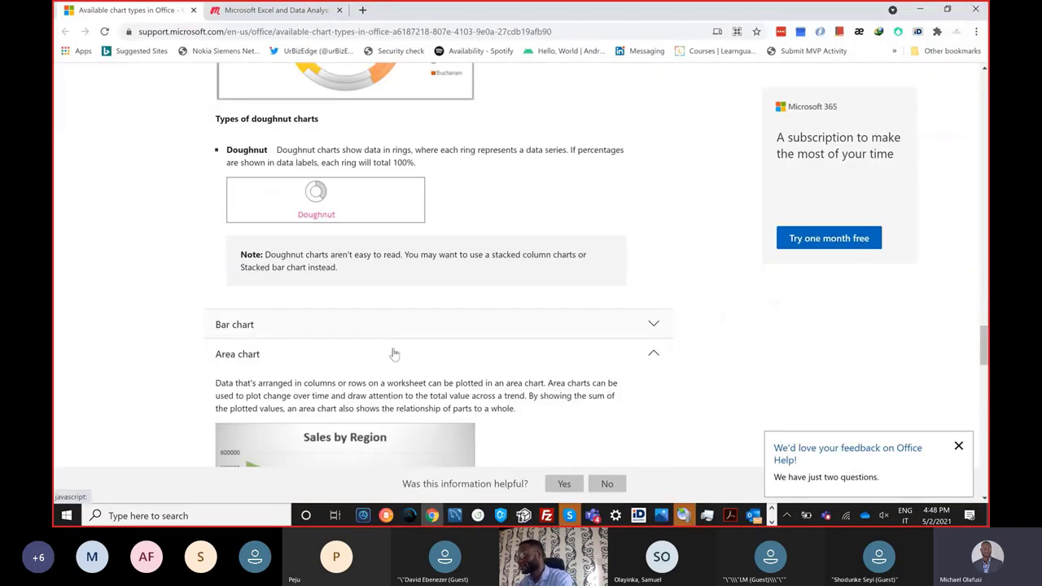
scroll(174, 355, down, 4)
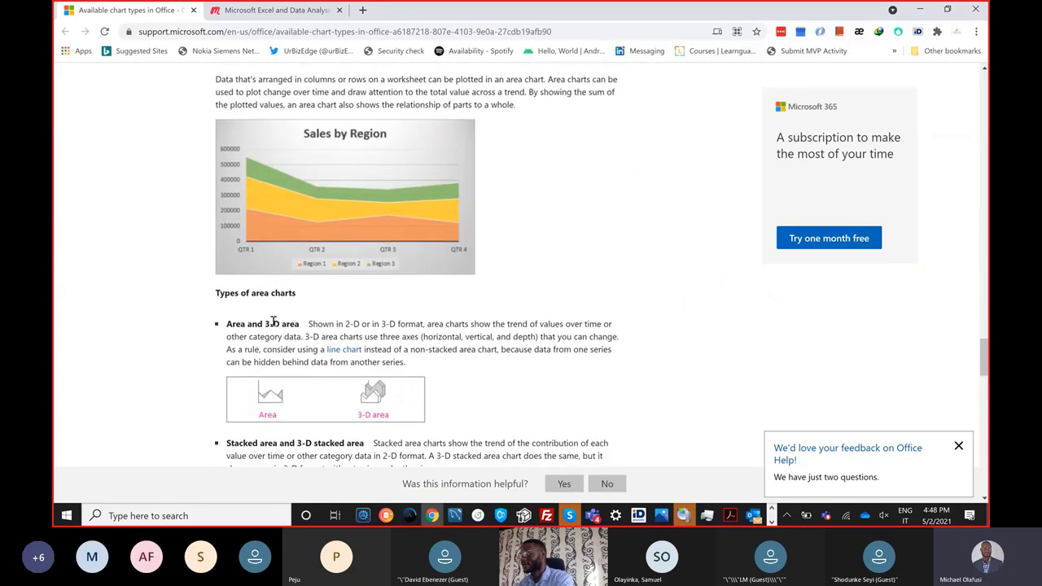
key(alt+Tab)
Step: Select A2:G4 with both countries' FY2013–FY2018 revenue and insert a 2-D stacked area chart
click(213, 231)
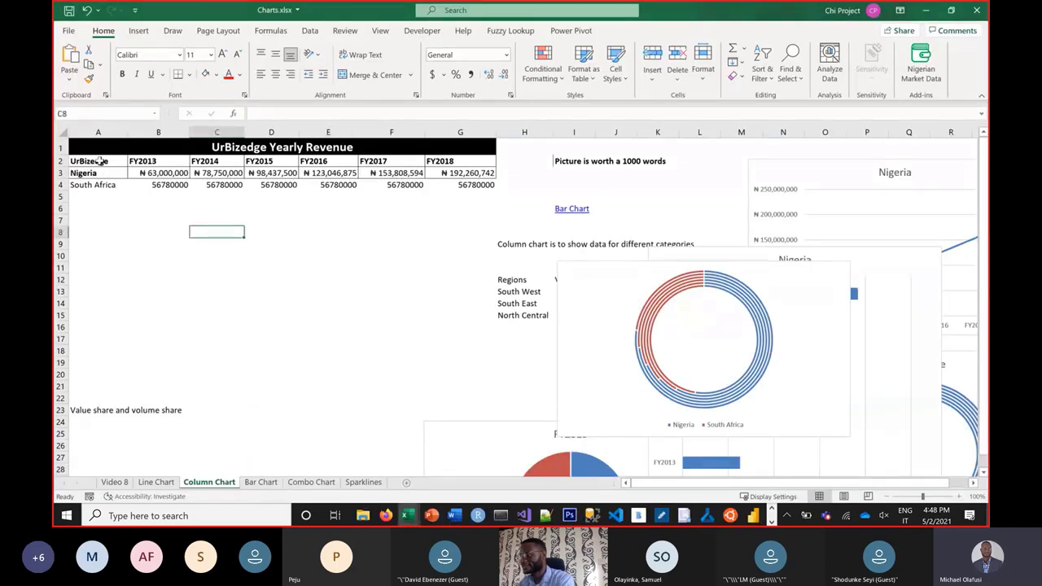
drag(98, 160, 480, 171)
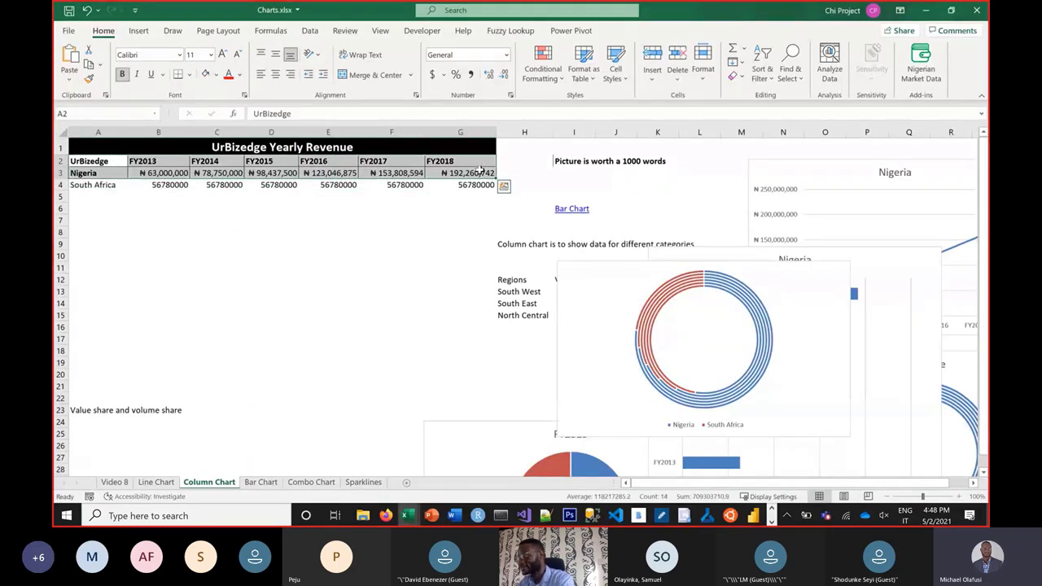
click(139, 33)
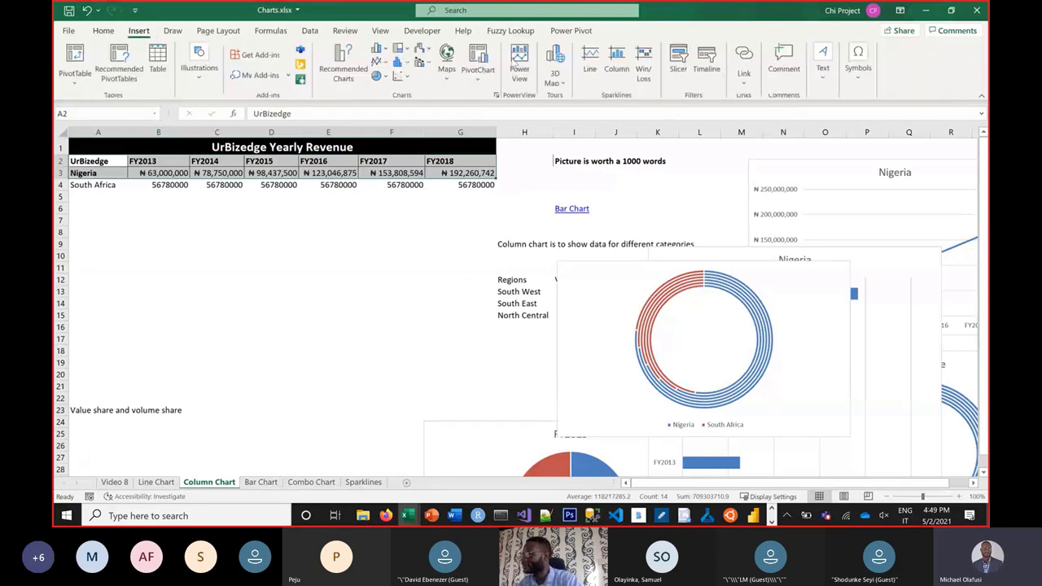
click(446, 73)
click(185, 192)
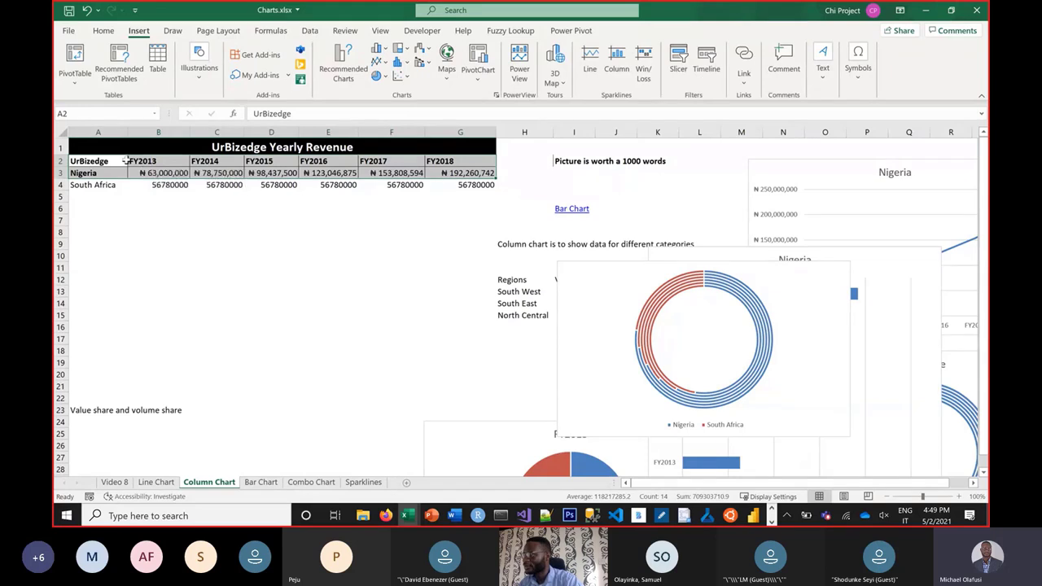
drag(90, 161, 460, 185)
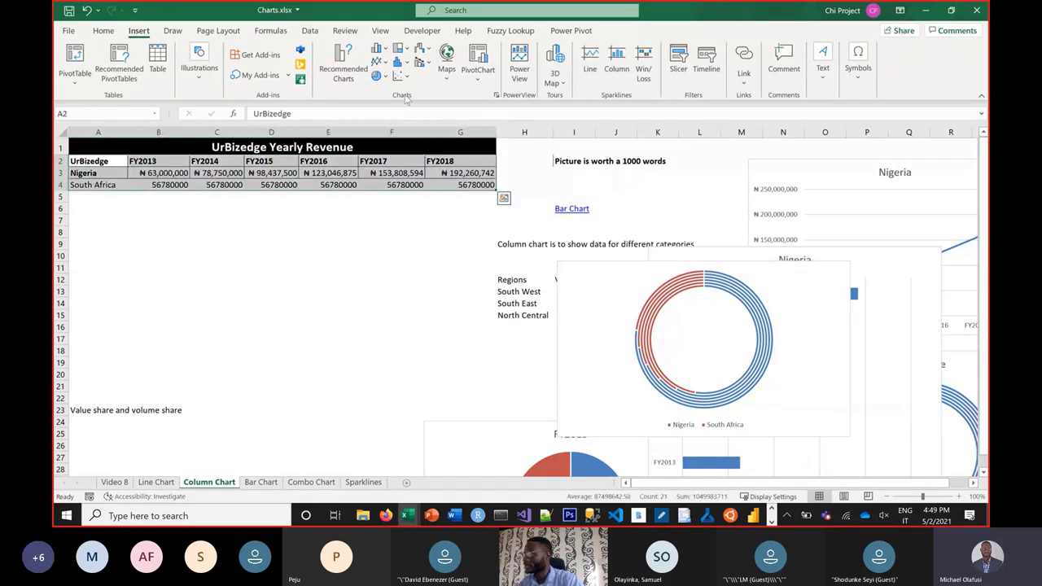
click(379, 63)
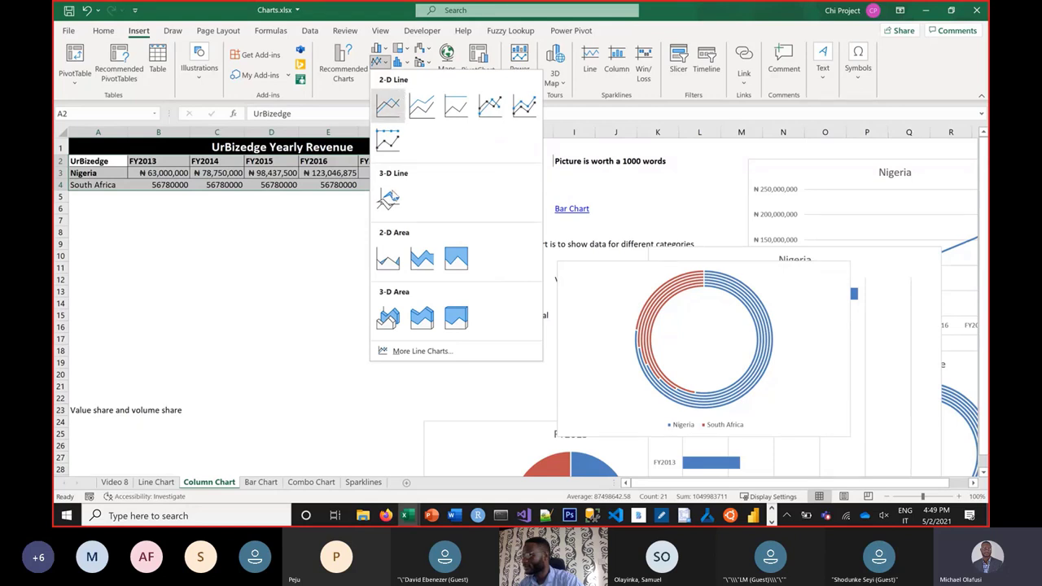
click(417, 257)
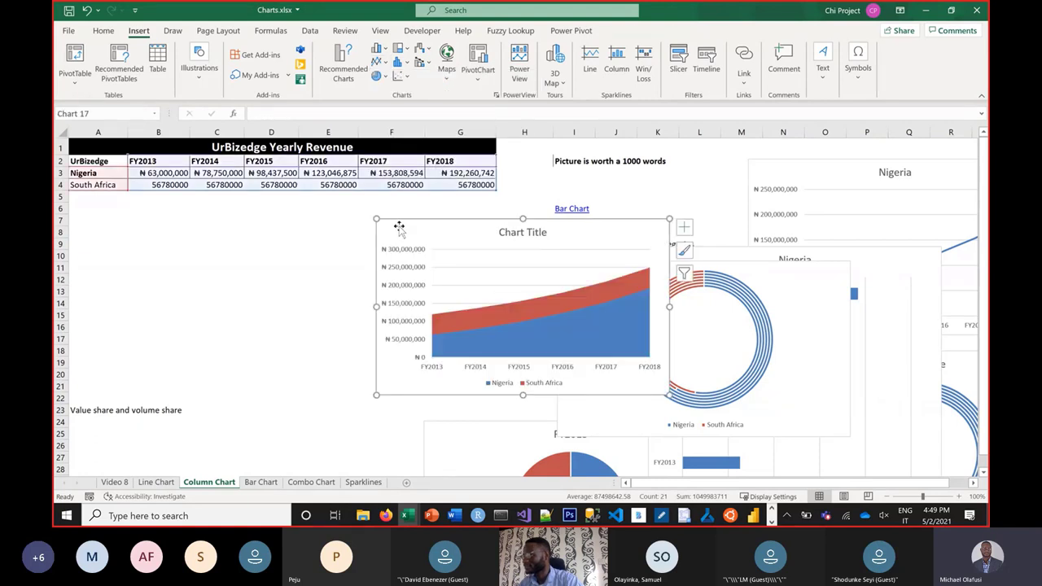
Step: Move the area chart under the revenue table and inspect the Nigeria and South Africa series formulas
drag(399, 225, 149, 228)
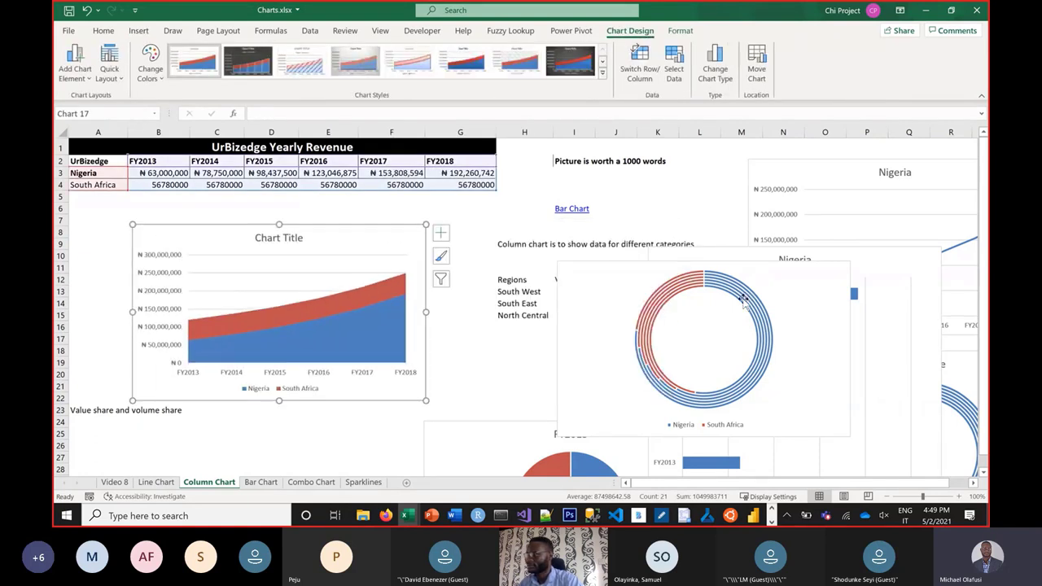
mouse_move(743, 300)
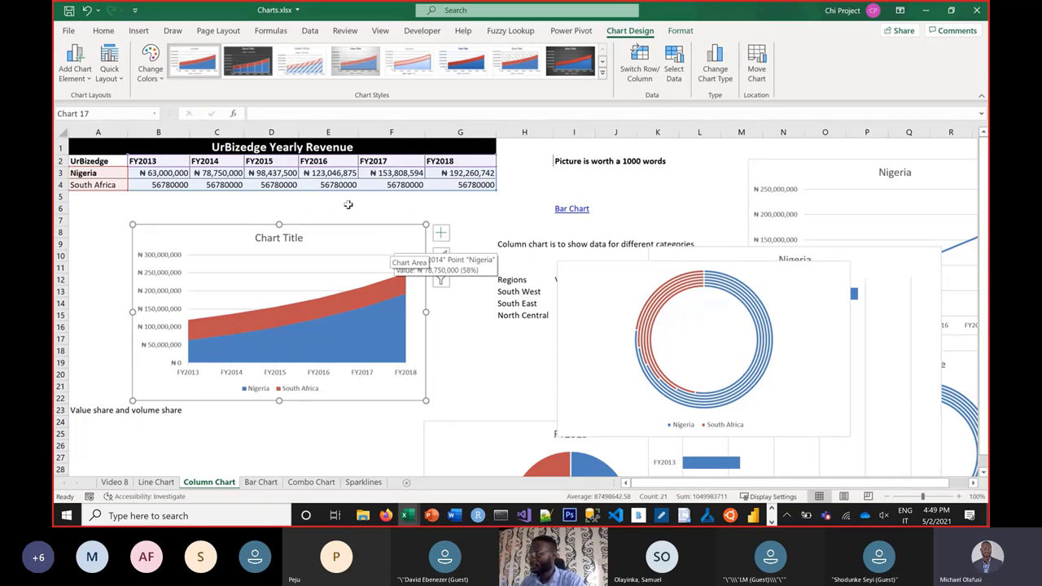
click(216, 352)
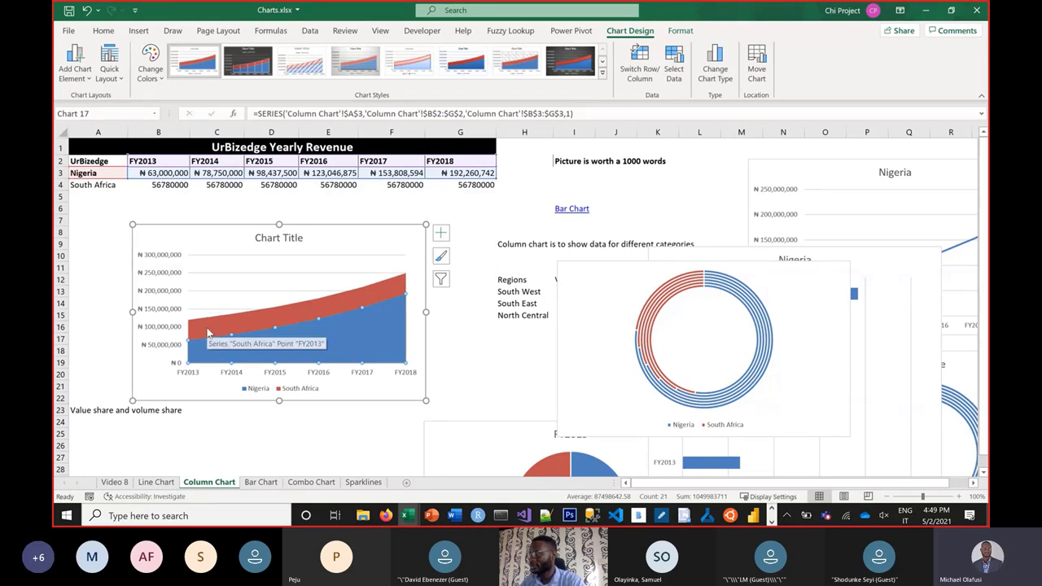
click(210, 336)
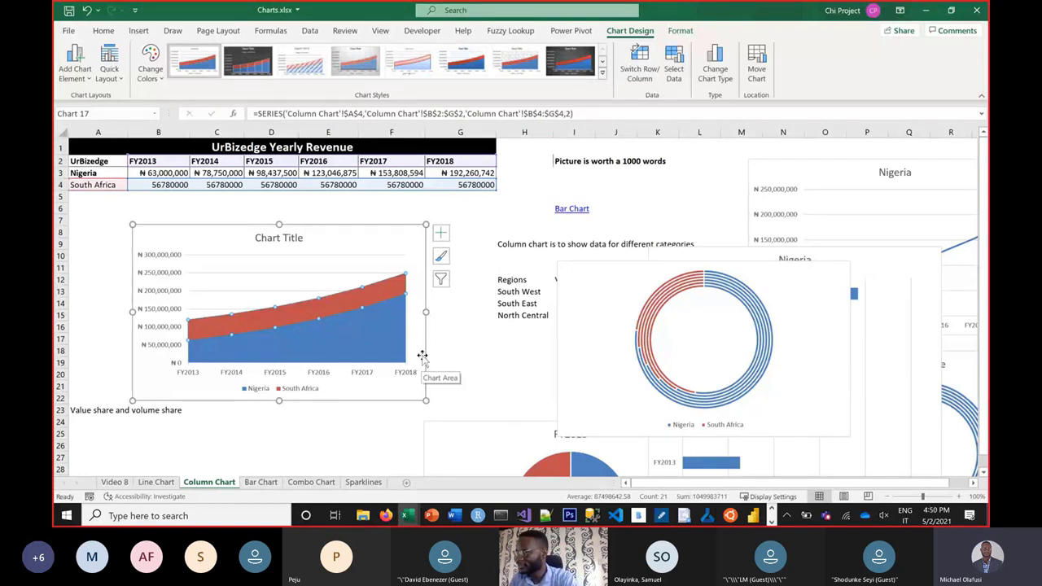
click(390, 325)
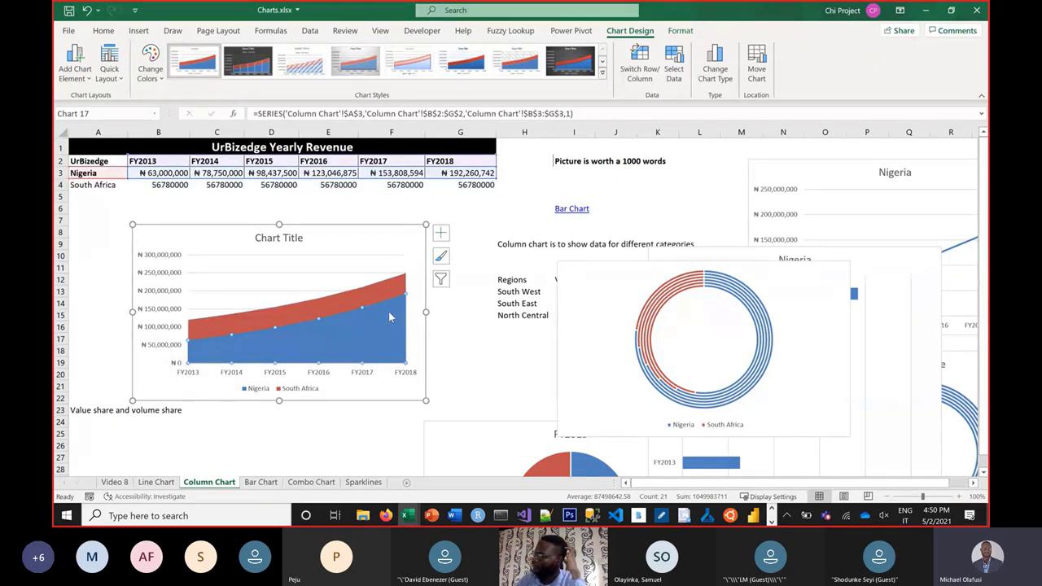
click(139, 236)
click(332, 341)
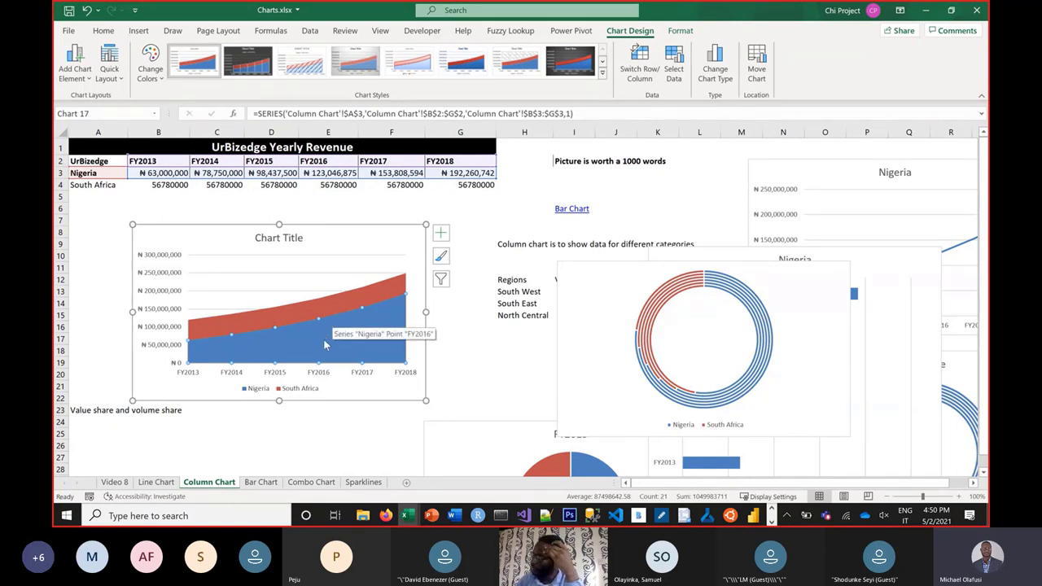
click(329, 305)
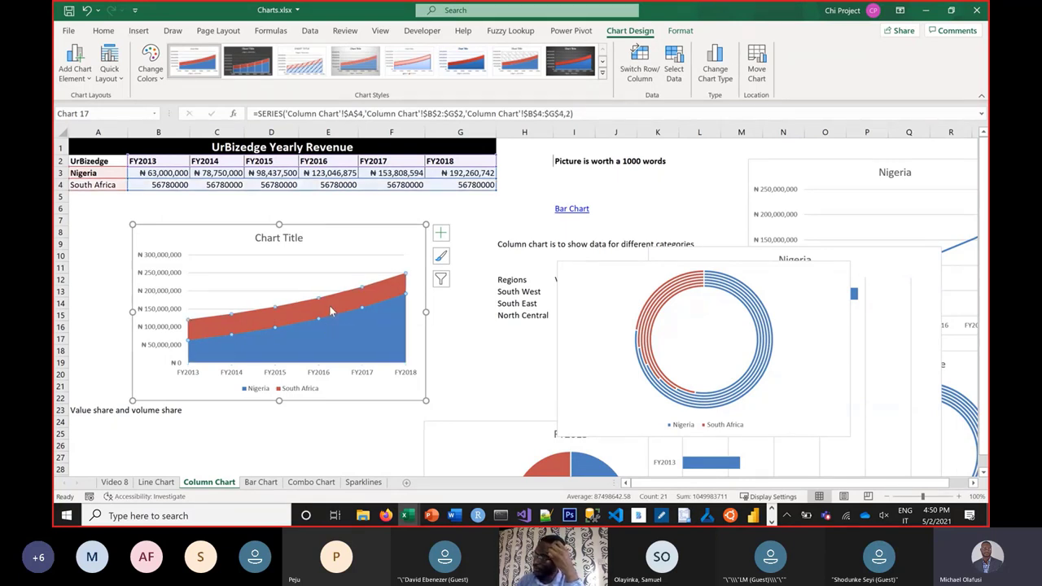
click(300, 382)
Step: Expand the XY (scatter) and bubble chart section and read its when-to-use list
key(alt+Tab)
scroll(99, 330, down, 5)
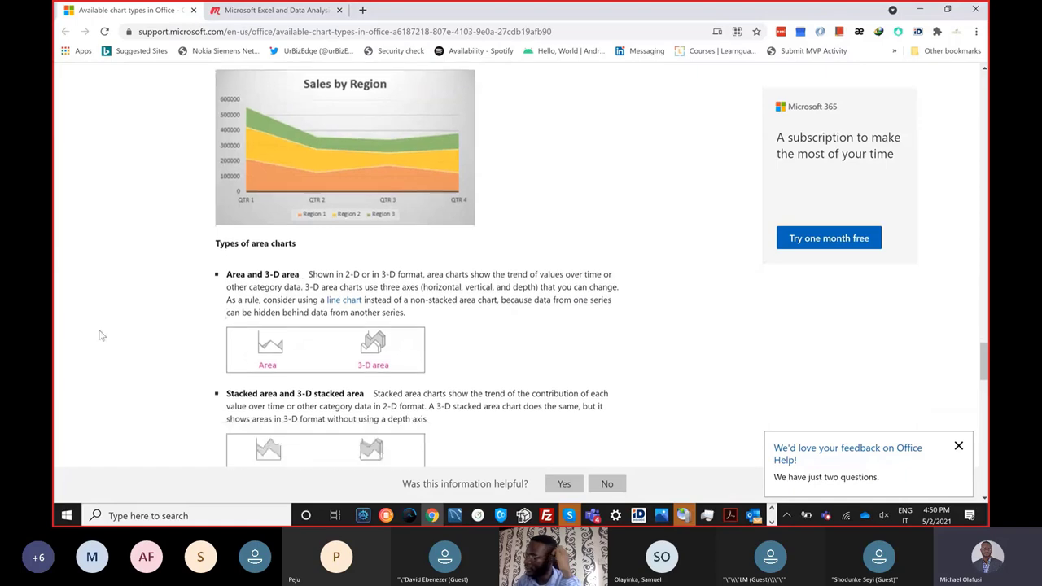
scroll(110, 313, down, 3)
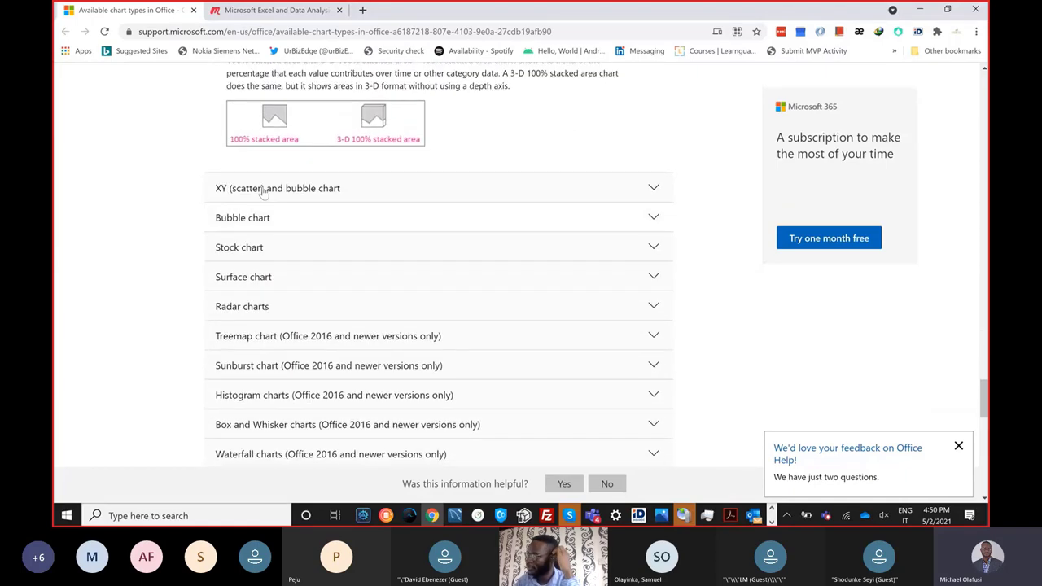
click(326, 188)
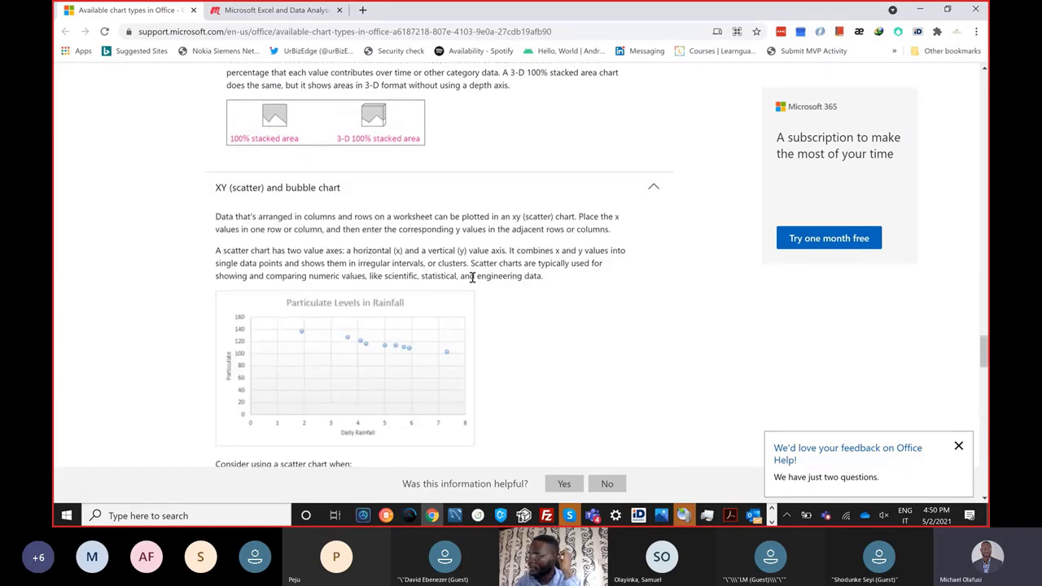
scroll(558, 269, down, 2)
scroll(558, 270, down, 1)
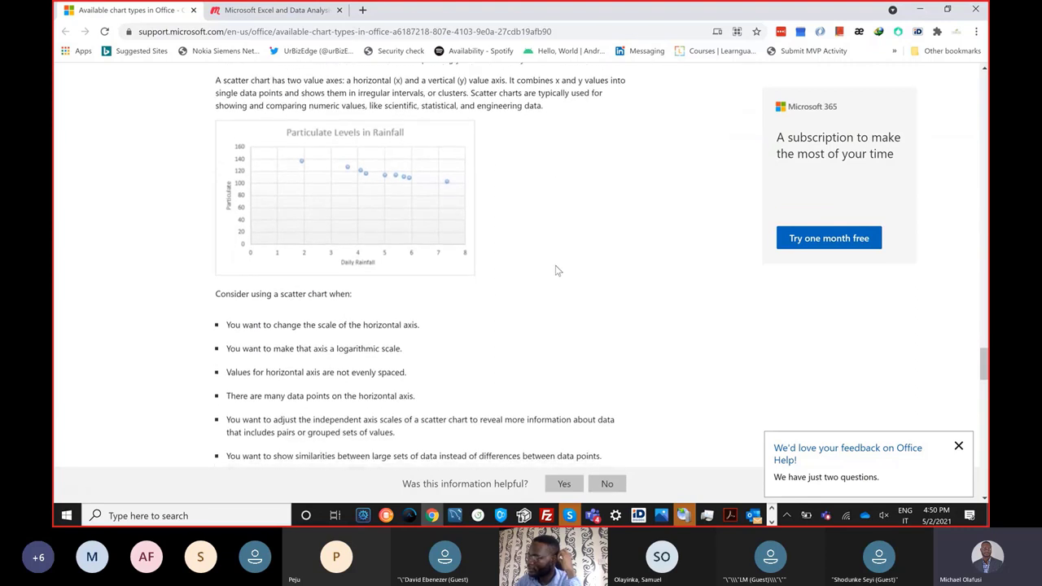
scroll(558, 270, up, 1)
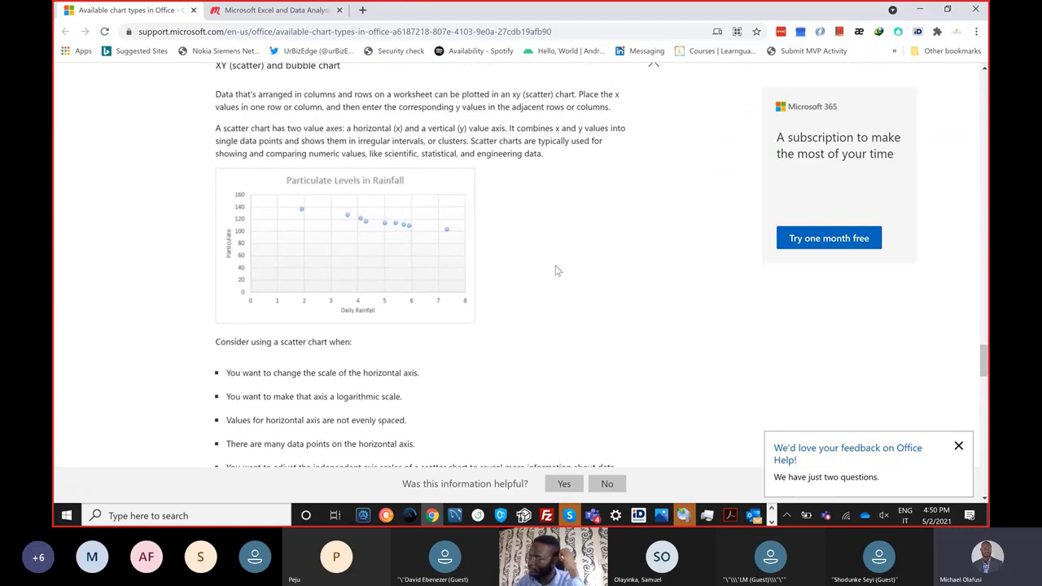
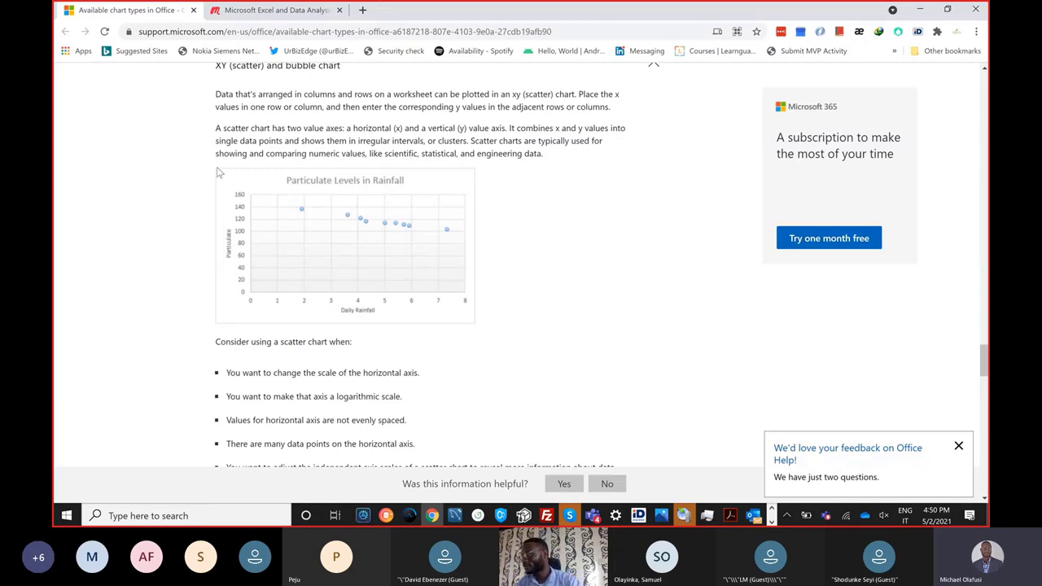
Step: Scroll the chart types guide back to the XY (scatter) and bubble chart section
scroll(209, 199, up, 15)
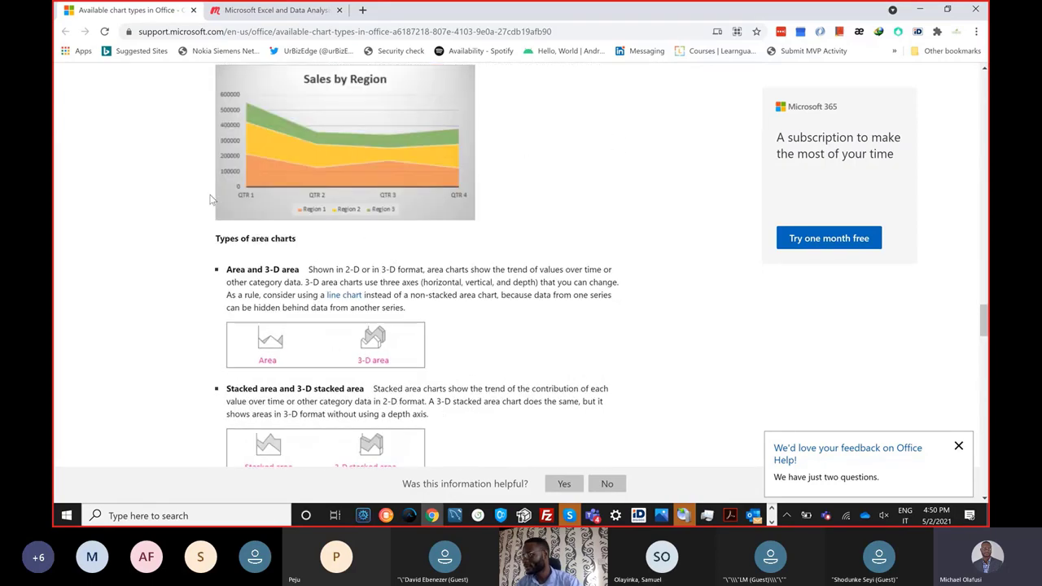
scroll(210, 199, up, 15)
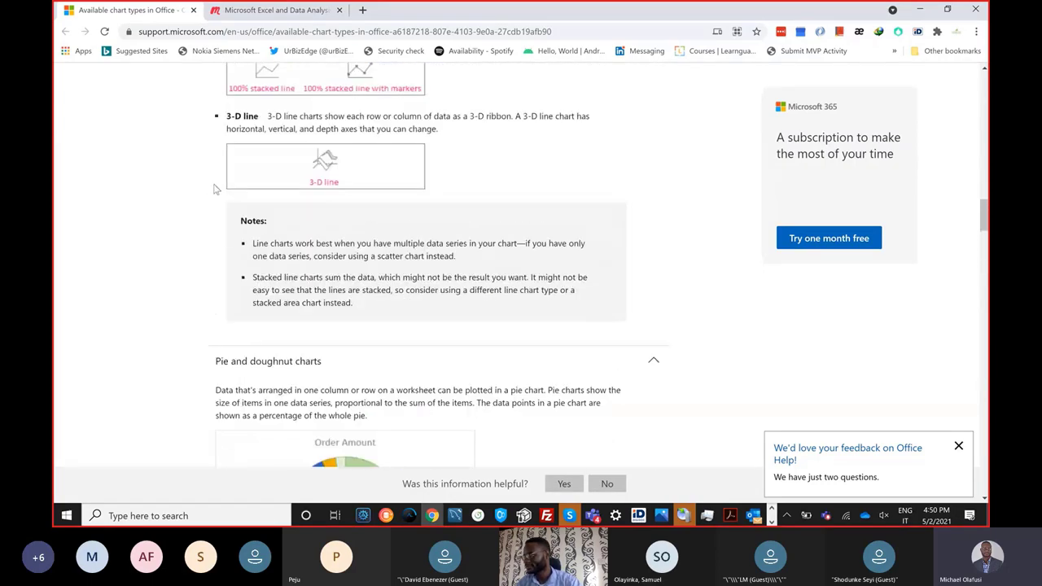
scroll(216, 190, up, 15)
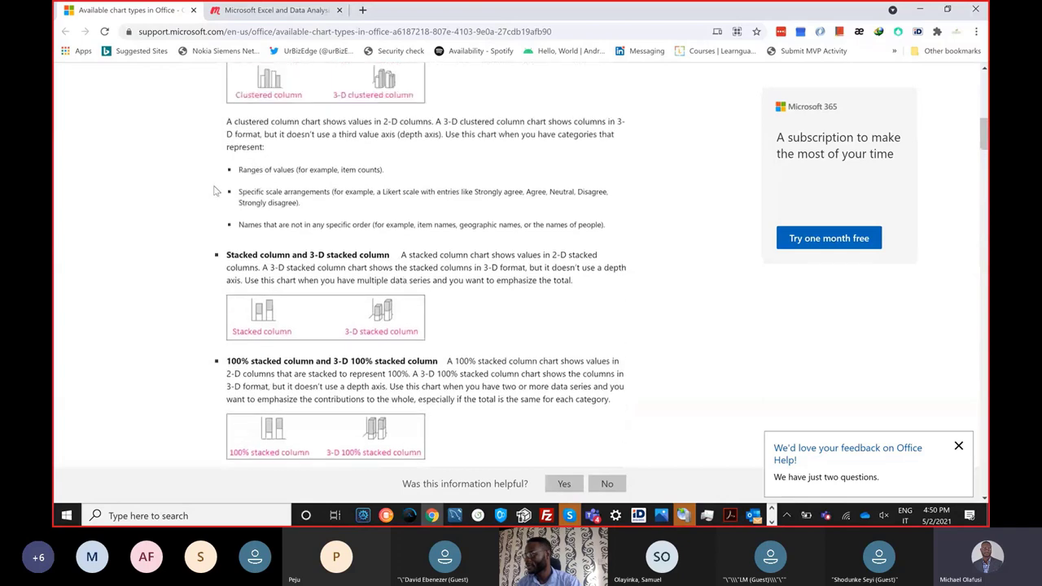
scroll(216, 189, up, 1)
scroll(216, 189, down, 15)
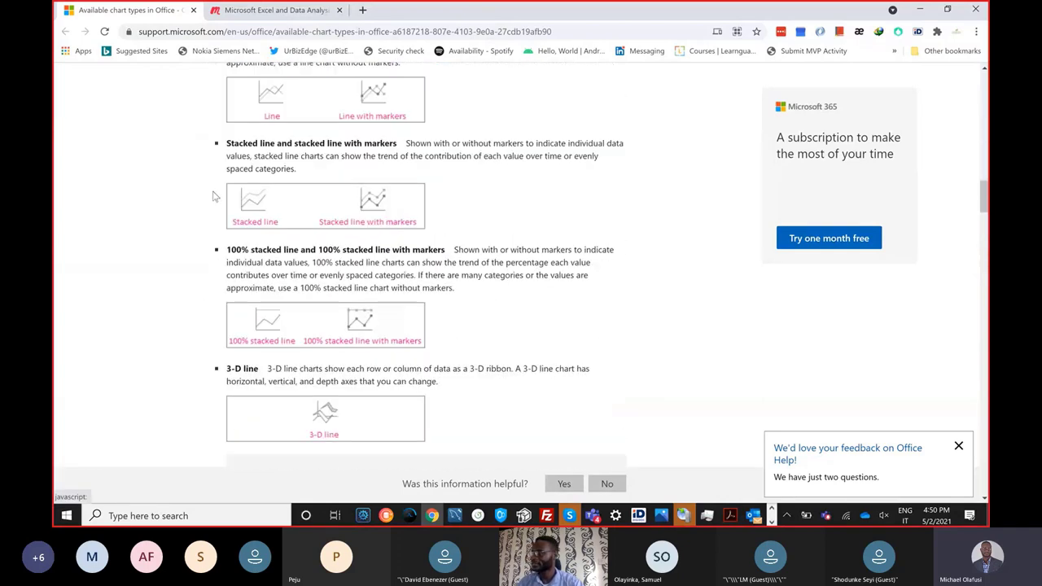
scroll(213, 195, down, 15)
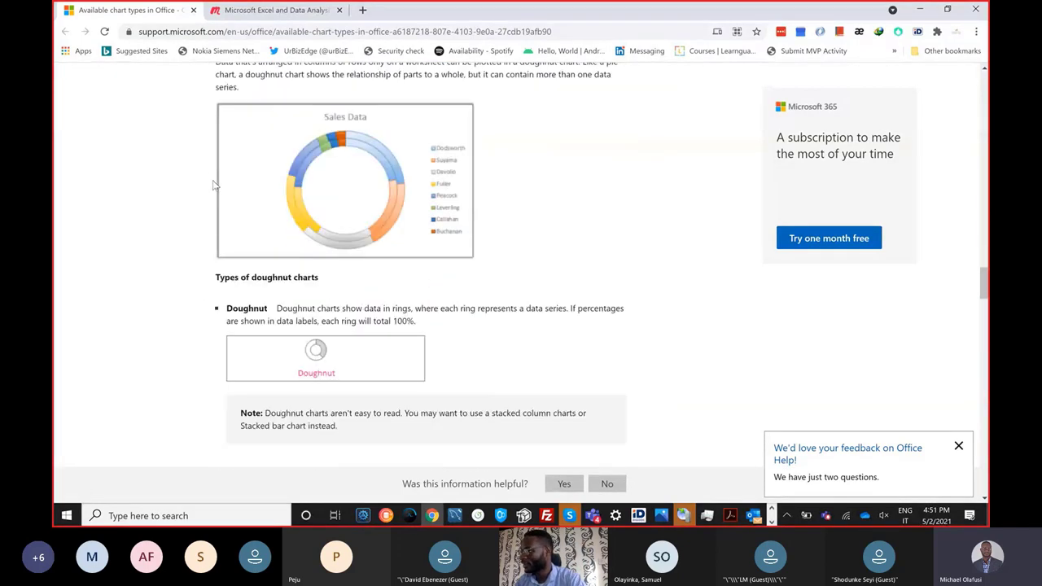
scroll(213, 195, down, 10)
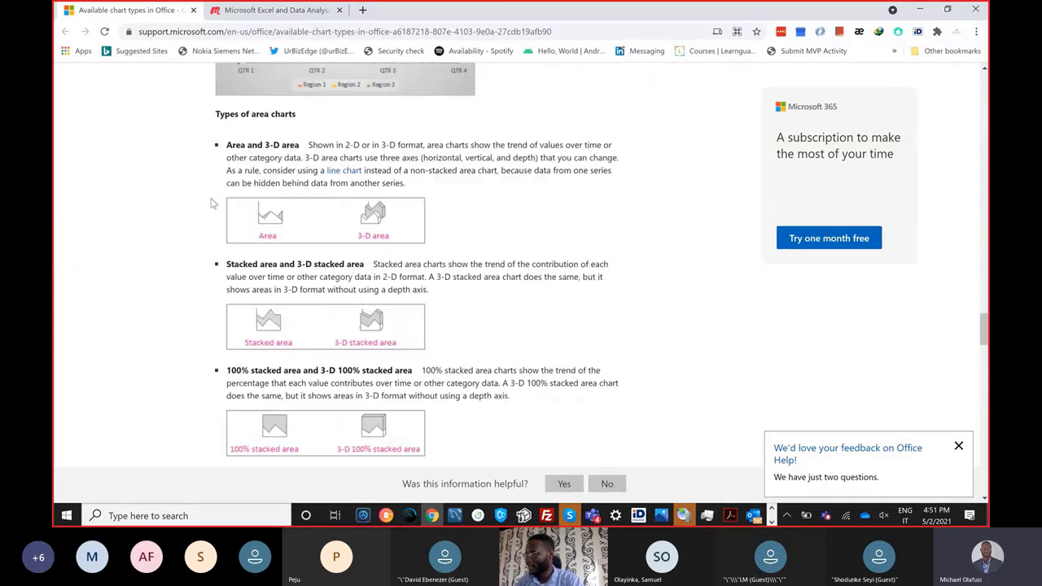
scroll(213, 200, down, 1)
scroll(227, 217, down, 1)
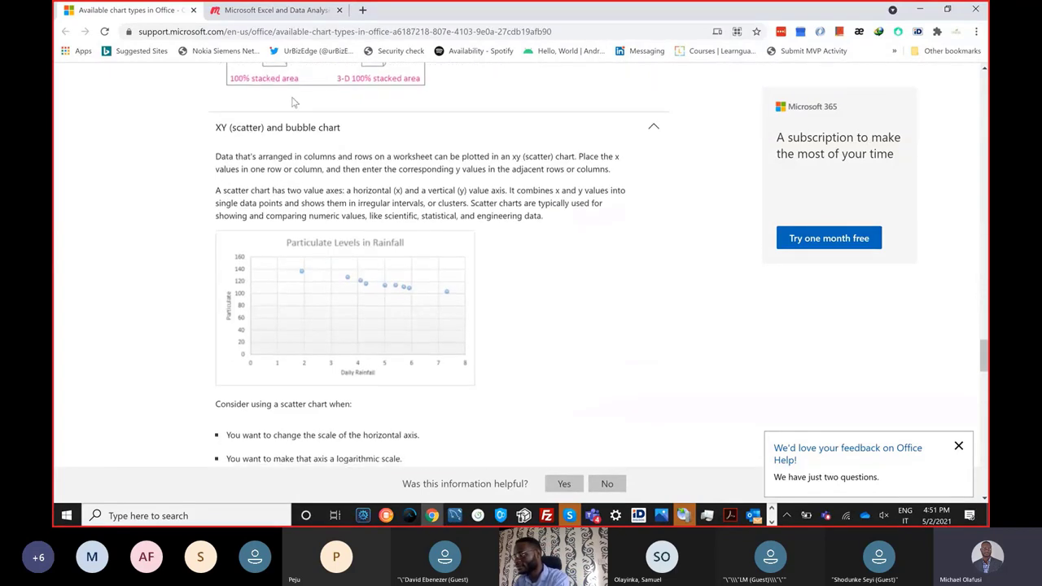
Step: Collapse and re-expand the XY (scatter) section, then switch to the Charts workbook
click(346, 131)
click(351, 130)
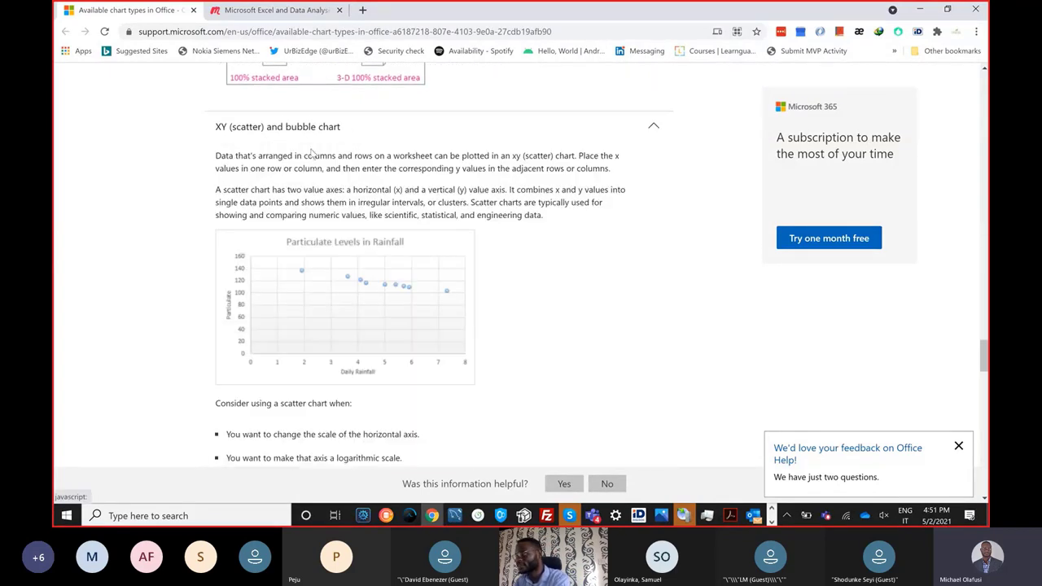
scroll(139, 279, down, 1)
scroll(138, 279, down, 2)
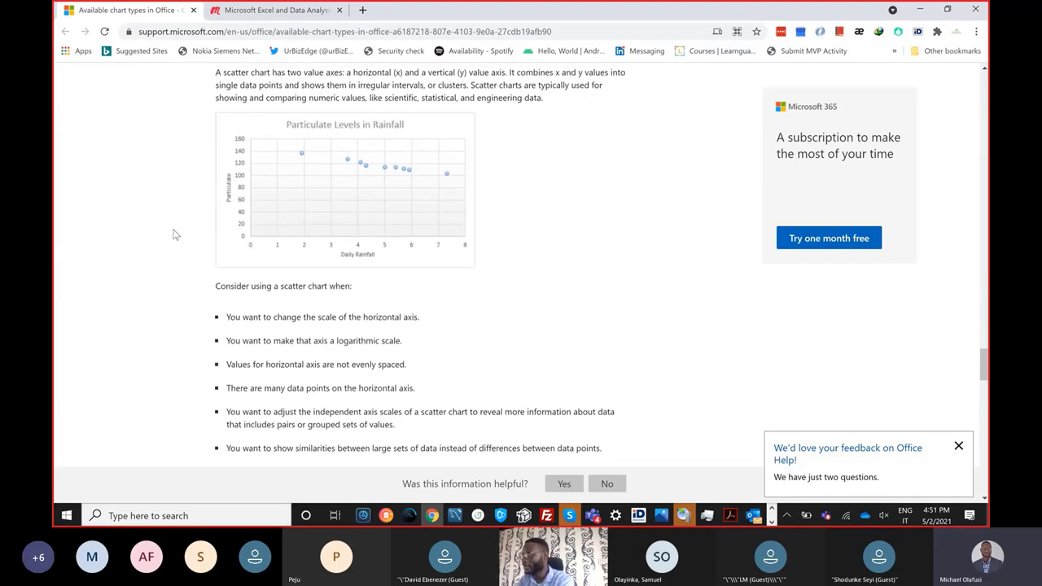
scroll(174, 235, up, 1)
key(alt+Tab)
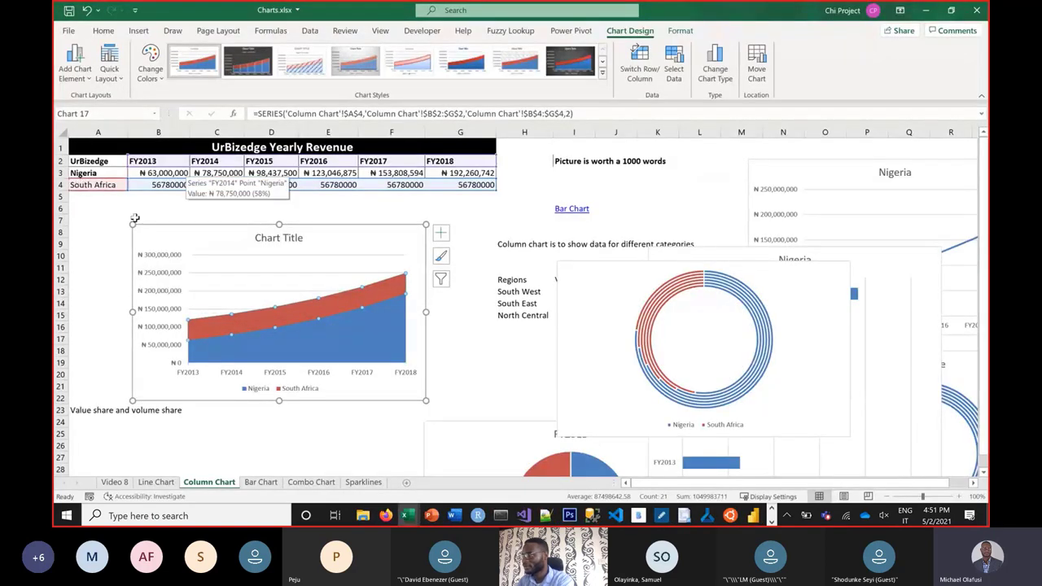
Step: Move the area chart aside and insert a marker-only scatter chart of A2:G3 below the table
drag(139, 239, 736, 349)
click(278, 292)
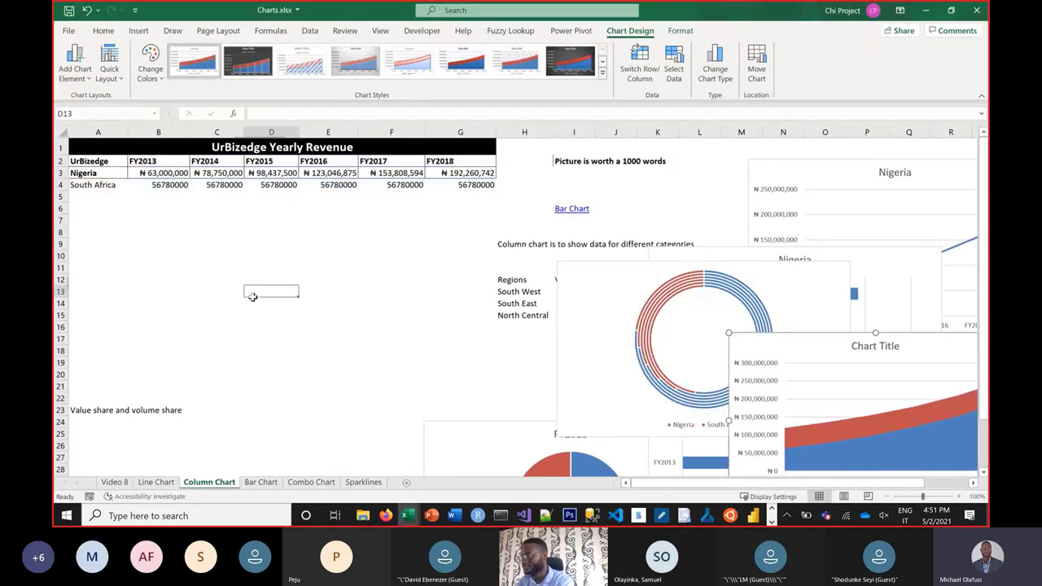
drag(105, 161, 435, 171)
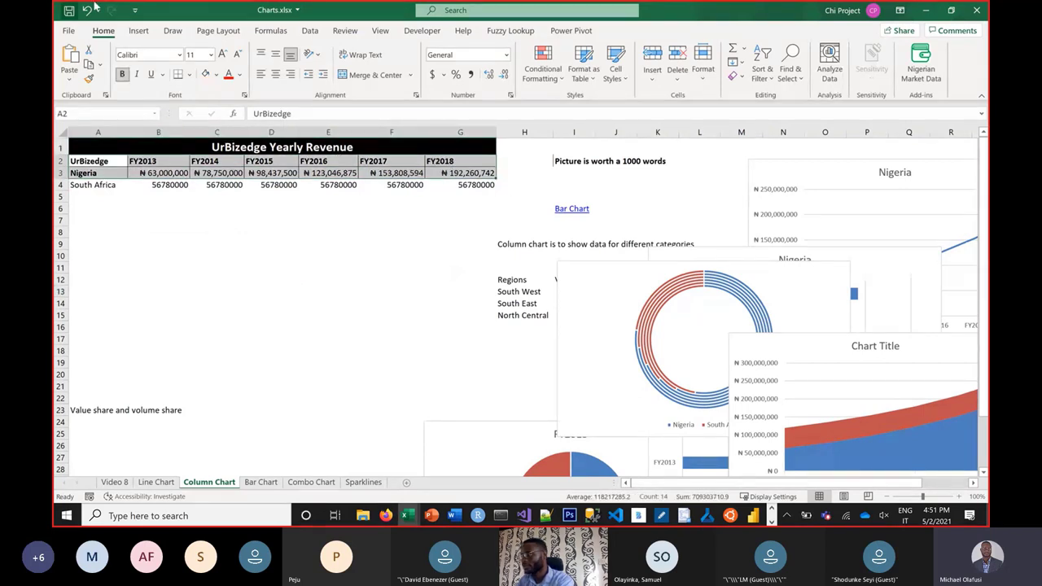
click(139, 32)
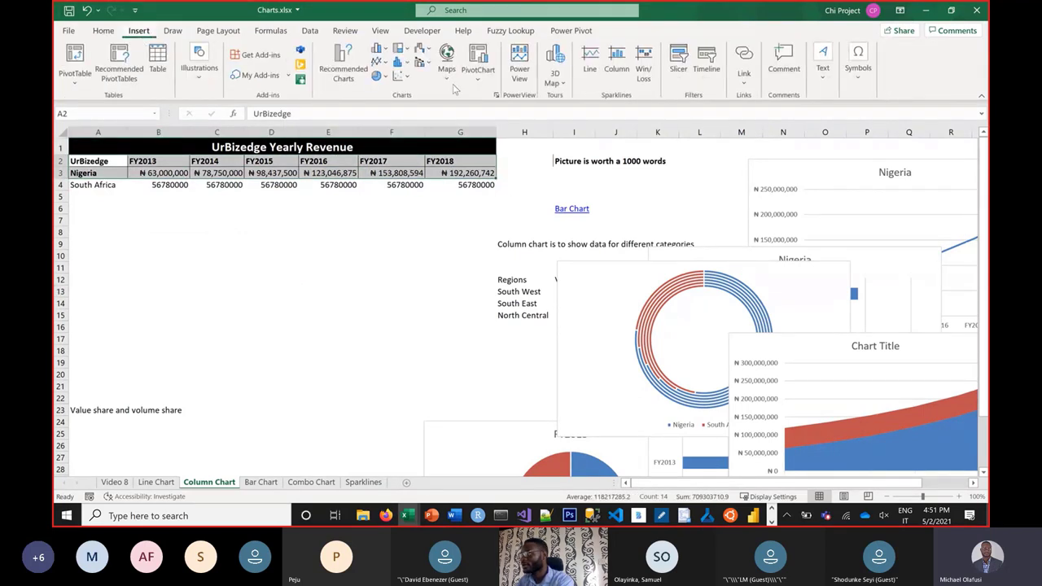
click(399, 77)
click(411, 122)
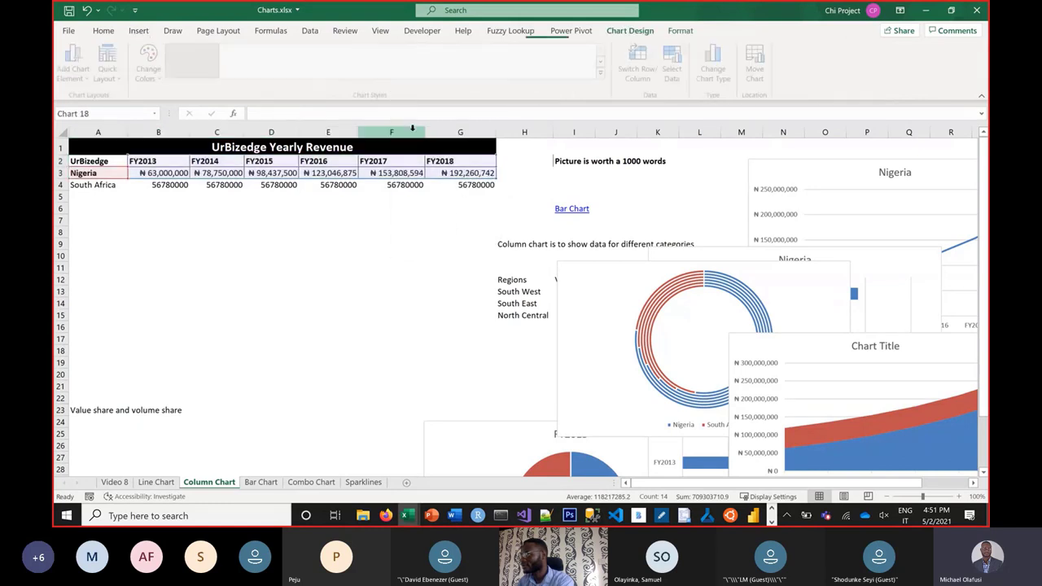
drag(390, 236, 150, 220)
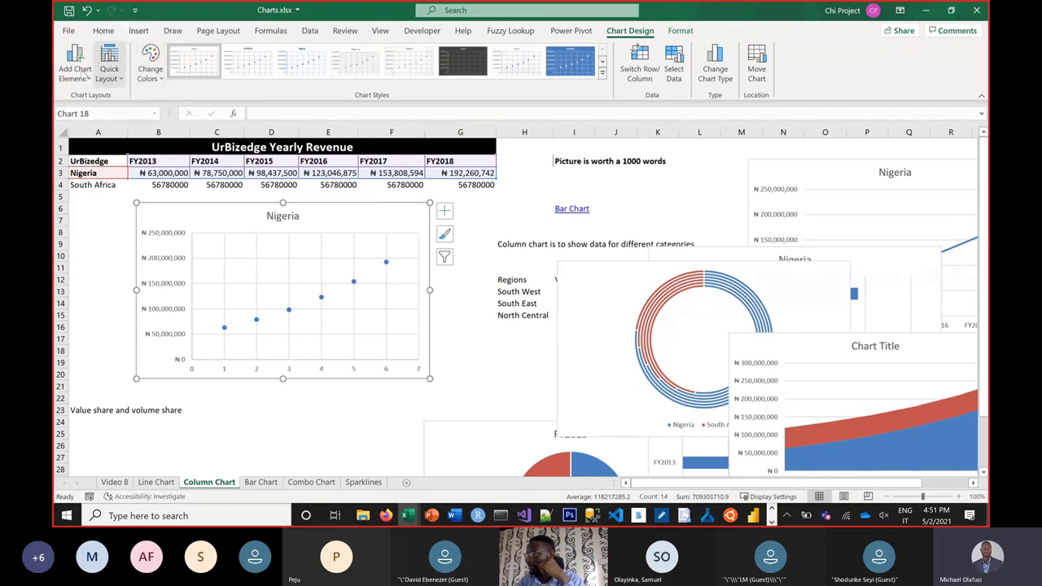
Step: Change the Nigeria chart's type to Scatter with Smooth Lines
click(717, 73)
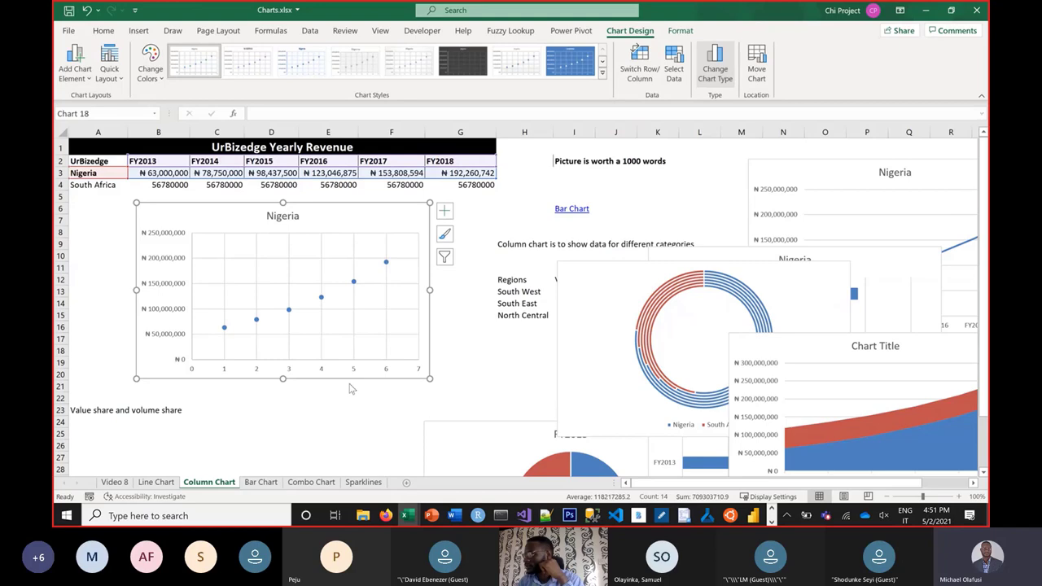
click(505, 123)
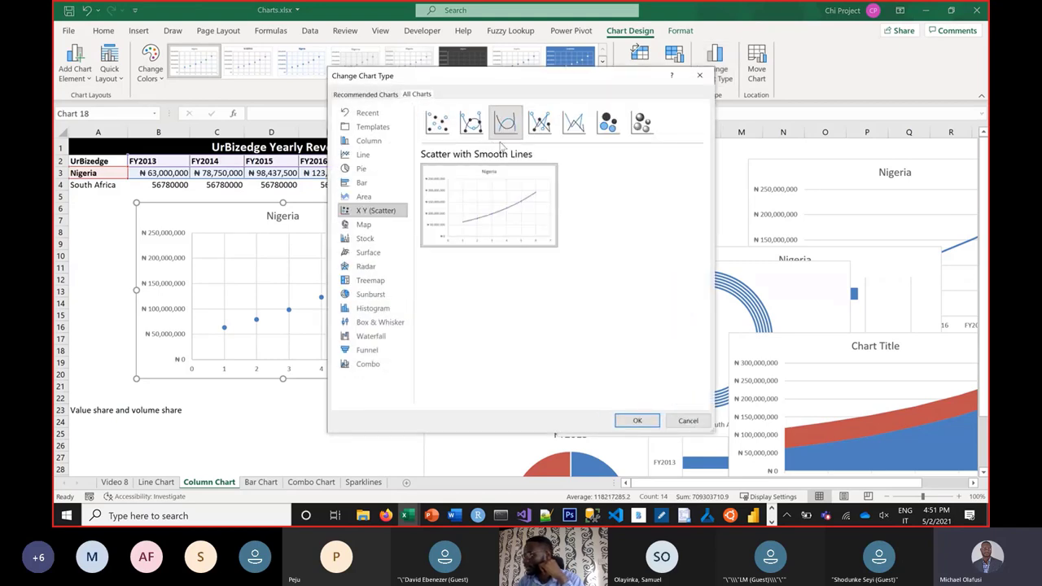
click(648, 422)
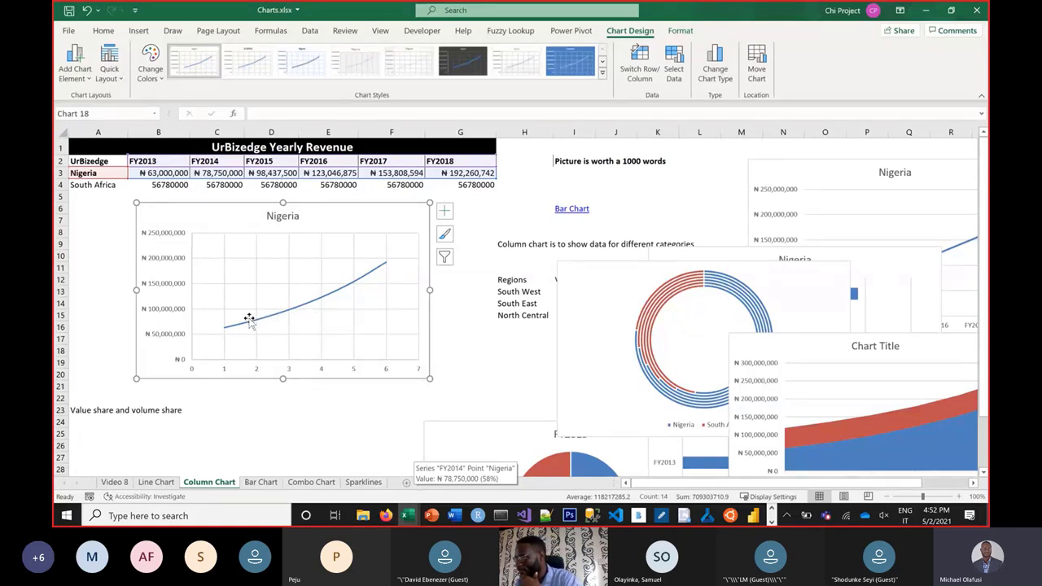
mouse_move(257, 326)
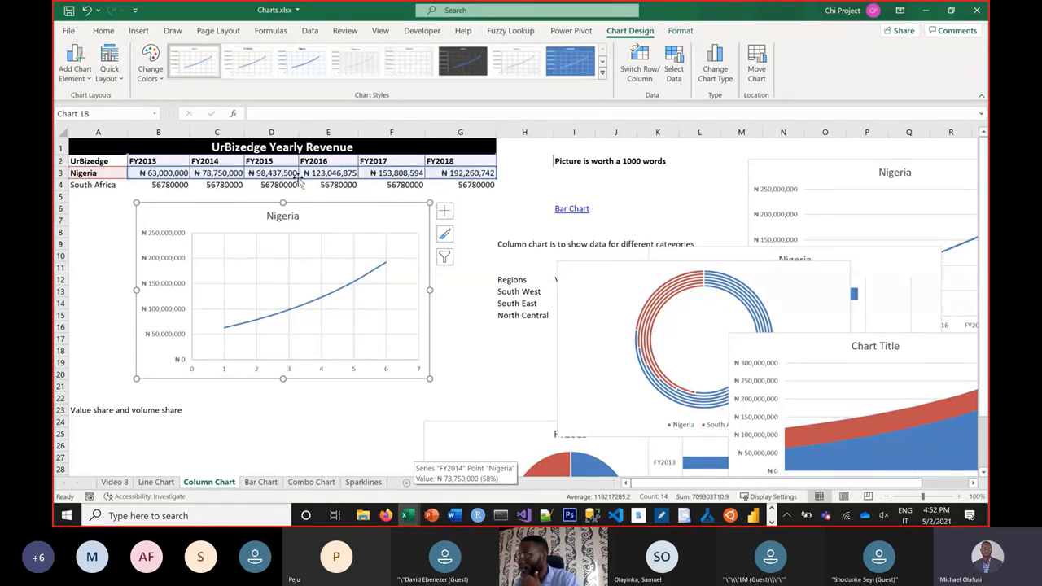
Step: Review Nigeria's revenue formulas and replace the FY2018 value in G3 with 50,000,000
click(230, 173)
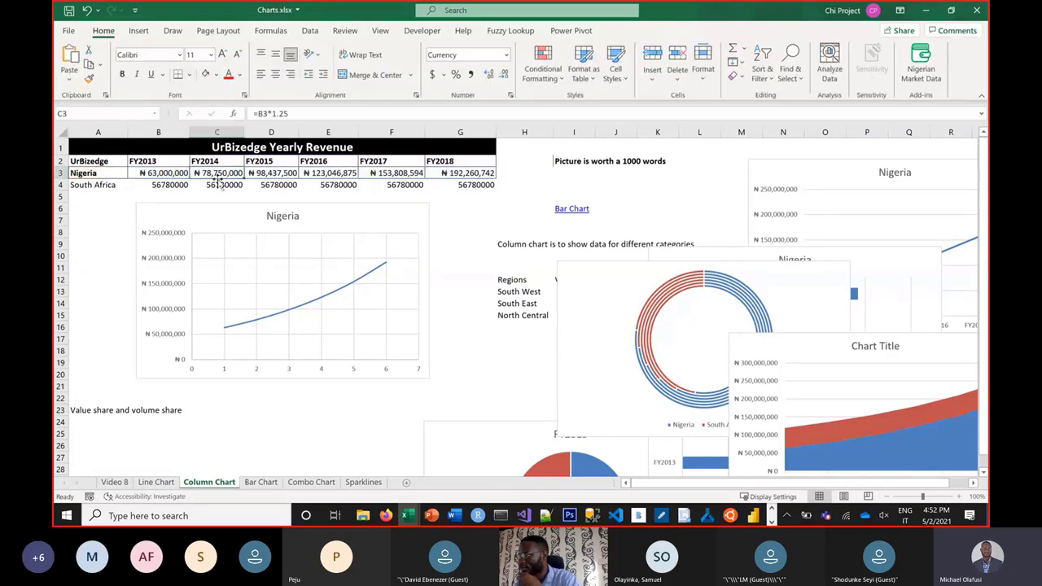
click(181, 173)
click(254, 113)
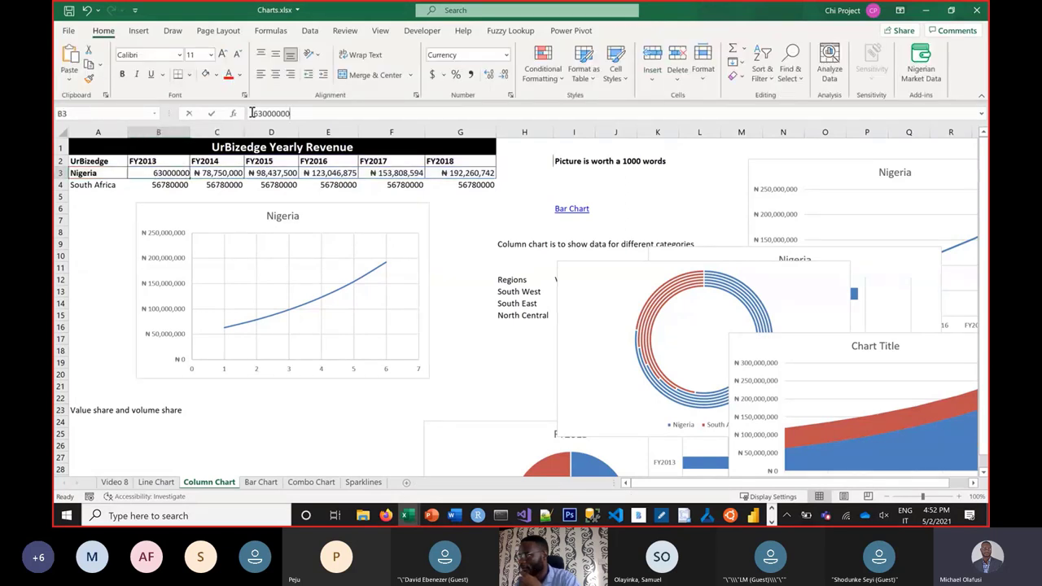
click(271, 173)
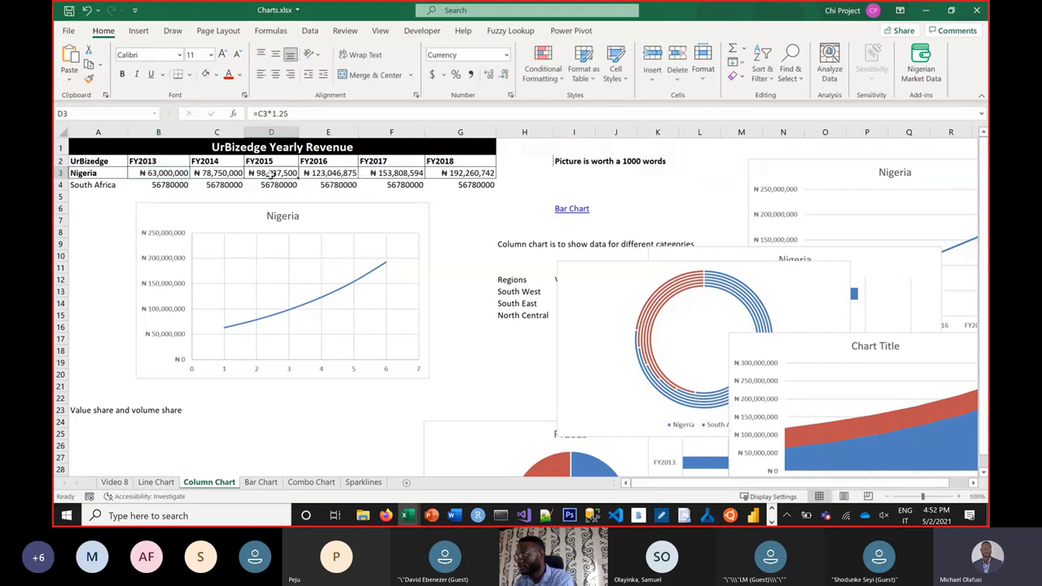
click(437, 173)
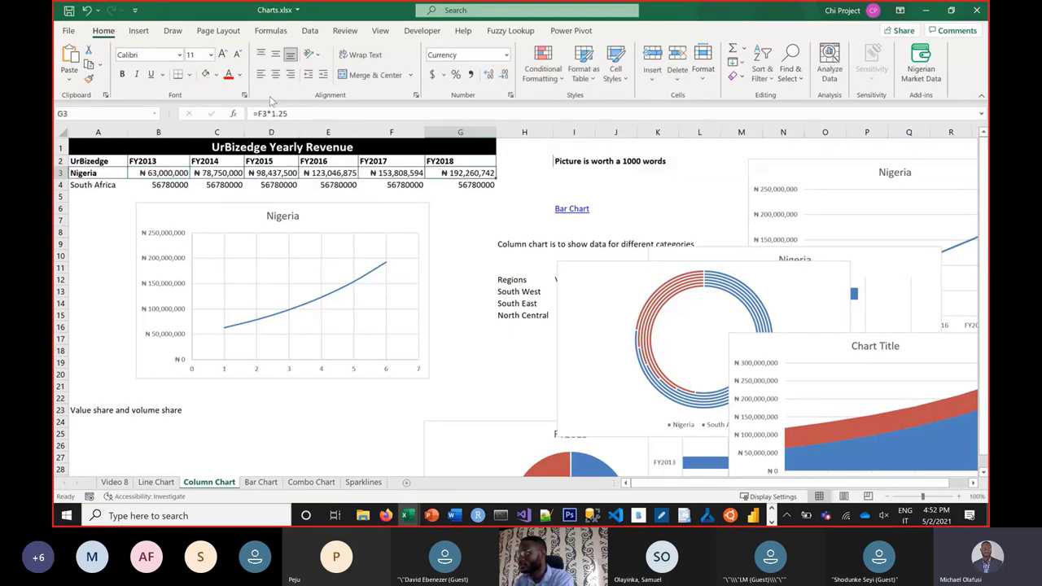
drag(287, 112, 242, 107)
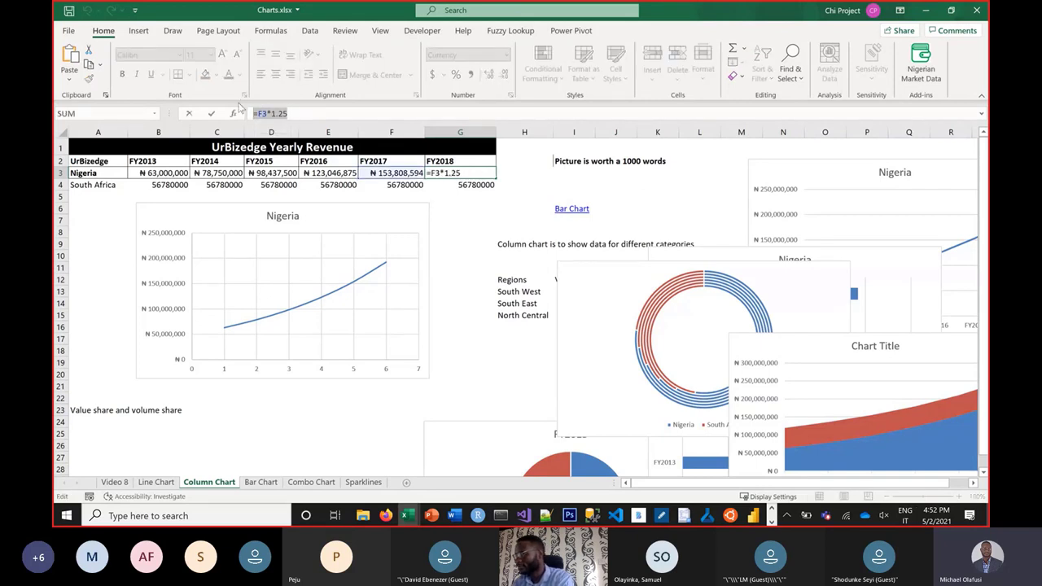
text(5)
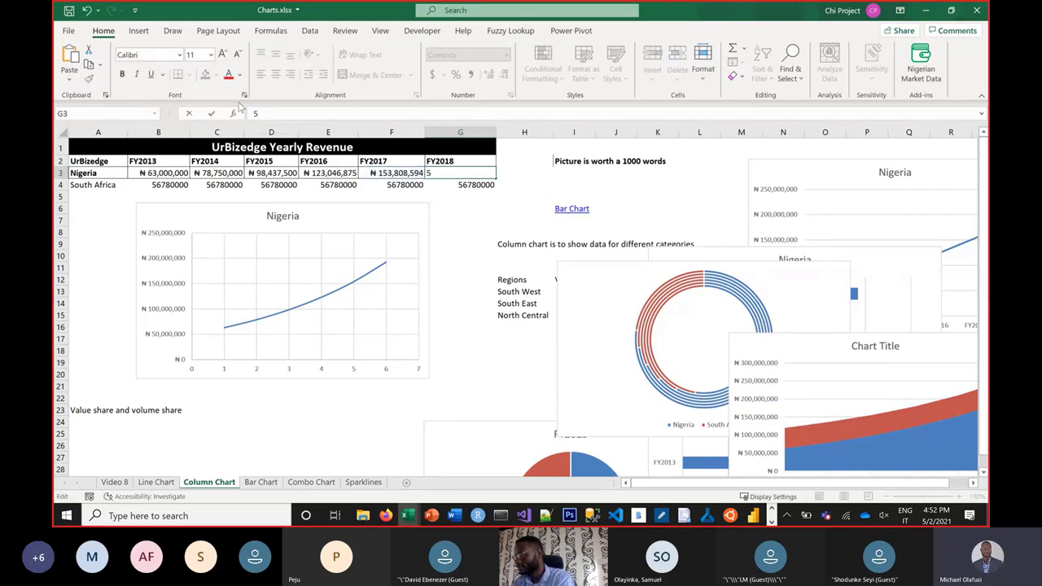
text(e7)
key(Return)
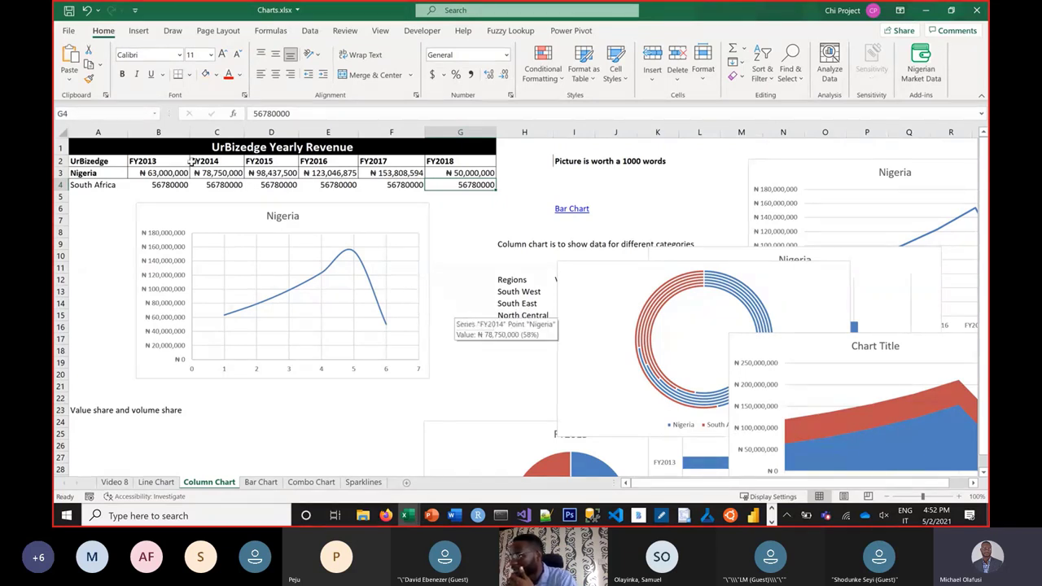
Step: Rename the first two year headers in B2 and C2 to 2013 and 2014
click(167, 163)
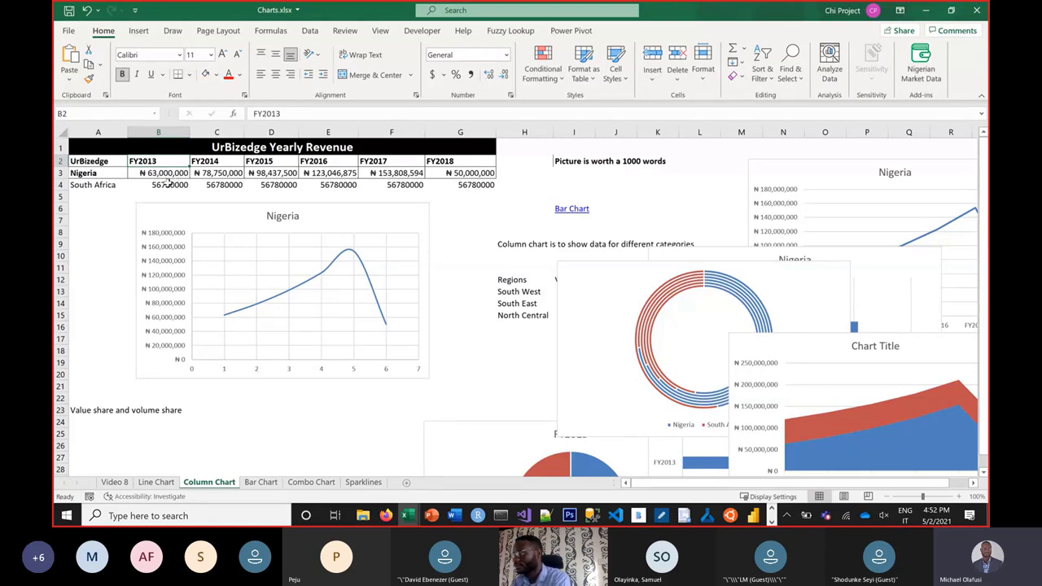
text(20)
key(Tab)
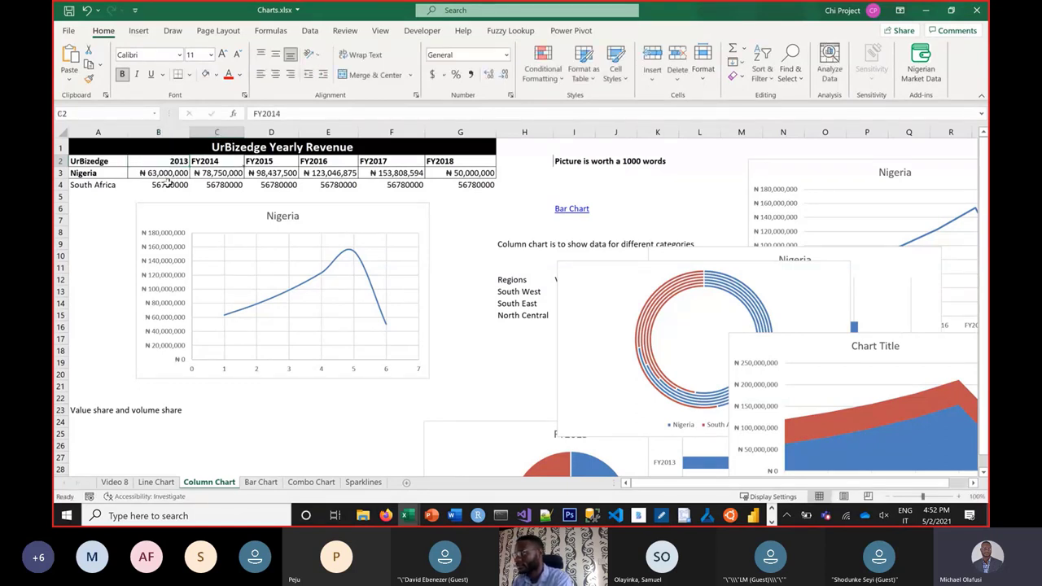
text(20)
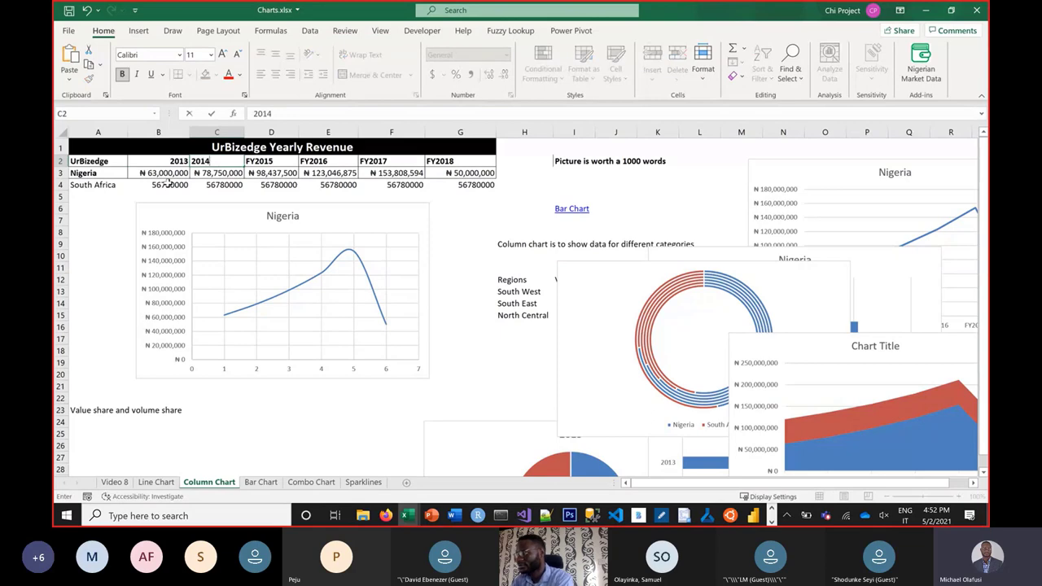
text(14)
key(Tab)
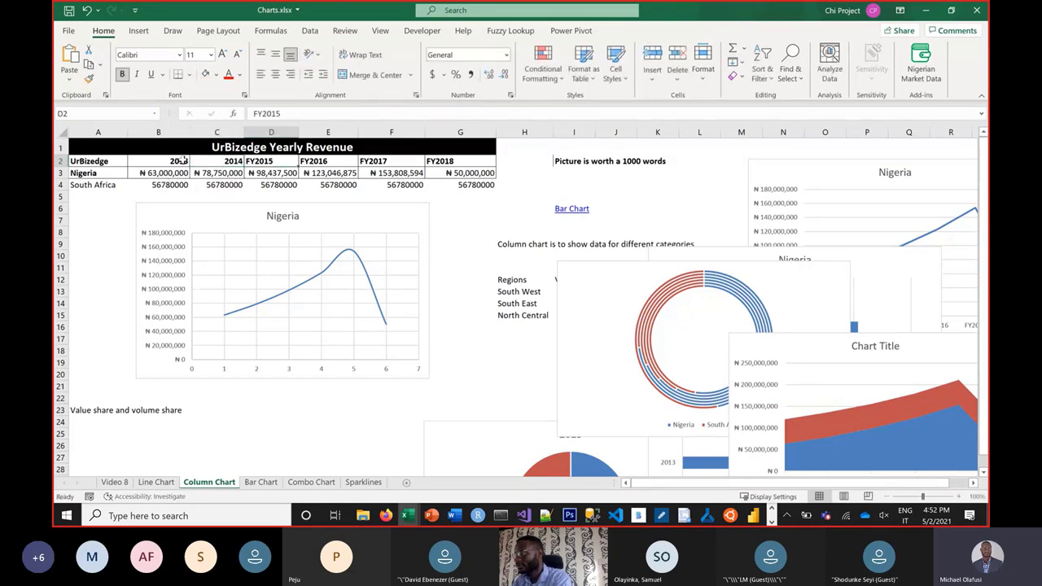
drag(184, 160, 492, 167)
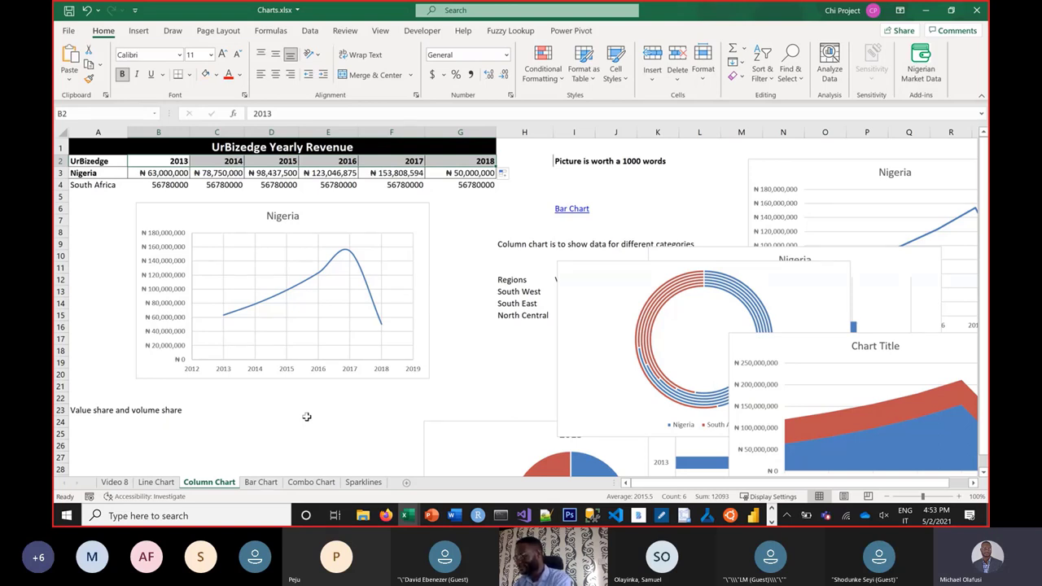
key(alt)
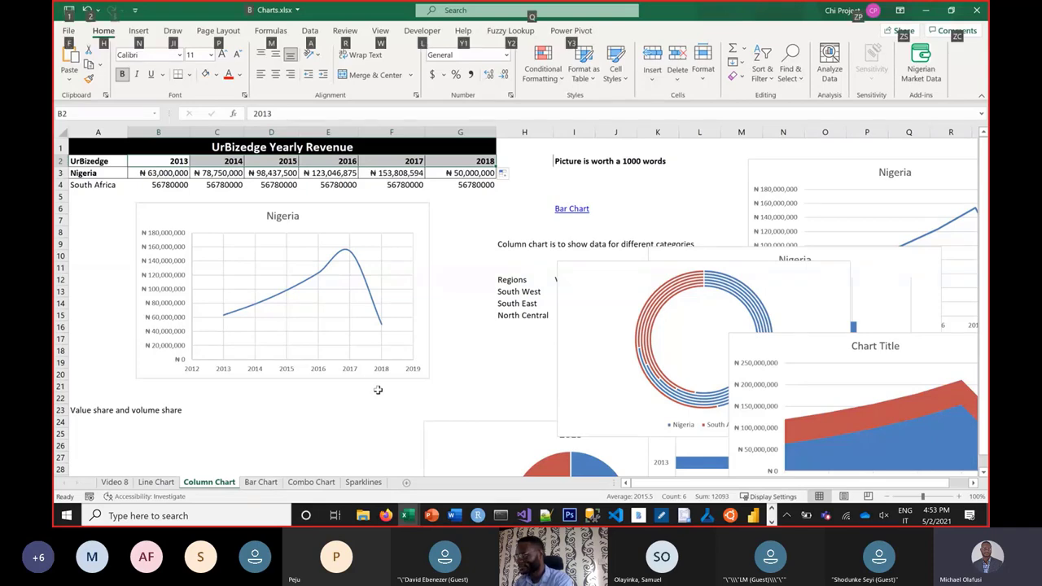
Step: Expand the Bubble chart section of the chart types support page and read it
key(alt+Tab)
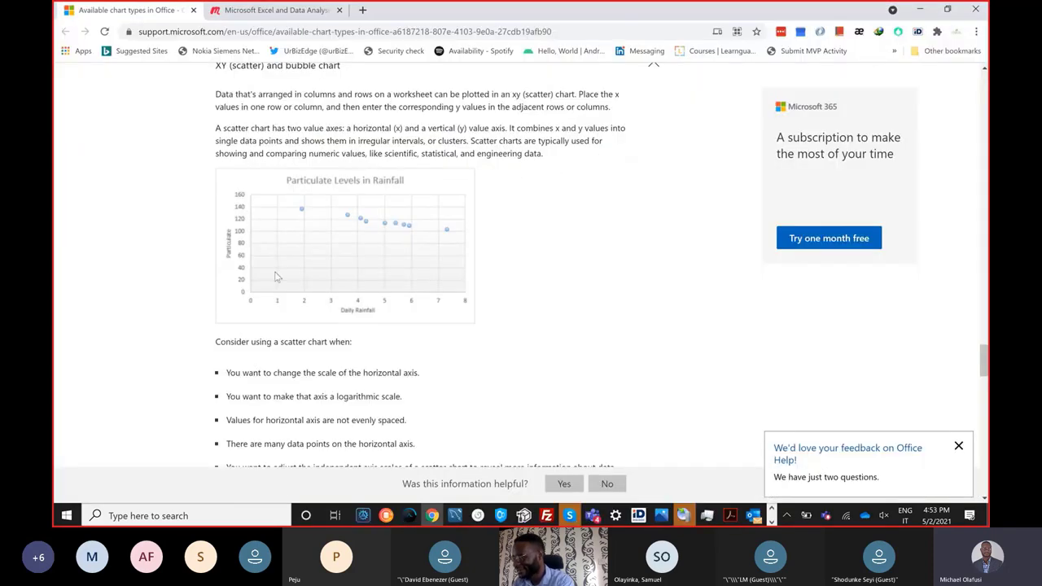
scroll(199, 317, down, 3)
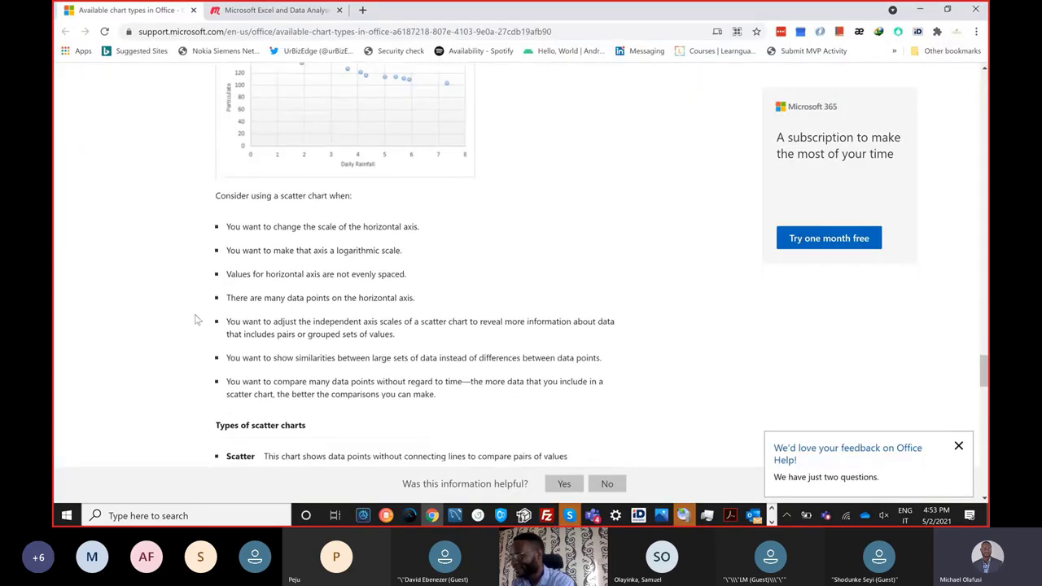
scroll(195, 319, down, 5)
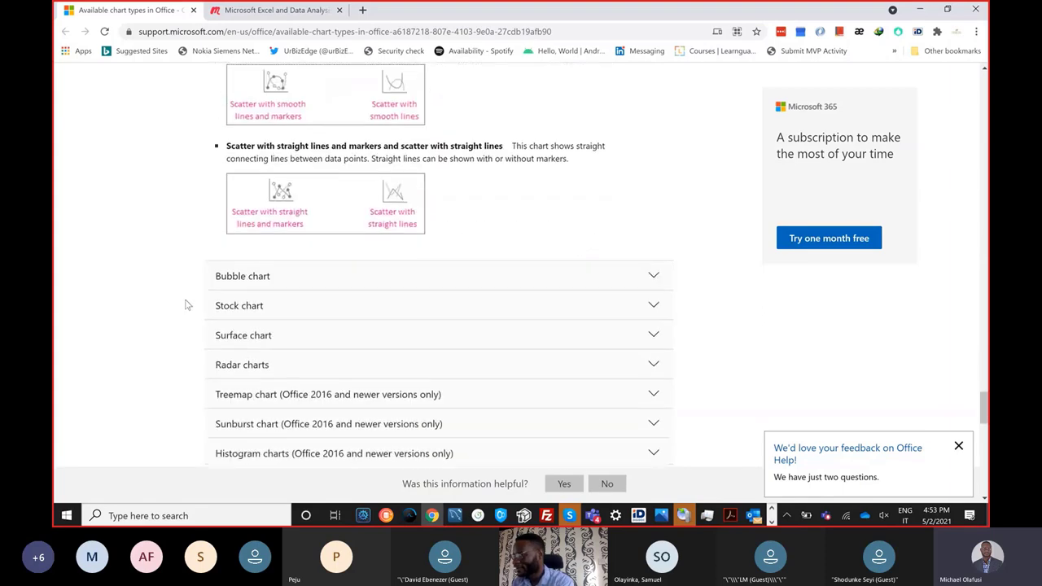
click(244, 271)
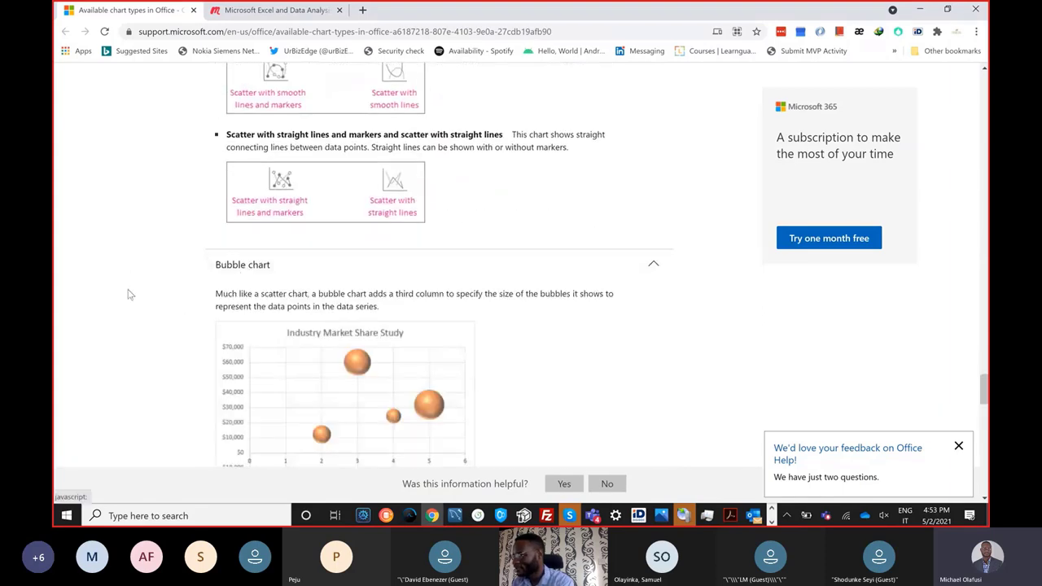
scroll(149, 287, down, 2)
scroll(147, 287, down, 1)
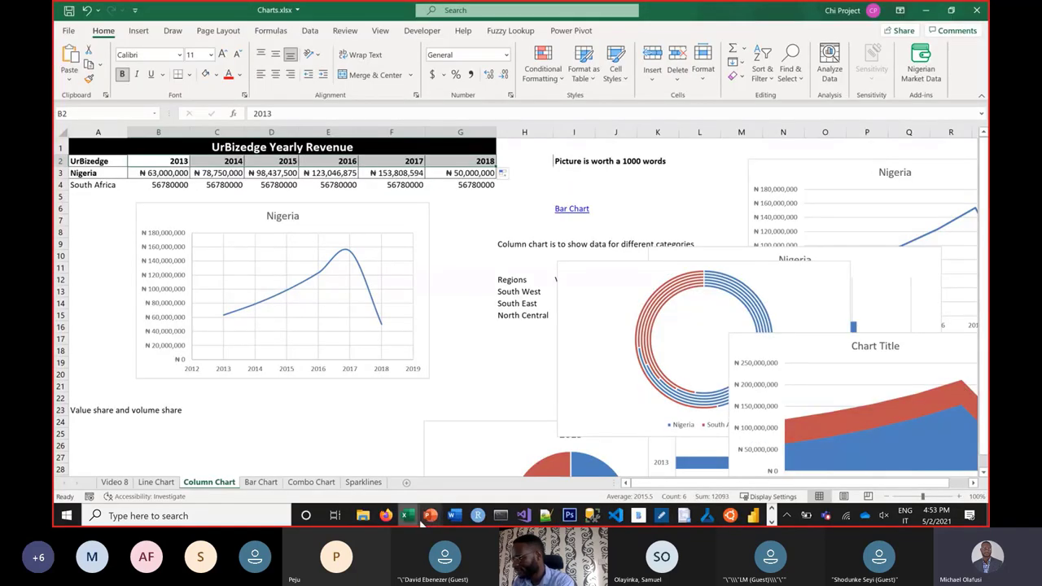
Step: Open the XY Scatter sheet of Charts_updated and move the Unemployment Rate chart right
mouse_move(411, 517)
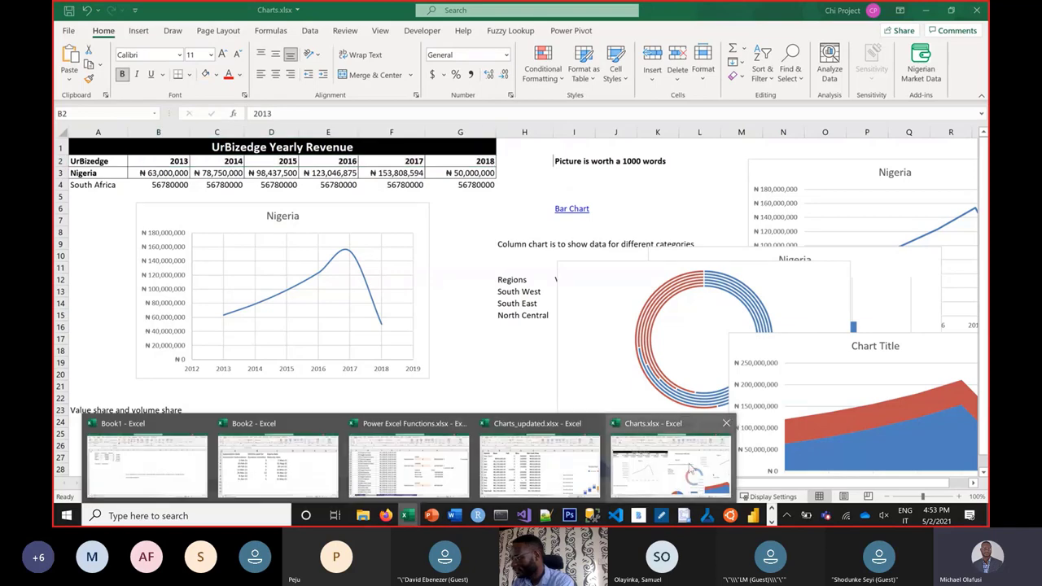
click(572, 477)
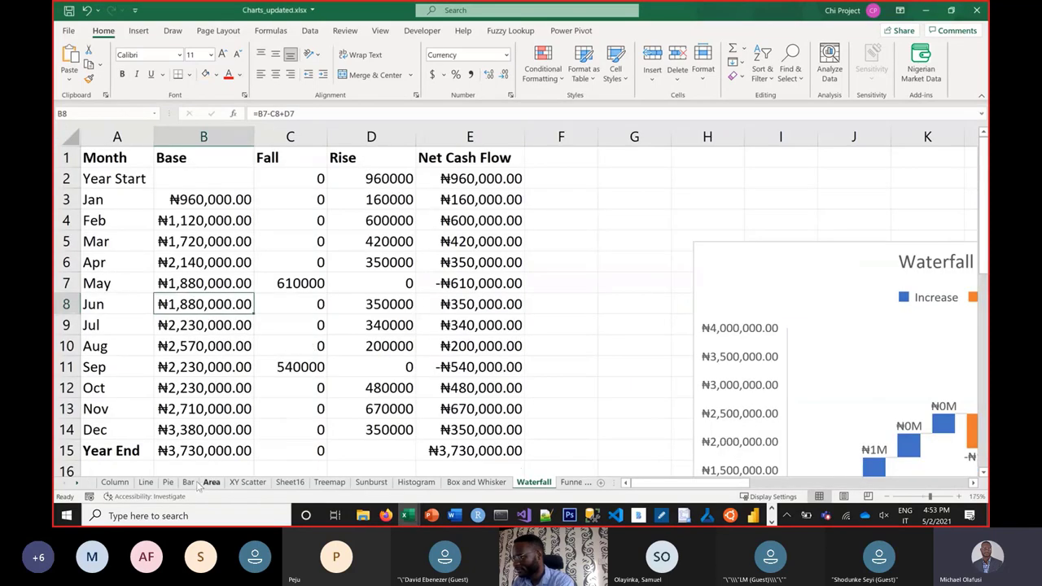
click(247, 482)
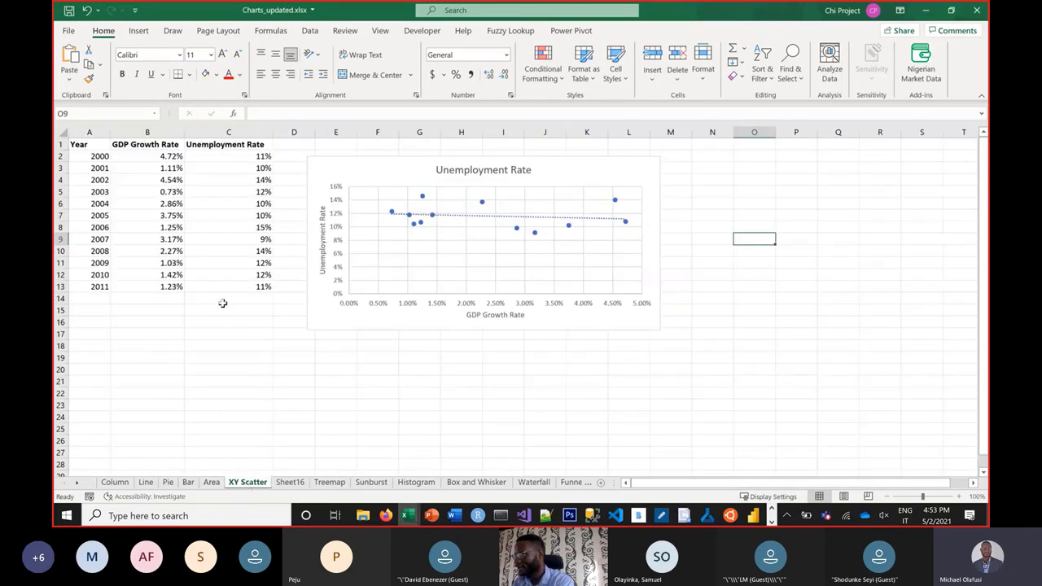
drag(314, 168, 694, 183)
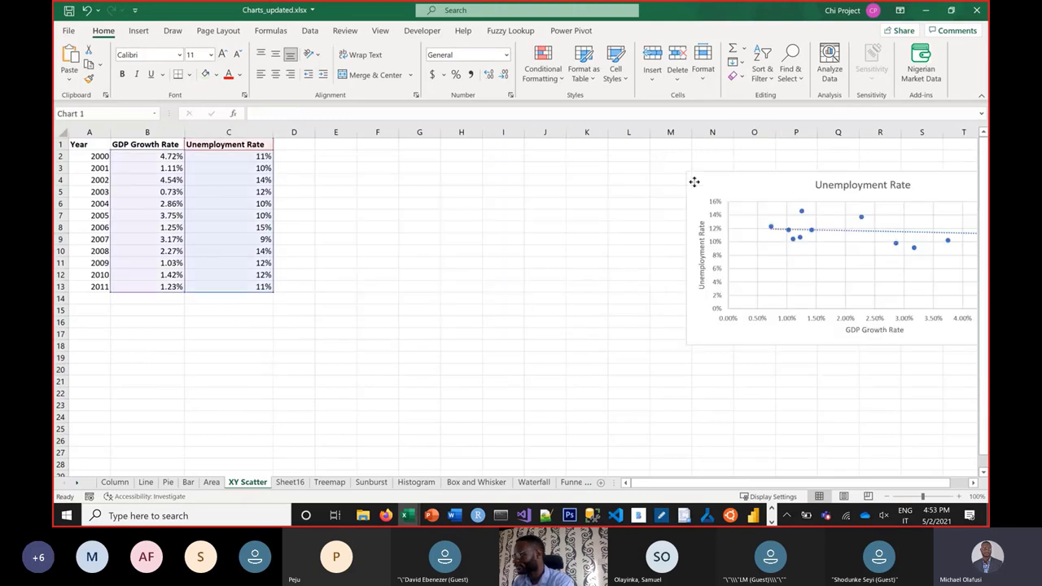
click(396, 299)
Step: Select the GDP Growth Rate and Unemployment Rate data in B1:C13
scroll(400, 298, up, 3)
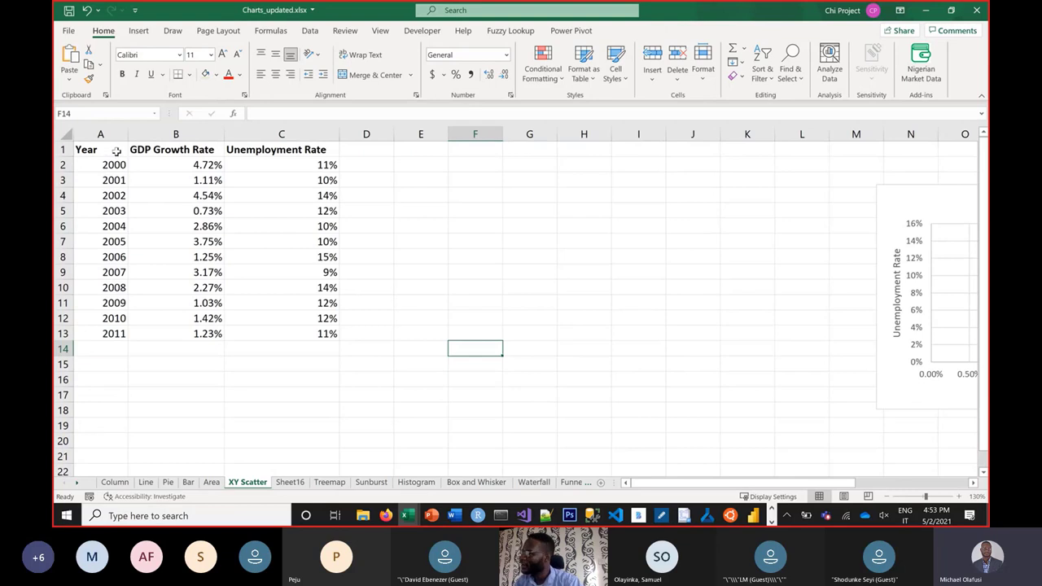
drag(115, 151, 326, 321)
click(201, 179)
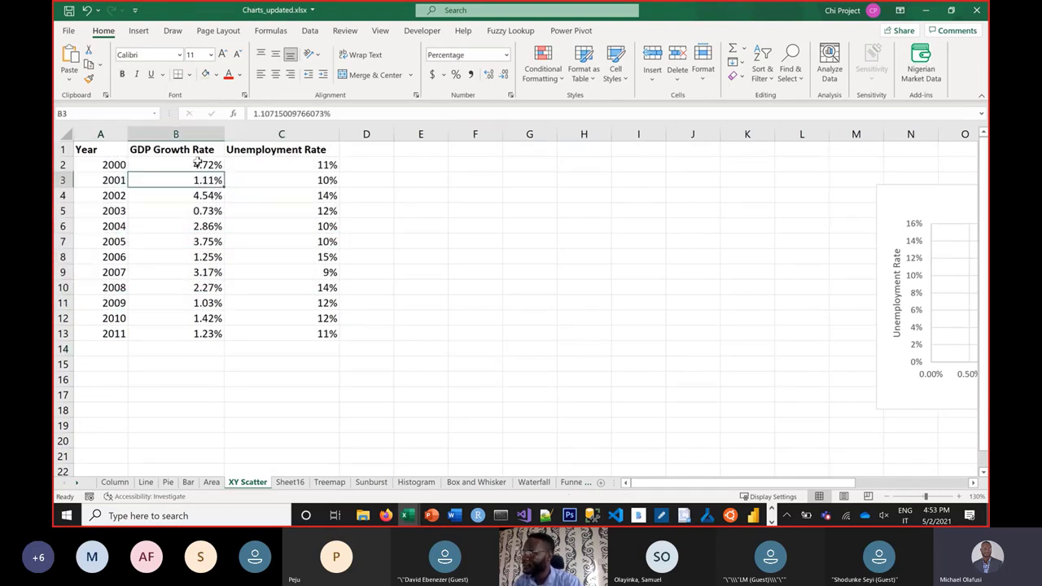
click(202, 166)
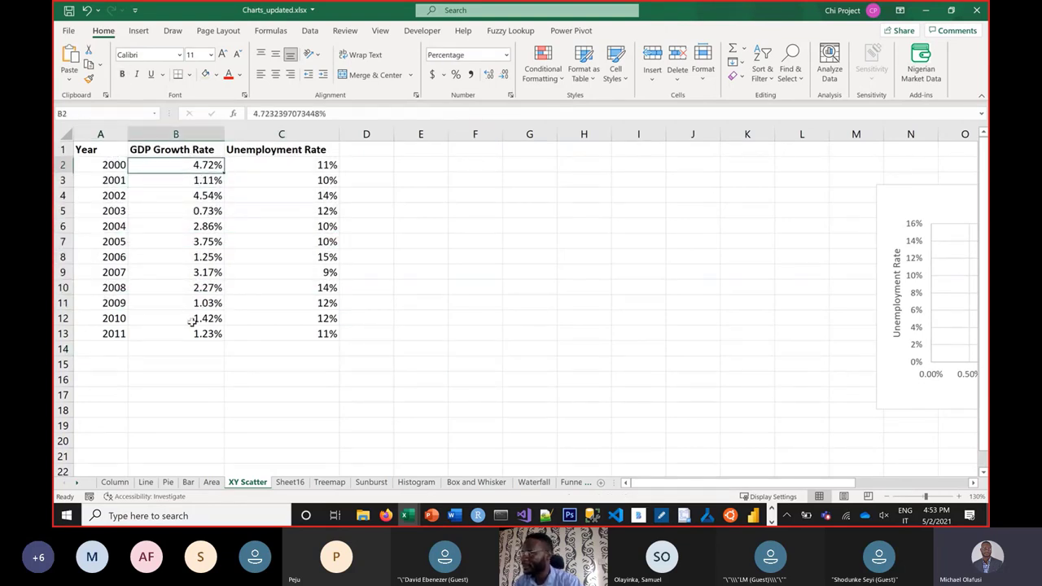
key(ctrl+shift+Down)
click(296, 166)
drag(310, 288, 317, 330)
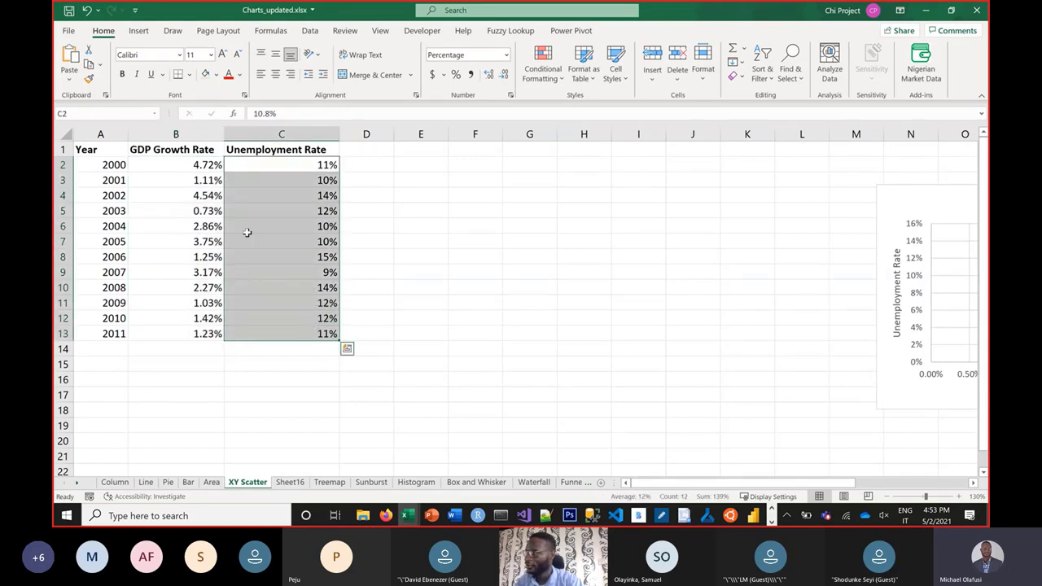
click(196, 149)
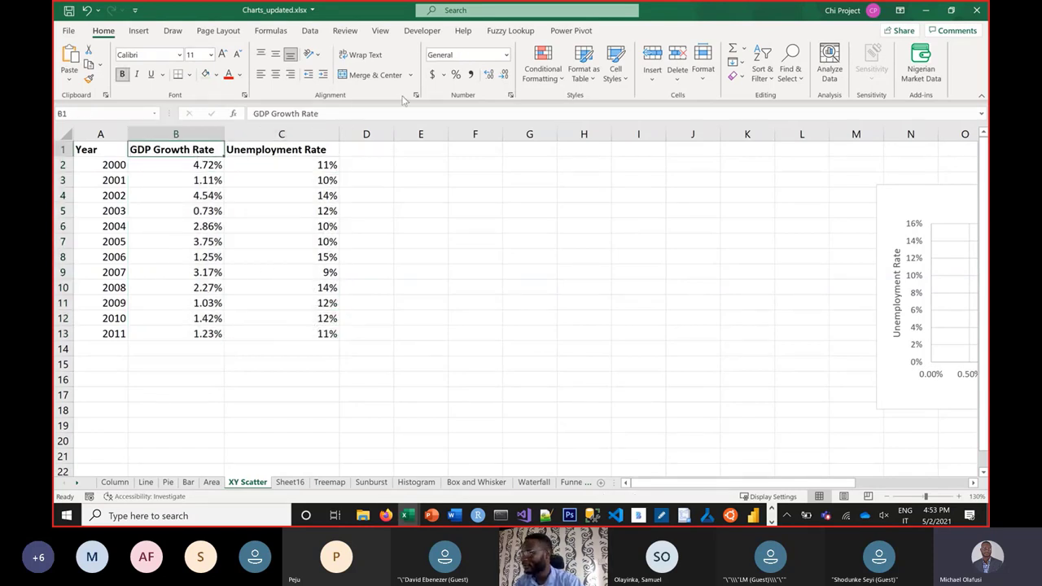
click(321, 149)
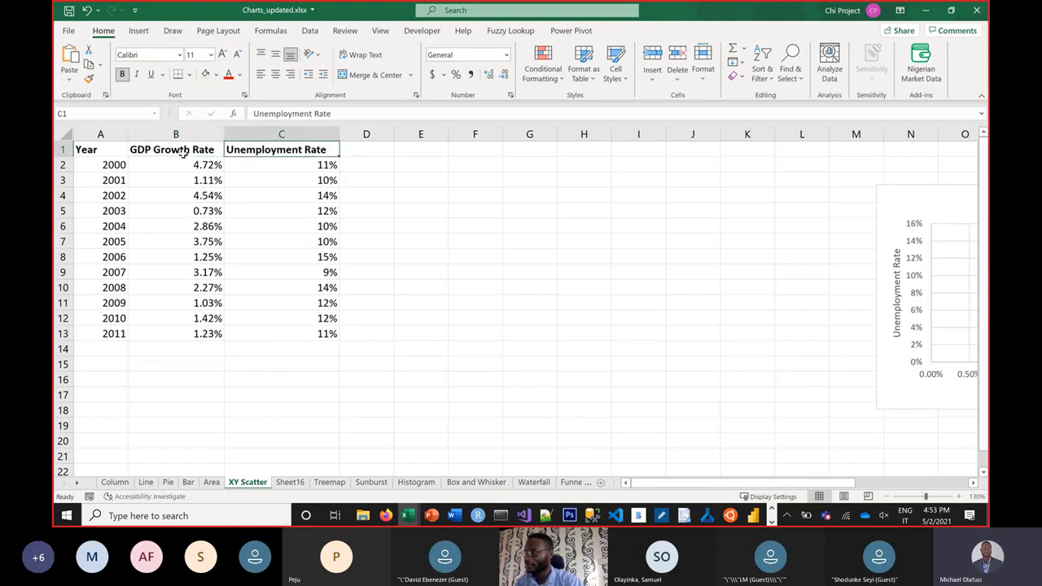
drag(184, 153, 281, 334)
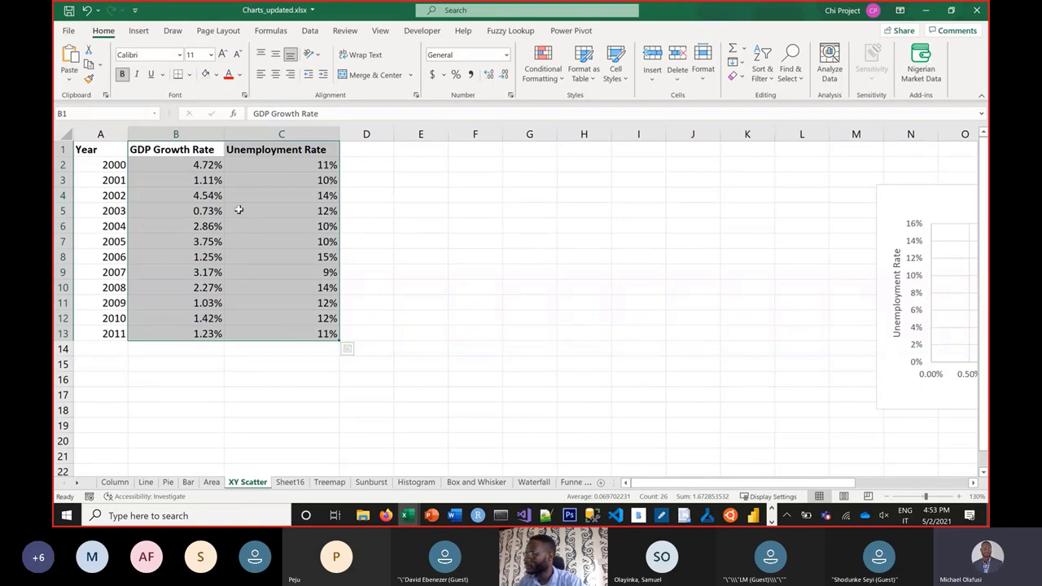
Step: Insert a markers-only scatter chart of unemployment against GDP growth from B1:C13
click(139, 31)
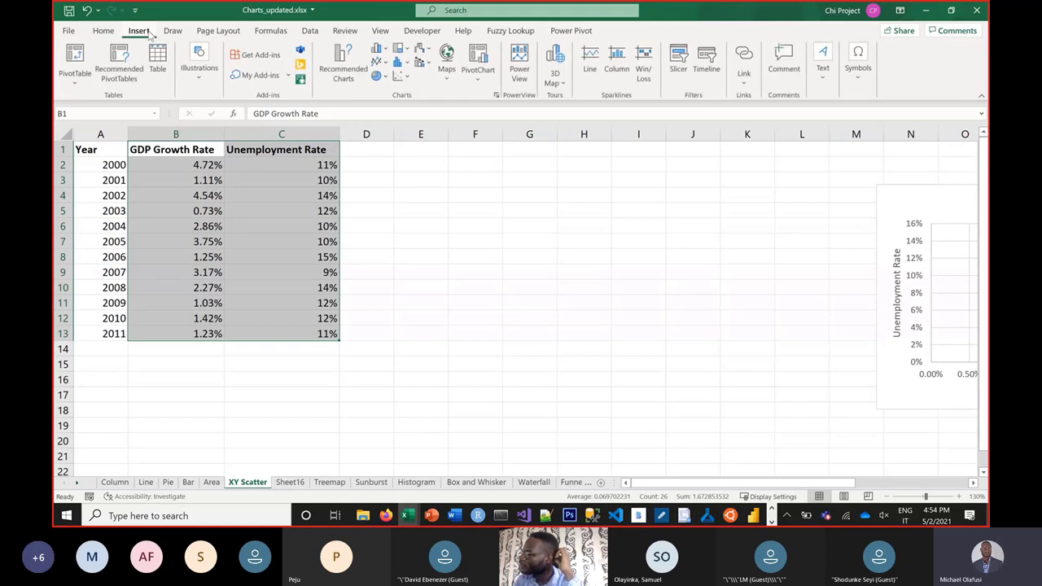
click(405, 78)
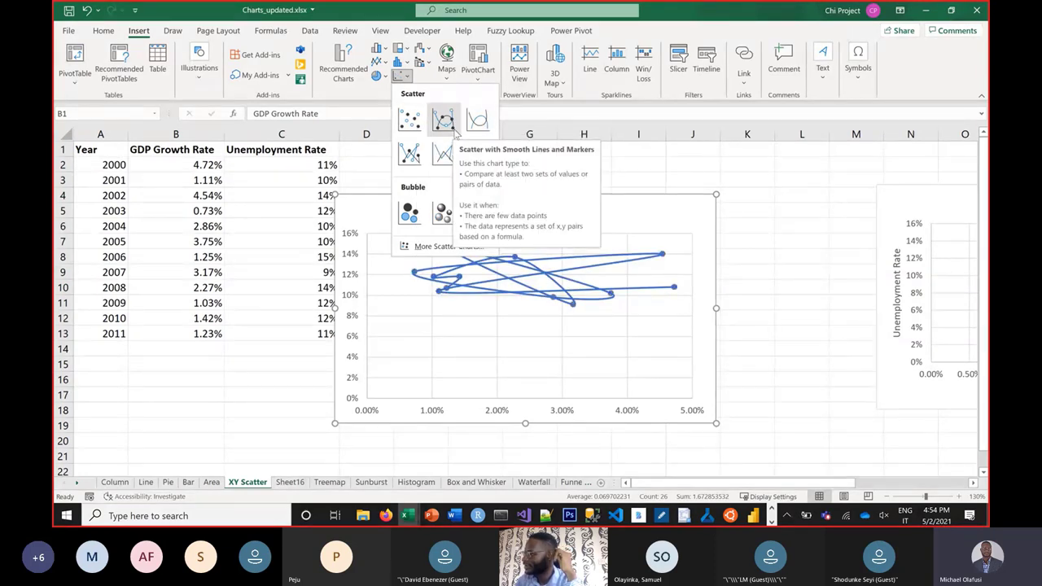
click(409, 119)
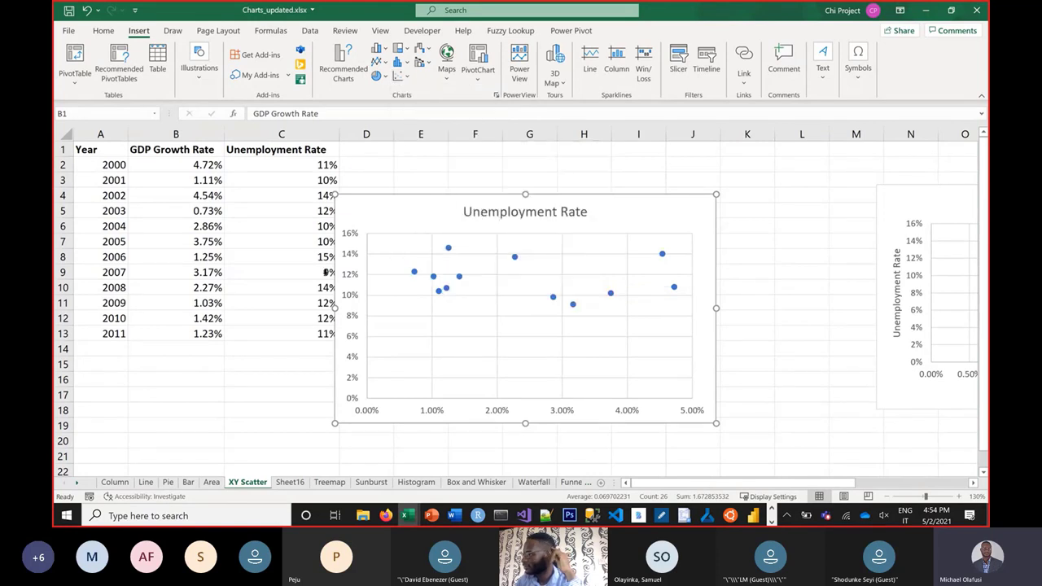
click(276, 374)
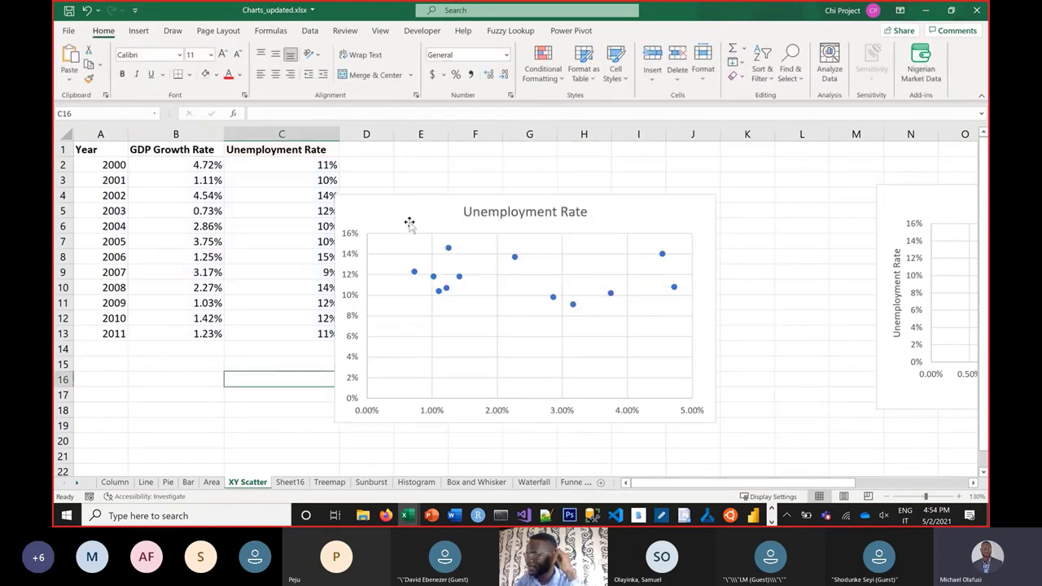
click(443, 196)
click(441, 202)
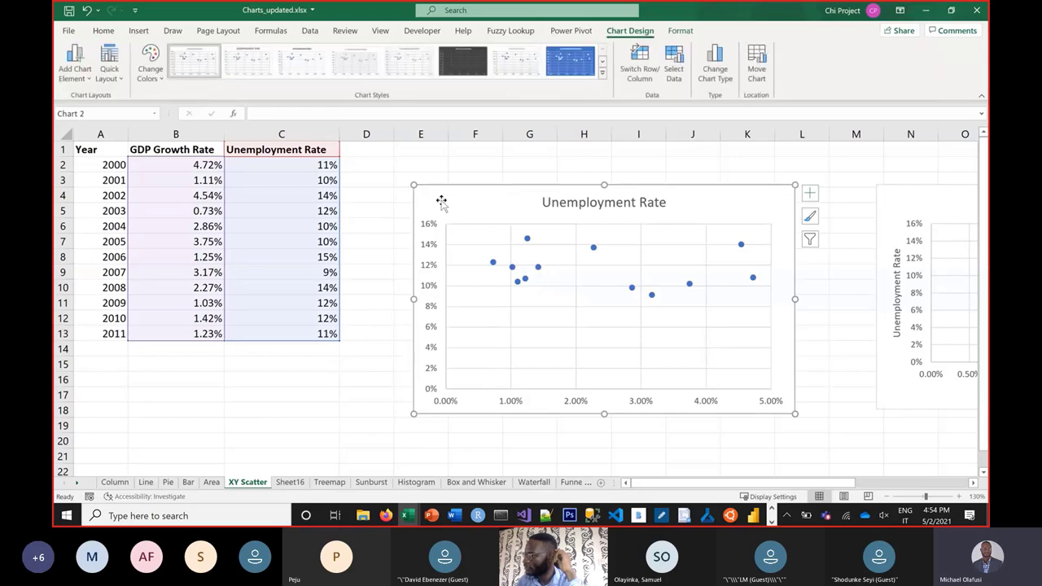
Step: Rename the Year header in A1 to Size and select A1:C13
click(103, 152)
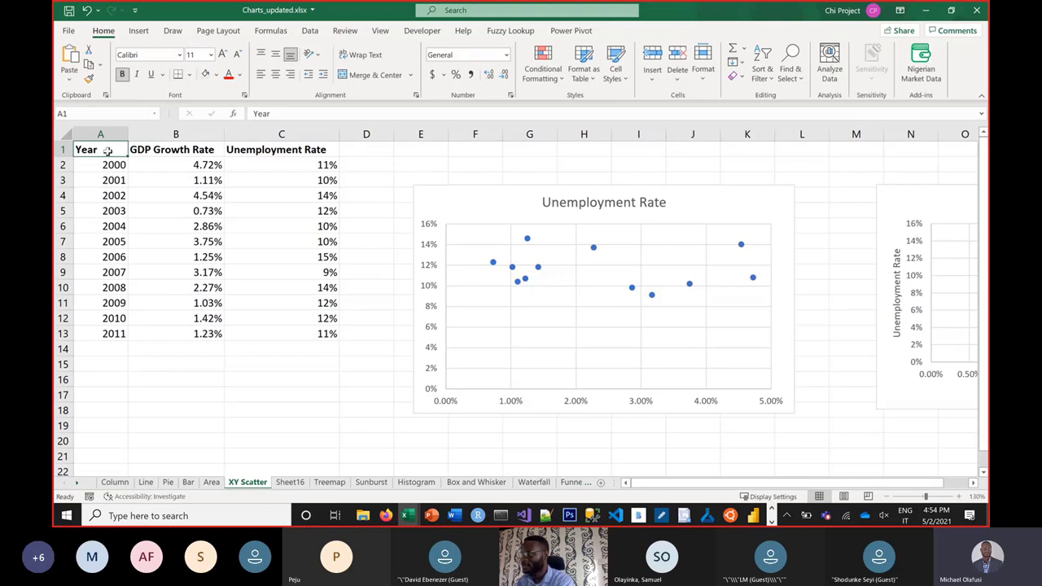
text(Sl)
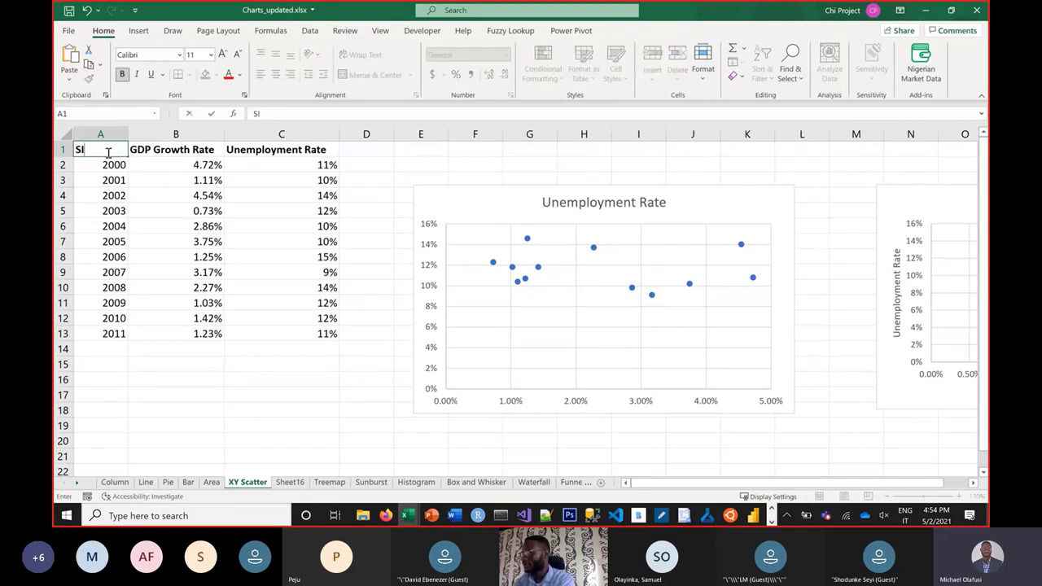
text(ze)
key(Return)
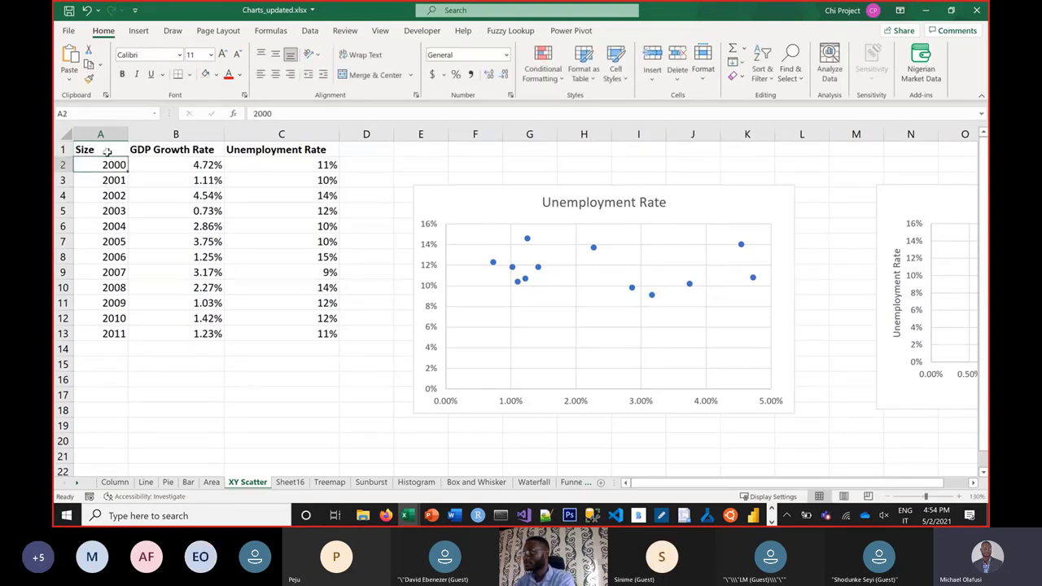
drag(89, 151, 331, 331)
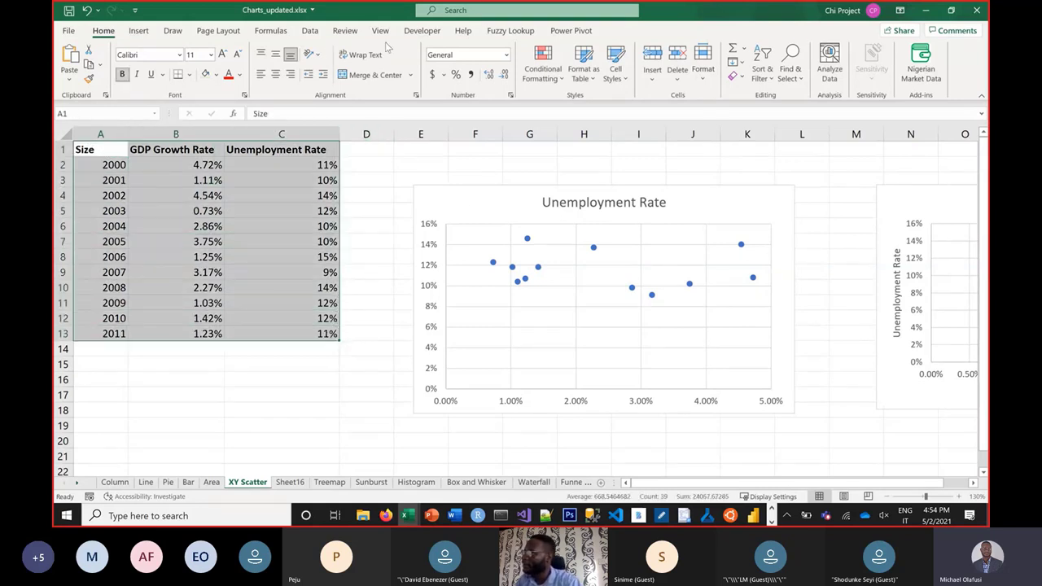
Step: Insert a bubble chart from A1:C13 and place it over the scatter chart
click(144, 33)
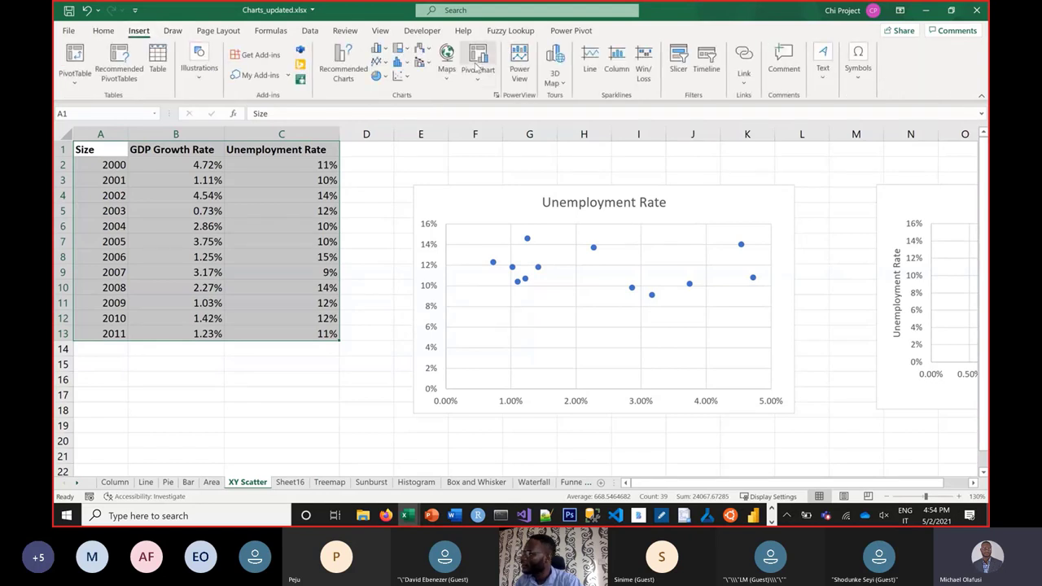
click(406, 78)
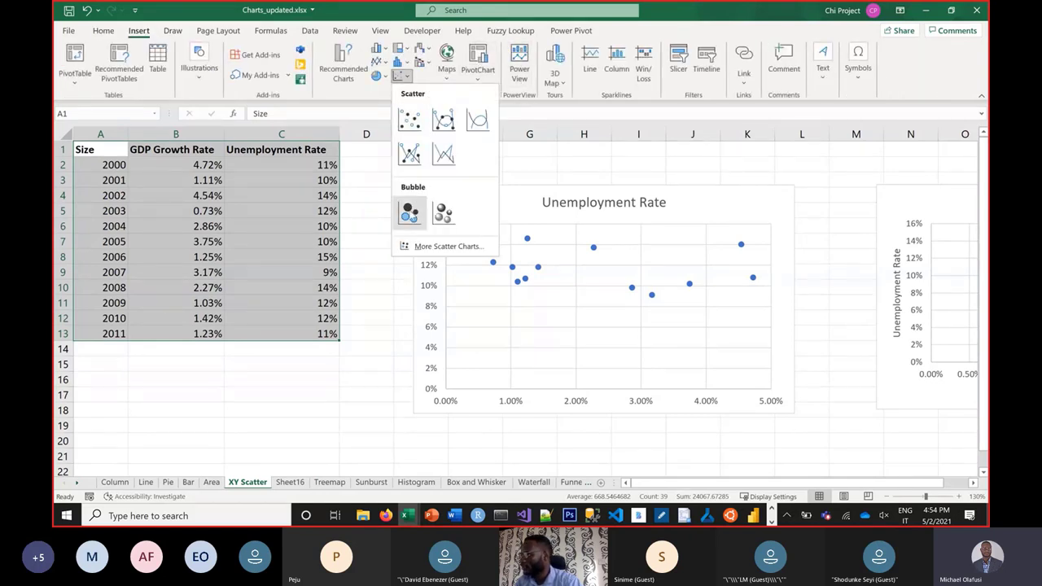
click(409, 212)
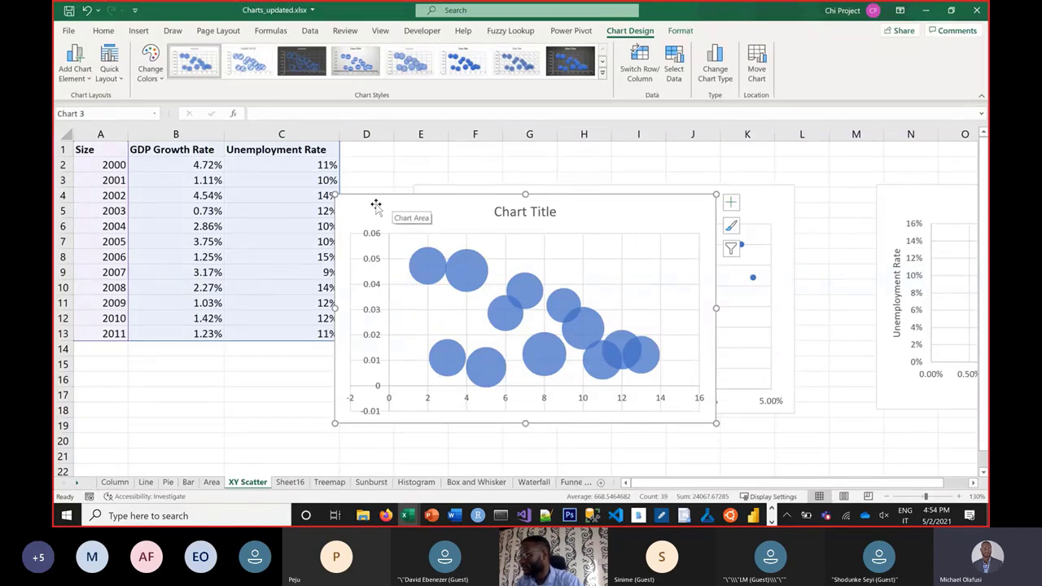
drag(374, 204, 436, 351)
drag(440, 228, 444, 204)
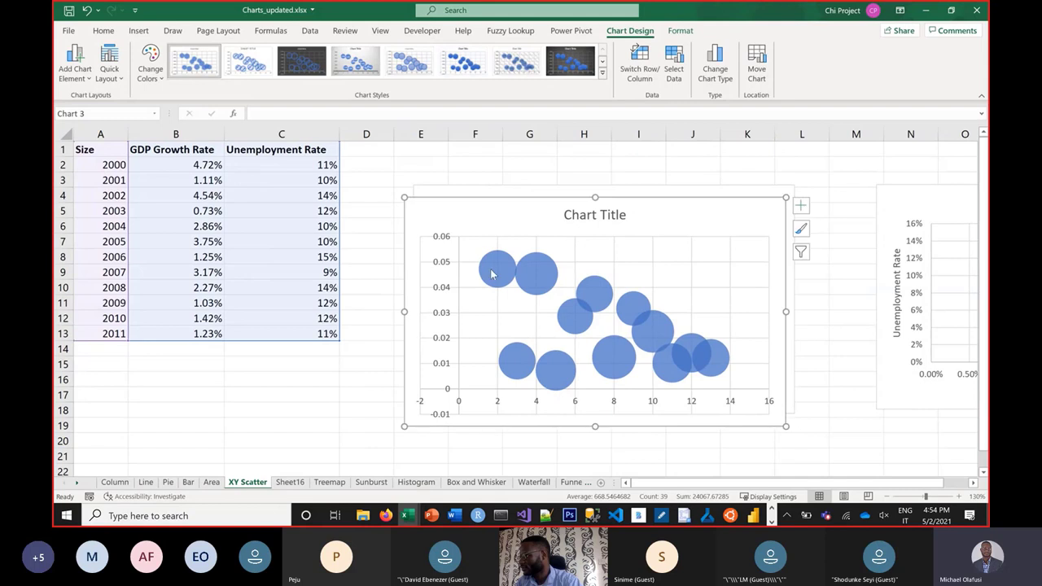
mouse_move(496, 273)
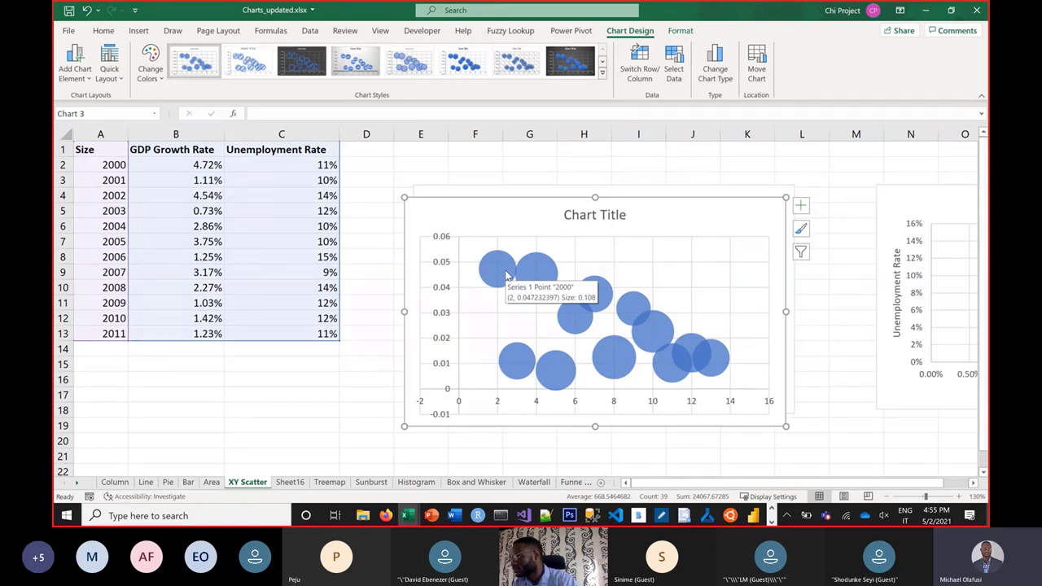
Step: Enter 45% in C2 for 2000 and 70% in C13 for 2011
click(308, 176)
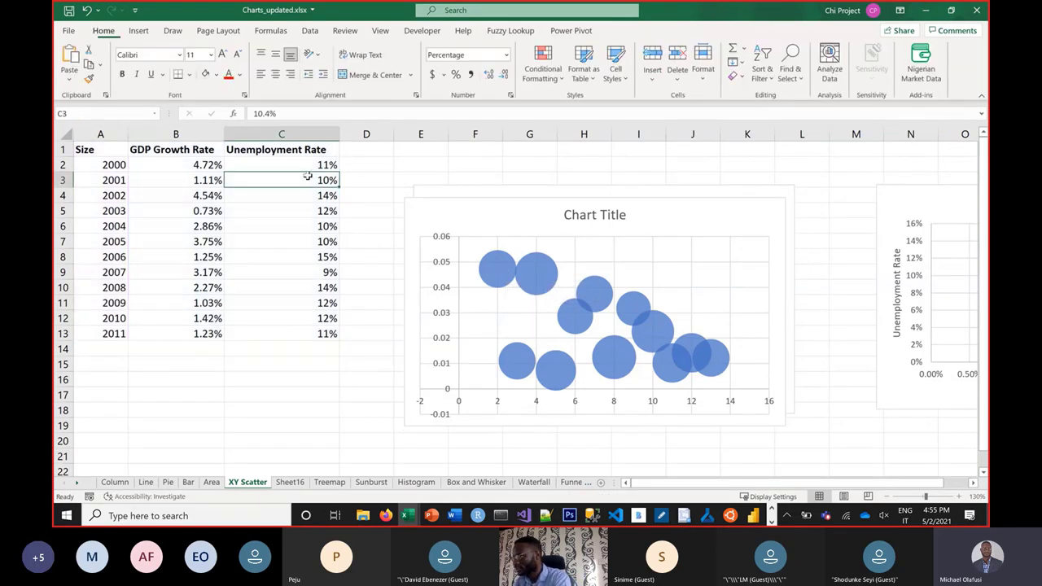
click(308, 169)
text(45)
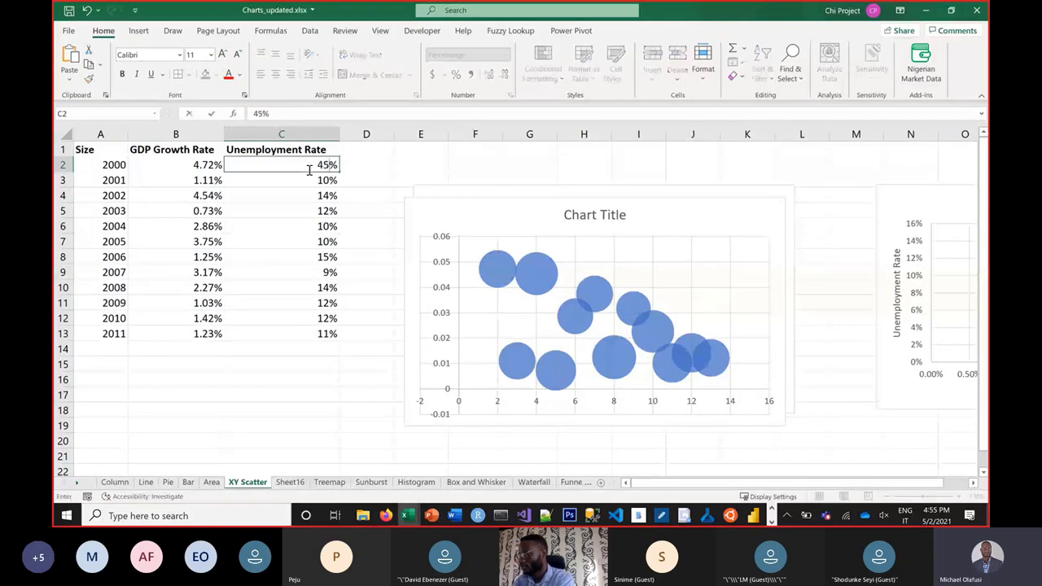
key(Return)
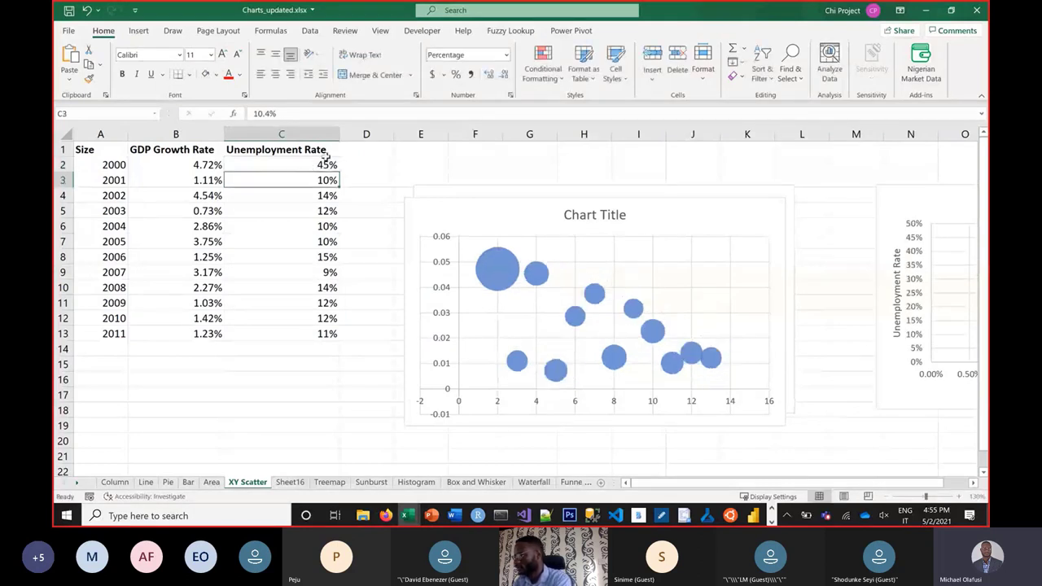
click(316, 228)
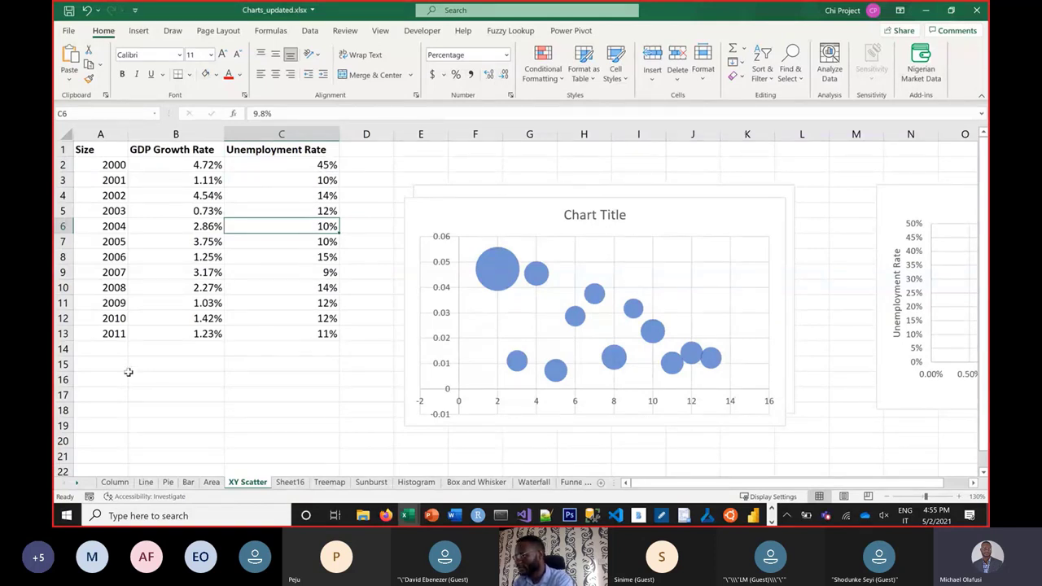
click(319, 334)
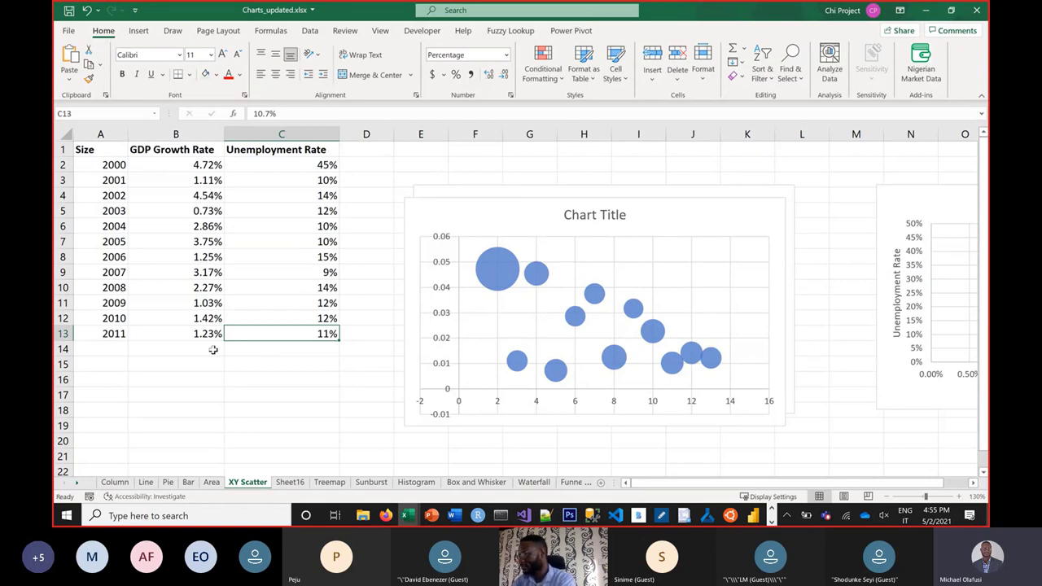
text(70)
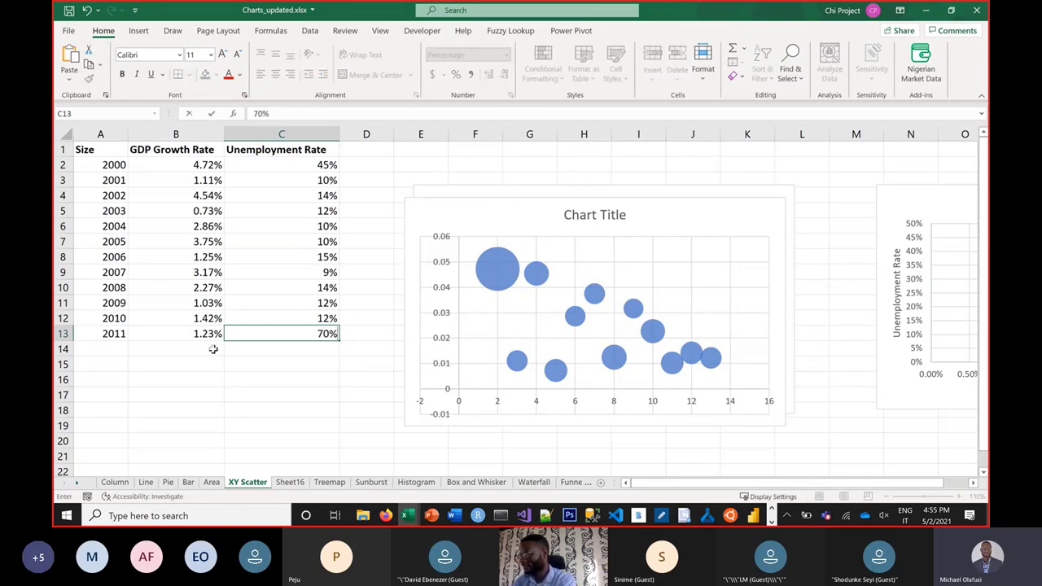
key(Return)
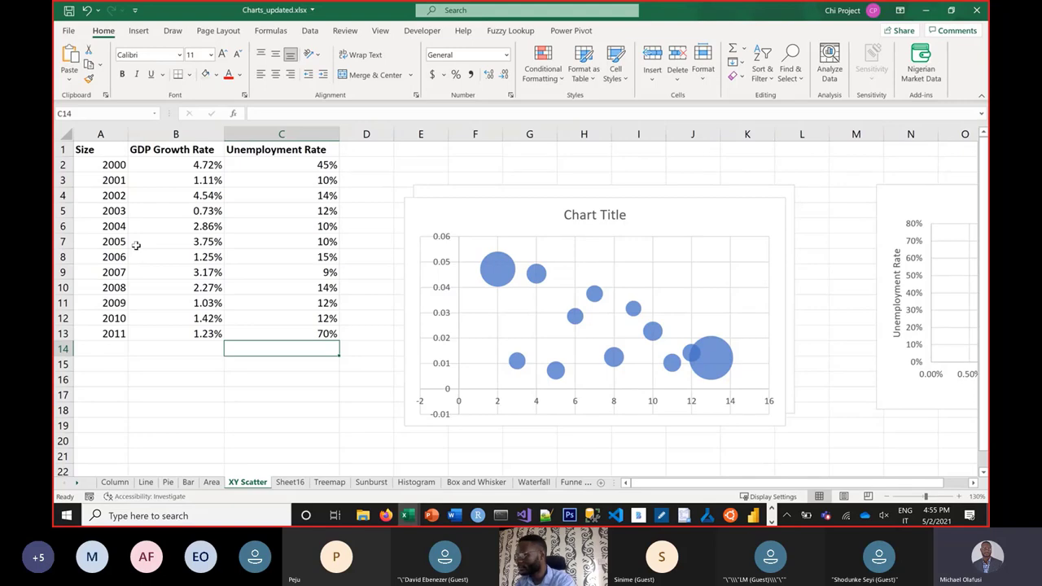
Step: In Chrome, expand the Stock chart section and review its high-low-close and volume variants
key(alt+Tab)
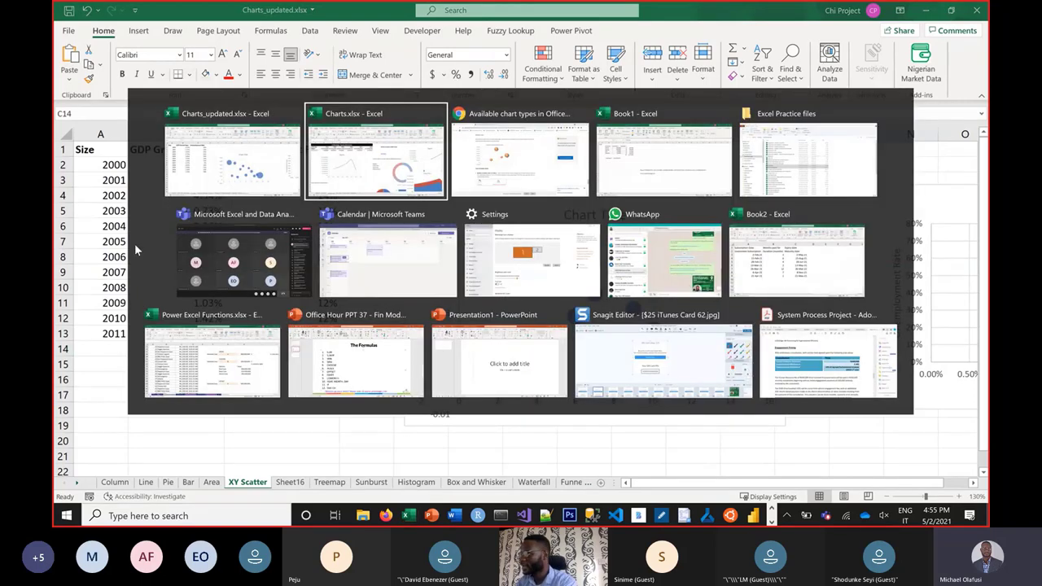
key(alt+Tab)
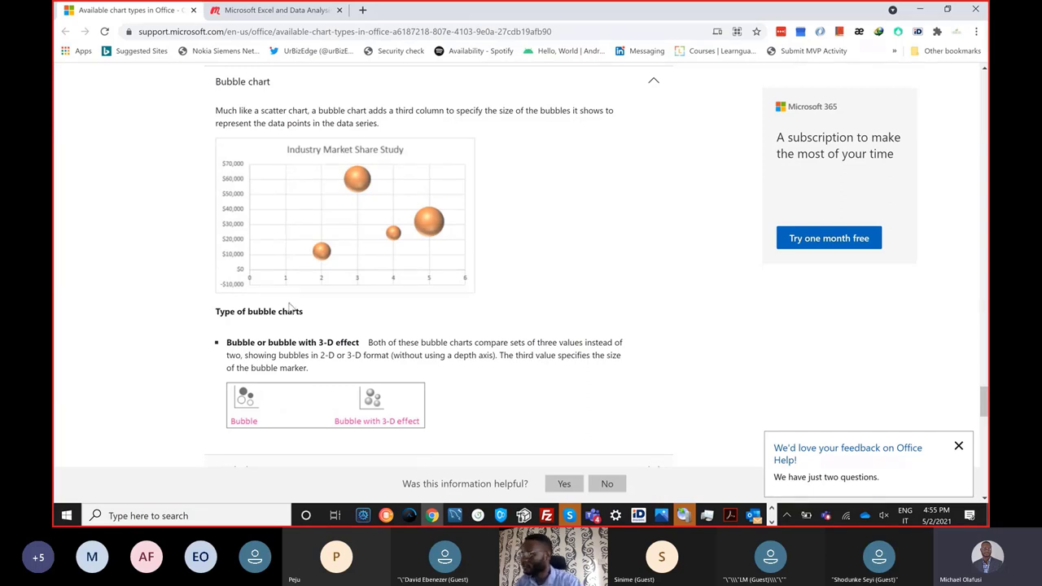
scroll(185, 312, down, 2)
scroll(185, 313, down, 3)
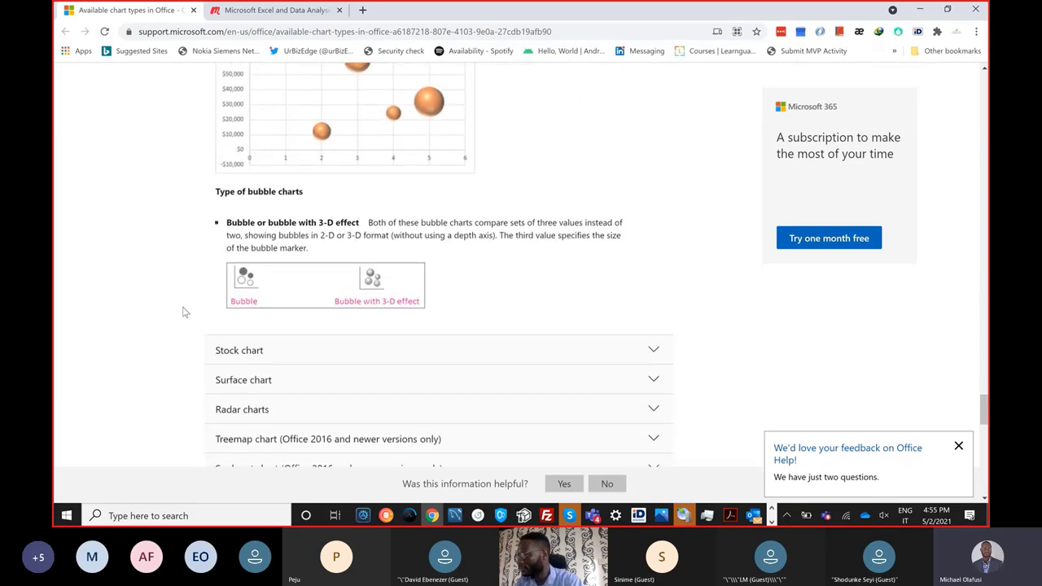
click(288, 291)
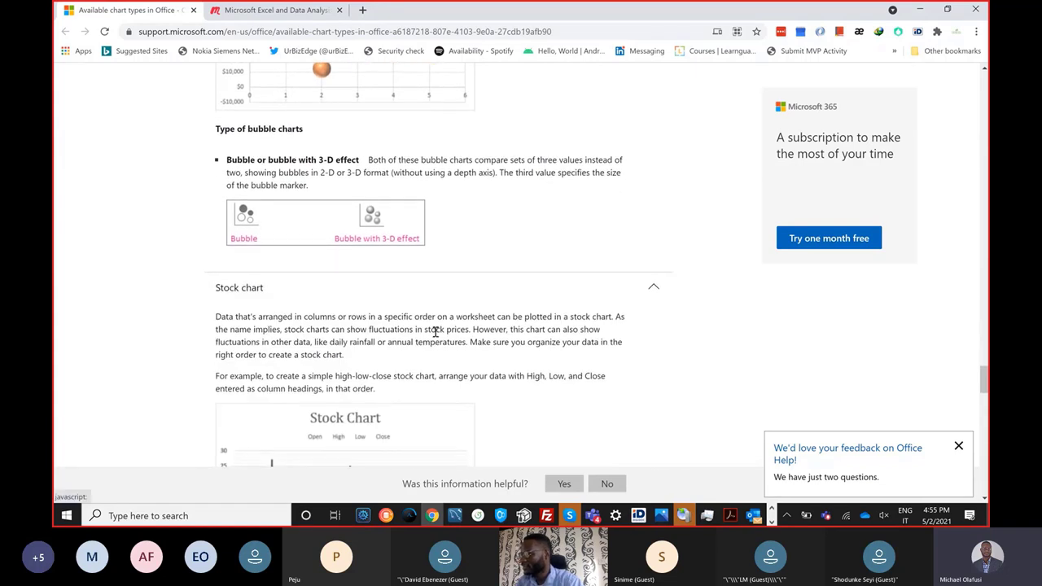
scroll(488, 333, down, 3)
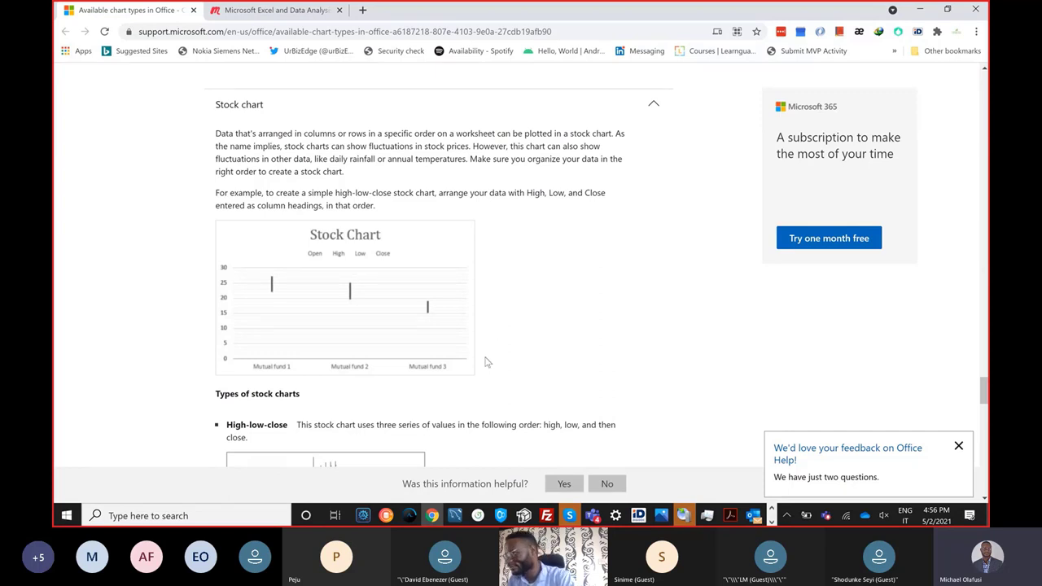
scroll(277, 186, down, 3)
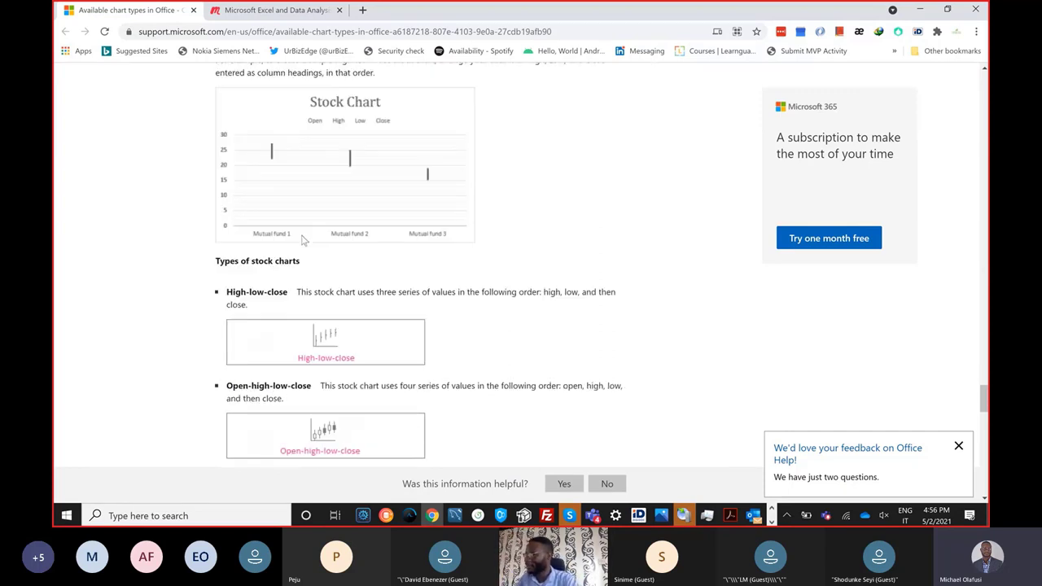
scroll(303, 239, down, 1)
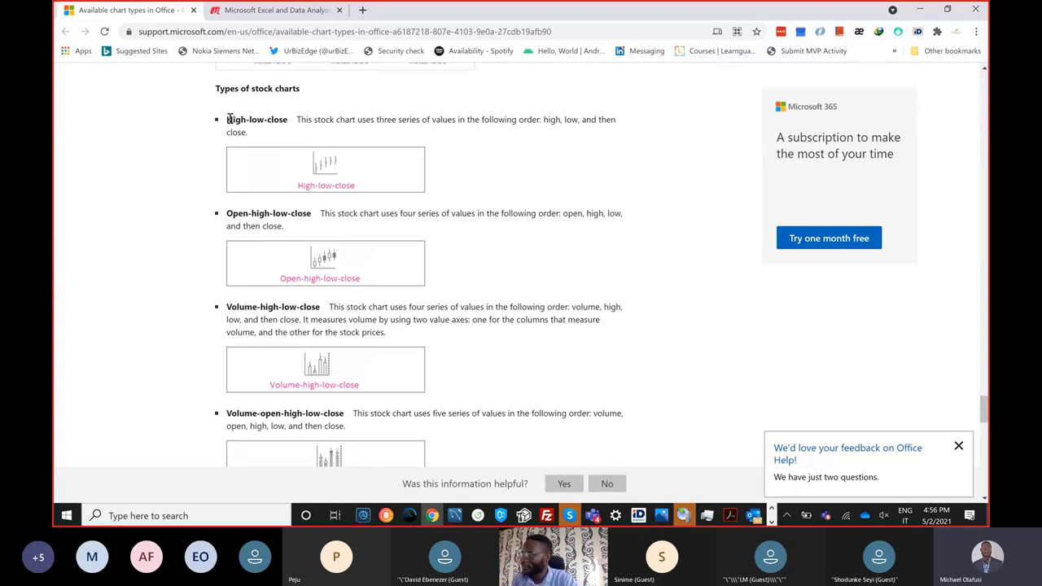
Step: Go to tradingview.com in a new browser tab
click(363, 9)
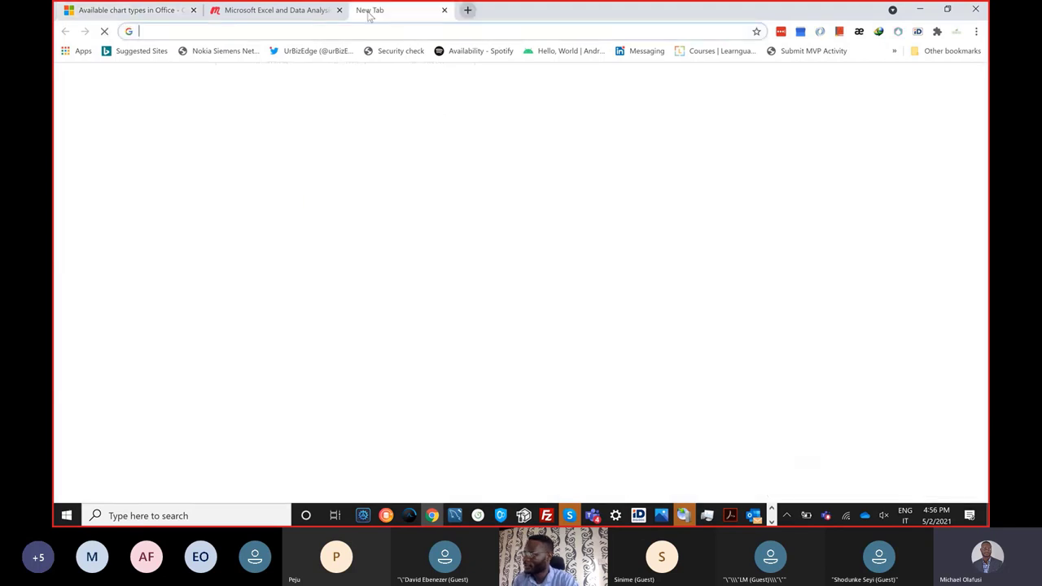
text(tra)
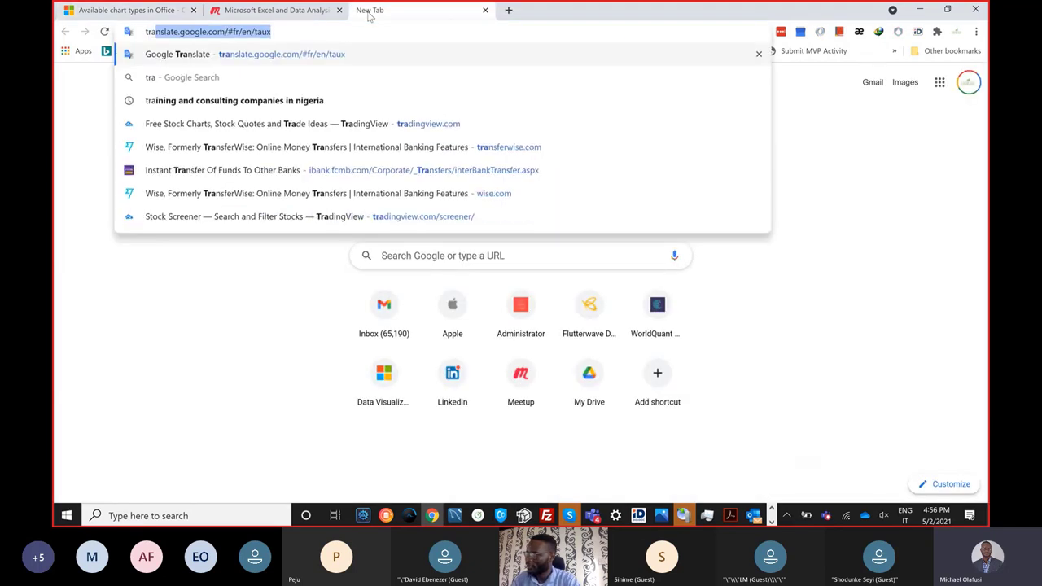
text(dingv)
key(BackSpace)
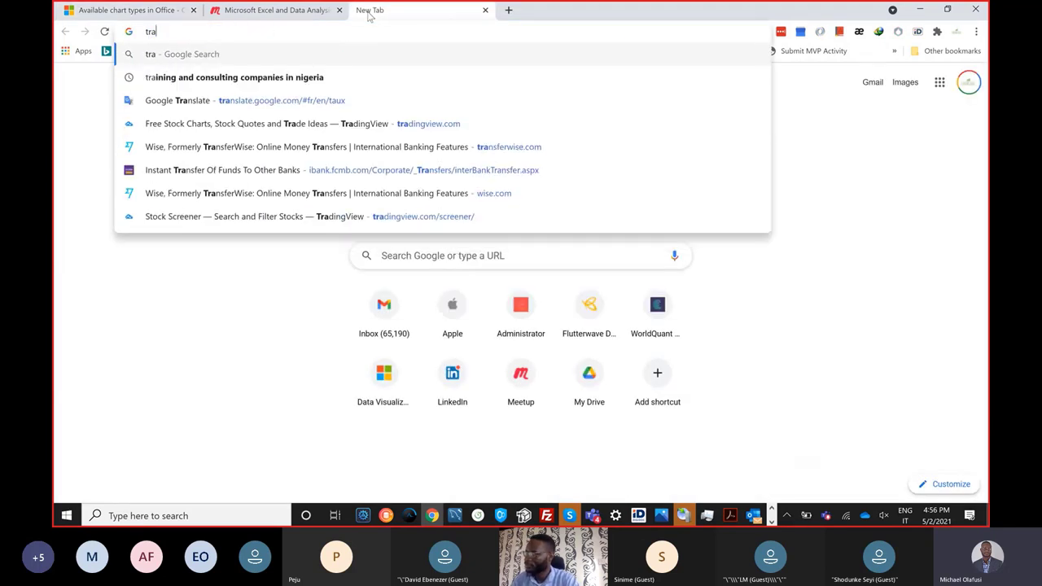
text(dingview.com)
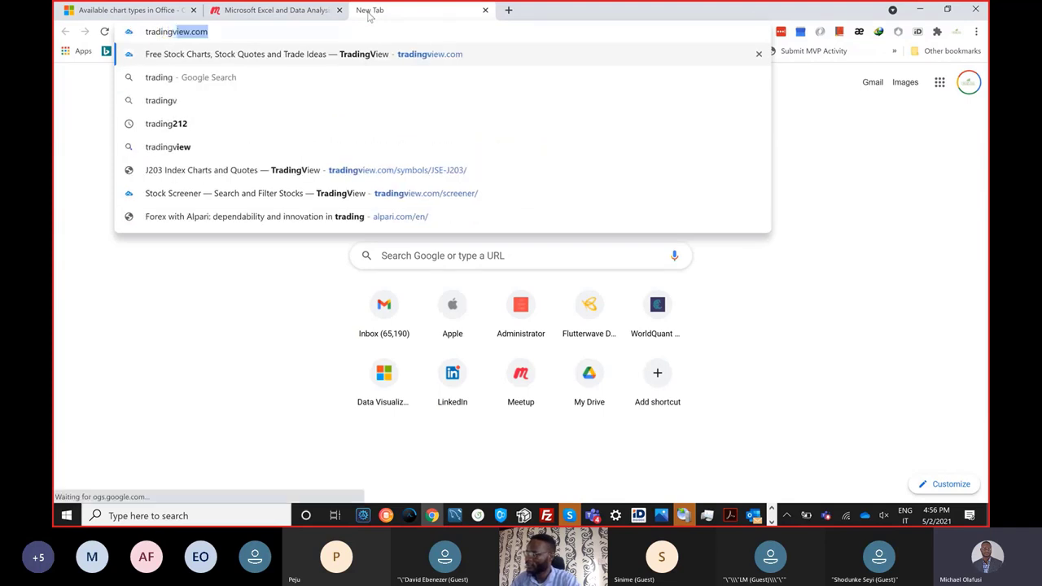
key(Return)
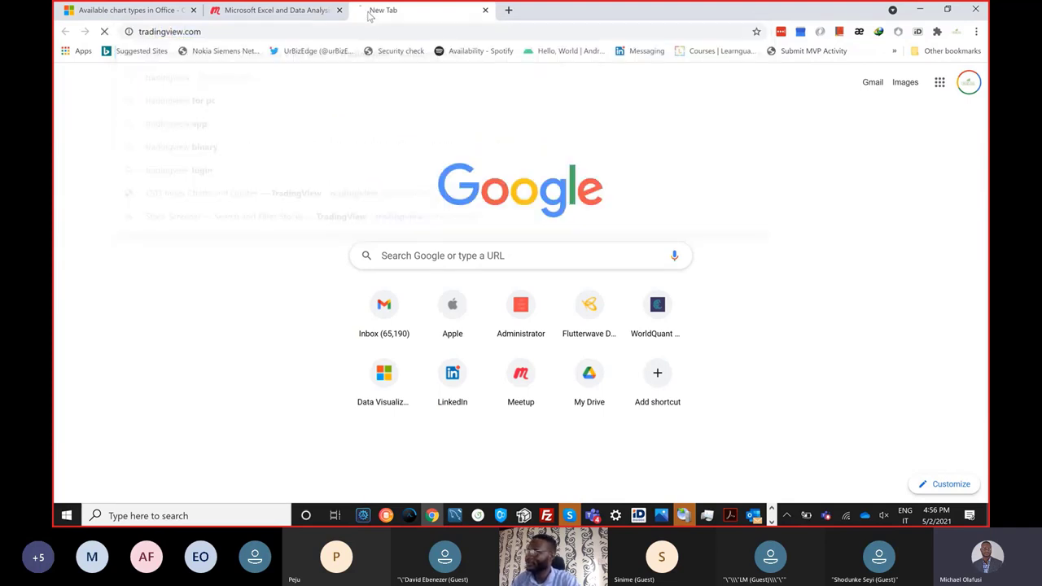
Step: Open the S&P 500 E-Mini Futures page from TradingView's Market summary
click(508, 10)
click(440, 11)
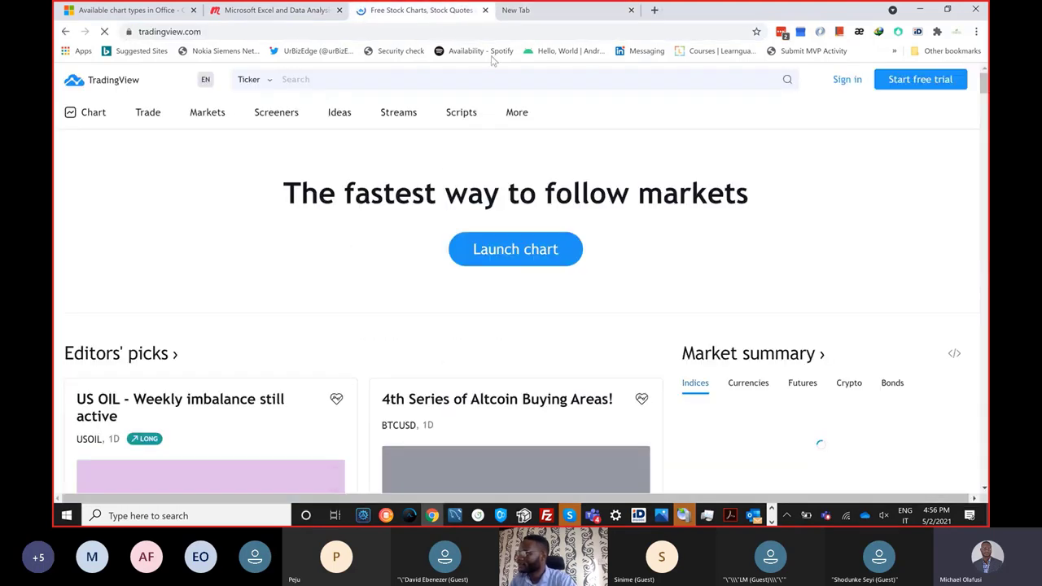
scroll(723, 273, down, 1)
scroll(722, 273, down, 2)
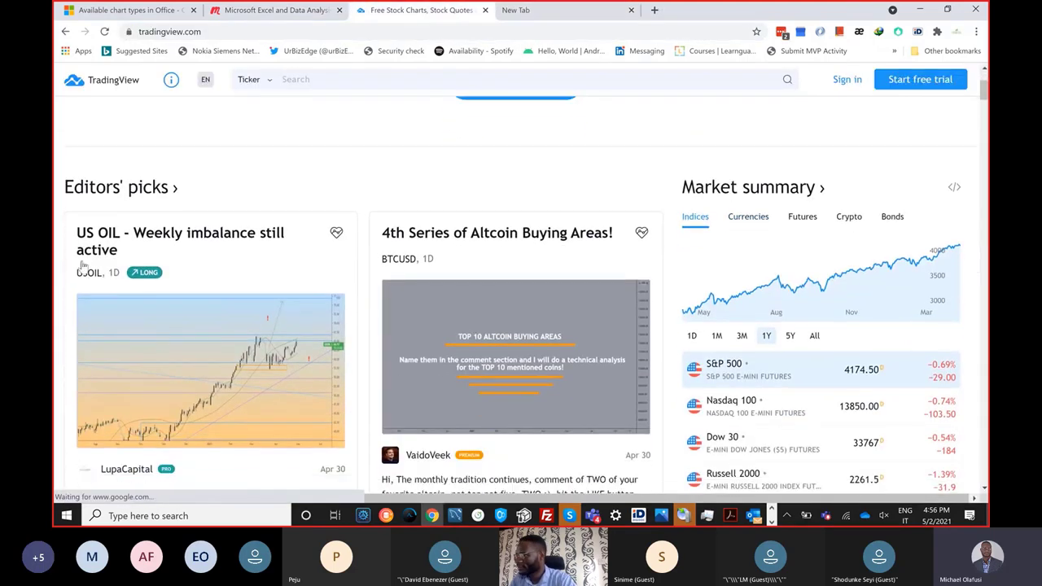
scroll(733, 308, up, 1)
scroll(733, 308, up, 1)
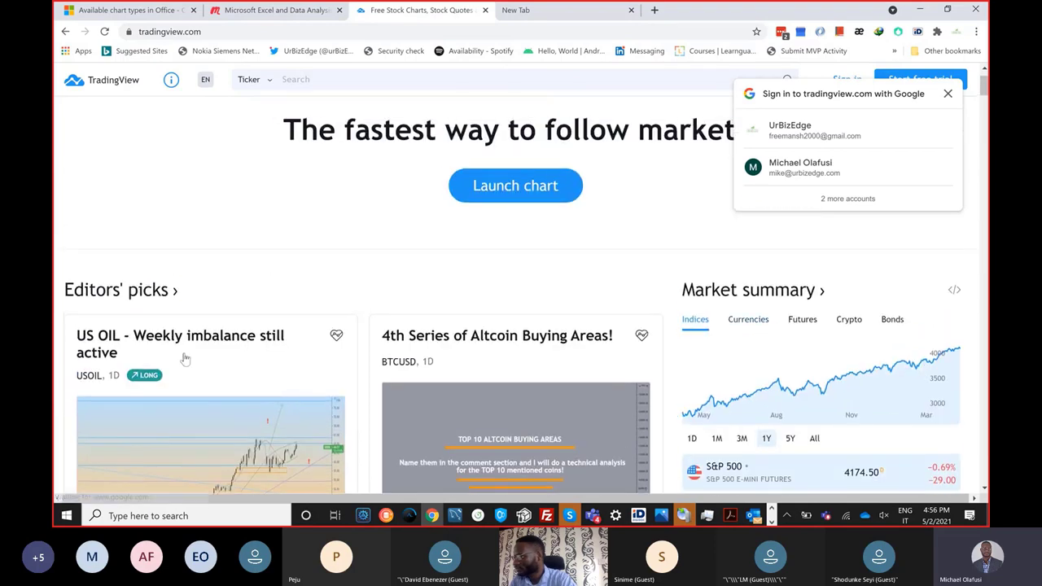
click(732, 473)
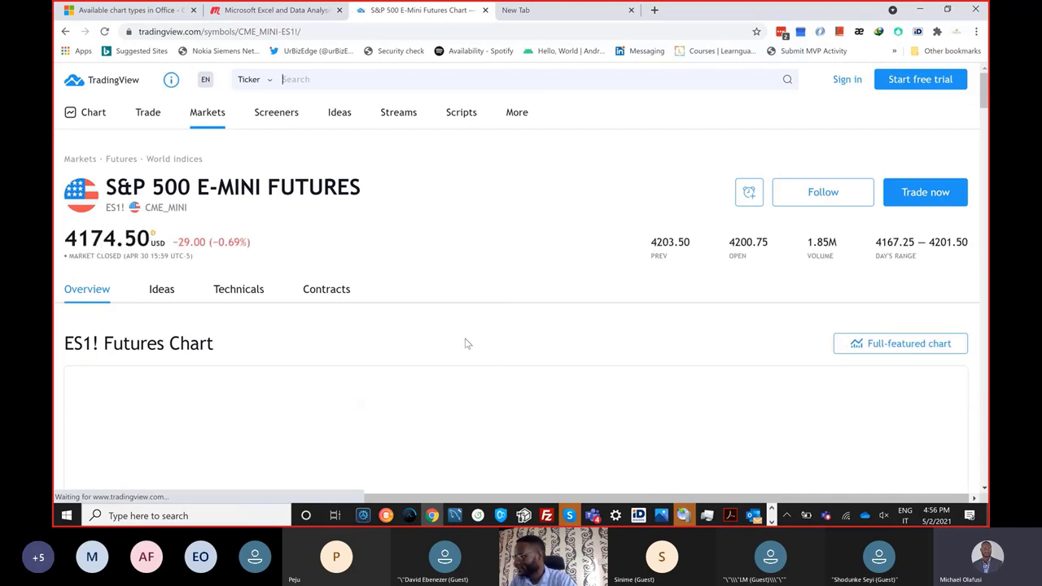
scroll(464, 303, down, 5)
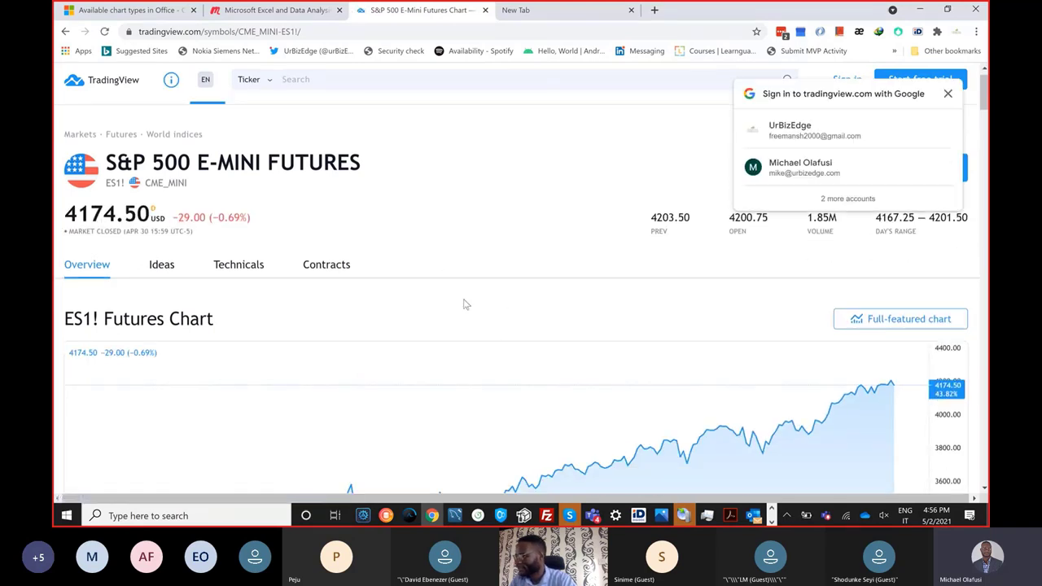
scroll(589, 320, up, 5)
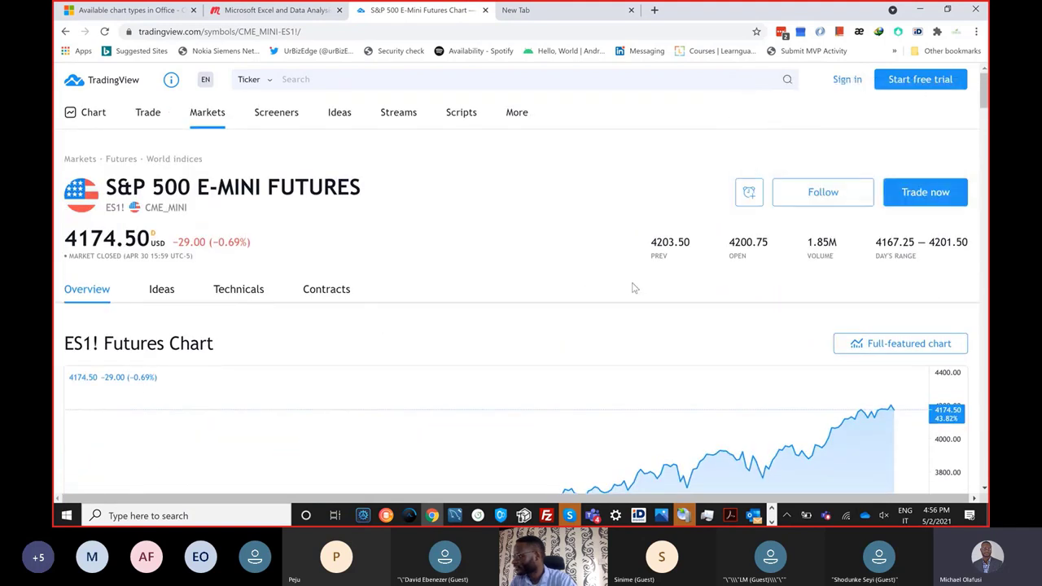
Step: Open the full-featured ES1! chart as Candles, then return to the futures overview tab
click(846, 344)
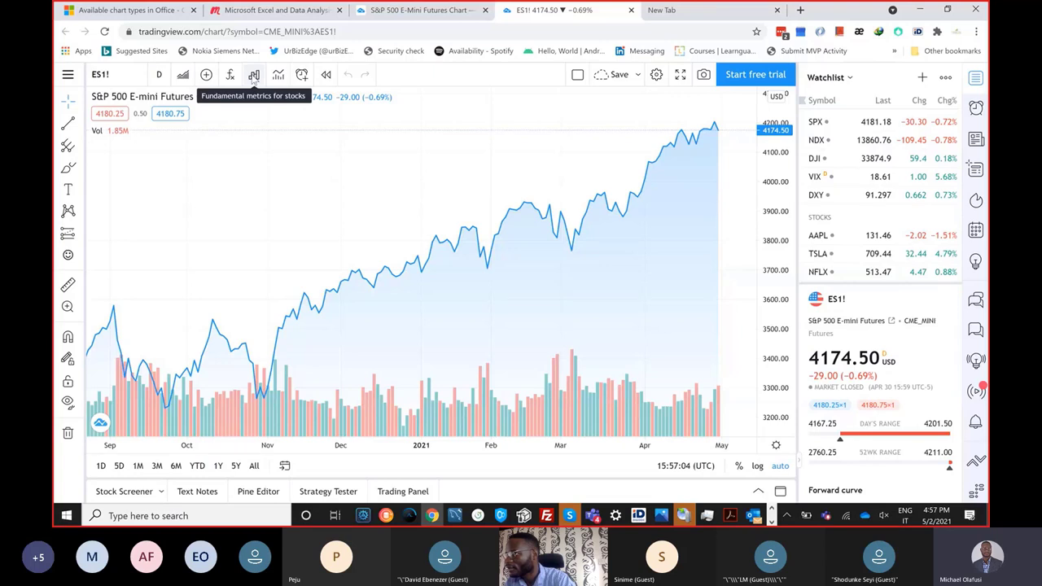
click(184, 76)
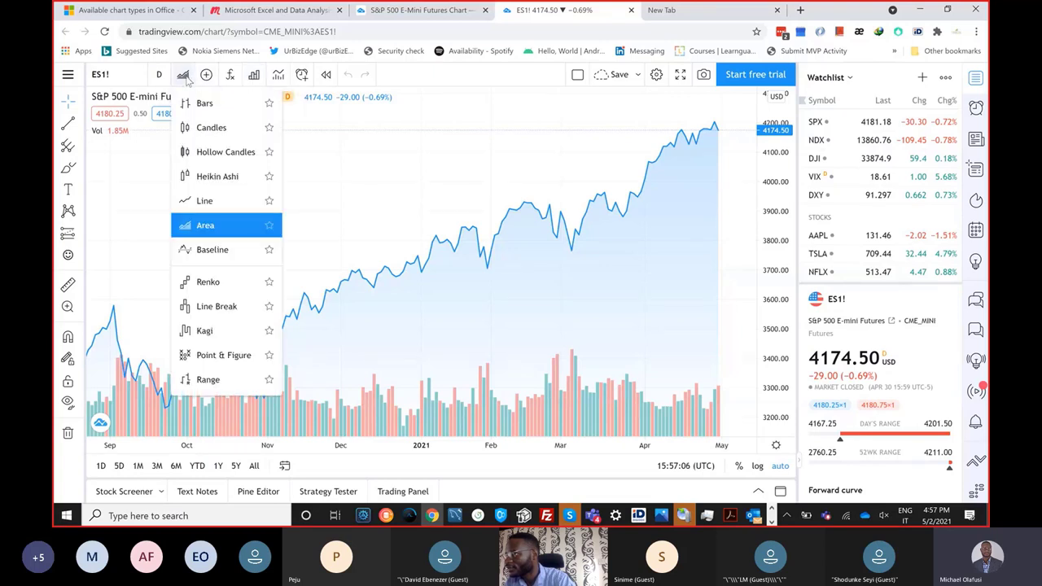
click(199, 128)
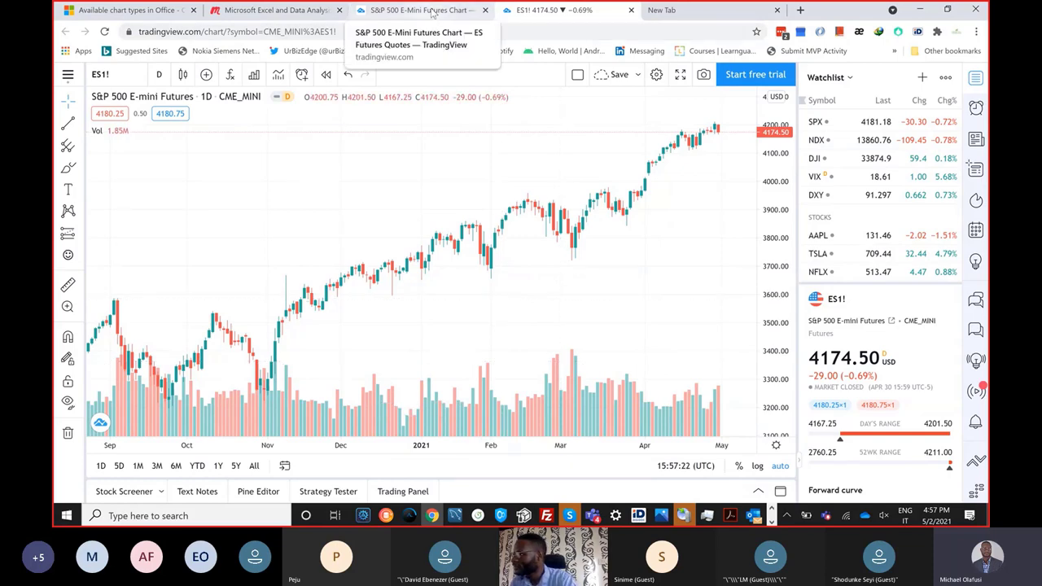
click(431, 11)
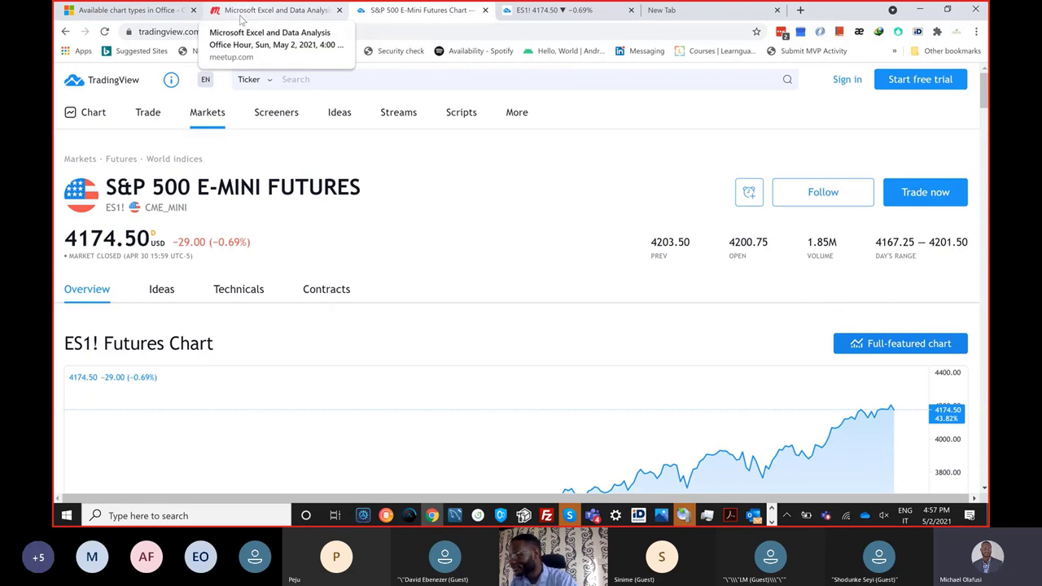
Step: Review the stock chart types, including High-low-close and Open-high-low-close, in the Office article
click(161, 11)
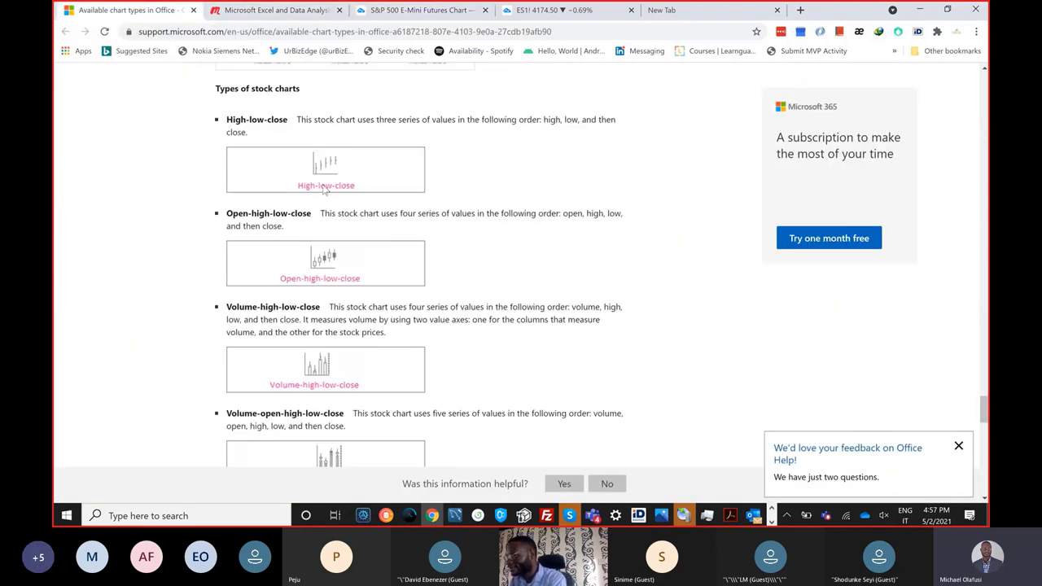
scroll(352, 342, down, 1)
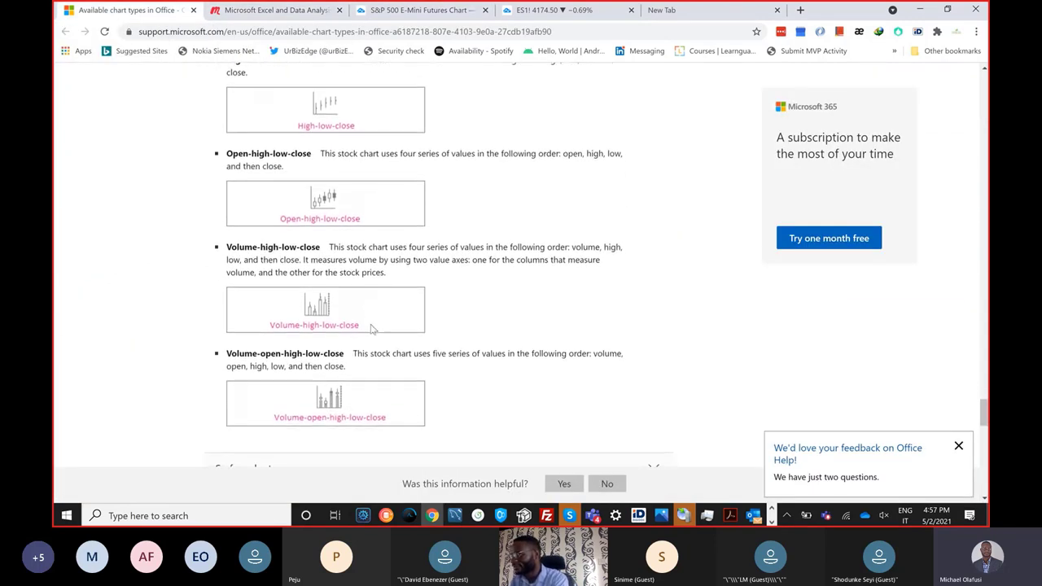
scroll(244, 211, up, 2)
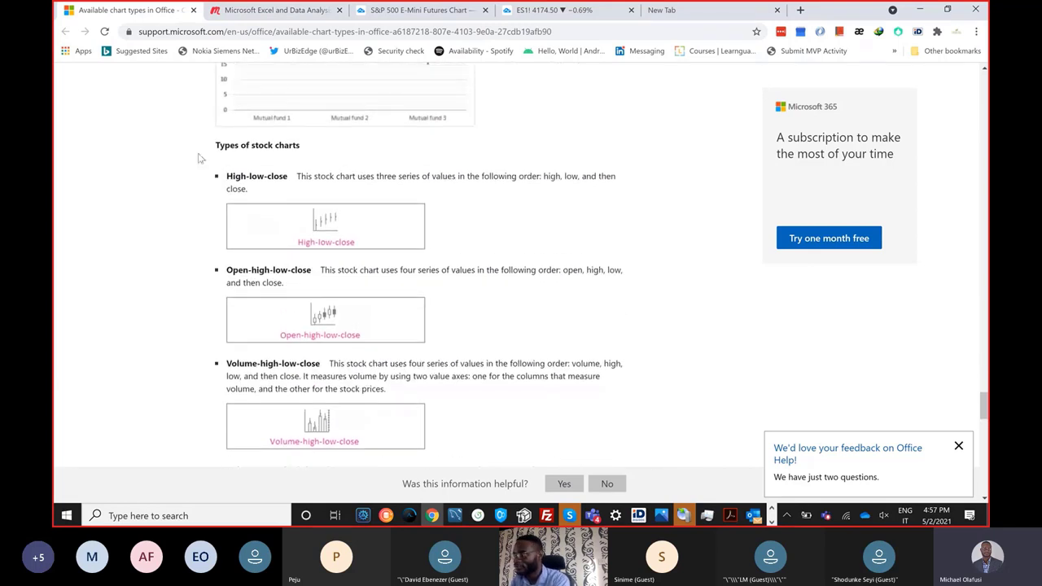
scroll(215, 220, up, 2)
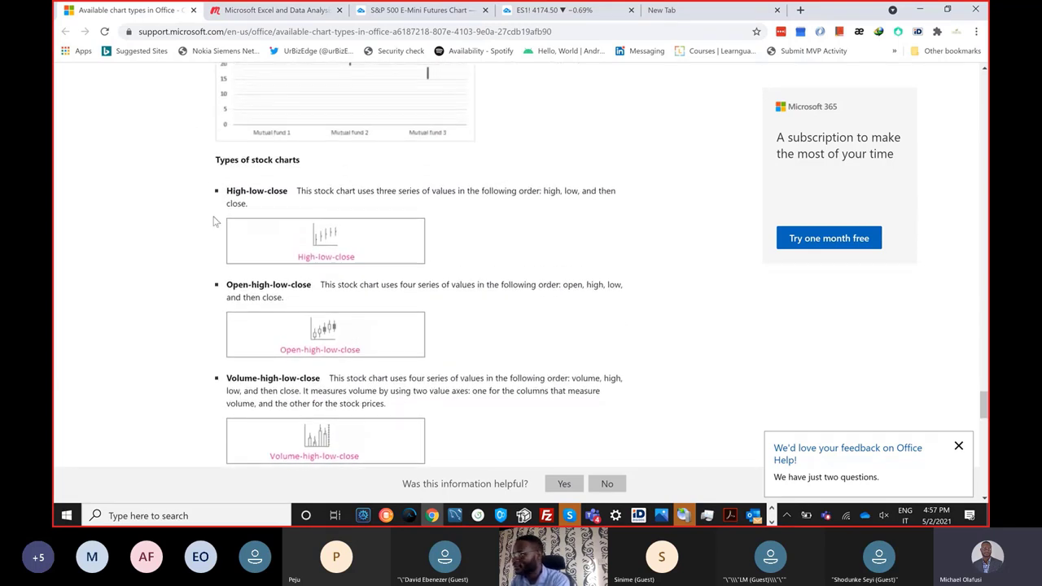
scroll(216, 220, up, 1)
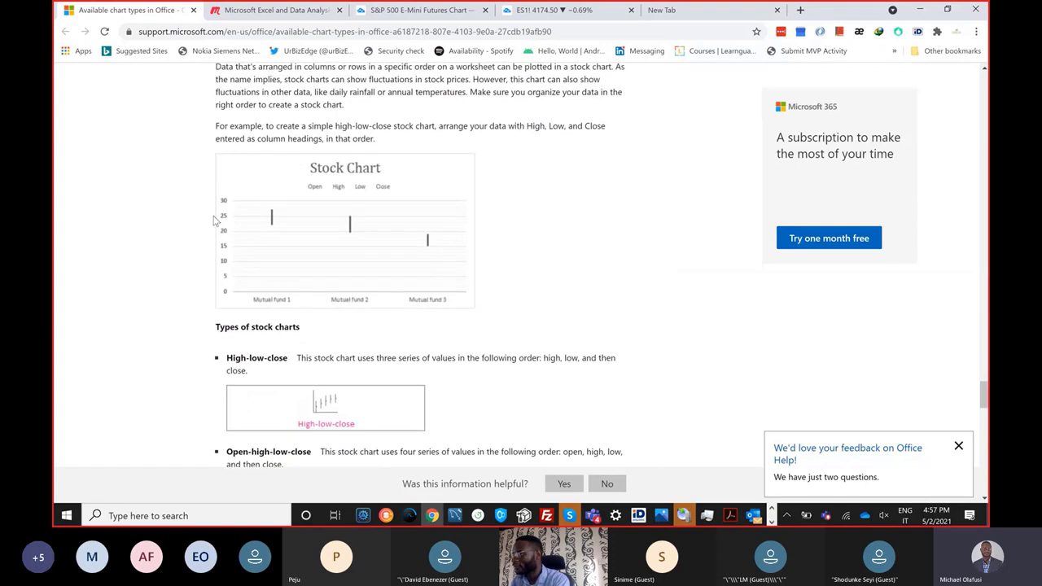
scroll(216, 219, down, 1)
scroll(214, 221, down, 2)
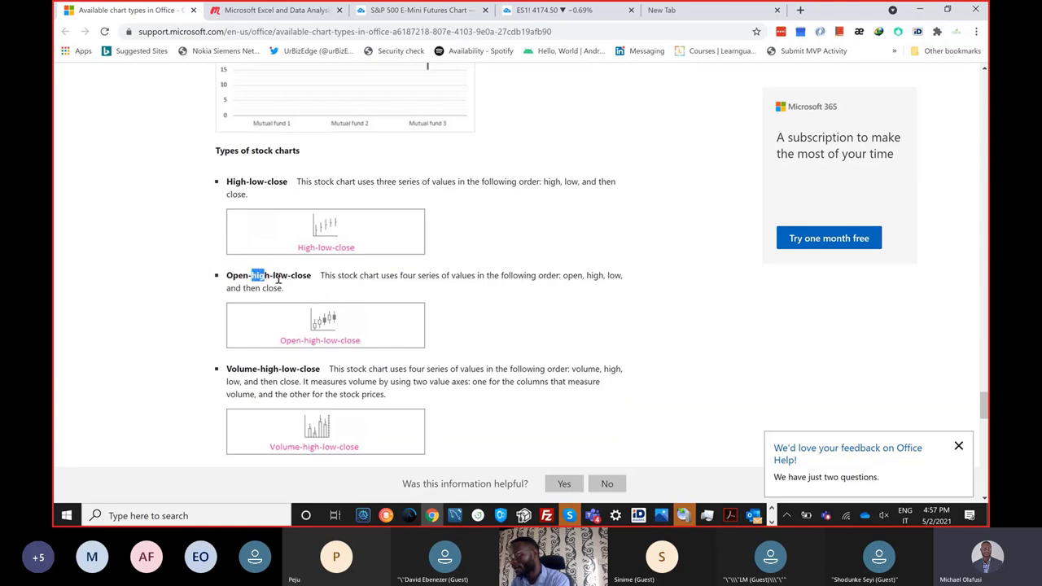
drag(275, 276, 302, 277)
drag(227, 182, 284, 178)
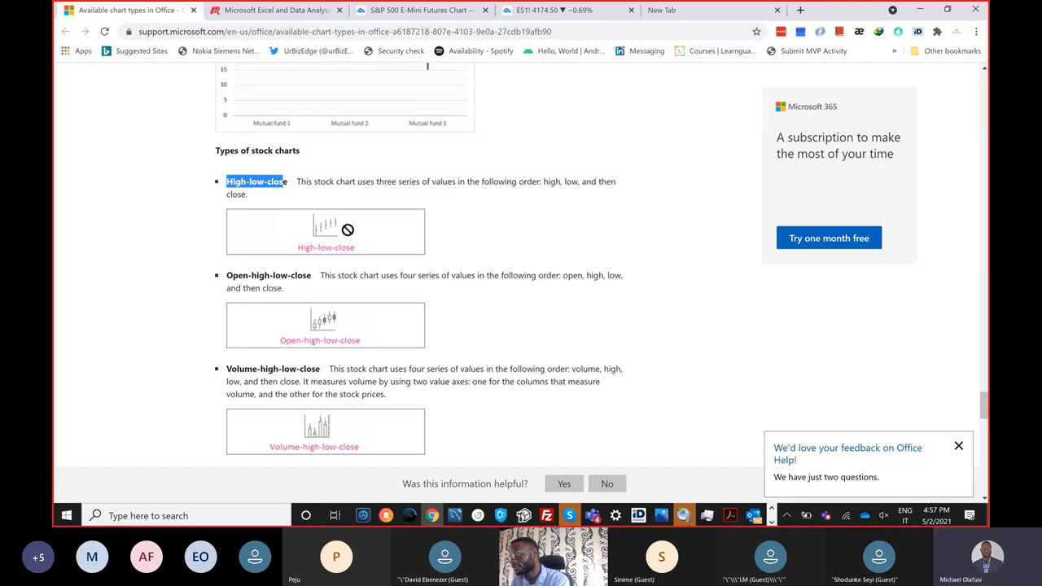
drag(221, 279, 243, 276)
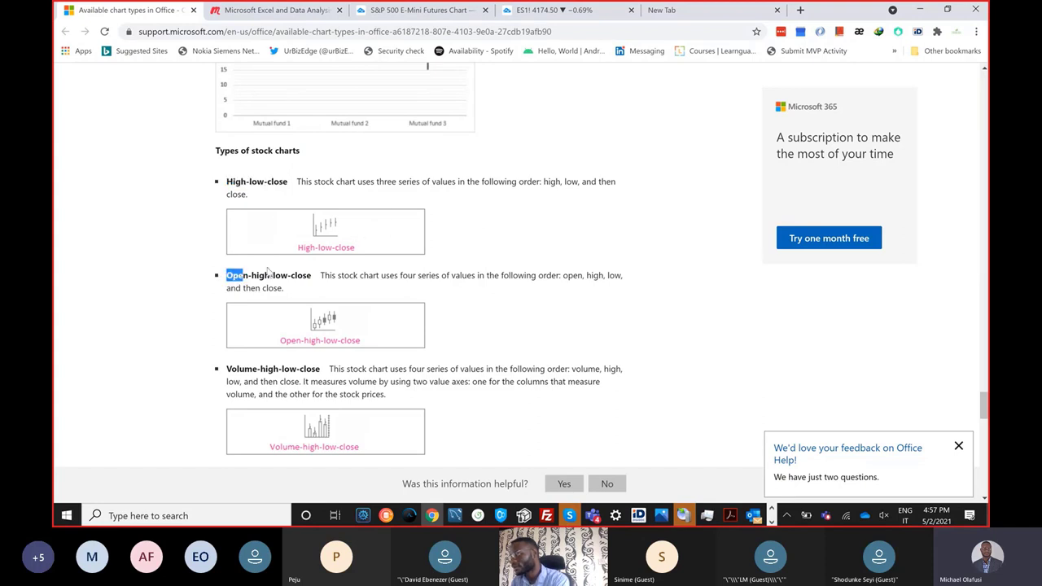
click(268, 306)
scroll(261, 324, down, 1)
scroll(261, 324, down, 2)
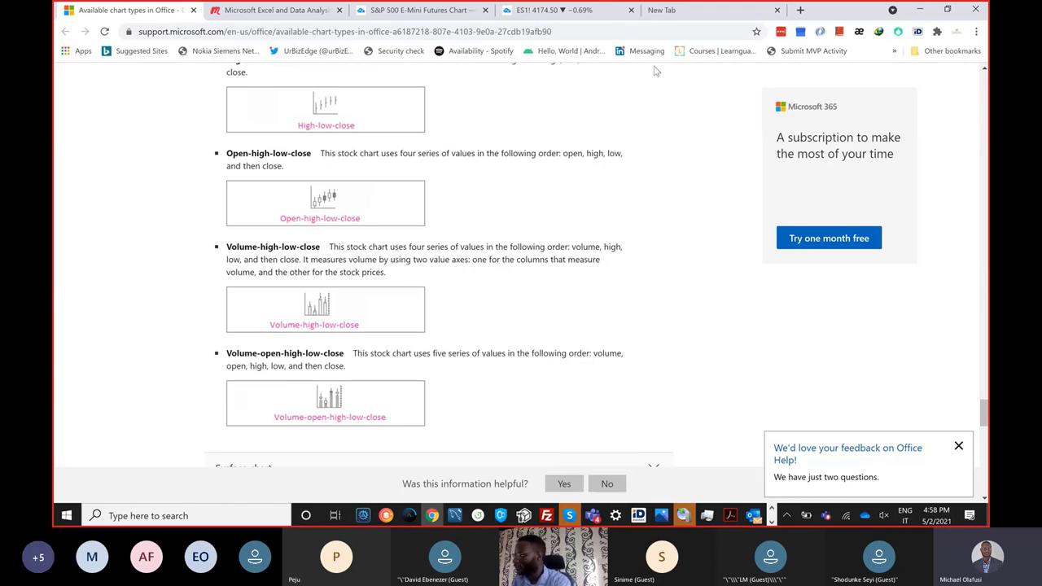
Step: Glance at the TradingView chart, then scroll the article down to the Surface chart heading
click(565, 10)
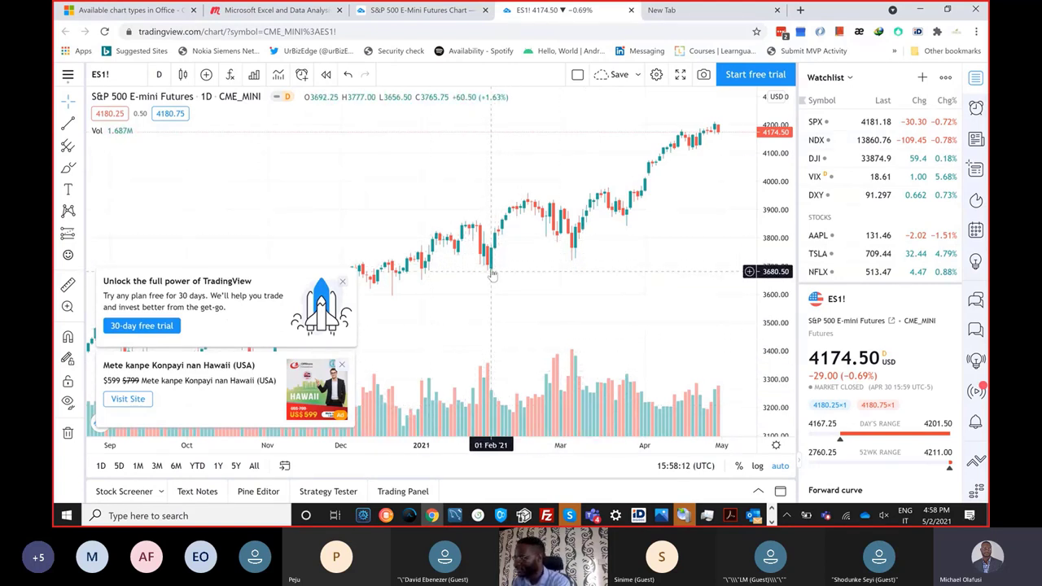
click(155, 16)
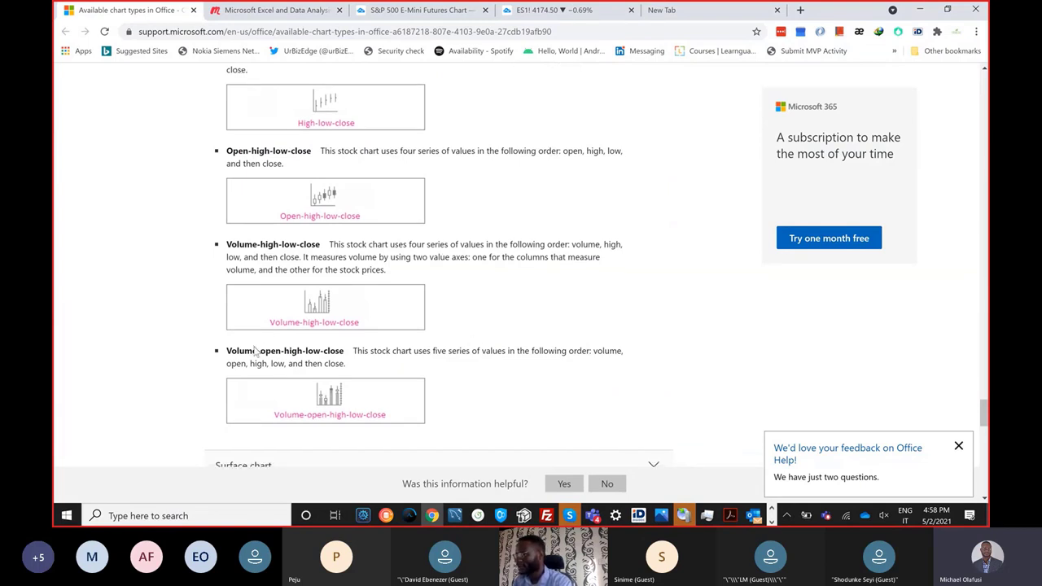
scroll(189, 331, down, 2)
scroll(189, 332, down, 2)
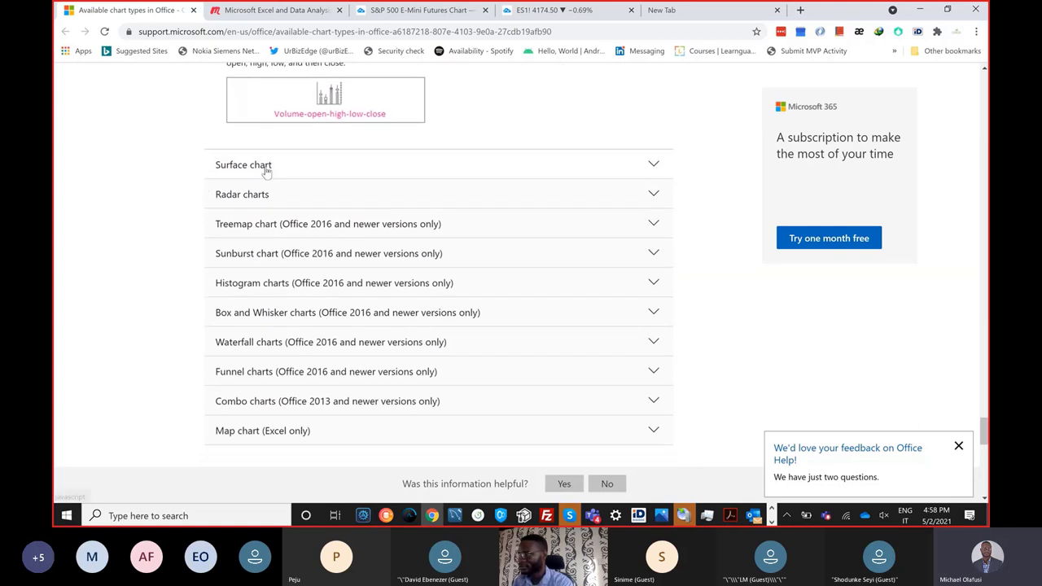
Step: Expand Surface chart and read its description, tensile strength example and types through Wireframe contour
click(227, 163)
scroll(147, 284, down, 1)
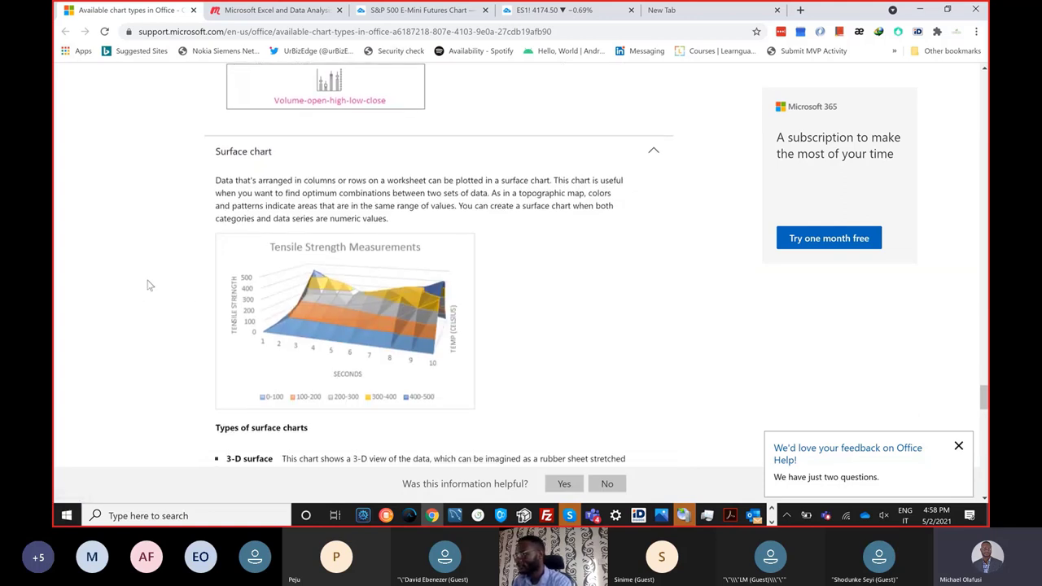
scroll(148, 284, down, 1)
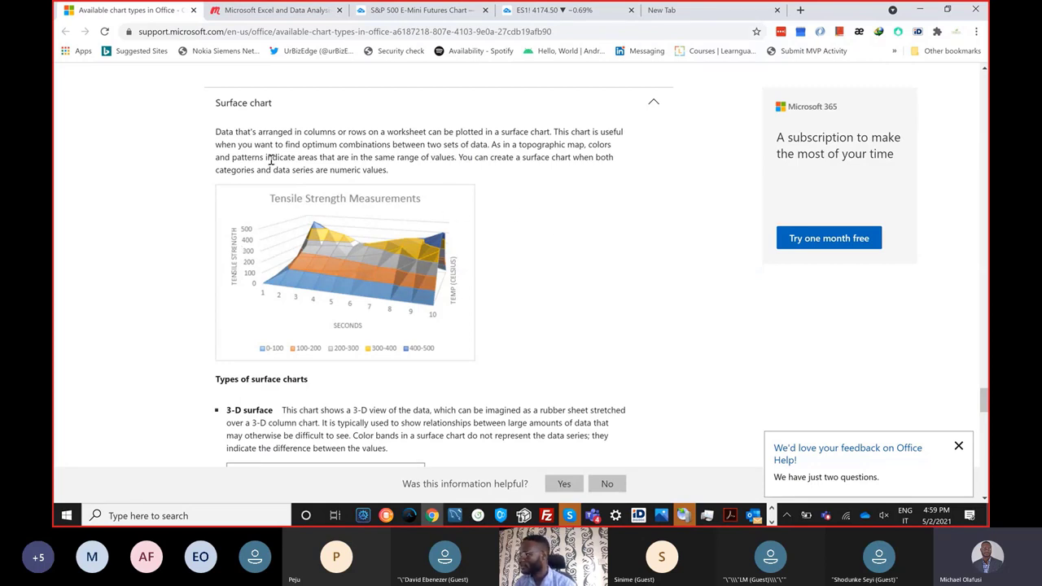
drag(214, 132, 561, 153)
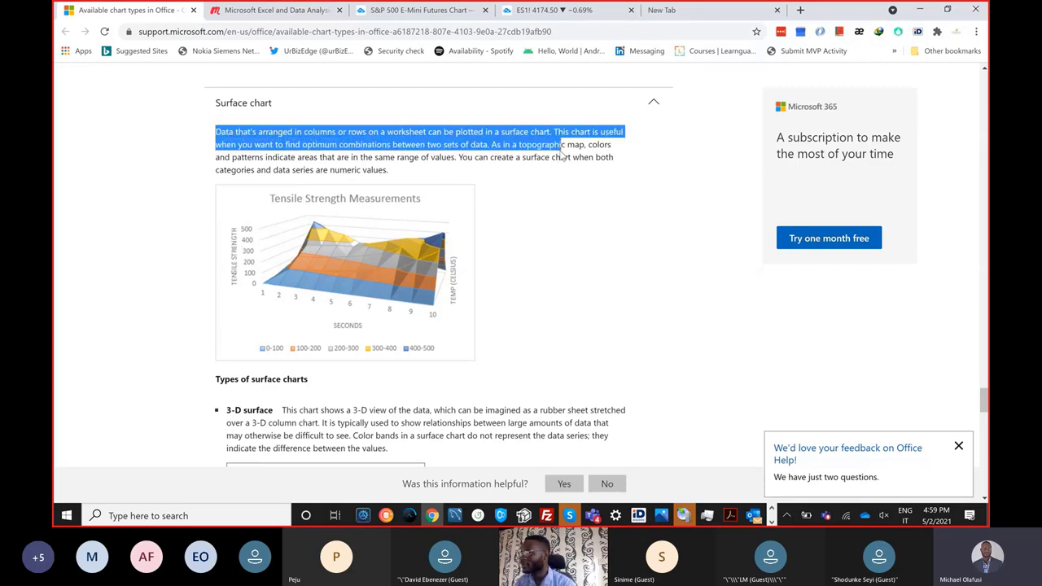
click(163, 231)
scroll(136, 291, down, 1)
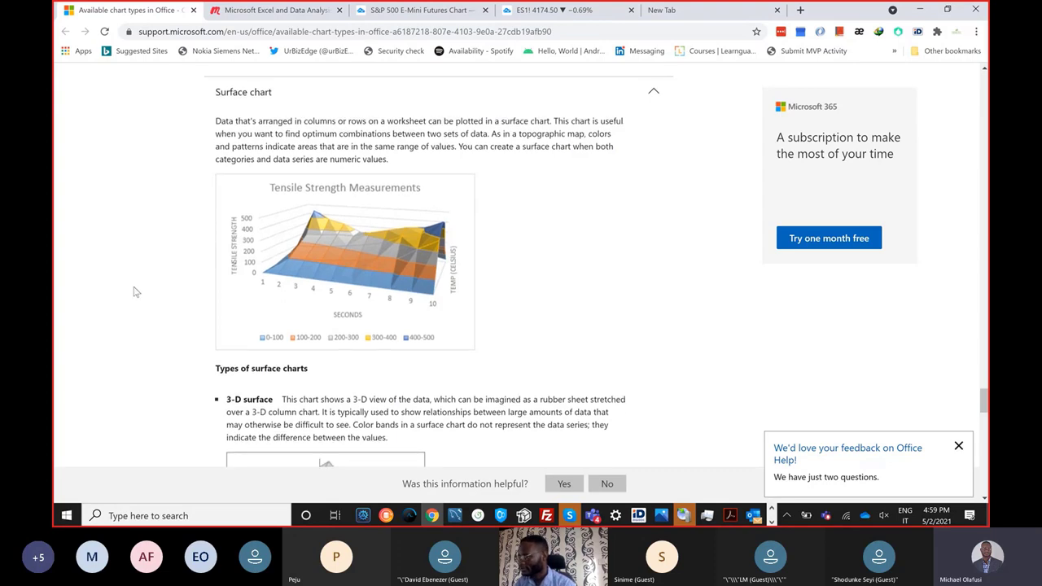
scroll(135, 289, down, 9)
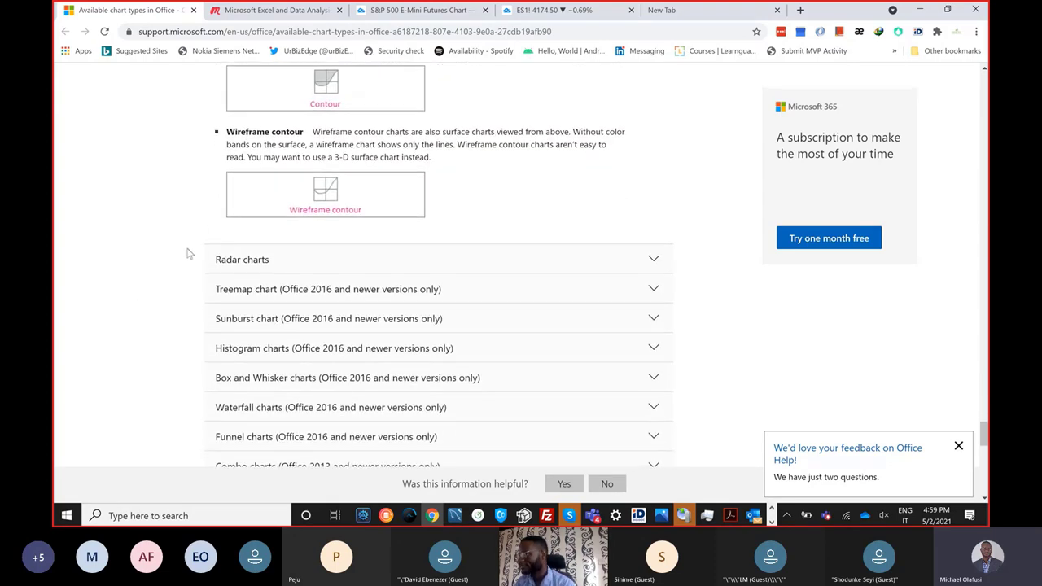
Step: Expand Radar charts to view the Garden Center Sales example and the three radar types
scroll(149, 262, down, 1)
click(236, 202)
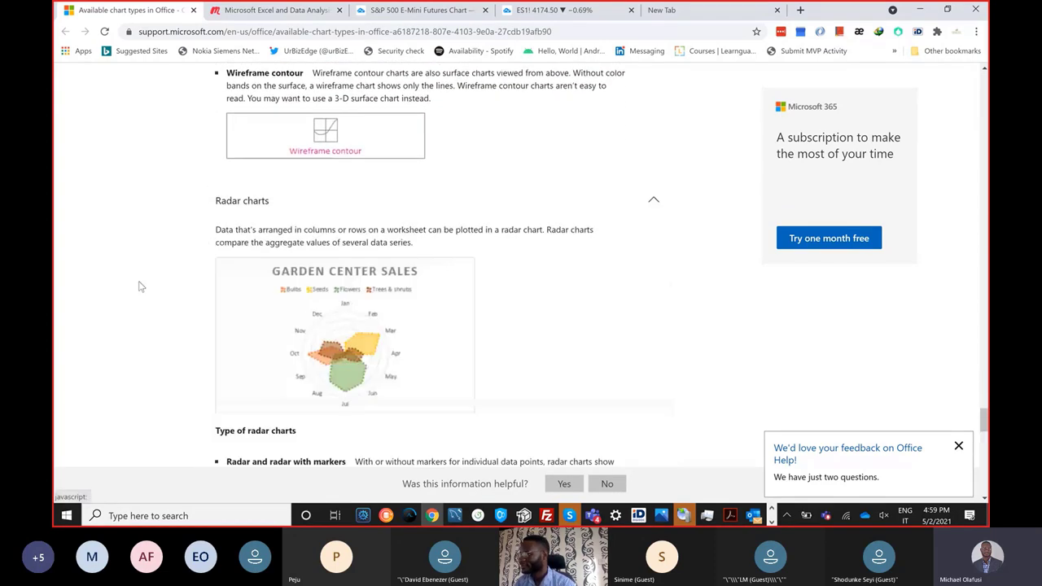
scroll(170, 295, down, 3)
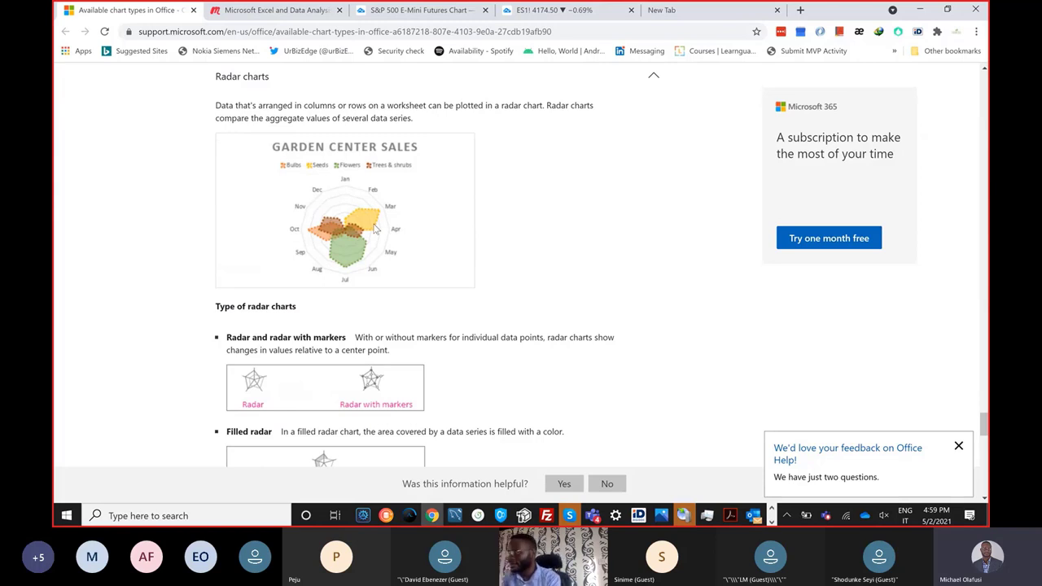
key(alt+Tab)
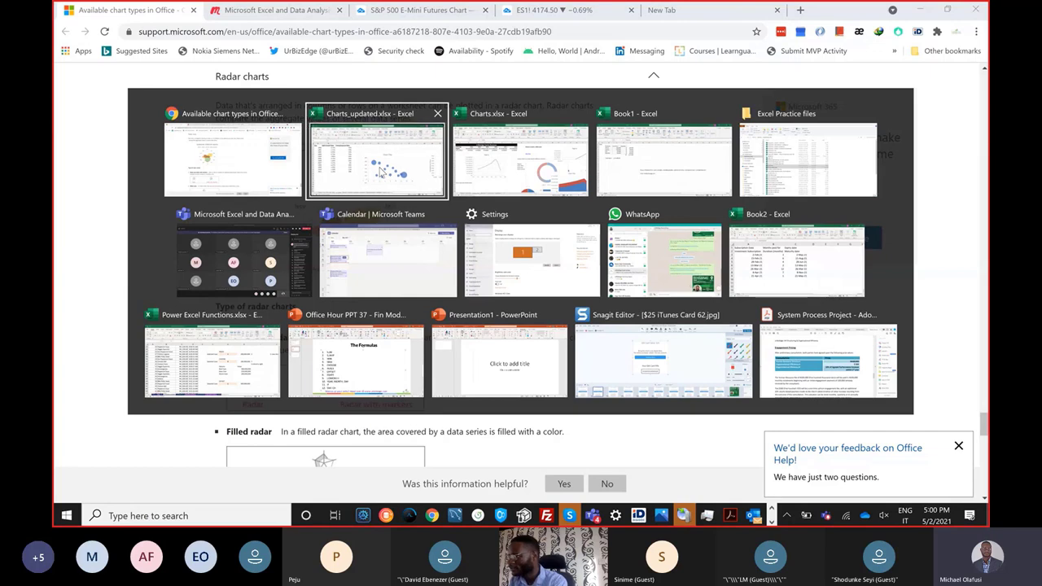
Step: In the Charts_updated workbook, type the heading 'HR Analytics' in cell B26
click(317, 167)
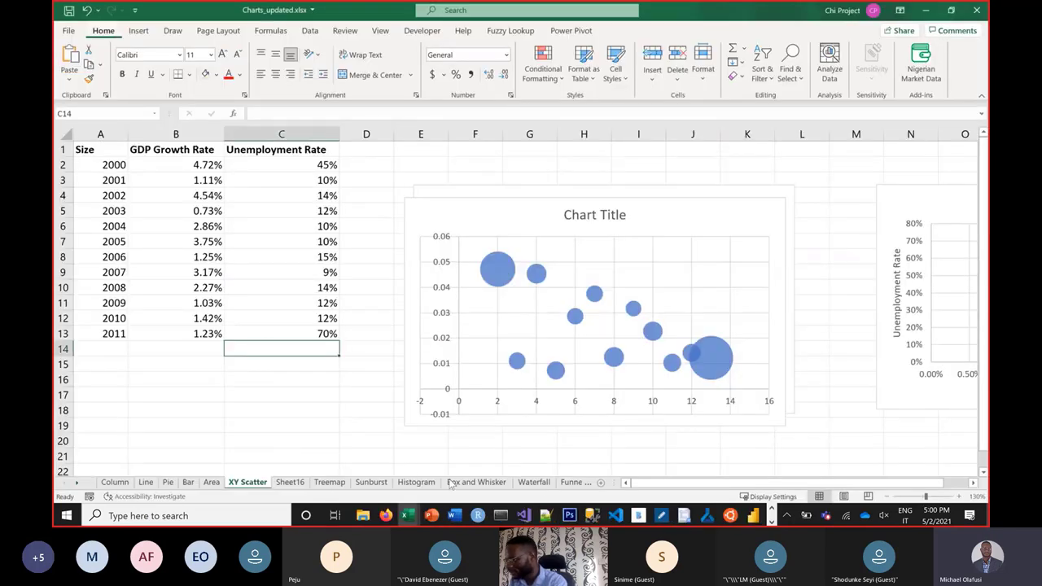
key(alt)
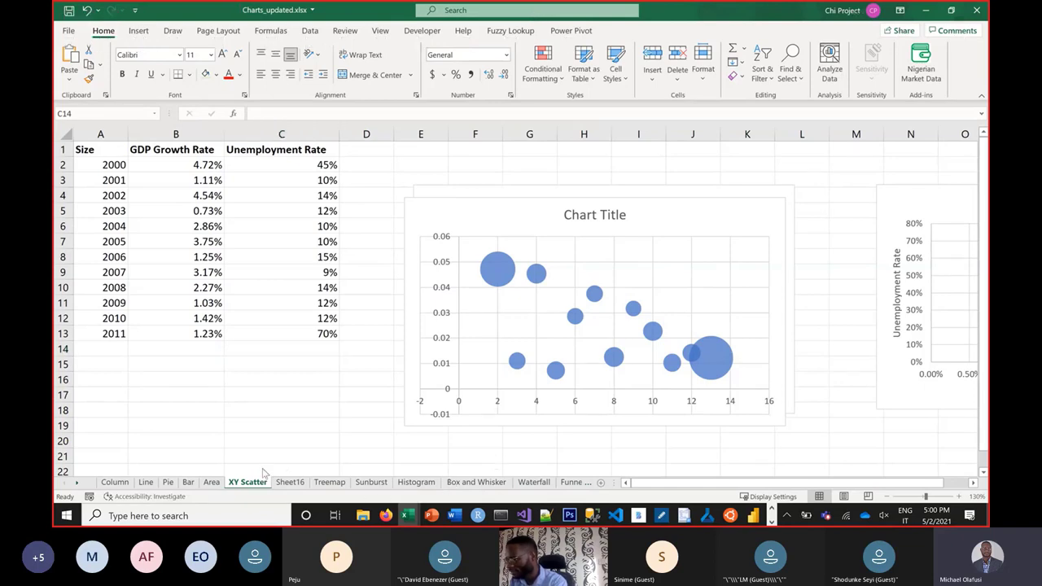
key(alt+Tab)
key(alt+Tab)
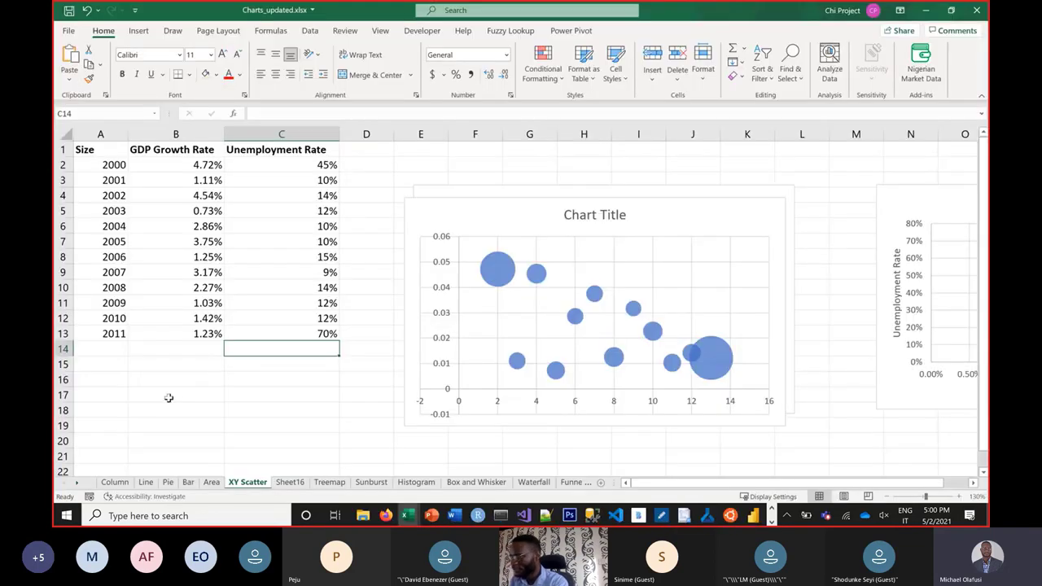
scroll(169, 395, down, 5)
scroll(172, 391, down, 2)
click(179, 209)
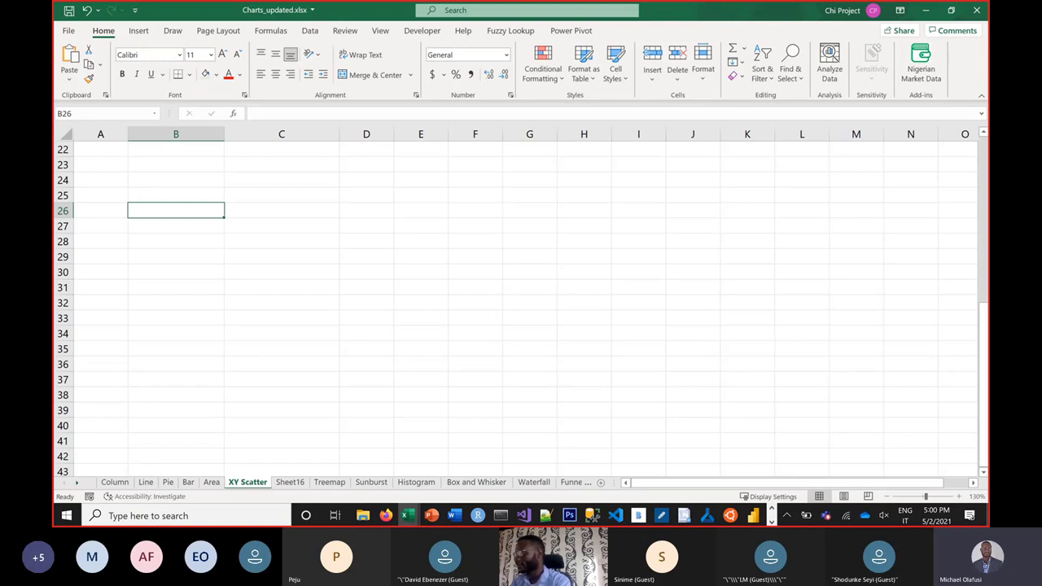
text(HR)
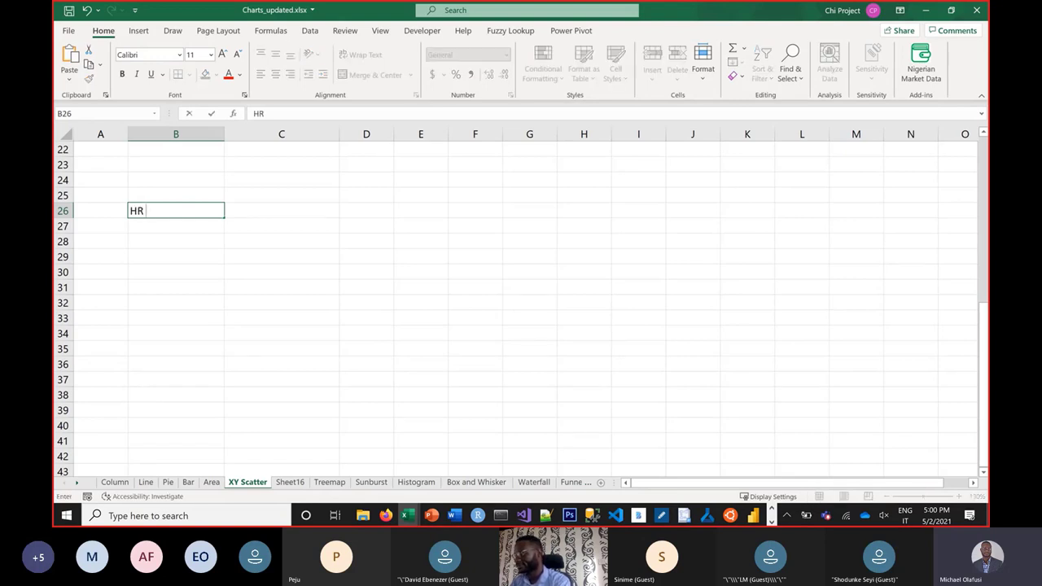
text( Analytics)
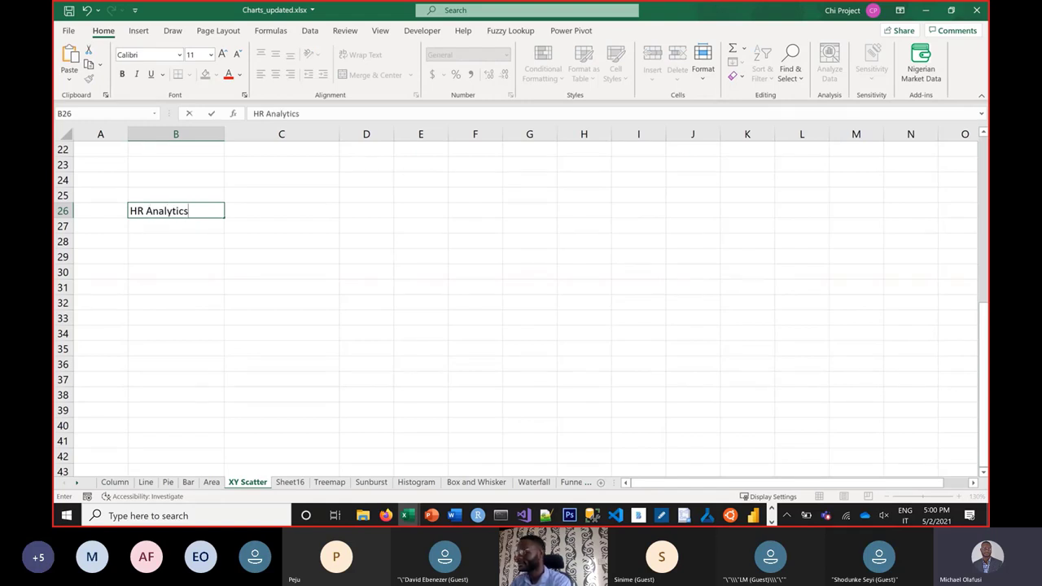
key(Return)
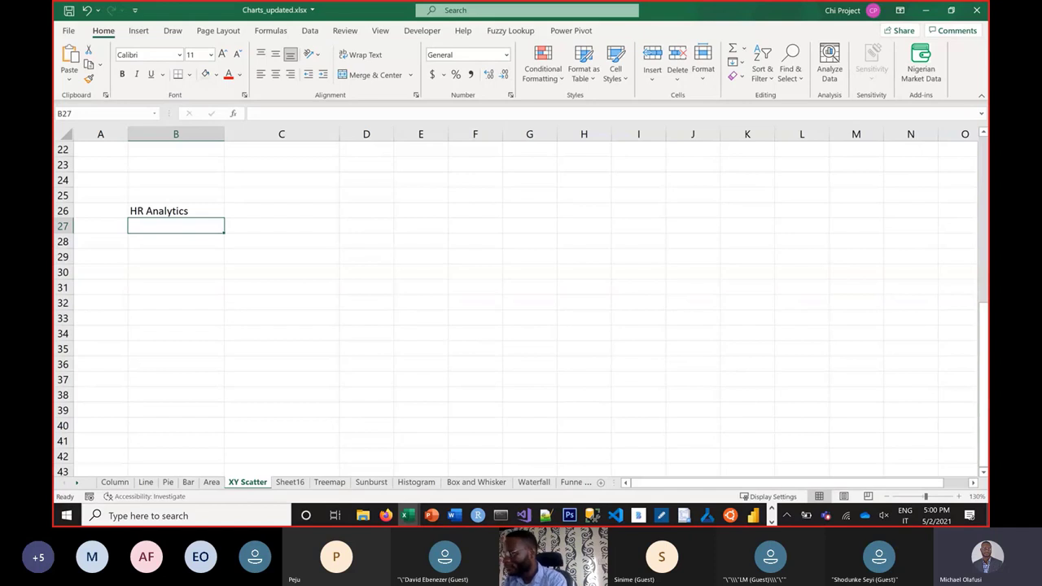
Step: Enter 'Employee Eval' in B27 and departments Finance, Logistics, HR, Sales in C27:F27
text(Em)
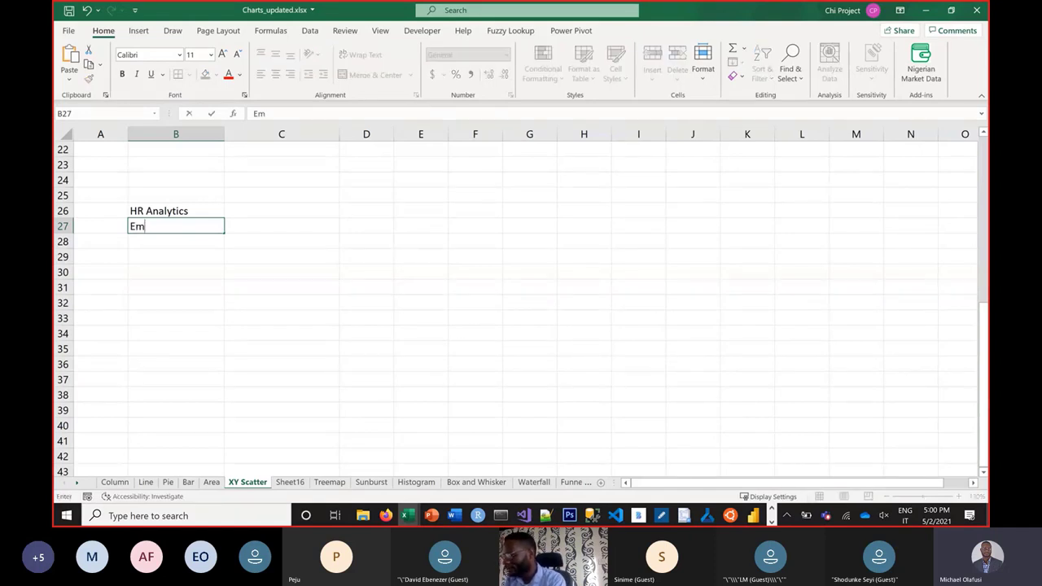
text(ployee)
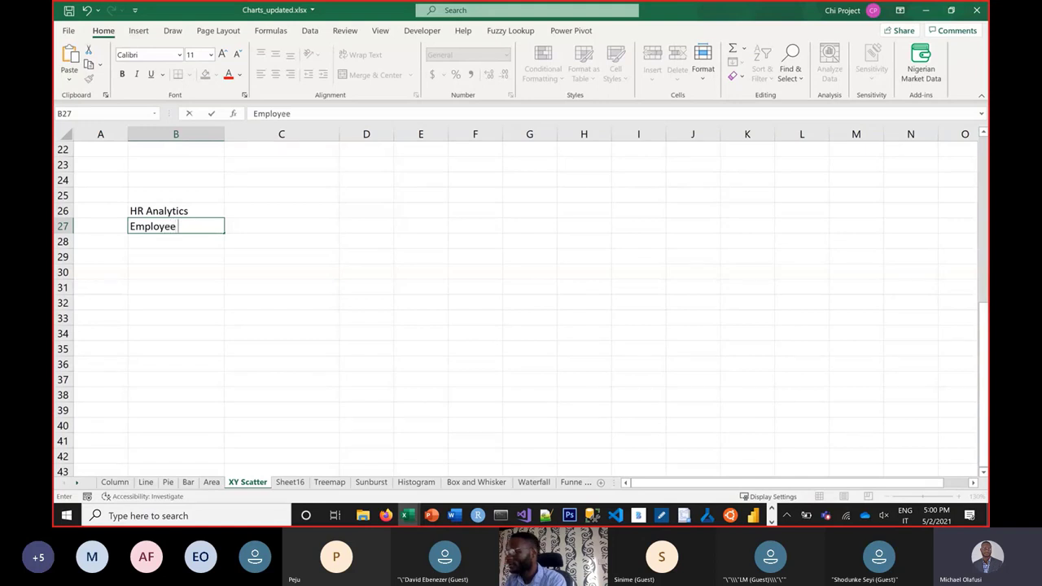
text( Eval)
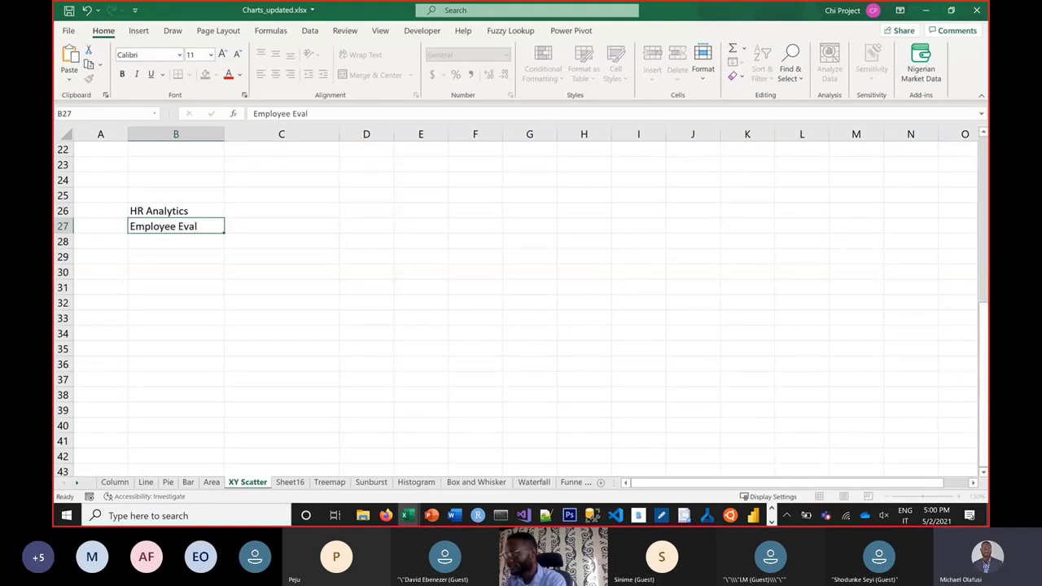
key(Tab)
text(Score)
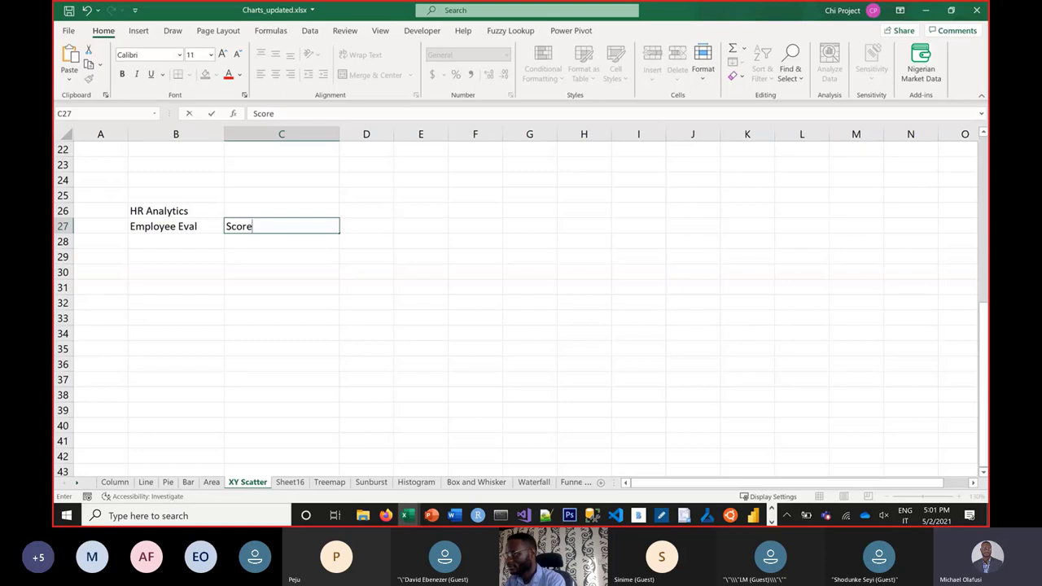
key(Escape)
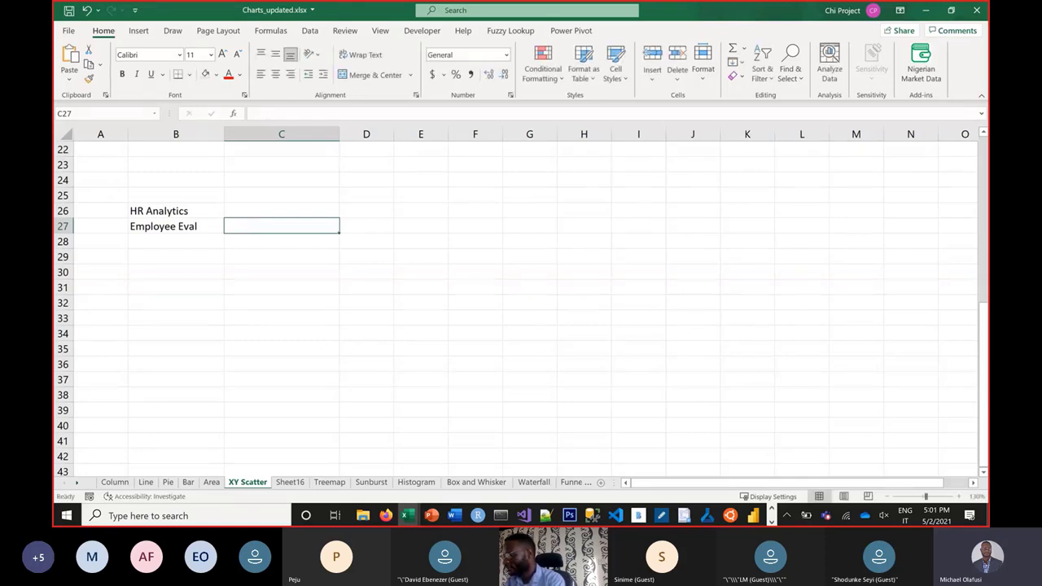
text(Finance)
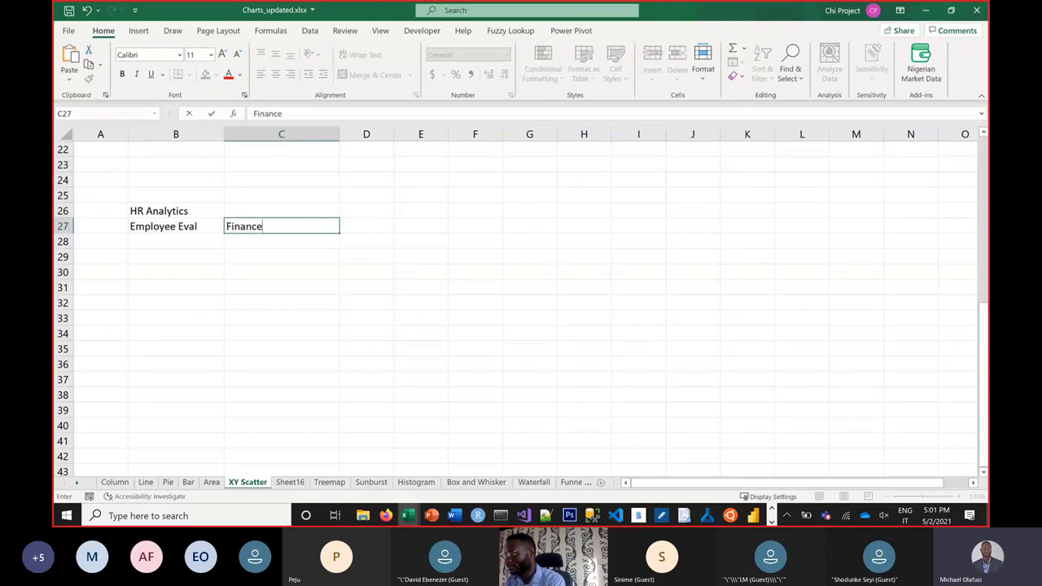
key(Tab)
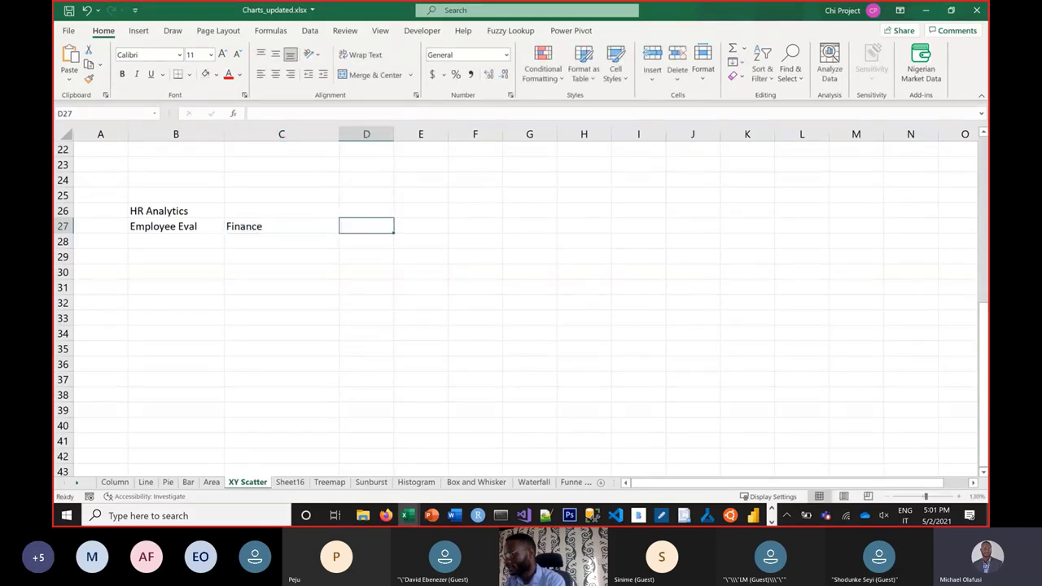
text(Logistics)
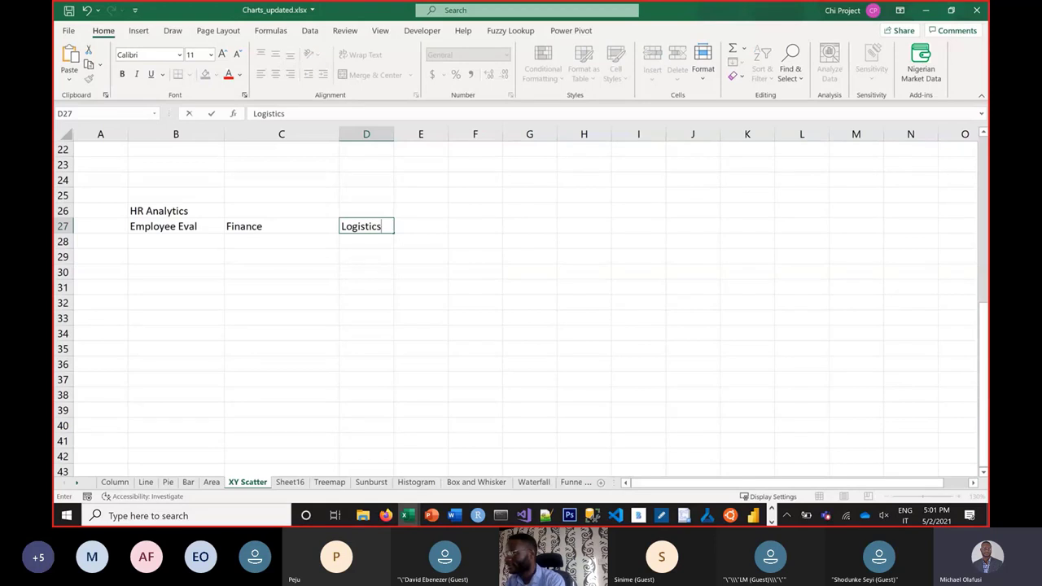
key(Tab)
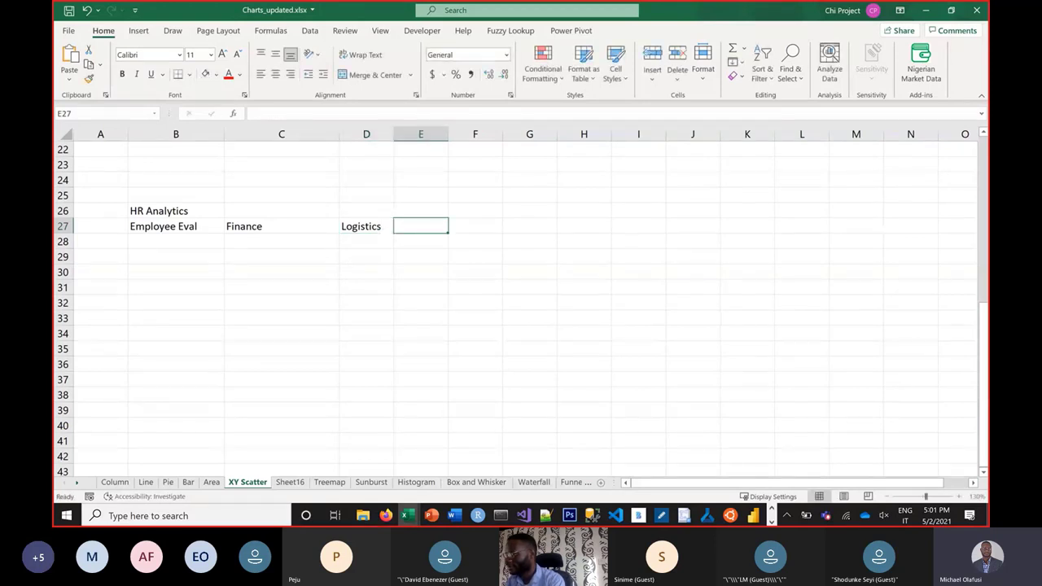
text(HR)
key(Tab)
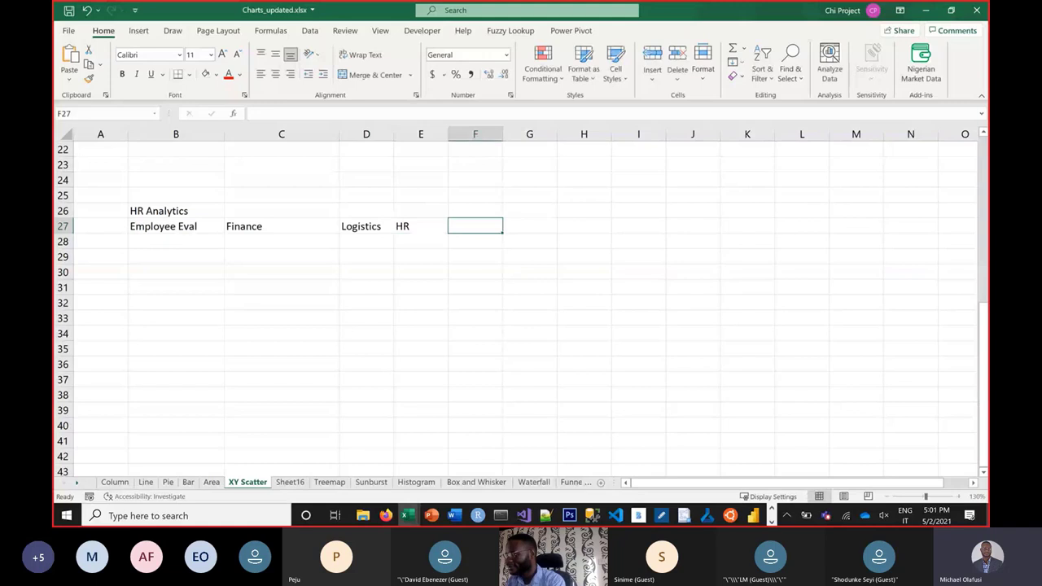
text(Sales)
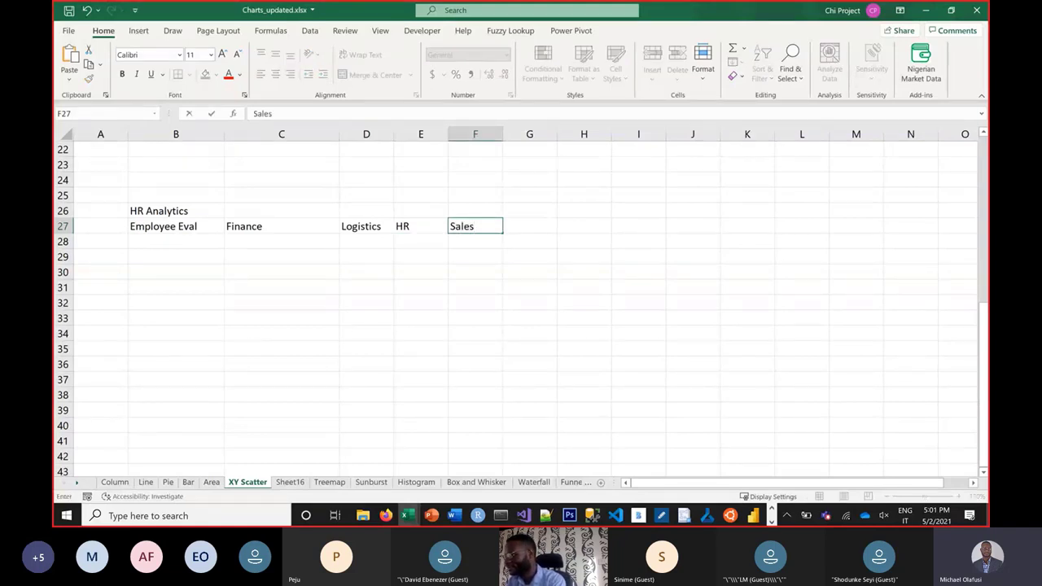
key(Tab)
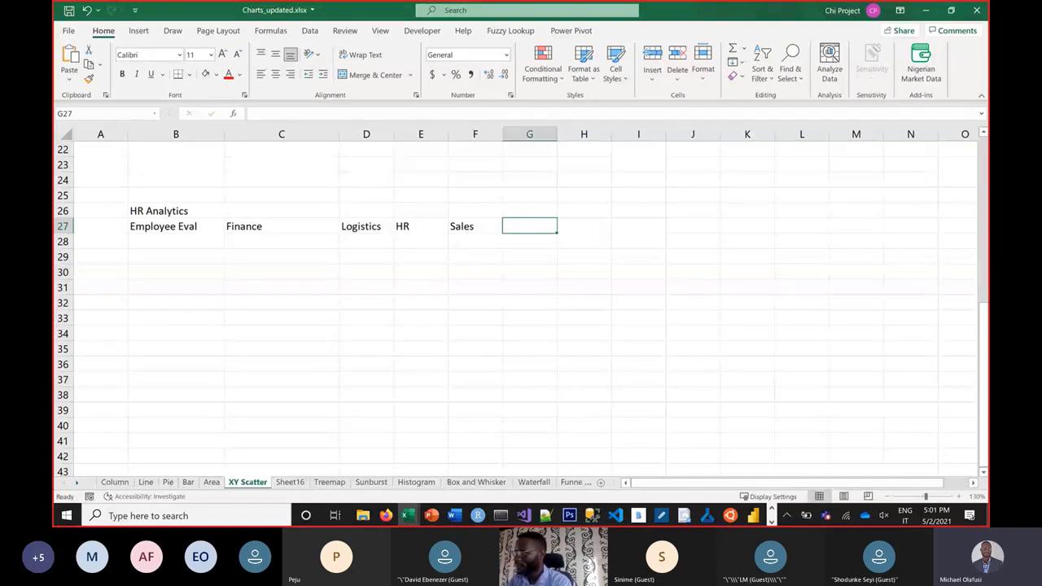
Step: Extend the B27 label to 'Employee Eval (1 to 10)'
click(209, 231)
double_click(211, 226)
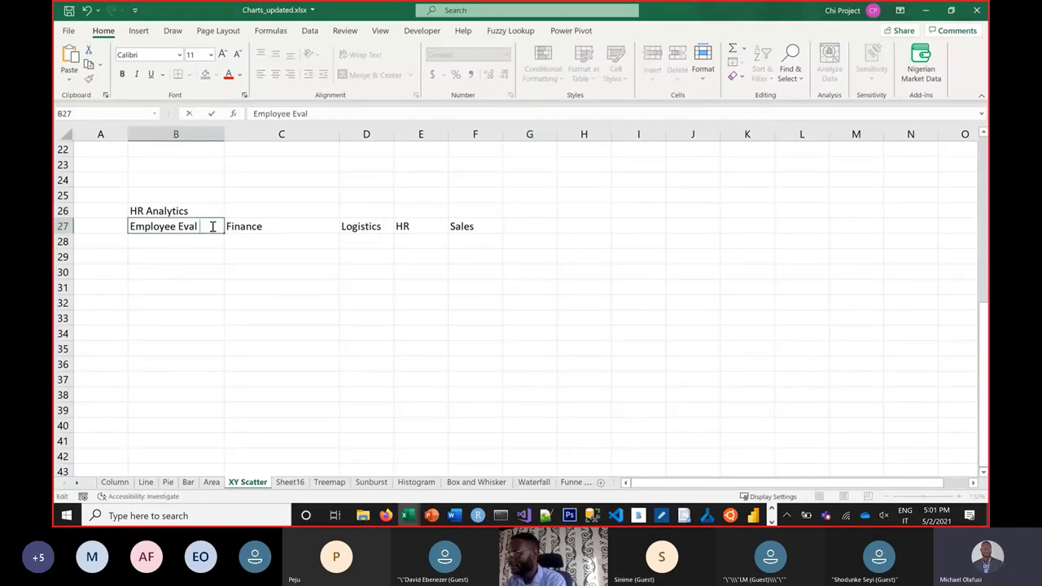
text(()
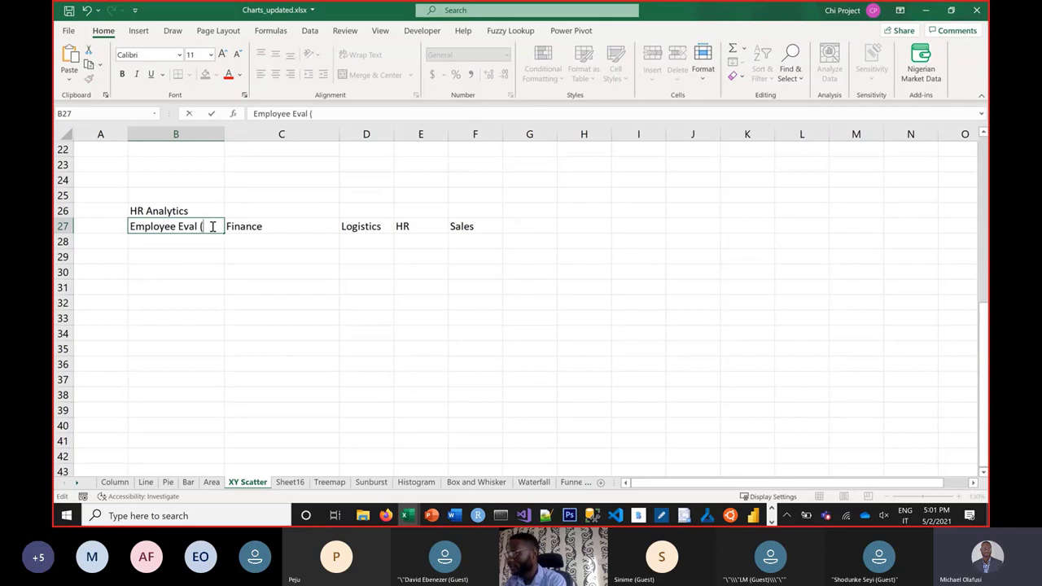
text(1 to 10))
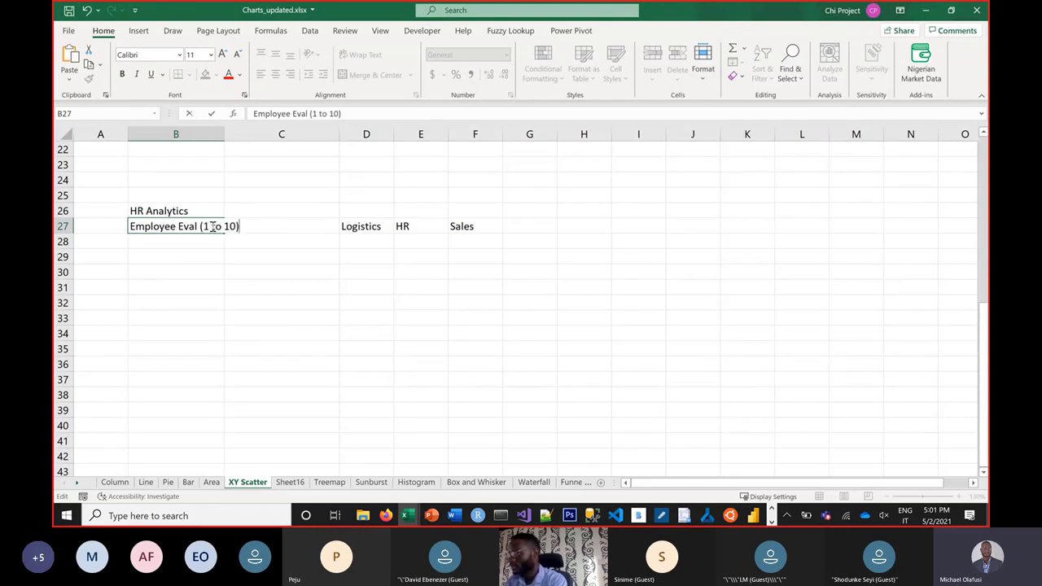
key(Return)
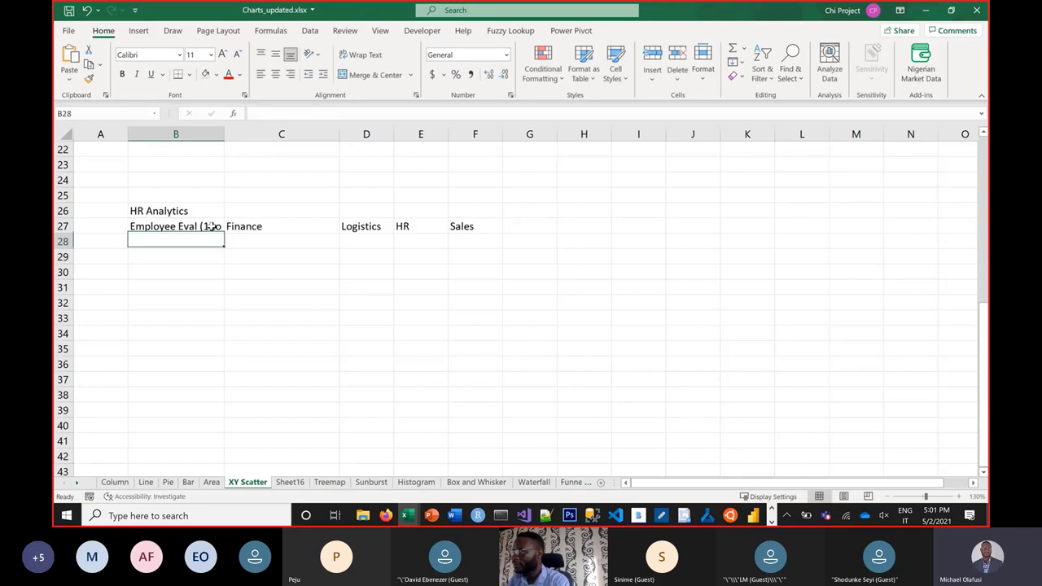
Step: Autofit column B and enter Timeliness as the first criterion in B28
double_click(226, 128)
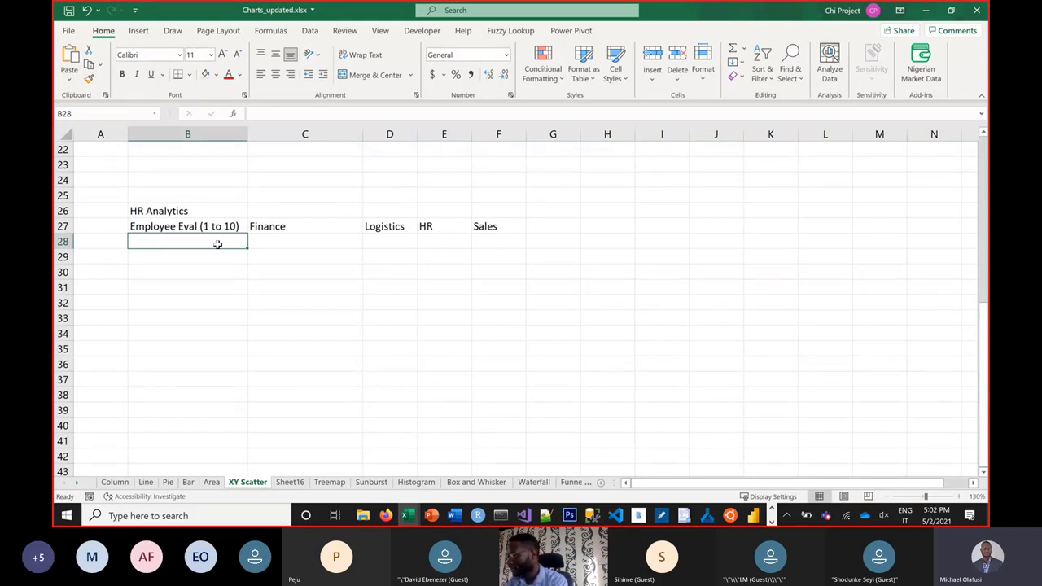
text(Emplo)
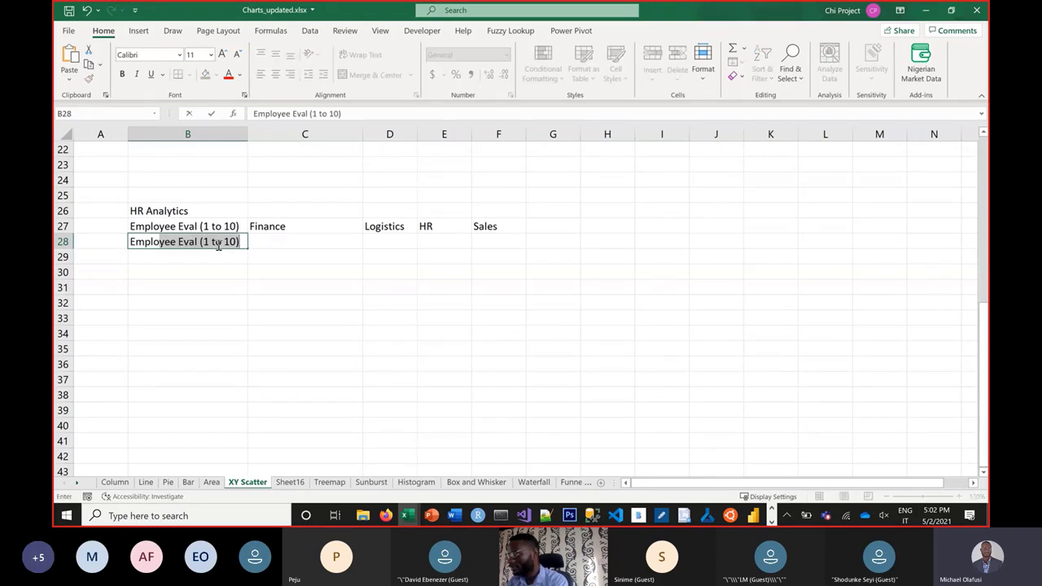
text(yee )
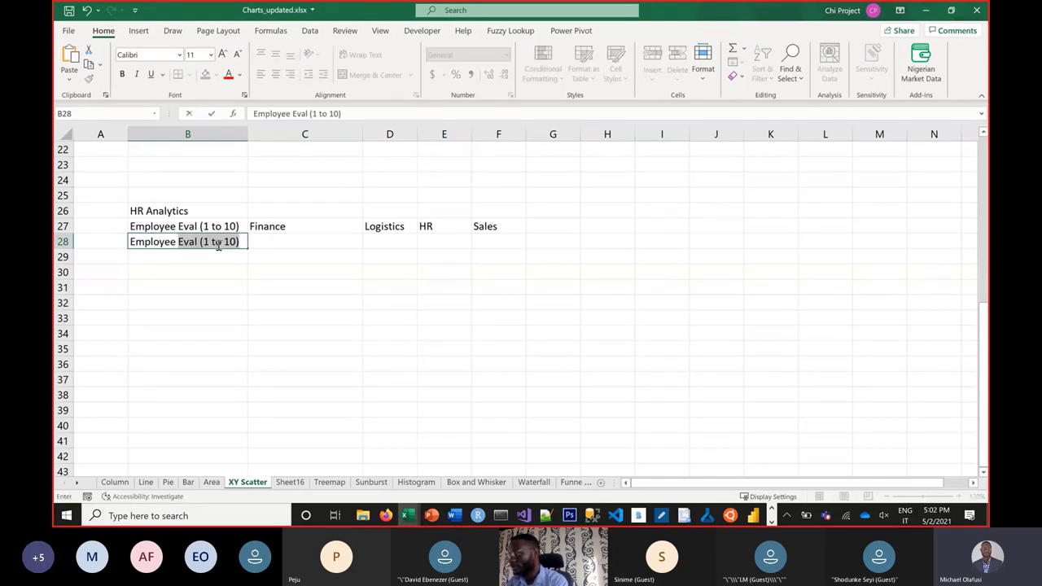
text(A)
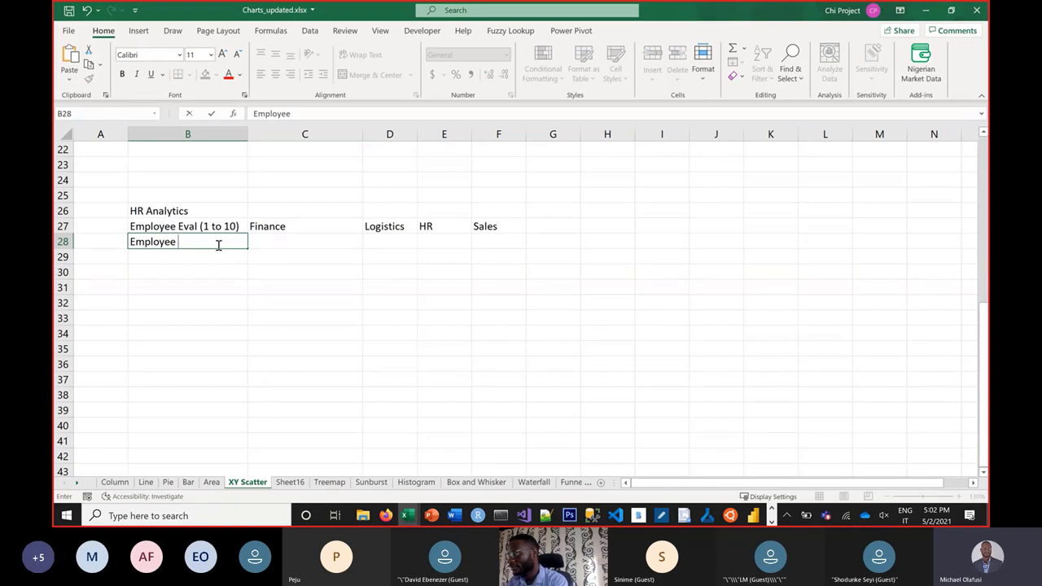
key(BackSpace)
key(BackSpace)
key(BackSpace)
key(BackSpace)
key(BackSpace)
key(BackSpace)
key(BackSpace)
key(BackSpace)
text(Timeiliness)
key(Return)
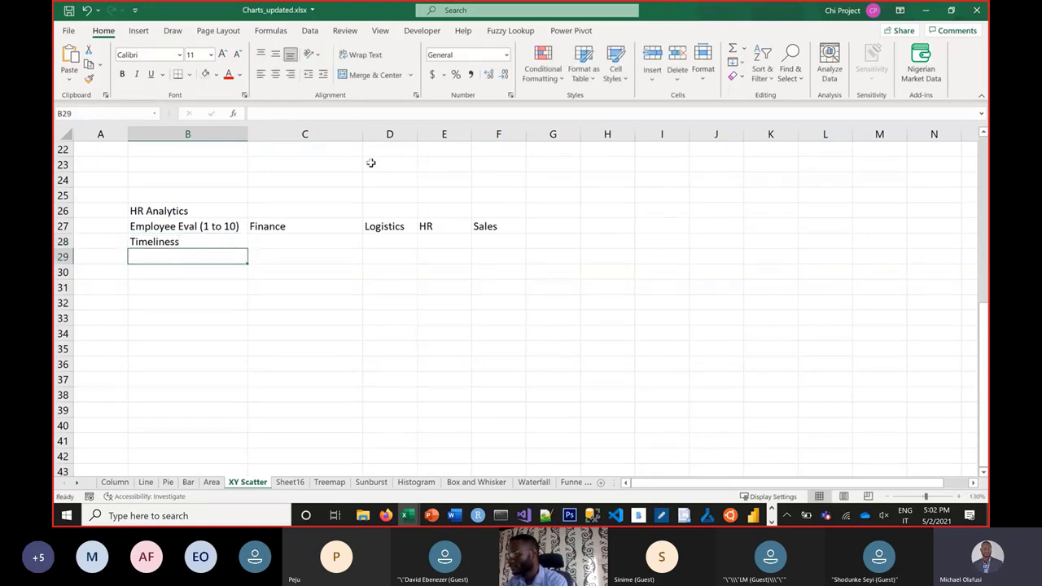
Step: Enter Technical Competencies and Criteria3 in B29 and B30
text(Techn)
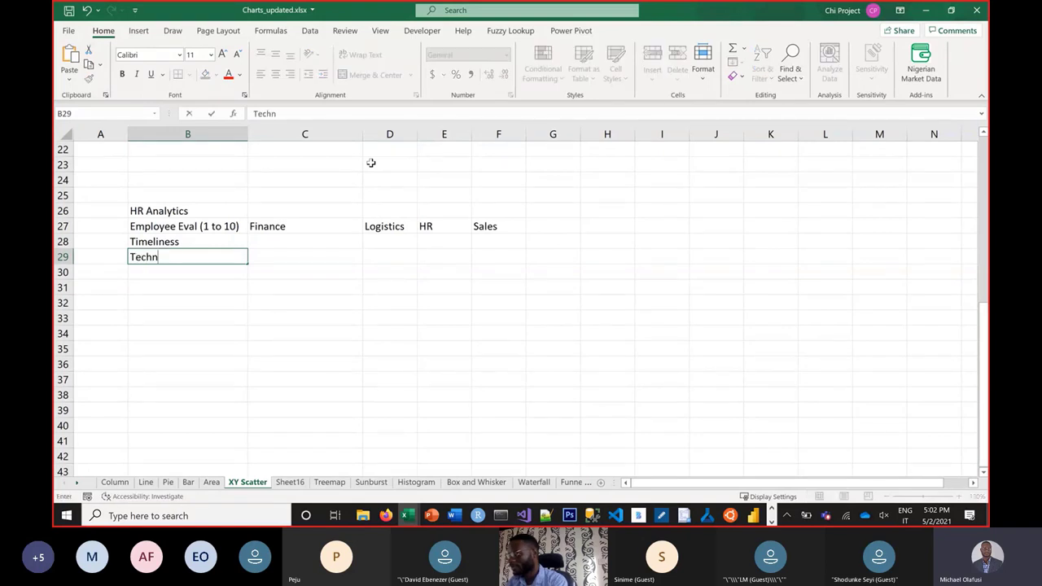
text(ical Competent)
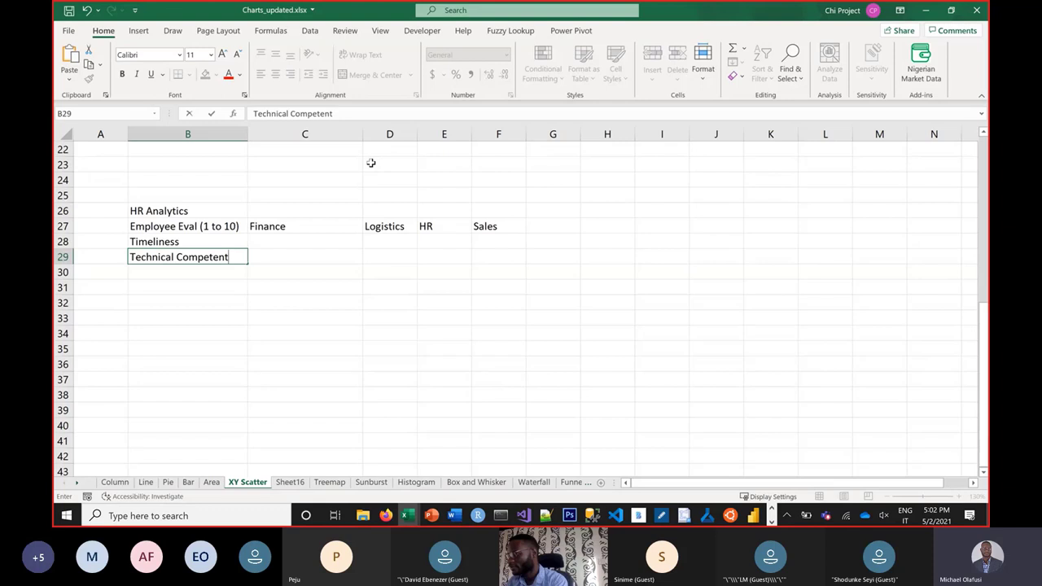
key(BackSpace)
text(cies)
key(Return)
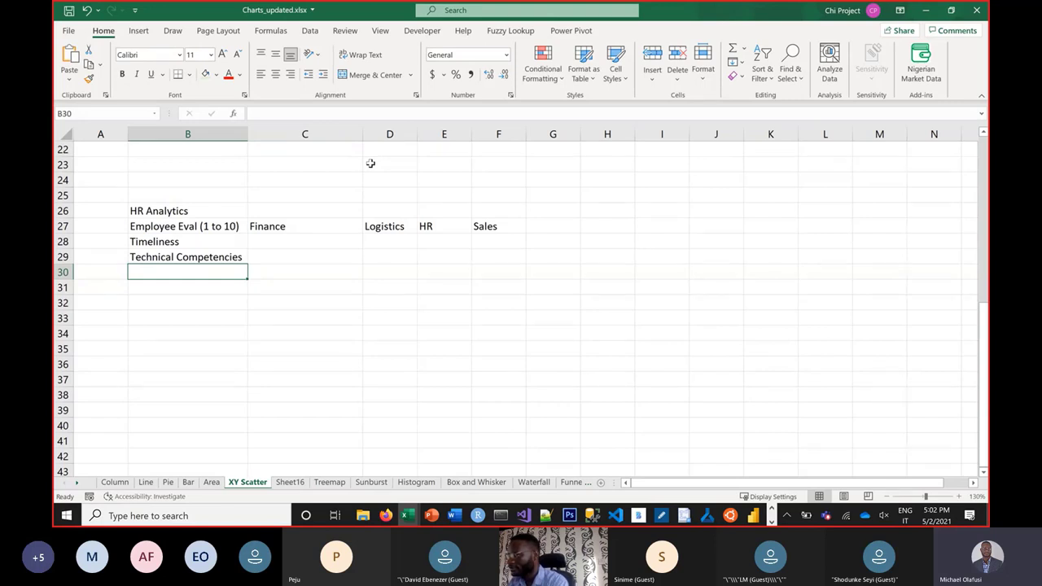
text(Soft)
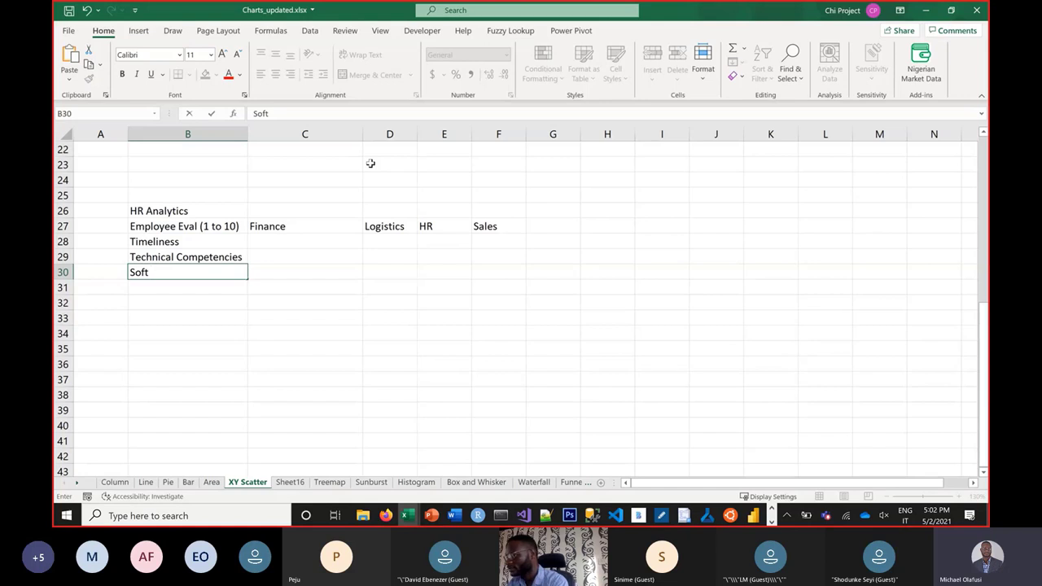
text( Skil)
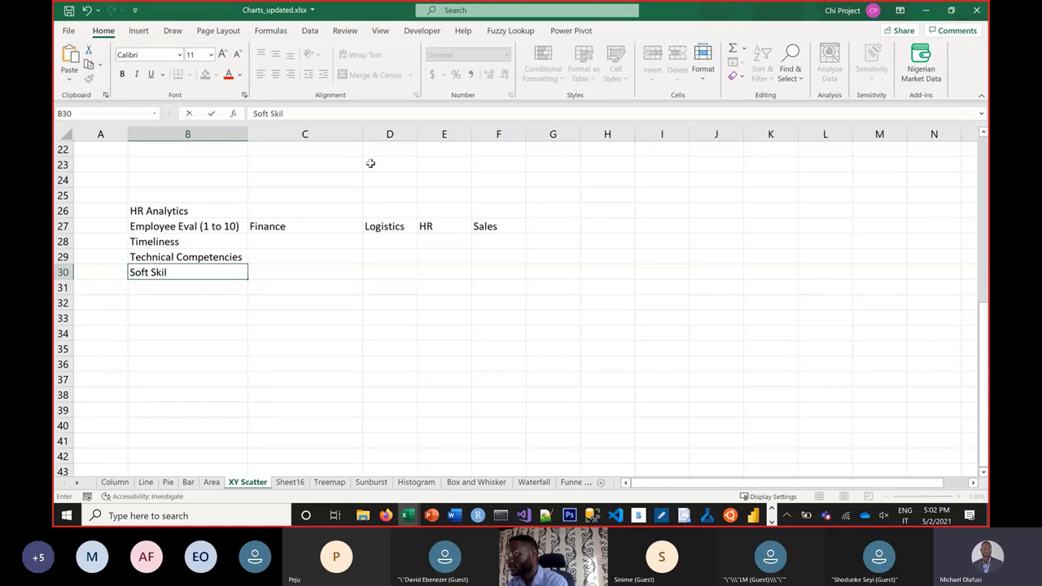
key(Escape)
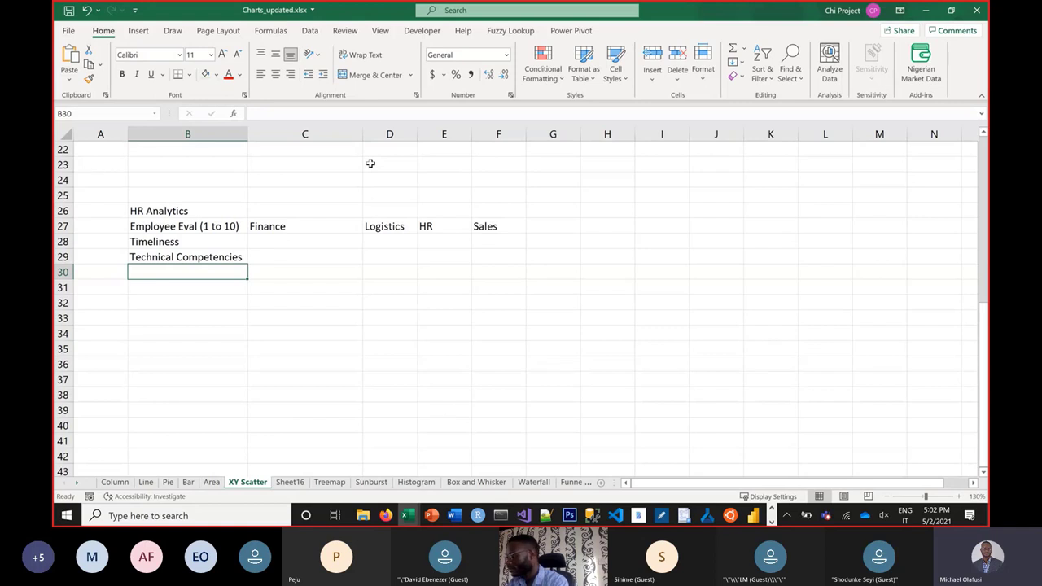
text(C)
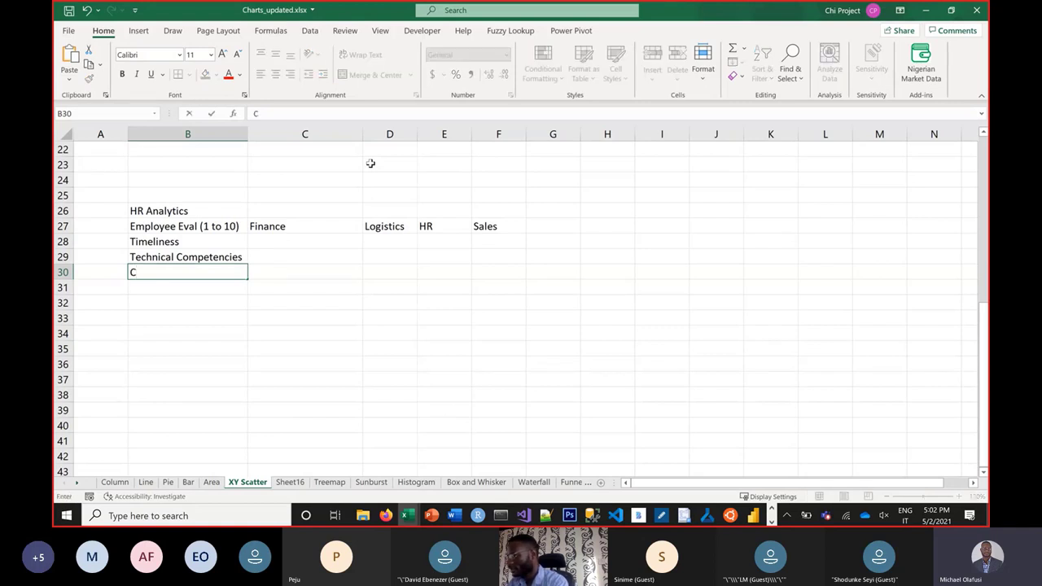
text(riteria3)
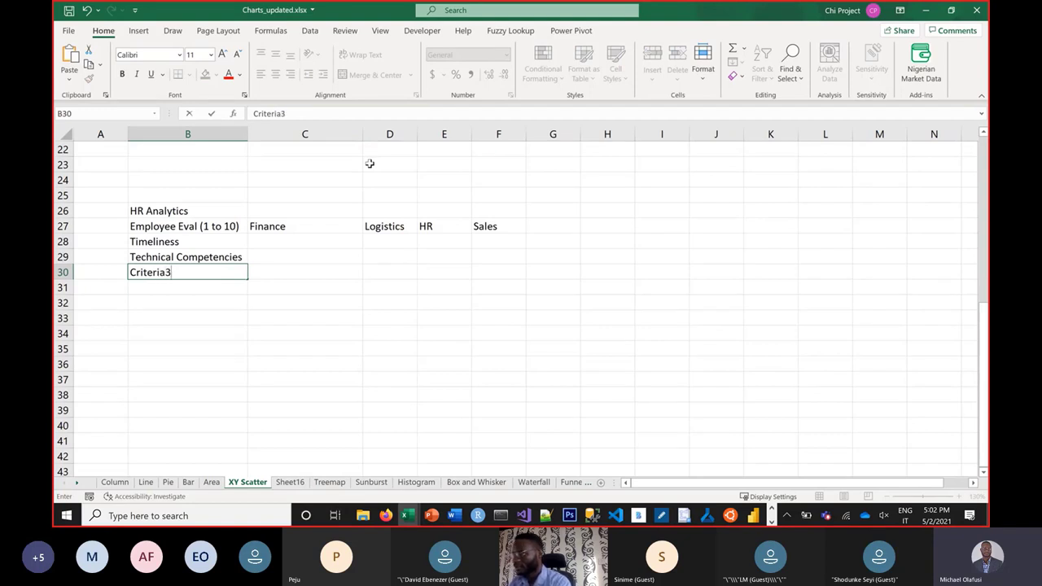
key(Return)
Step: Auto-fill Criteria4 and Criteria5 below Criteria3
click(241, 274)
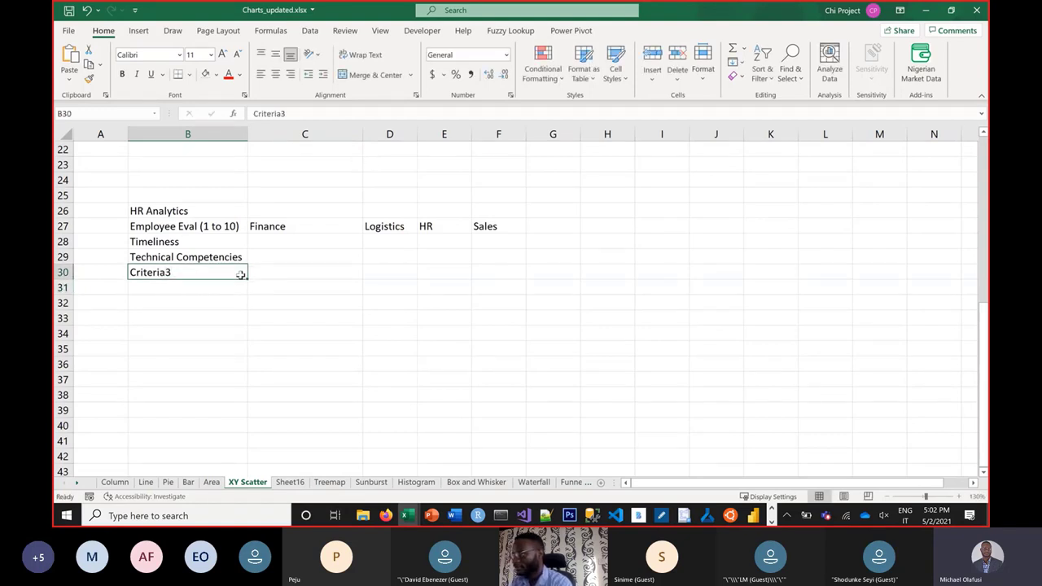
drag(247, 282, 238, 308)
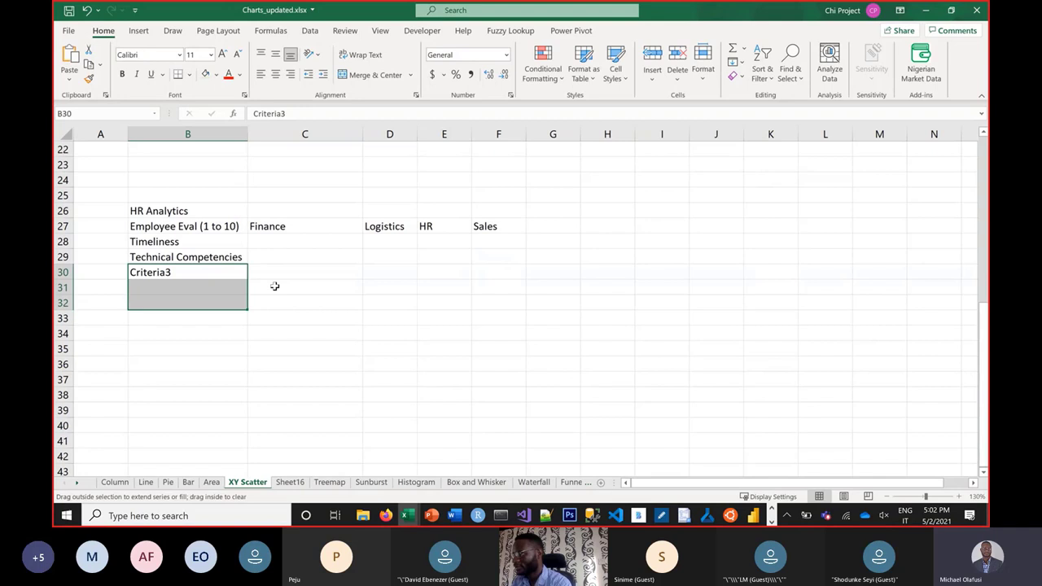
click(347, 318)
Step: Fill the C28:F32 score area with =RANDBETWEEN(2,10)
drag(286, 244, 476, 300)
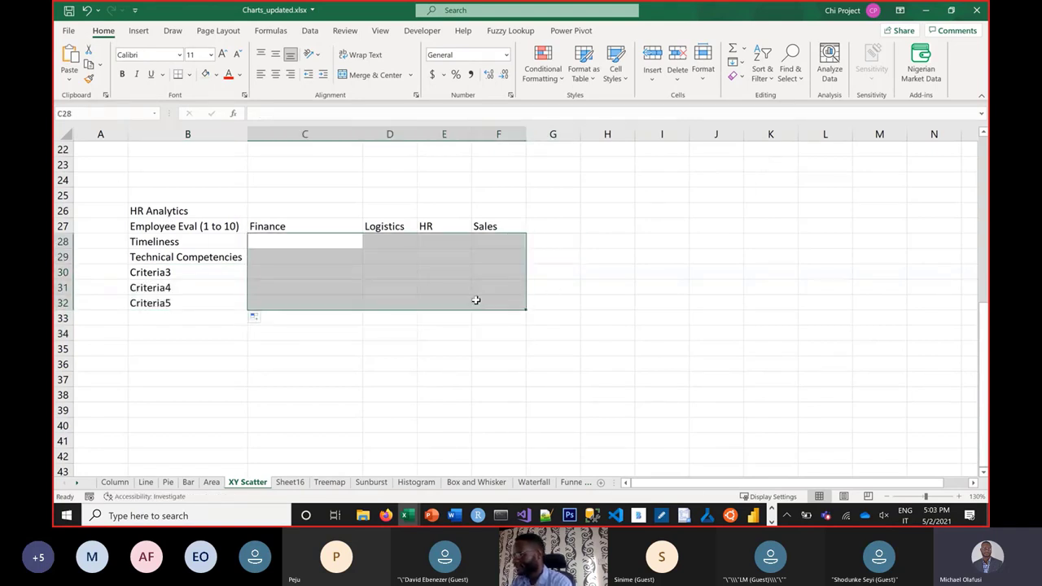
text(=2)
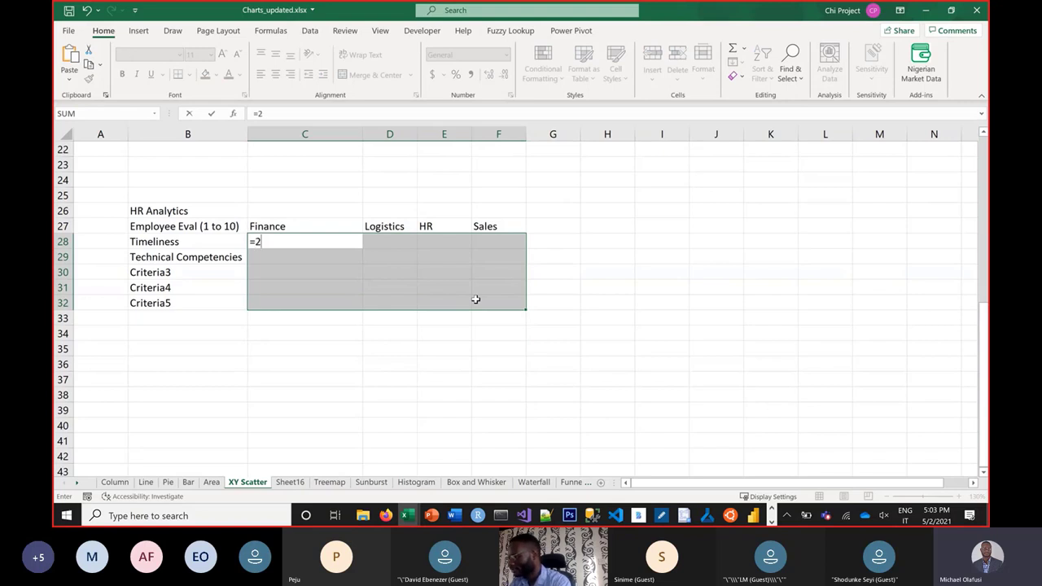
key(BackSpace)
text(randb)
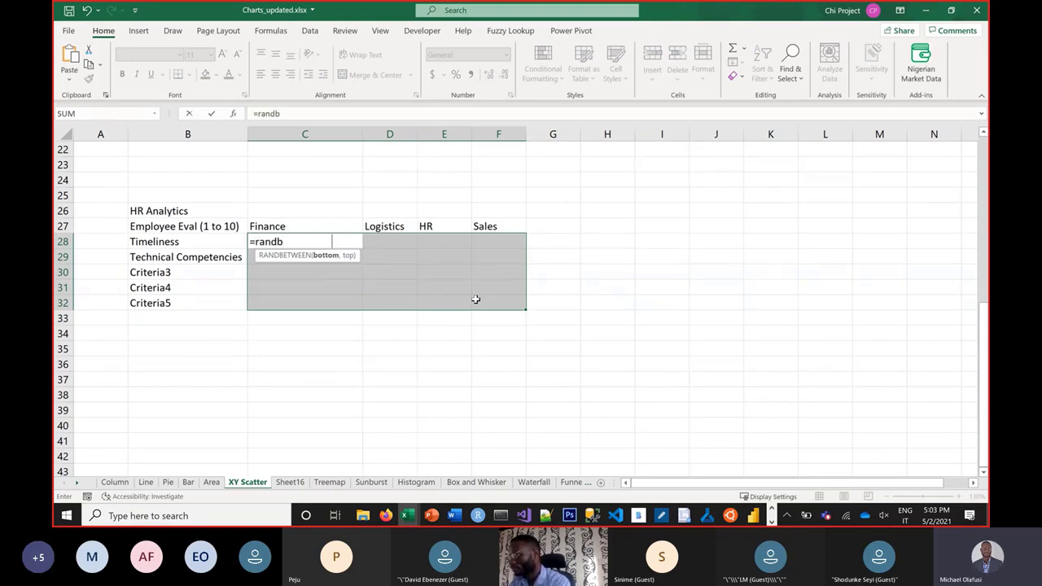
key(Tab)
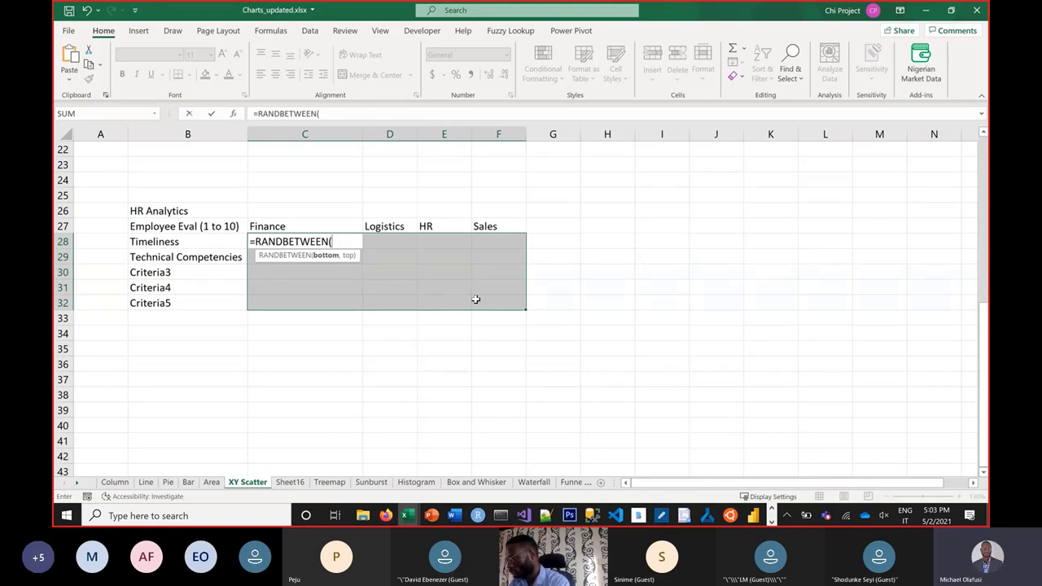
text(2,10))
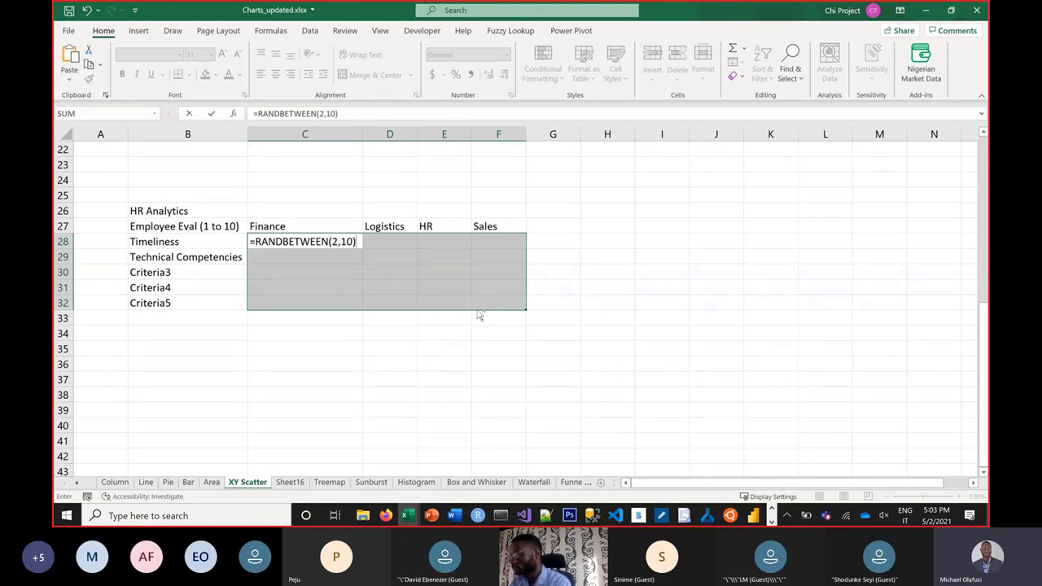
key(ctrl+Return)
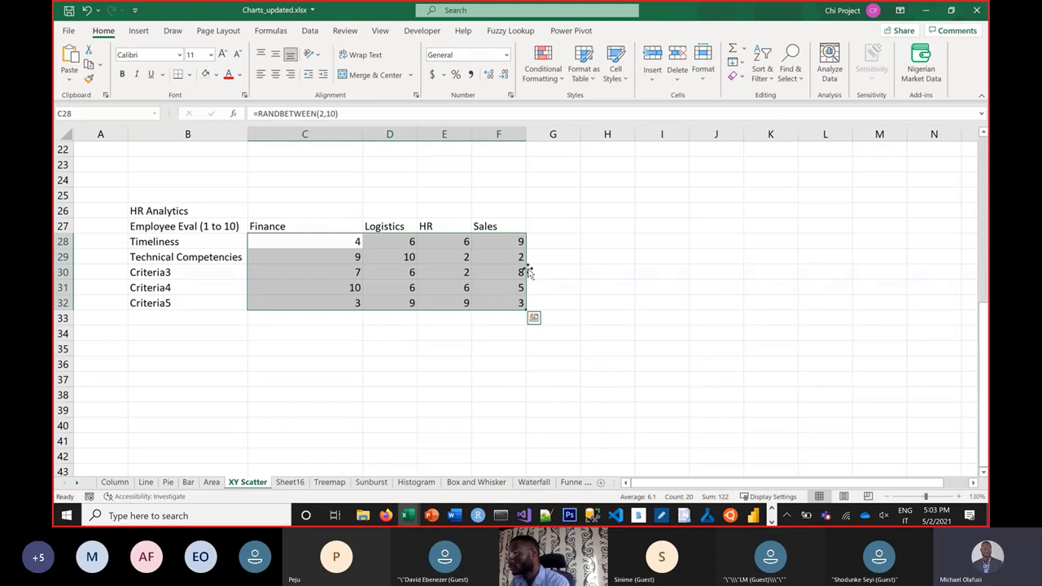
Step: Convert the random scores to fixed values with Copy Here as Values Only, then reselect the table
mouse_move(526, 271)
mouse_down()
mouse_move(582, 272)
mouse_move(510, 269)
mouse_up()
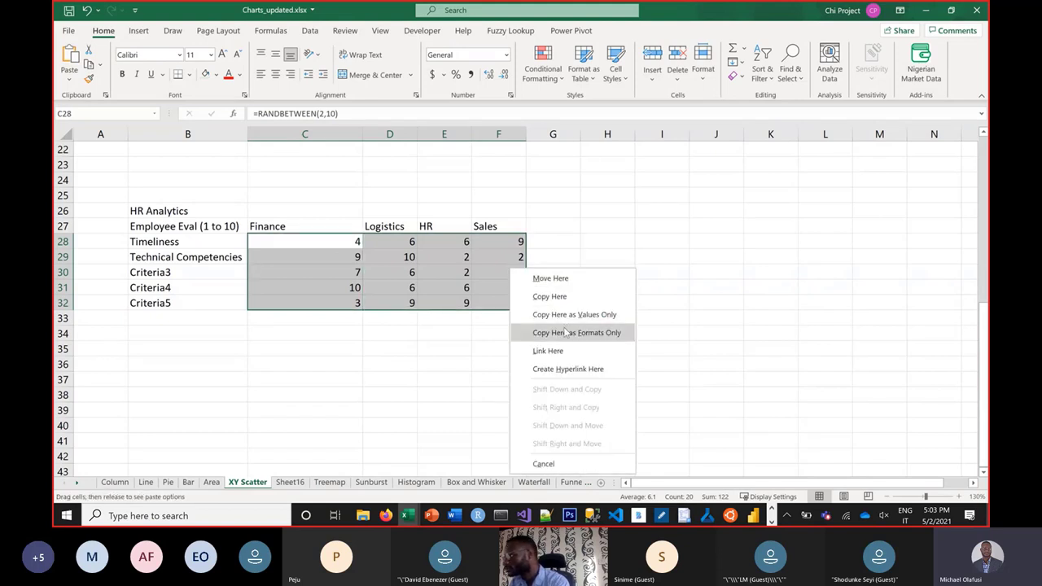
click(574, 314)
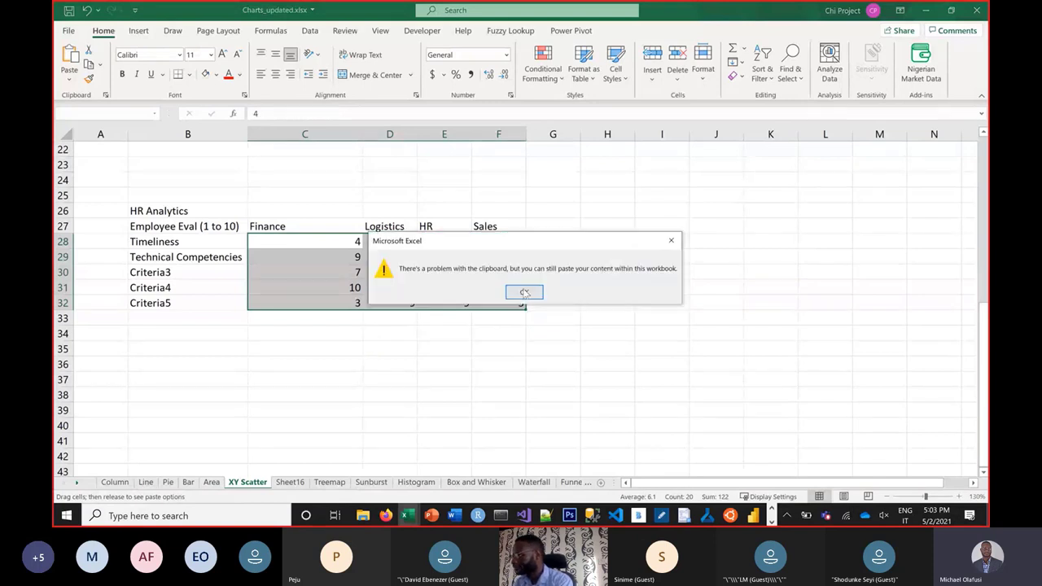
click(524, 292)
click(498, 288)
click(389, 380)
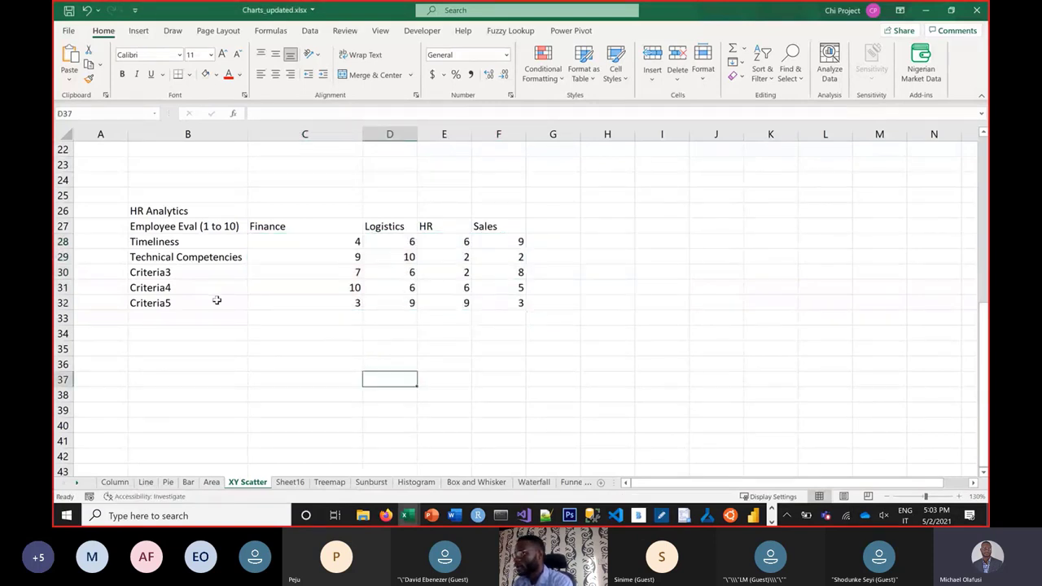
drag(179, 227, 499, 303)
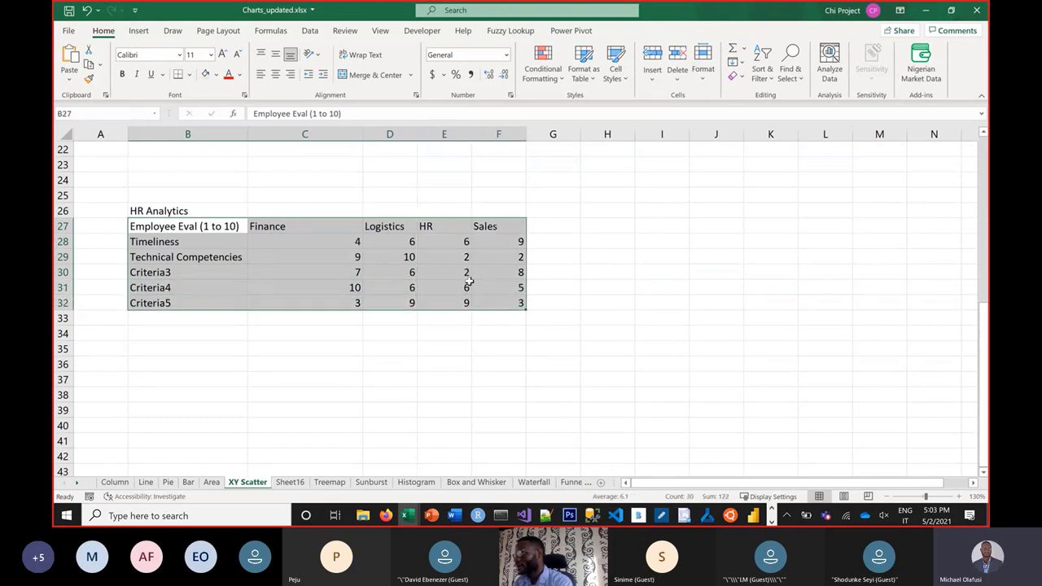
Step: Apply All Borders to the HR Analytics table, then reselect B27:F32
click(189, 75)
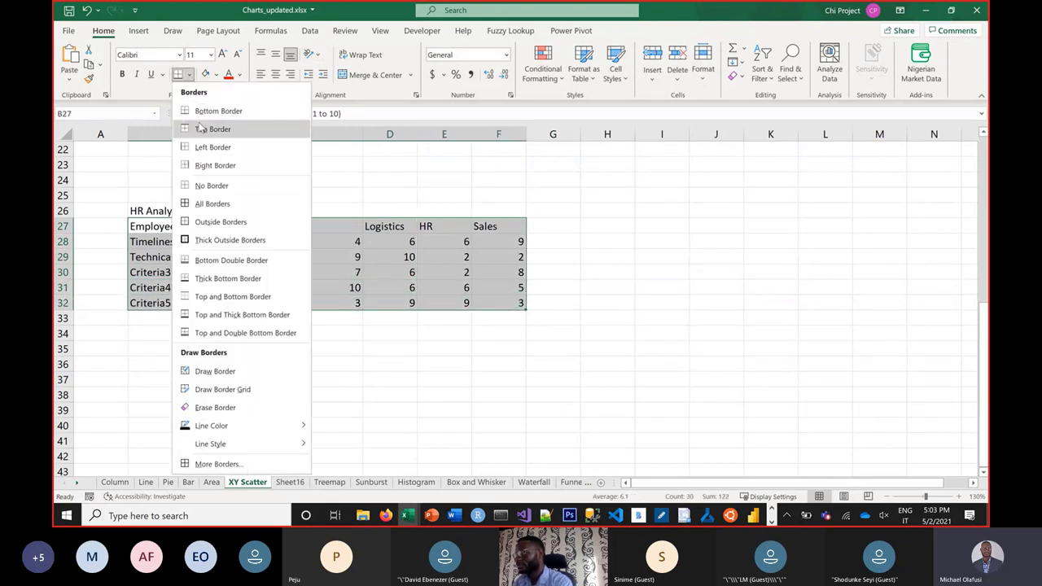
click(213, 204)
click(376, 381)
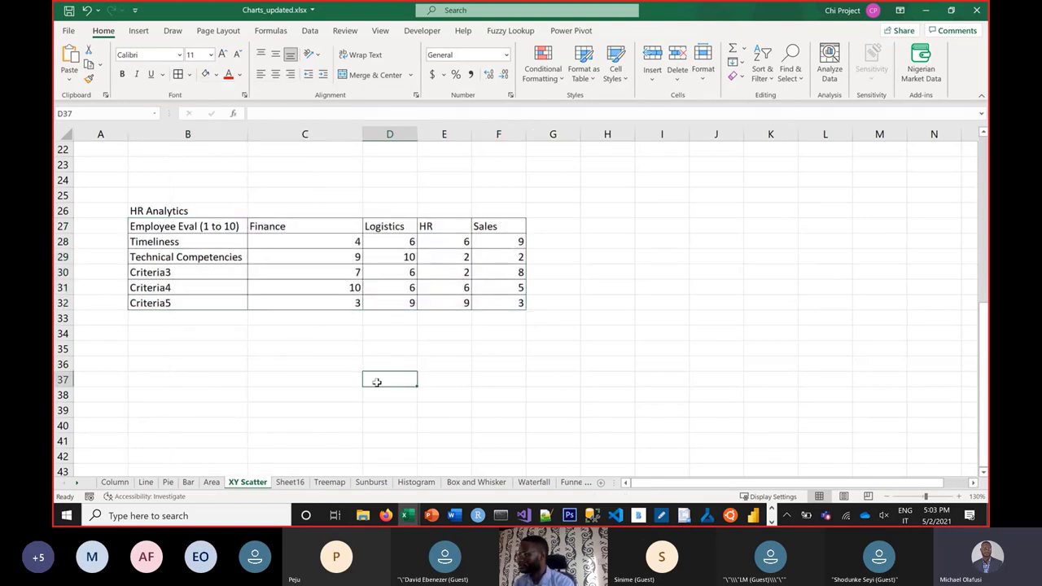
click(317, 223)
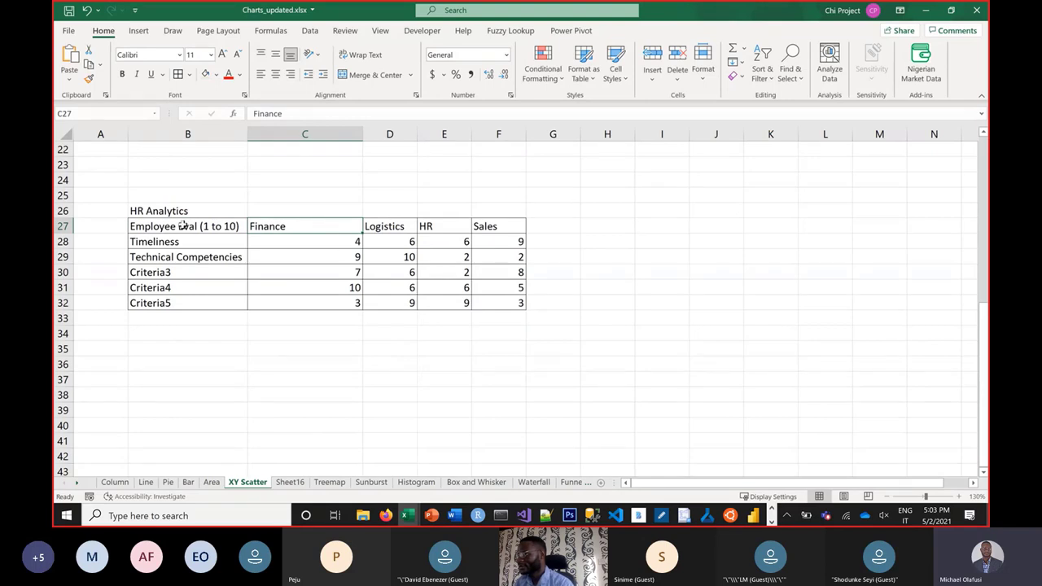
drag(183, 226, 526, 301)
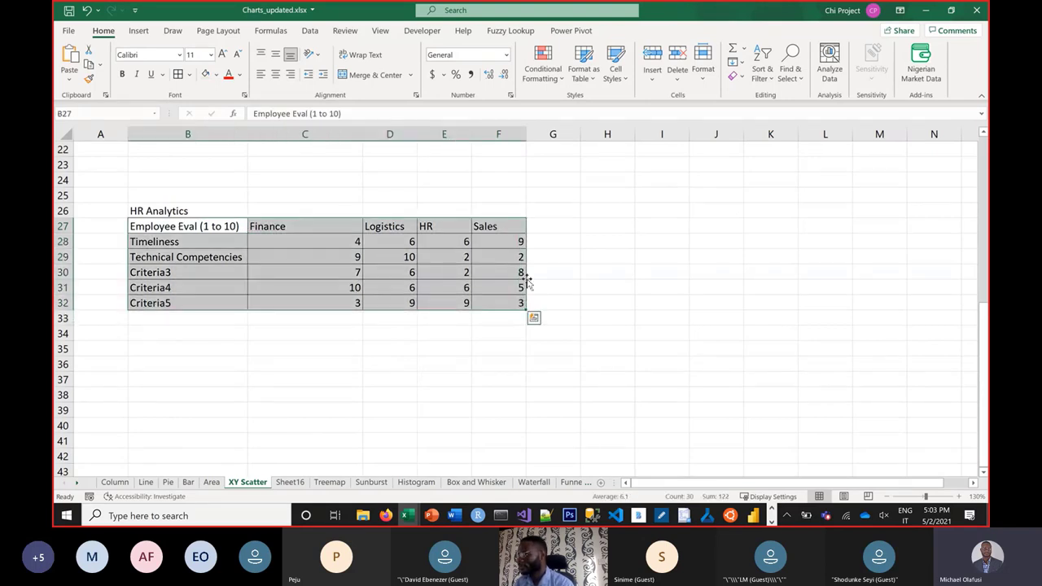
click(139, 31)
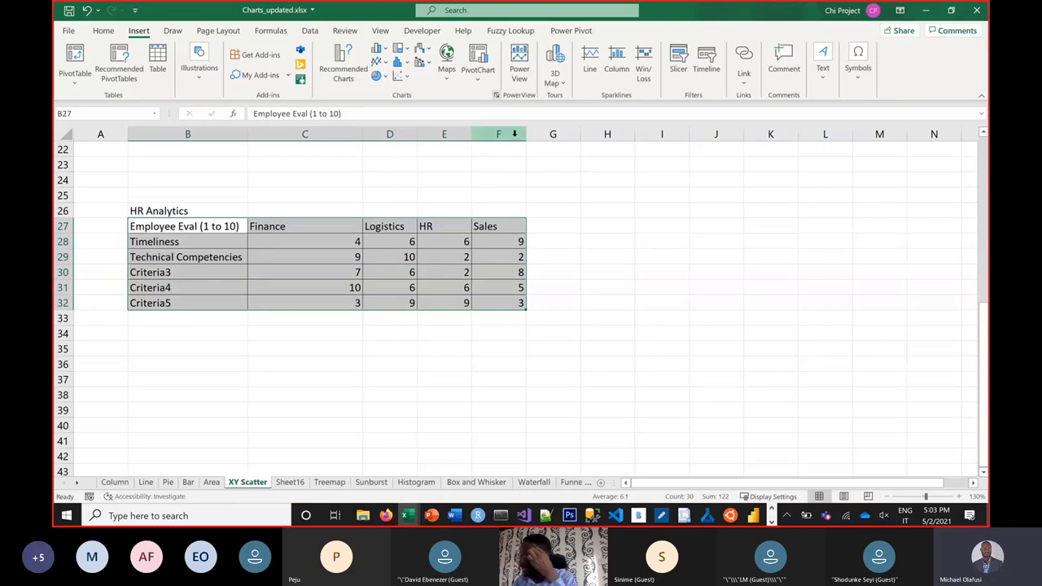
Step: Preview the HR Analytics table as a Radar with Markers chart from All Charts
click(496, 95)
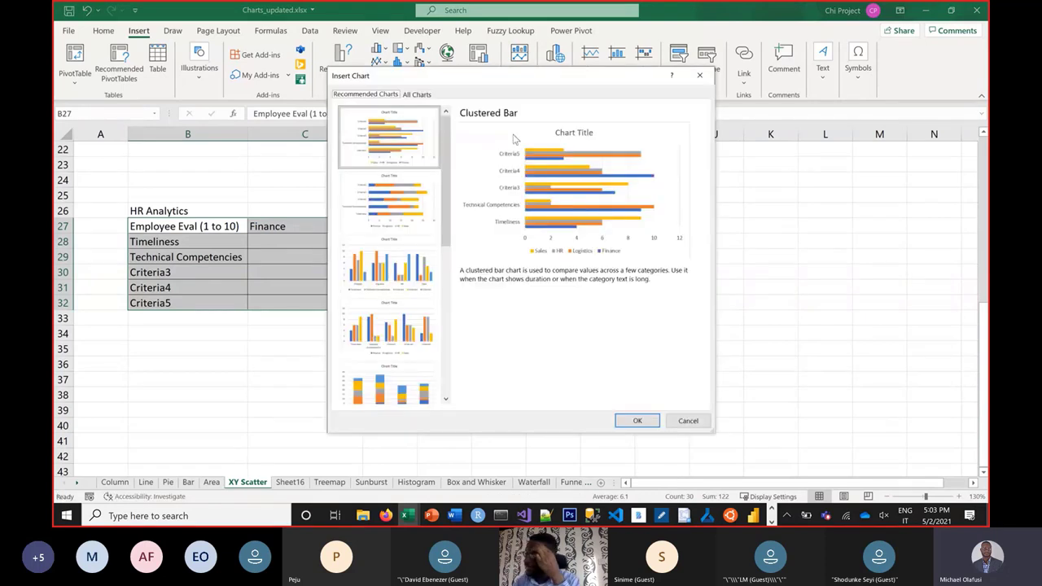
click(414, 94)
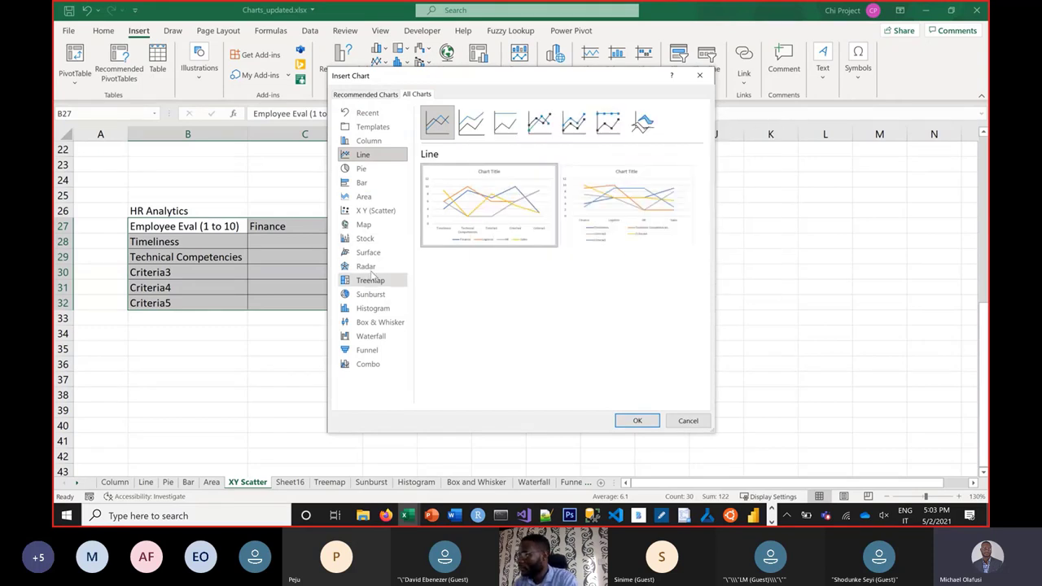
click(366, 267)
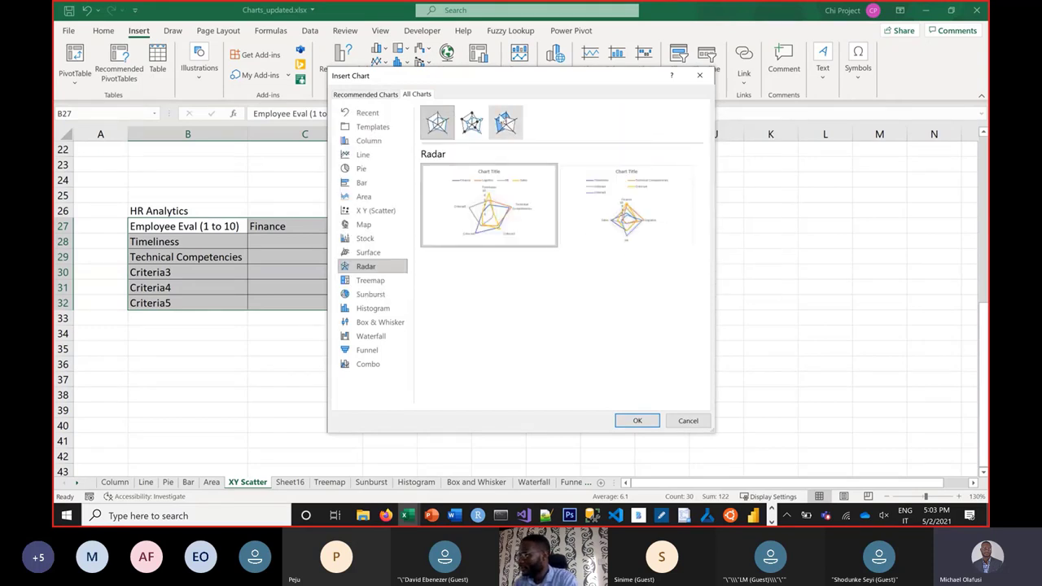
click(471, 122)
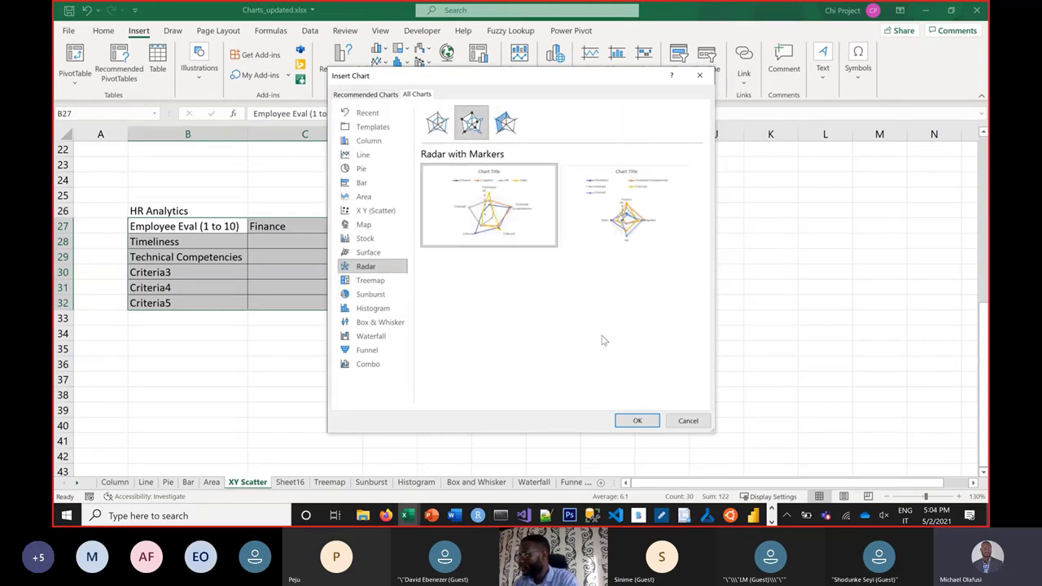
Step: Place the Radar with Markers chart of department scores and inspect its data points
click(630, 420)
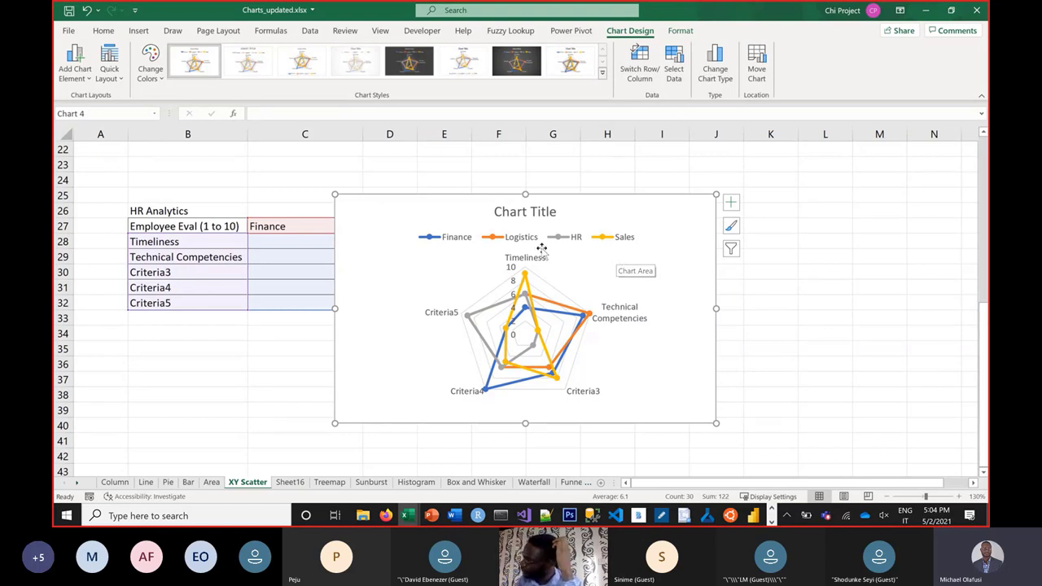
mouse_move(527, 279)
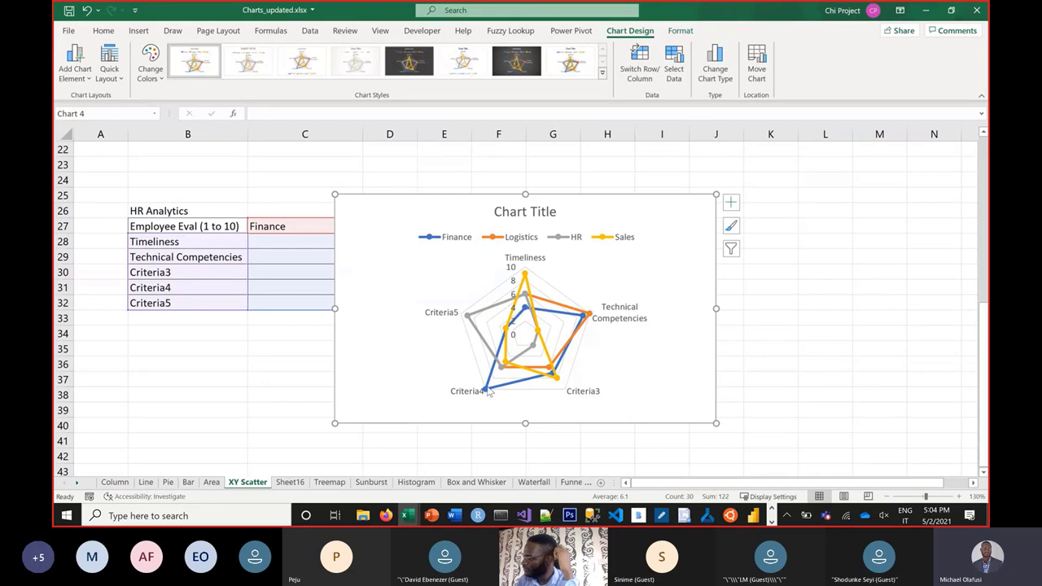
mouse_move(489, 394)
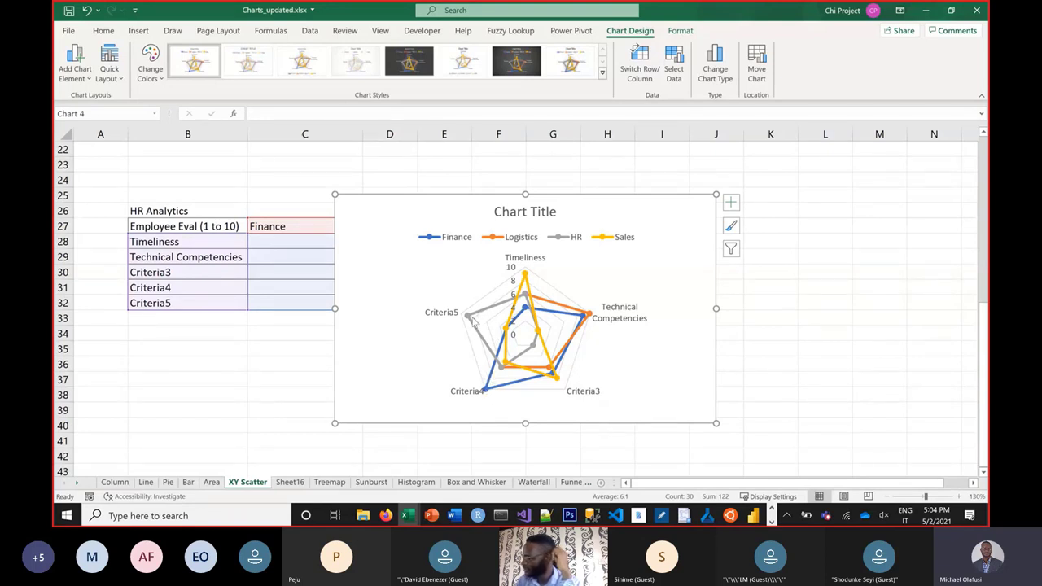
mouse_move(469, 322)
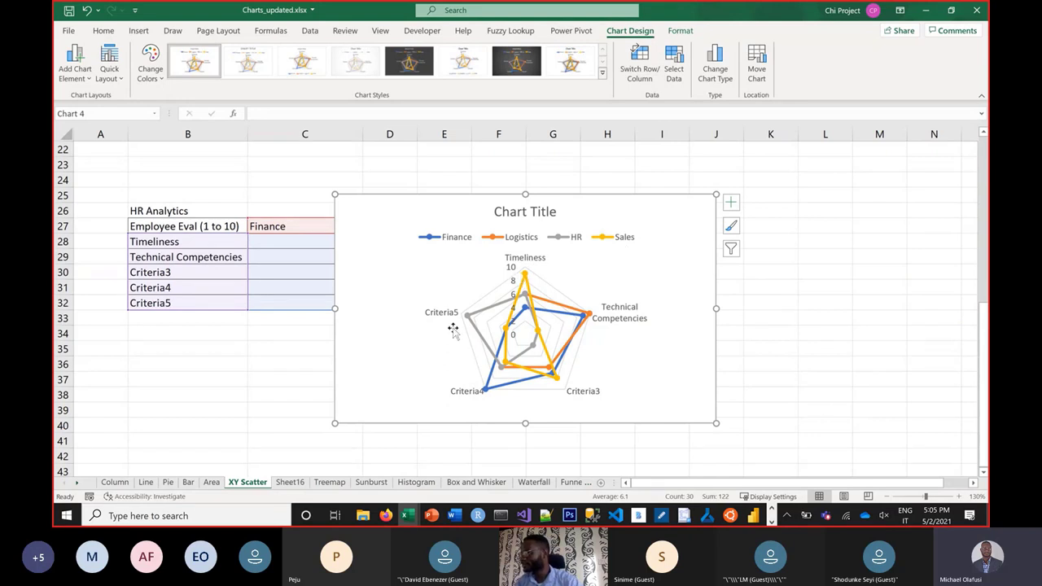
Step: Drag the radar chart right so it no longer covers the HR Analytics table
mouse_move(526, 273)
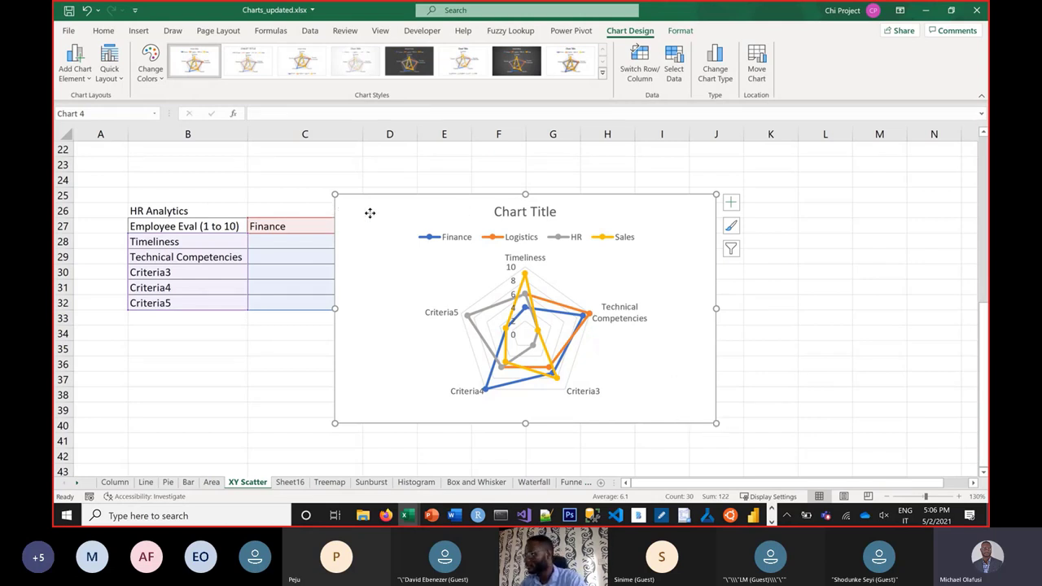
drag(371, 213, 617, 190)
Step: Deselect the radar chart and expand the Treemap section of the Office chart types page
click(347, 184)
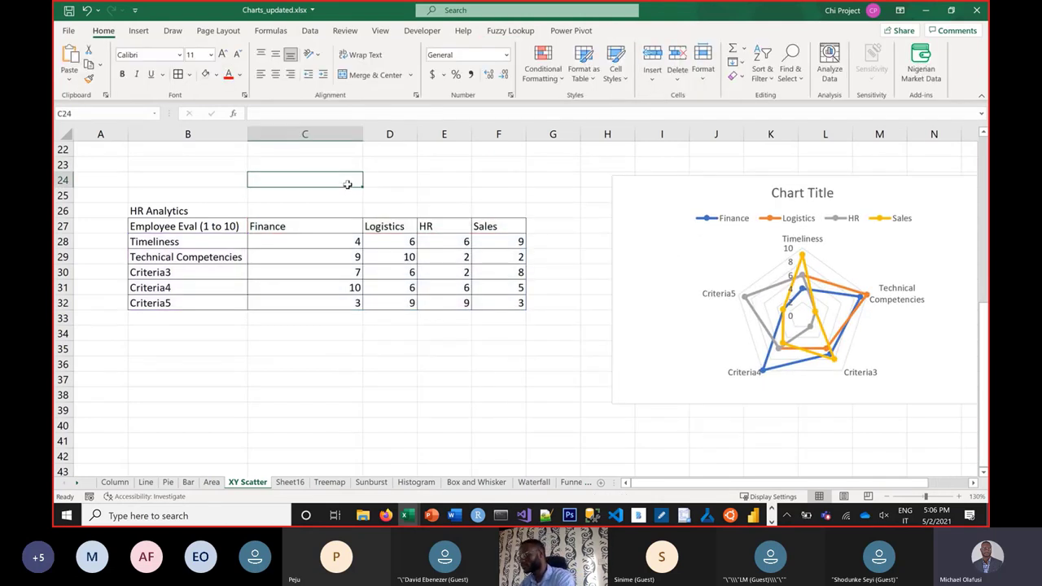
key(alt+Tab)
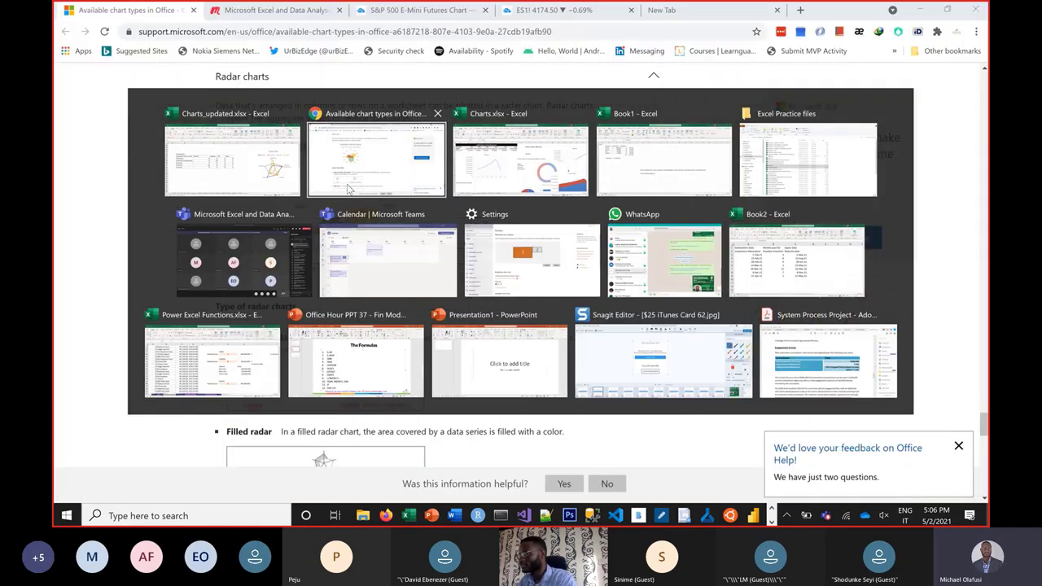
scroll(184, 318, down, 5)
scroll(184, 318, down, 3)
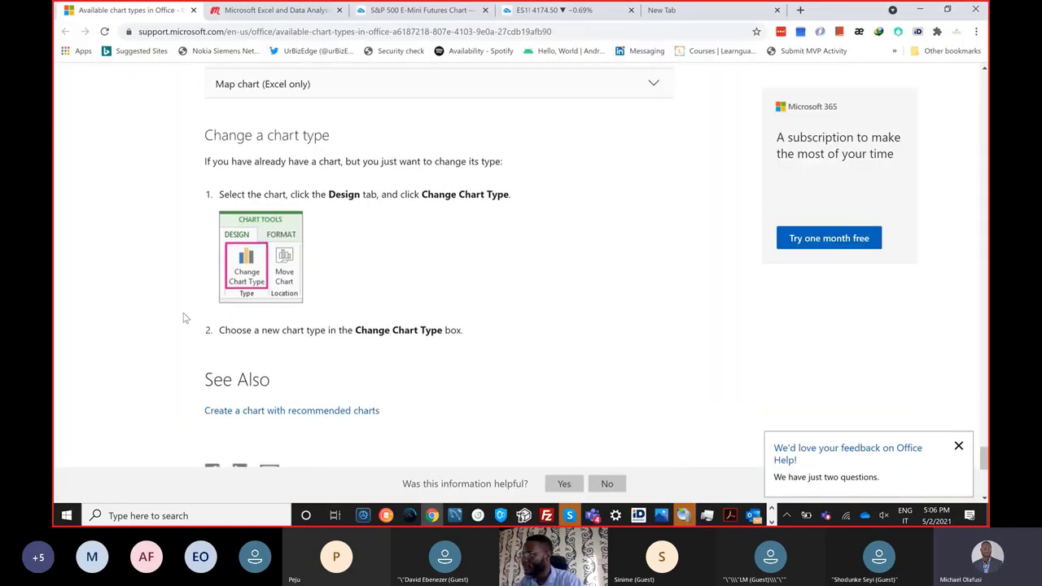
scroll(186, 317, up, 3)
click(310, 109)
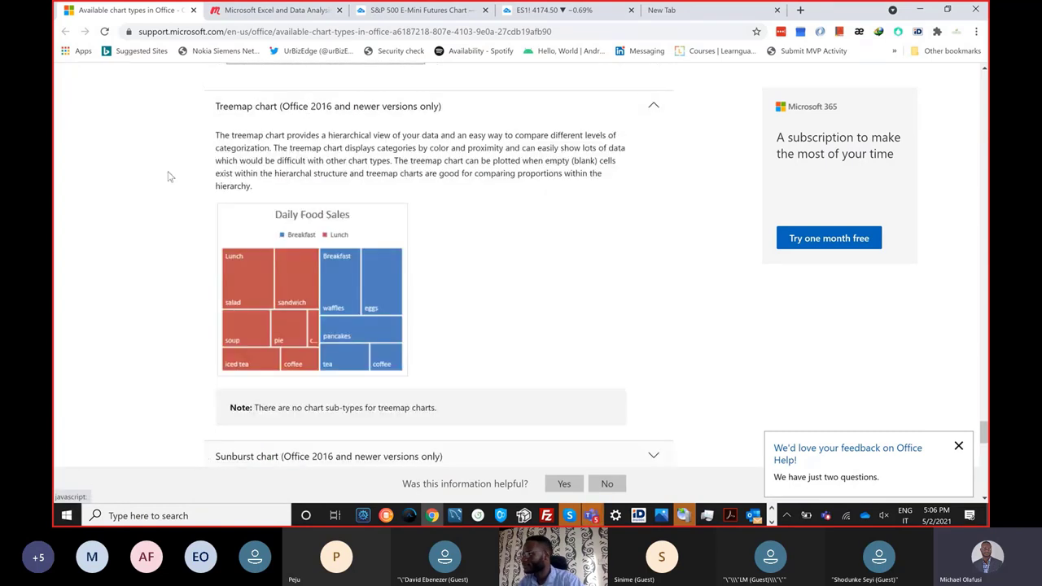
Step: Read the Treemap description and switch back to the Charts.xlsx workbook
scroll(329, 245, down, 1)
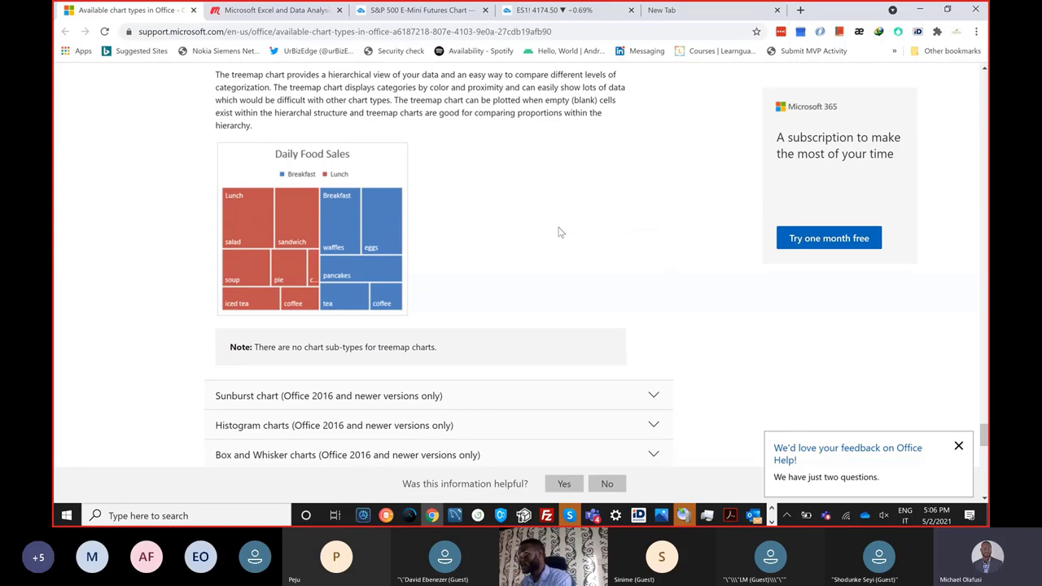
key(alt+Tab)
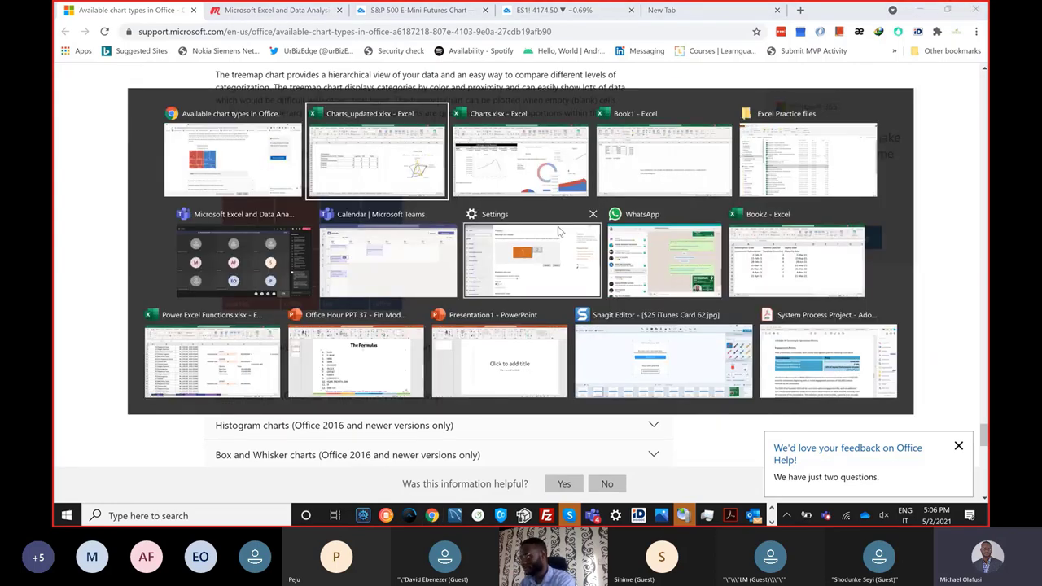
key(alt+Tab)
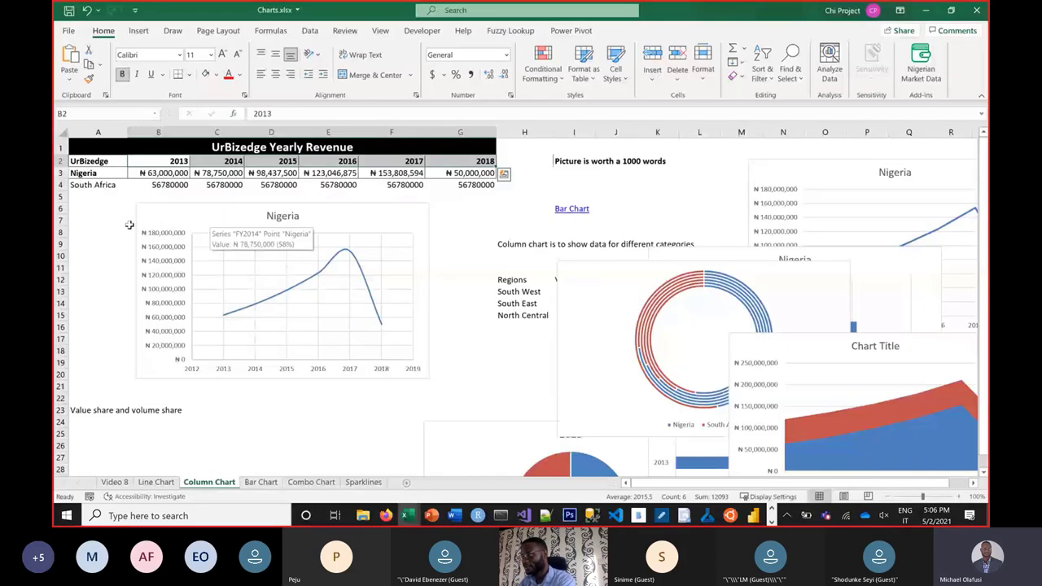
Step: Move the Nigeria line chart and other overlapping charts clear of the Regions table
drag(138, 213, 471, 317)
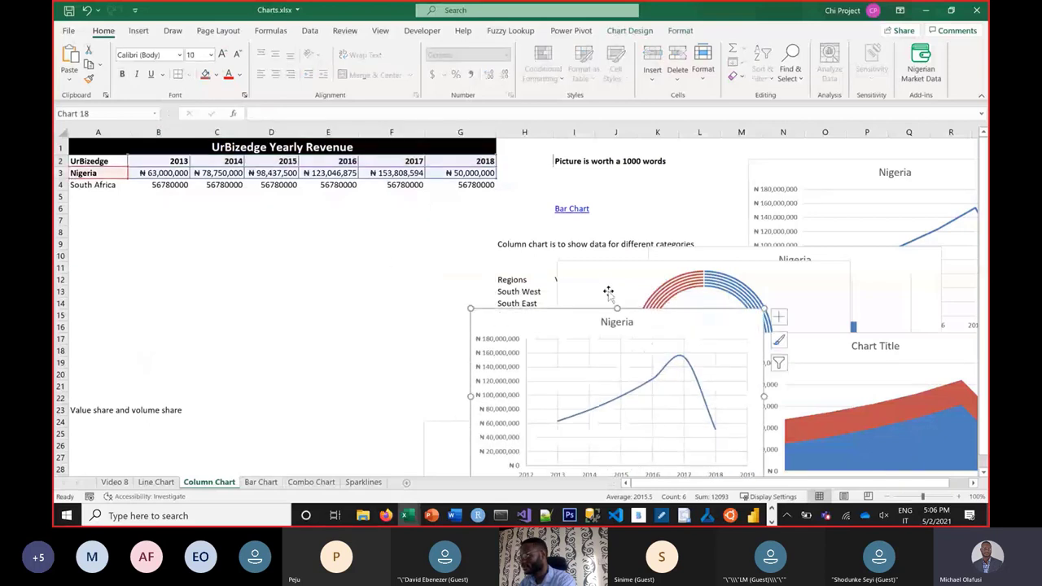
click(861, 291)
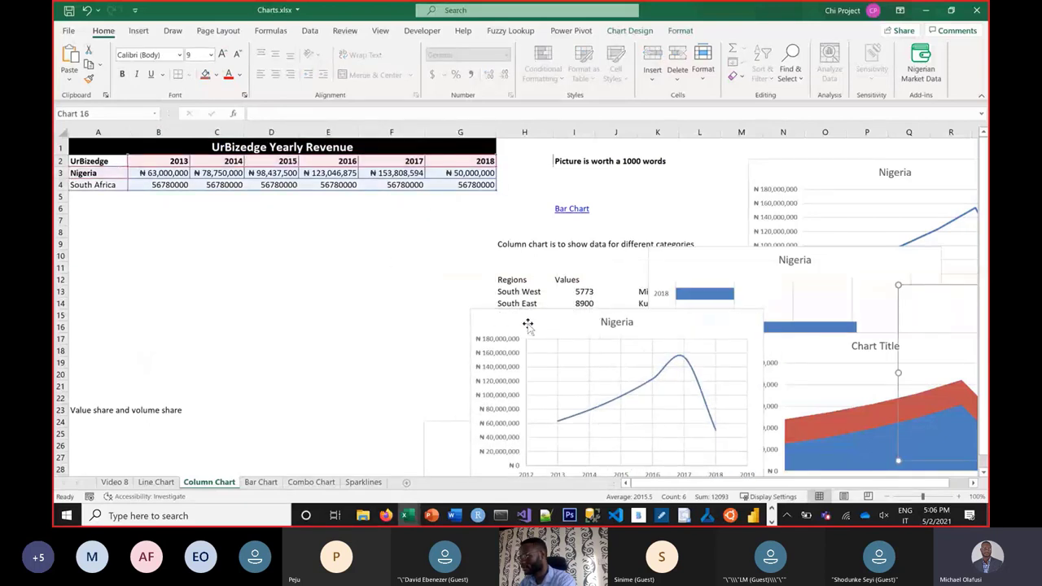
drag(530, 325, 952, 313)
drag(682, 280, 951, 275)
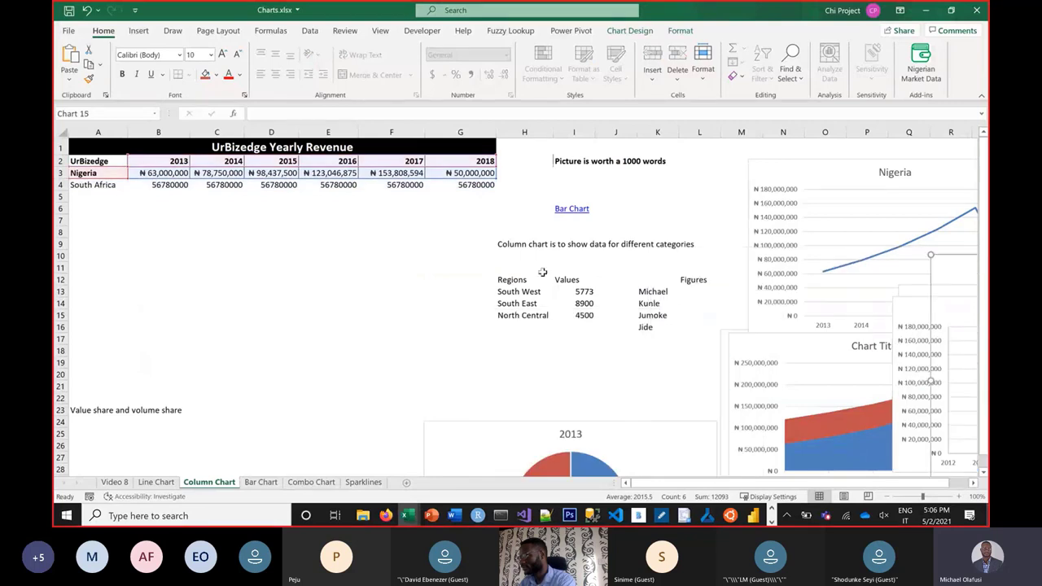
Step: Insert a clustered column chart of H12:I15 and place it left beneath the revenue table
drag(507, 271, 580, 304)
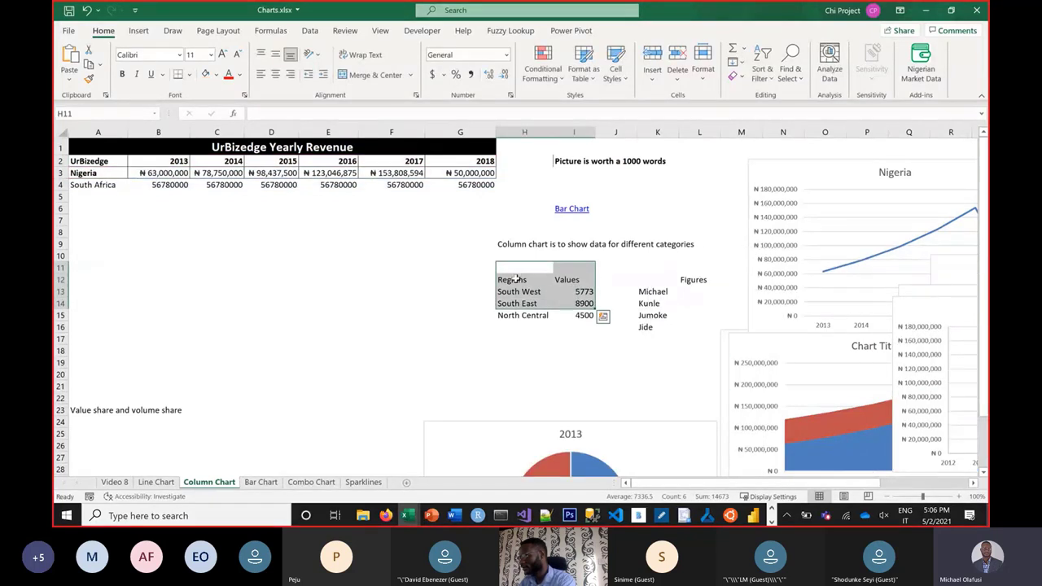
drag(516, 279, 582, 315)
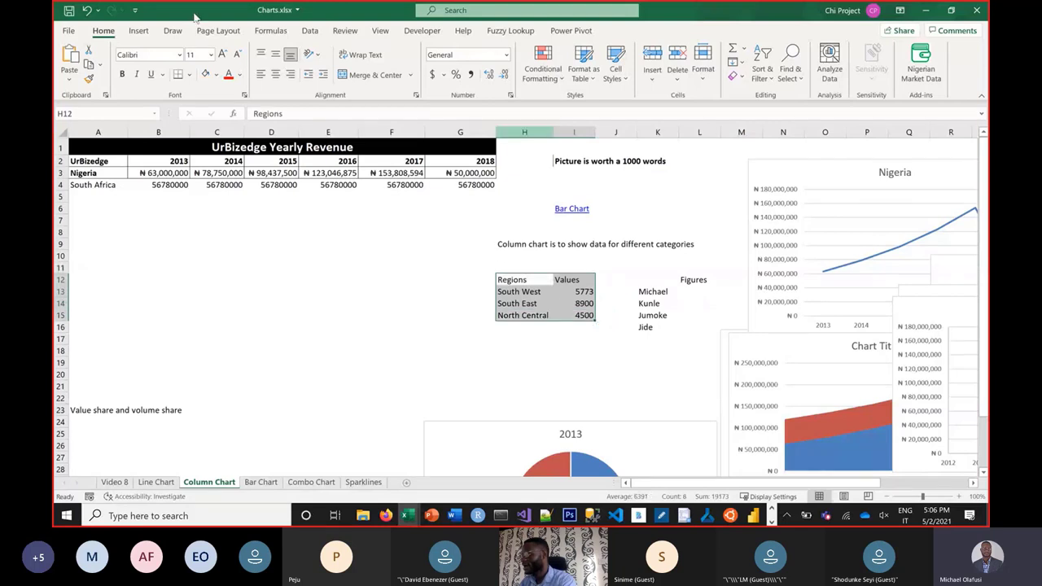
click(147, 31)
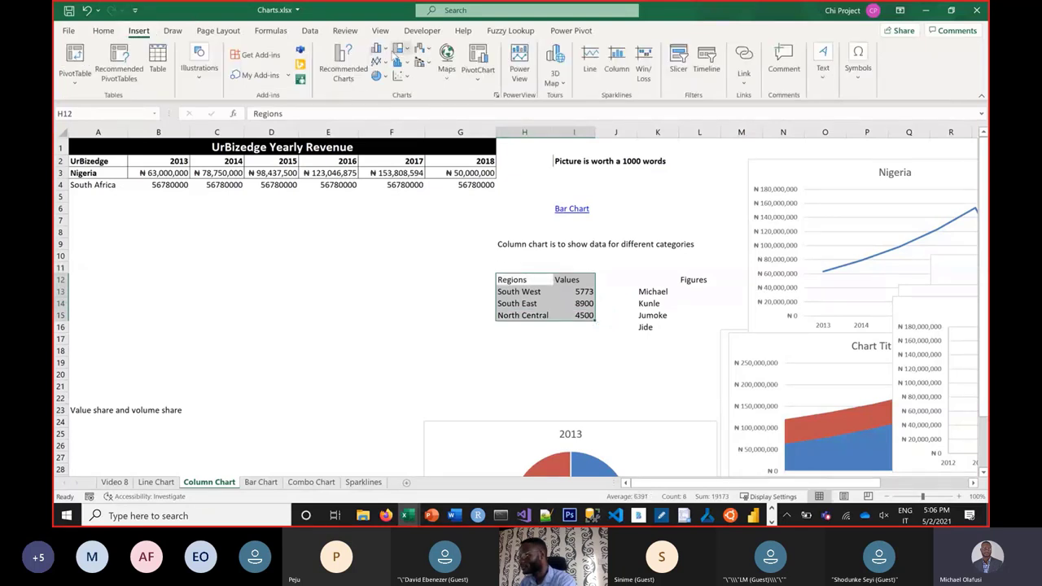
click(378, 49)
click(385, 92)
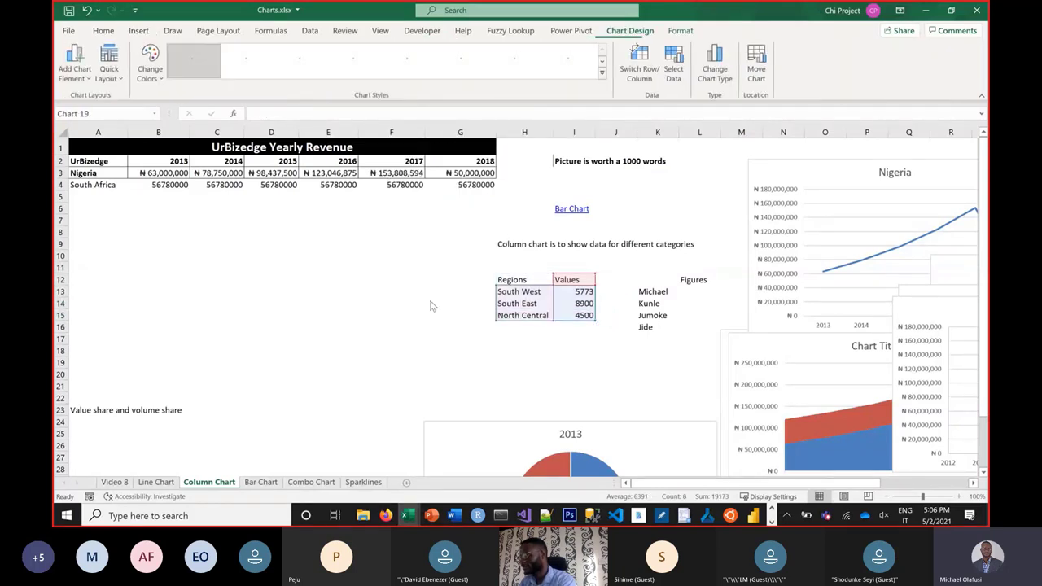
drag(431, 306, 135, 331)
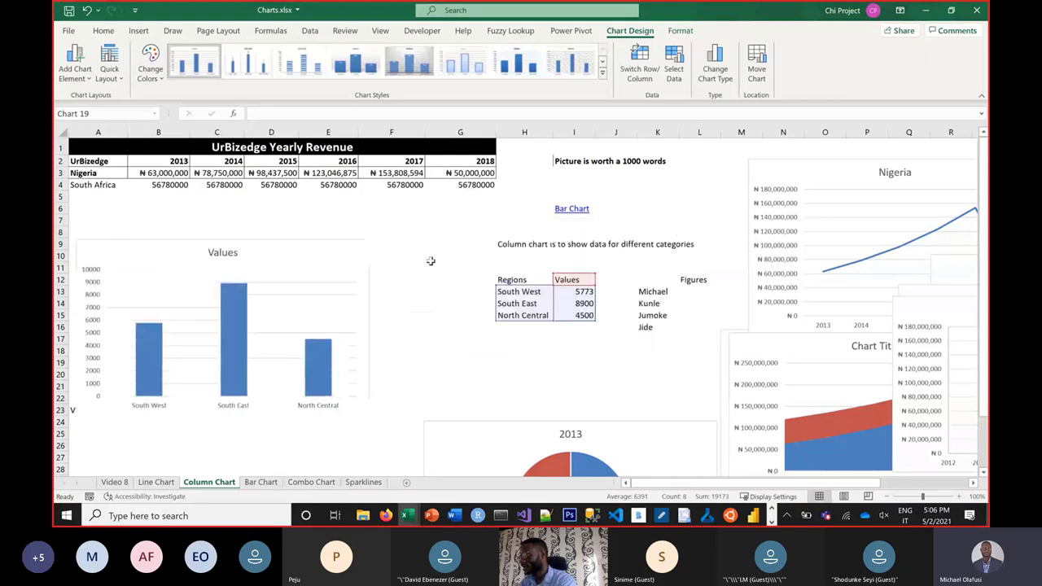
click(474, 265)
drag(513, 280, 584, 316)
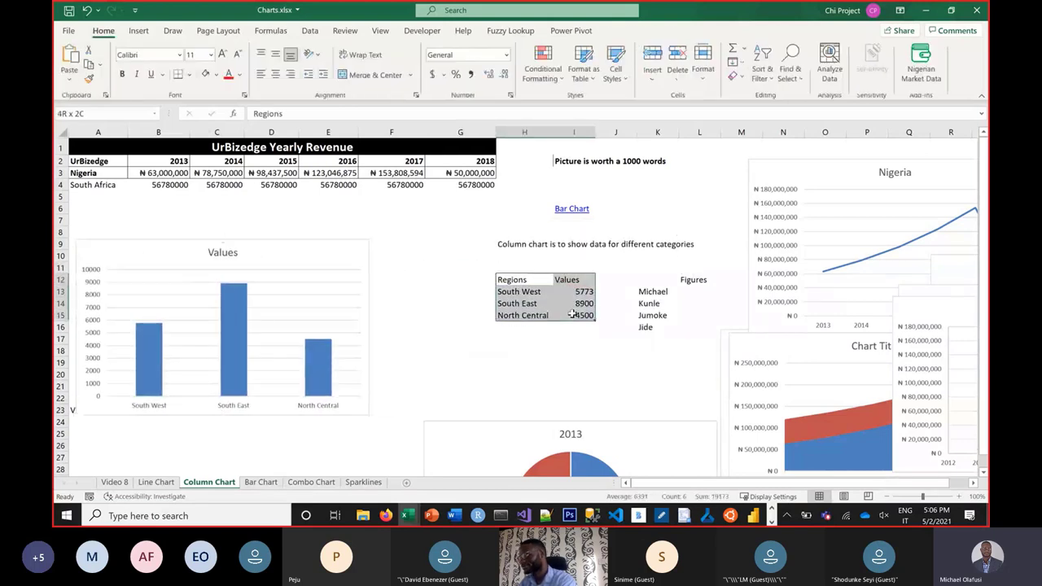
Step: Insert a treemap of the Regions and Values data from the Hierarchy Chart list
click(145, 31)
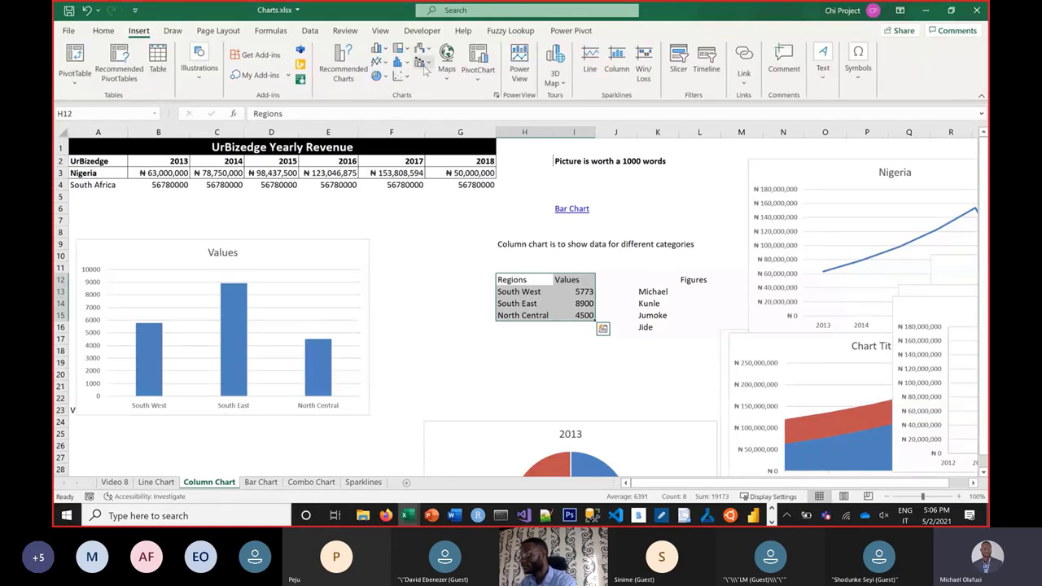
click(422, 65)
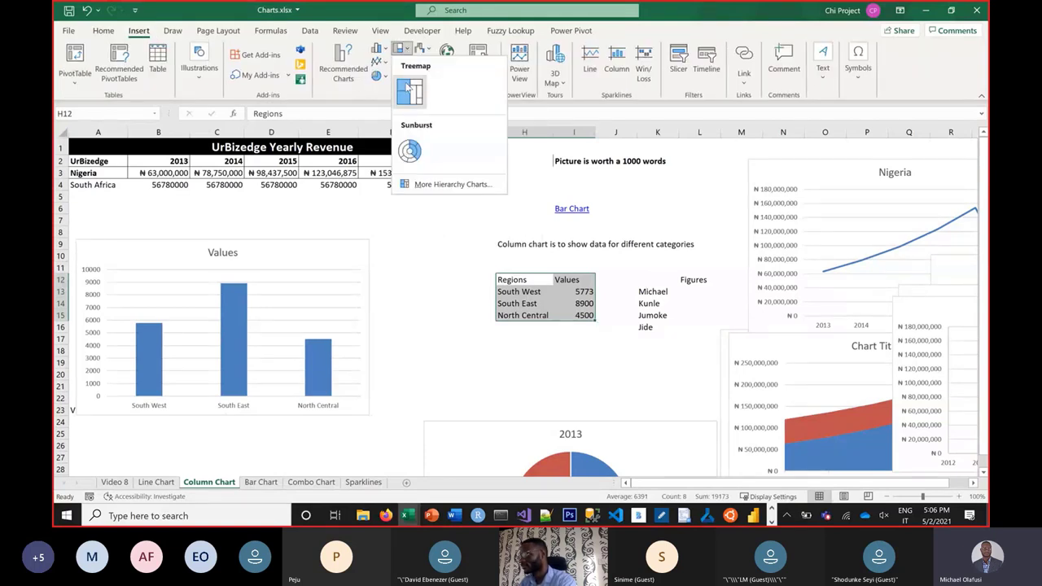
click(407, 79)
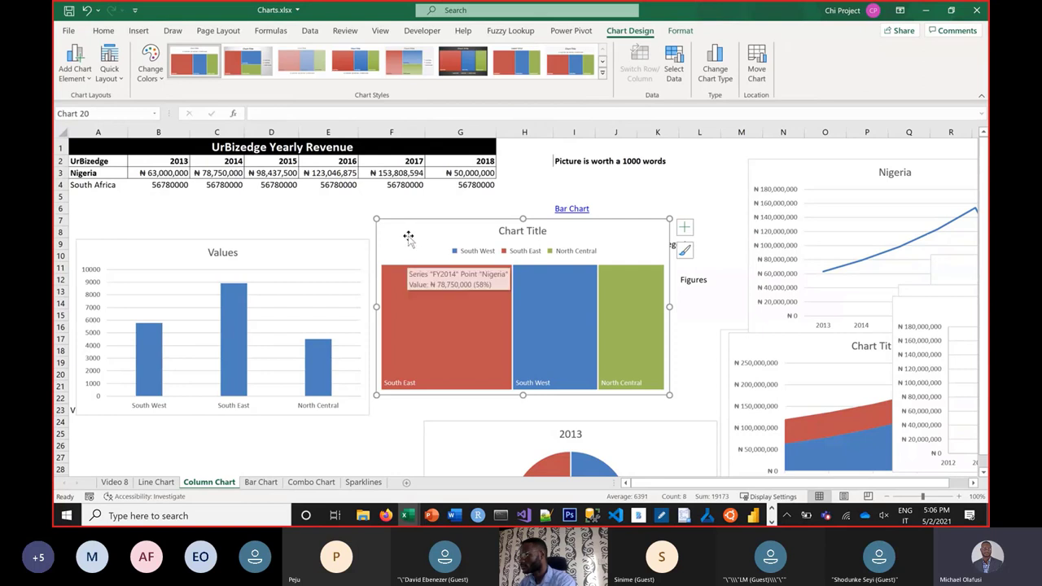
mouse_move(410, 237)
mouse_down()
mouse_move(450, 260)
mouse_move(452, 272)
mouse_up()
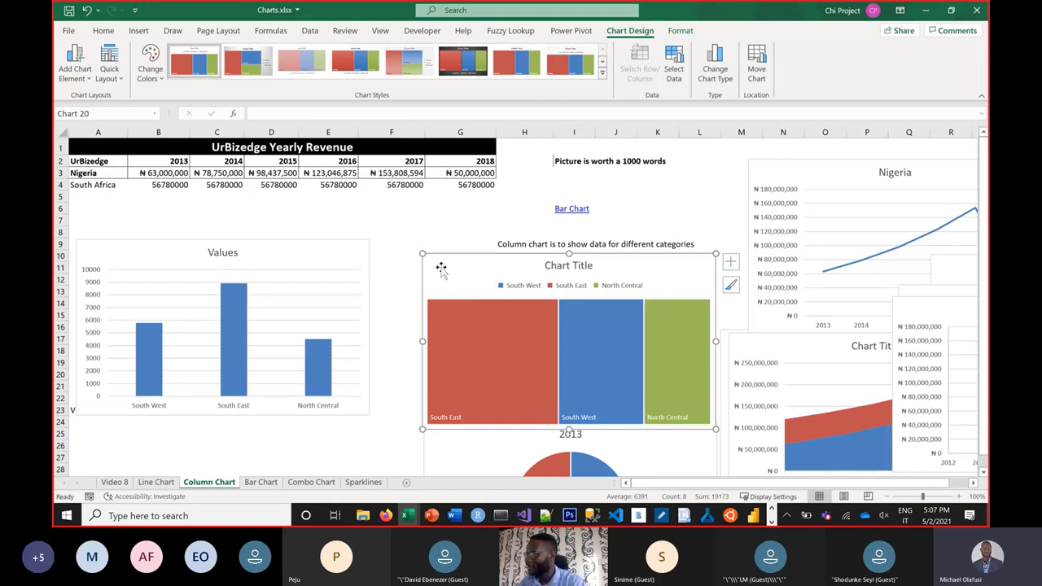
drag(442, 268, 419, 383)
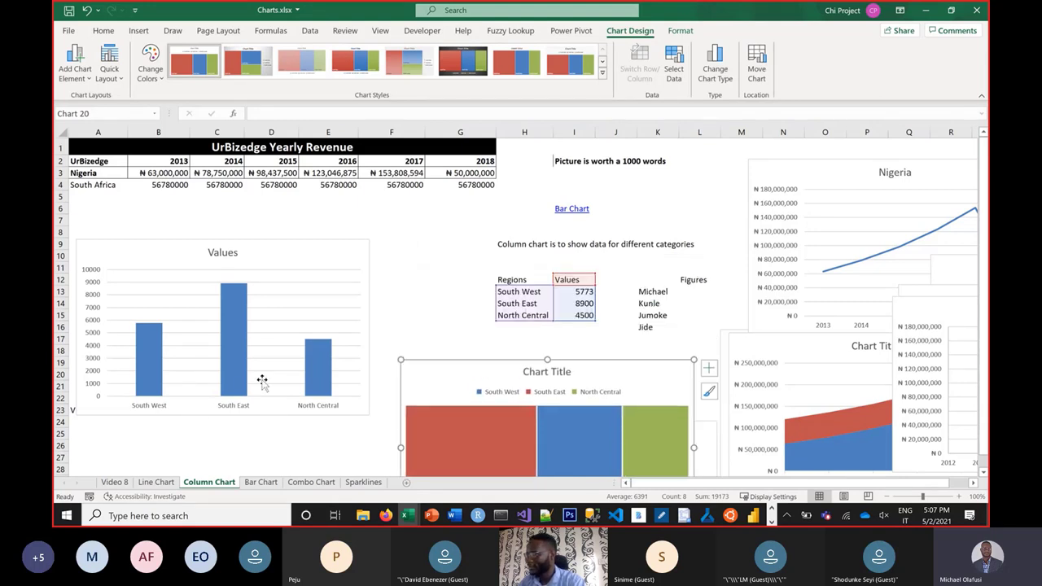
Step: Reposition the treemap beside the Values column chart at rows 10–24
click(525, 290)
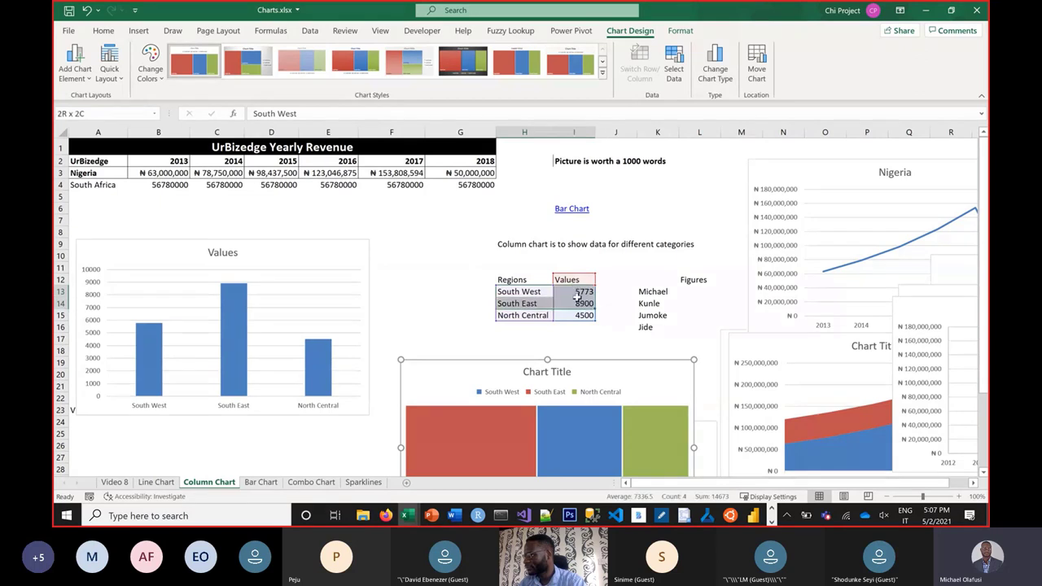
click(238, 412)
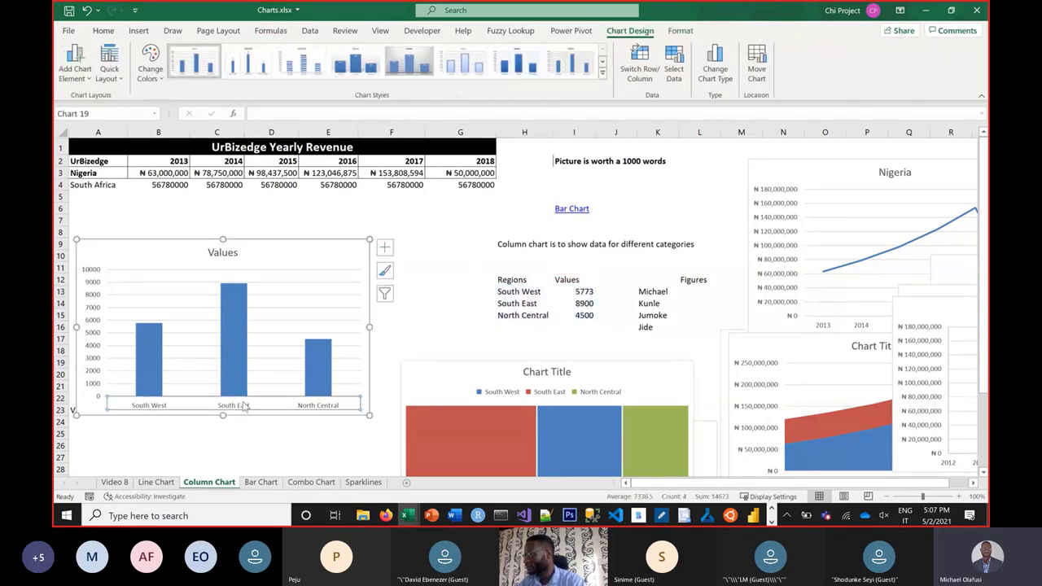
click(434, 370)
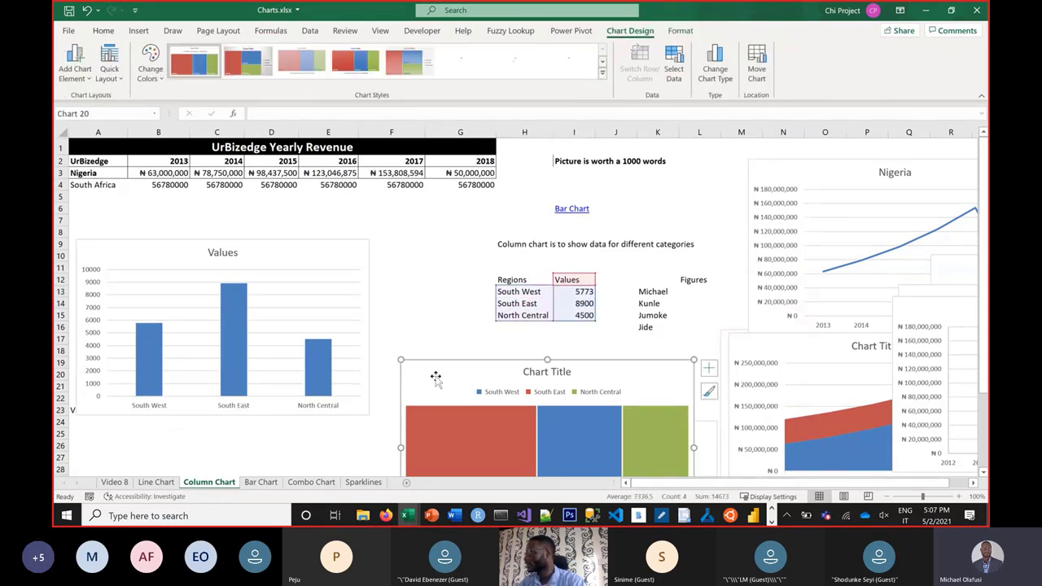
drag(434, 379, 439, 218)
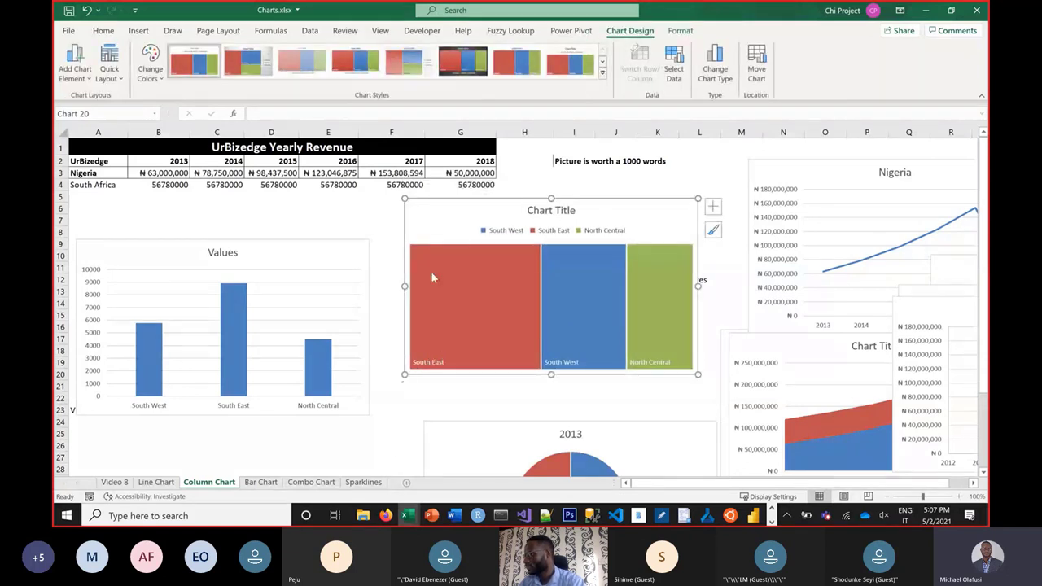
drag(419, 331, 407, 517)
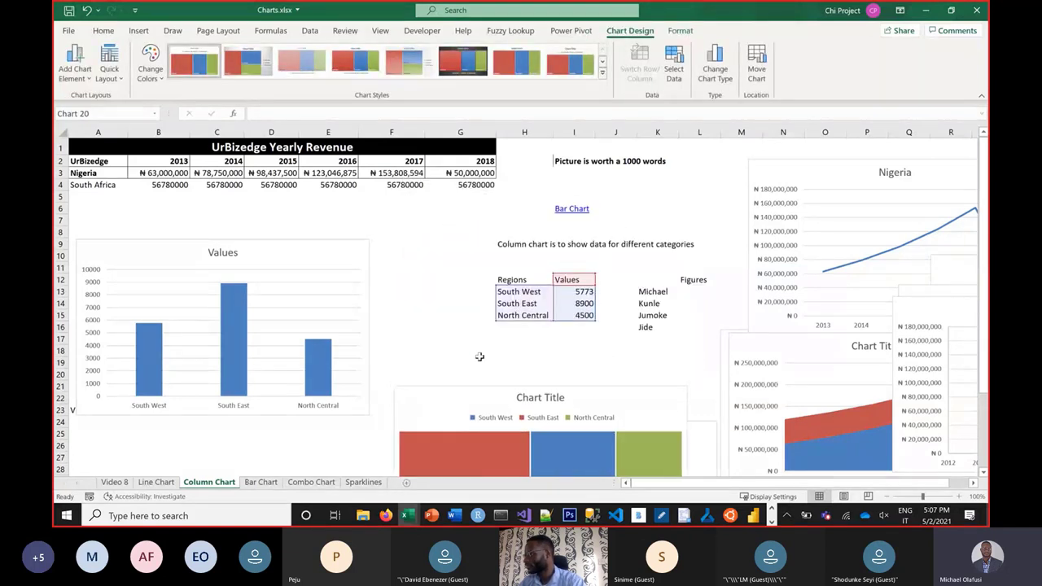
click(508, 292)
drag(439, 406, 404, 257)
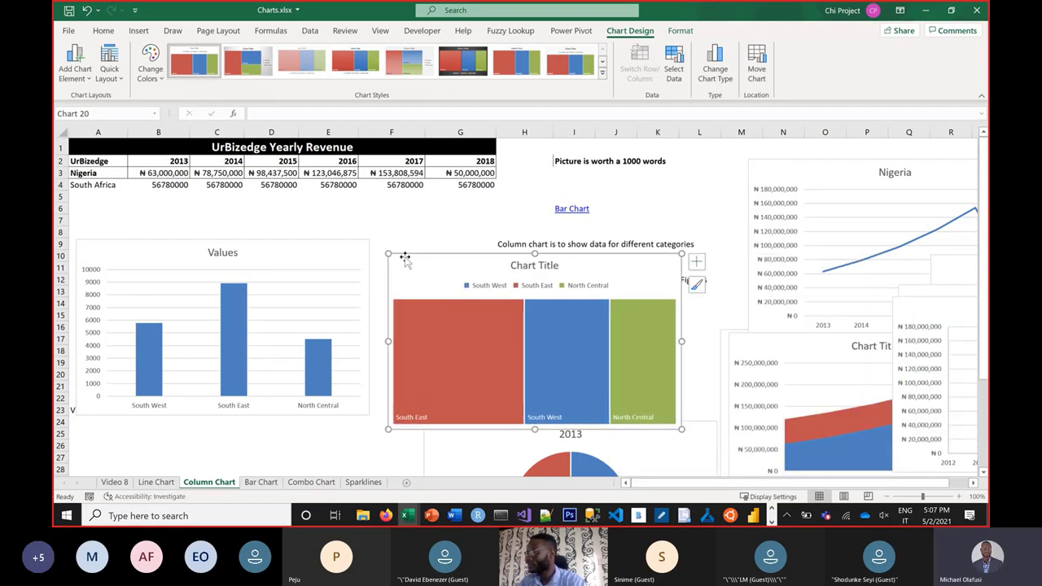
click(301, 259)
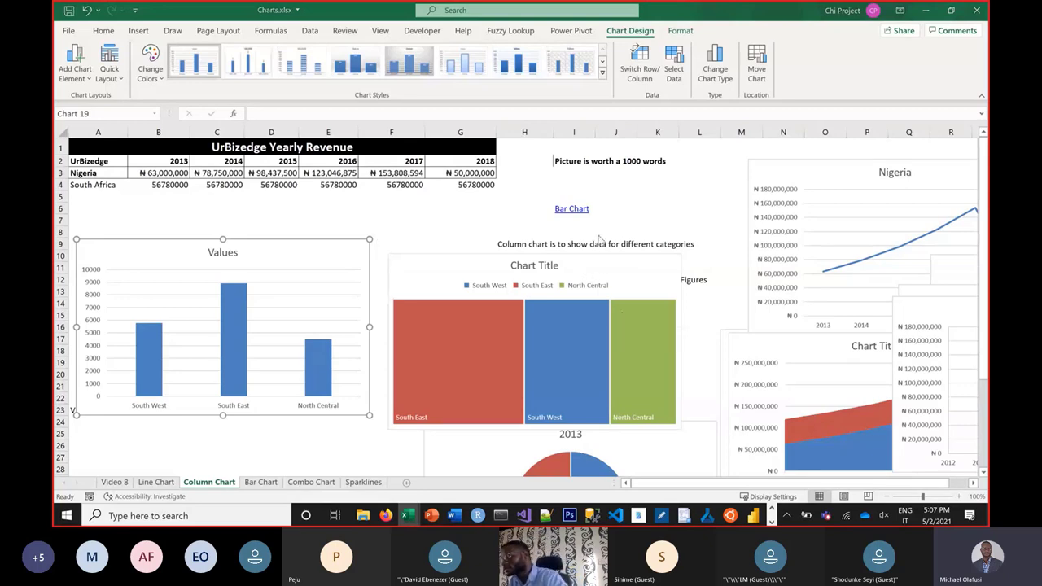
Step: Glance at the chart types web page in Chrome and return to Excel
key(alt+Tab)
scroll(185, 330, down, 2)
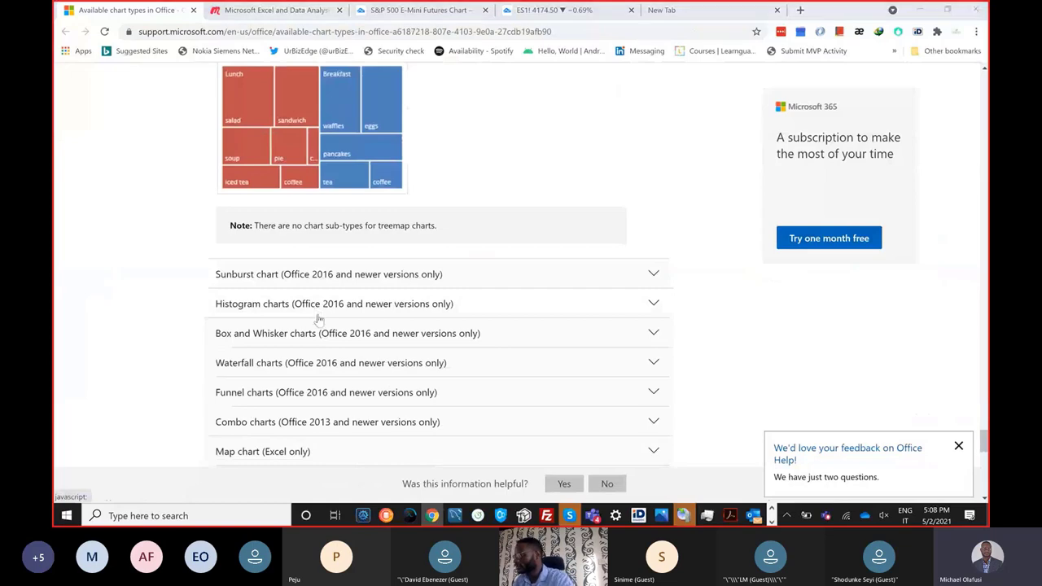
key(alt+Tab)
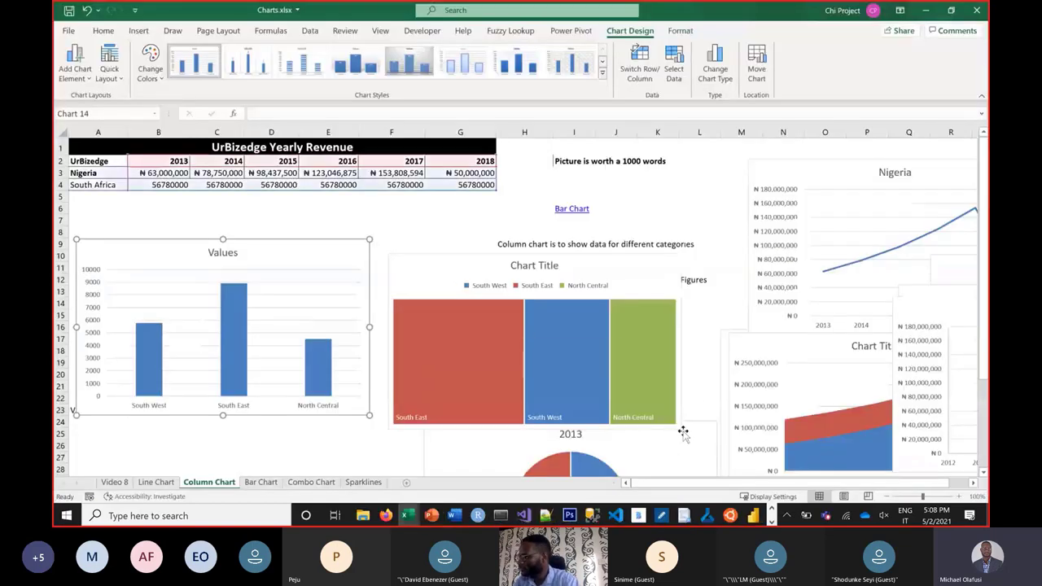
Step: Make the treemap narrower and taller, then resize the Values column chart's width
click(682, 433)
click(680, 423)
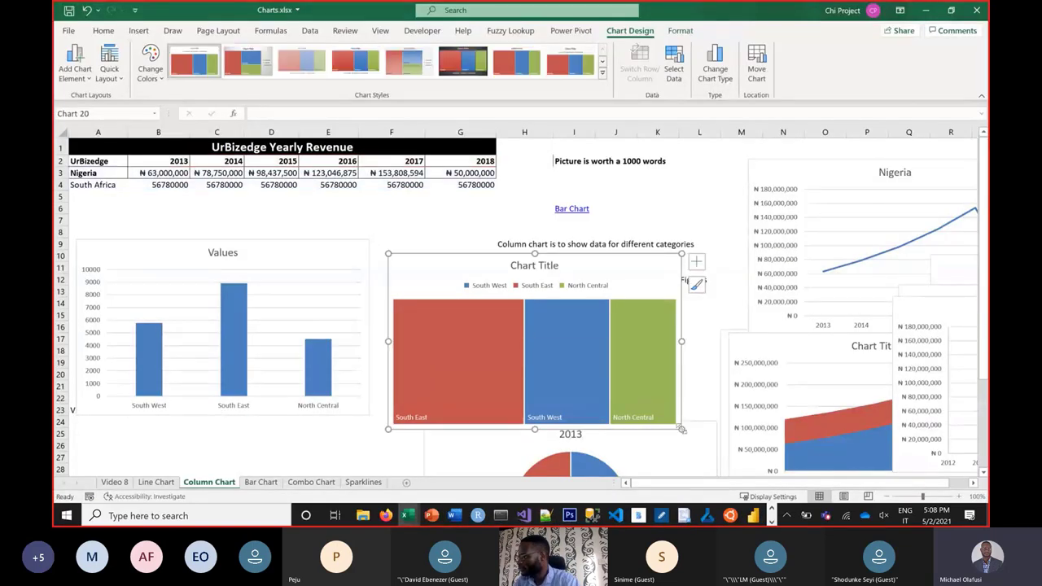
drag(680, 429, 491, 469)
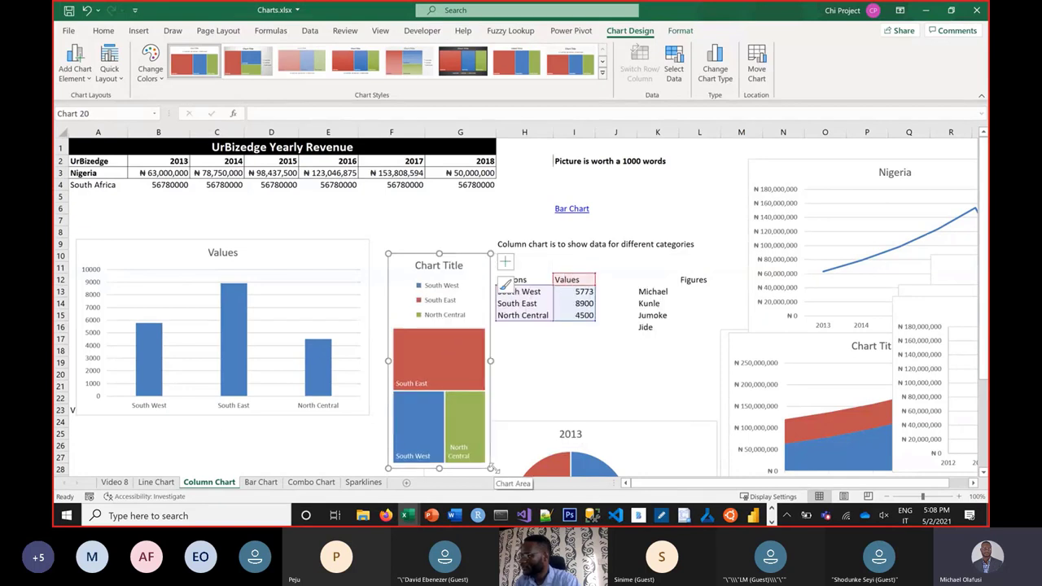
click(368, 416)
drag(368, 415, 139, 432)
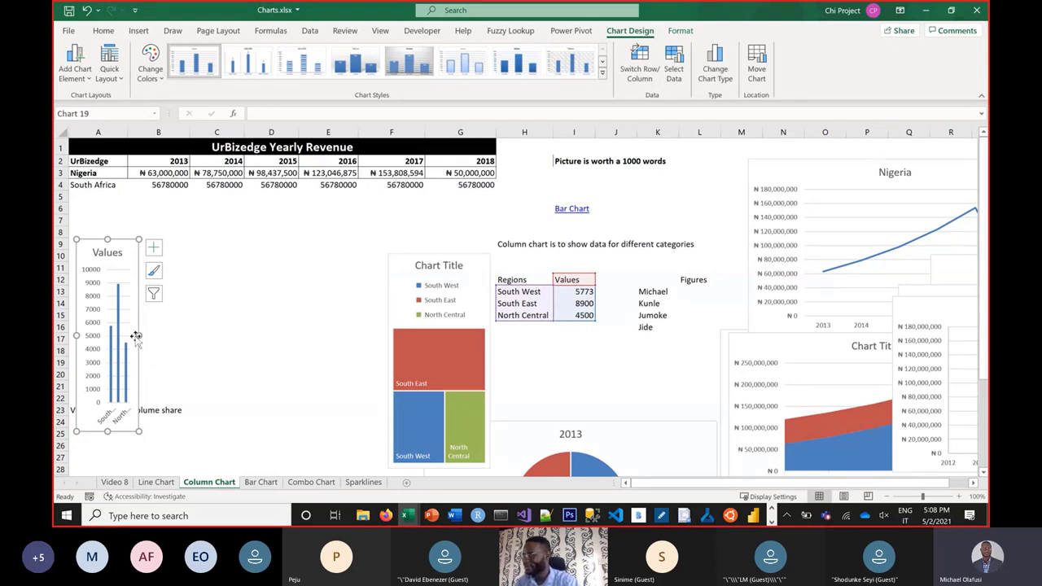
drag(140, 334, 302, 350)
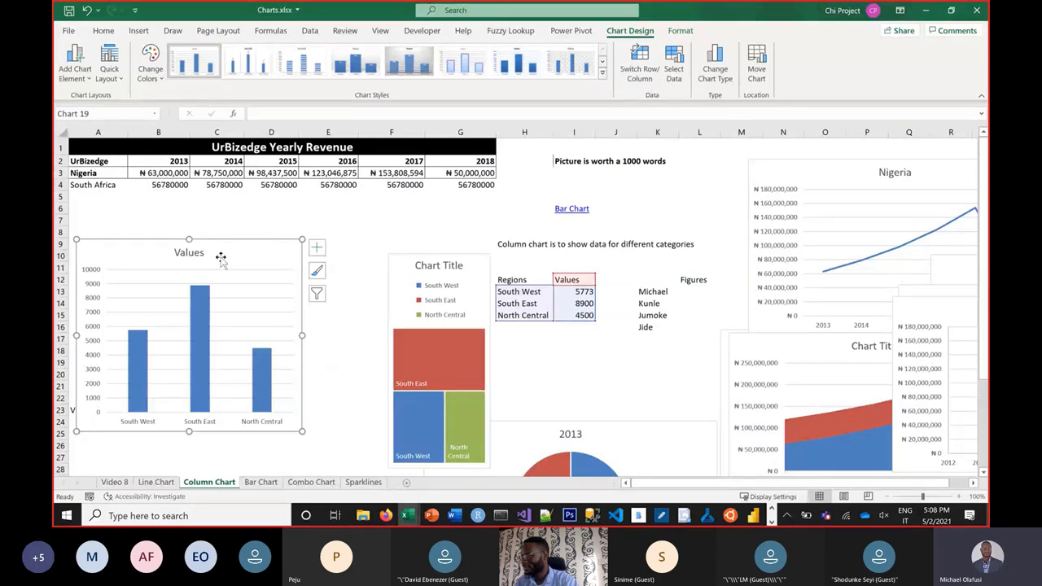
Step: Widen the treemap by its right-middle handle so South East fills a tall block
click(395, 275)
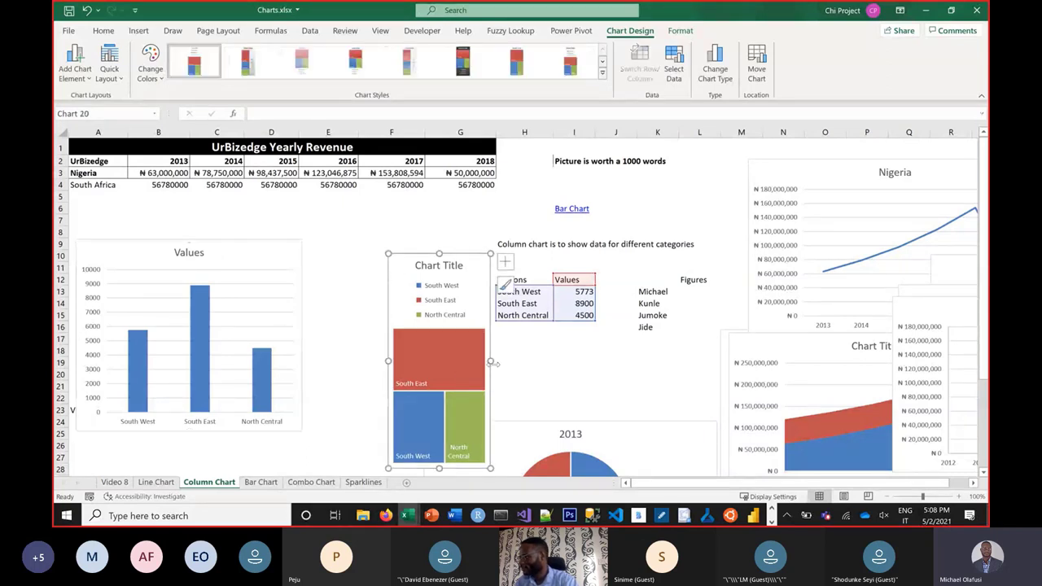
drag(491, 361, 614, 361)
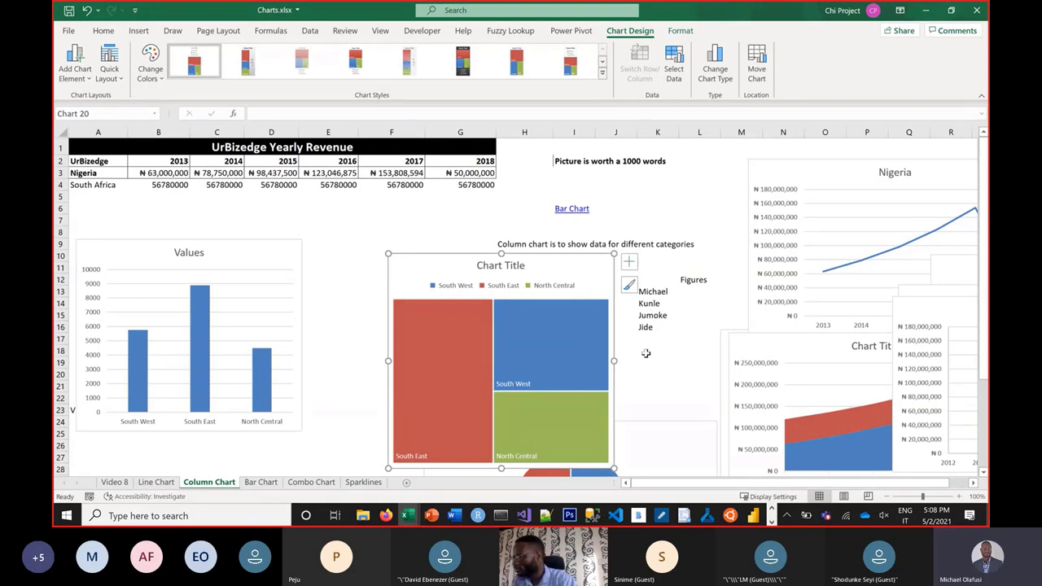
drag(614, 360, 691, 370)
Step: Expand the Sunburst chart description in Chrome, then drag the treemap right in Excel
key(alt+Tab)
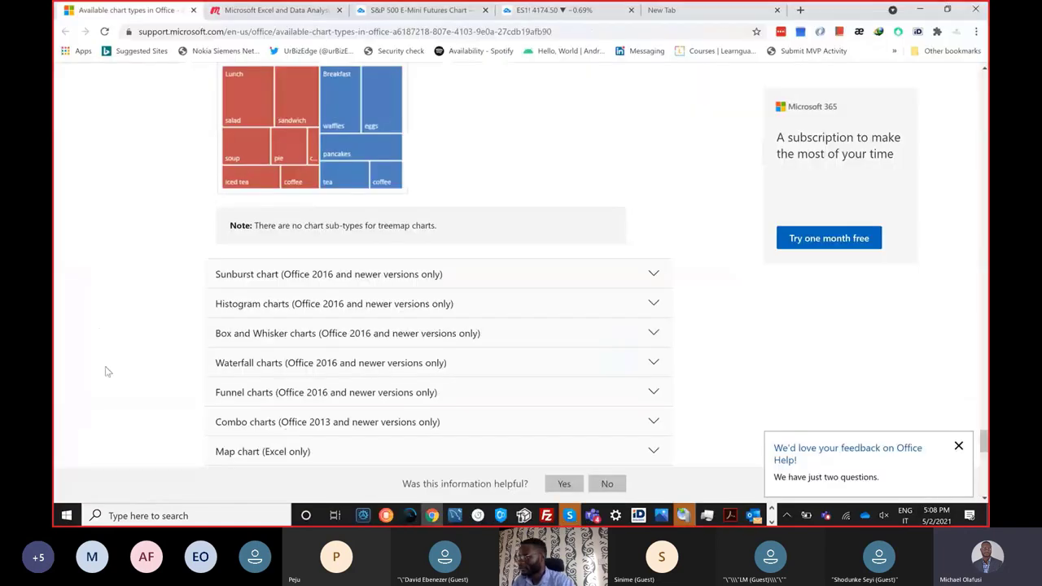
click(409, 278)
scroll(545, 357, down, 3)
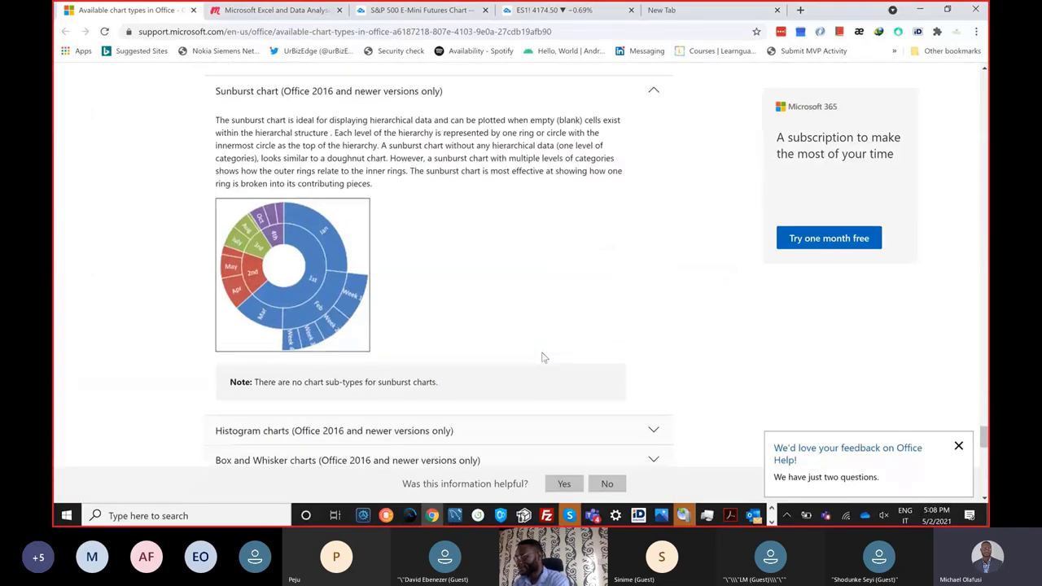
key(alt+Tab)
drag(467, 298, 911, 345)
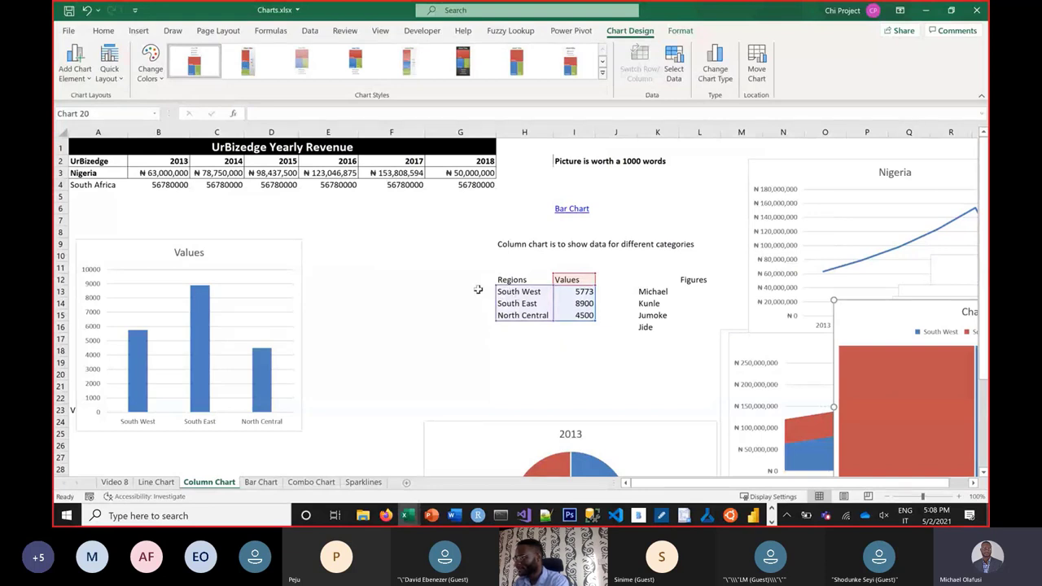
Step: Fill G13 and G14 with Michael and G15 with Peju
drag(478, 292, 485, 309)
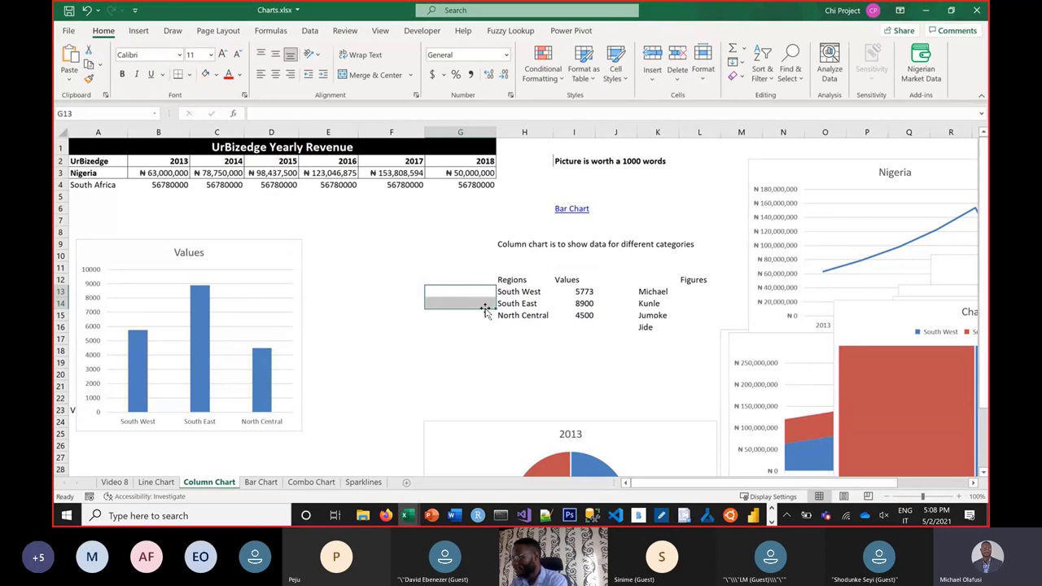
text(Michael)
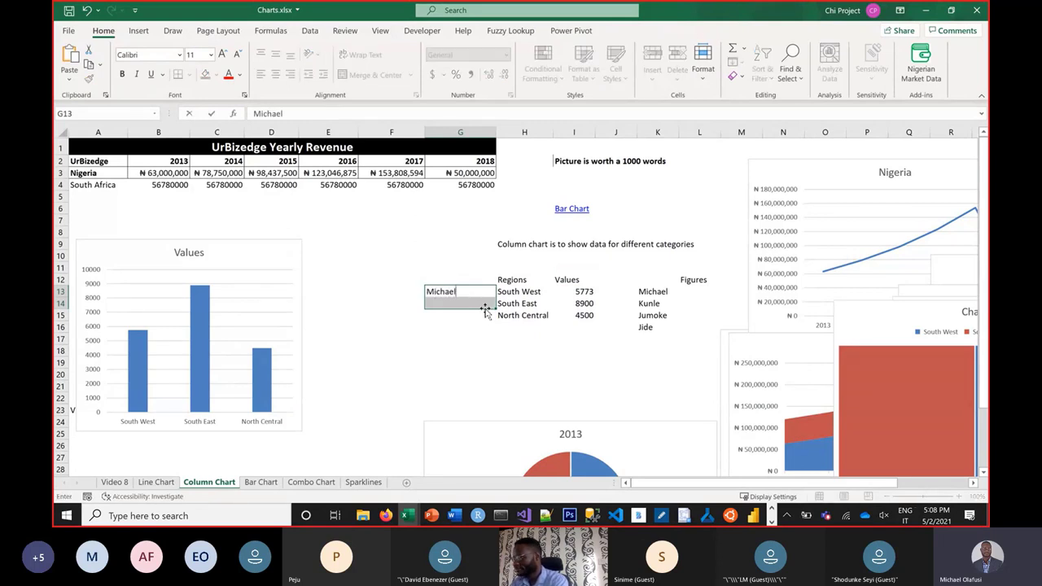
key(ctrl+Return)
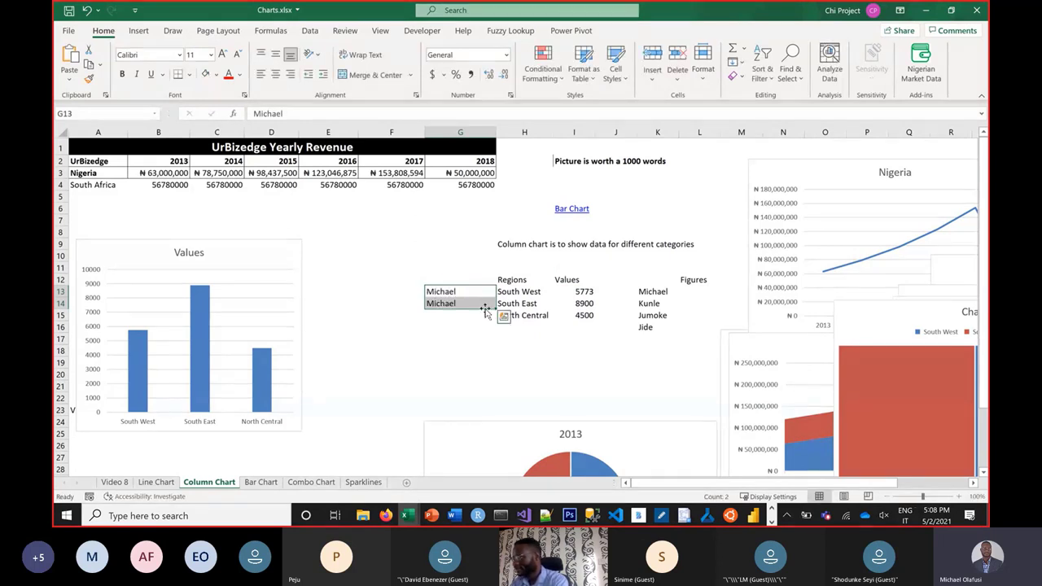
click(484, 315)
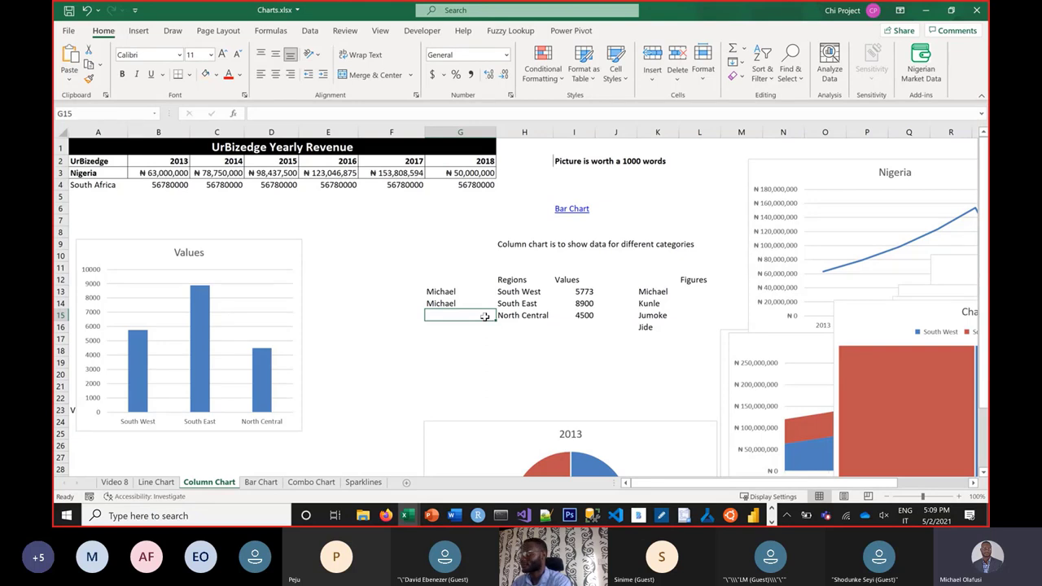
text(Peju)
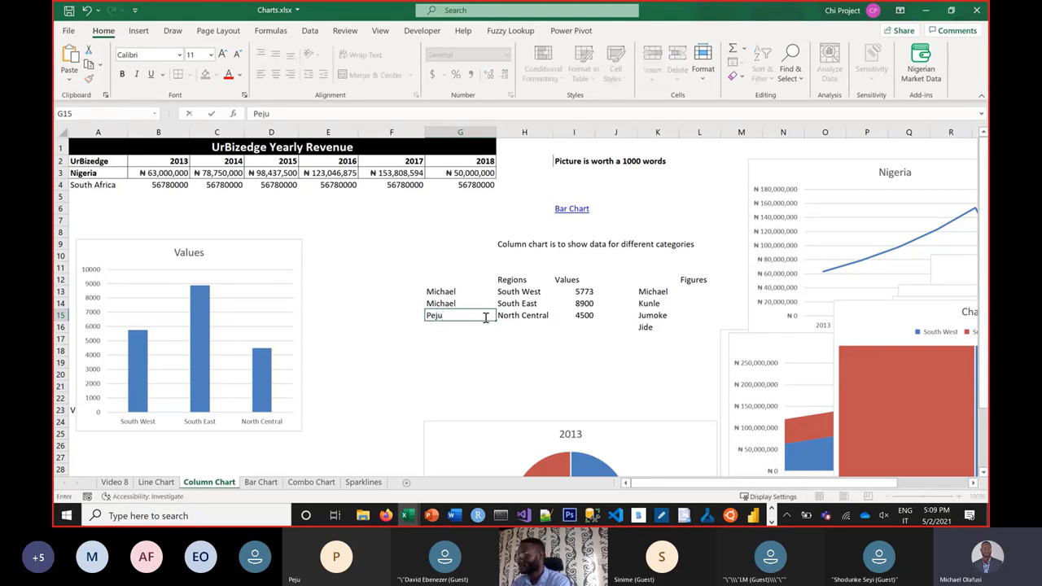
key(Return)
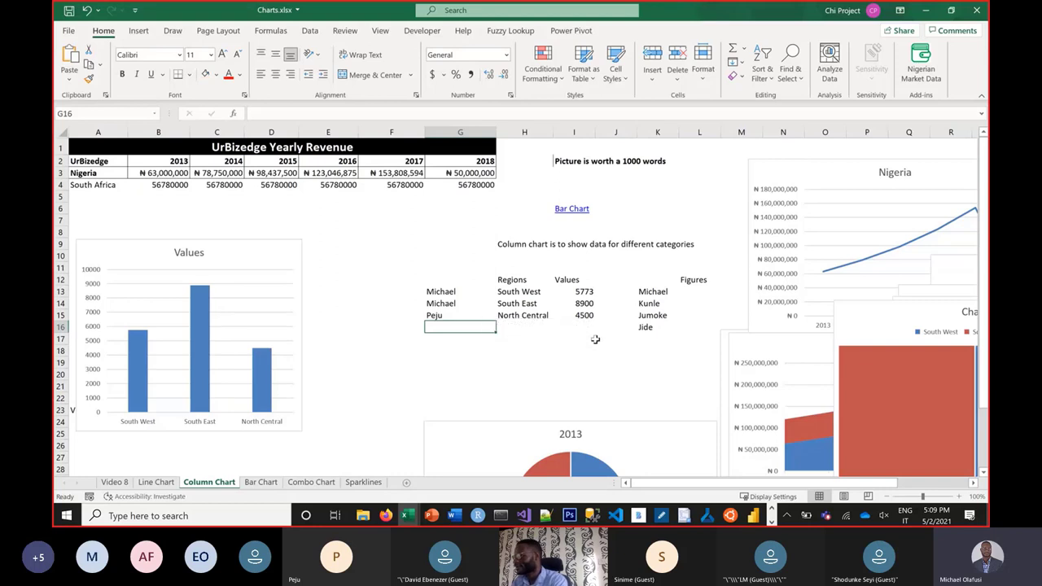
Step: Add the Manager heading in G12 and select the G12:I15 table
click(440, 280)
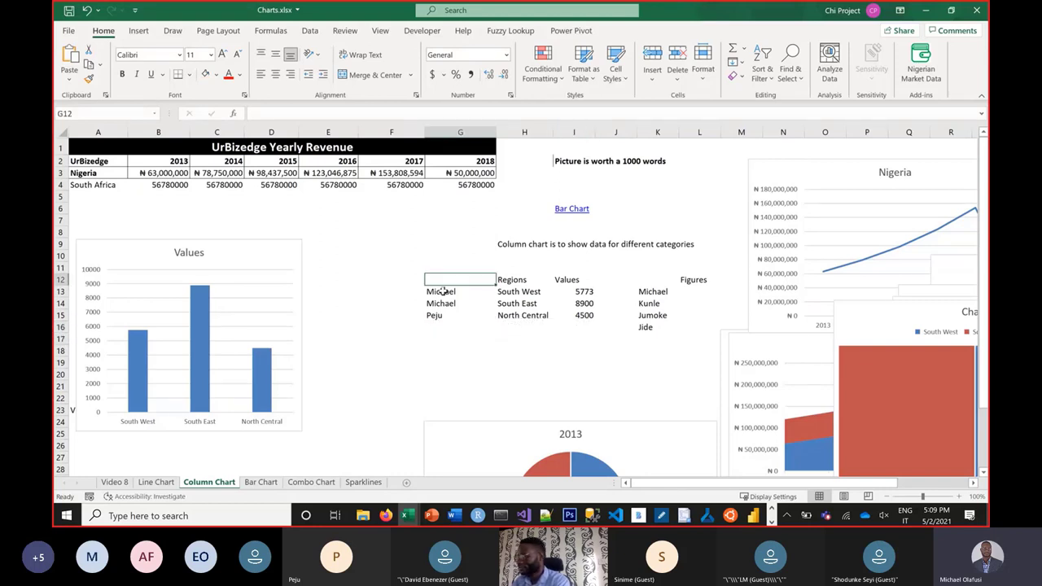
text(Manager)
key(Return)
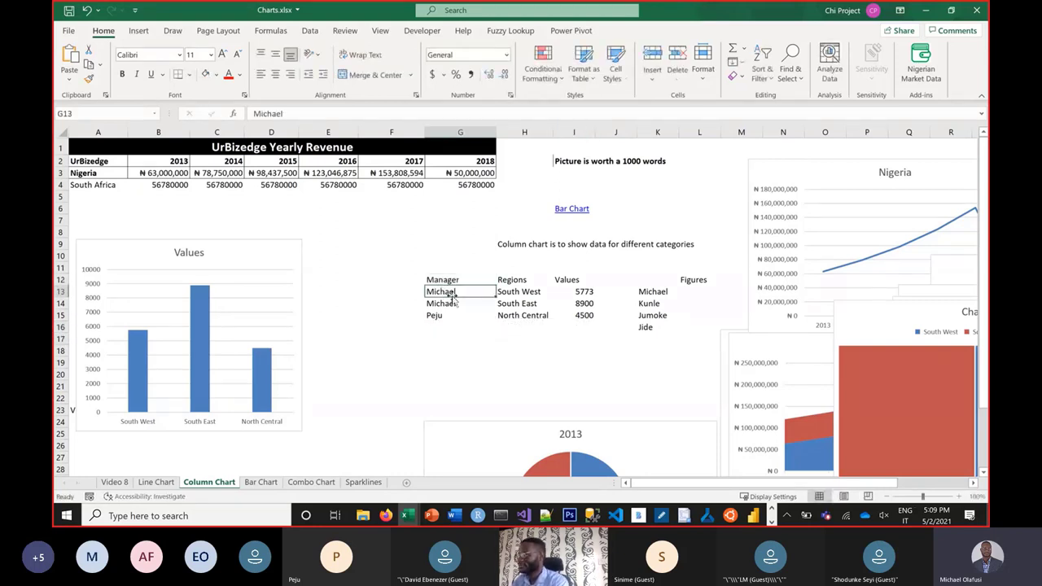
drag(443, 280, 568, 321)
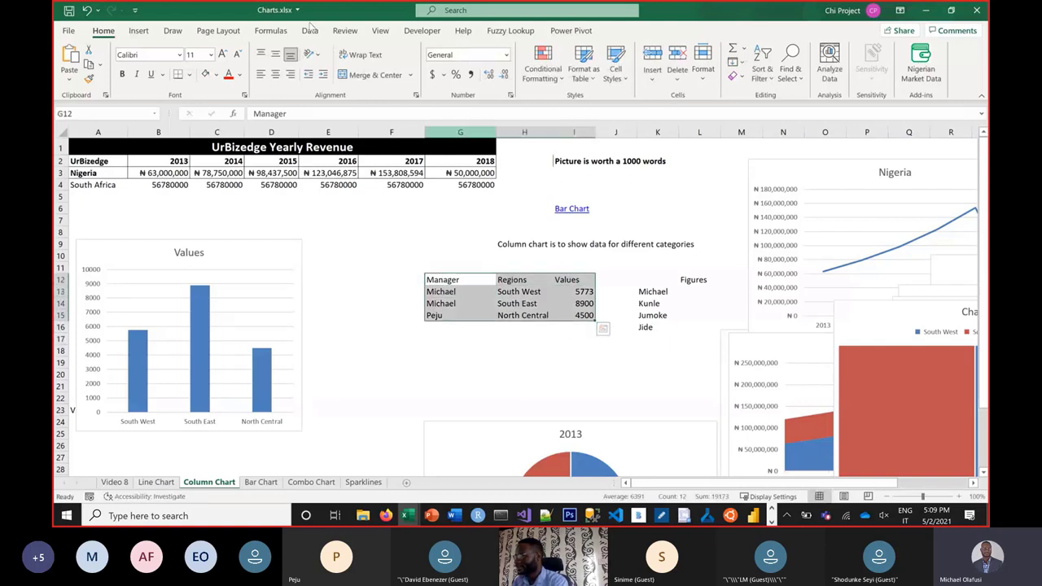
Step: Insert a sunburst chart of the Manager, Regions and Values table and drag it left
click(139, 31)
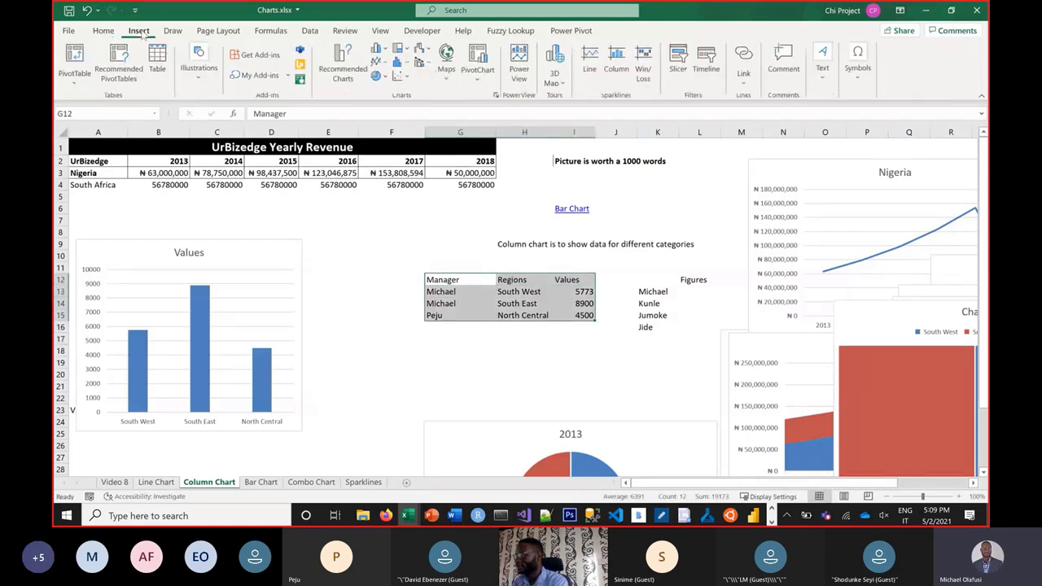
click(400, 49)
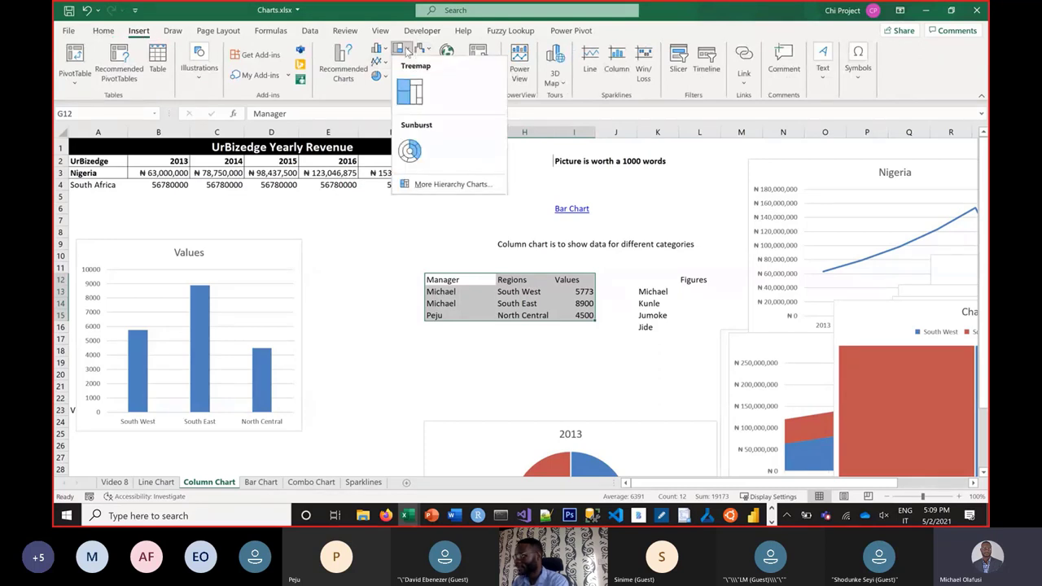
click(413, 150)
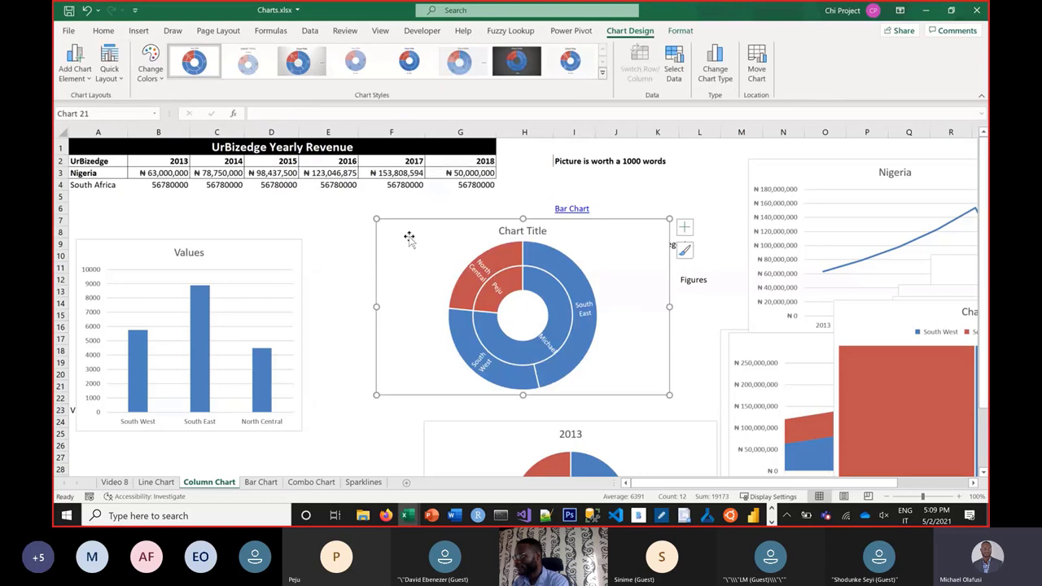
drag(409, 237, 227, 262)
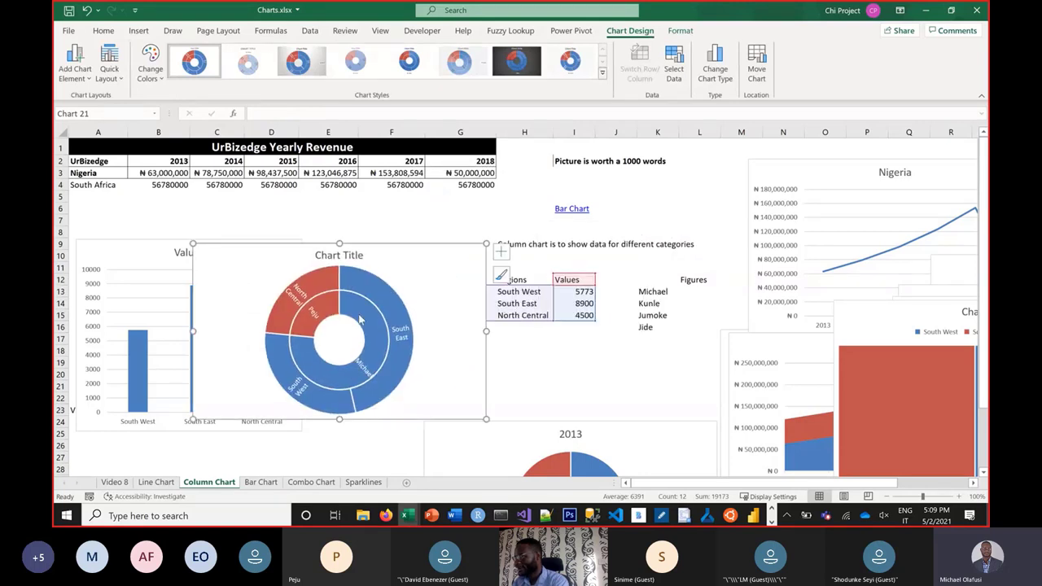
Step: Inspect the South East, South West, Michael and North Central sunburst segments, then deselect
click(339, 379)
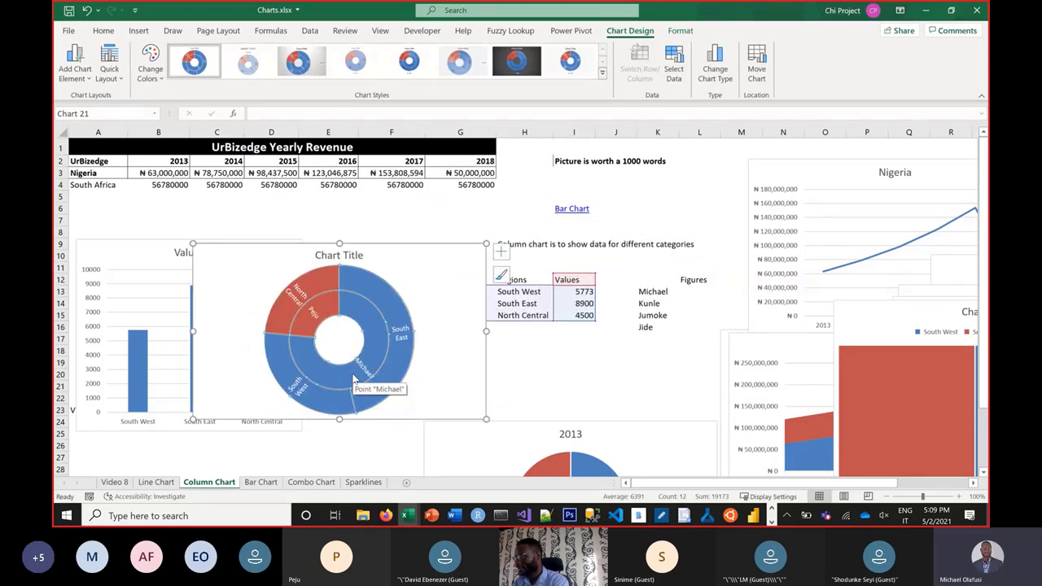
click(378, 297)
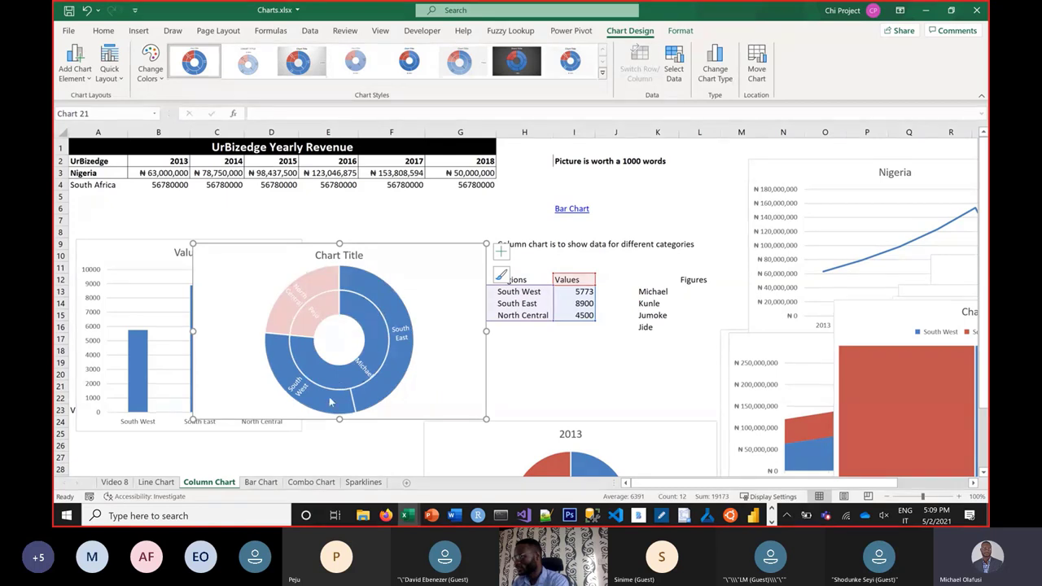
click(330, 401)
click(398, 360)
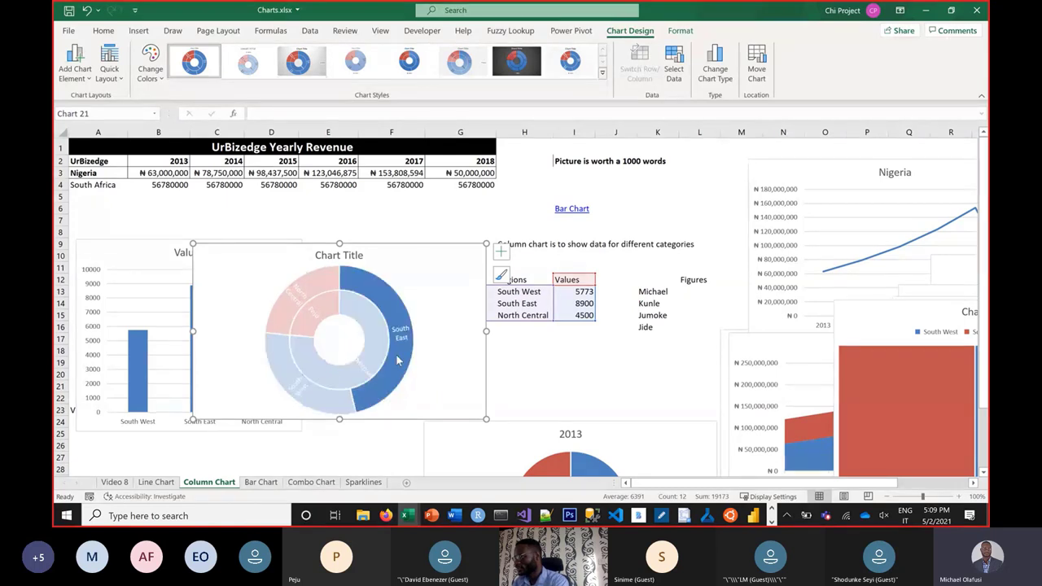
click(308, 391)
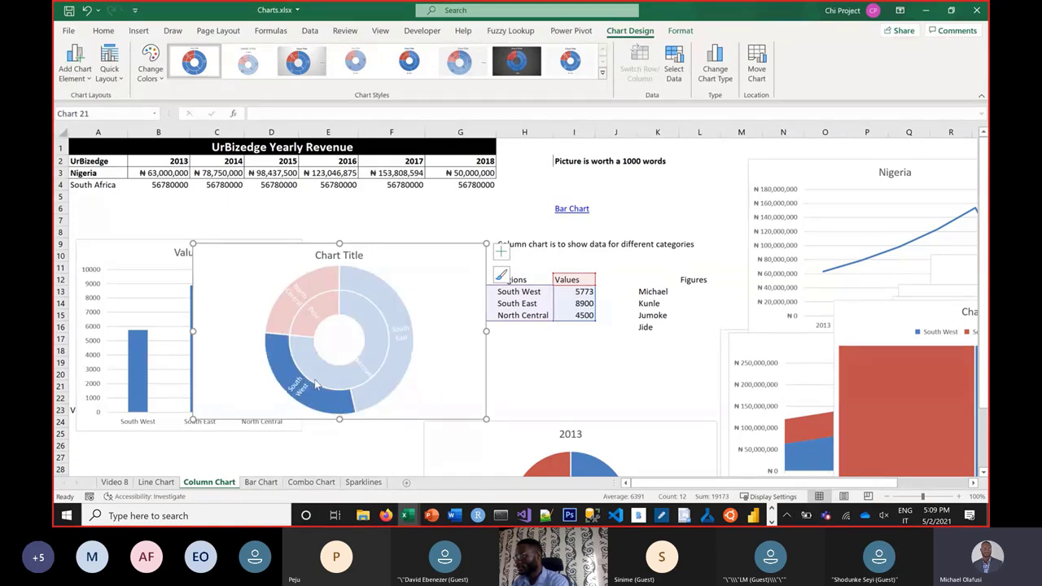
click(356, 365)
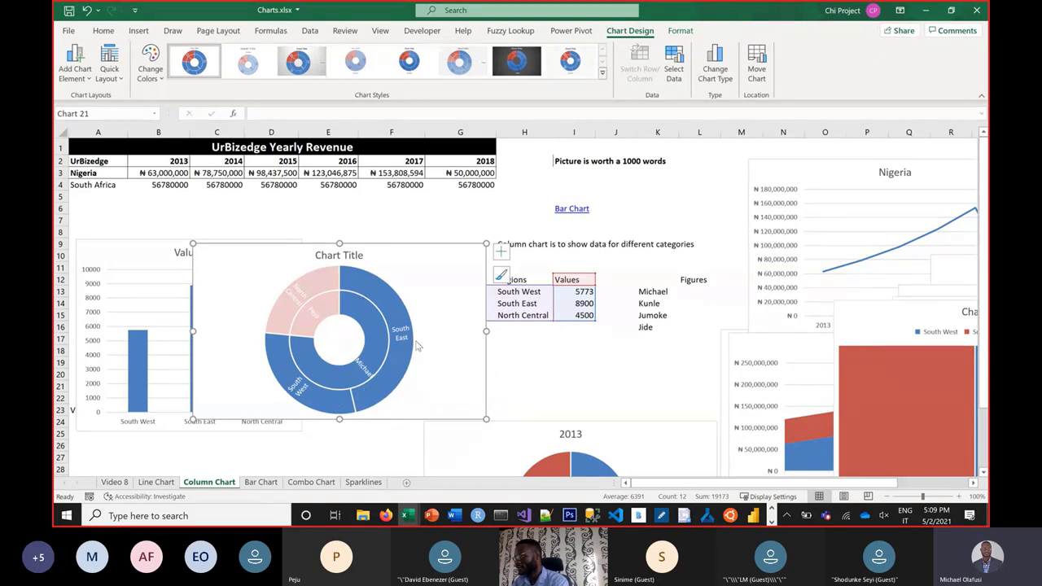
click(299, 325)
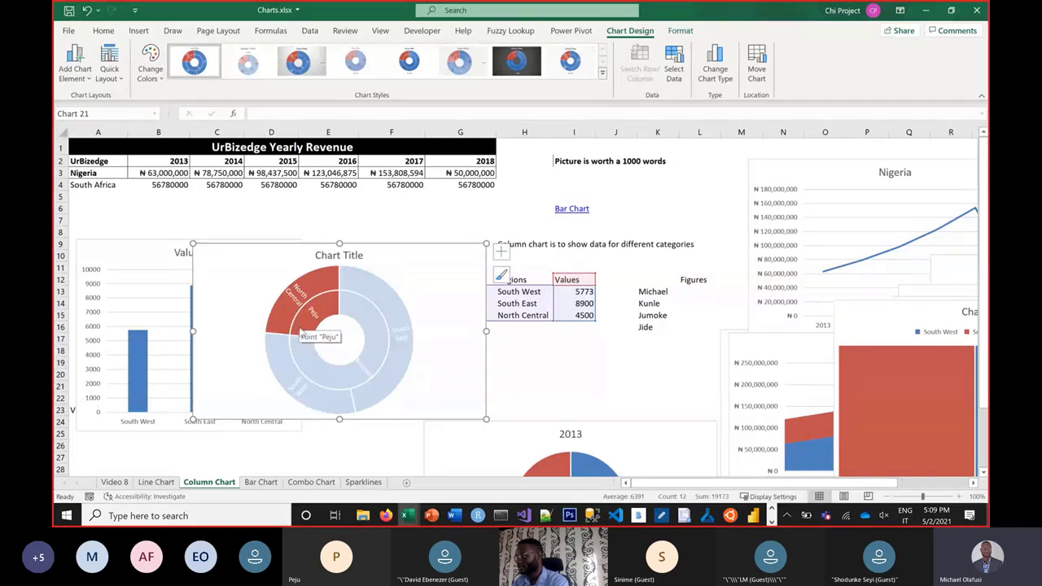
click(390, 221)
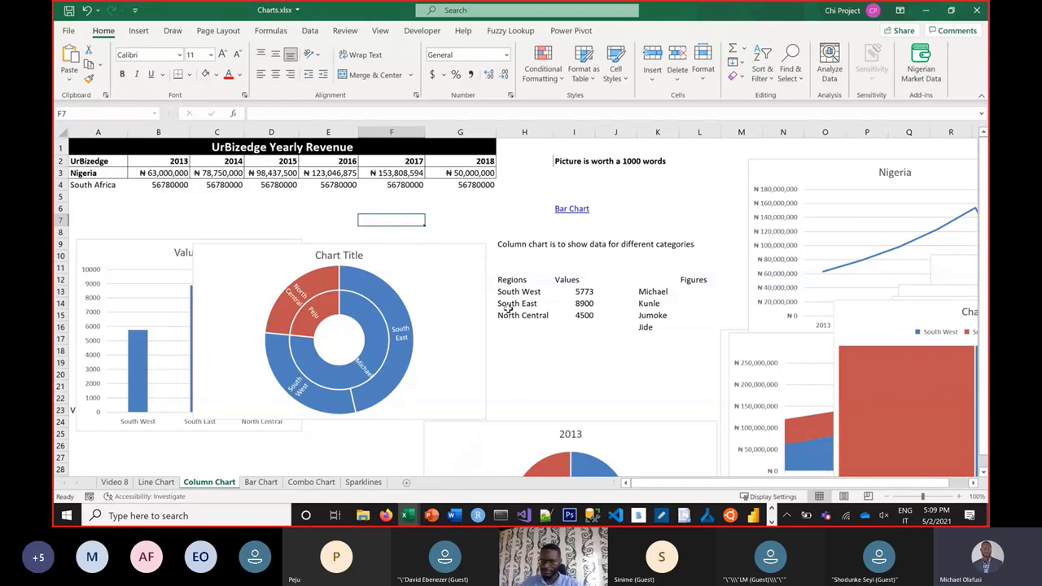
Step: Review the sunburst section, expand Histogram charts on the help page, then return to Excel
click(480, 211)
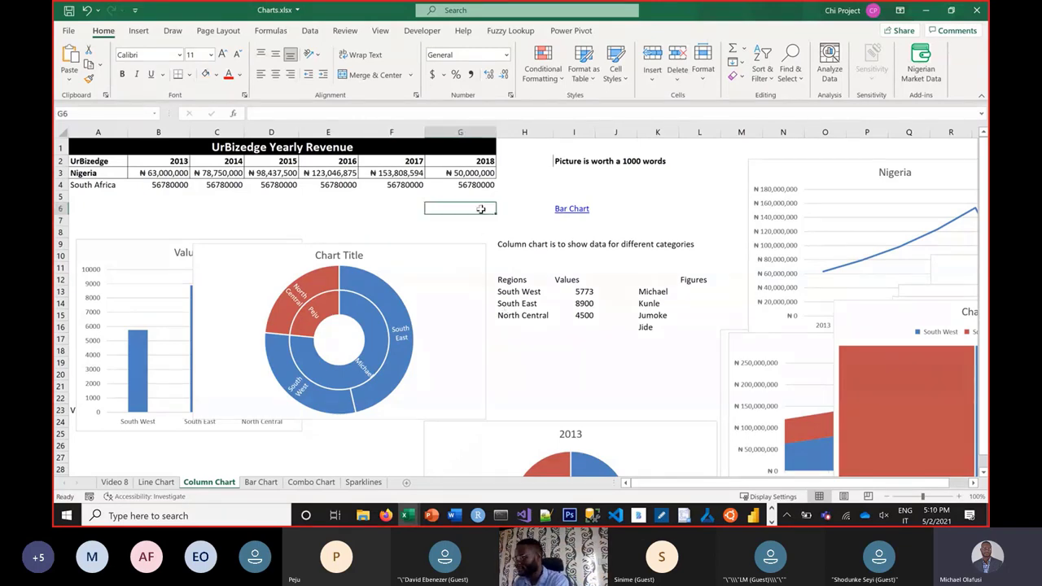
key(alt+Tab)
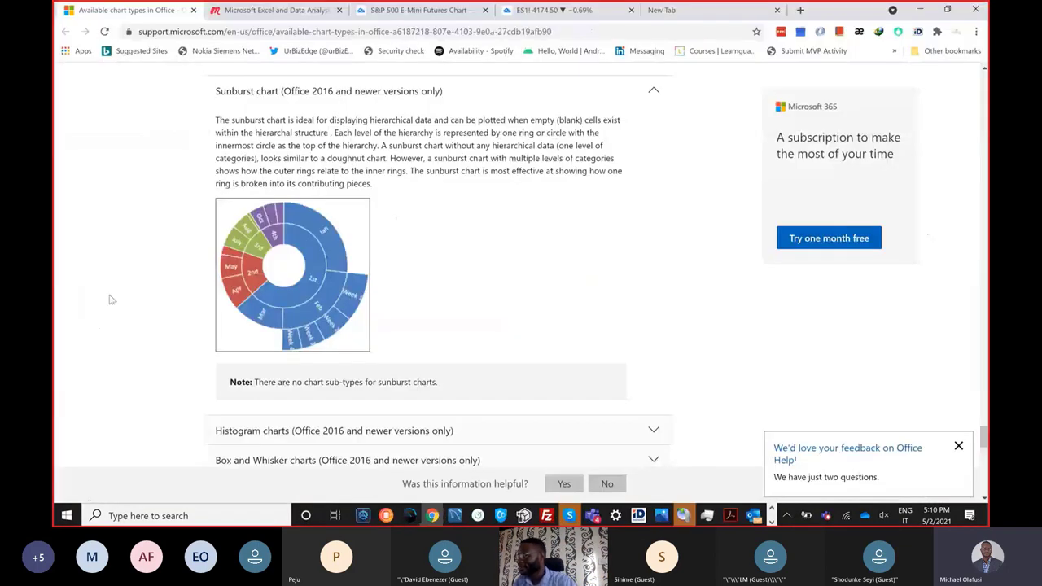
scroll(151, 269, down, 3)
scroll(152, 277, up, 2)
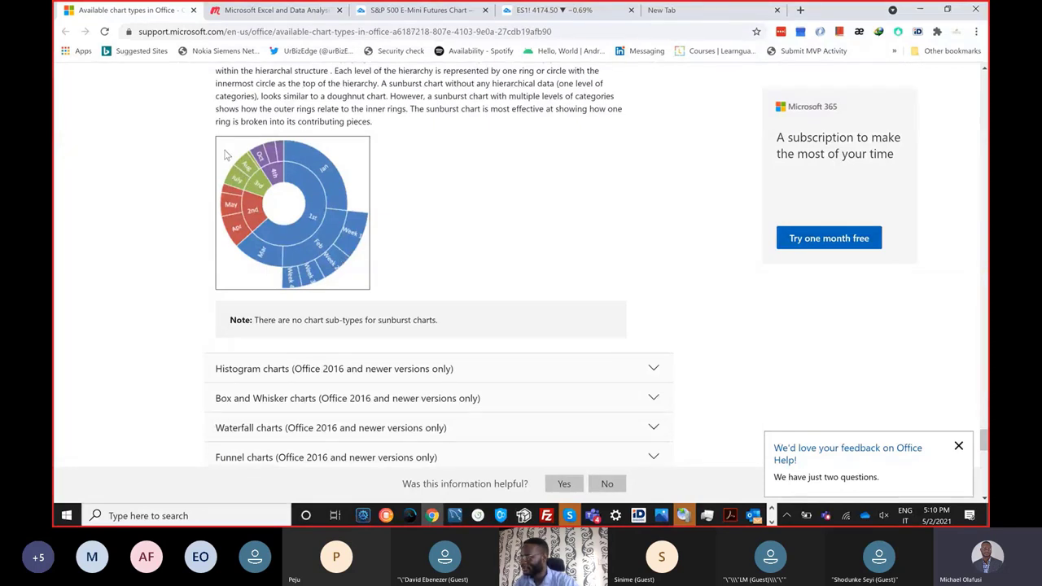
scroll(195, 323, down, 5)
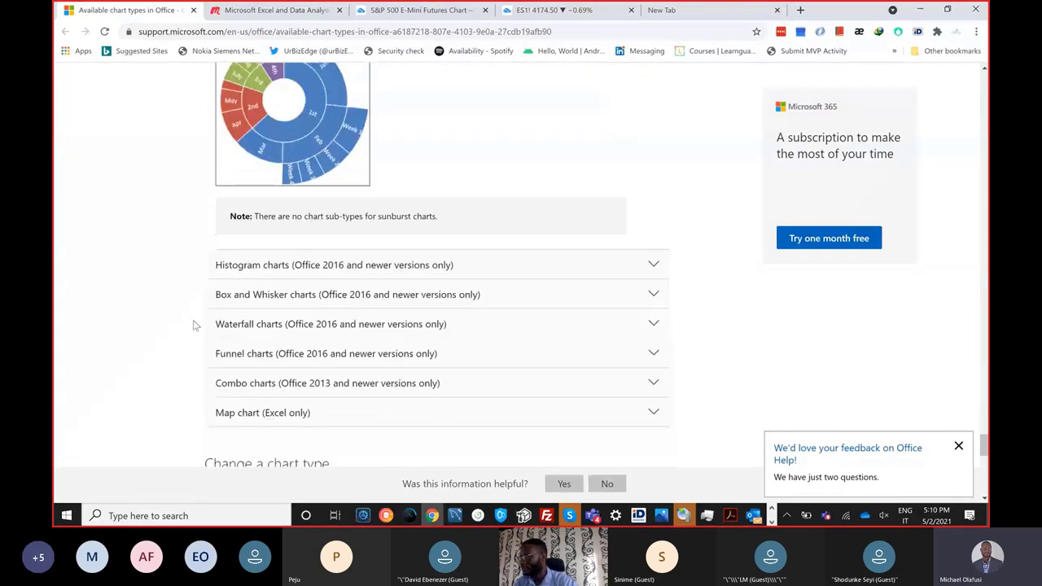
scroll(179, 273, up, 1)
scroll(242, 174, up, 2)
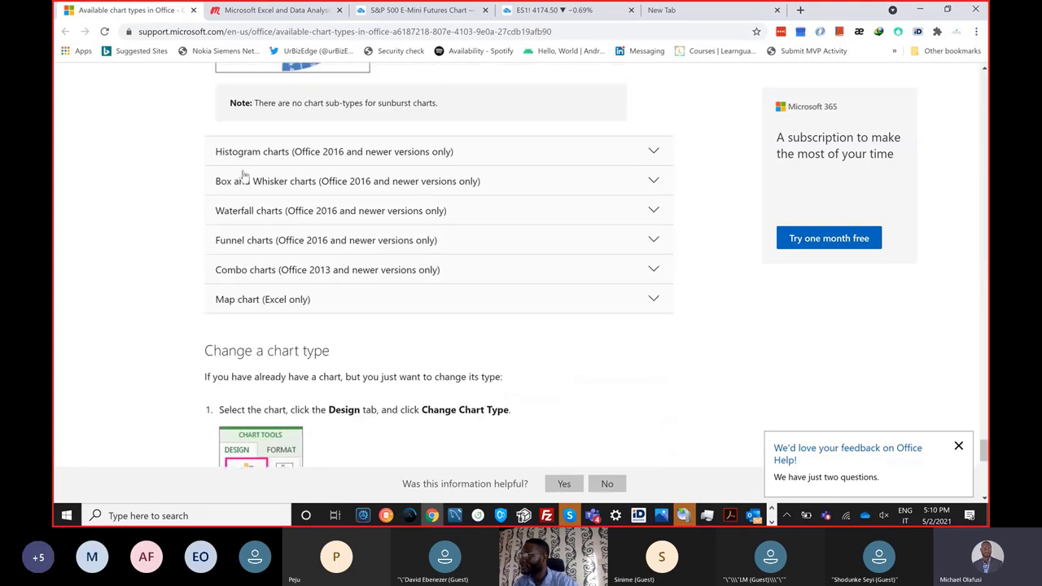
click(268, 185)
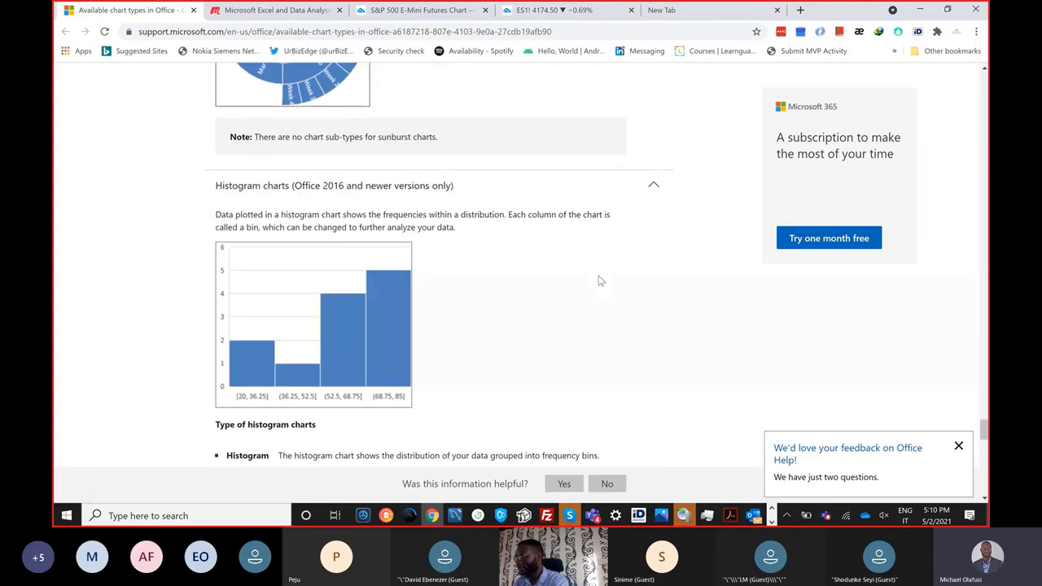
key(alt+Tab)
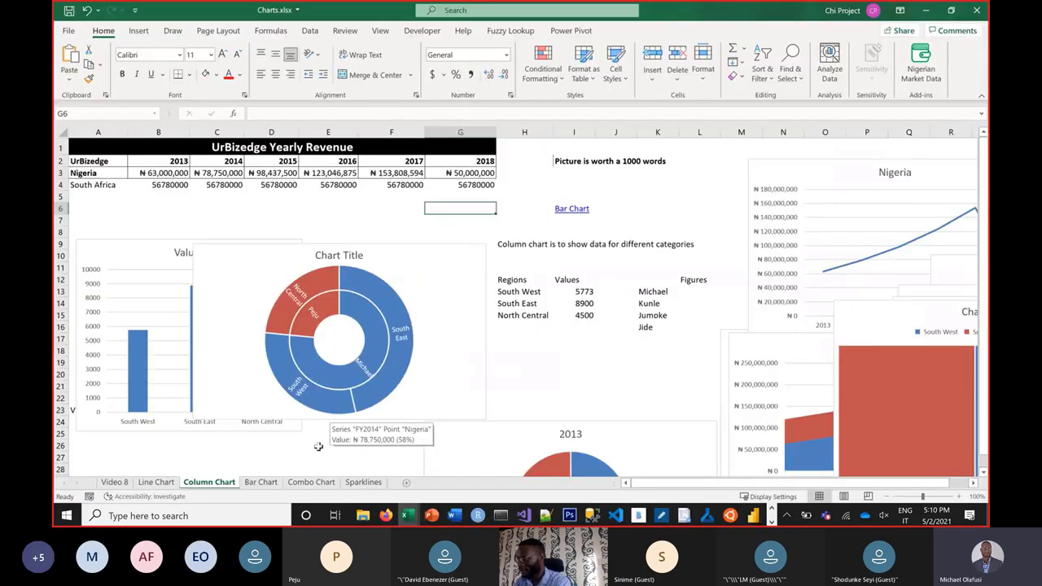
Step: In Charts_updated.xlsx, go to the Histogram sheet and move its existing chart off to the right
key(alt+Tab)
key(alt+Tab)
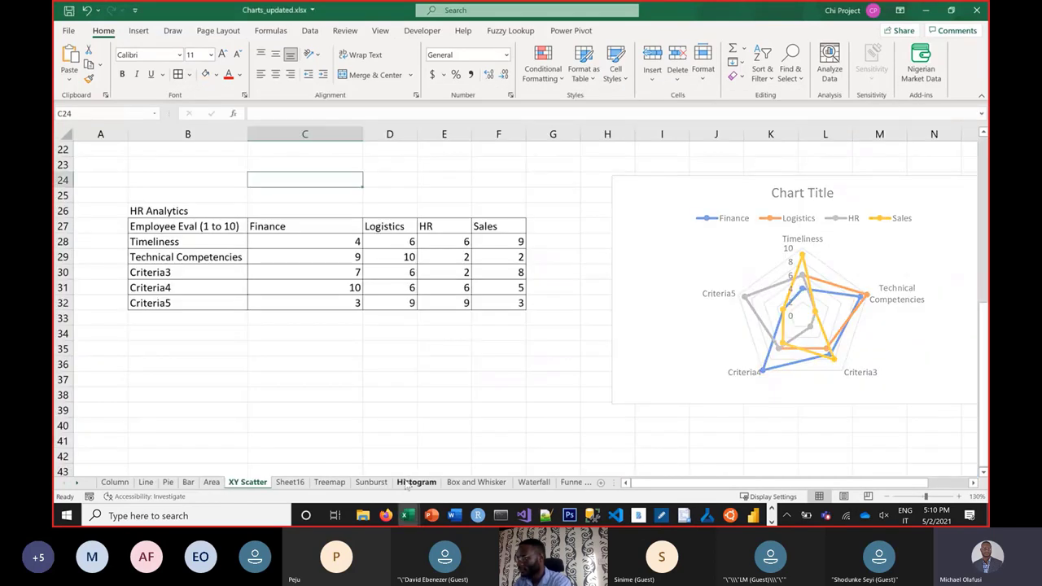
click(411, 482)
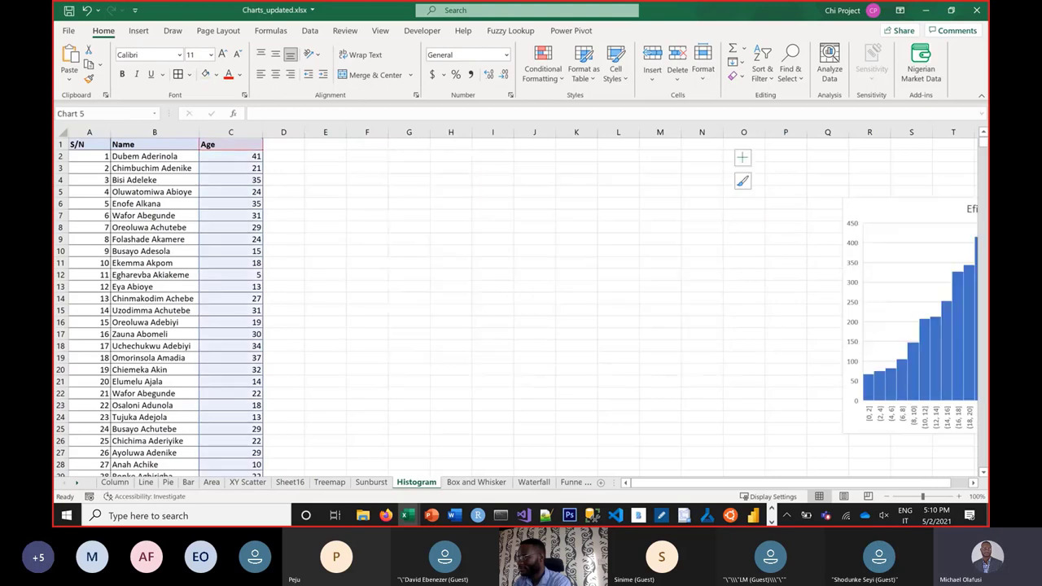
click(678, 260)
drag(354, 163, 963, 466)
click(521, 368)
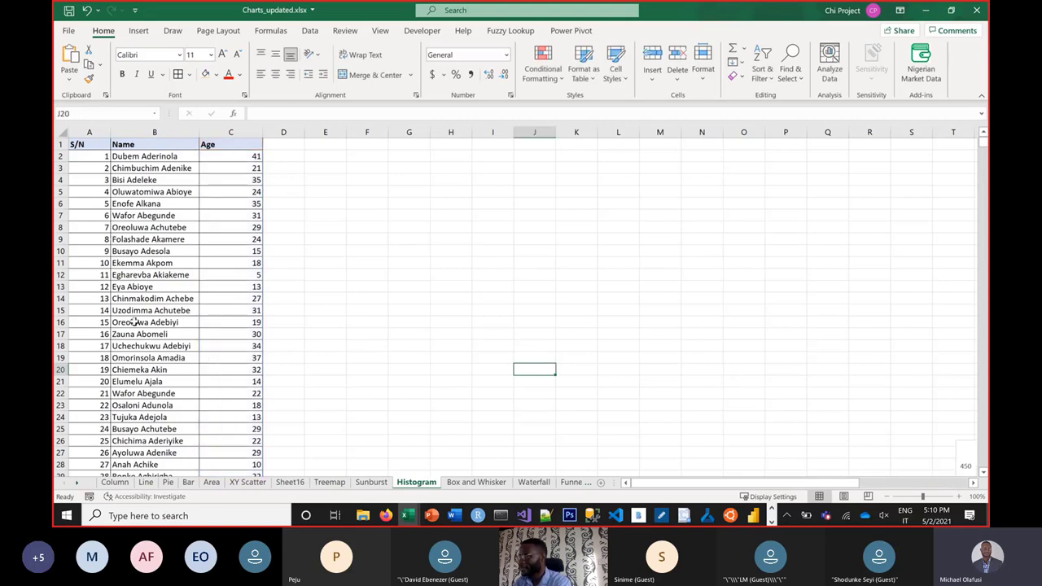
Step: Select the whole Age column from C1 down to the last of the 5,000 ages
drag(128, 159, 210, 397)
click(209, 180)
click(164, 195)
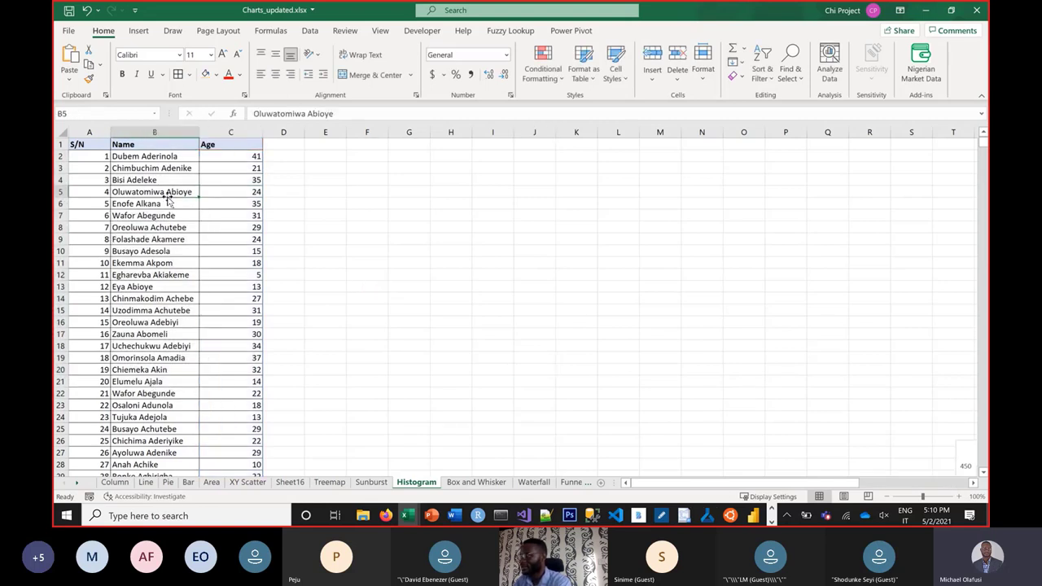
click(242, 147)
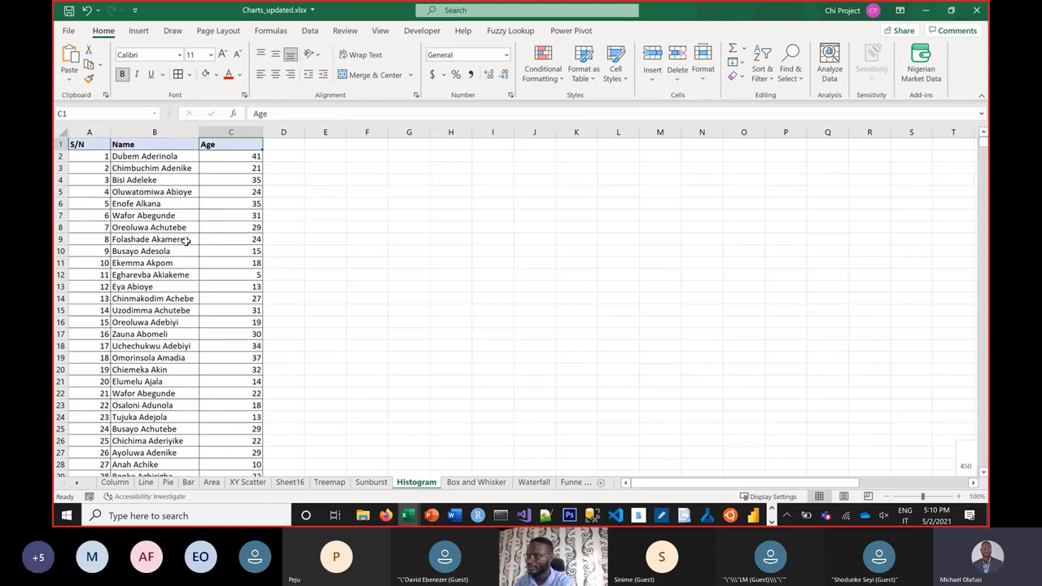
key(ctrl+shift+Down)
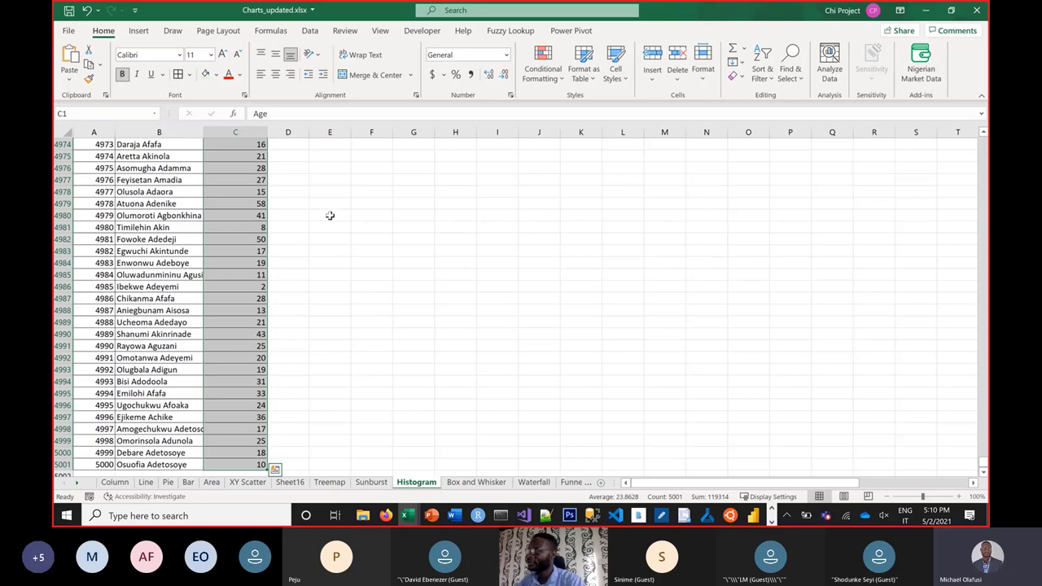
click(139, 31)
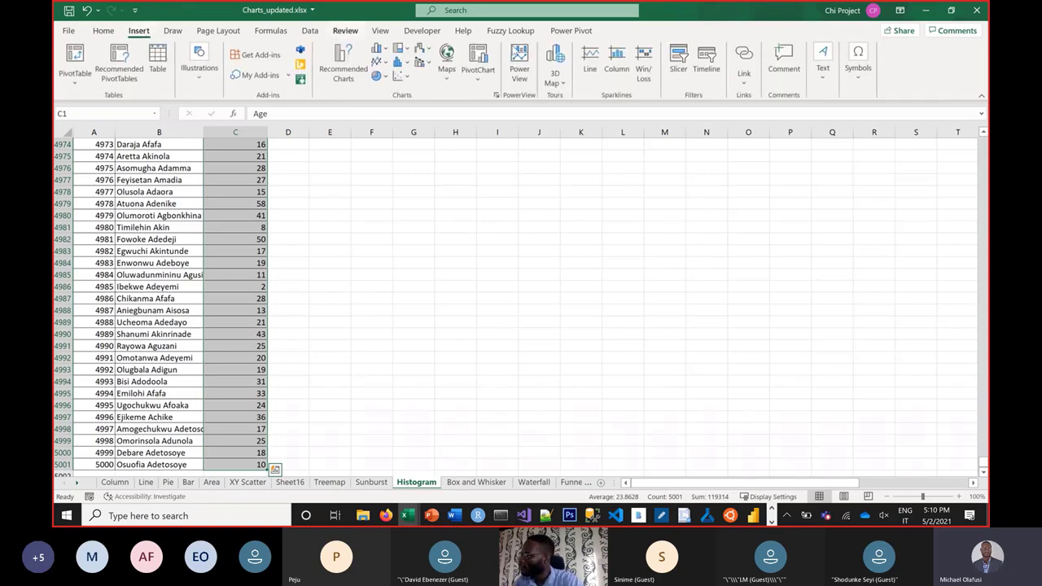
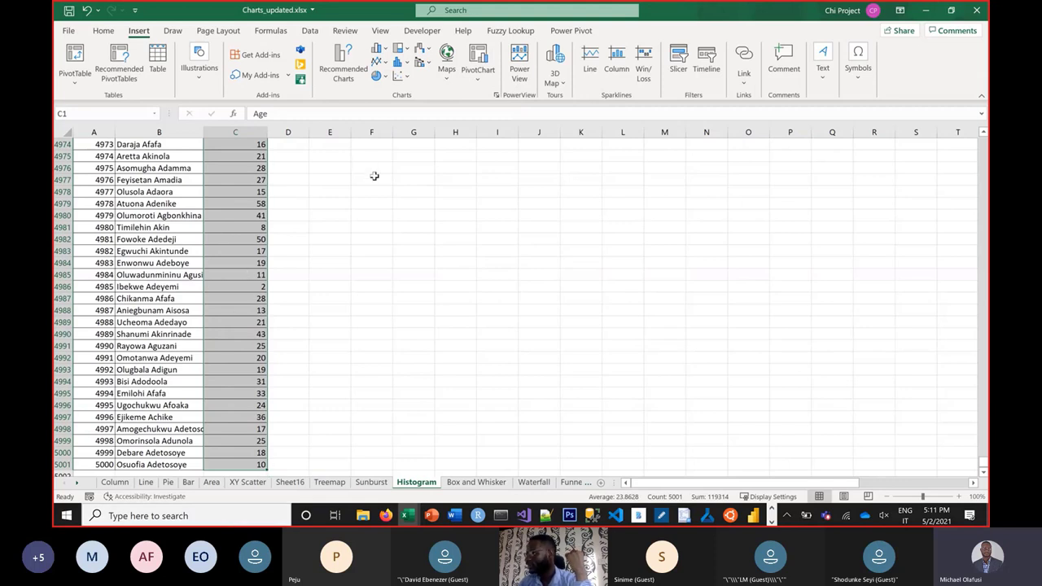
Step: Insert a histogram of the Age values on the Histogram sheet and drag it larger
click(408, 64)
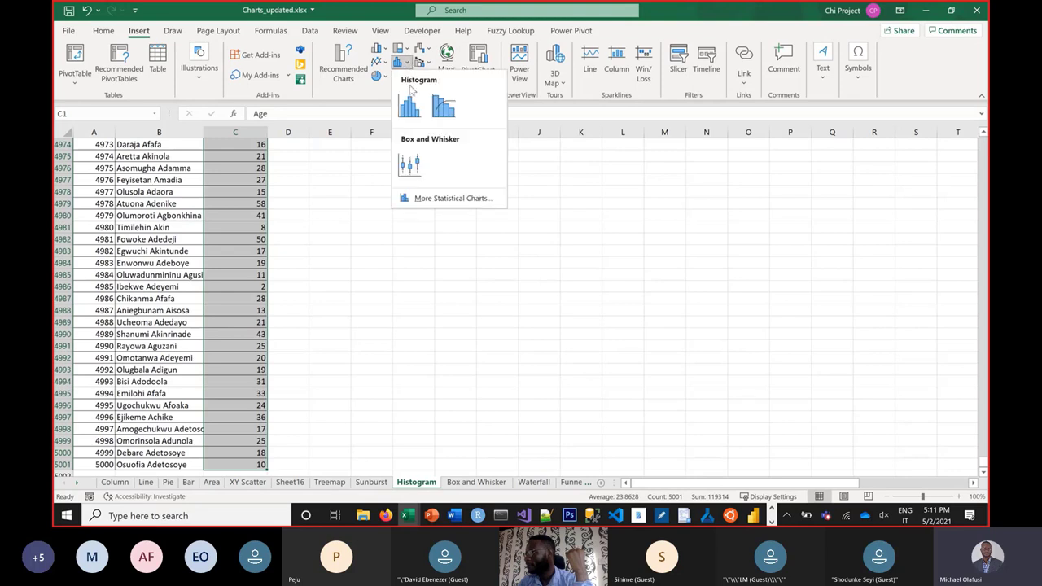
click(407, 104)
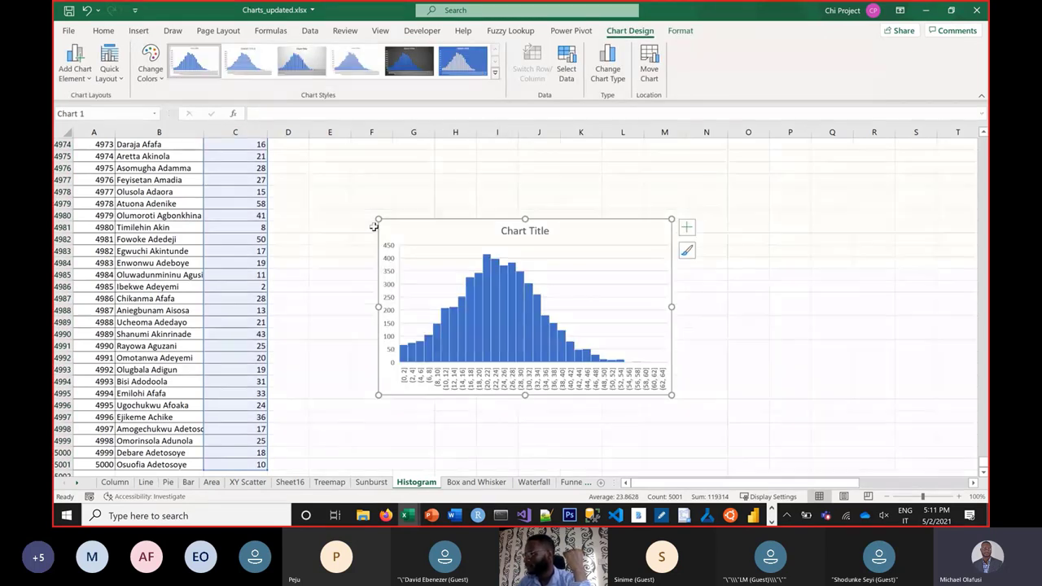
drag(379, 219, 305, 156)
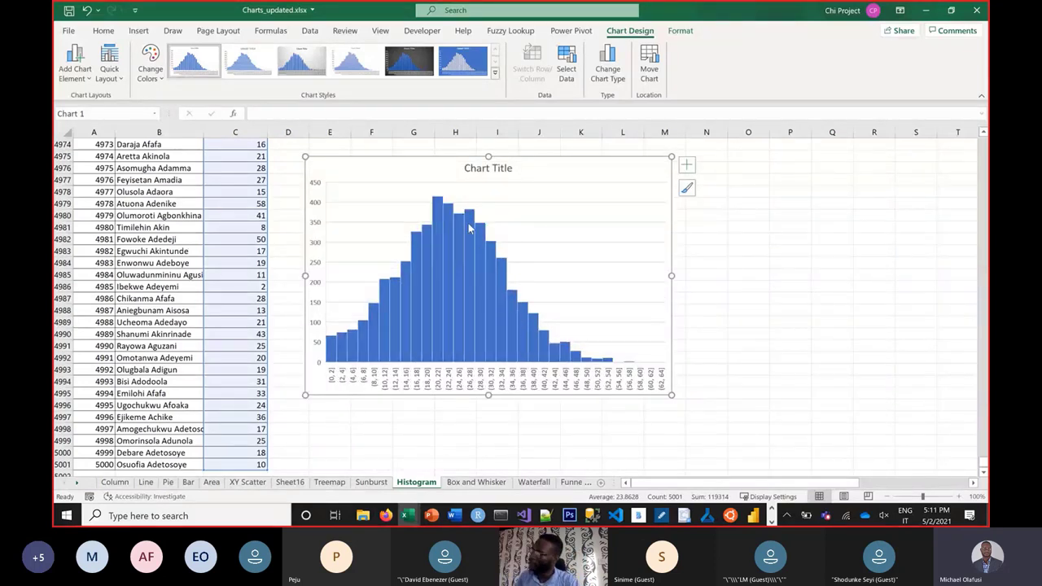
mouse_move(468, 226)
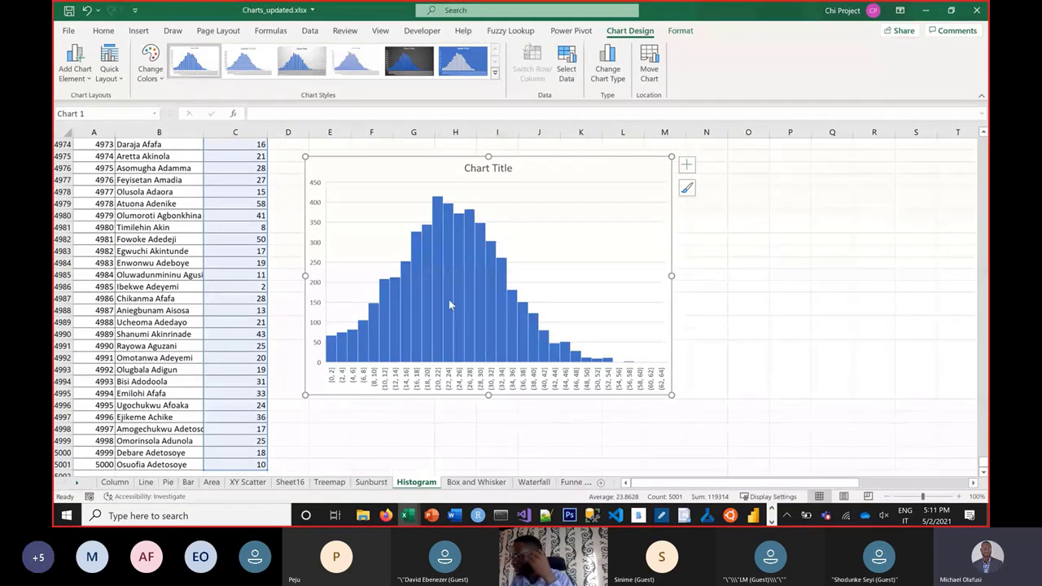
mouse_move(449, 304)
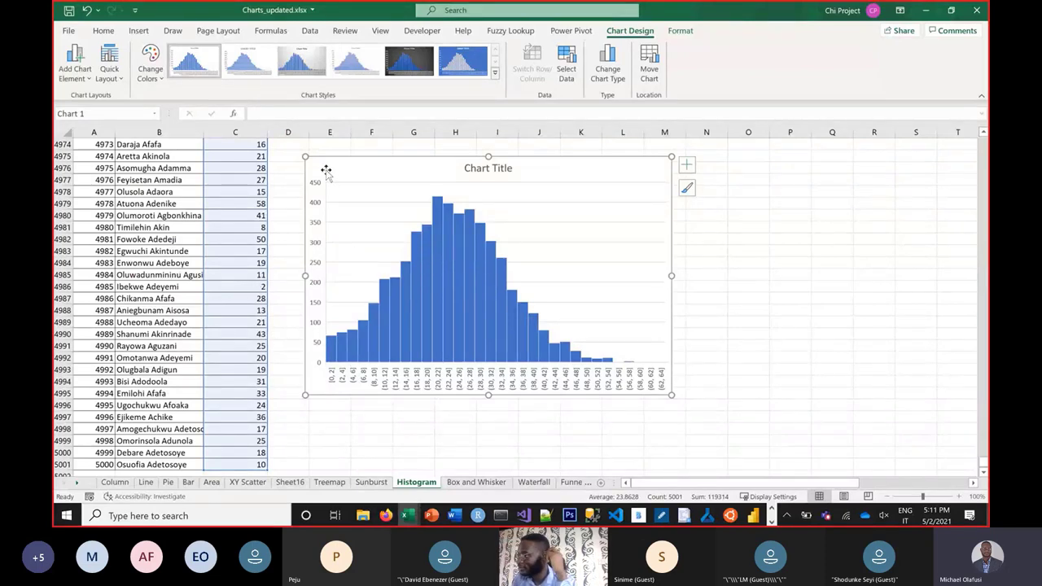
click(764, 261)
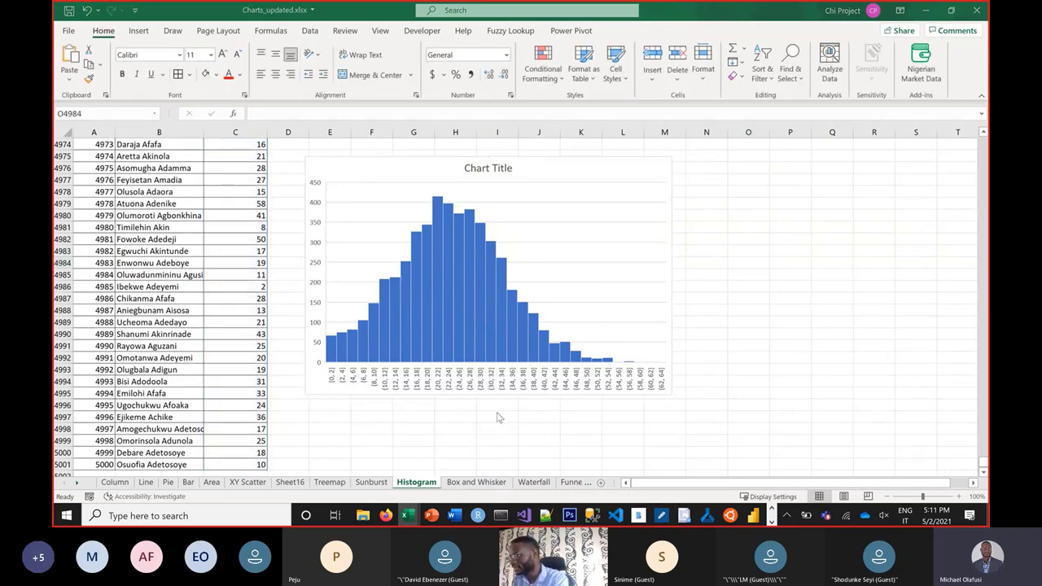
key(alt+Tab)
key(alt+Tab)
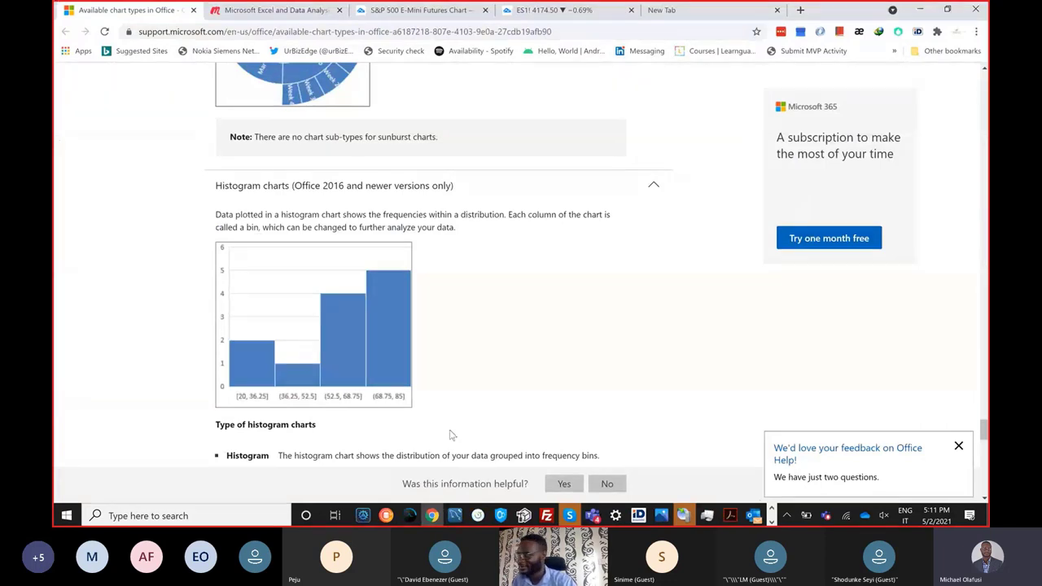
Step: Expand Box and Whisker charts on the chart-types page and highlight its whisker variability sentence
scroll(166, 323, down, 5)
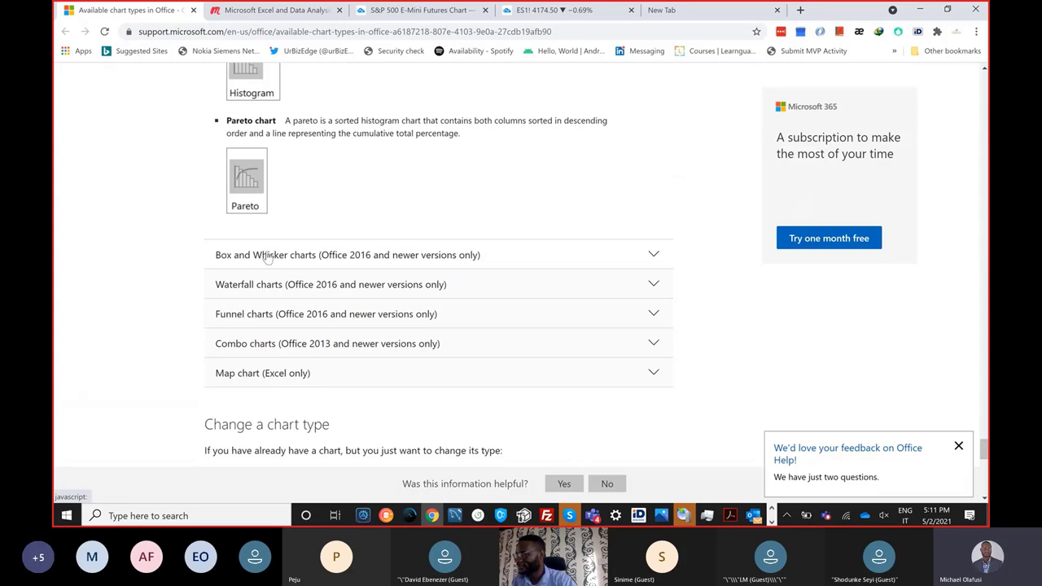
click(267, 256)
scroll(415, 283, down, 1)
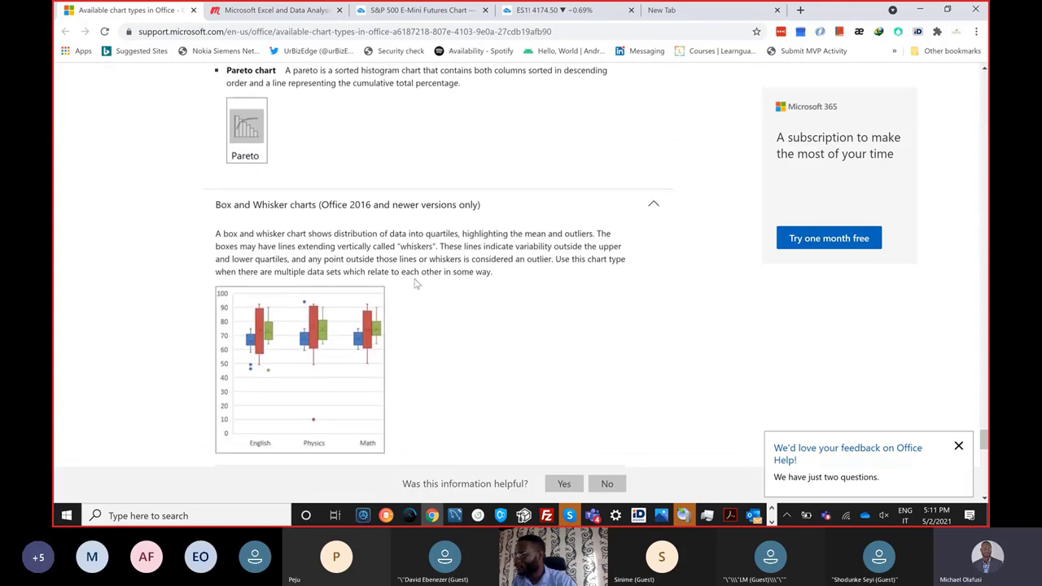
scroll(415, 283, down, 3)
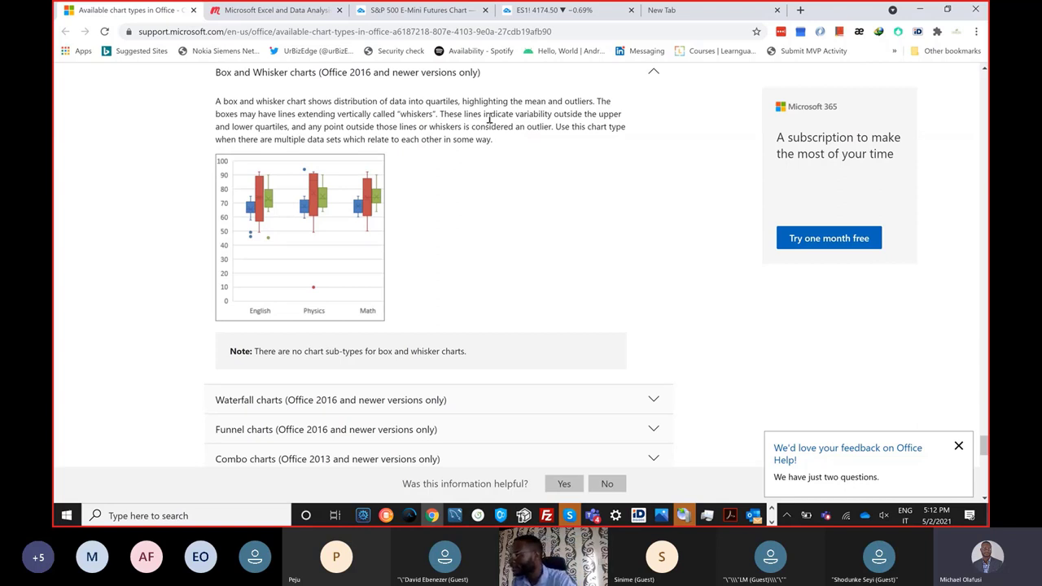
drag(445, 114, 355, 127)
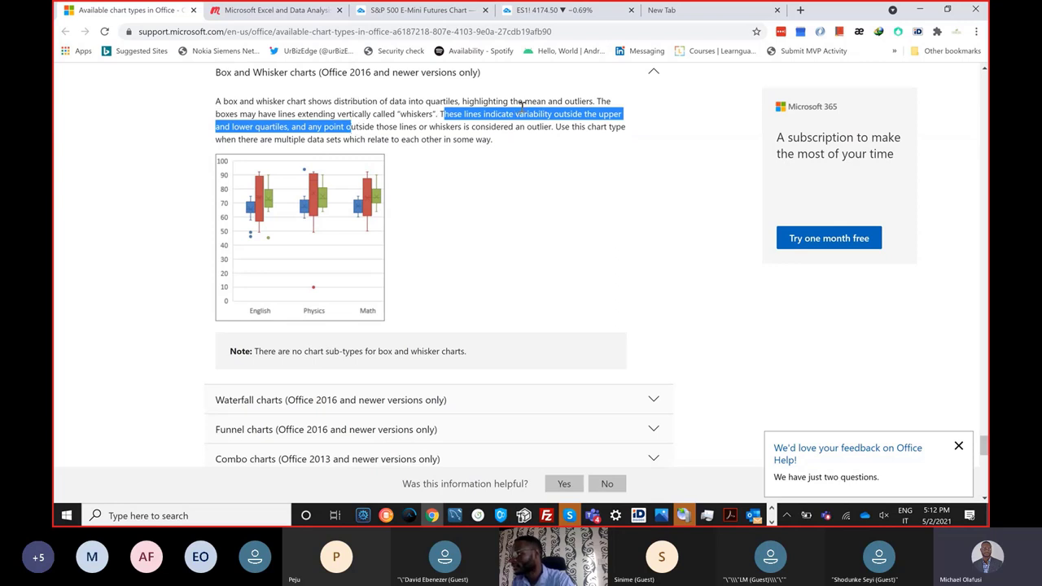
click(417, 244)
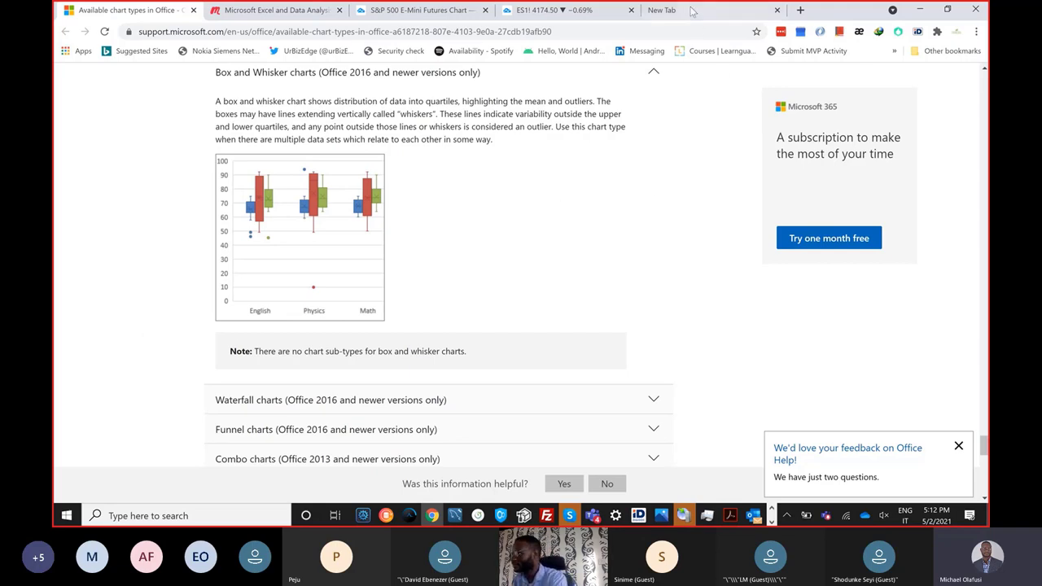
click(660, 10)
Step: Search Google for measures of central tendency and open the Laerd mean, mode, median article
click(441, 36)
text(me)
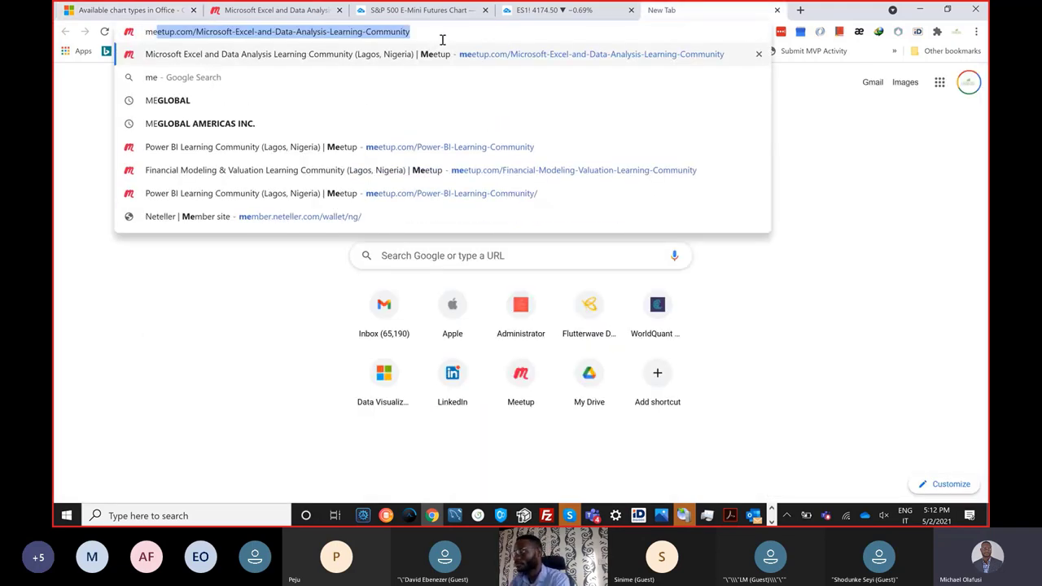
text(asures of cn)
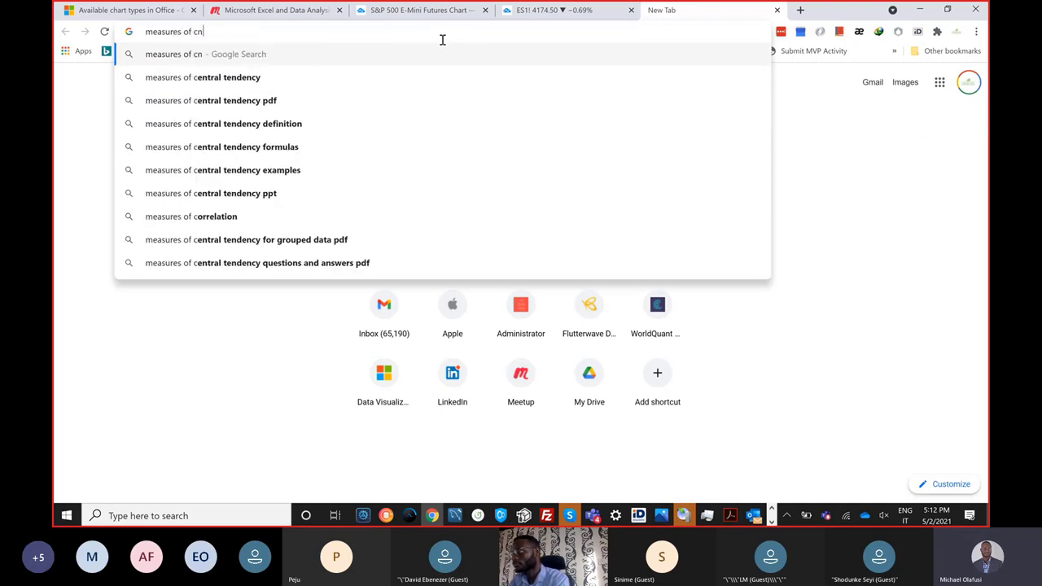
key(BackSpace)
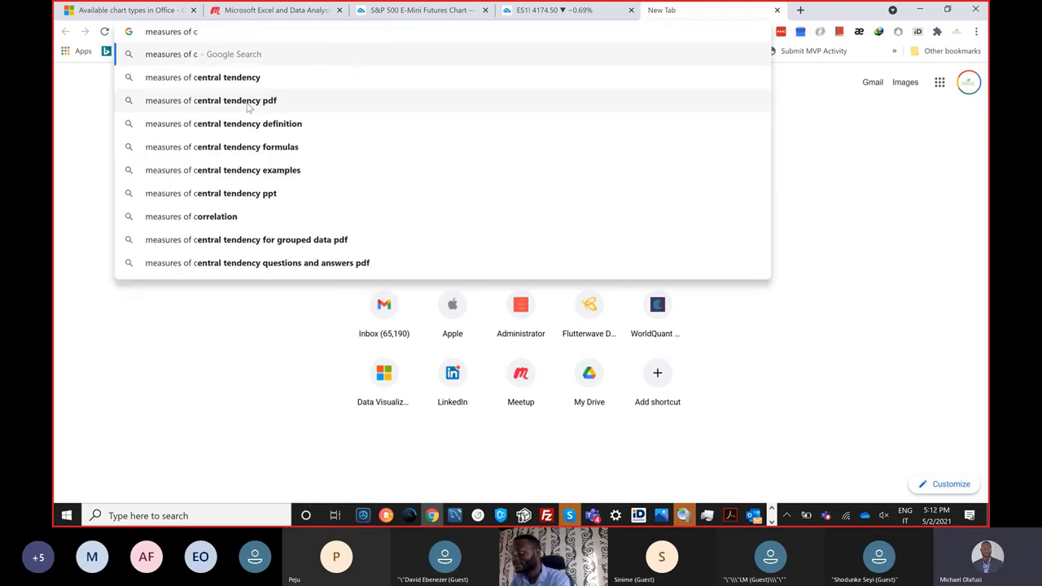
key(Down)
key(Return)
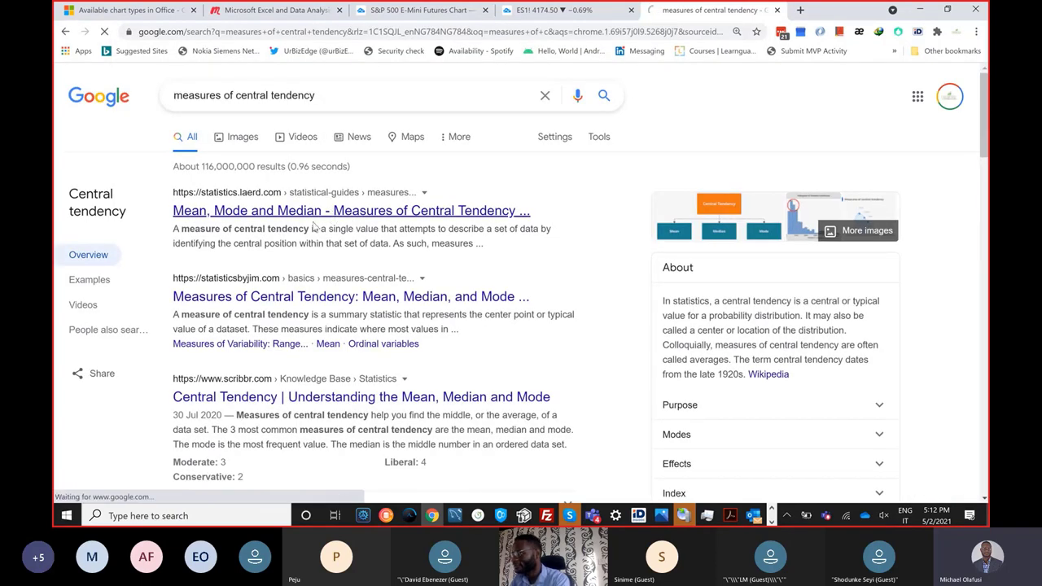
click(331, 212)
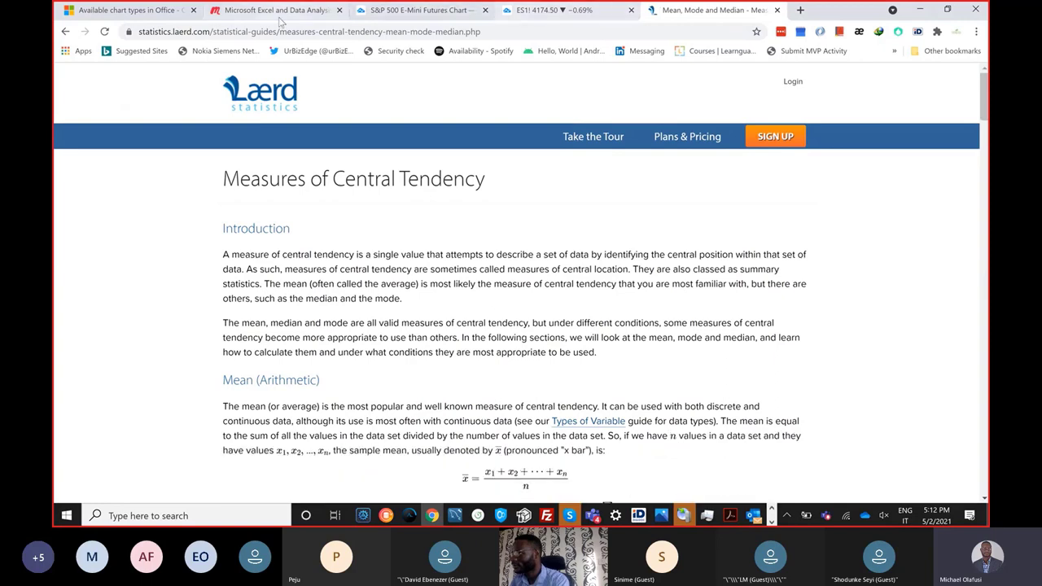
Step: Expand the Waterfall charts section on the Office chart-types page, then return to Excel
click(138, 10)
scroll(325, 317, down, 3)
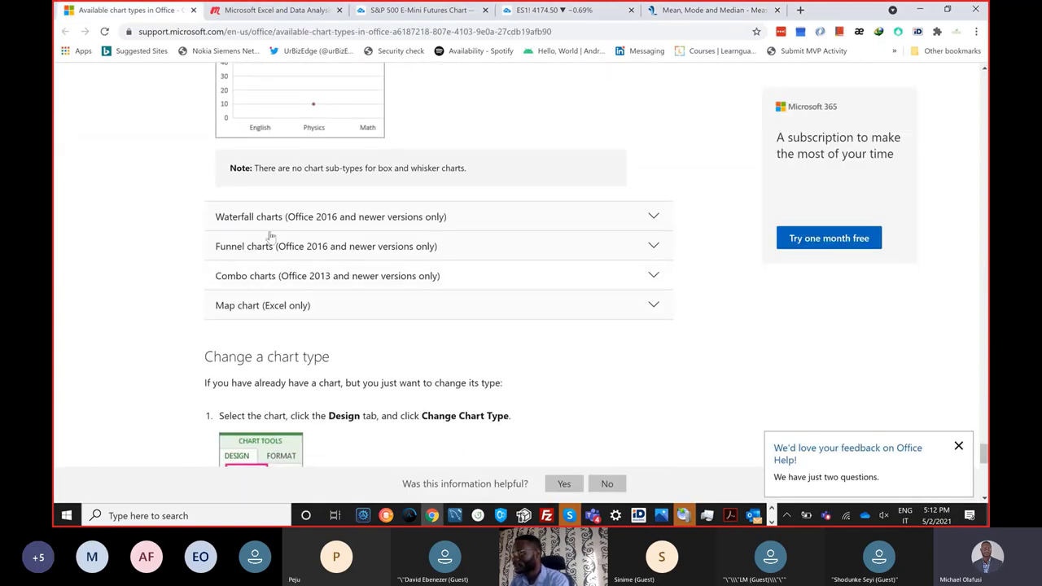
click(290, 225)
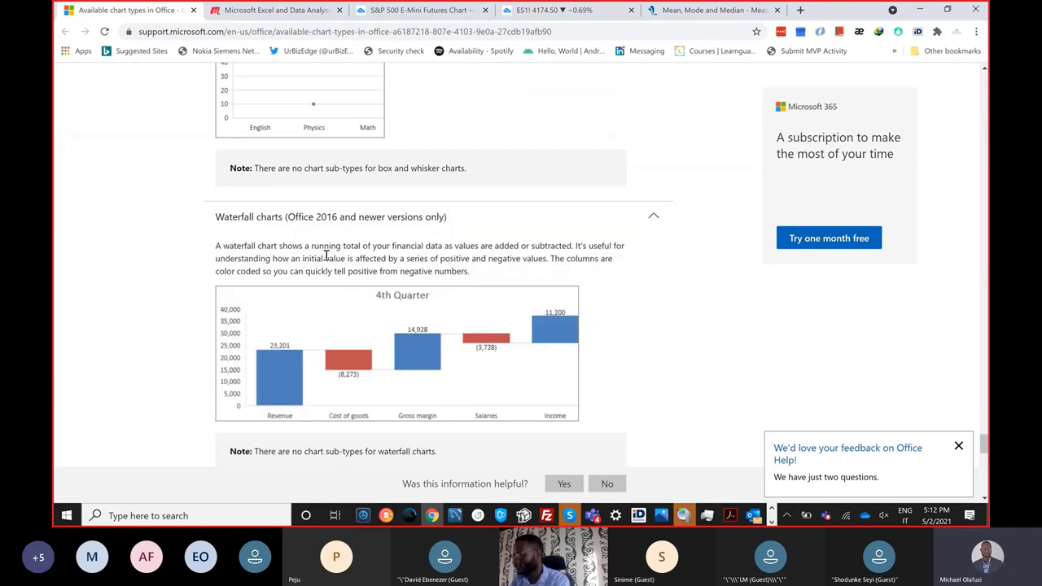
click(409, 515)
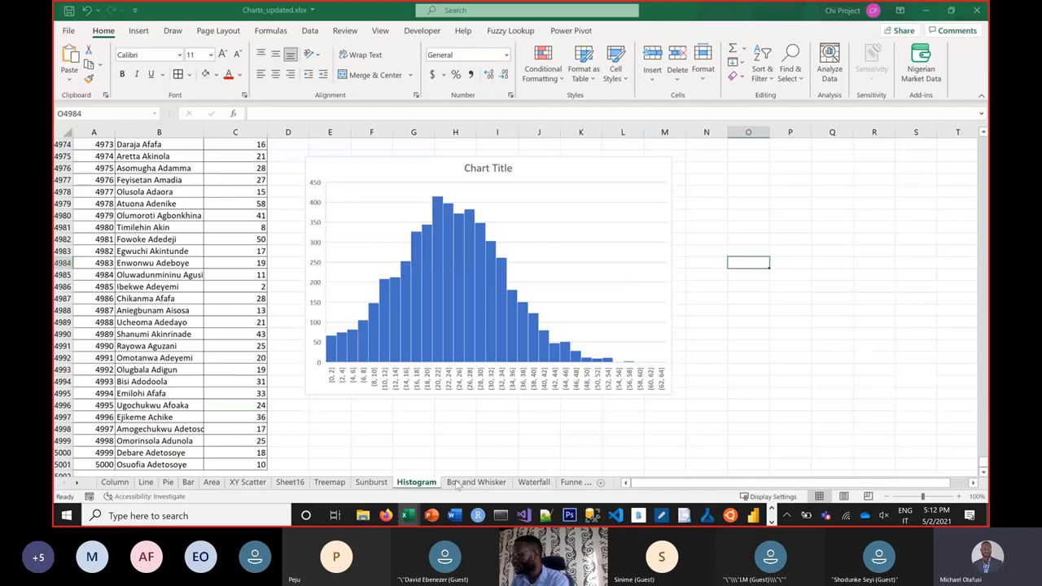
Step: On the Waterfall sheet, move the stacked-column waterfall chart down to row 32
click(533, 482)
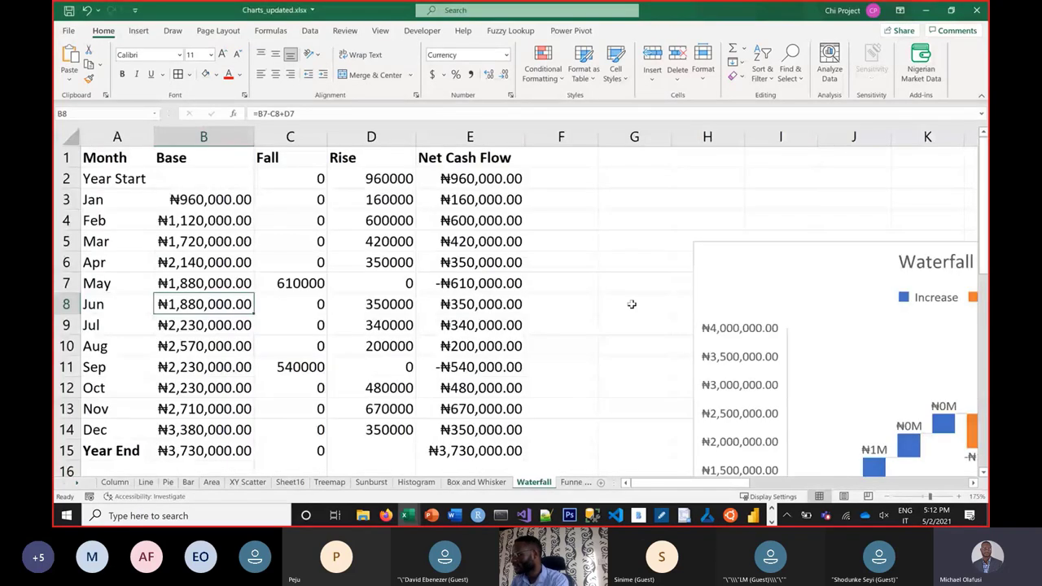
ctrl+scroll(631, 303, down, 3)
scroll(449, 367, down, 5)
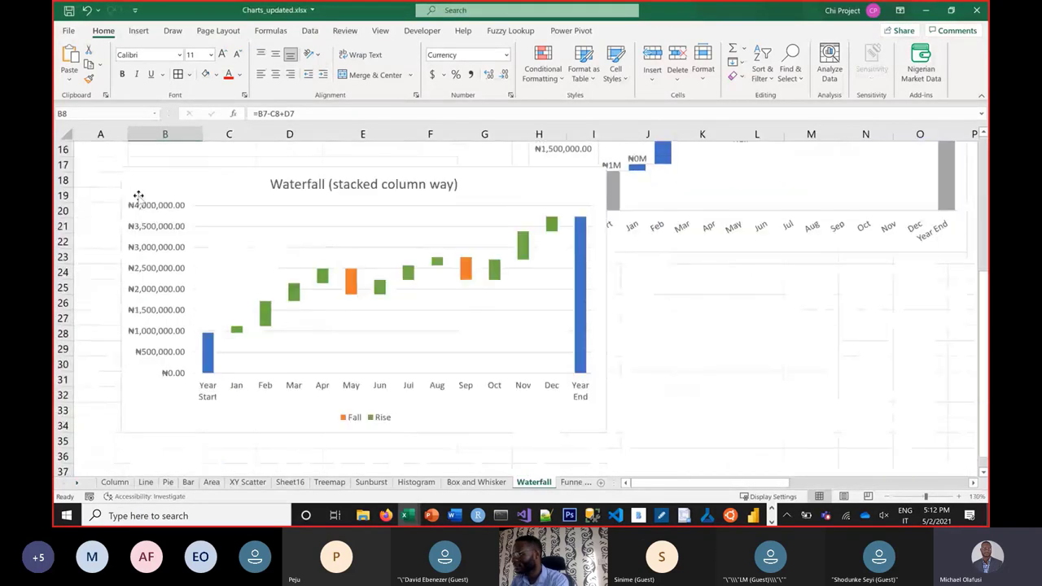
drag(139, 181, 181, 417)
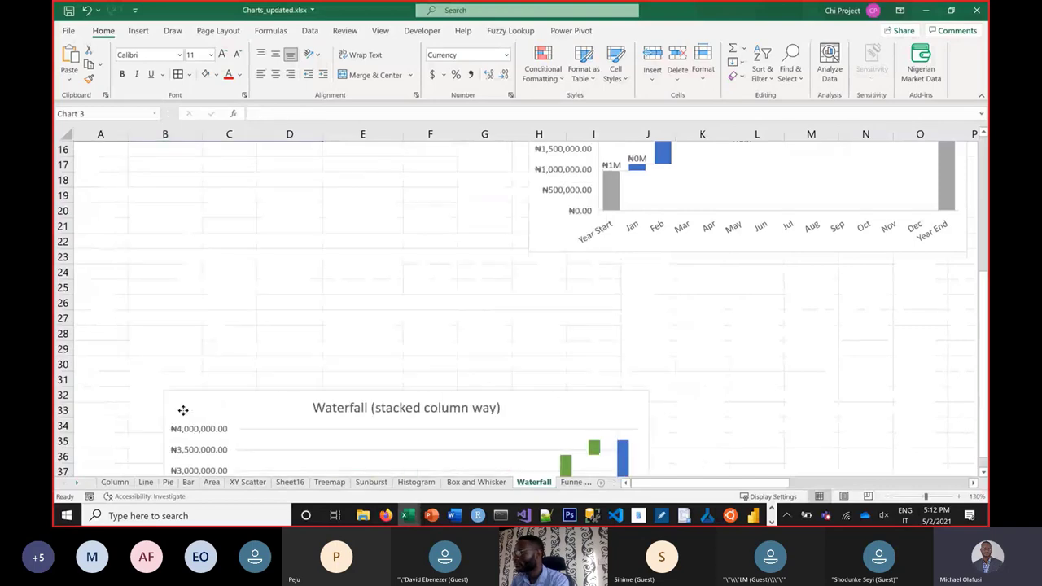
click(194, 313)
Step: Shift the Waterfall (2016+ way) chart up and to the left
scroll(591, 312, up, 5)
click(539, 215)
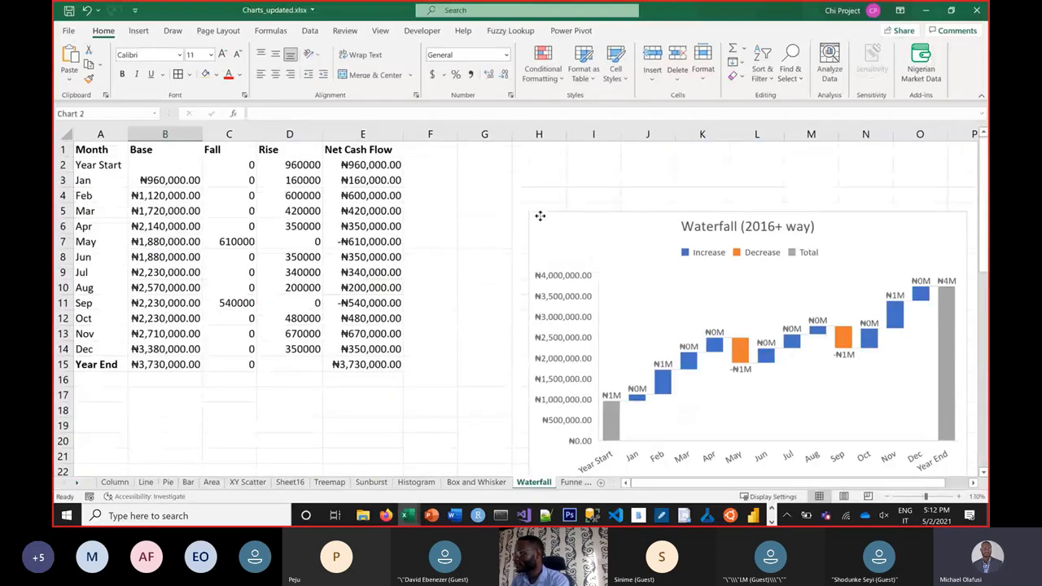
drag(539, 215, 460, 171)
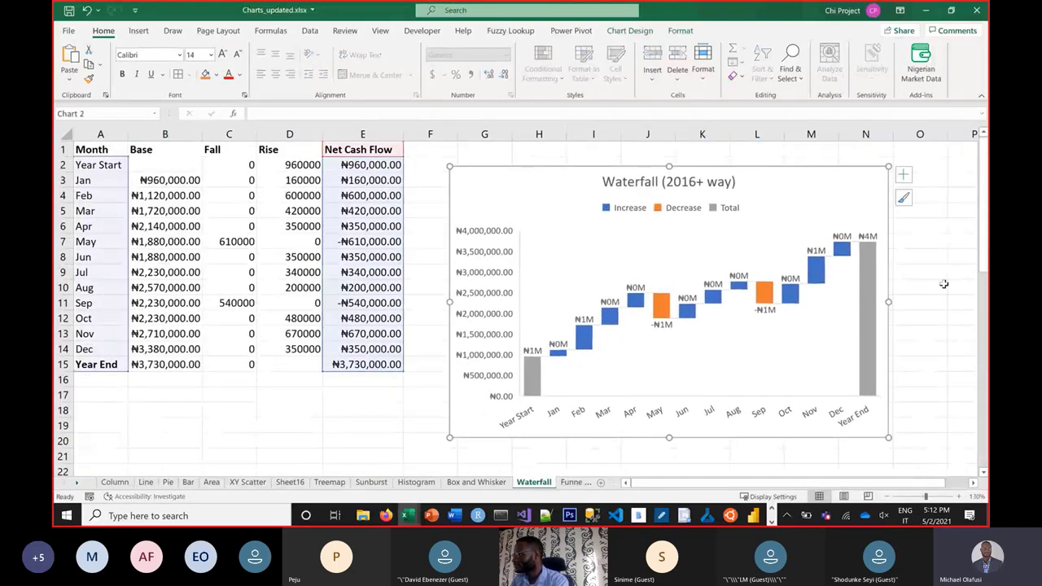
click(921, 275)
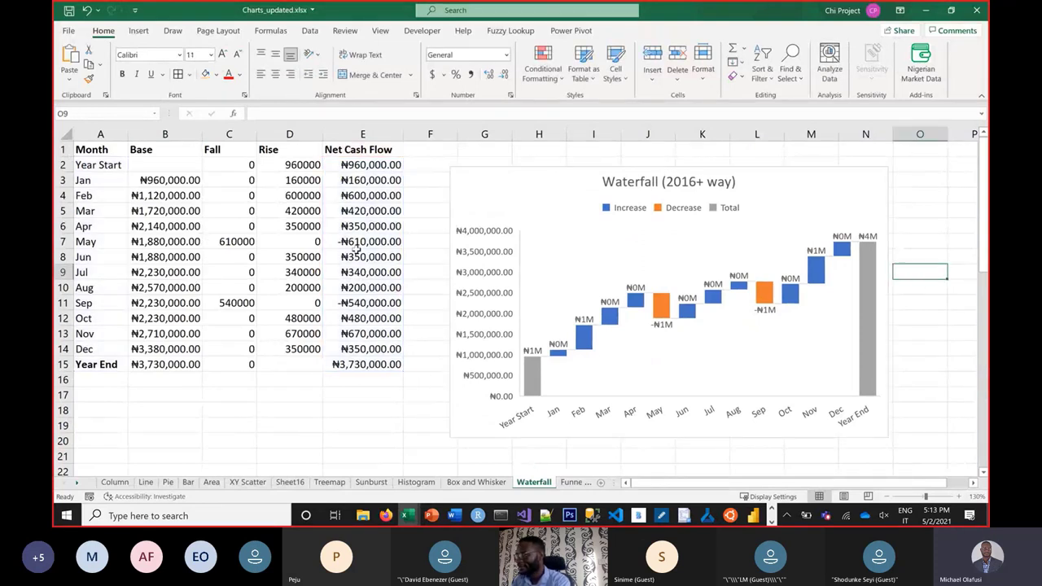
click(298, 424)
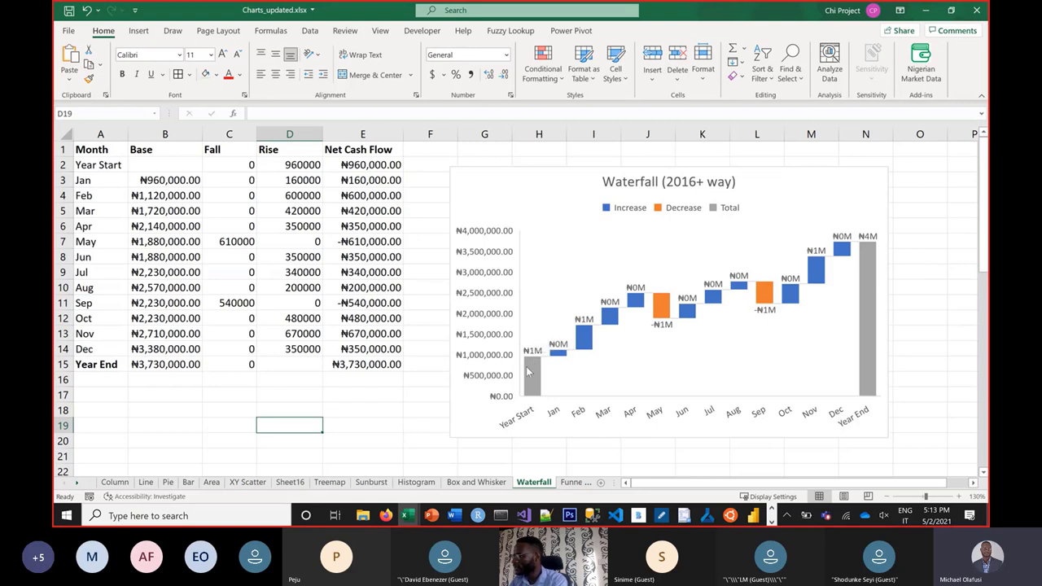
mouse_move(530, 372)
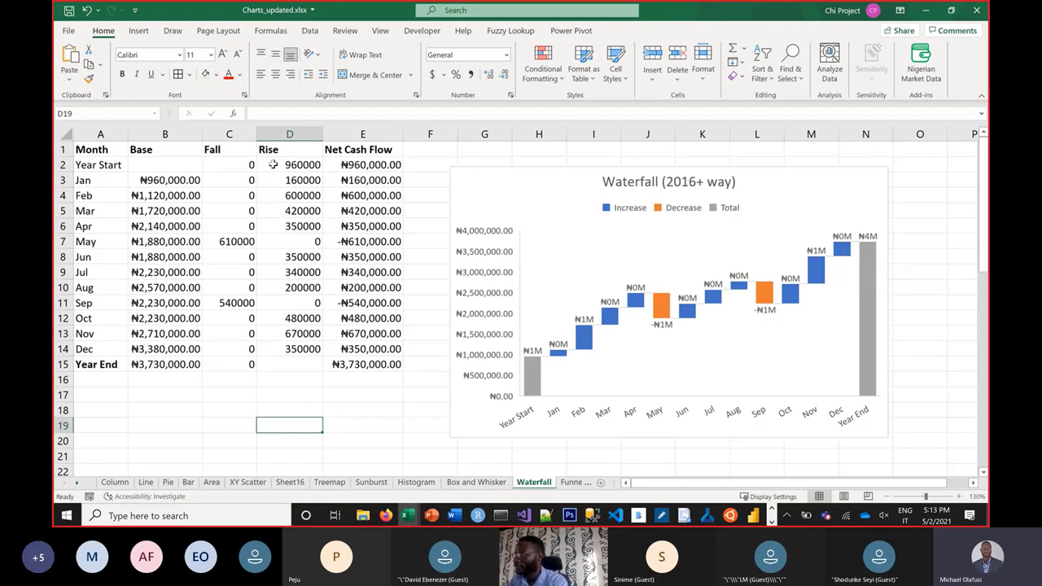
scroll(338, 236, down, 5)
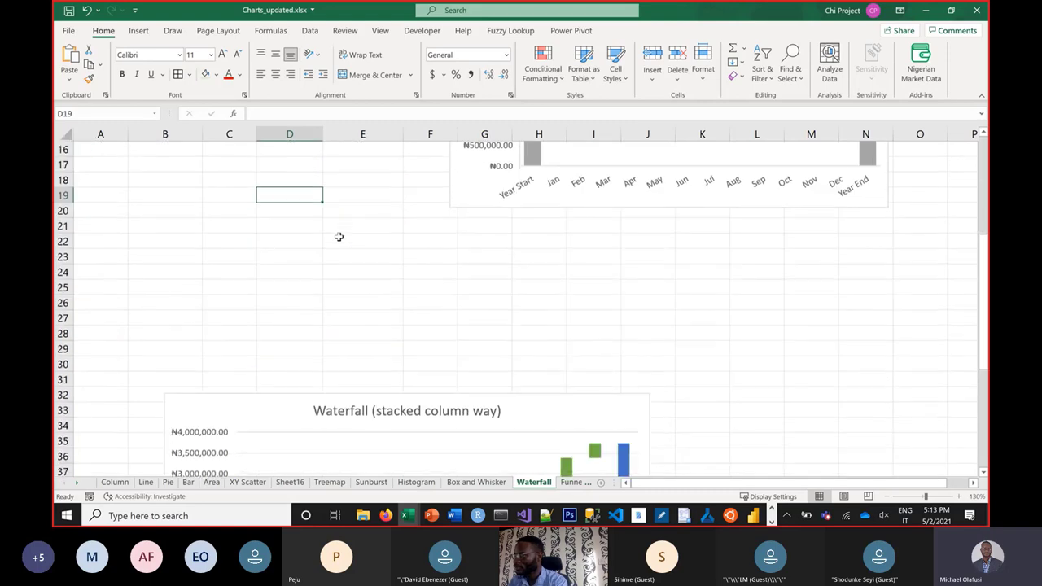
Step: Copy the Month and Net Cash Flow columns (A1:A15, E1:E15) and paste them at A61
scroll(339, 236, up, 5)
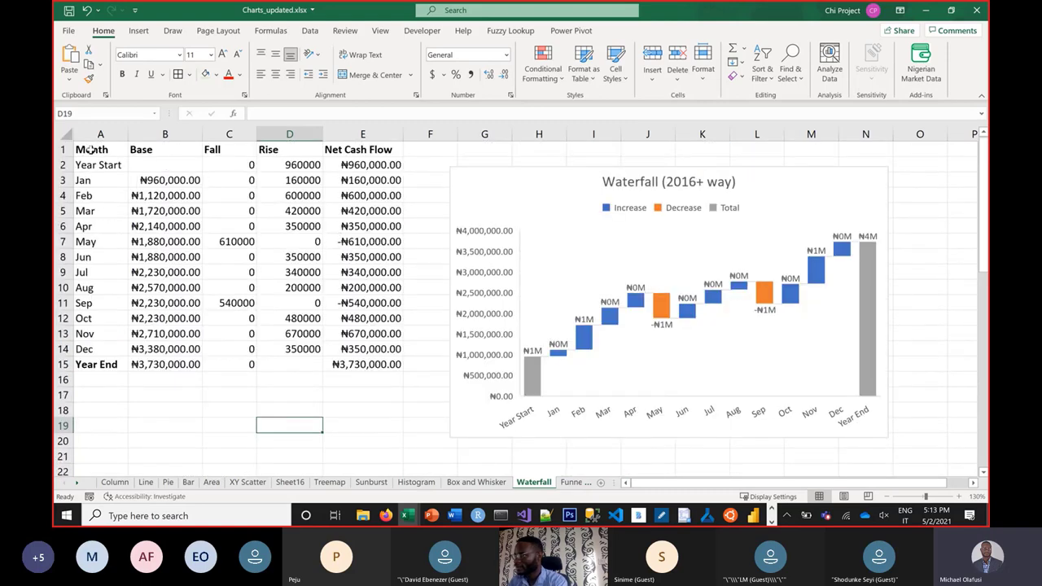
drag(92, 149, 95, 366)
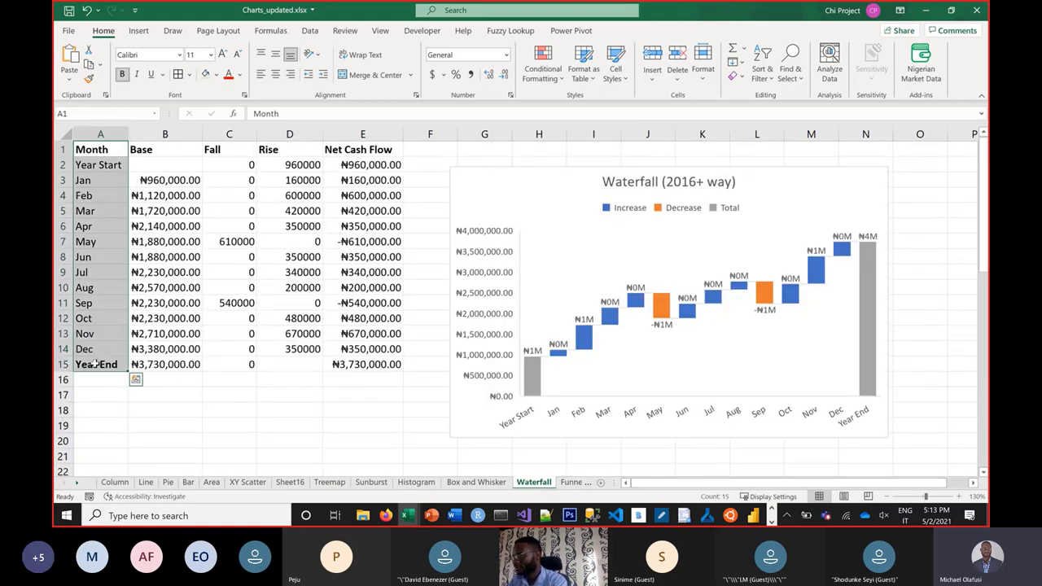
key(ctrl+c)
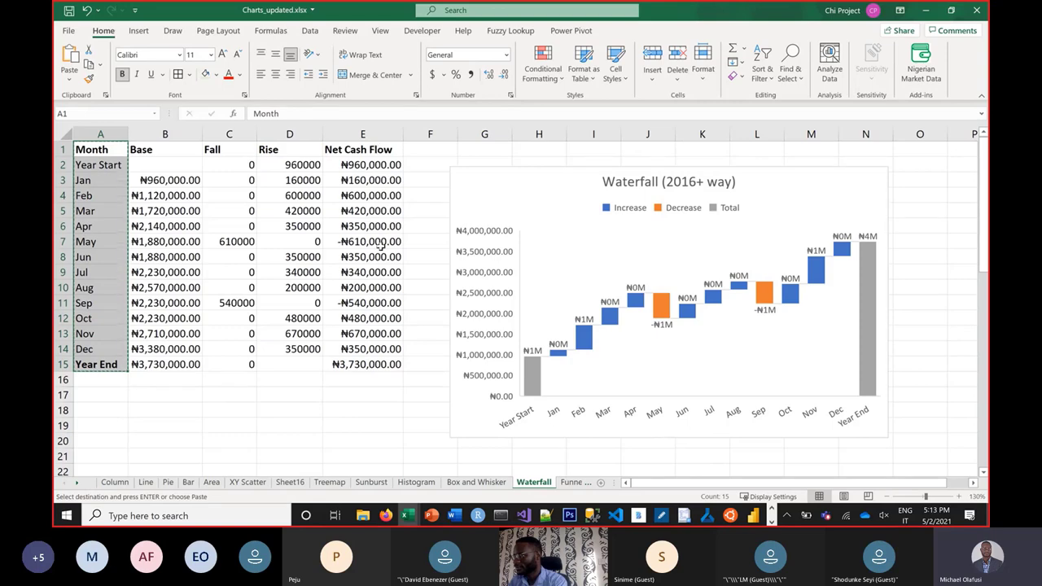
drag(363, 150, 376, 361)
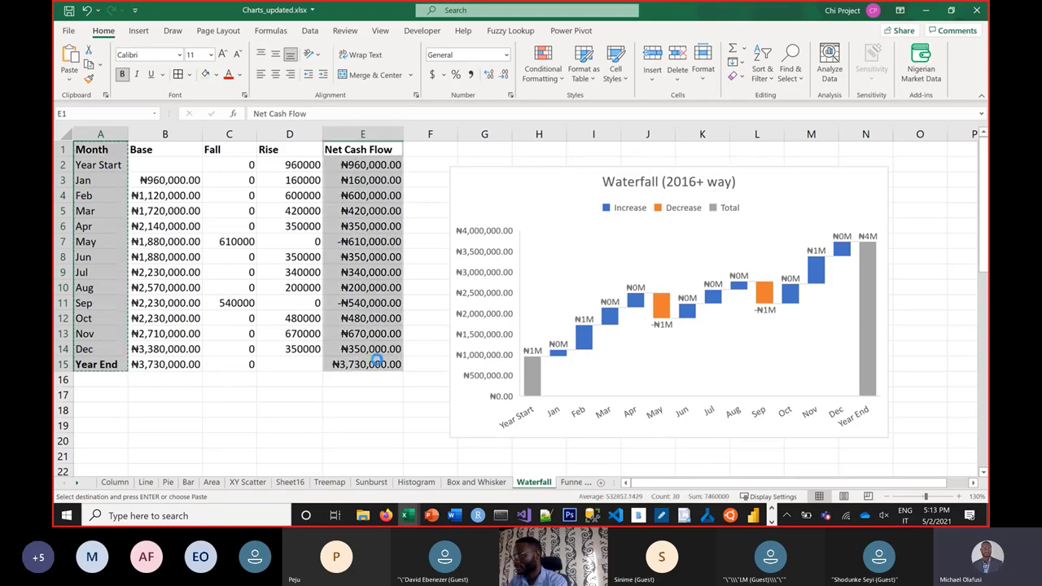
scroll(218, 358, down, 17)
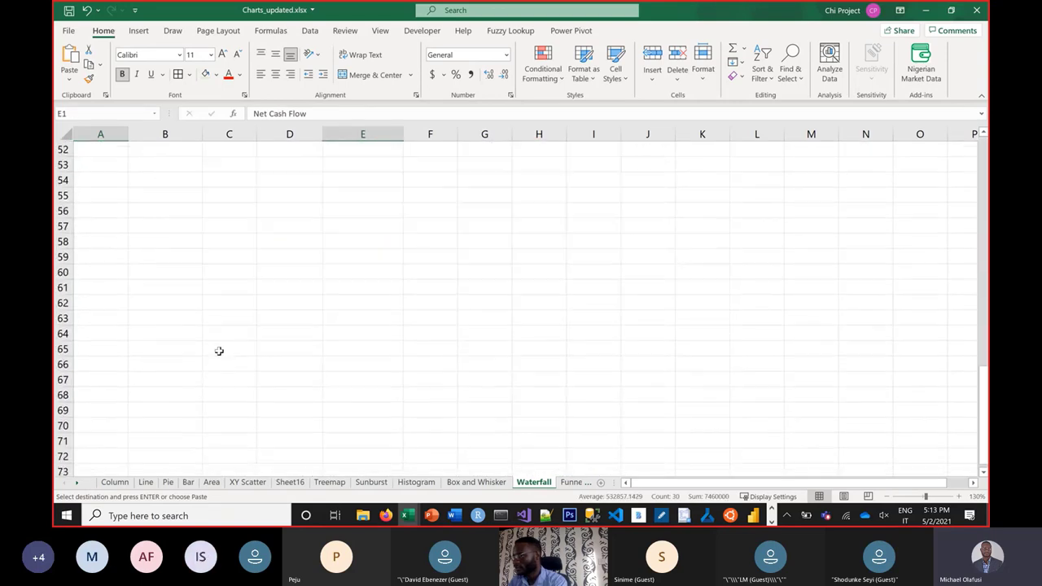
scroll(218, 351, down, 2)
click(94, 194)
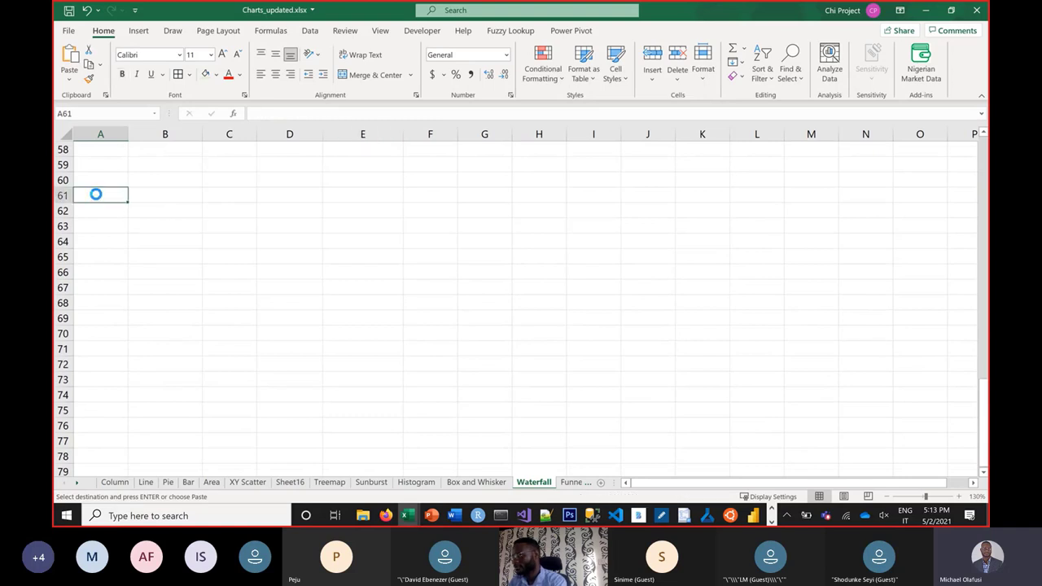
key(ctrl+v)
Step: Insert a waterfall chart from the new A61:B75 table
click(138, 31)
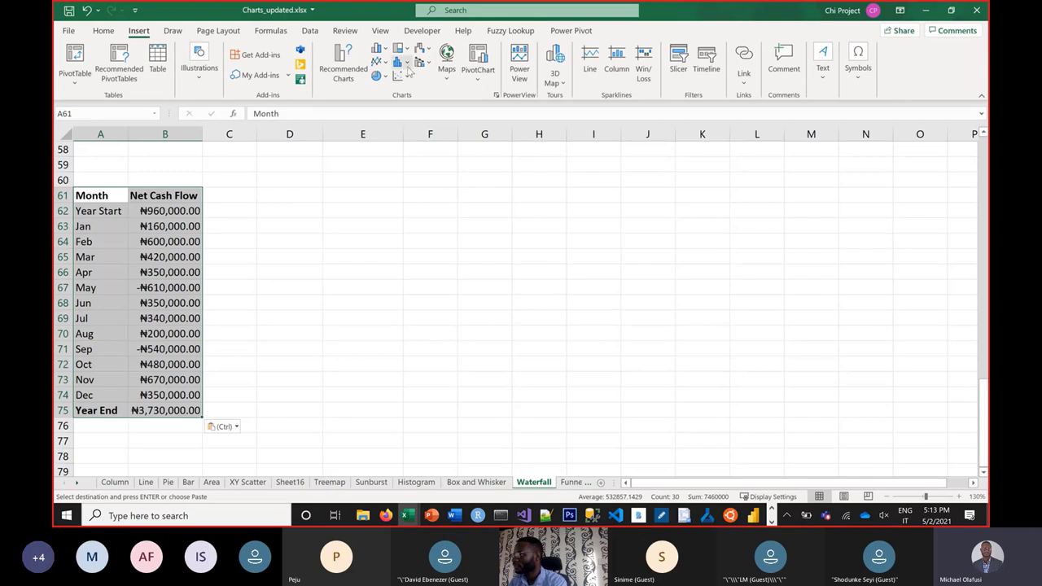
click(421, 65)
click(429, 51)
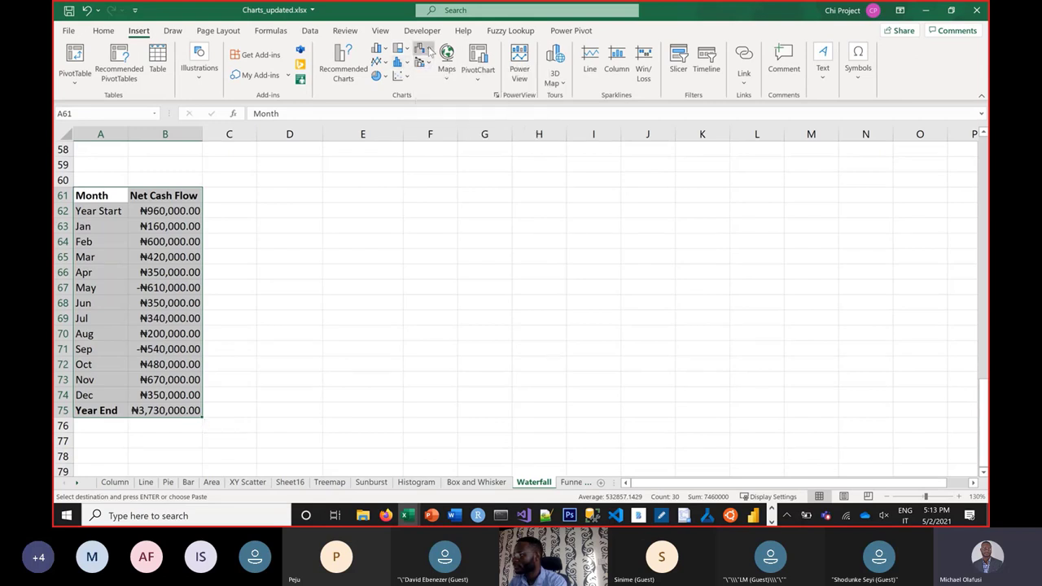
click(429, 51)
click(428, 99)
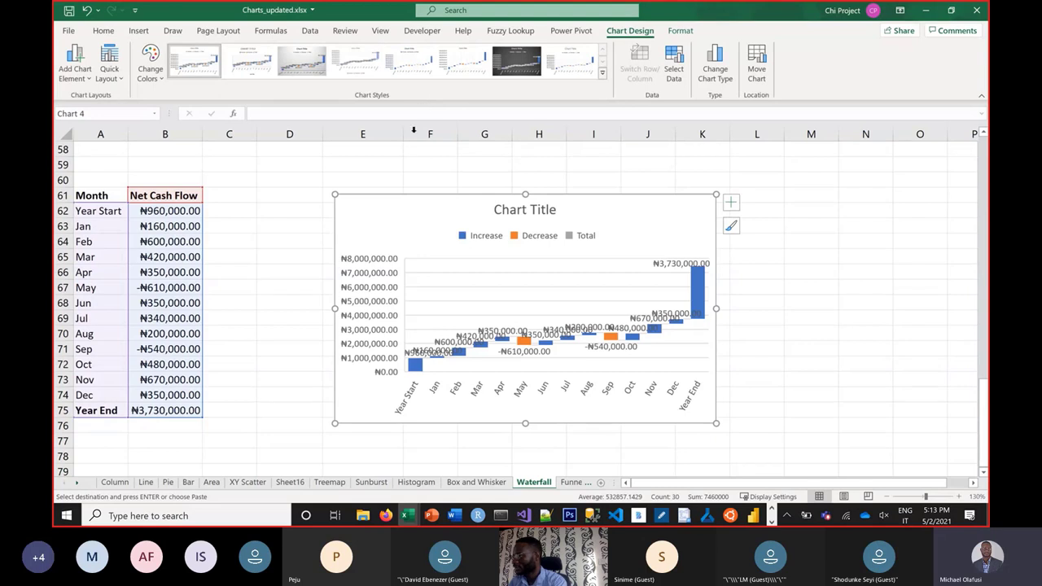
Step: Enlarge the new waterfall chart and delete its data labels
drag(334, 194, 325, 151)
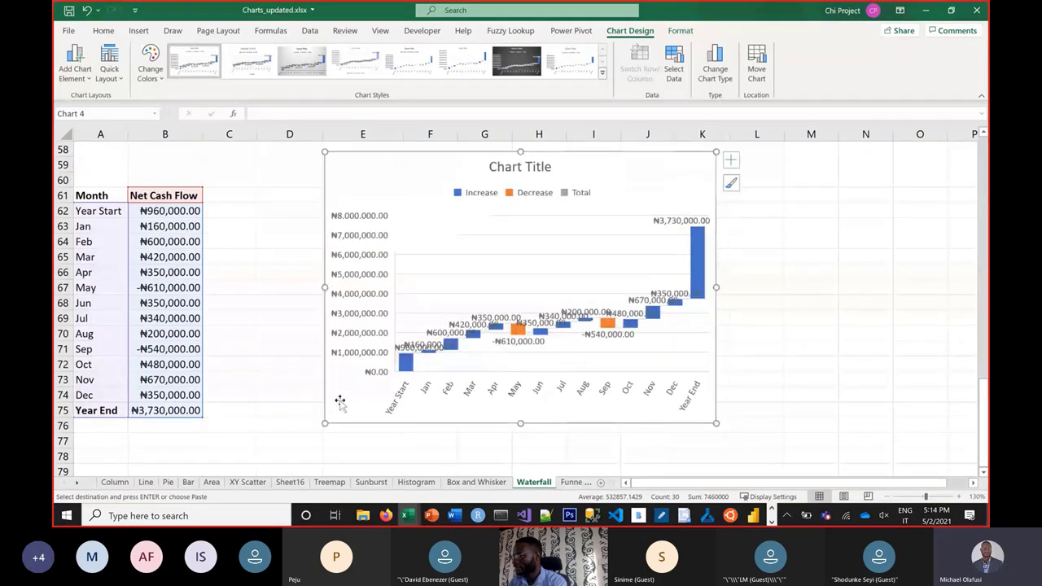
drag(325, 423, 311, 447)
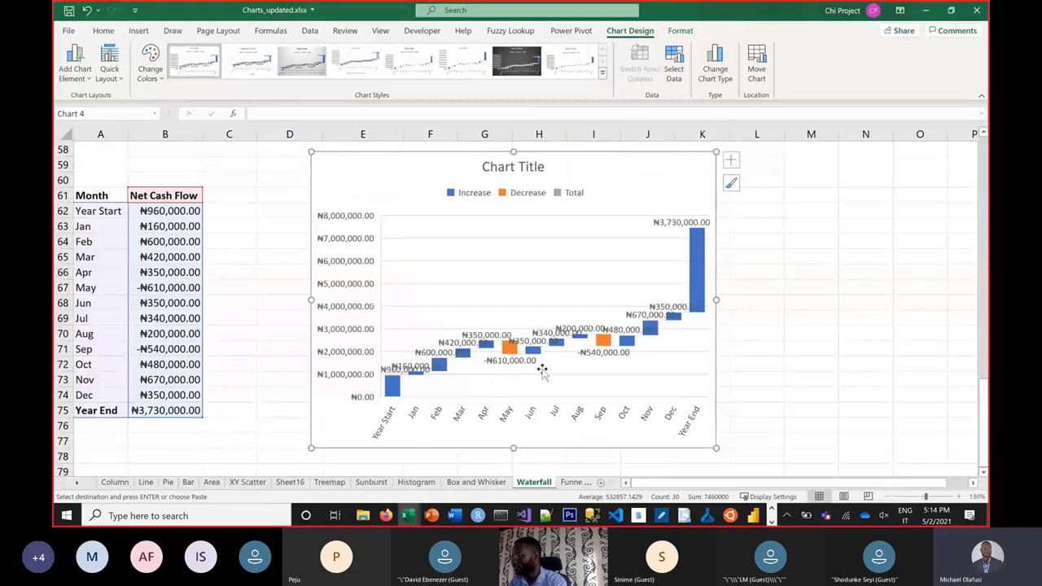
click(612, 332)
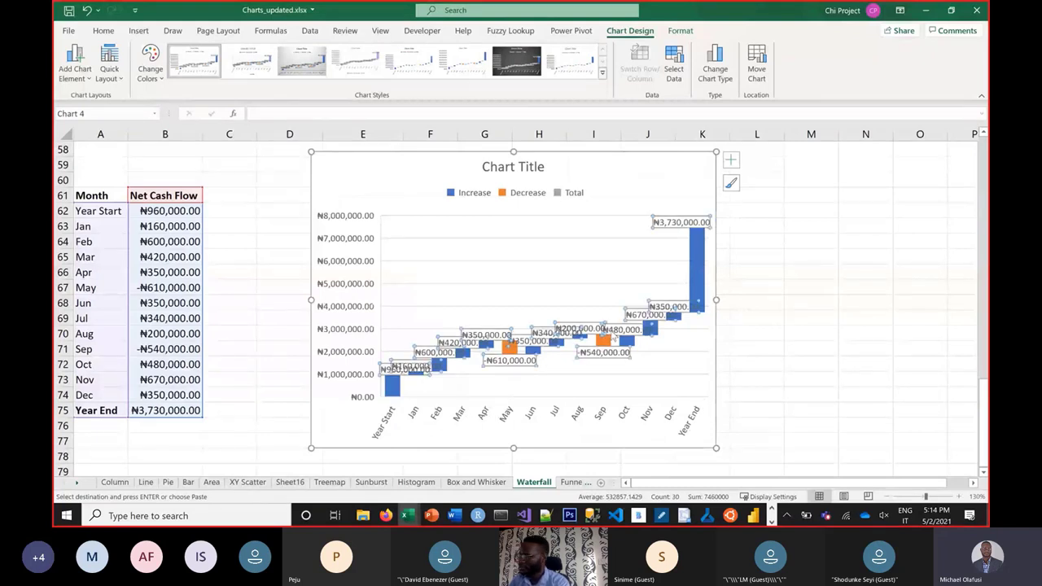
key(Delete)
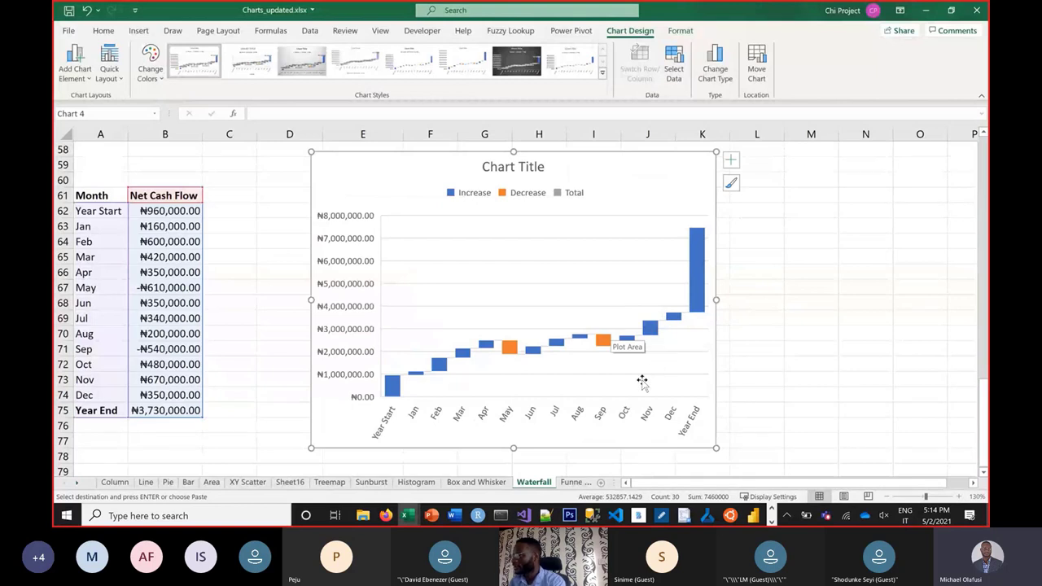
Step: Set the Year Start and Year End bars as totals
right_click(395, 389)
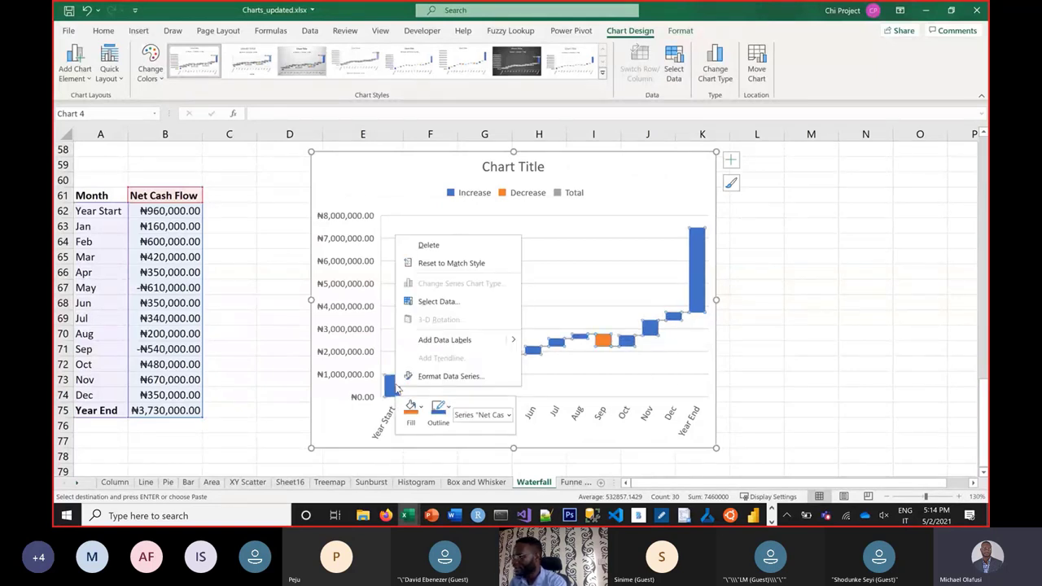
key(Escape)
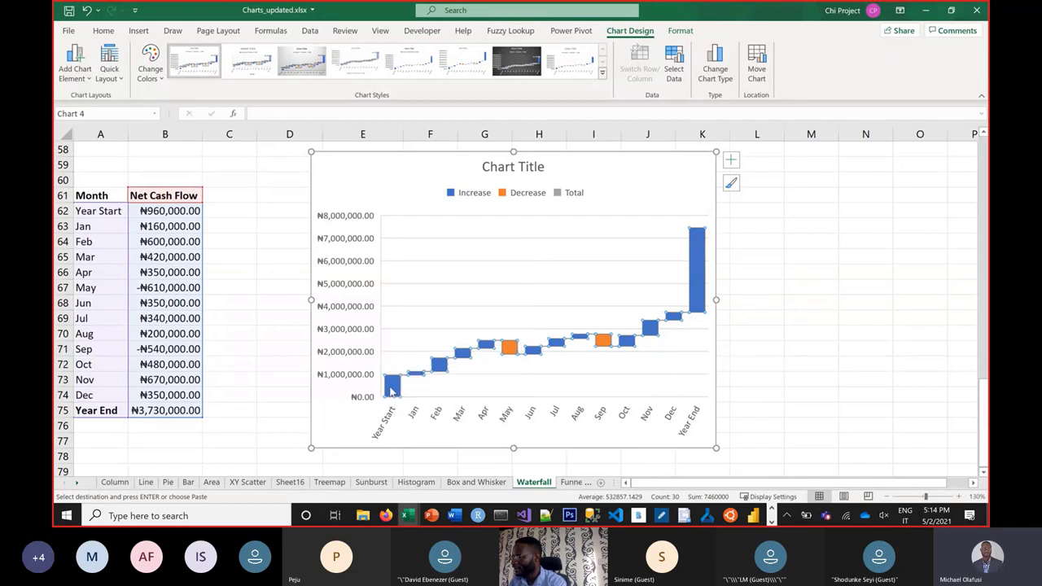
click(392, 389)
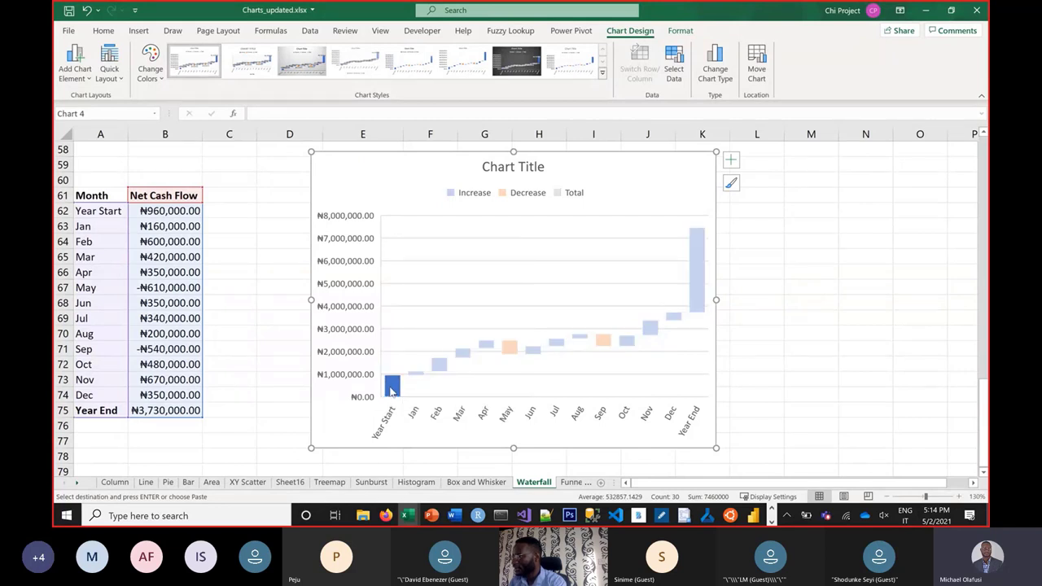
right_click(392, 390)
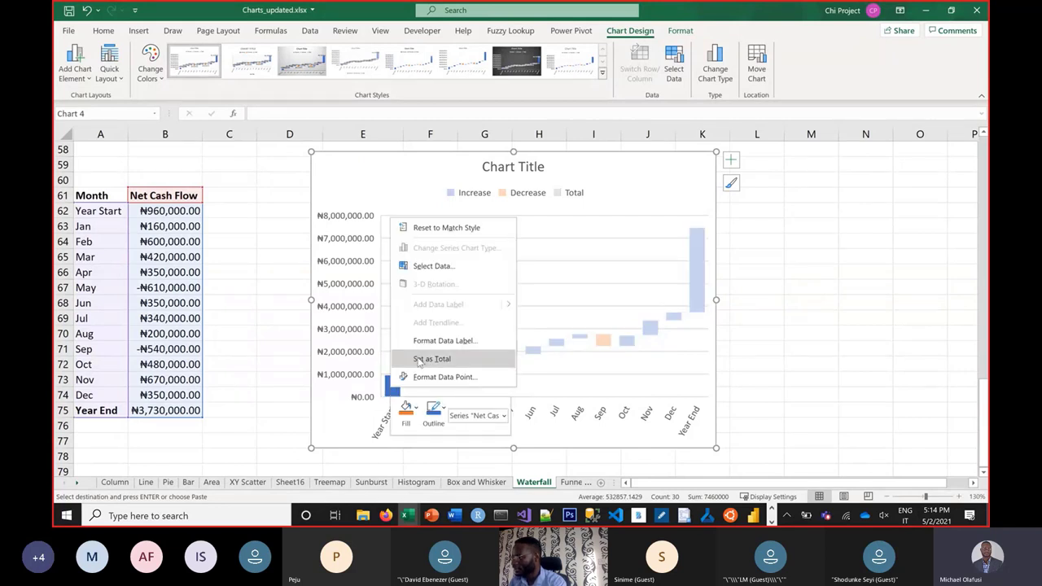
click(418, 360)
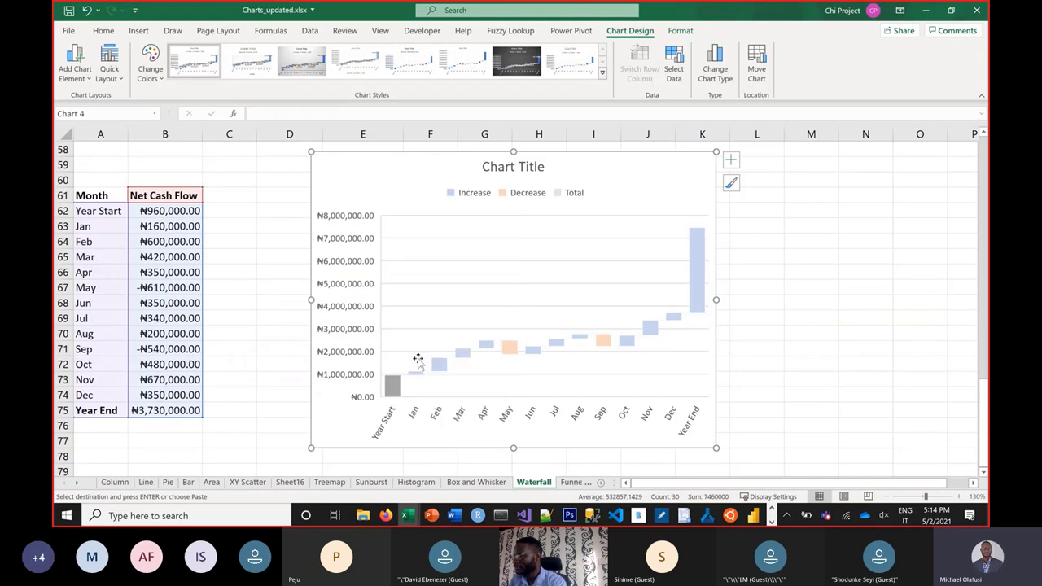
click(697, 277)
right_click(698, 275)
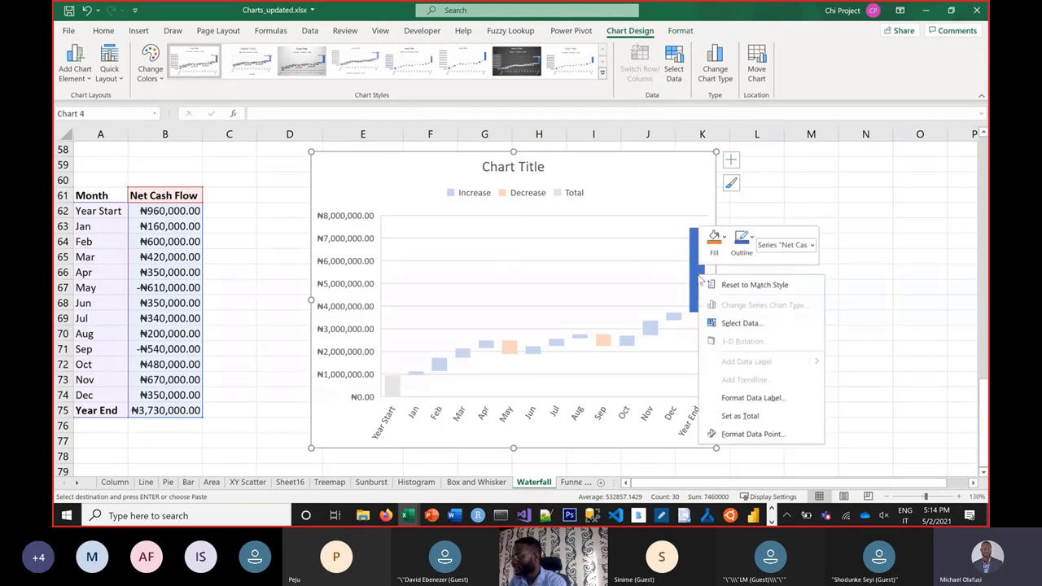
click(734, 418)
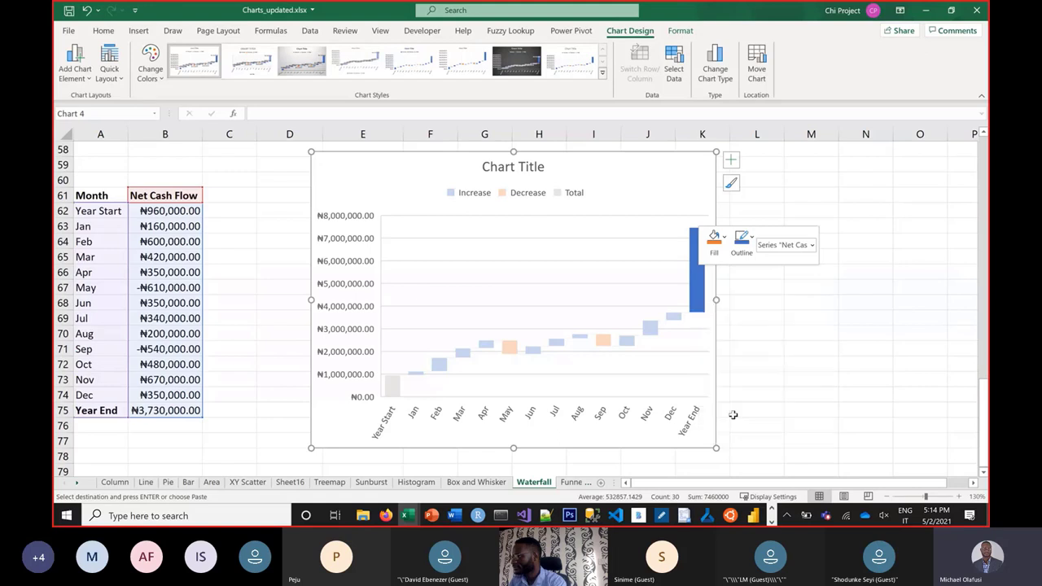
click(788, 323)
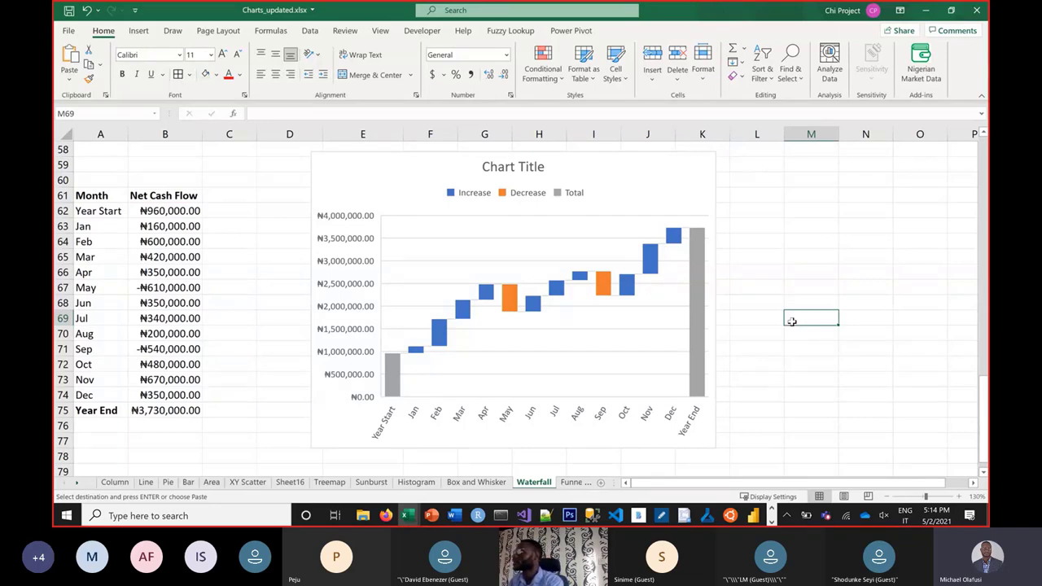
Step: Expand the Funnel charts section on the Microsoft Support page, then return to Excel
key(alt+Tab)
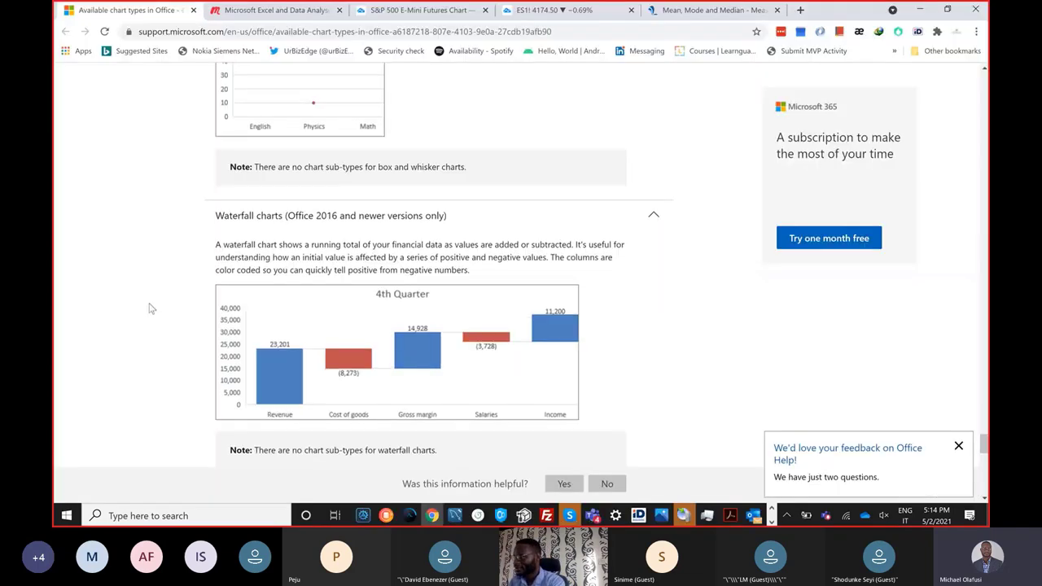
scroll(168, 288, down, 6)
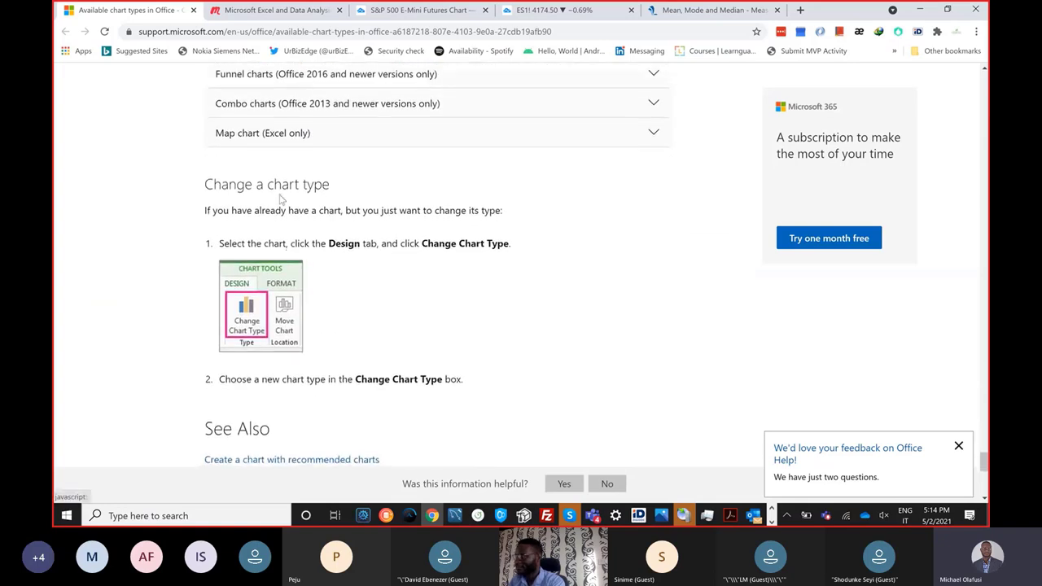
scroll(440, 203, up, 2)
click(489, 259)
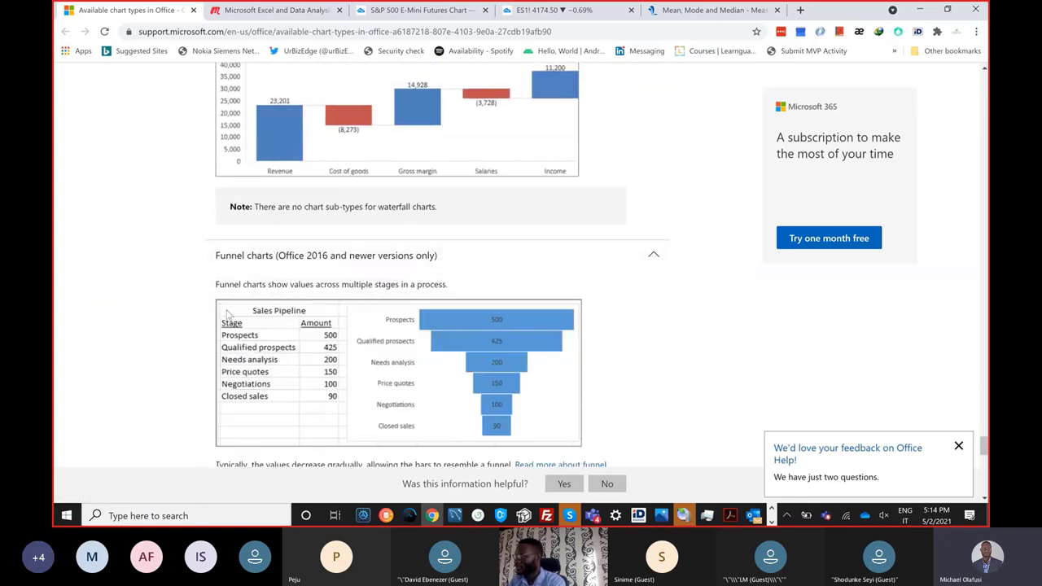
scroll(260, 308, down, 1)
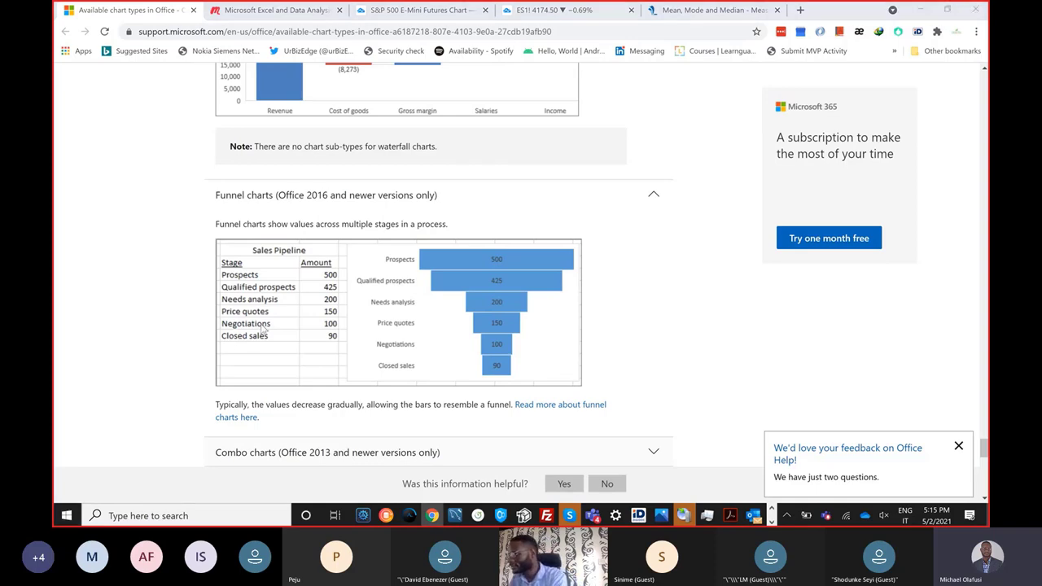
key(alt+Tab)
scroll(163, 327, down, 6)
Step: Enter the funnel stages Talk to 1000 and Interested 800 in B94:C95
scroll(164, 327, down, 4)
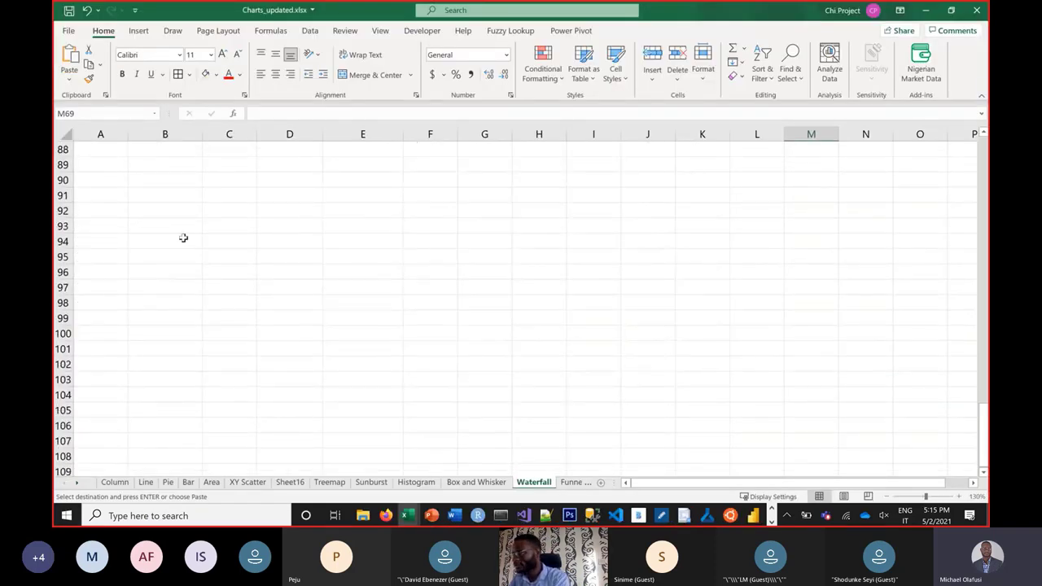
click(182, 240)
text(Talk to)
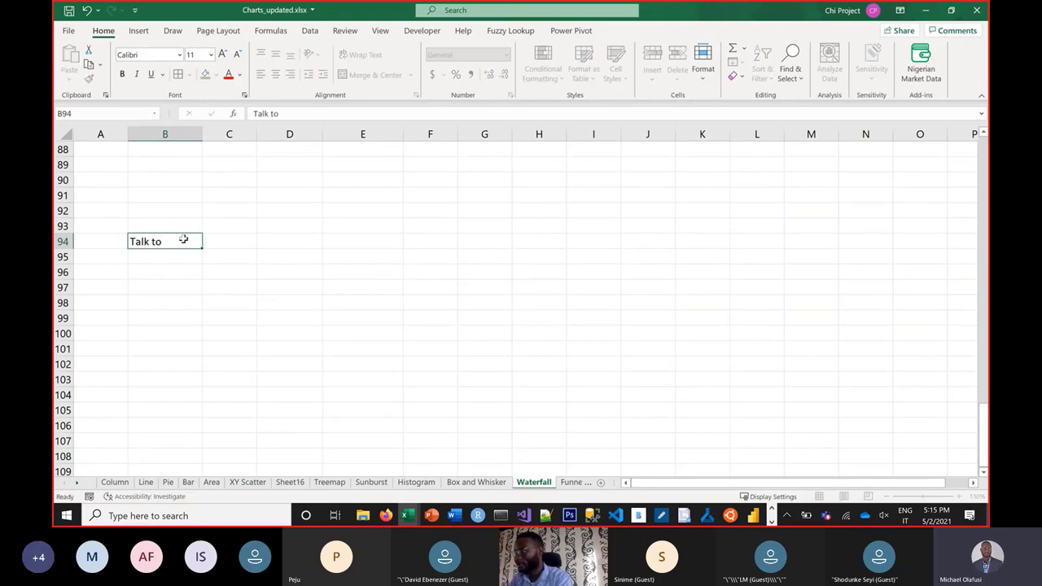
key(Tab)
text(1000)
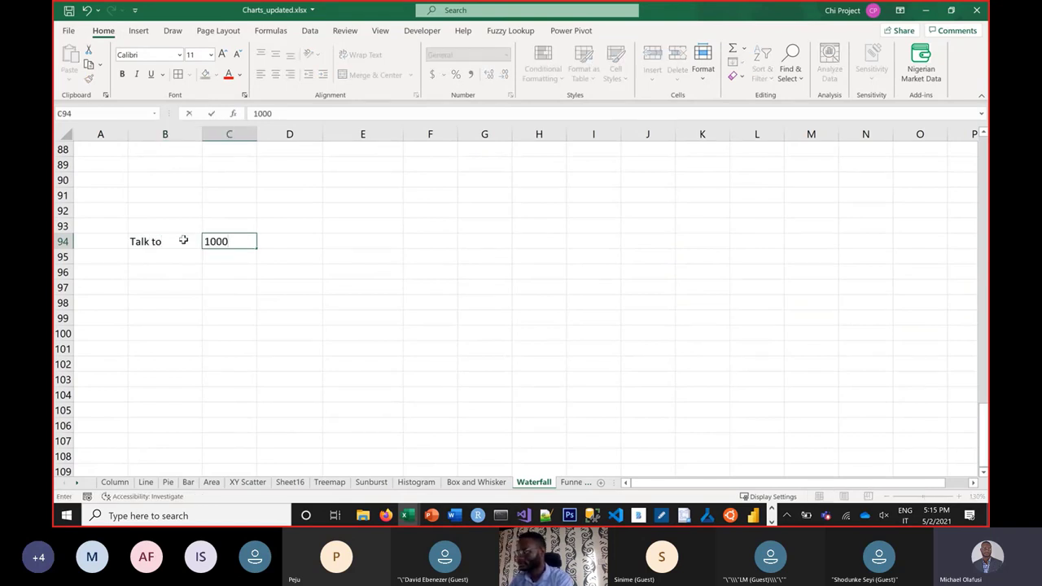
key(Return)
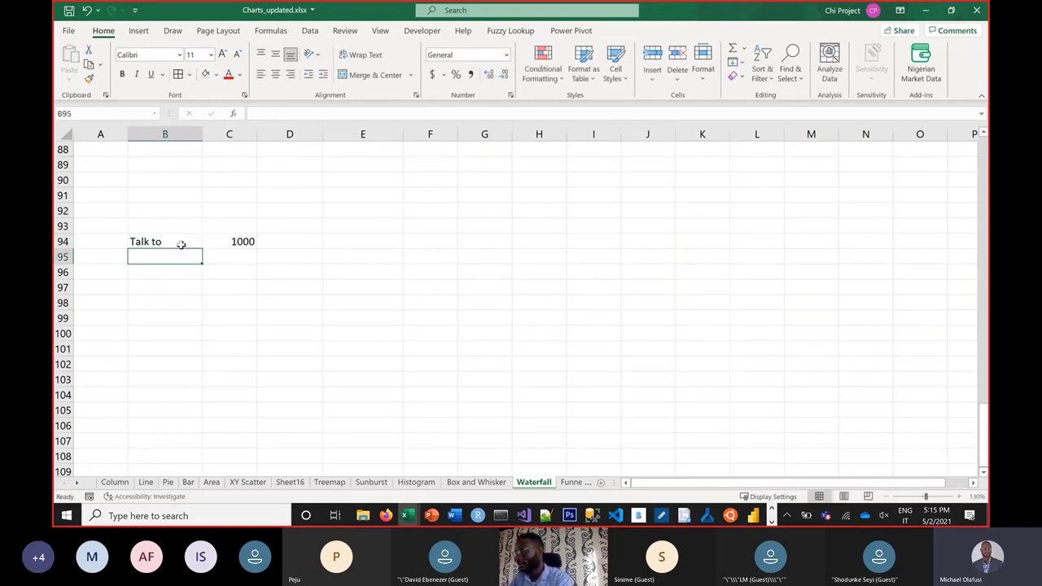
text(Interet)
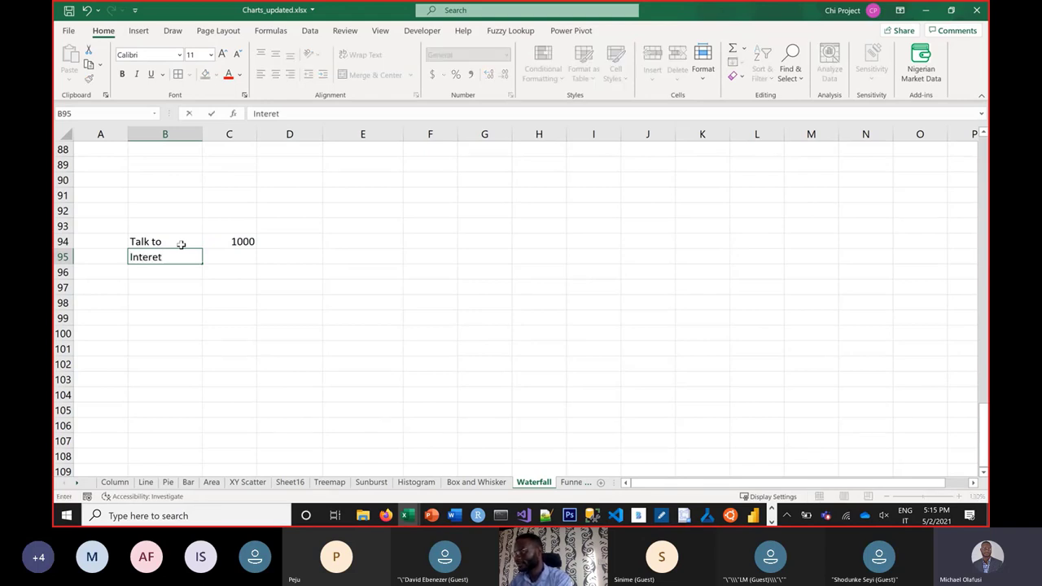
key(BackSpace)
text(sted)
key(Tab)
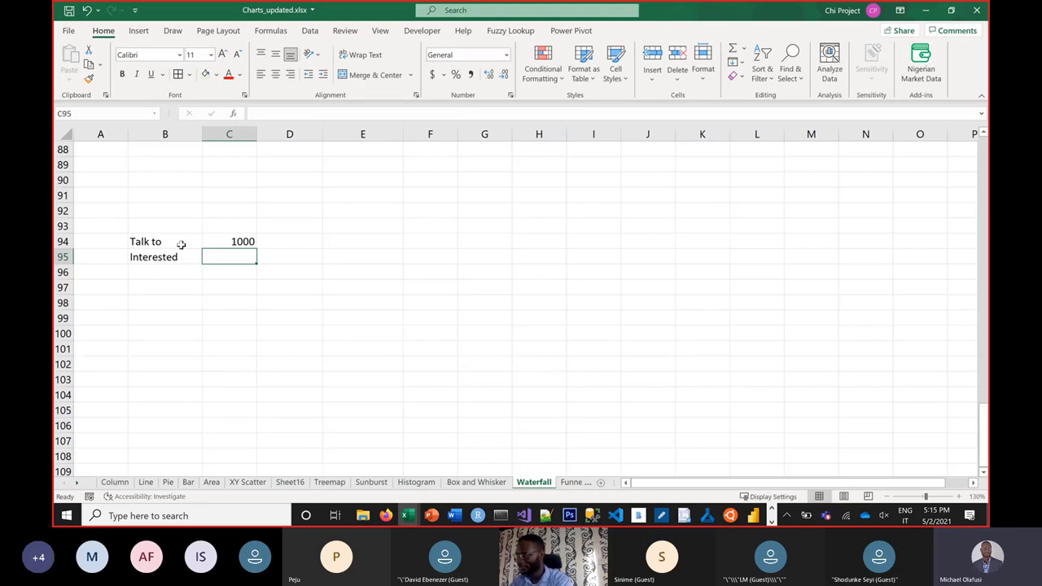
text(800)
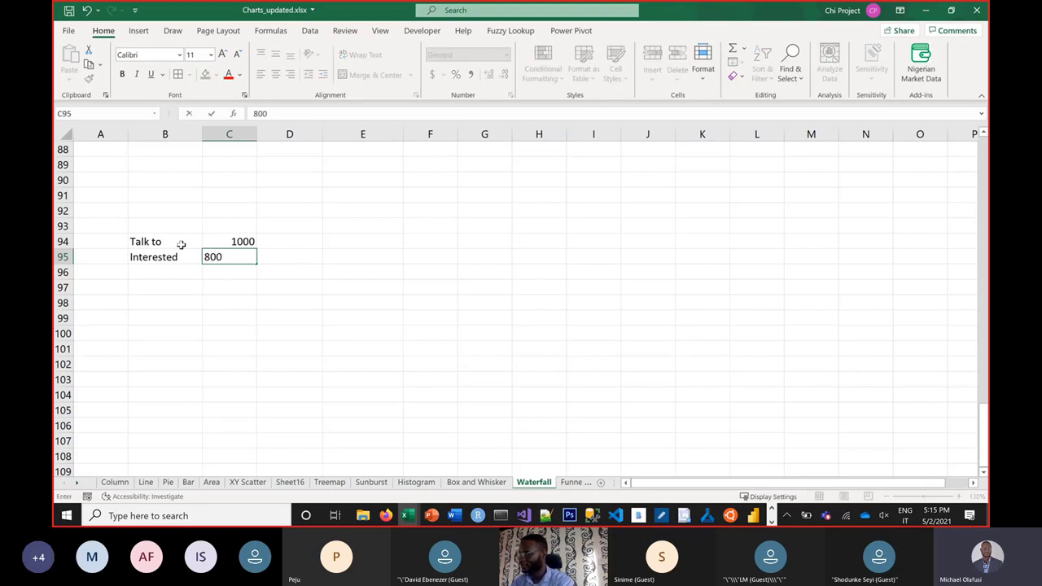
key(Return)
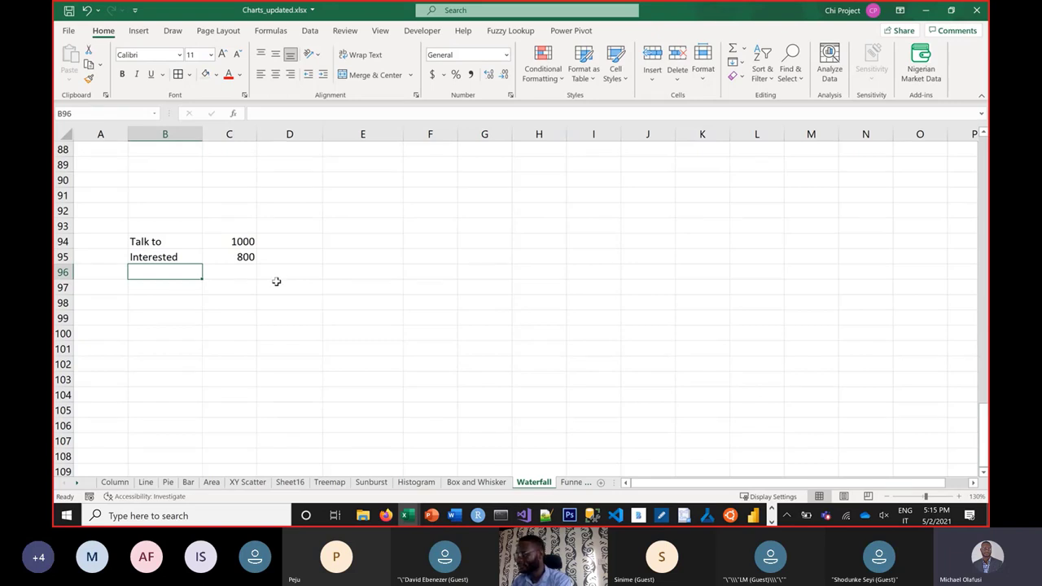
Step: Add the Demo Session stage with value 400 in row 96
text(Demo )
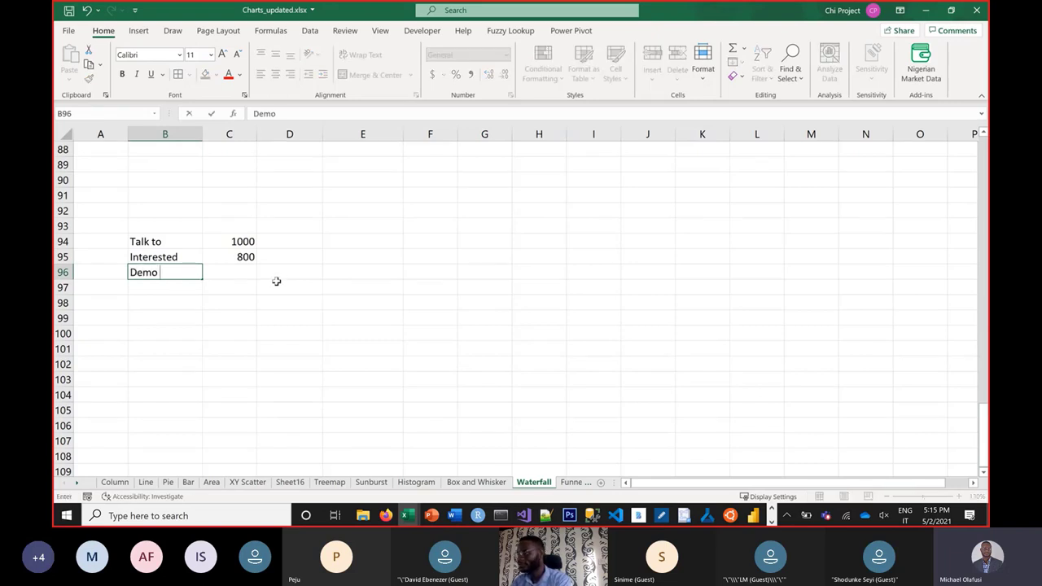
text(Session)
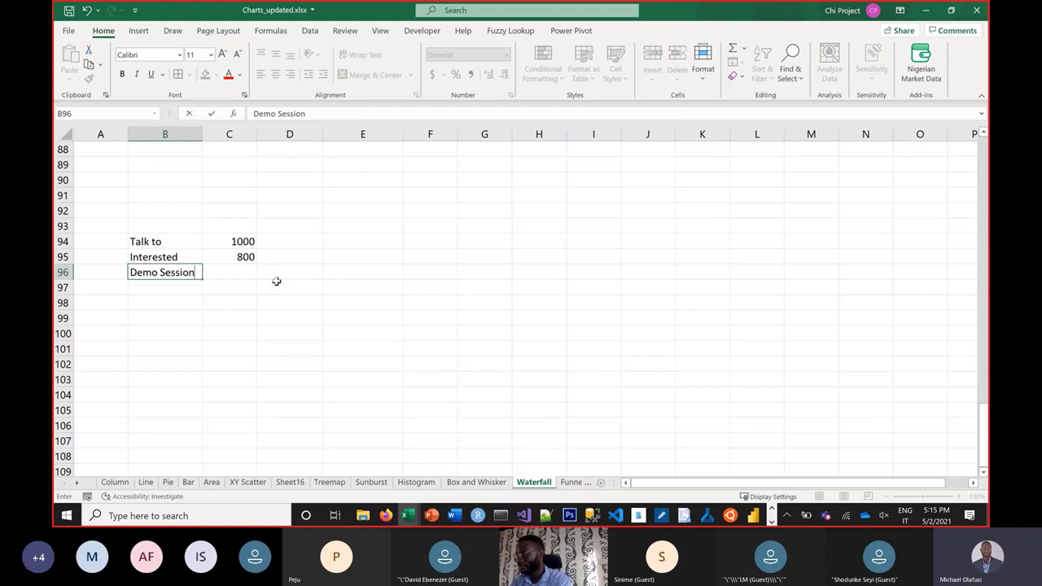
key(Return)
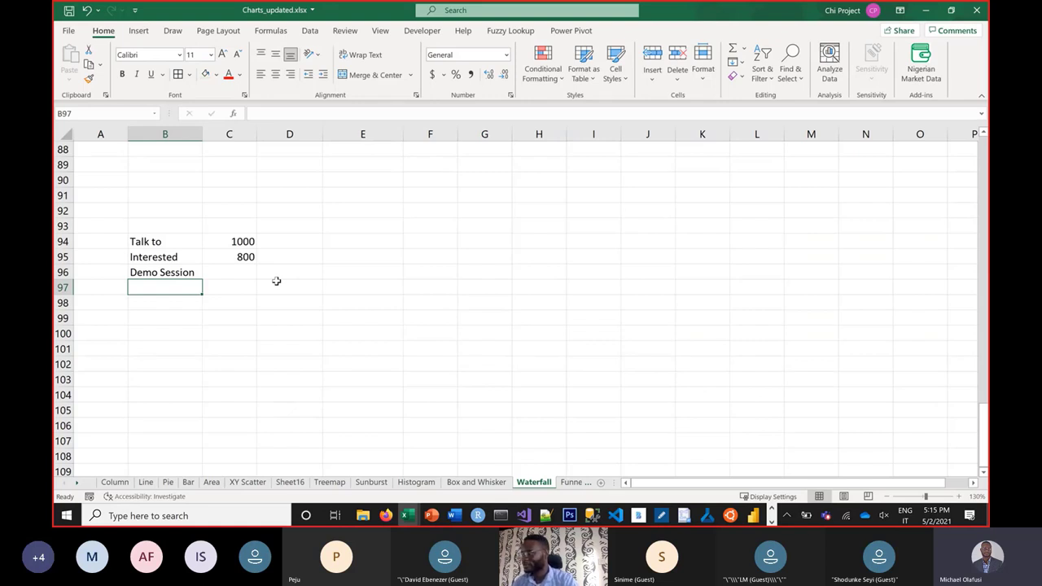
click(226, 271)
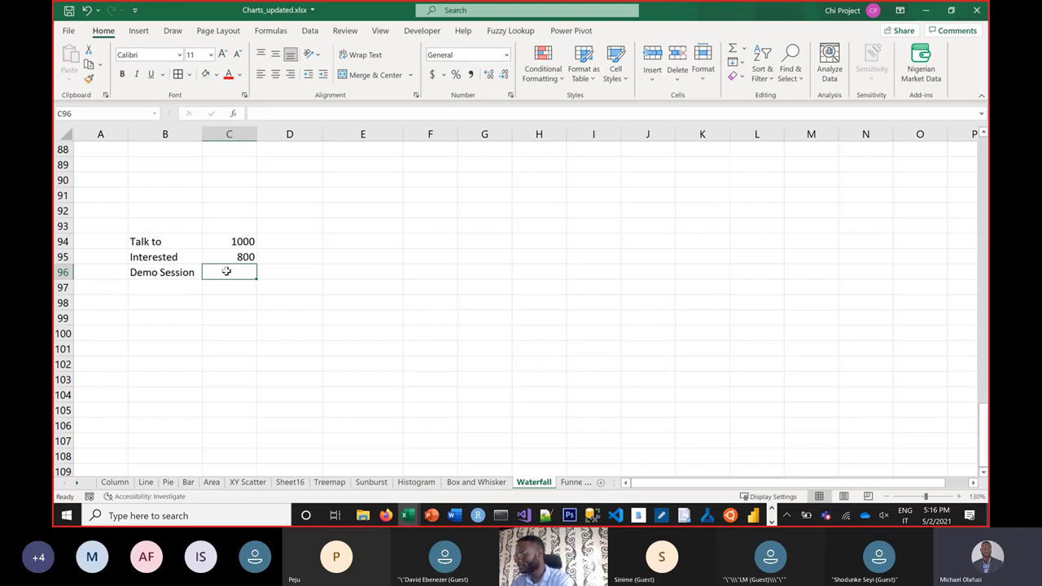
text(400)
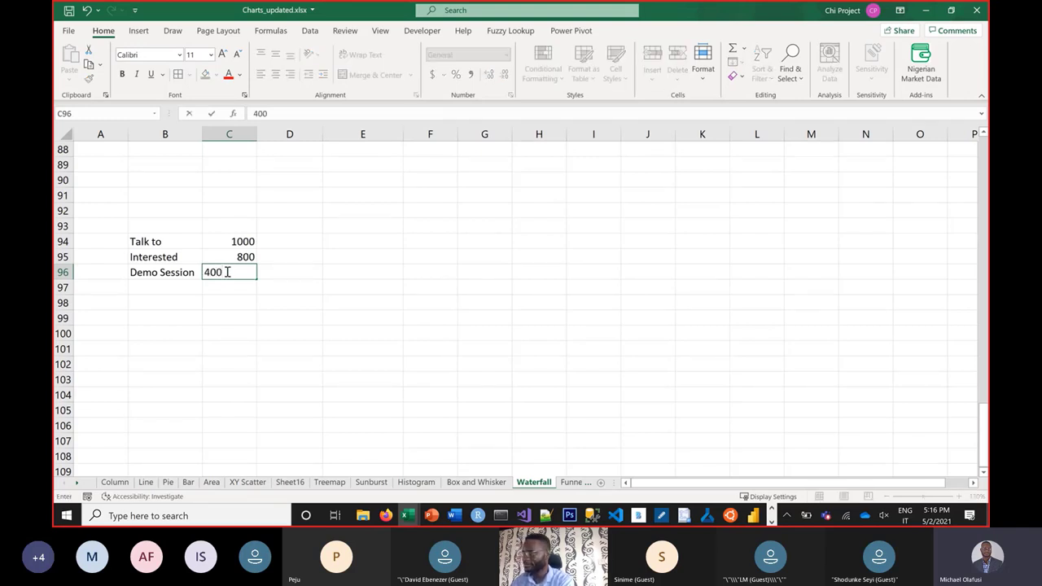
key(Return)
click(182, 286)
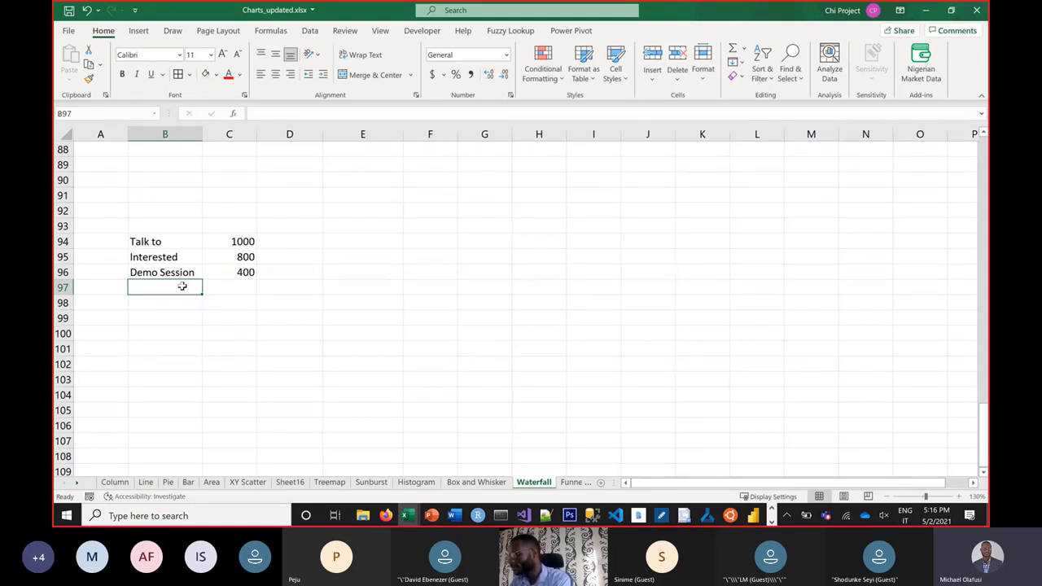
Step: Add the stages Fill Form 300 and Pay/convert 200 in rows 97 and 98
text(Fill)
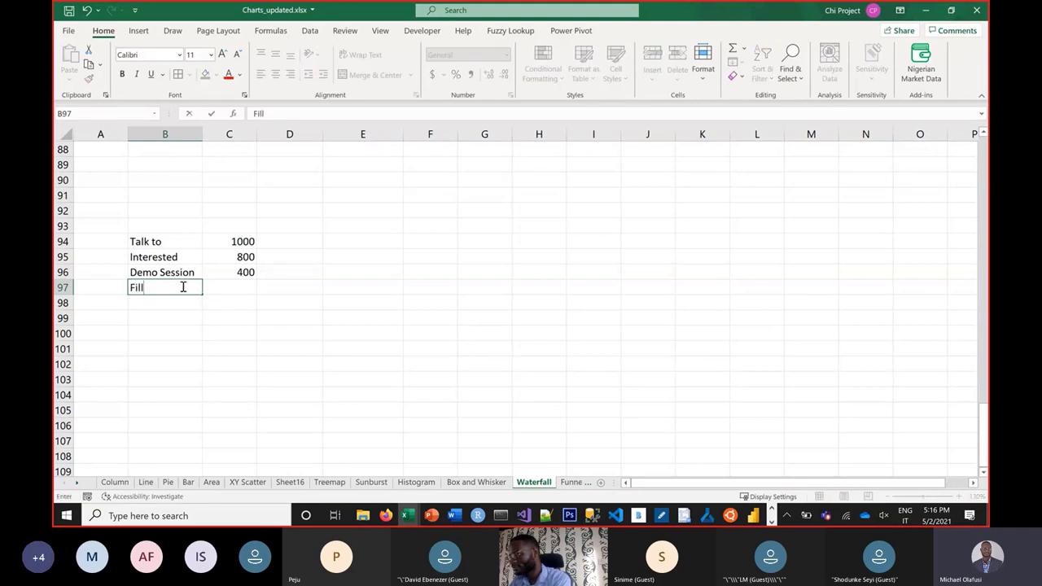
text( Form)
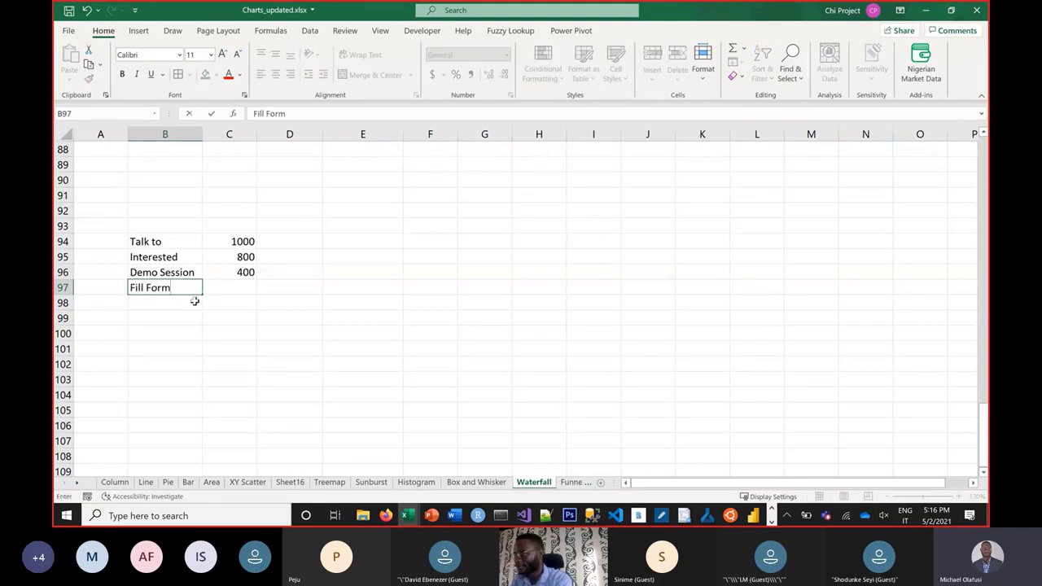
key(Tab)
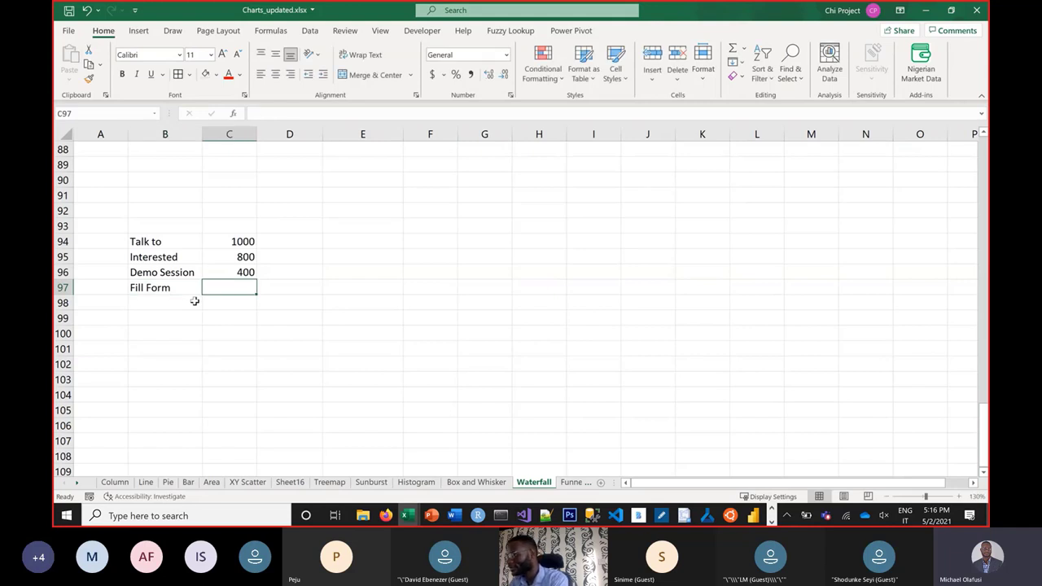
text(300)
click(195, 301)
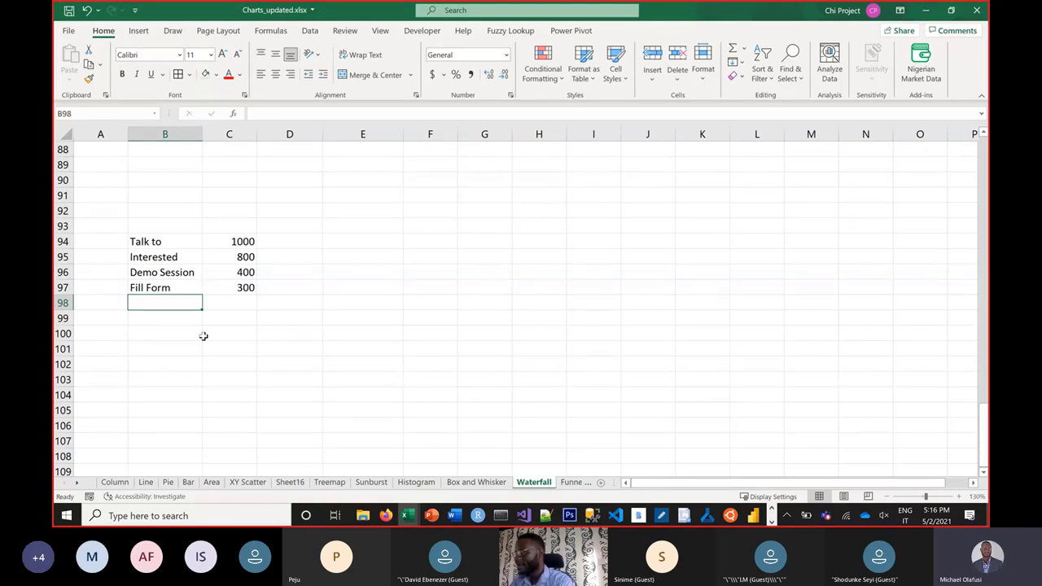
text(Pa)
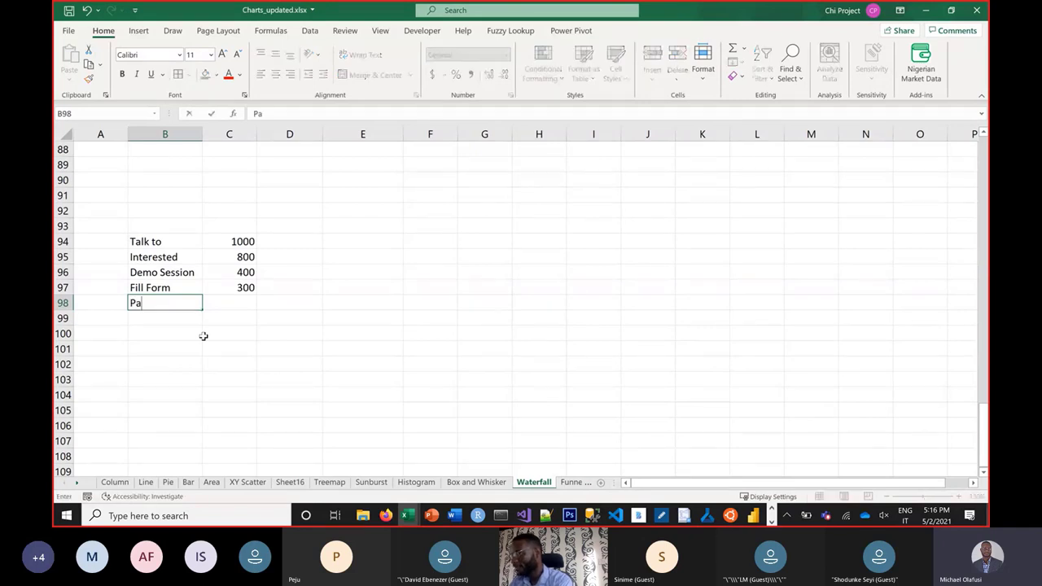
text(y/convert)
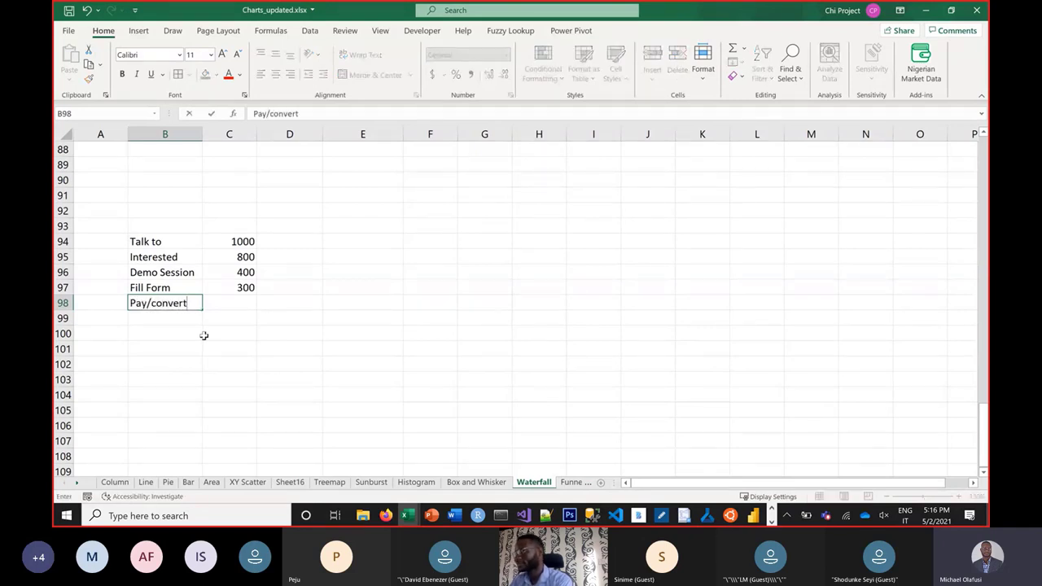
key(Tab)
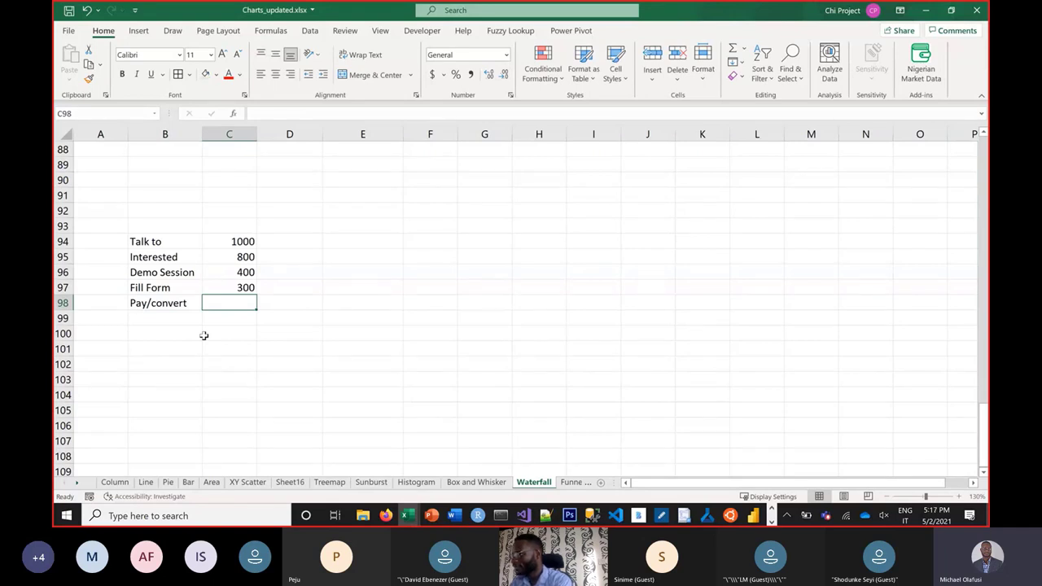
text(200)
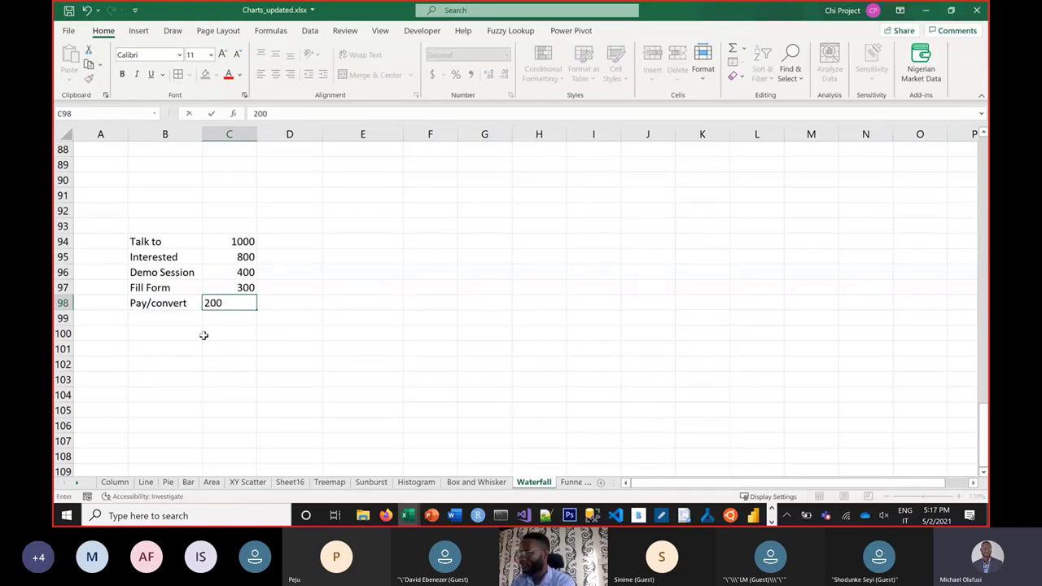
key(Return)
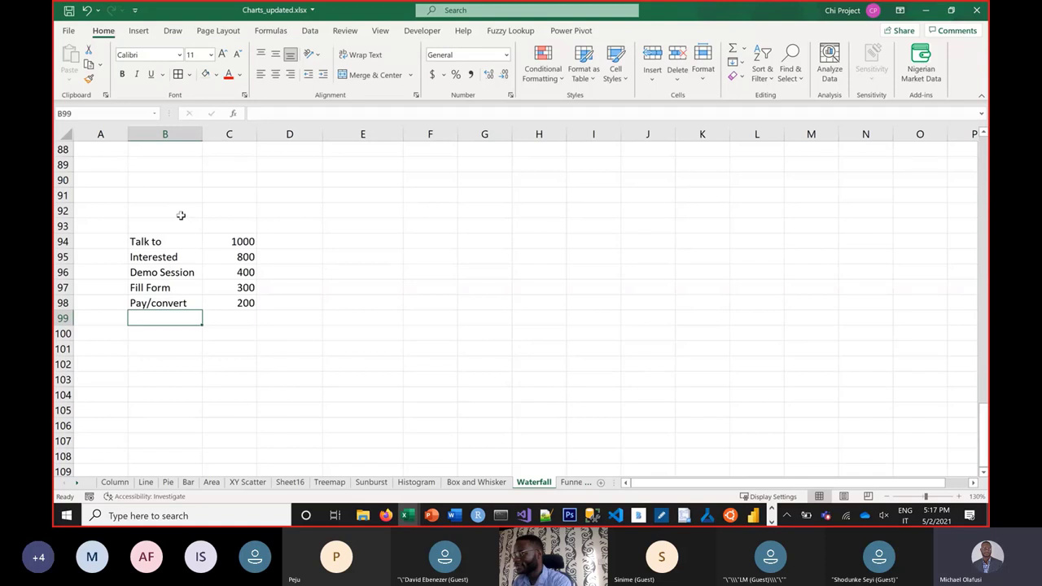
Step: Enter 100,000 in A98 and select the stage table B94:C98
click(102, 305)
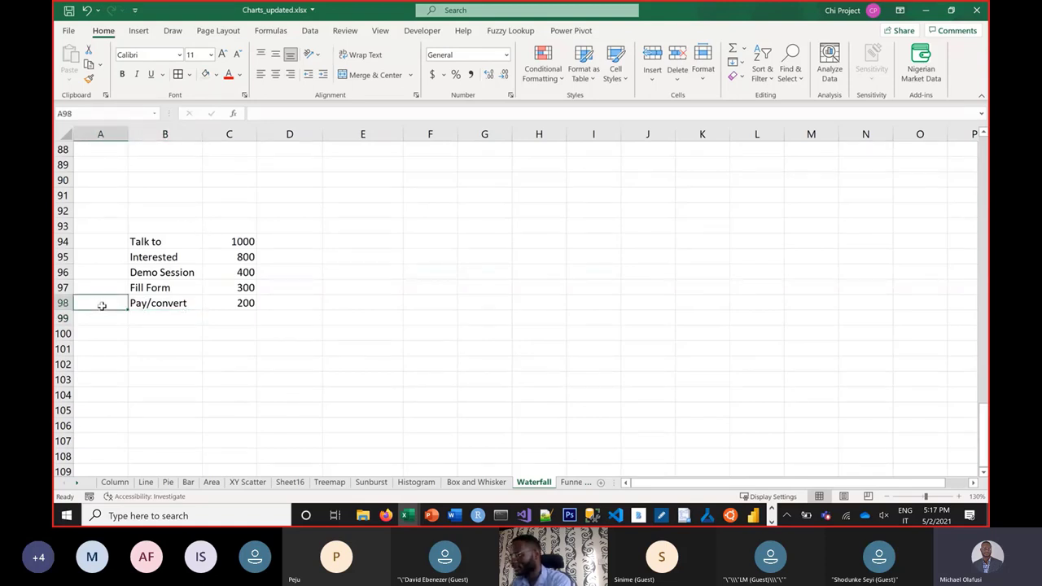
text(100,000)
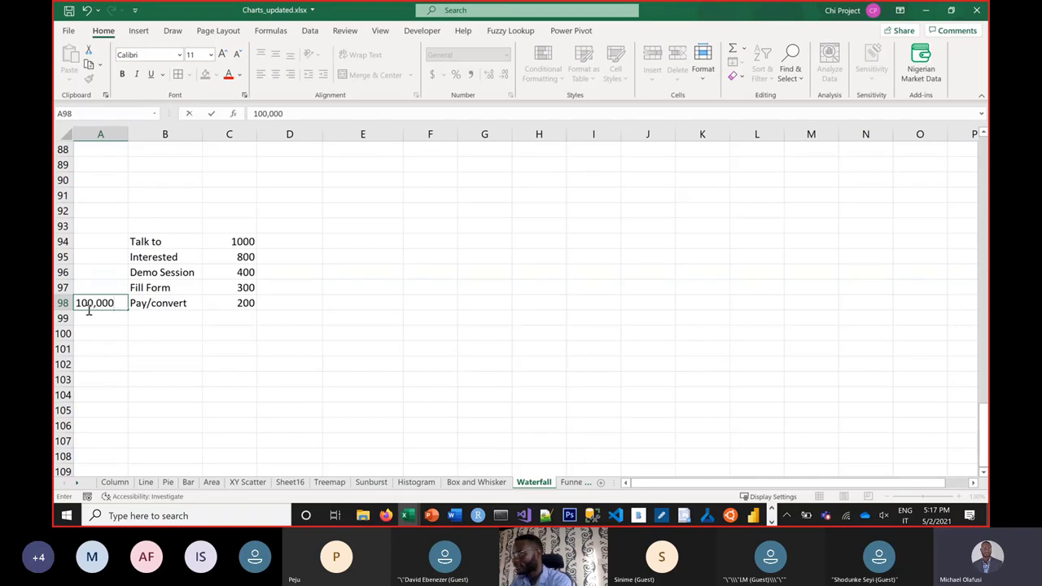
key(Return)
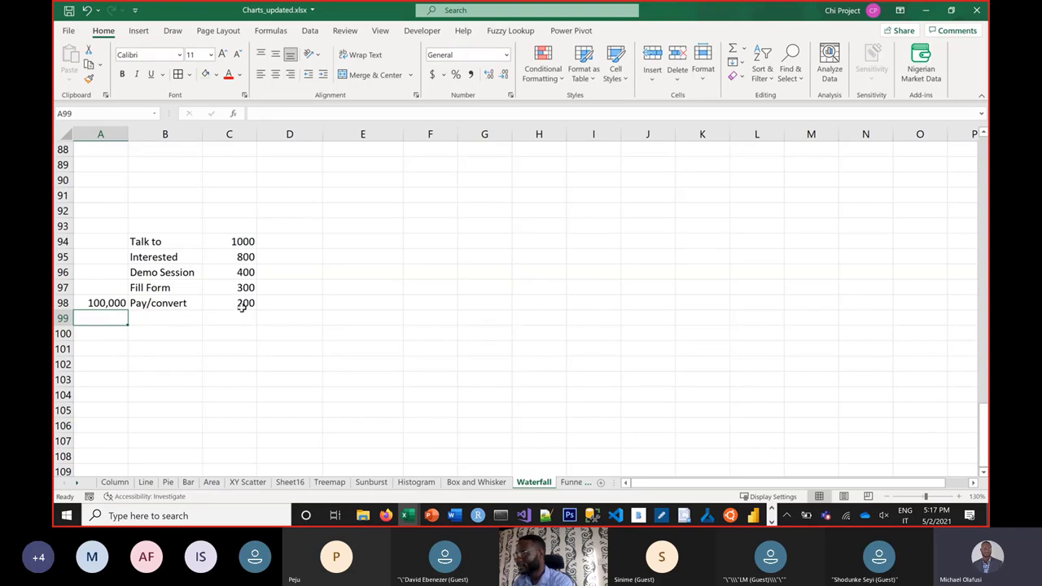
click(101, 303)
click(246, 302)
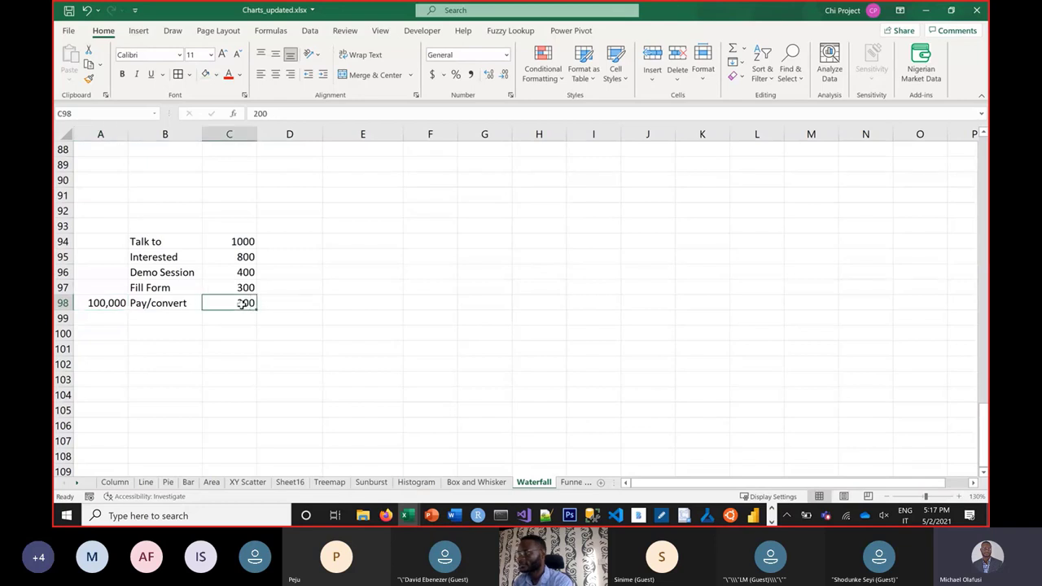
drag(139, 238, 238, 304)
click(138, 30)
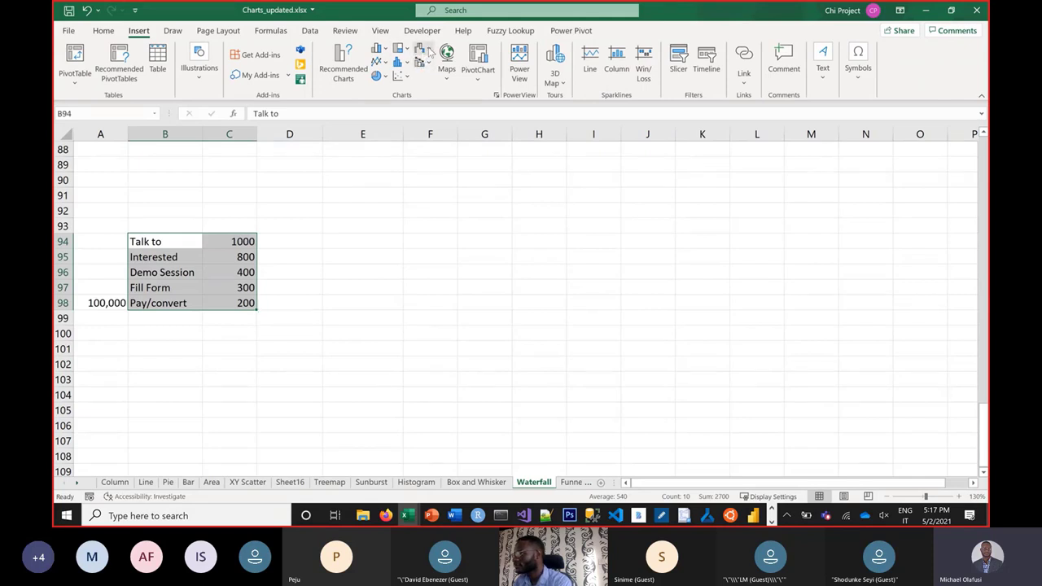
Step: Insert a funnel chart of the five stages from Talk to 1000 down to Pay/convert 200
click(424, 51)
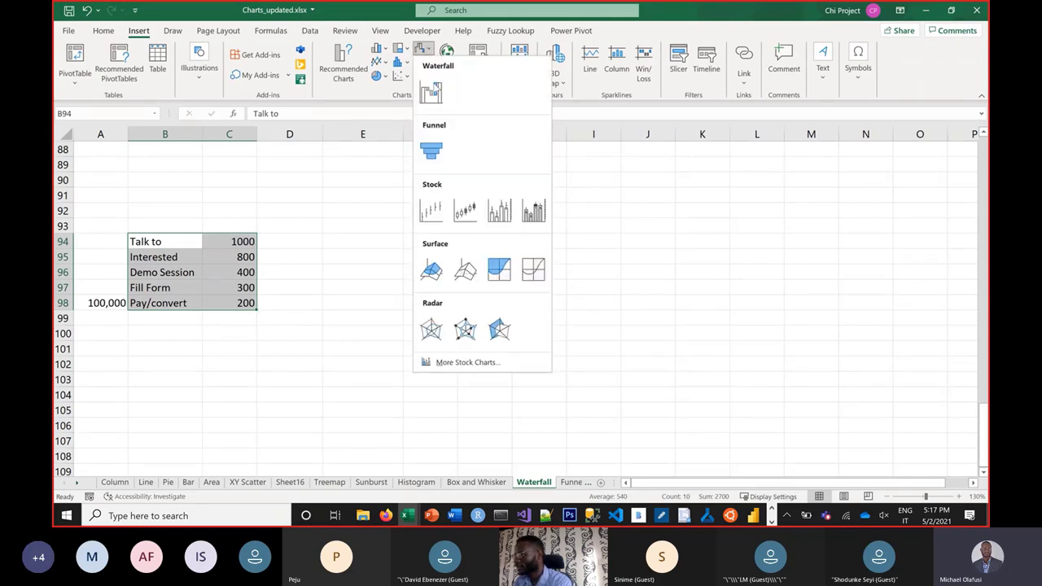
click(437, 153)
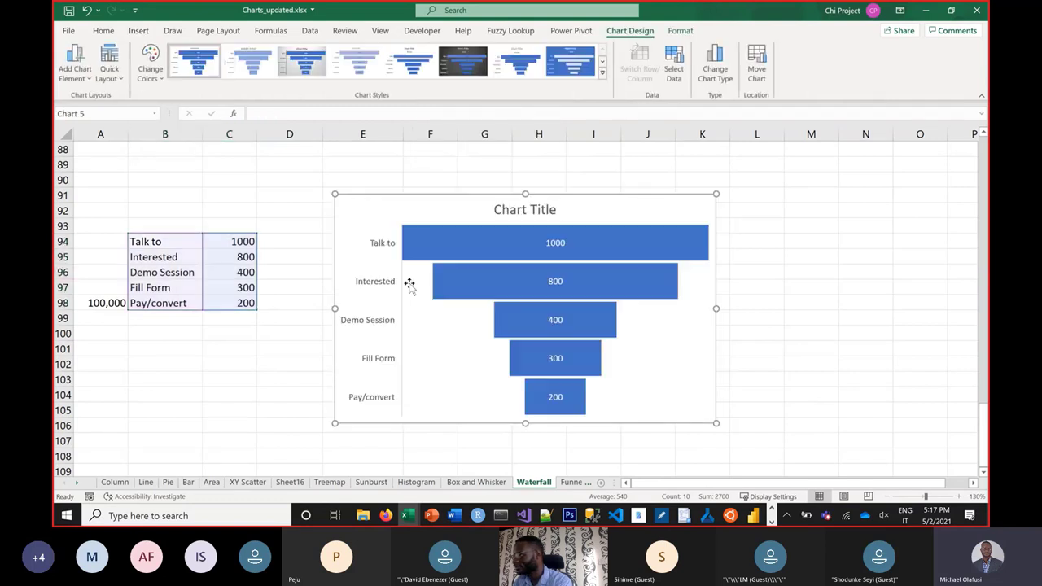
click(830, 367)
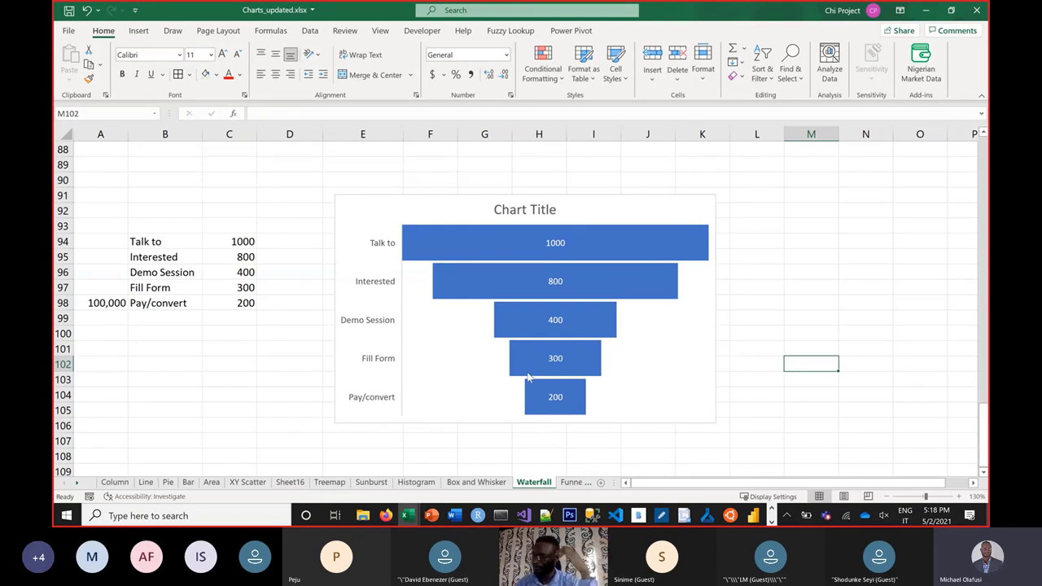
mouse_move(527, 376)
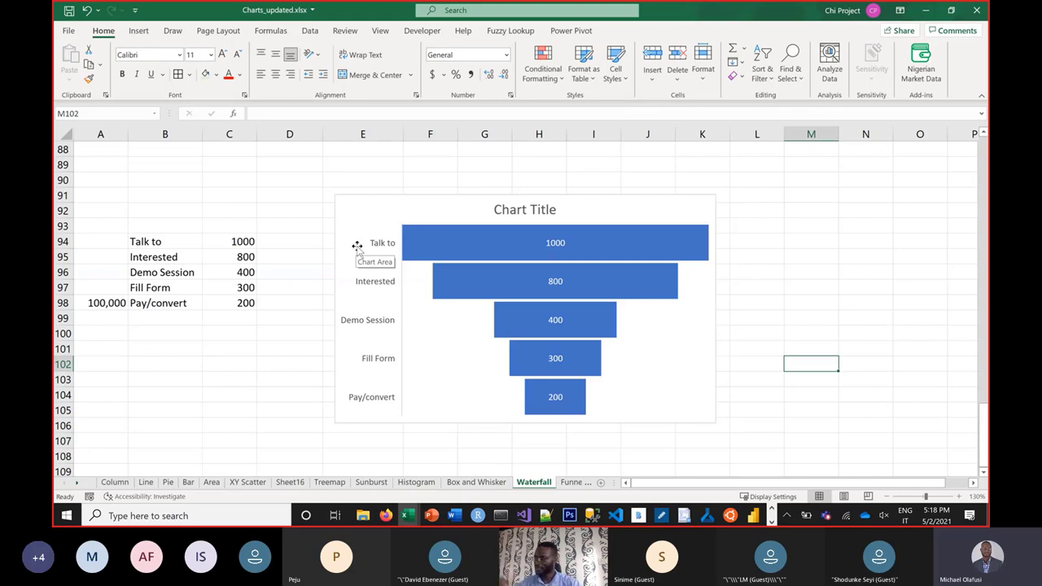
Step: Fill the funnel chart's Talk to bar with green
click(493, 253)
click(500, 243)
right_click(502, 246)
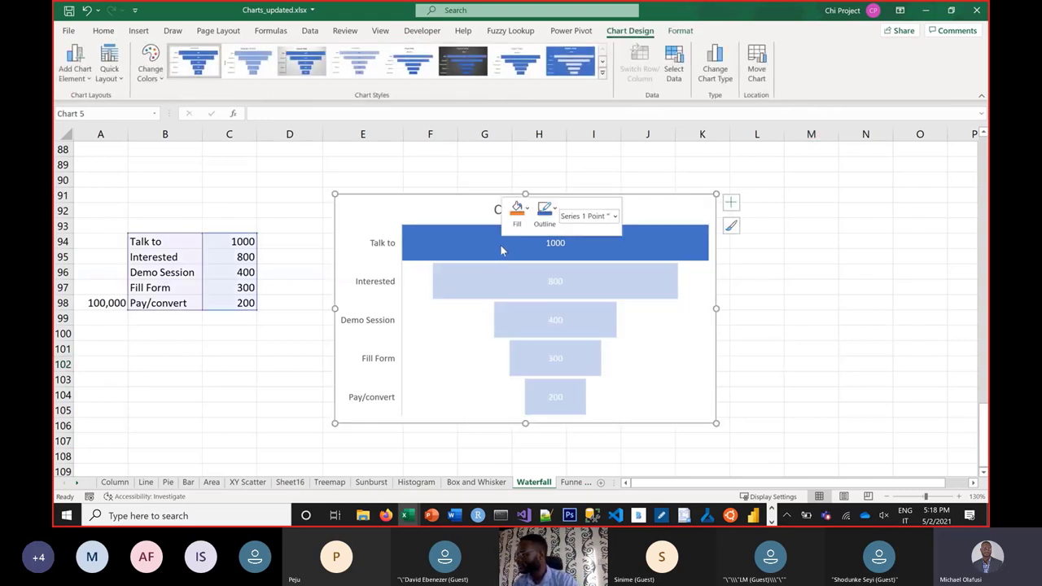
click(555, 210)
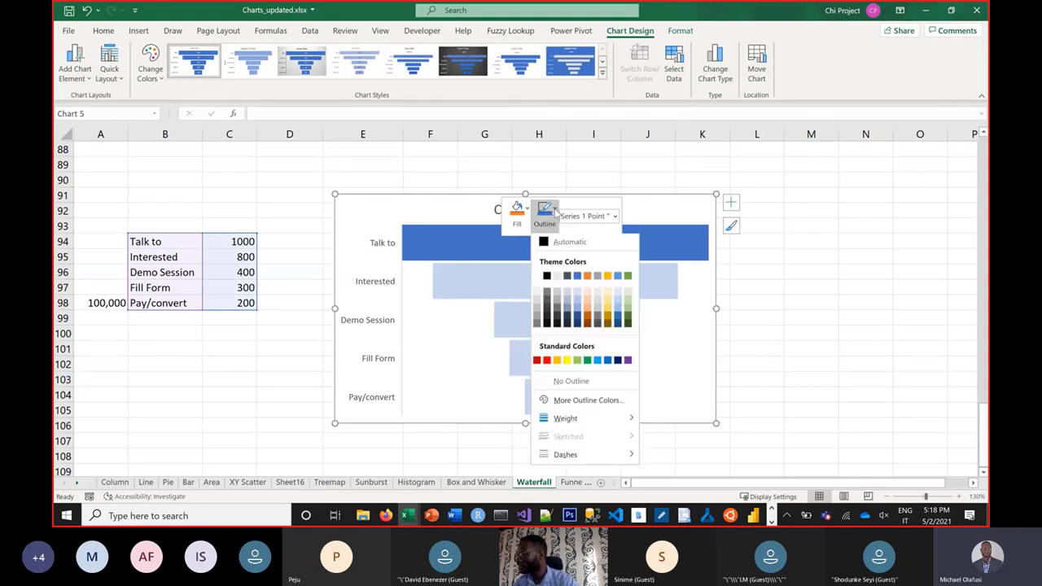
click(531, 216)
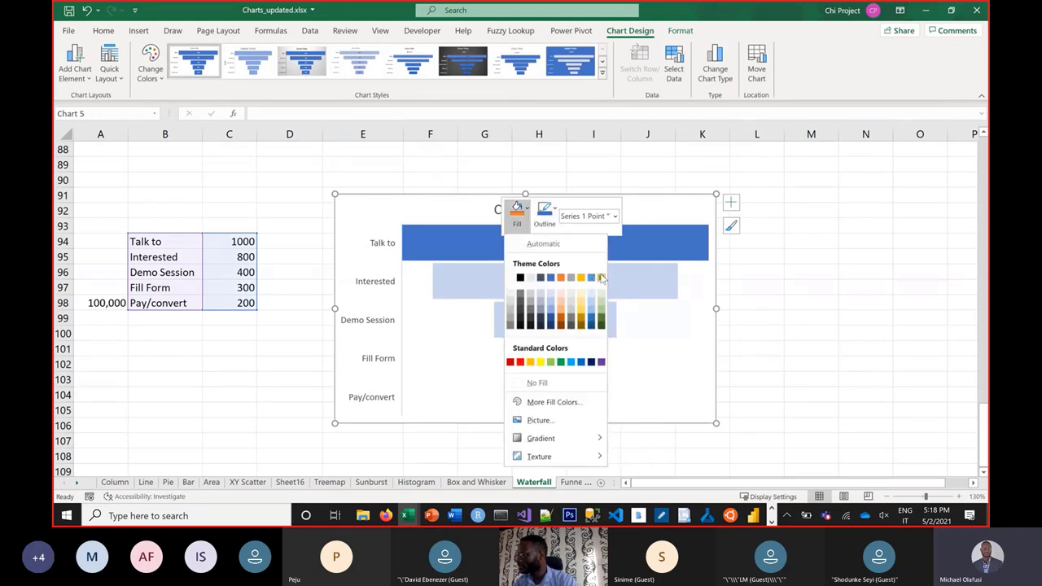
click(601, 278)
click(749, 260)
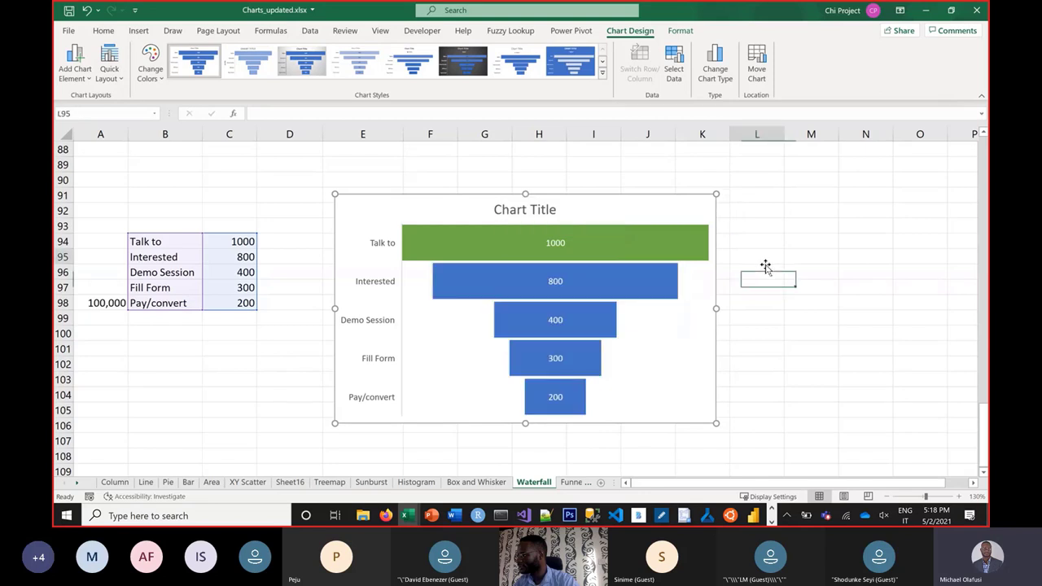
Step: Fill the Pay/convert 200 bar with gold, then switch to the chart-types help page
click(581, 282)
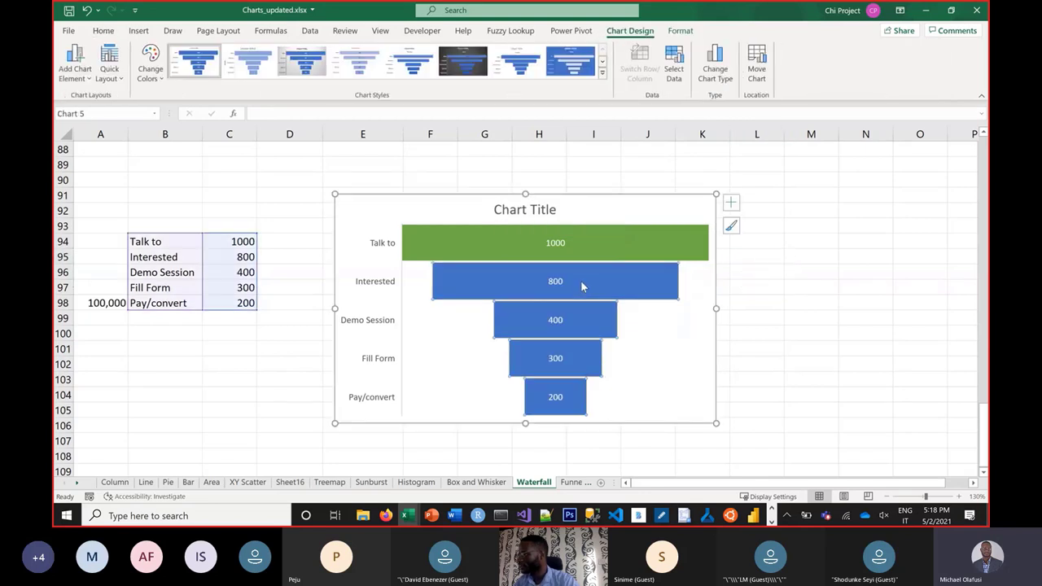
right_click(581, 282)
key(Escape)
click(540, 401)
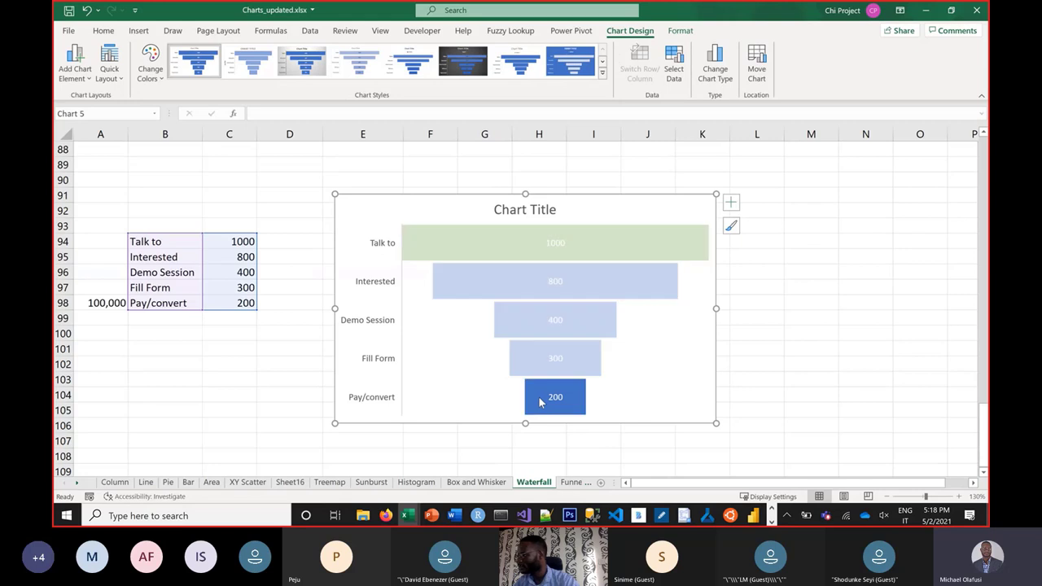
right_click(539, 397)
click(564, 418)
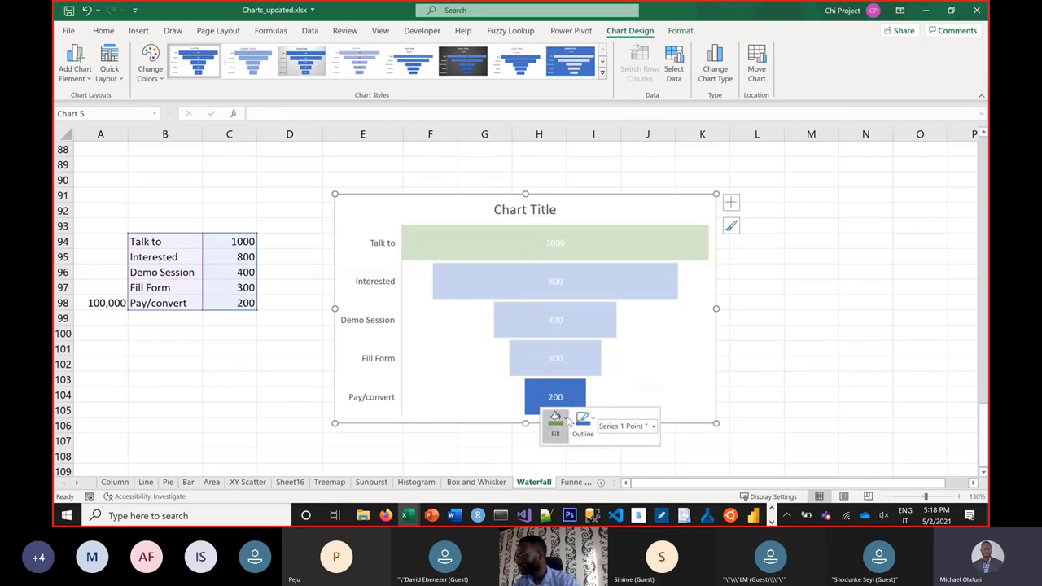
click(618, 220)
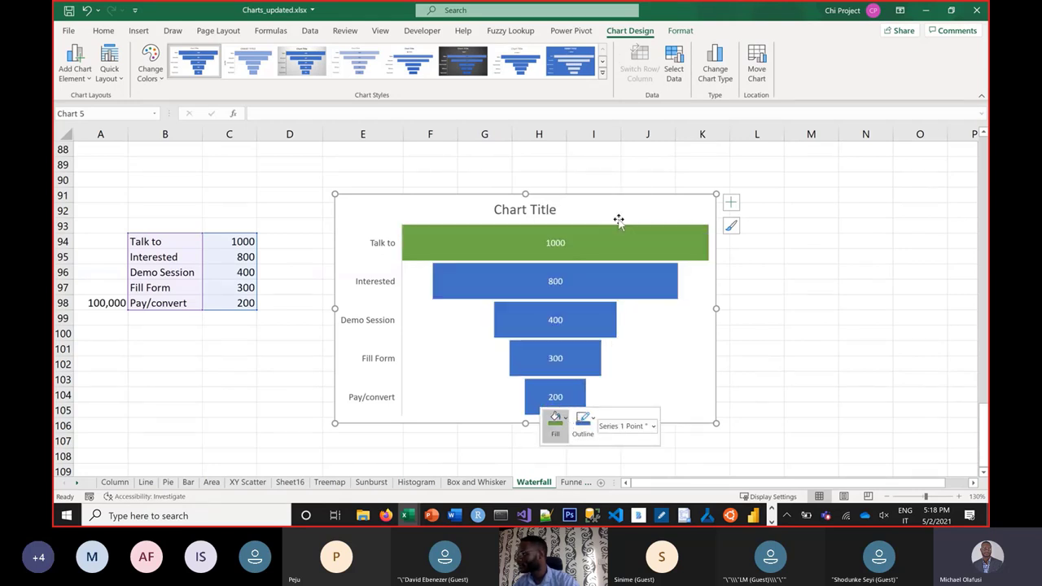
click(765, 347)
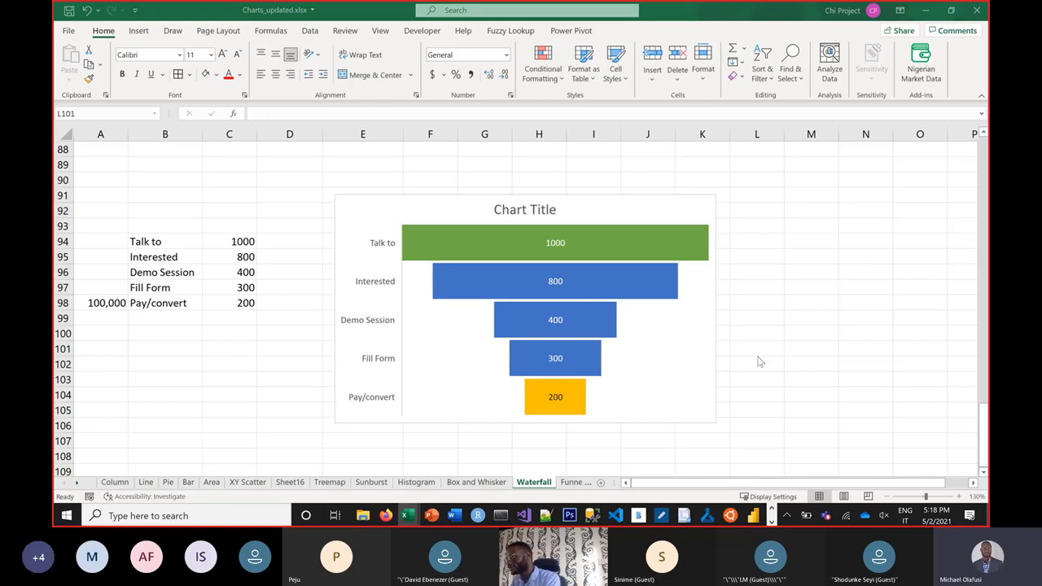
key(alt+Tab)
Step: Expand the Combo charts section on the support page and return to the Excel workbook
scroll(482, 203, down, 3)
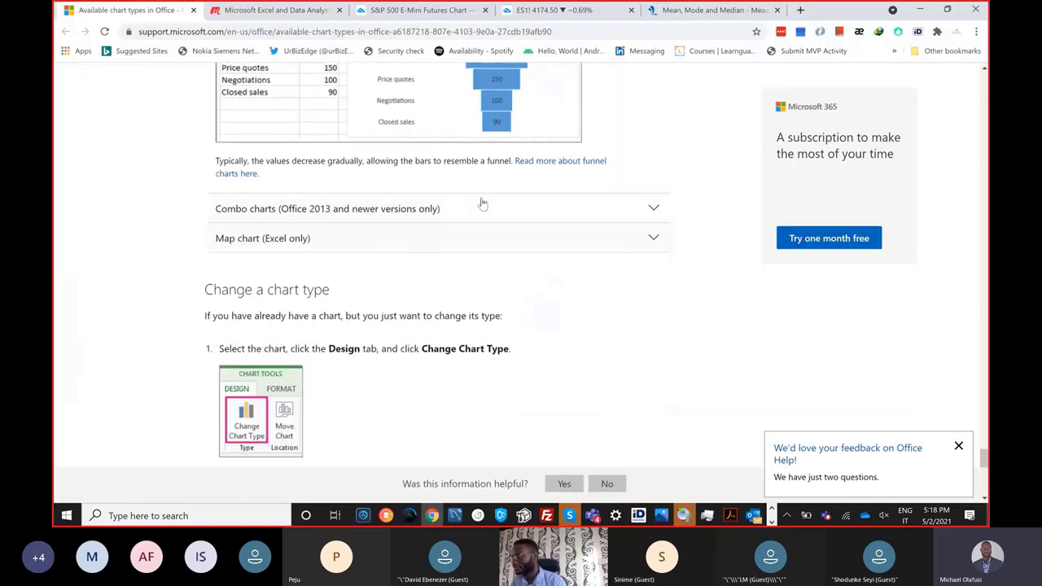
click(482, 212)
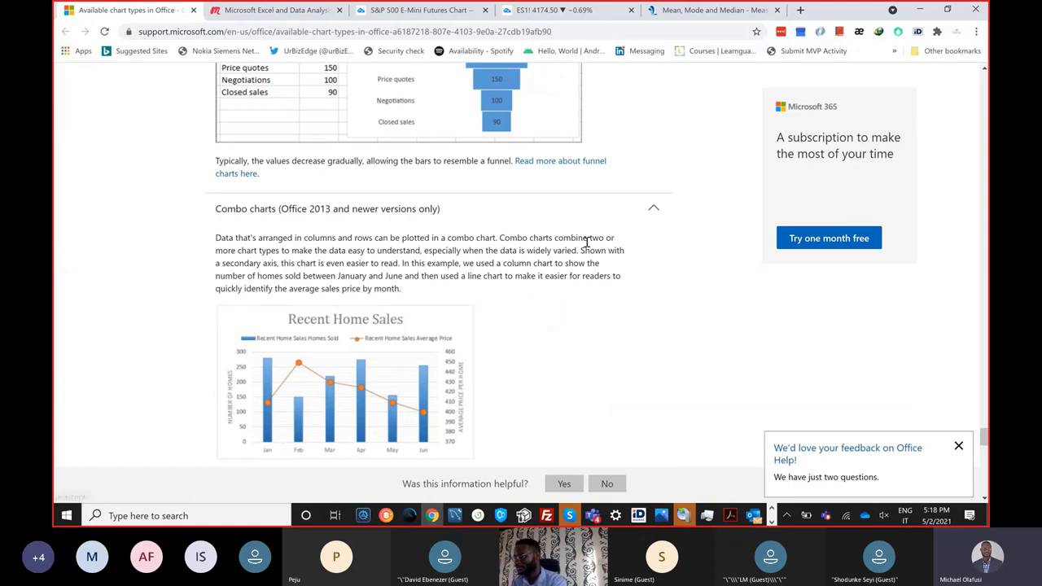
scroll(568, 298, down, 1)
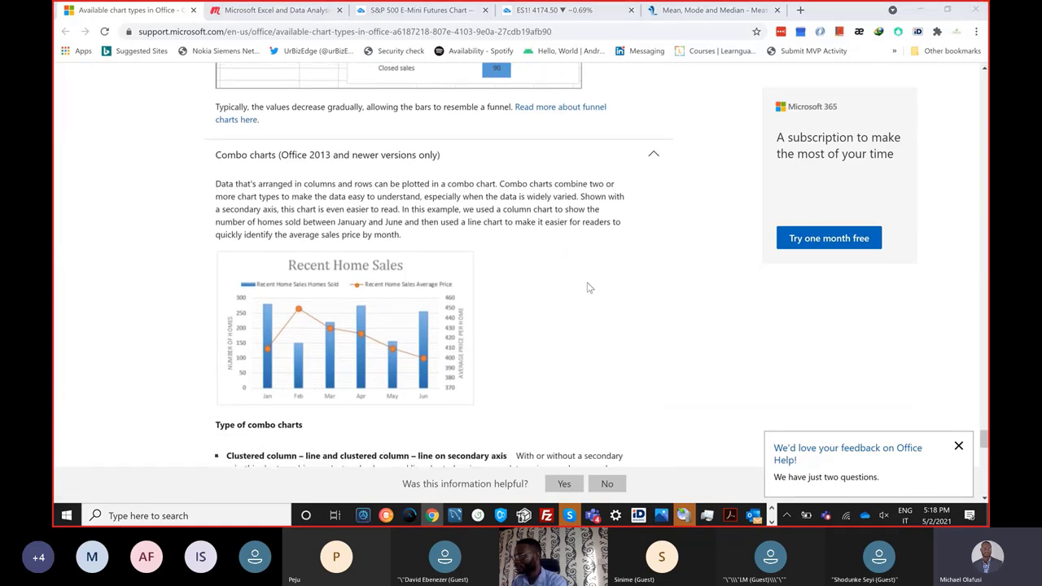
key(alt+Tab)
key(alt+Tab)
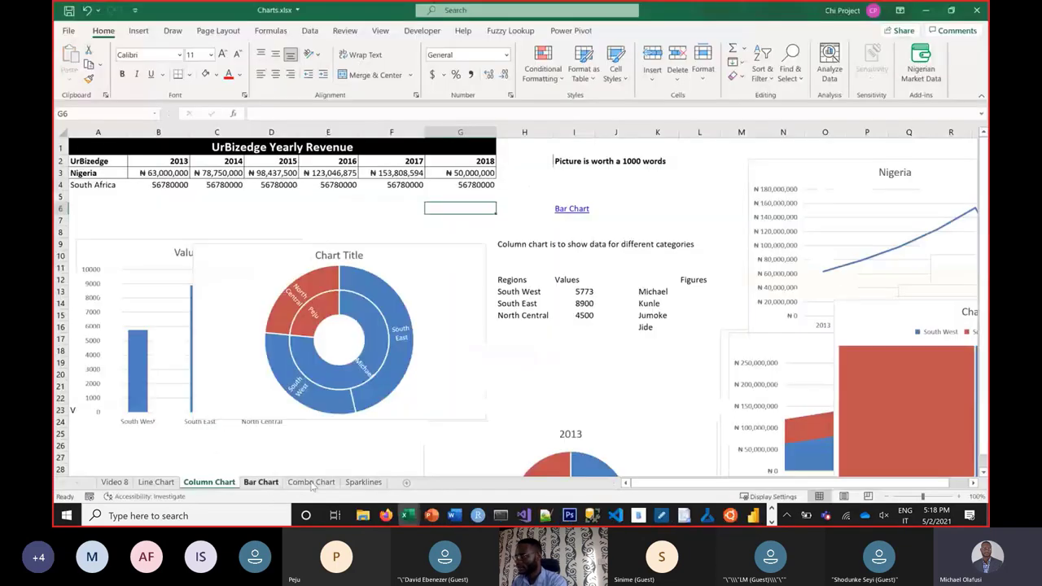
Step: On the Combo Chart sheet, drag the existing combo chart off to the far right
click(319, 481)
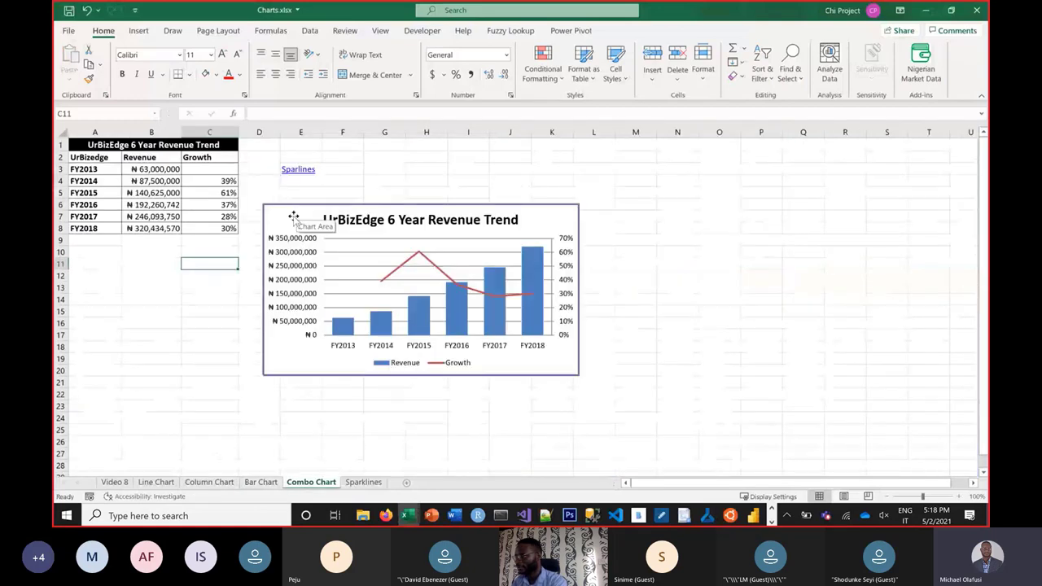
click(295, 218)
drag(795, 239, 984, 331)
click(348, 326)
Step: Scroll back to the revenue table and select the year labels A2:A8
scroll(781, 469, left, 1)
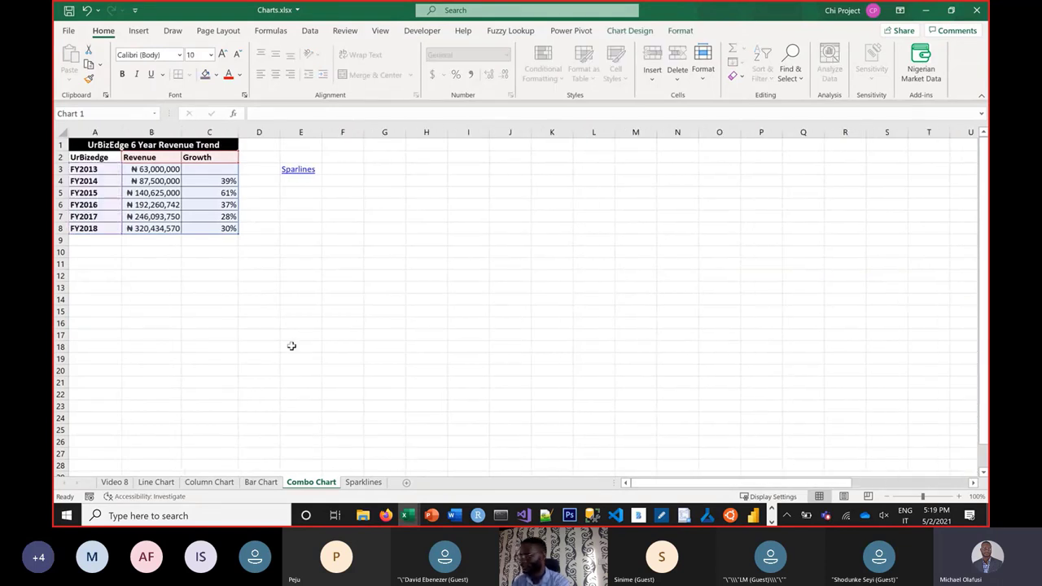
click(259, 299)
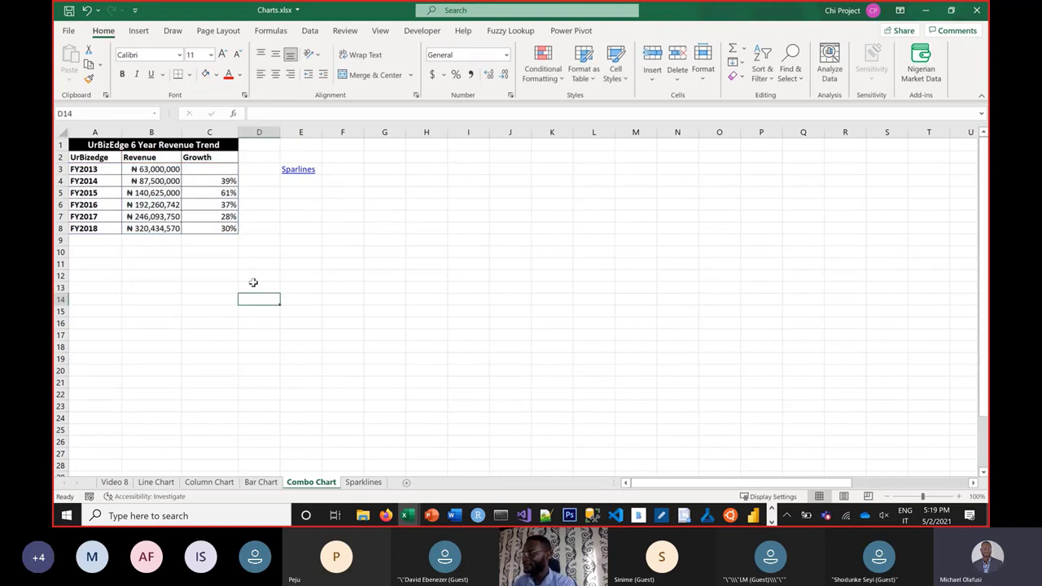
scroll(253, 282, up, 1)
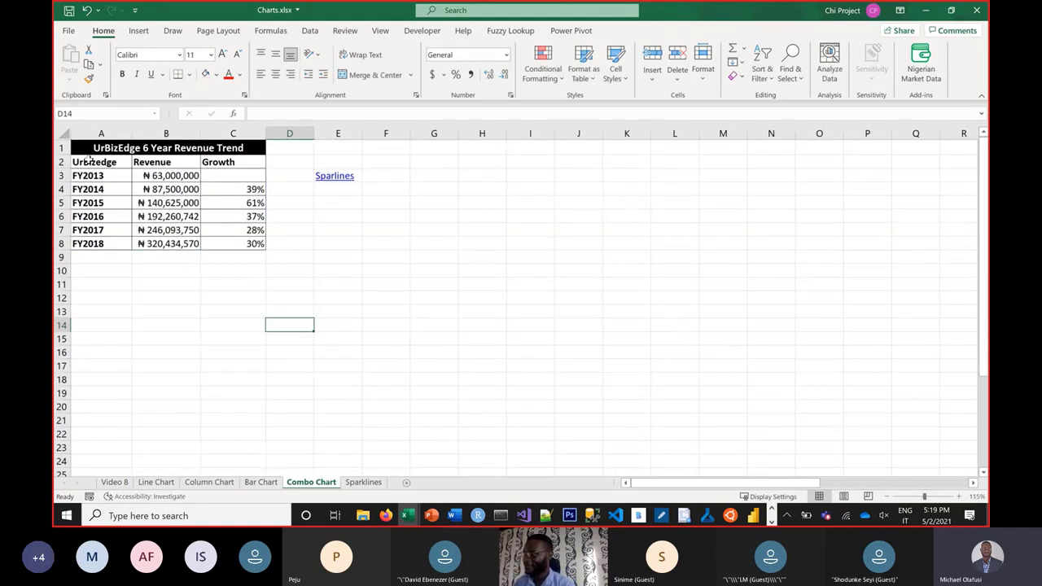
drag(89, 160, 247, 247)
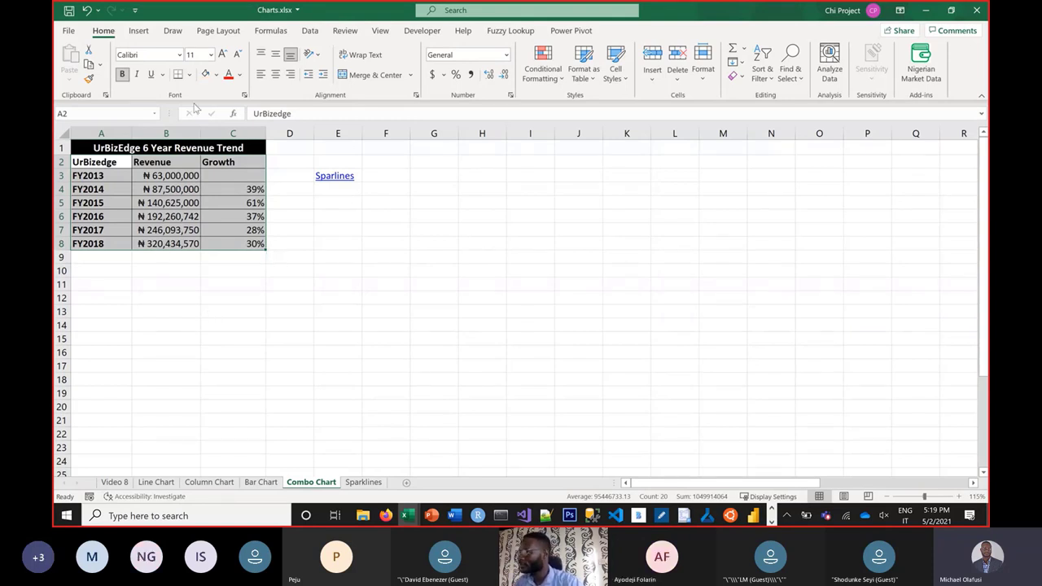
Step: Try a clustered column chart of the whole table A2:C8, then delete it
click(138, 31)
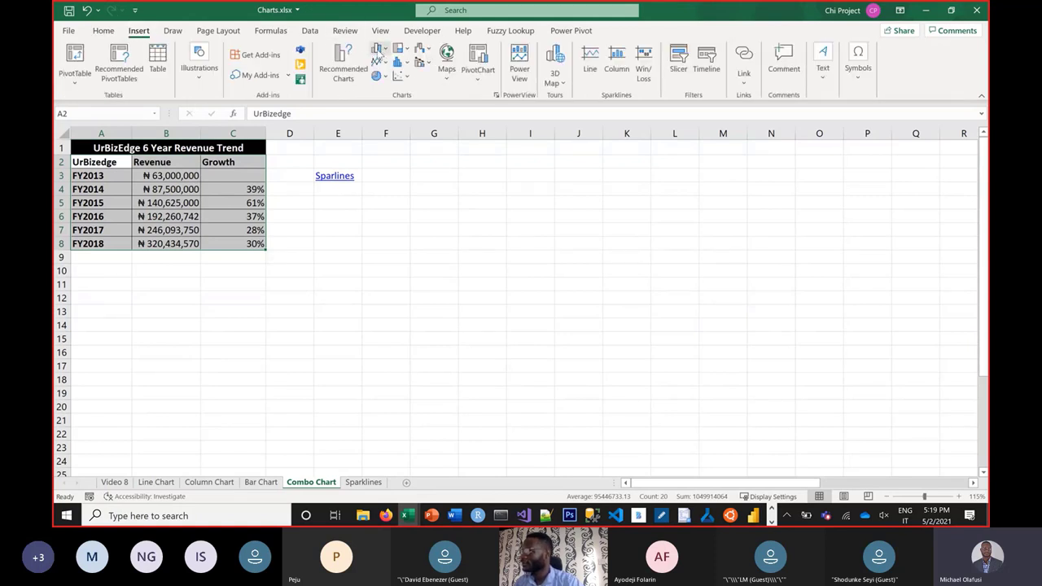
click(183, 194)
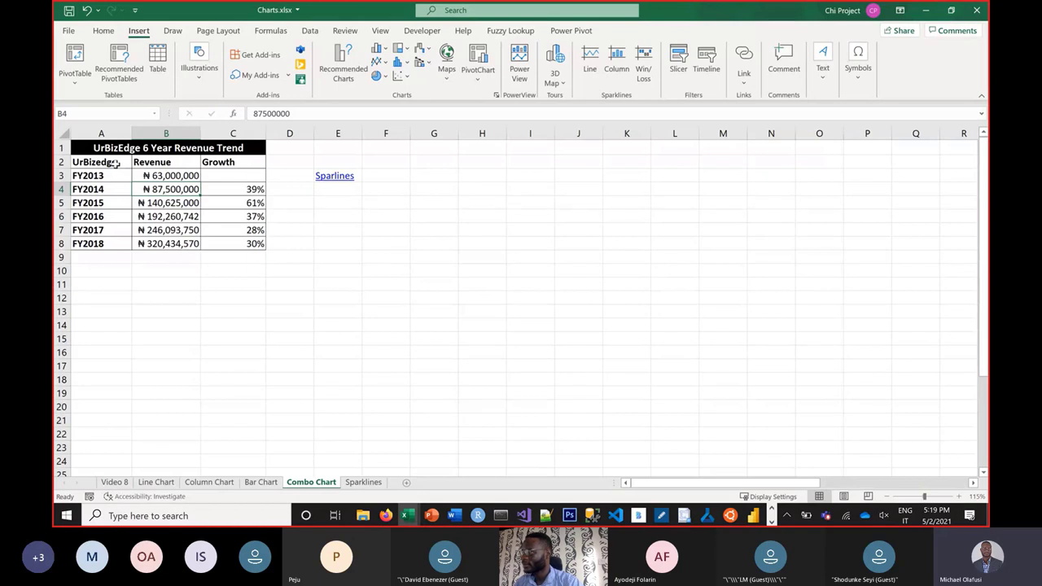
drag(116, 164, 257, 244)
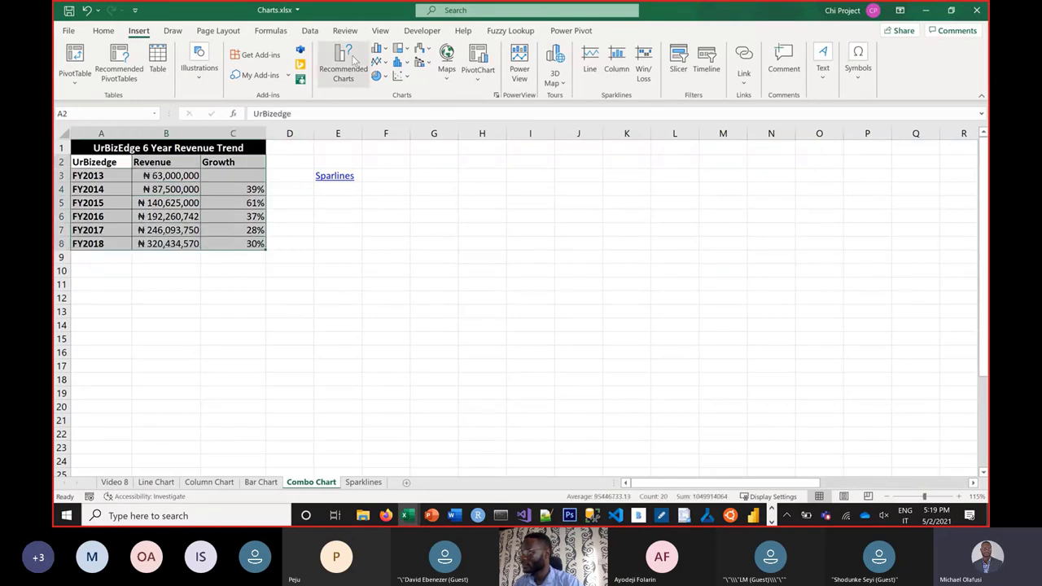
click(379, 50)
click(396, 97)
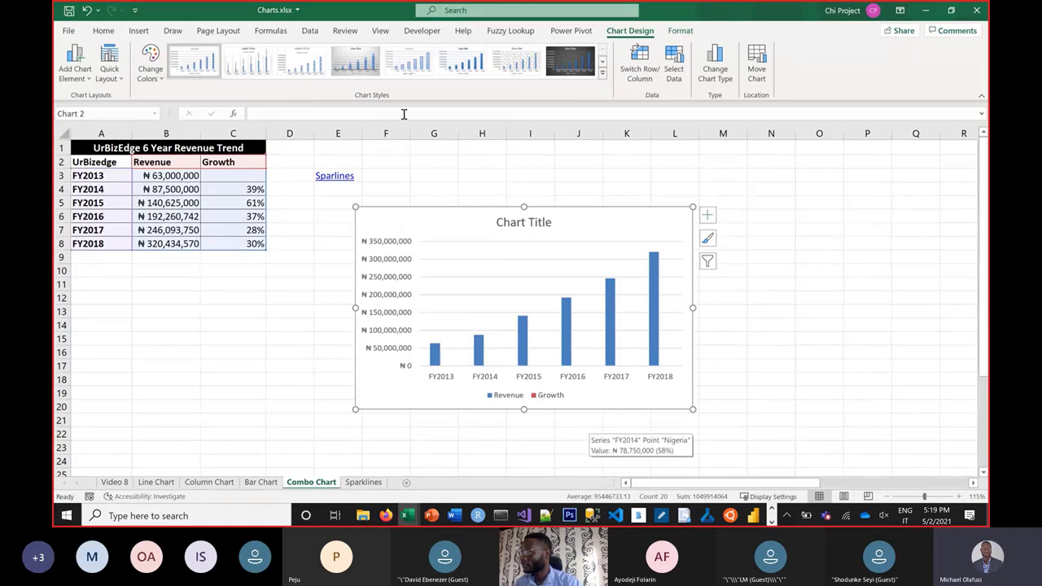
key(Escape)
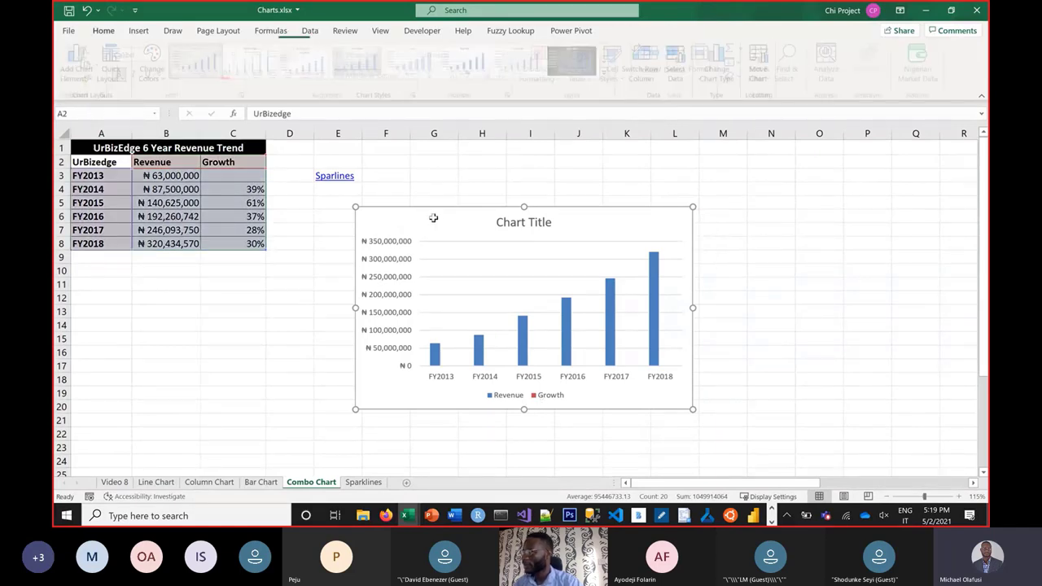
key(Delete)
Step: Insert a clustered column chart of A2:B8 Revenue, then select years plus Growth C2:C8
click(122, 189)
drag(106, 163, 165, 242)
click(143, 32)
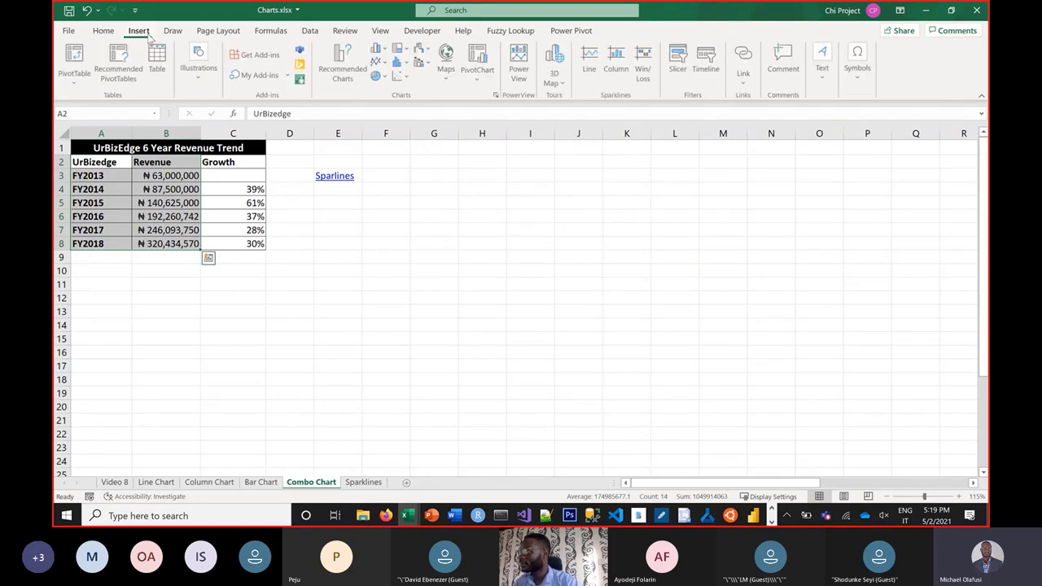
click(379, 48)
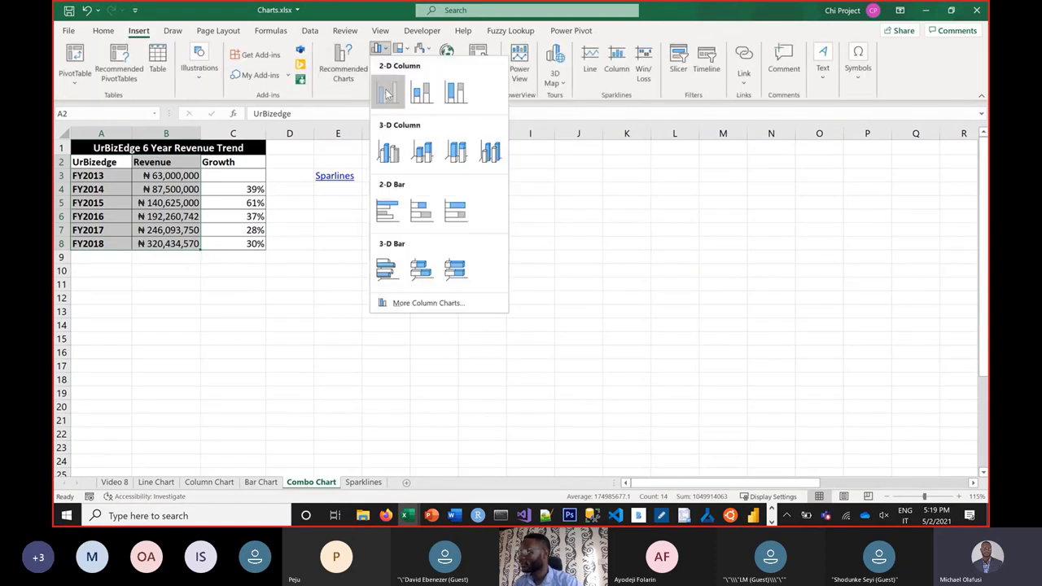
click(387, 93)
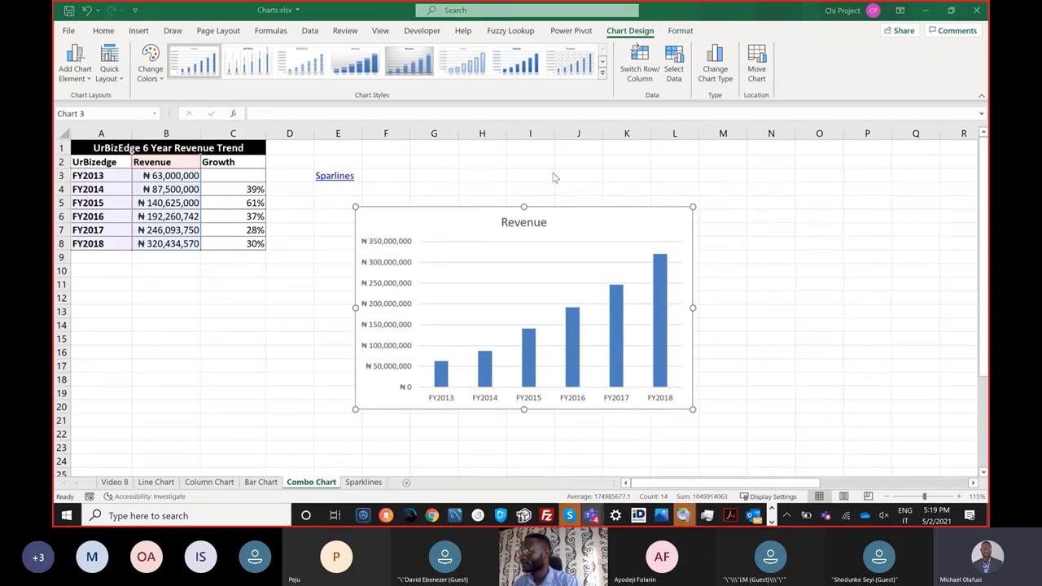
click(77, 326)
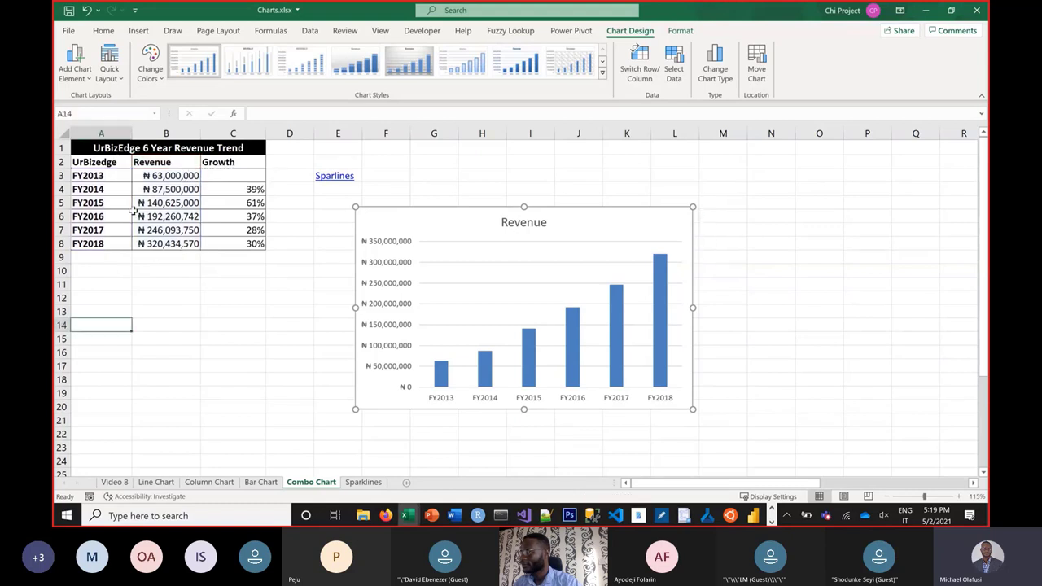
drag(109, 161, 120, 243)
drag(231, 165, 244, 246)
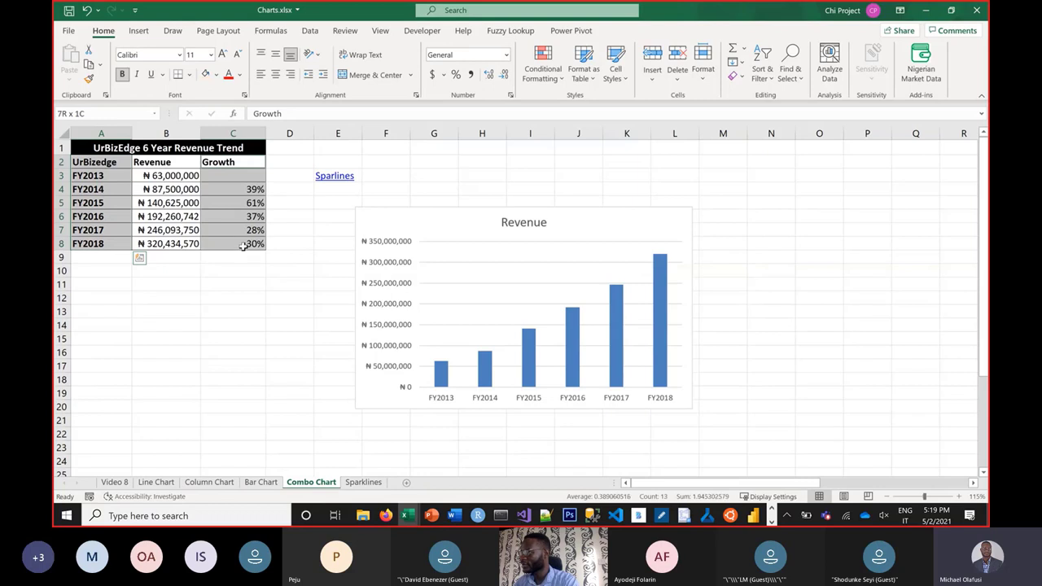
Step: Insert a Growth line chart and arrange it beside the Revenue column chart
click(138, 31)
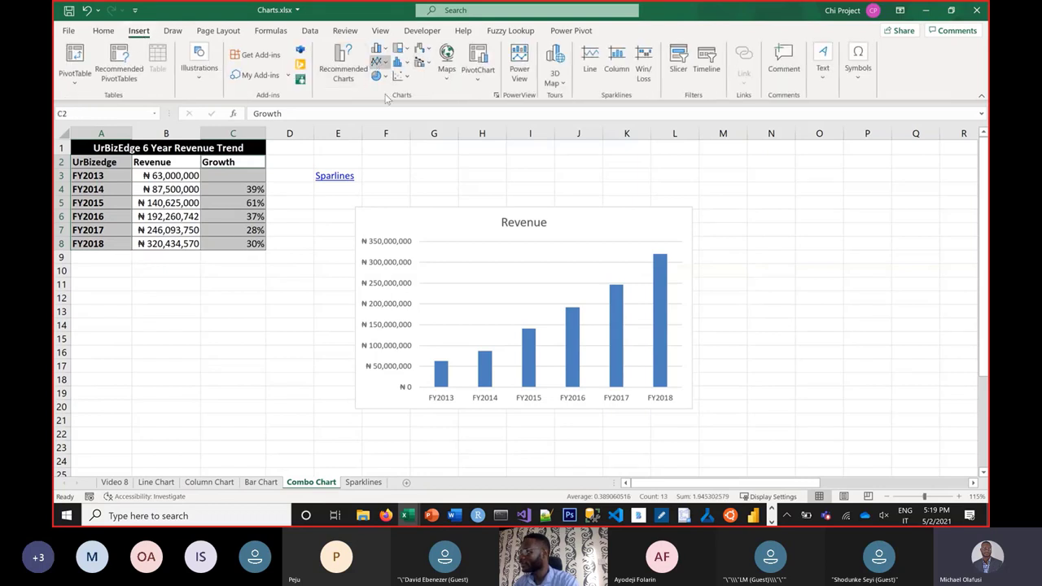
click(377, 64)
click(389, 105)
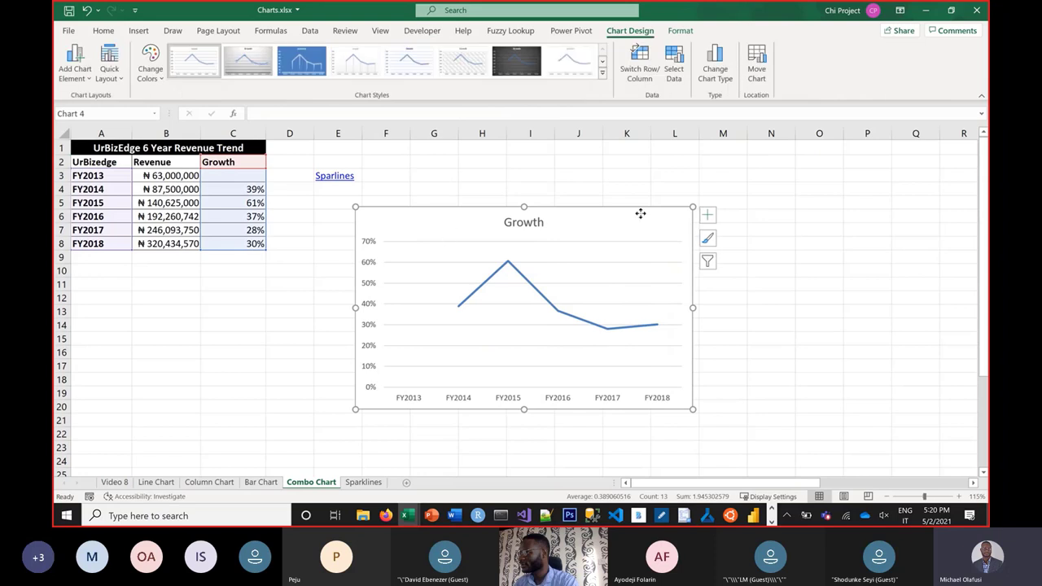
drag(640, 211, 979, 218)
drag(345, 215, 281, 209)
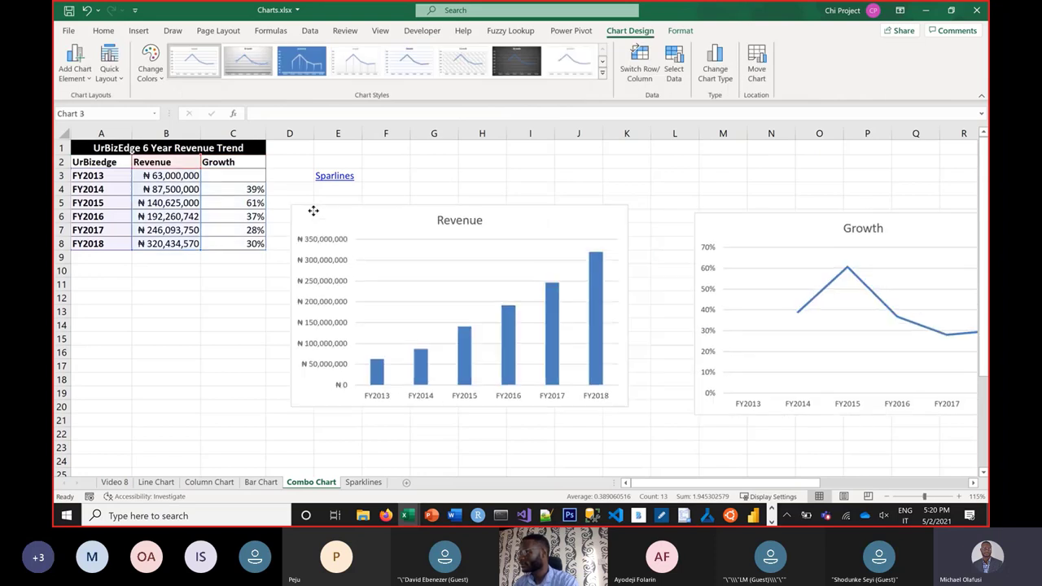
drag(690, 198, 635, 182)
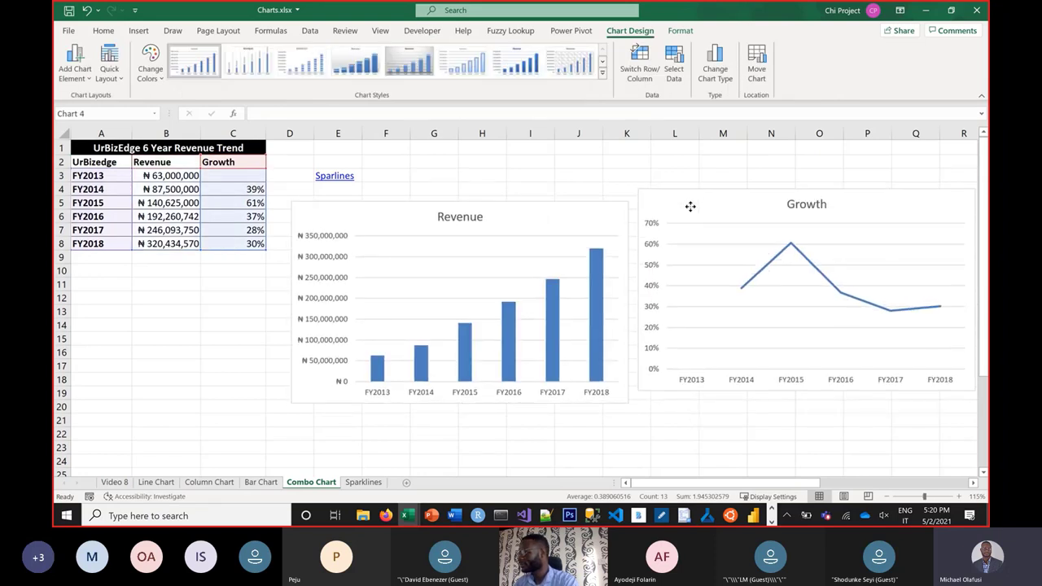
drag(353, 217, 328, 205)
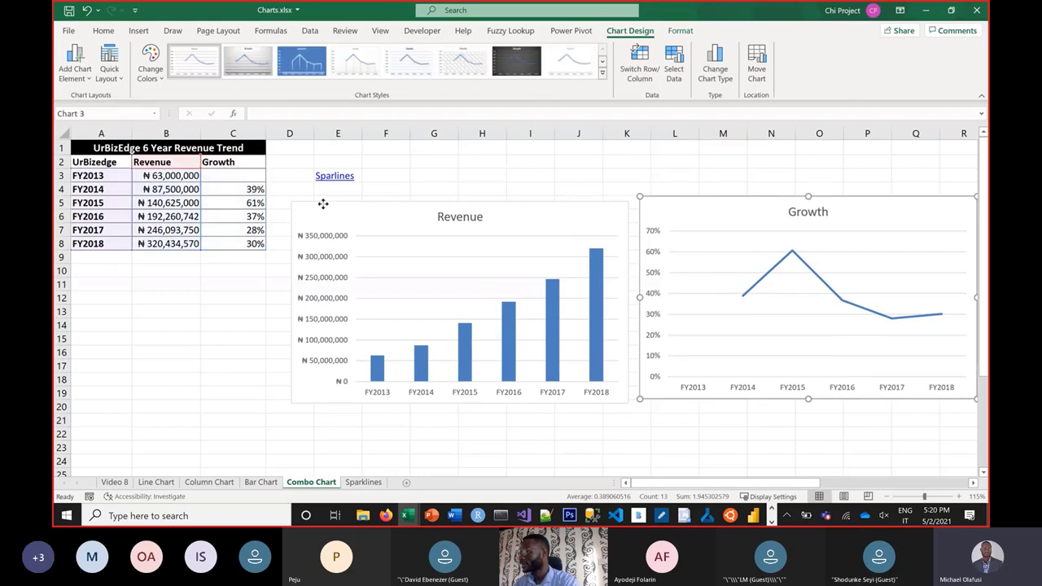
Step: Drag the Growth line chart directly over the Revenue column chart
click(651, 207)
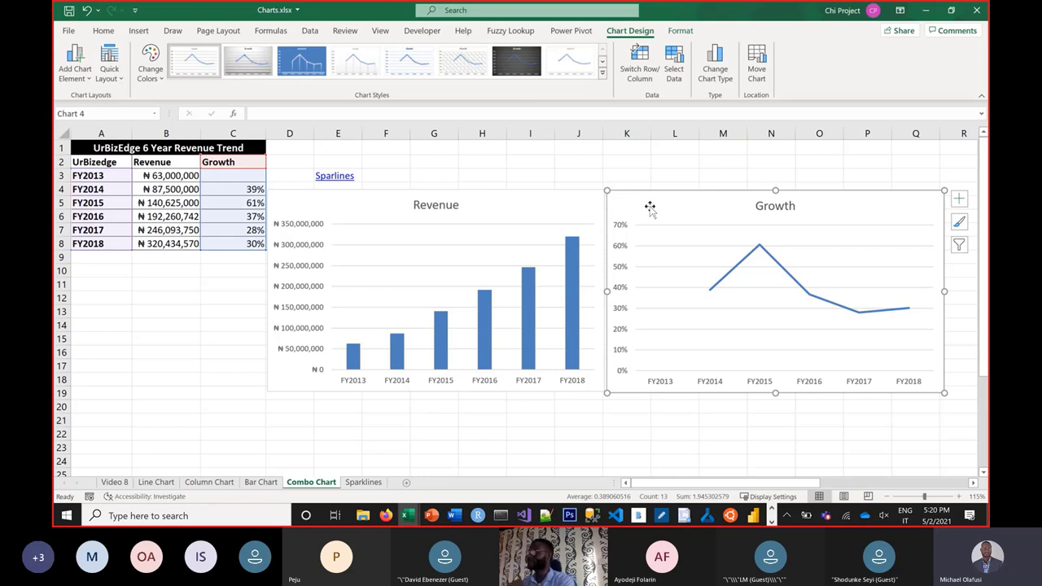
click(371, 205)
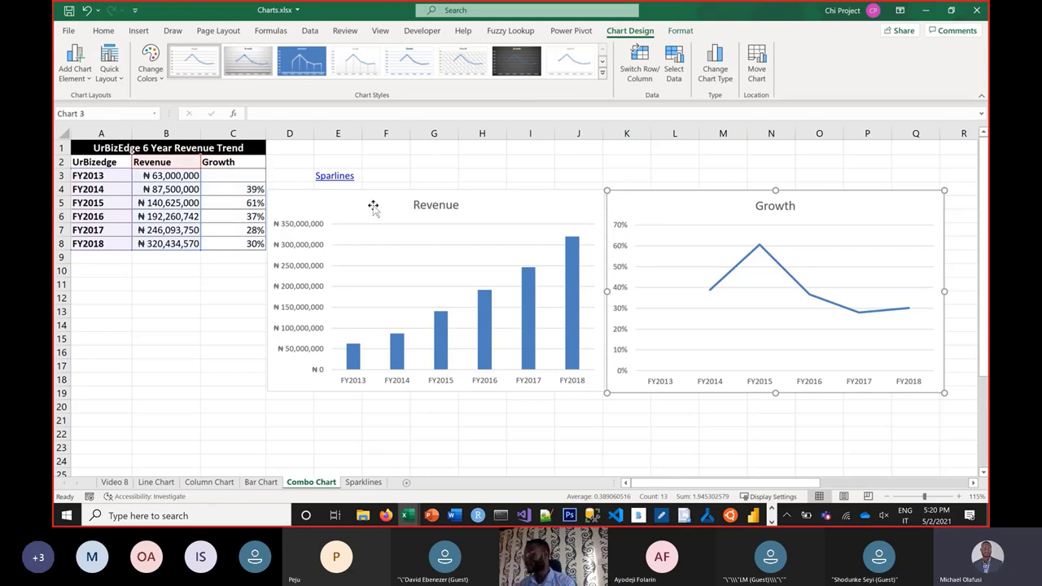
click(676, 214)
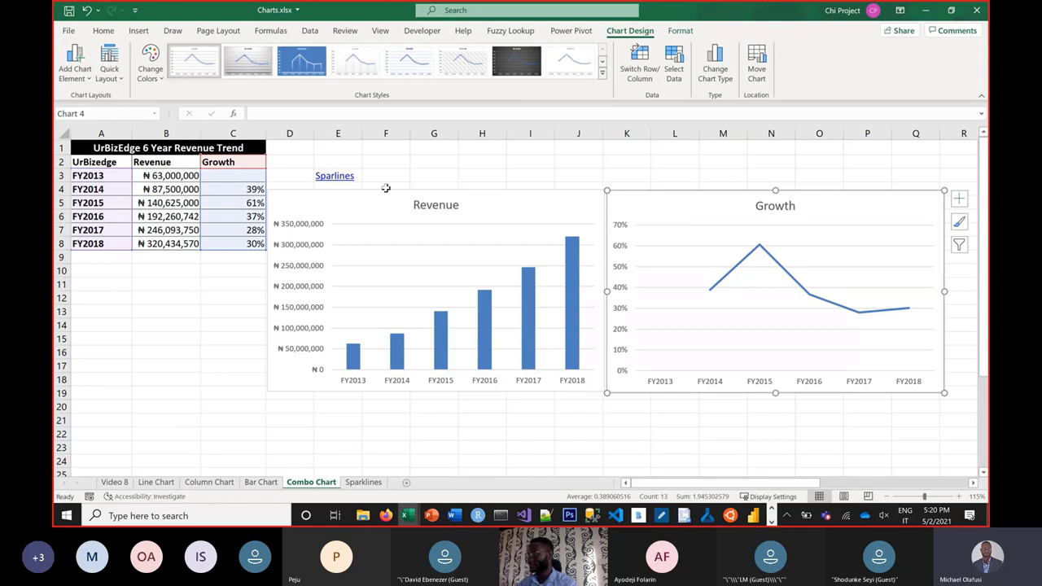
click(309, 202)
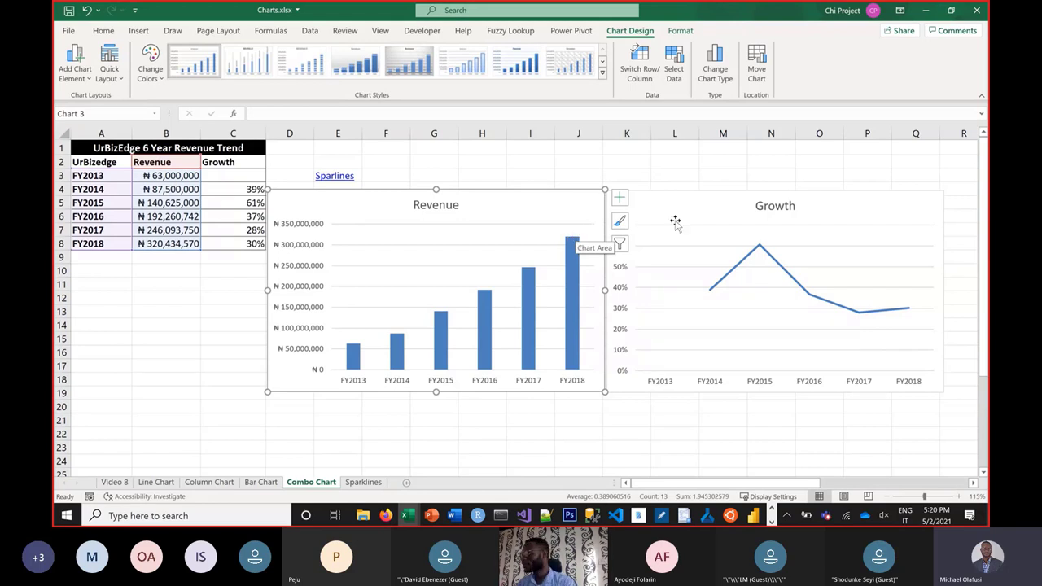
drag(681, 214, 341, 206)
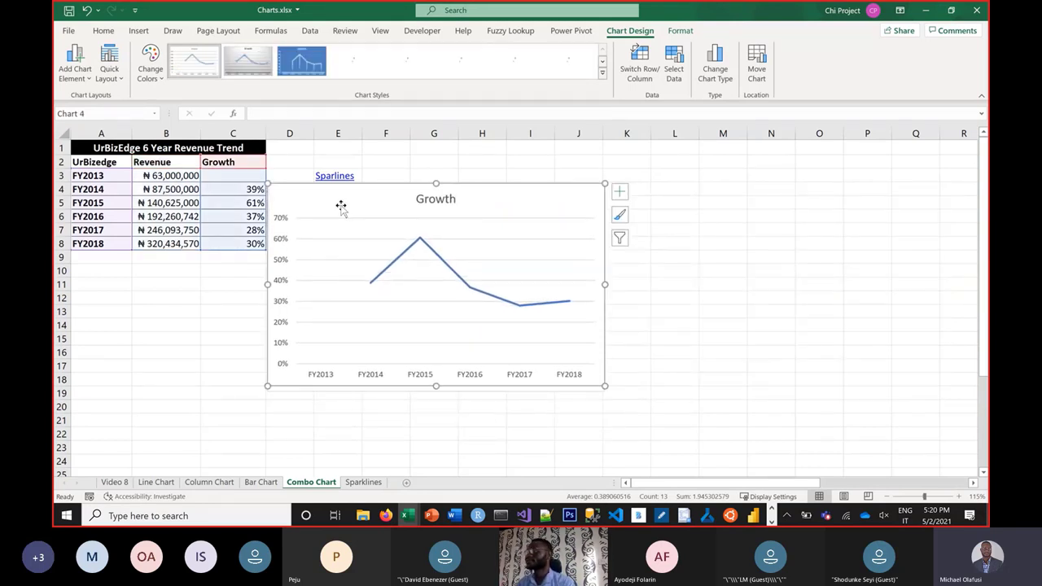
Step: Set the Growth chart area fill to No Fill so the revenue columns show through
right_click(294, 201)
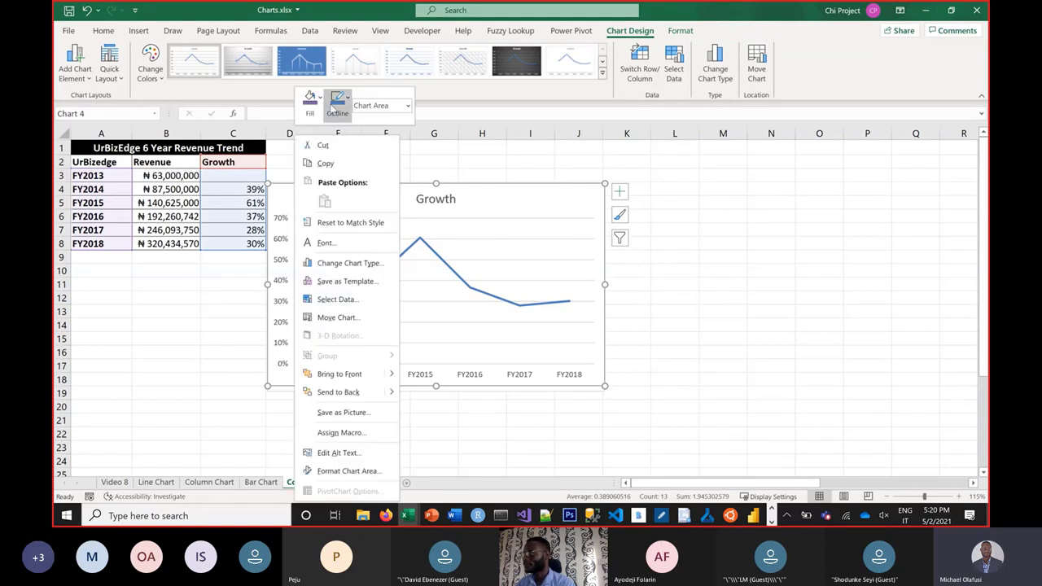
click(310, 99)
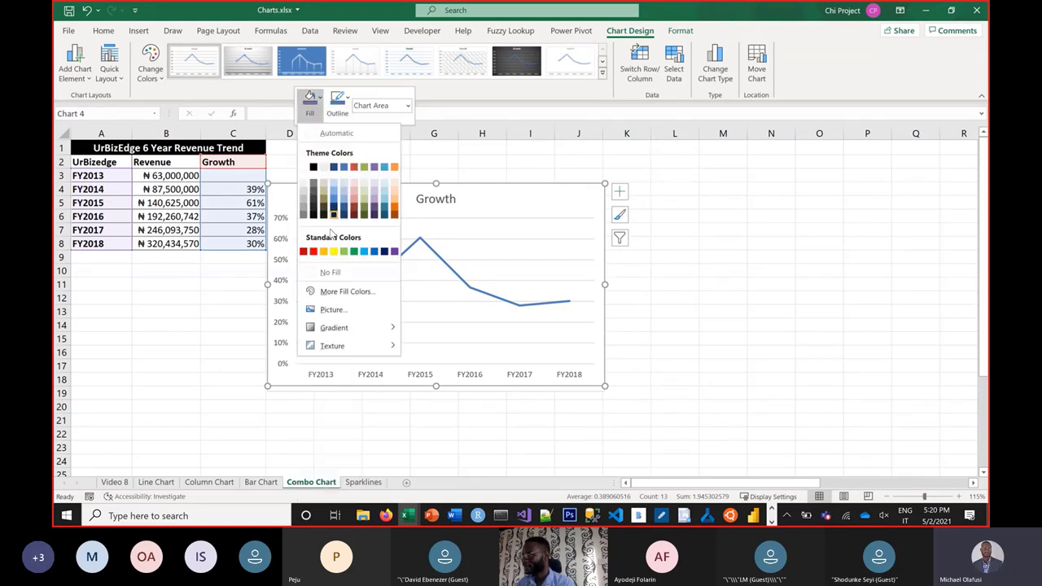
click(330, 271)
click(716, 244)
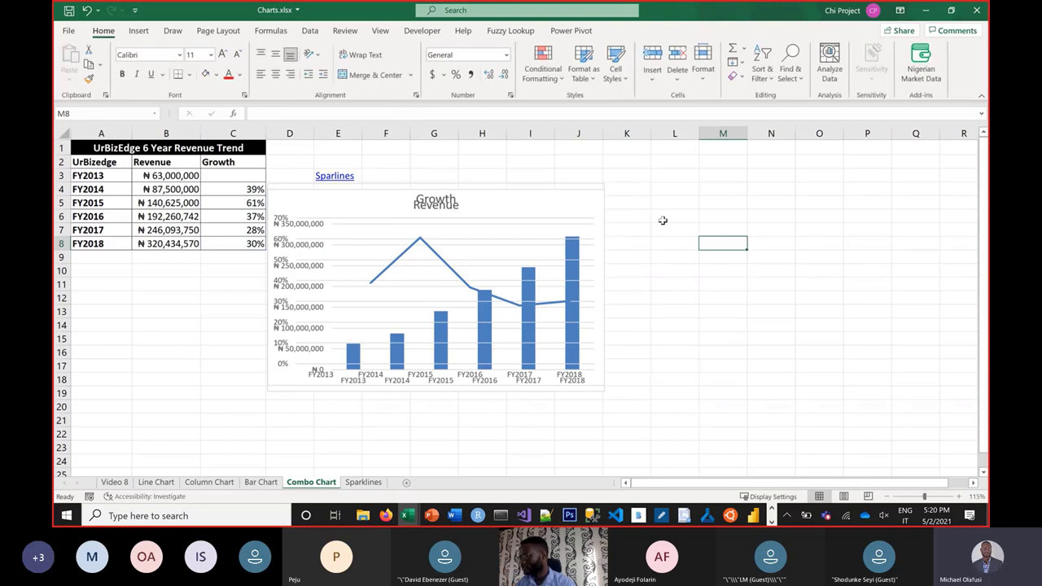
Step: Delete the Growth and Revenue charts and select the table A2:C8
click(604, 225)
drag(605, 225, 627, 231)
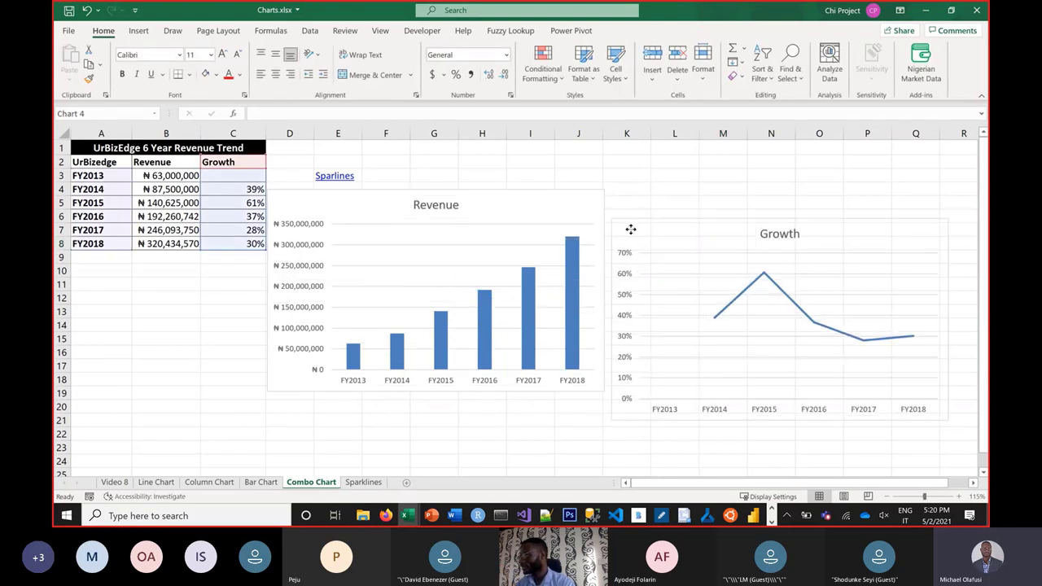
key(Delete)
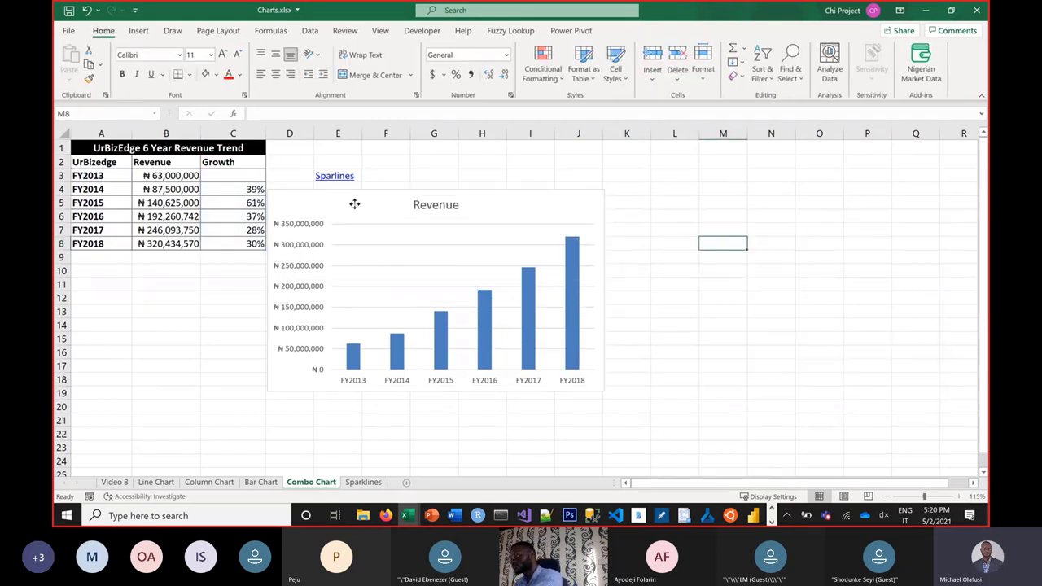
click(353, 204)
key(Delete)
click(344, 244)
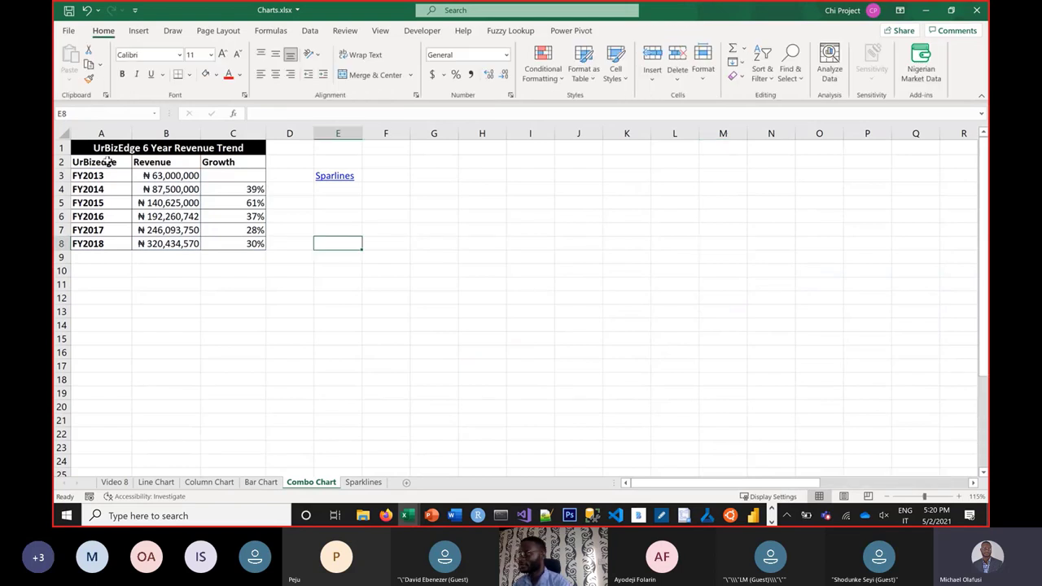
drag(108, 162, 257, 243)
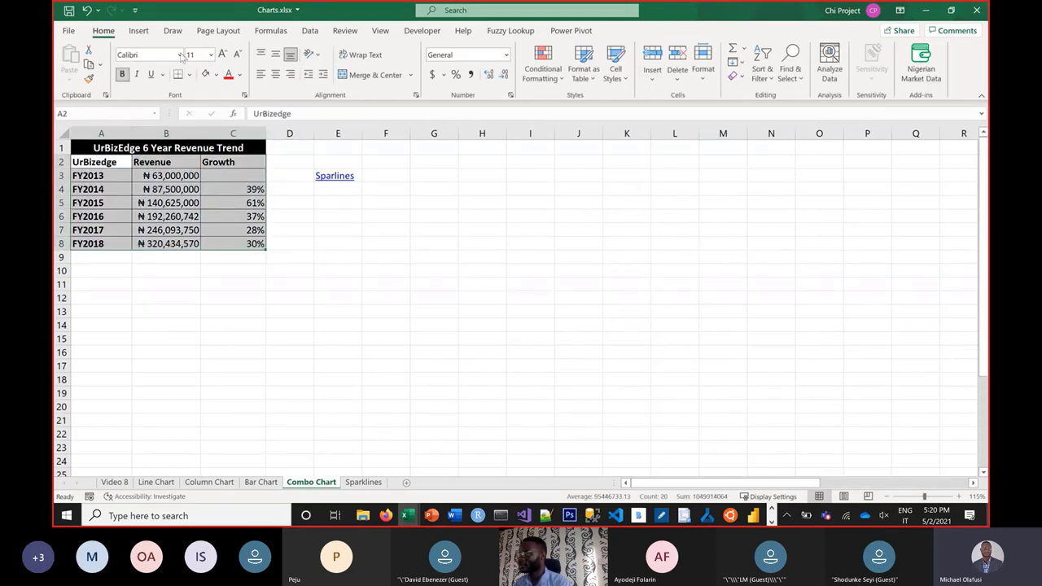
Step: Insert a Combo chart from All Charts with Revenue columns and Growth on a secondary axis
click(138, 30)
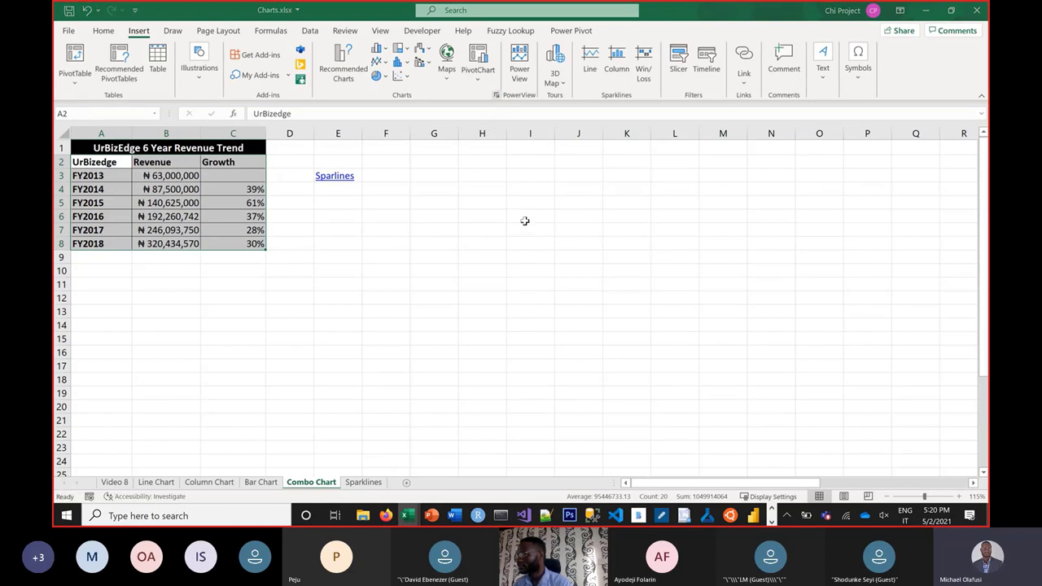
click(416, 94)
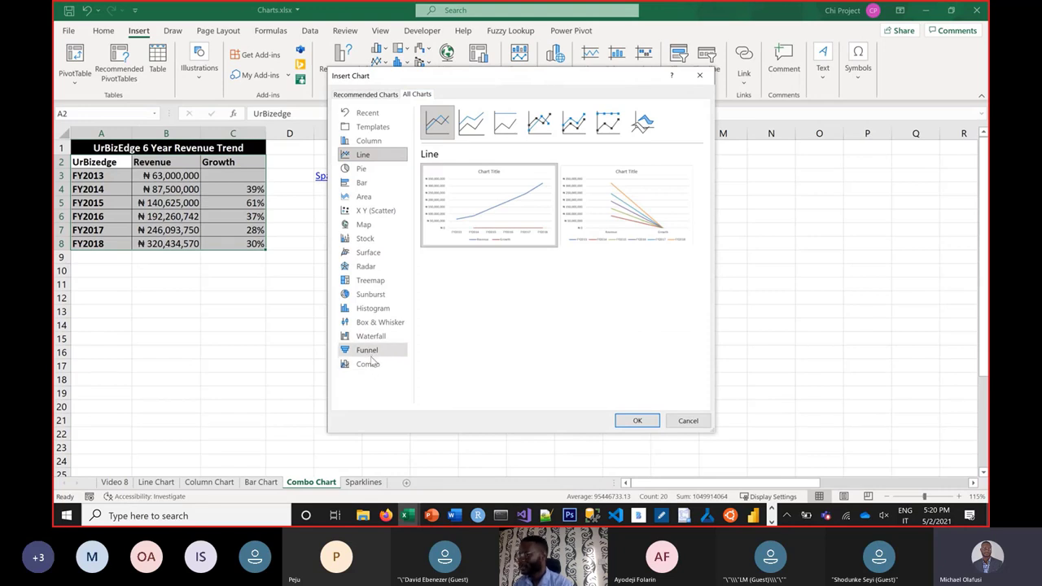
click(370, 365)
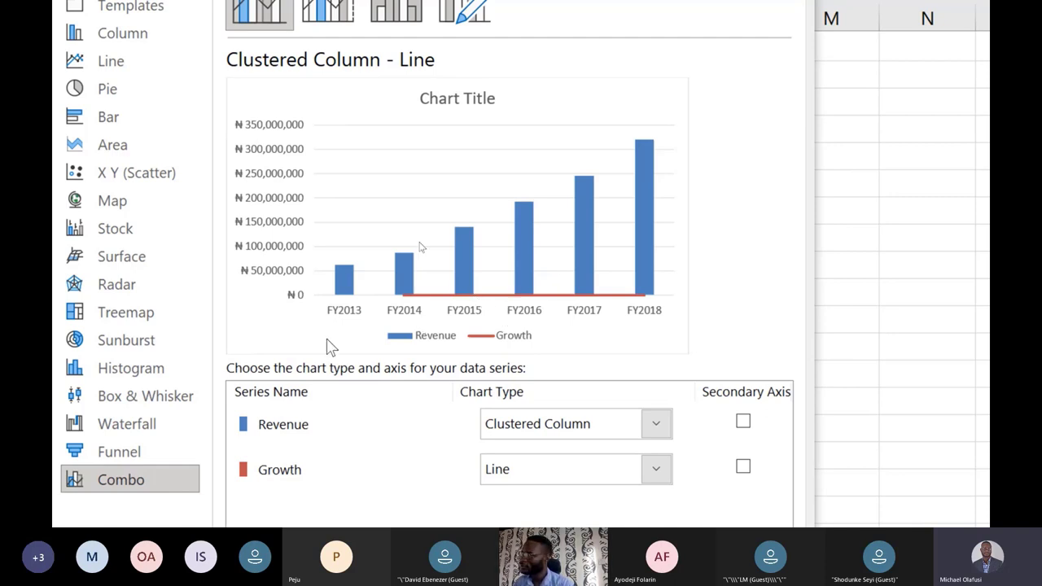
scroll(569, 455, down, 1)
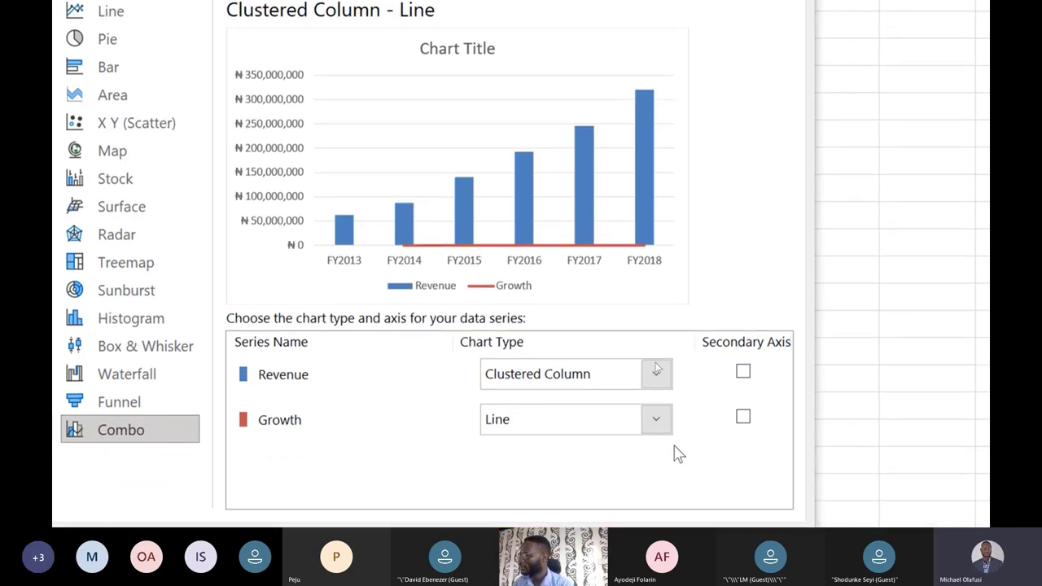
click(743, 419)
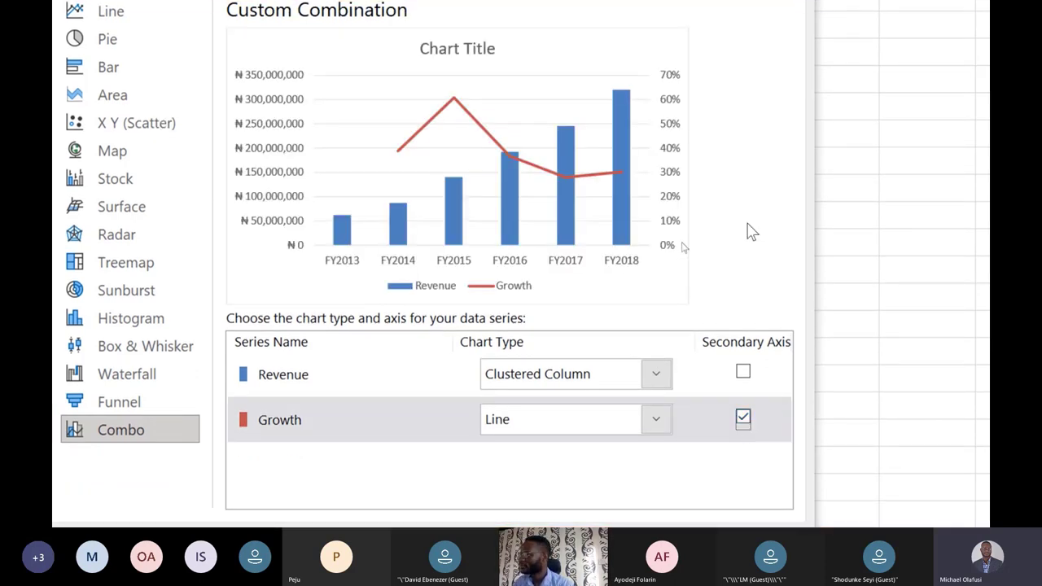
scroll(681, 106, up, 2)
scroll(714, 470, down, 2)
scroll(714, 470, down, 2)
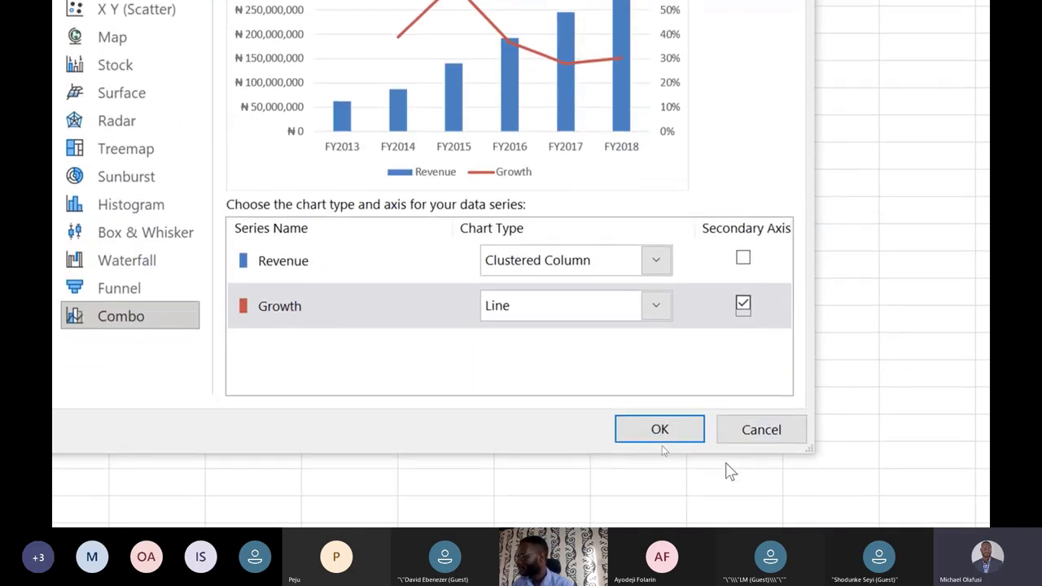
click(676, 415)
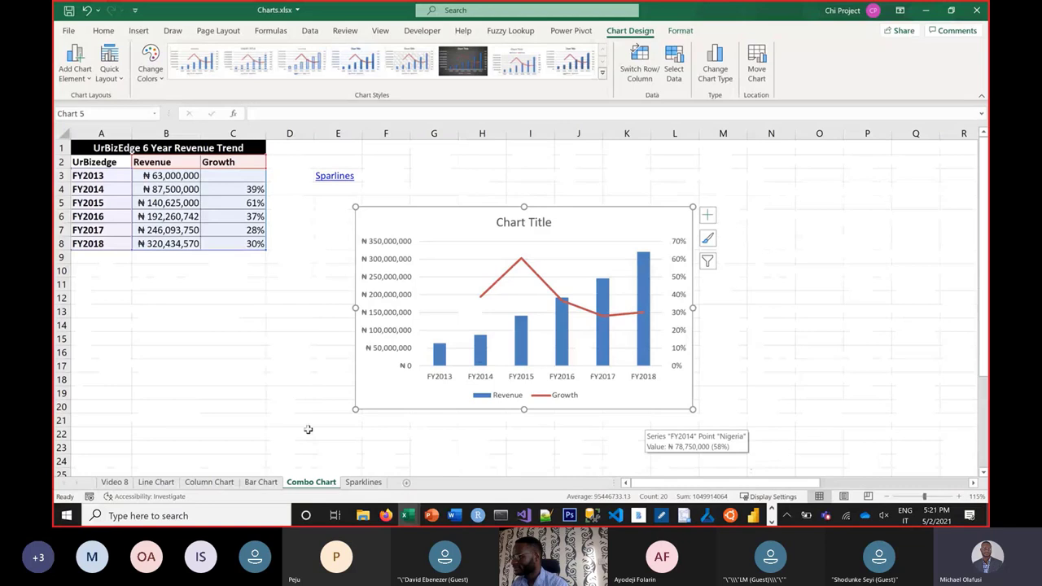
Step: Deselect the new combo chart and bring up the Alt+Tab window switcher
click(308, 432)
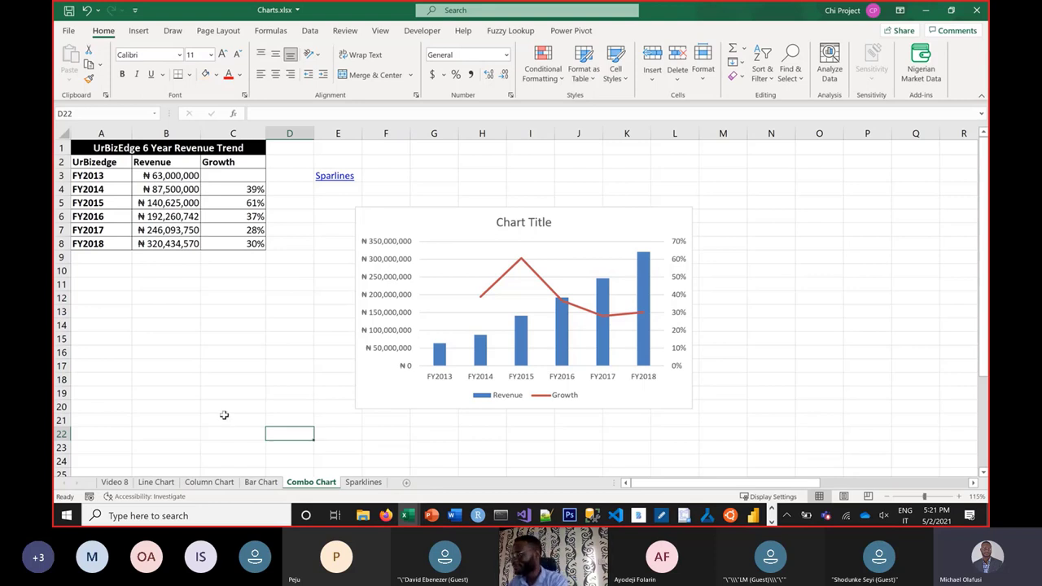
key(alt+Tab)
key(alt+Tab)
key(alt+Tab)
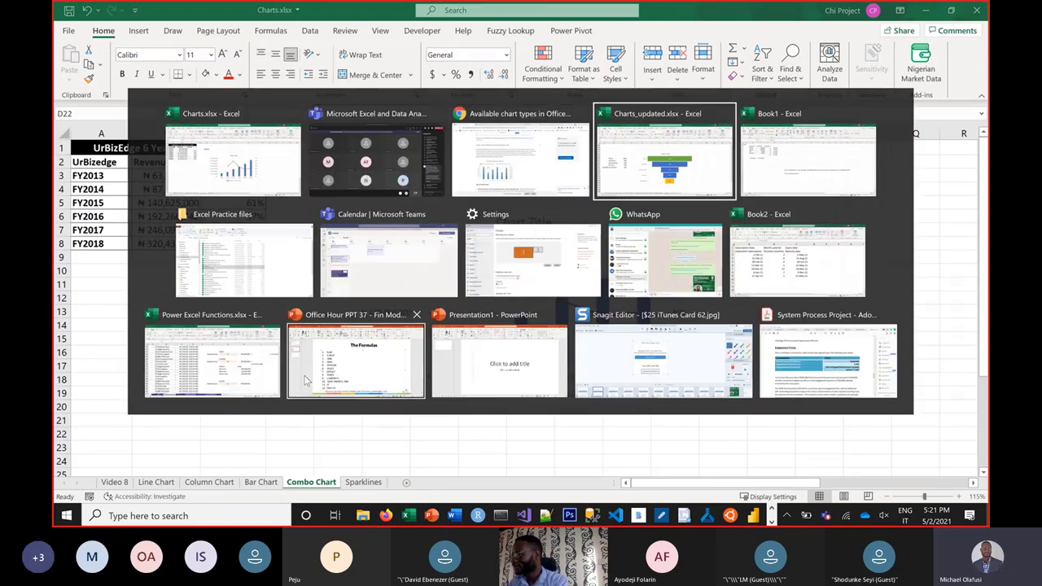
key(alt+Tab)
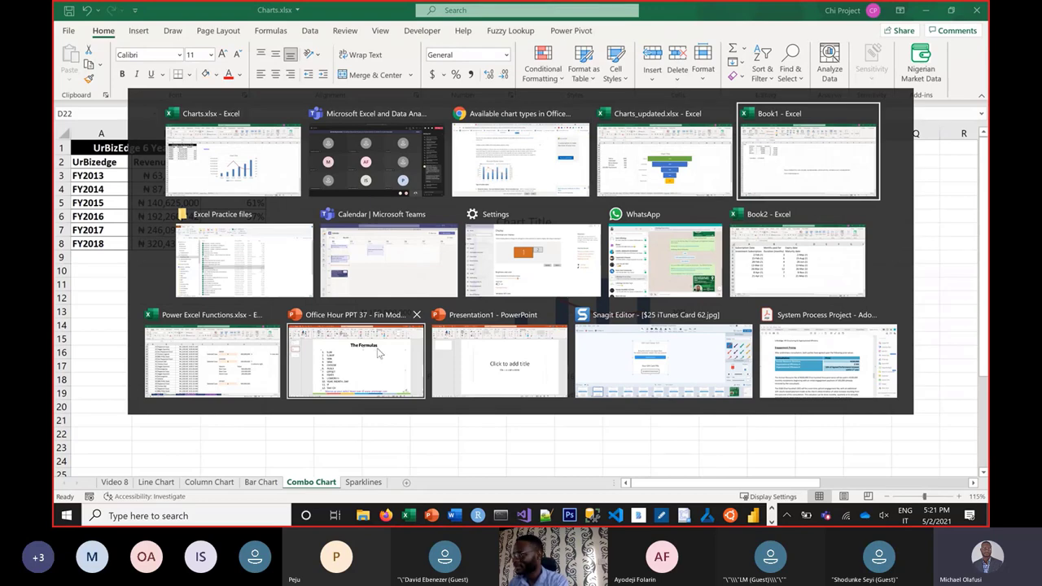
Step: Open urbizedge.com in a new Chrome tab, then switch back to Excel
key(alt+shift+Tab)
key(alt+shift+Tab)
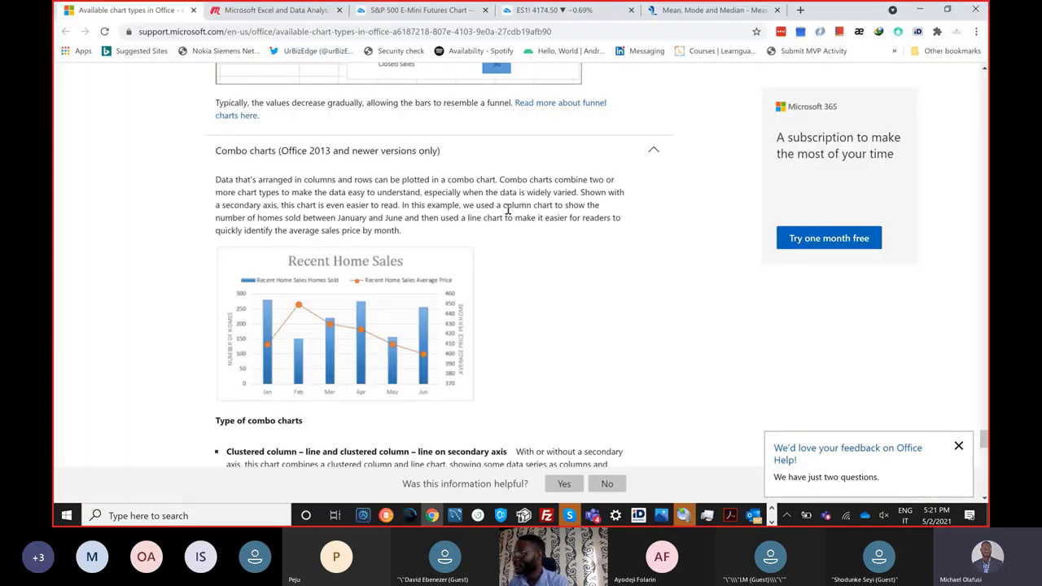
click(800, 10)
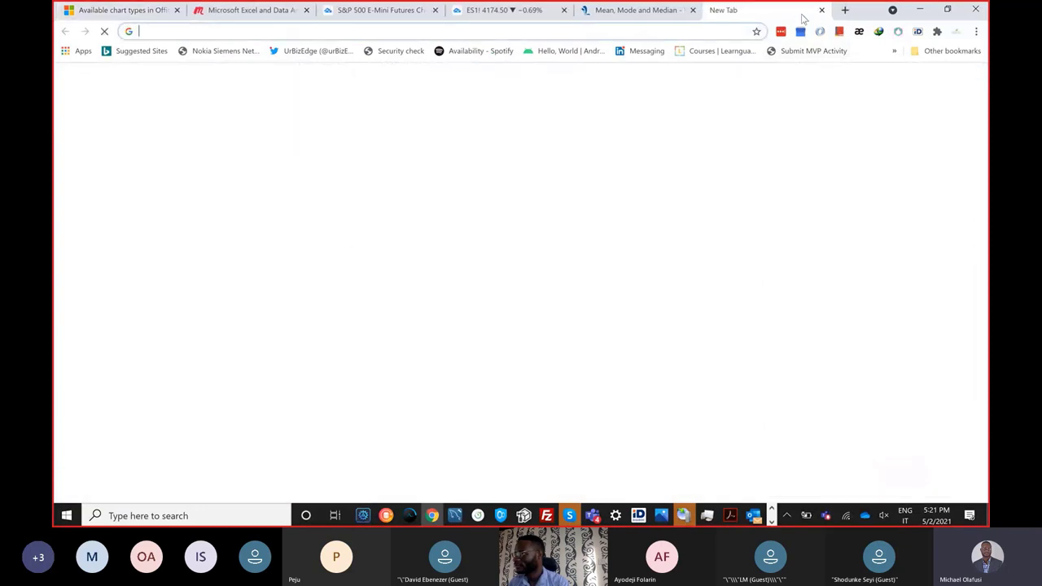
text(urbizedge.com)
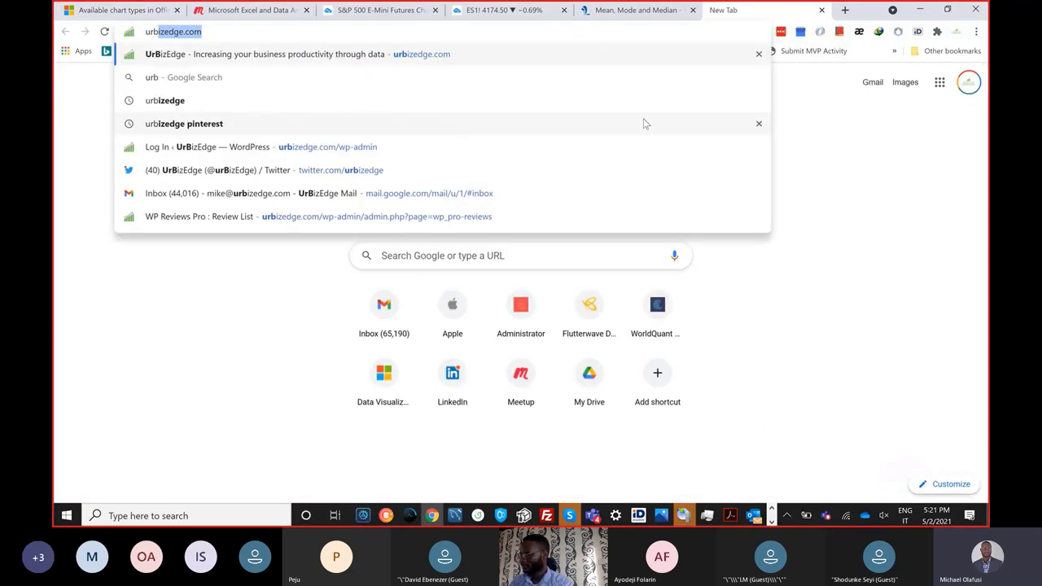
key(Return)
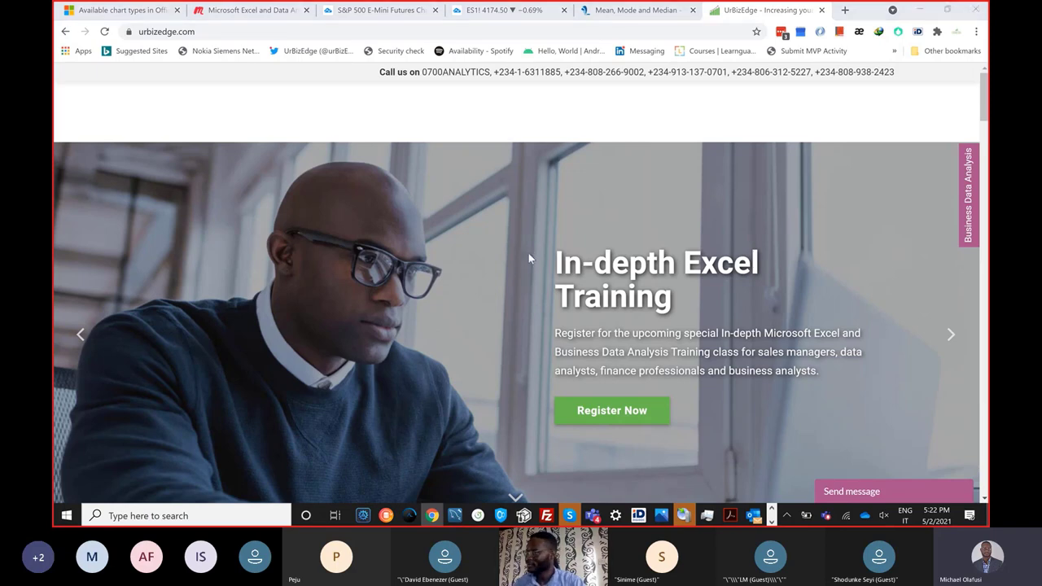
key(alt+Tab)
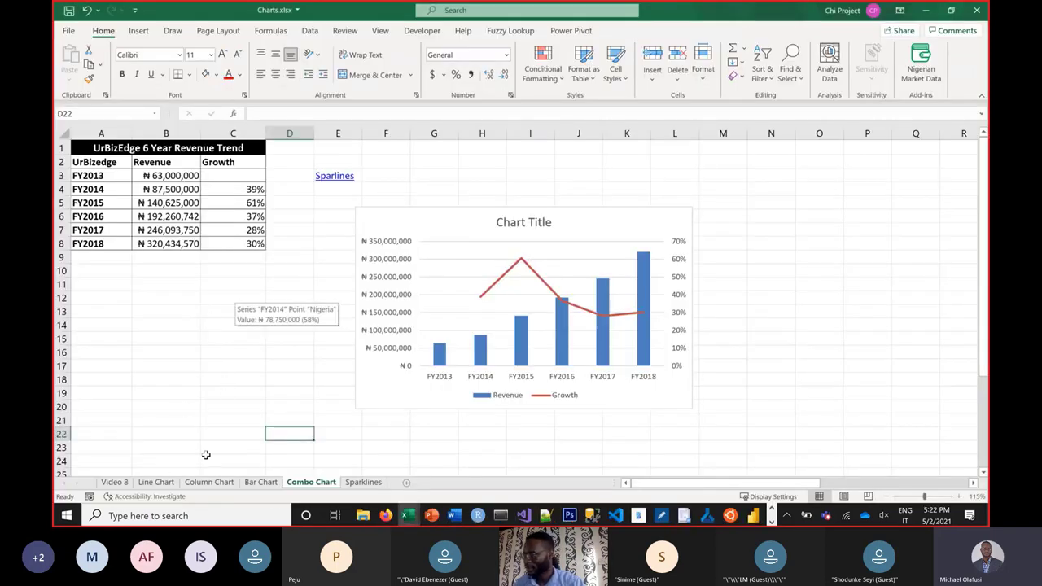
Step: On the Column Chart sheet, move the sunburst chart off to the lower right
click(157, 481)
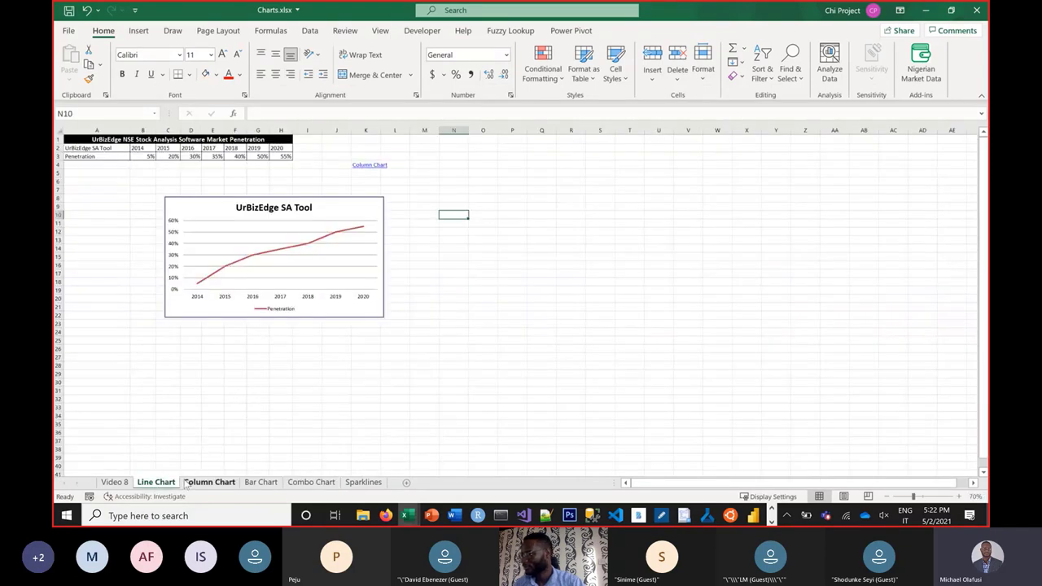
click(209, 481)
drag(436, 280, 980, 350)
Step: Widen, shorten and move the Values column chart up beside the data, showing its chart elements
drag(212, 253, 297, 245)
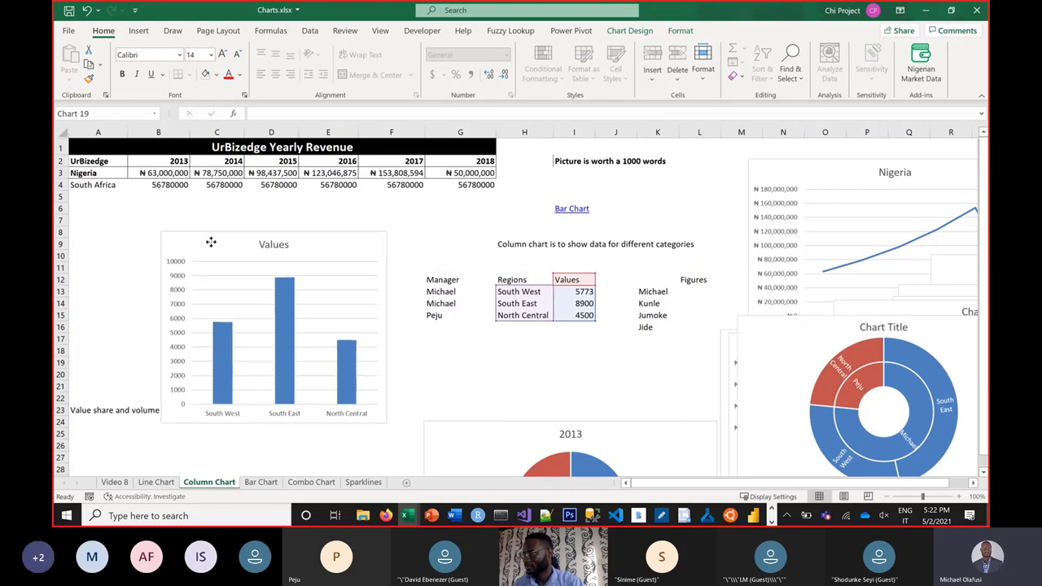
drag(389, 327, 441, 268)
drag(159, 326, 103, 327)
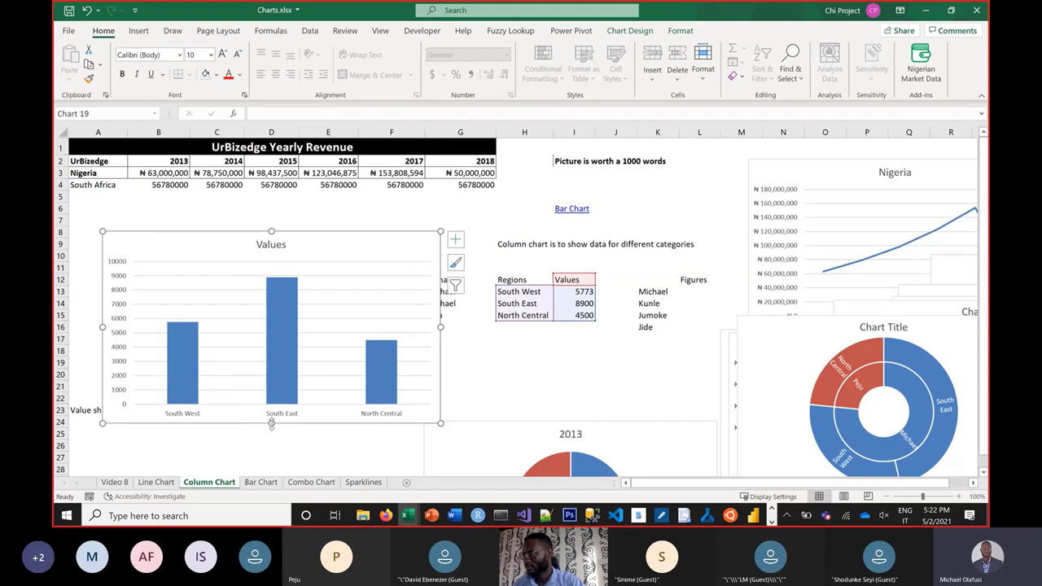
drag(271, 423, 264, 394)
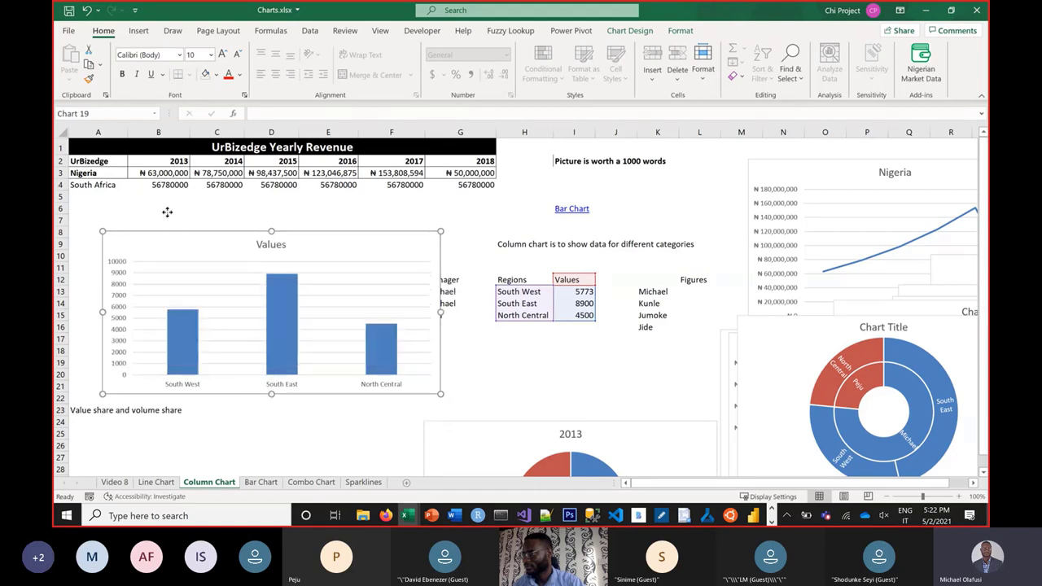
drag(180, 236, 154, 204)
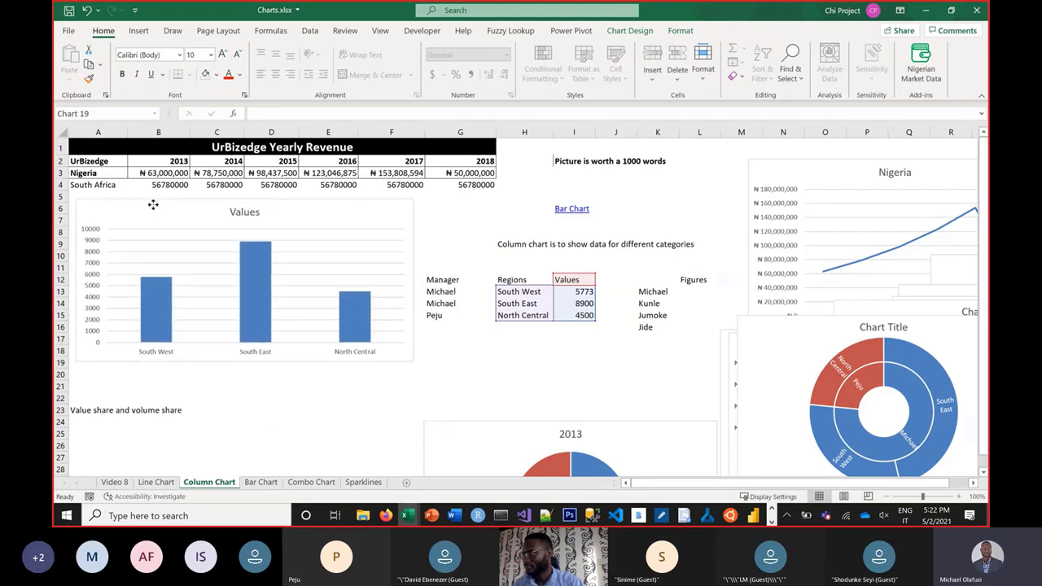
click(429, 210)
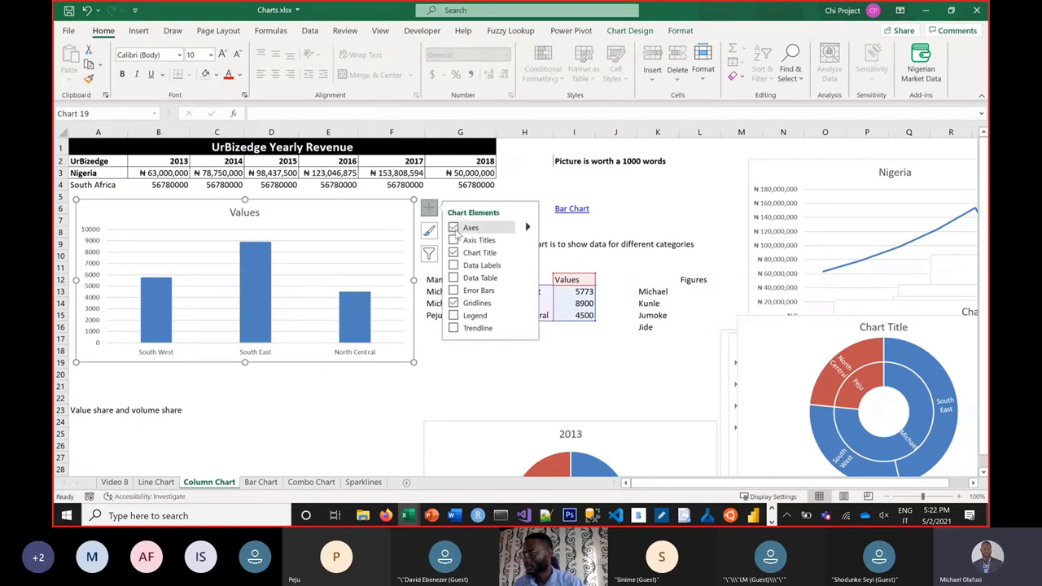
Step: Open the Format Axis settings for the Values column chart's vertical axis
click(97, 299)
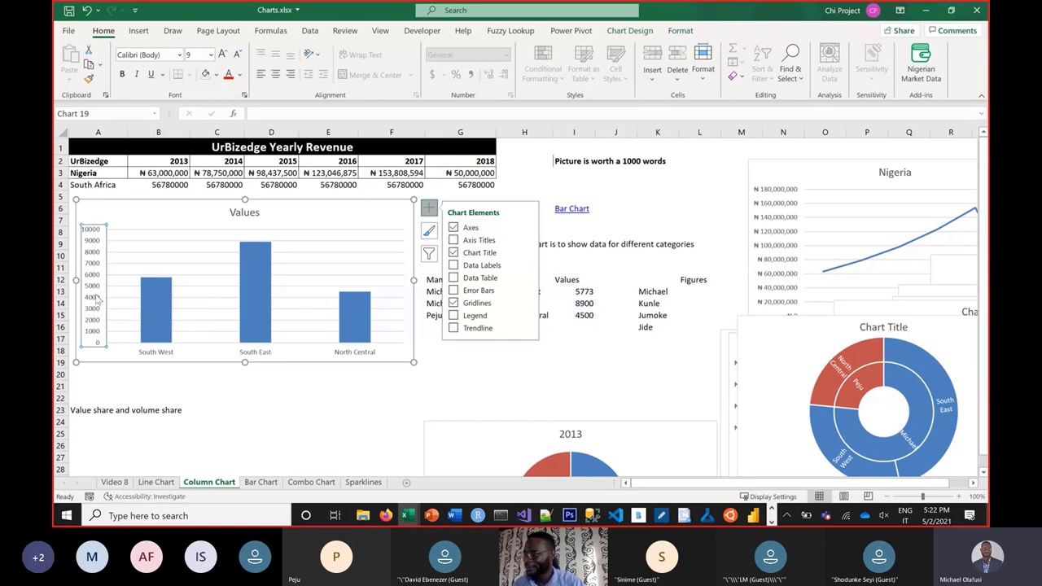
right_click(97, 299)
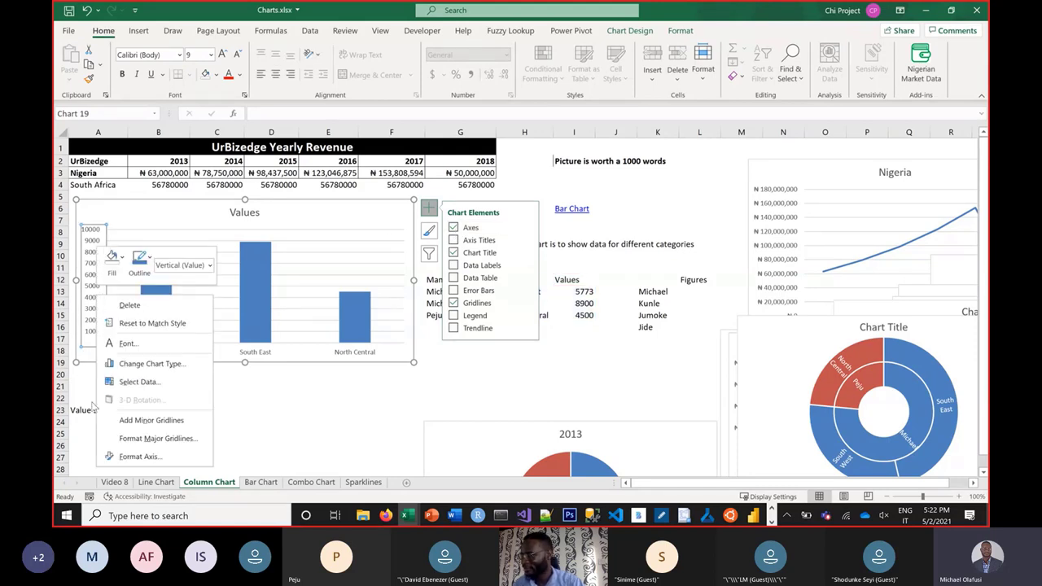
click(155, 457)
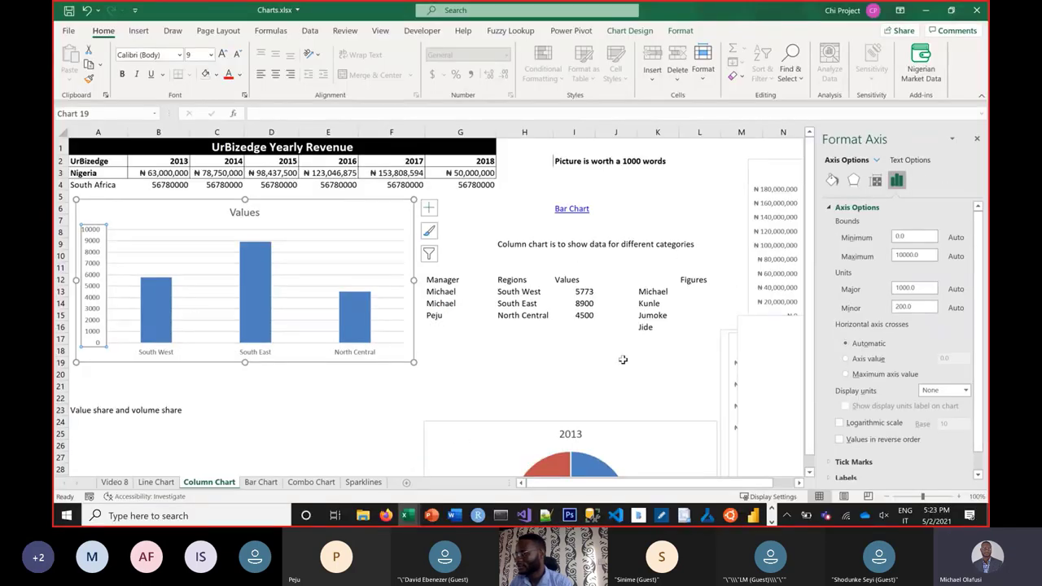
Step: Reselect the Values chart and close the Format Axis pane, leaving the 0–10,000 axis
click(454, 374)
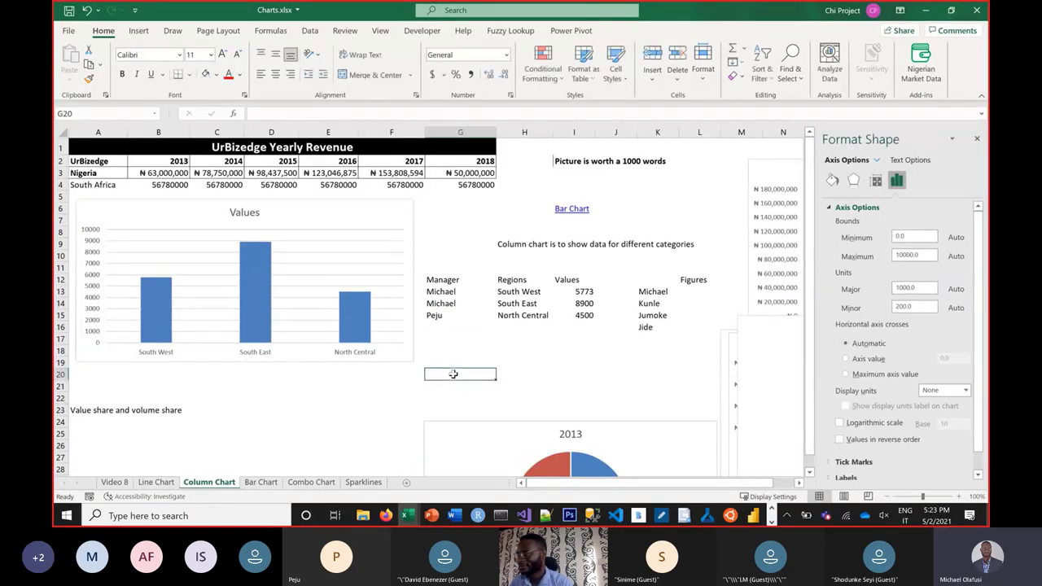
click(95, 307)
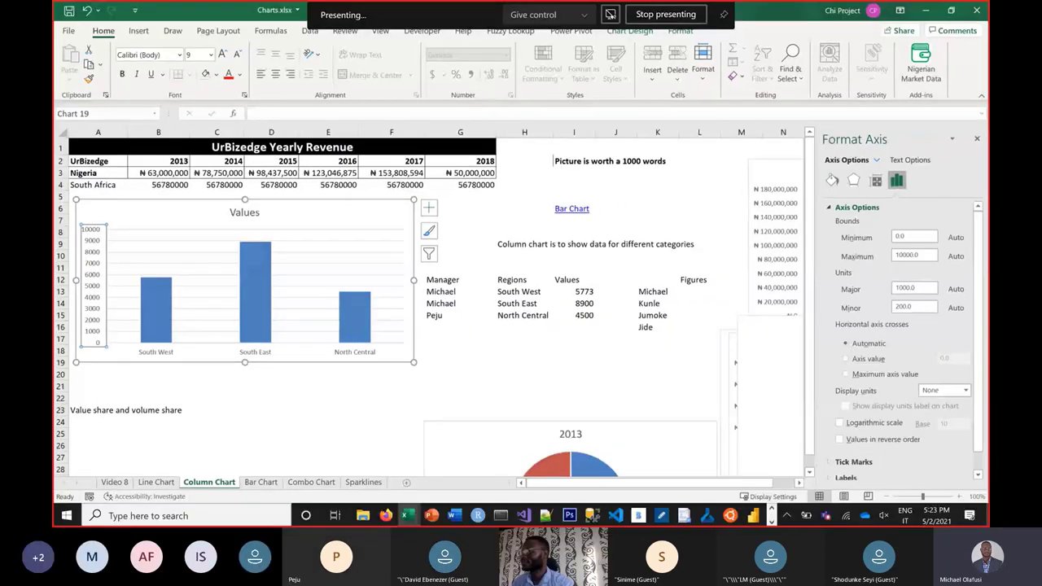
key(alt+Tab)
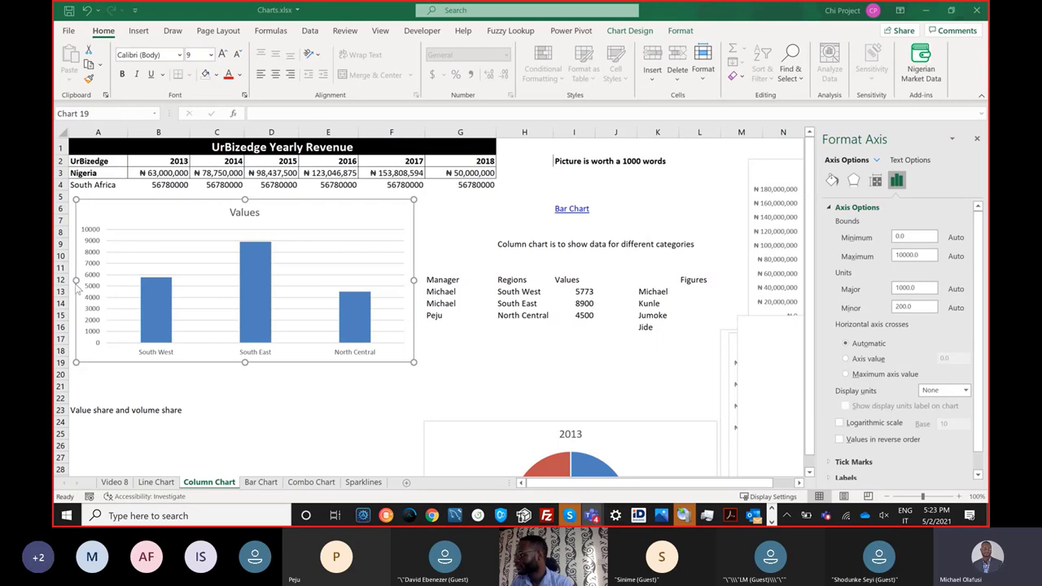
drag(59, 166, 59, 164)
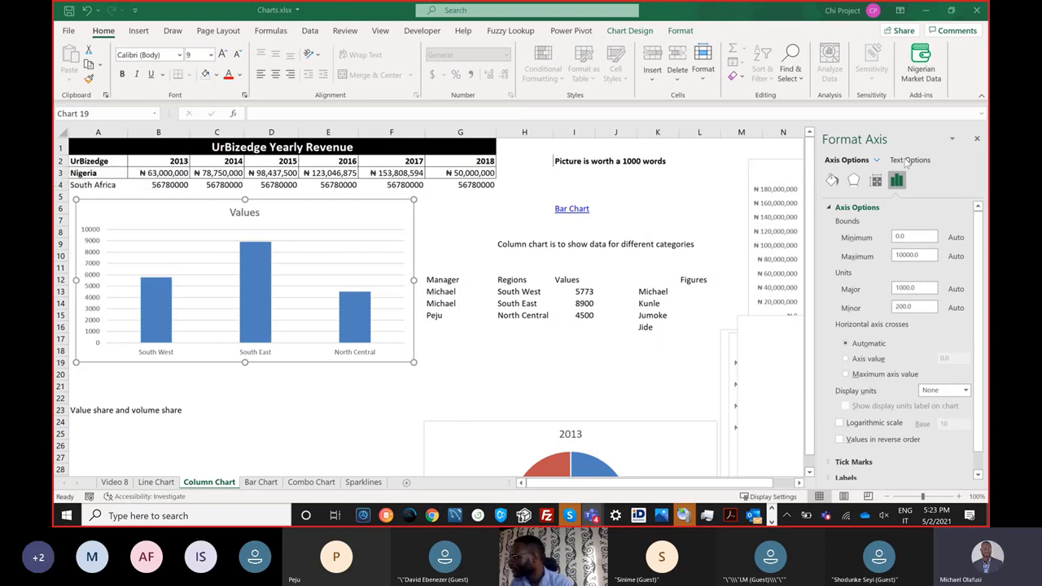
click(977, 140)
Step: Delete the Nigeria line chart and drag the Values chart right over columns H to K
click(763, 166)
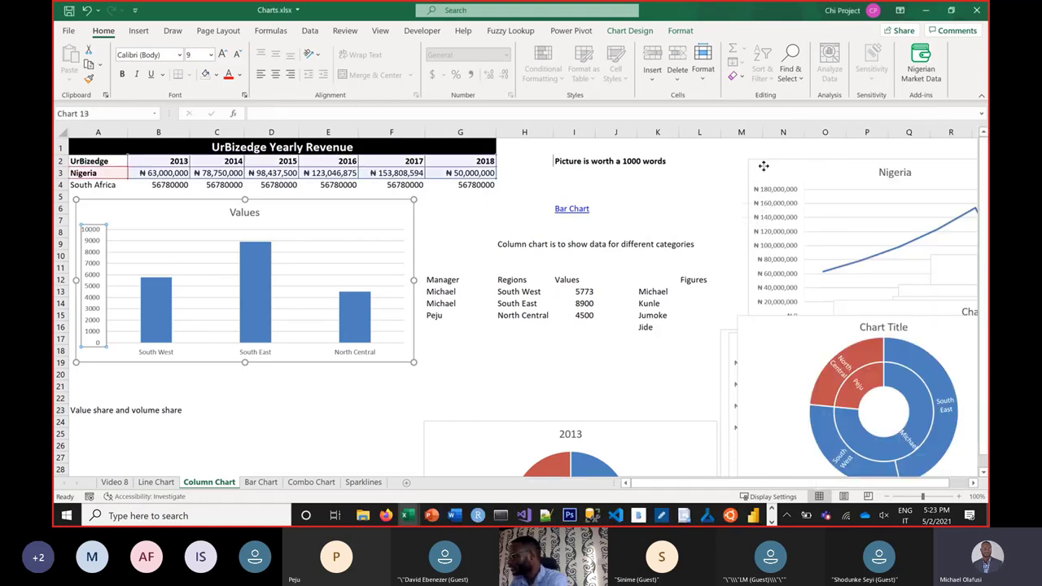
key(Delete)
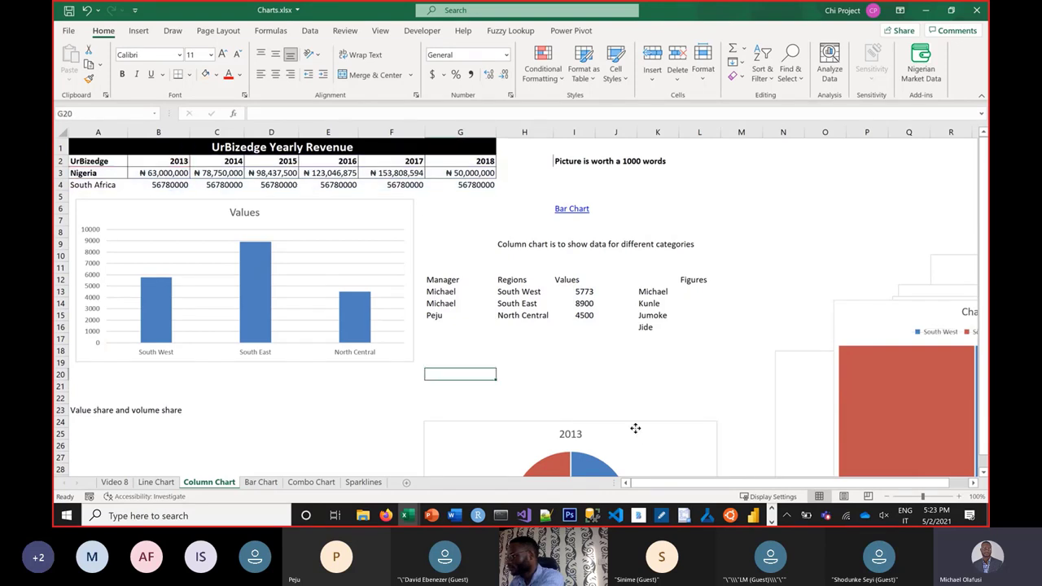
click(835, 322)
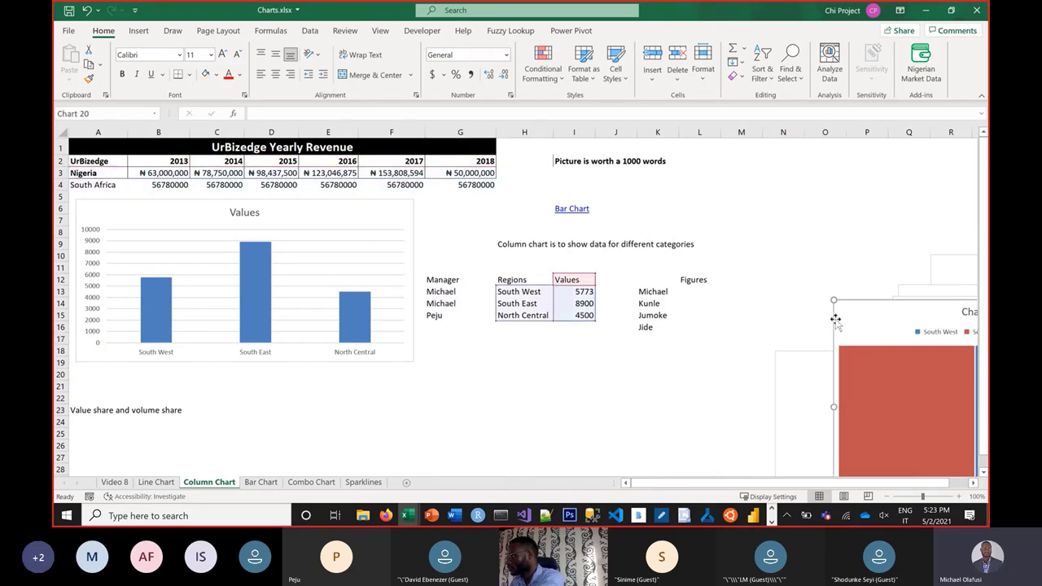
click(825, 337)
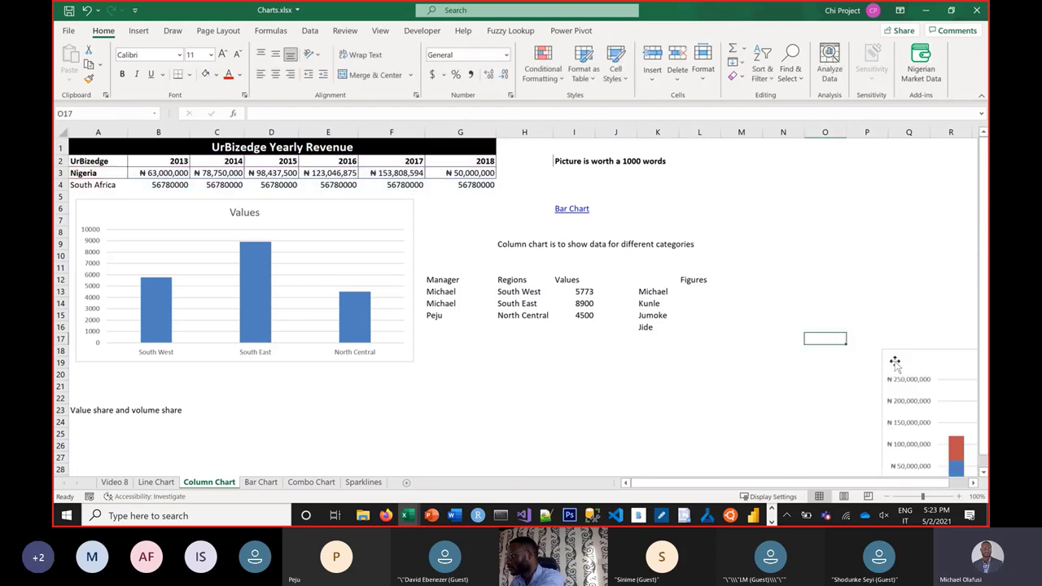
click(524, 423)
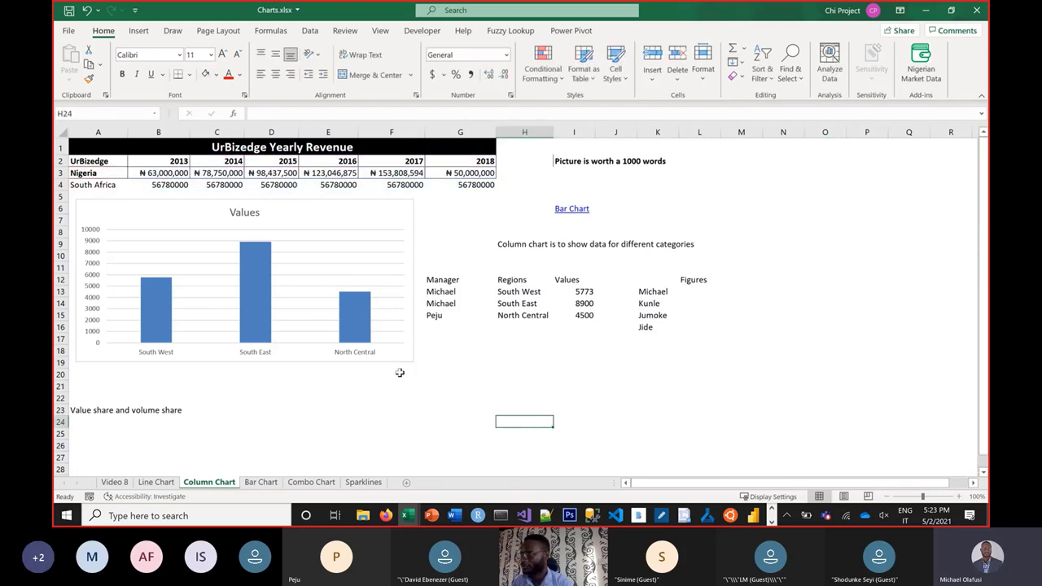
drag(405, 350, 722, 400)
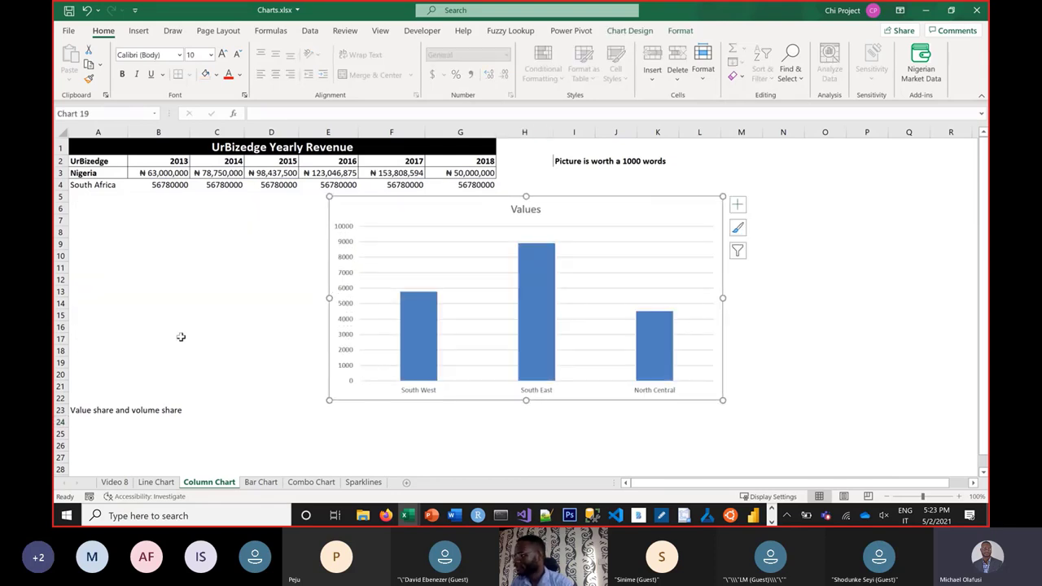
Step: Show Format Axis for the Values chart's vertical axis: bounds 0–10,000, major 1,000, minor 200
right_click(345, 305)
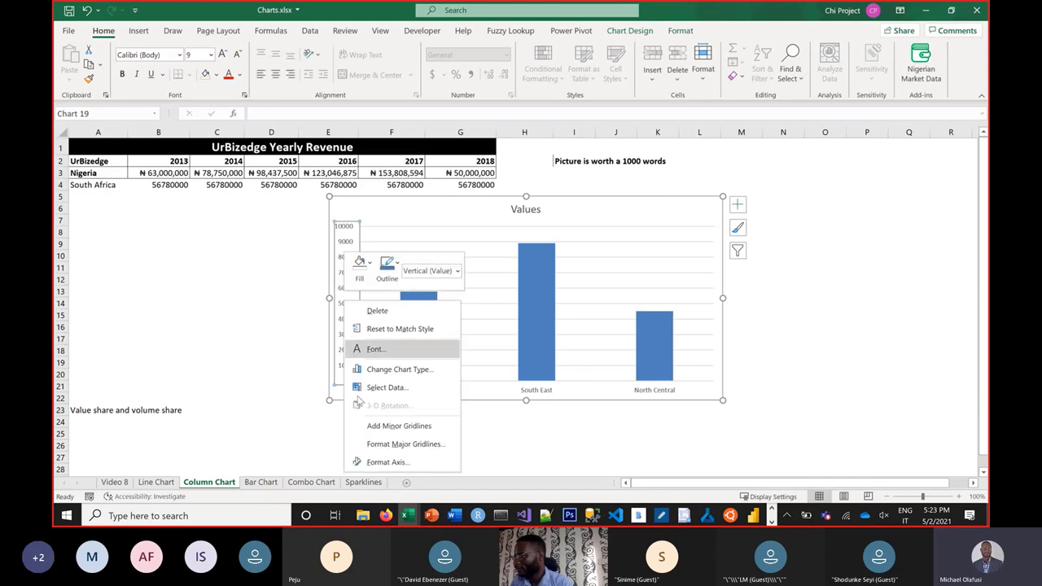
click(387, 462)
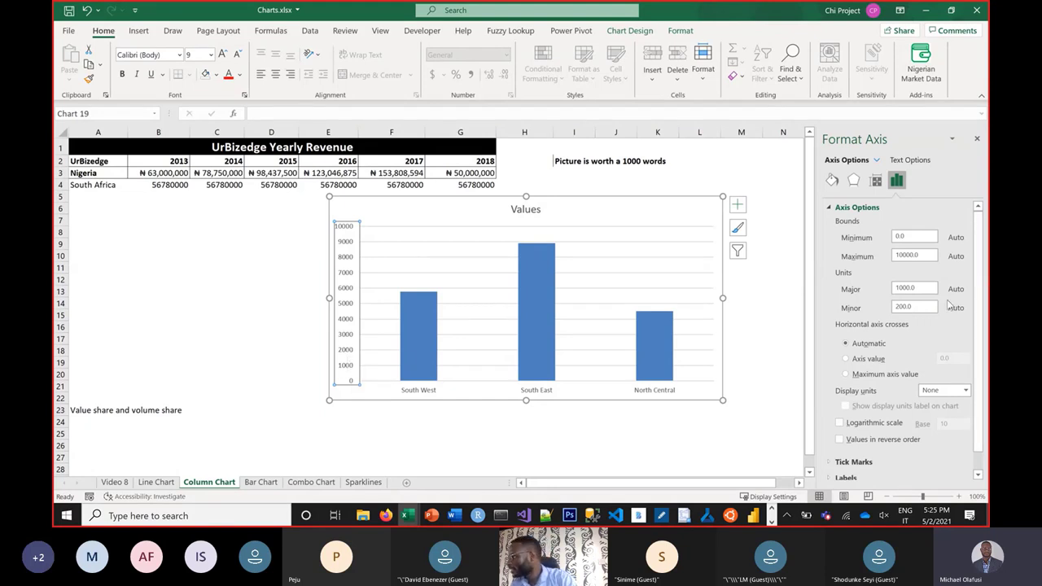
Step: Set the vertical axis major unit to 5000 and apply it to the chart
click(896, 309)
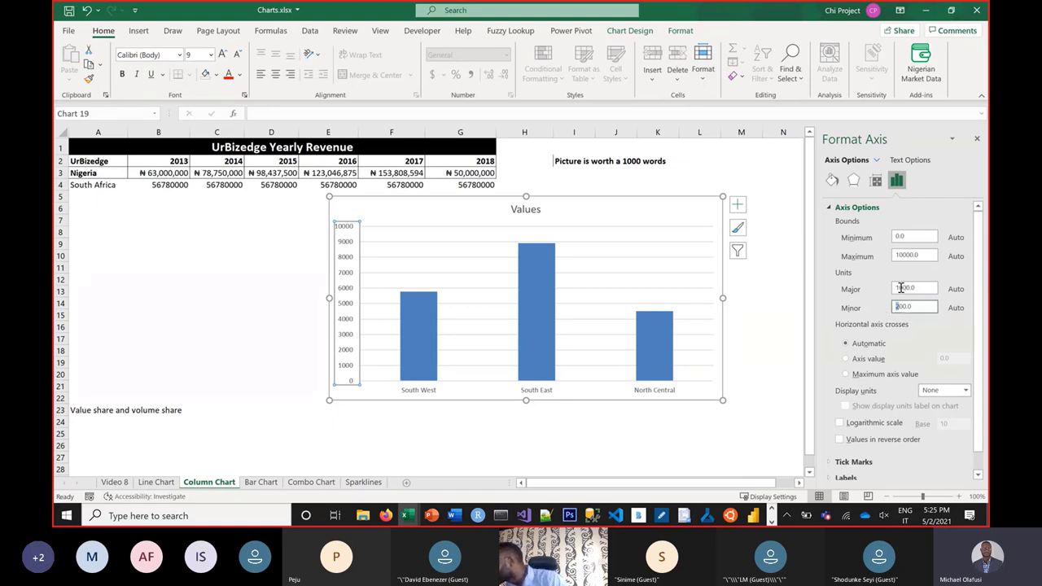
click(900, 288)
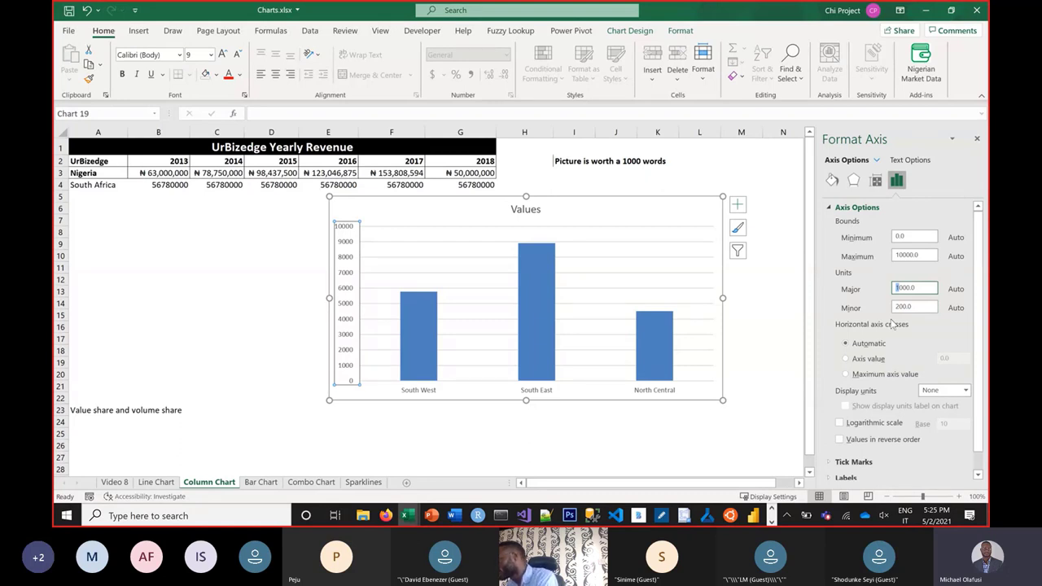
text(5000)
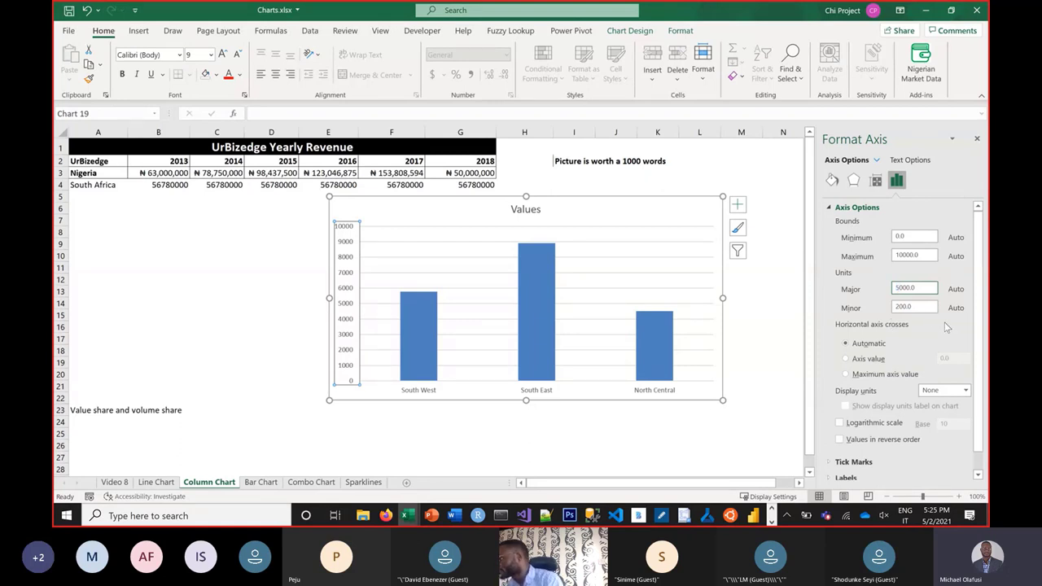
click(926, 311)
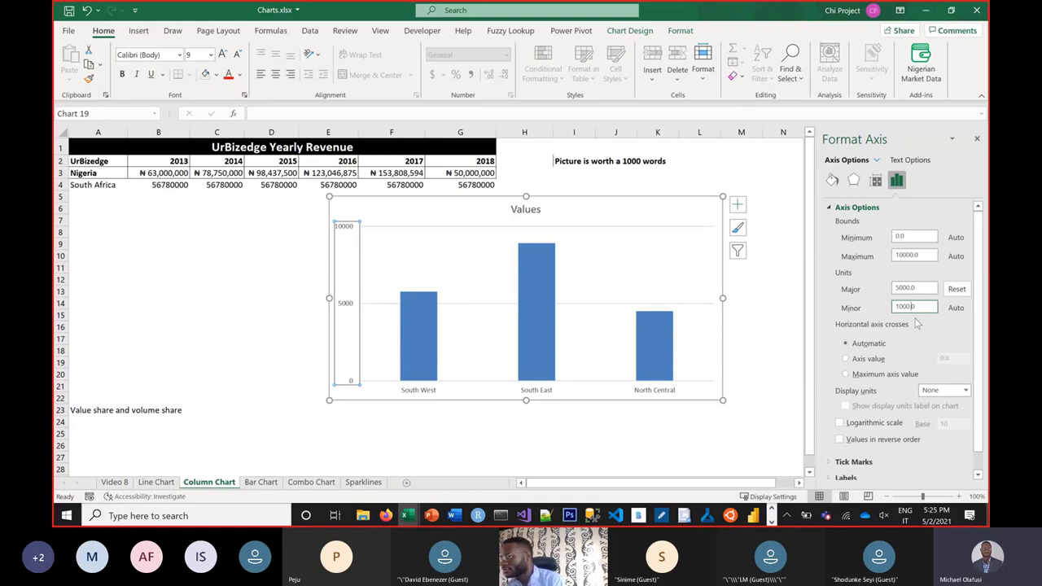
click(485, 437)
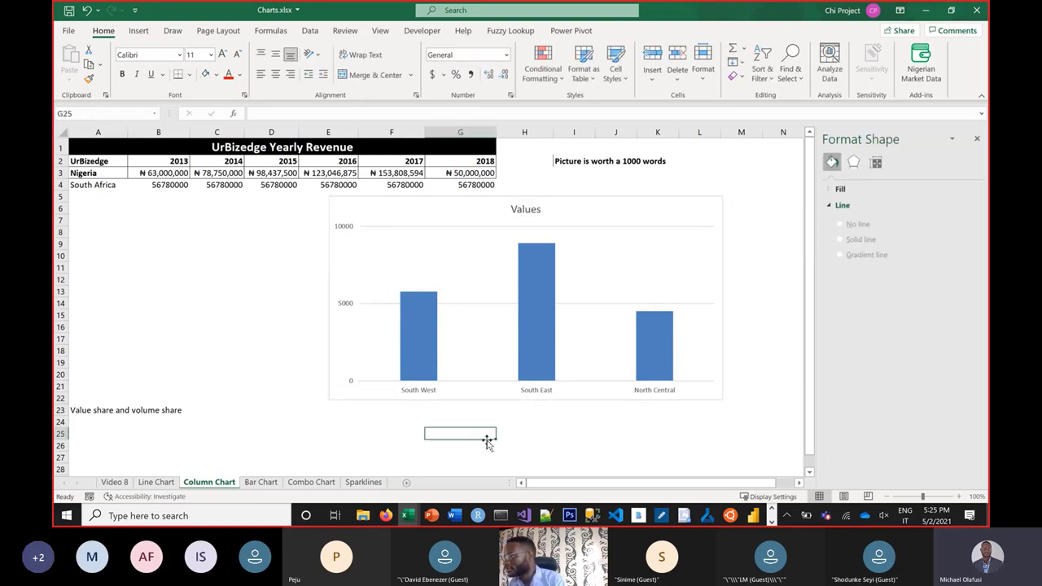
Step: Change the major unit to 3000 so the axis runs from 0 to 12,000
click(352, 384)
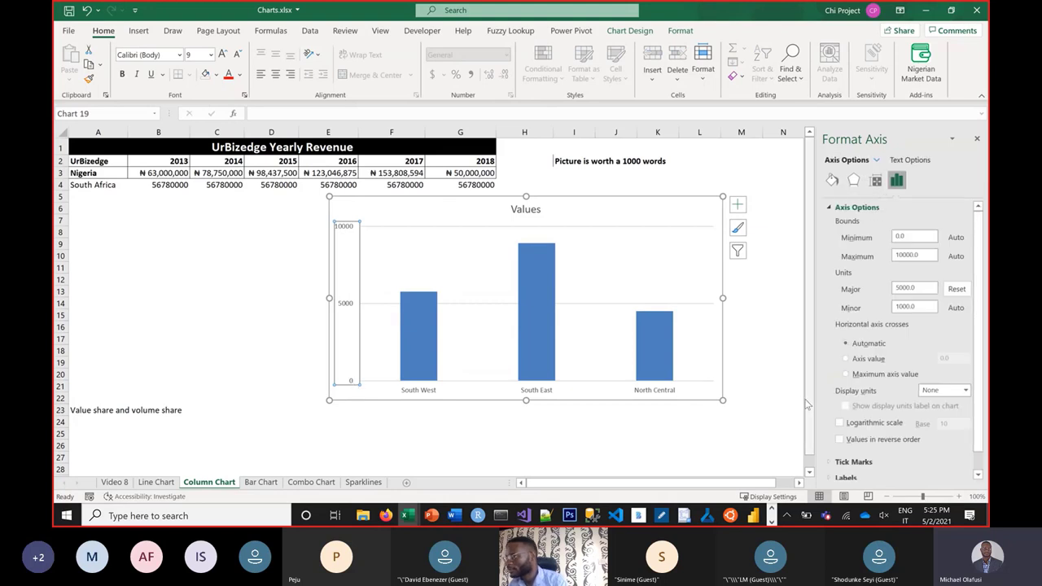
click(895, 288)
key(BackSpace)
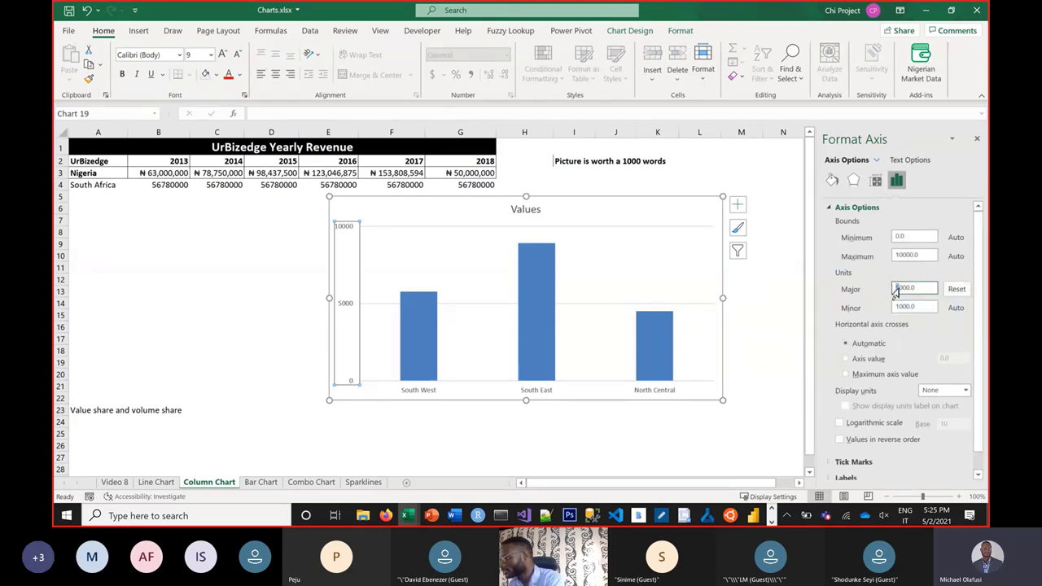
text(3)
click(577, 444)
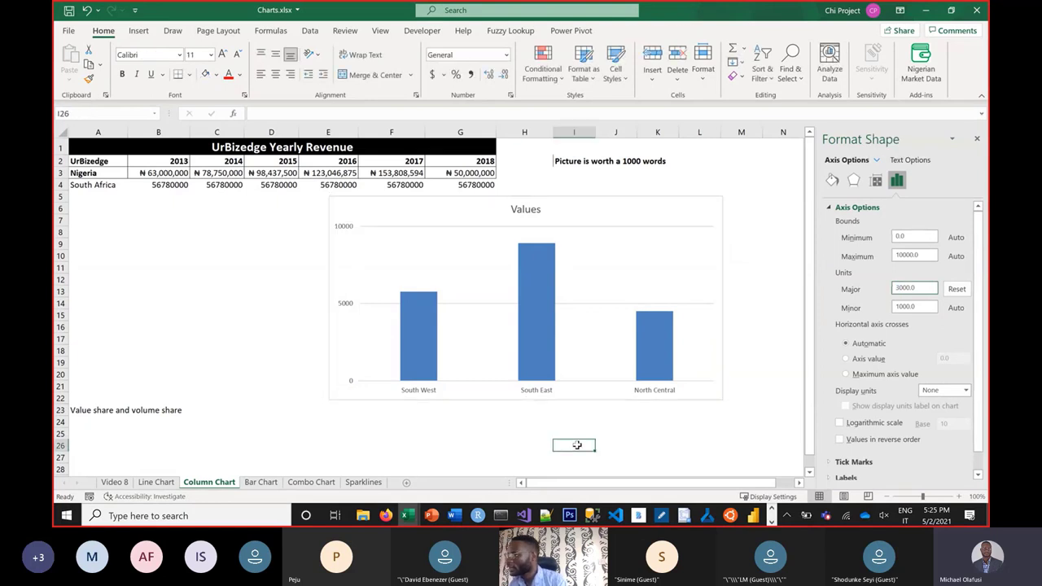
click(355, 380)
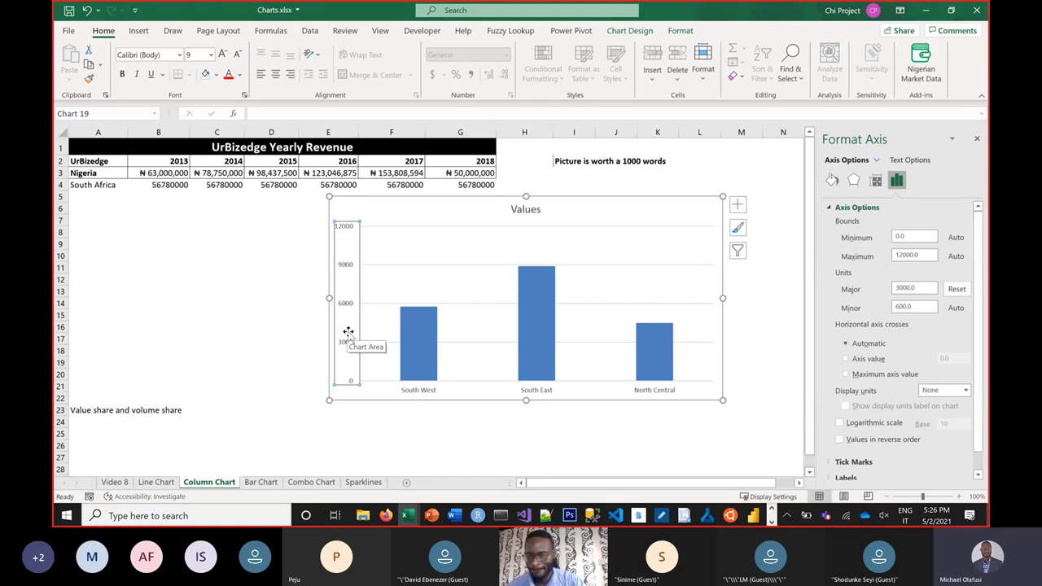
Step: Start a =UNIQUE formula in cell B8, cancel it, and select cell B5
click(157, 234)
text(=)
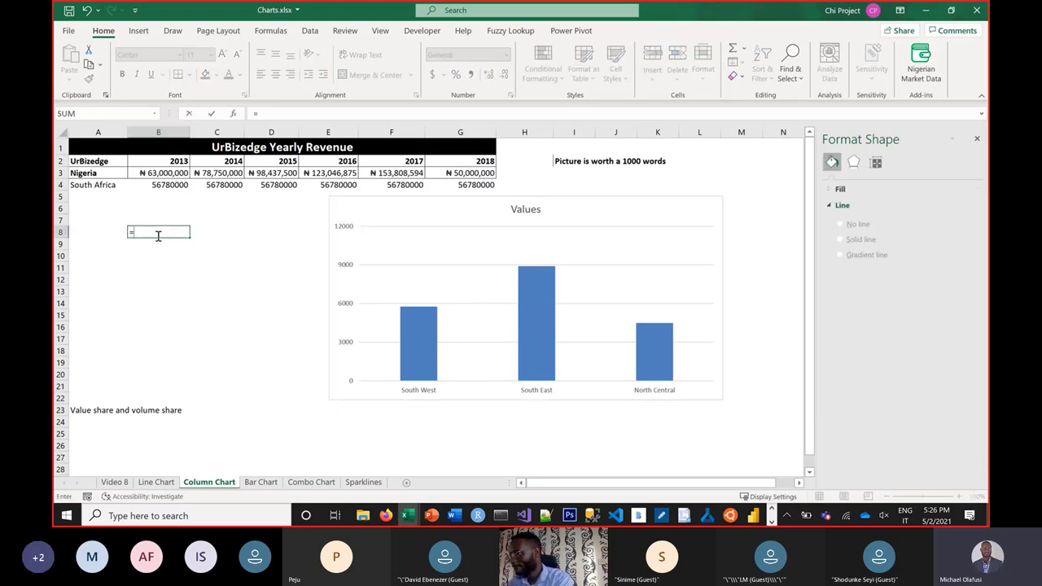
text(uniqu)
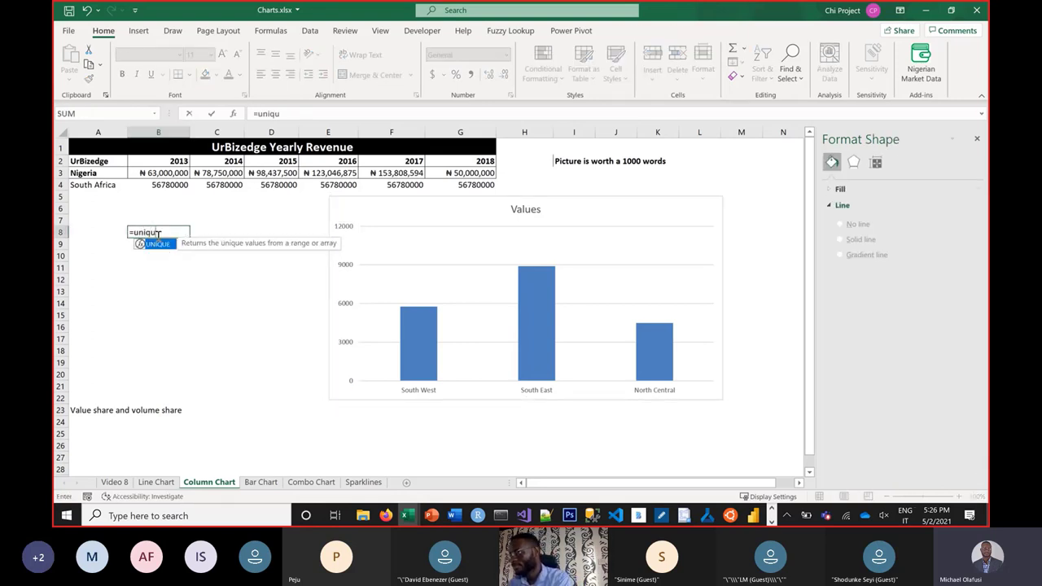
key(Tab)
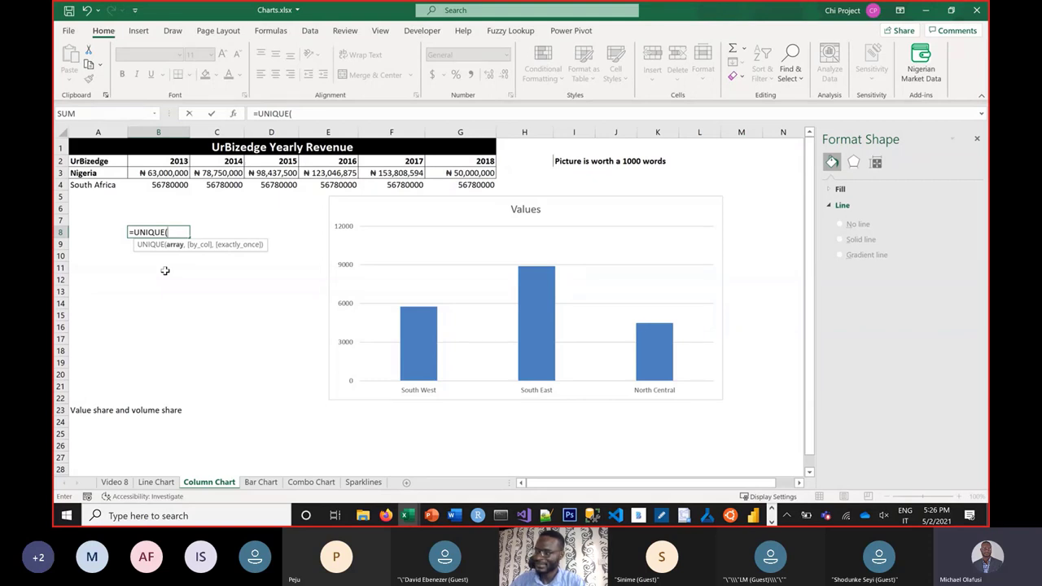
key(Escape)
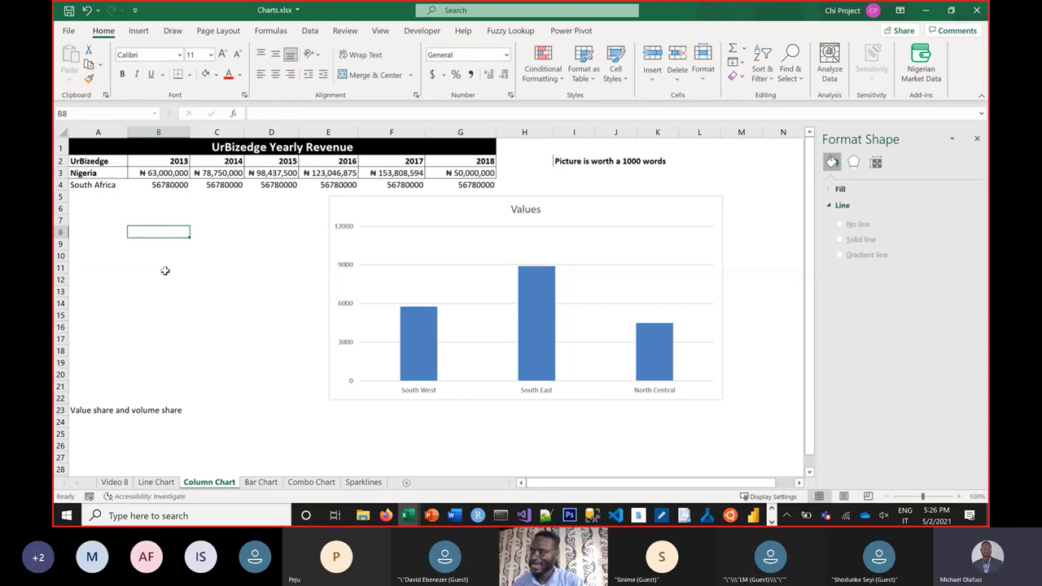
click(149, 199)
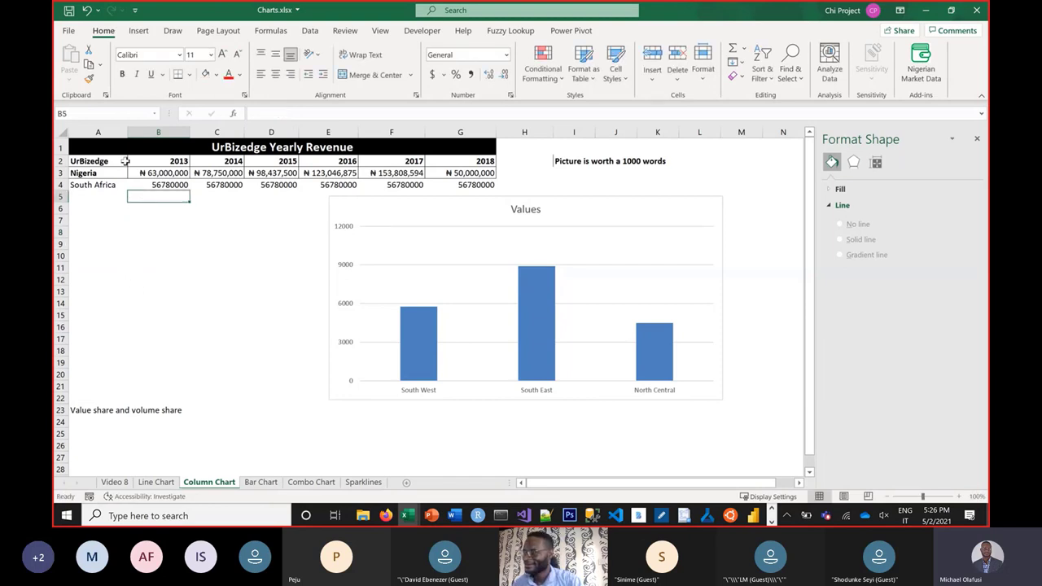
click(68, 31)
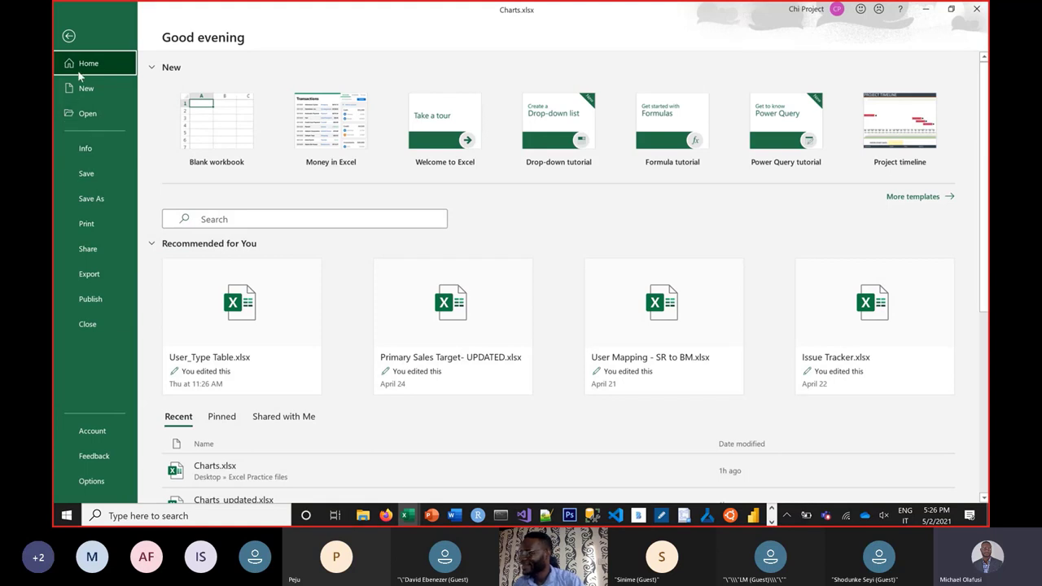
click(68, 36)
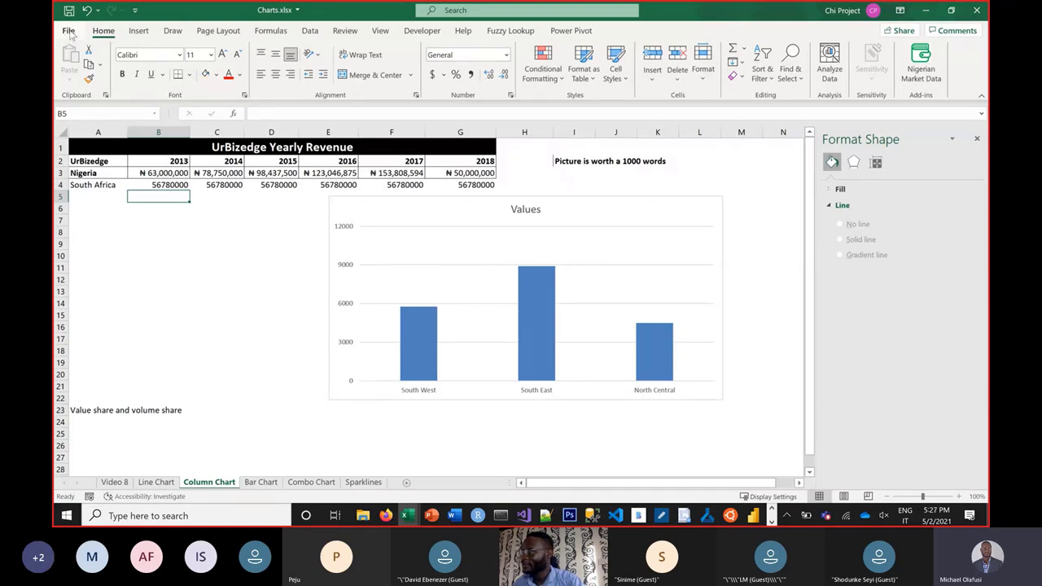
click(69, 32)
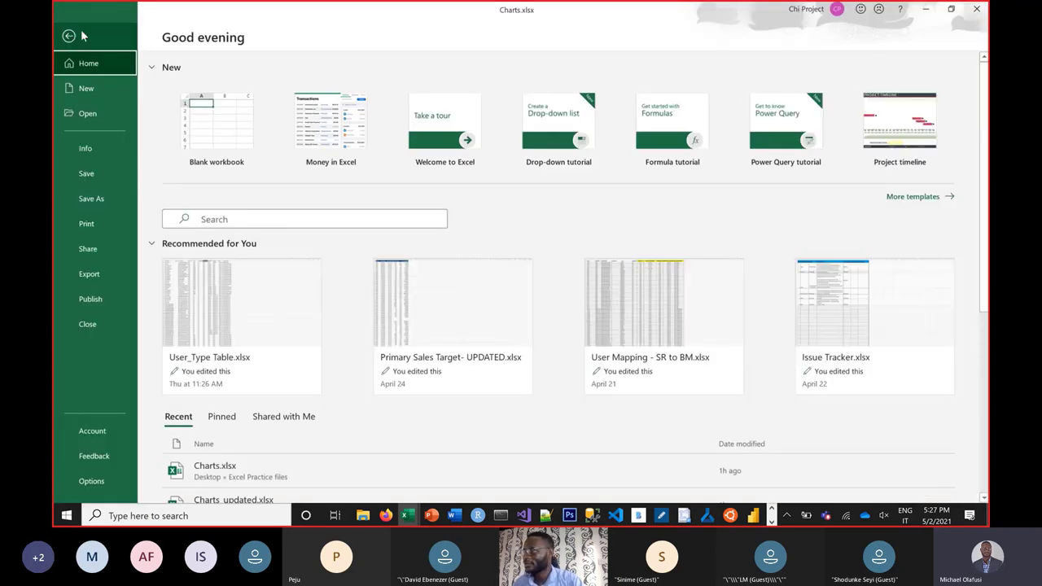
click(70, 37)
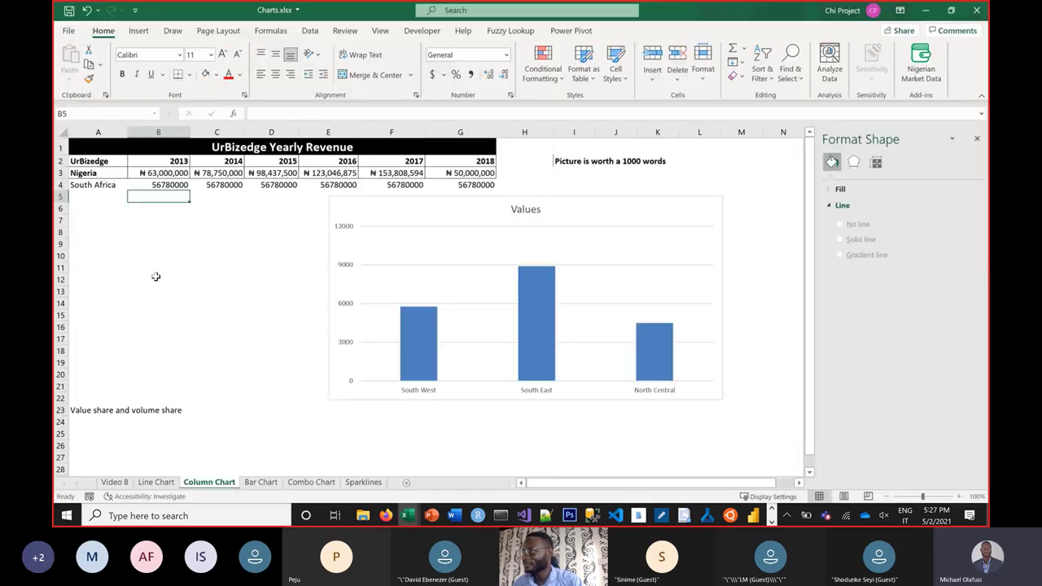
Step: Discard a trial =UNIQUE formula in B9 and return to the File start page
click(166, 245)
text(=uni)
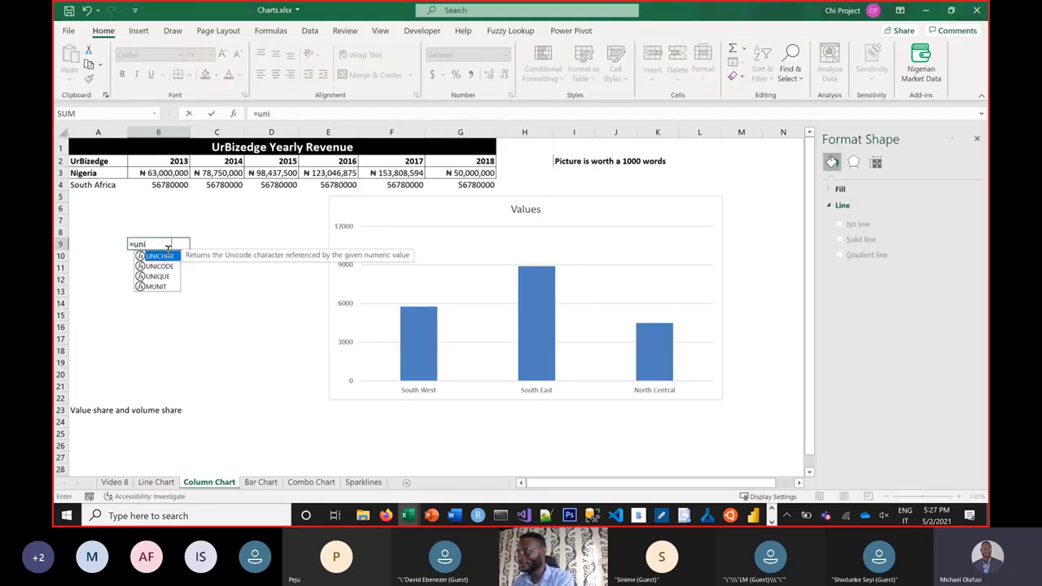
key(Tab)
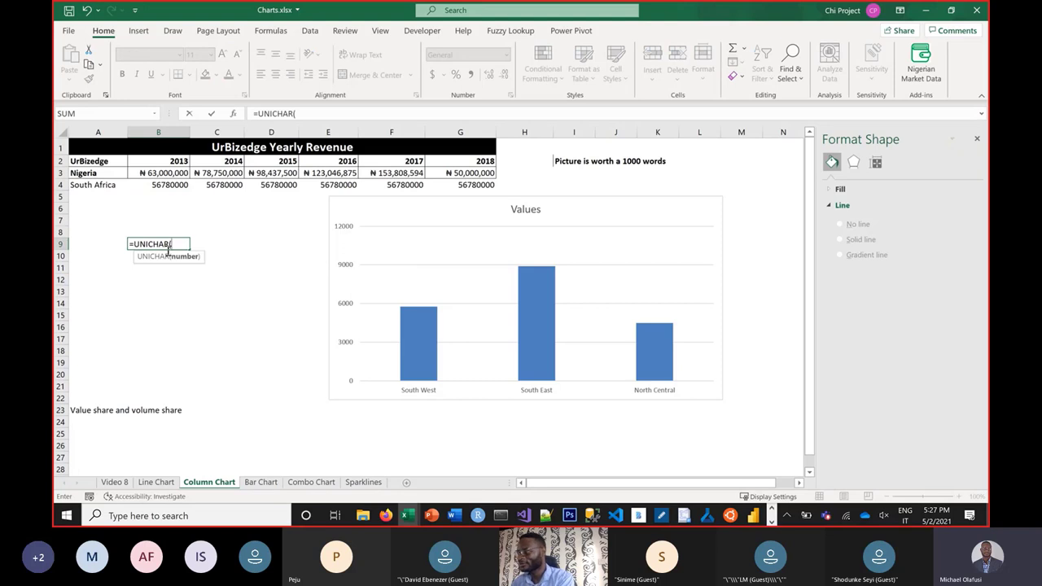
key(BackSpace)
key(BackSpace)
key(BackSpace)
key(BackSpace)
key(BackSpace)
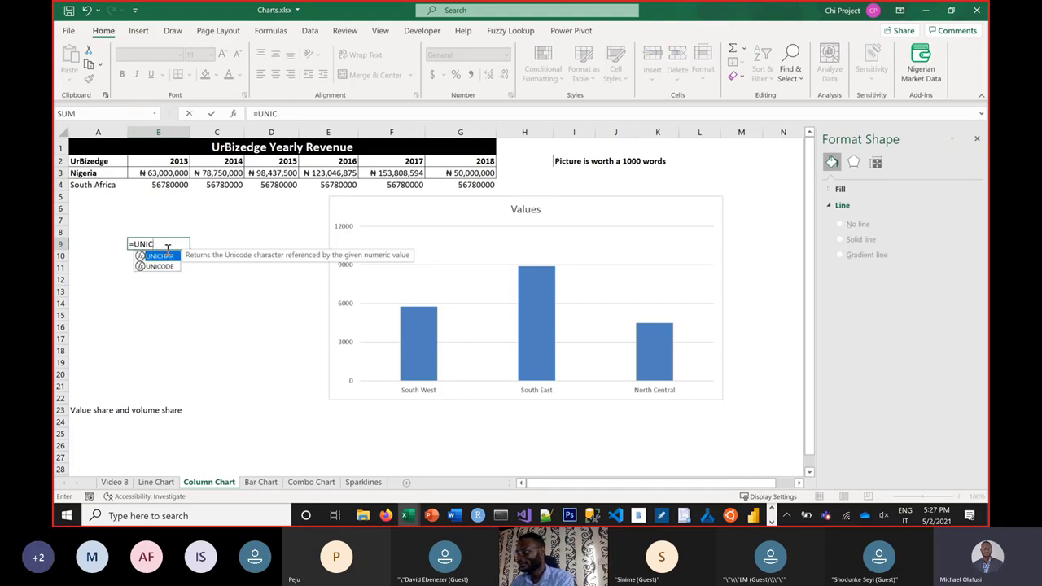
text(q)
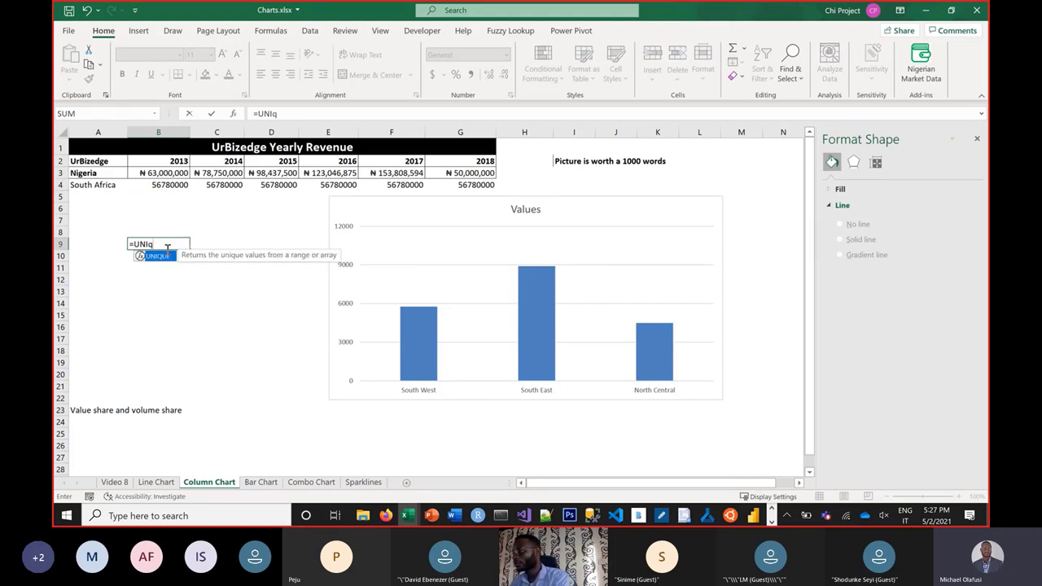
key(Escape)
key(Escape)
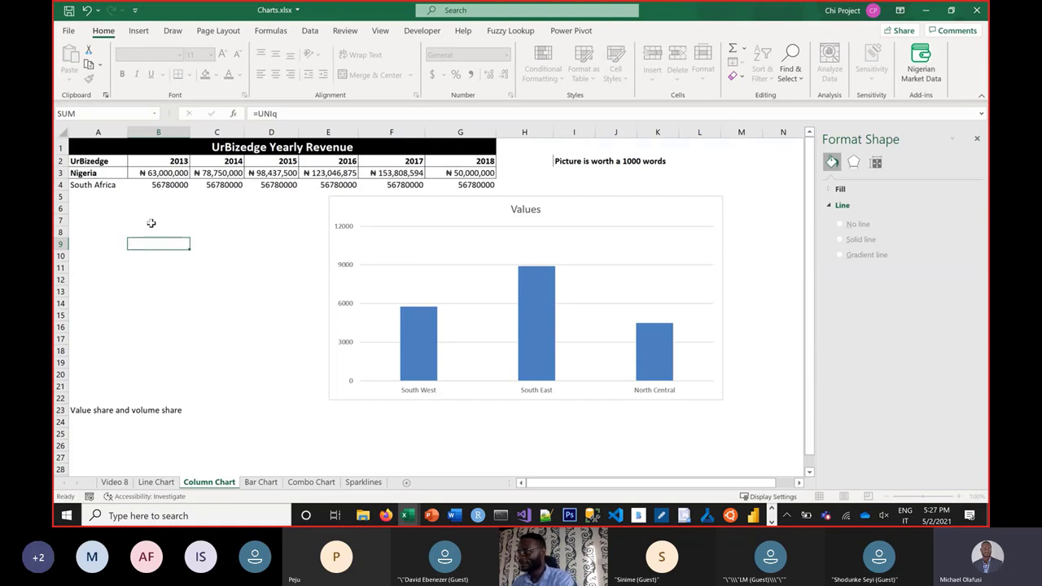
click(69, 35)
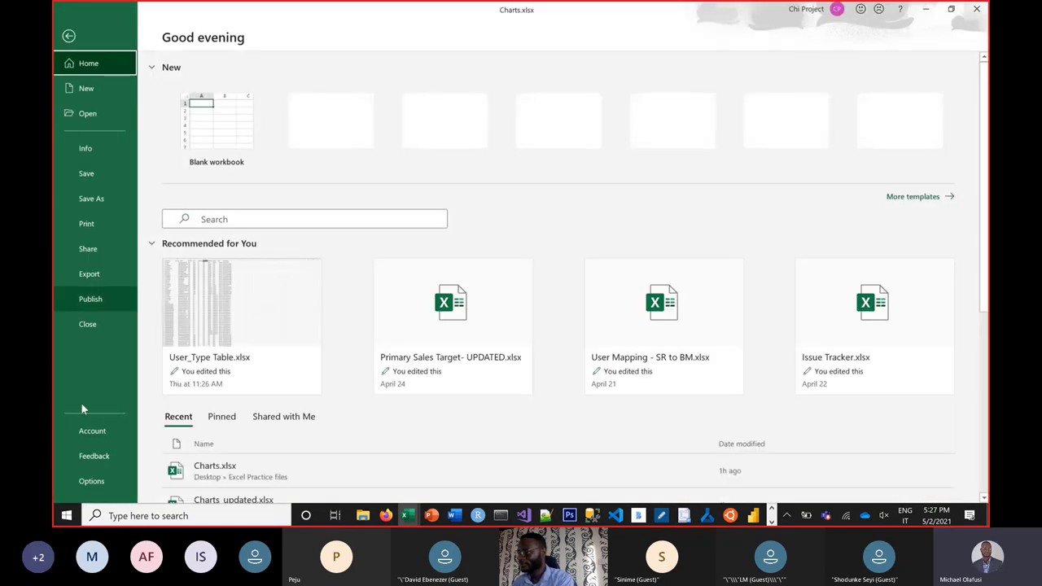
Step: Show the Account page and its About Excel dialog for version 16.0.14026.20000, 64-bit
click(92, 430)
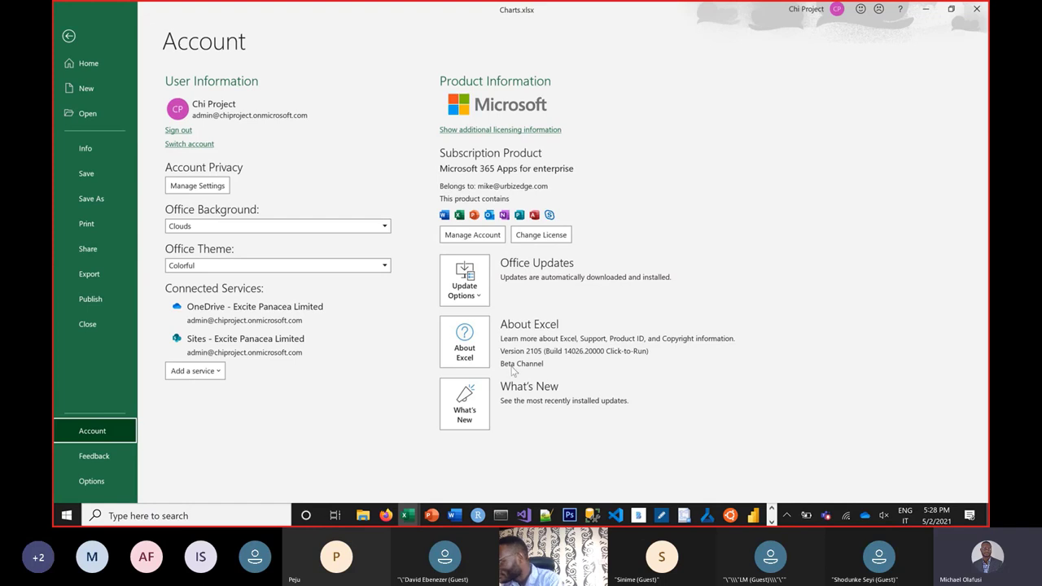
click(470, 356)
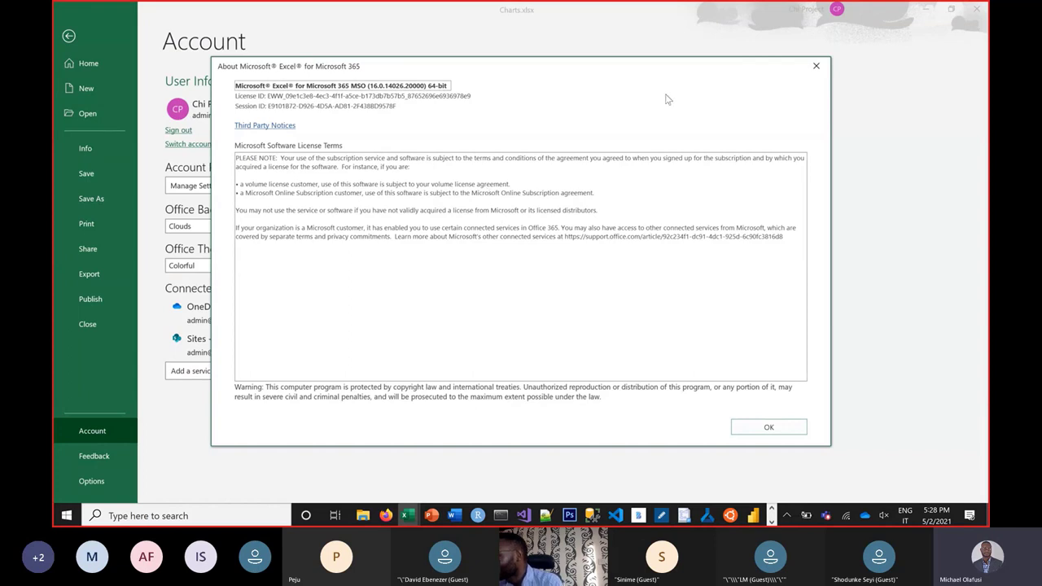
Step: Close About Excel, reopening it once, then show the Update Options choices like Update Now
click(816, 66)
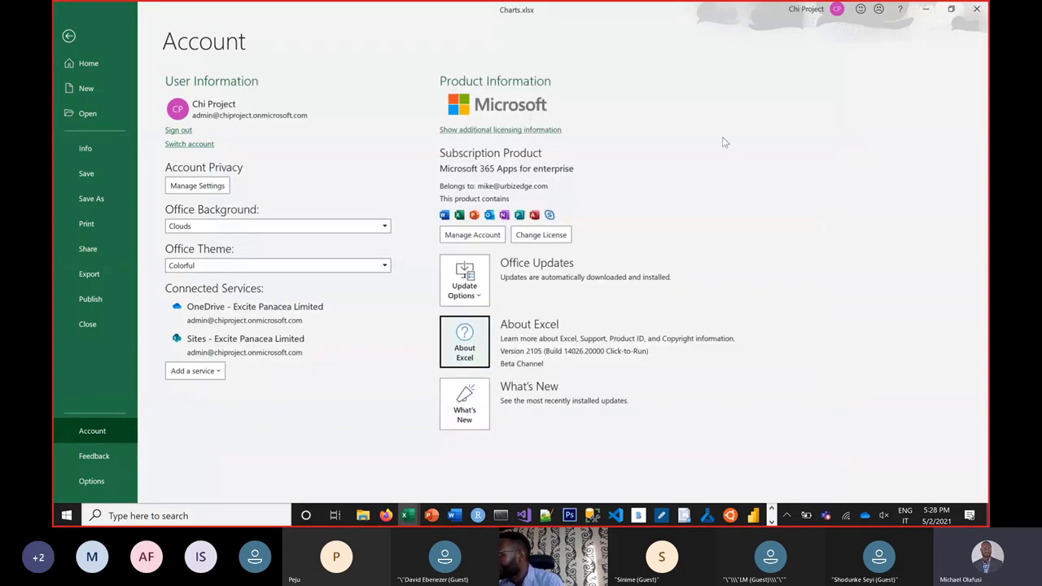
click(477, 349)
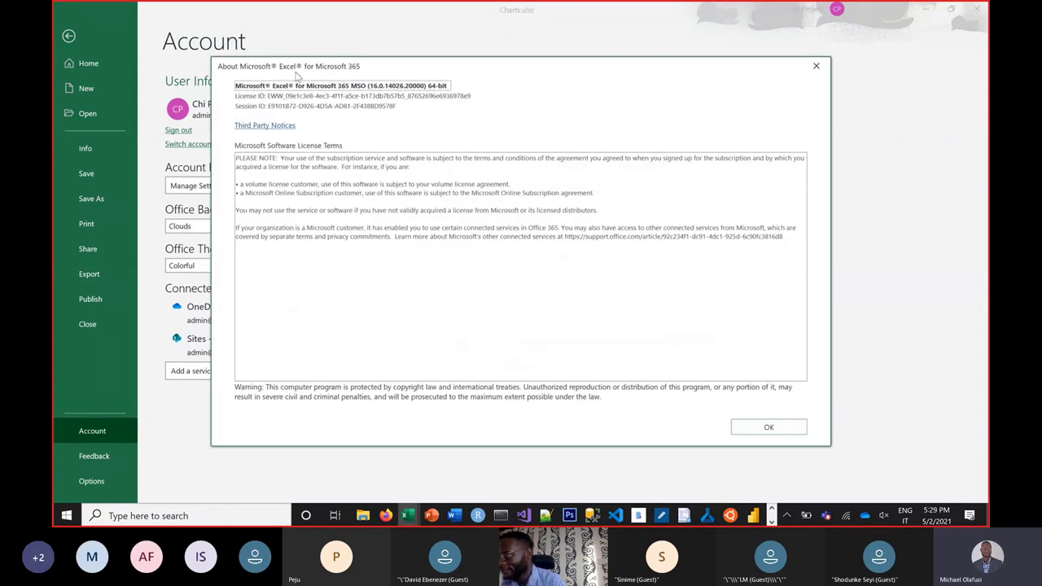
click(815, 66)
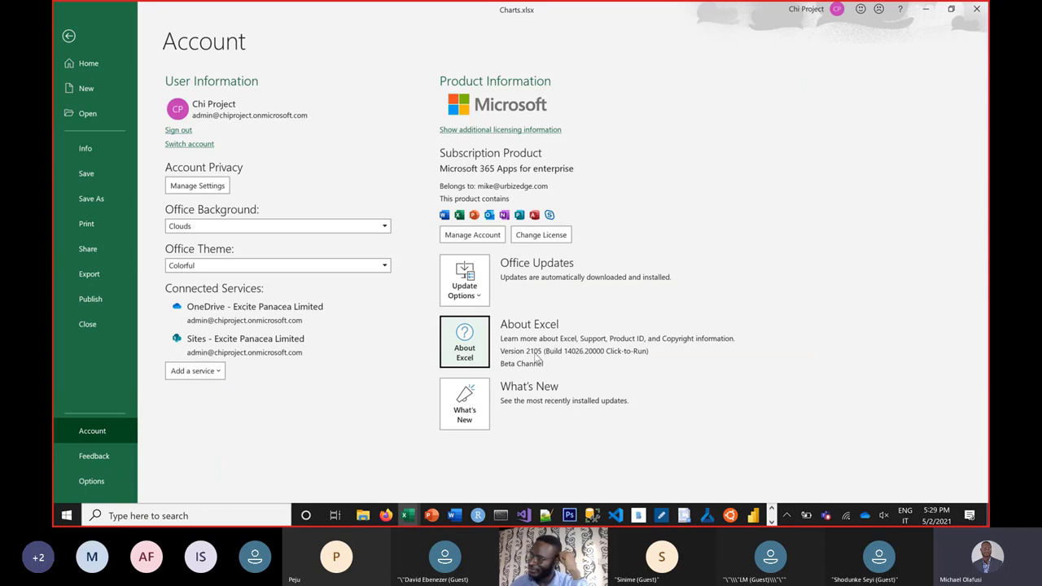
click(471, 297)
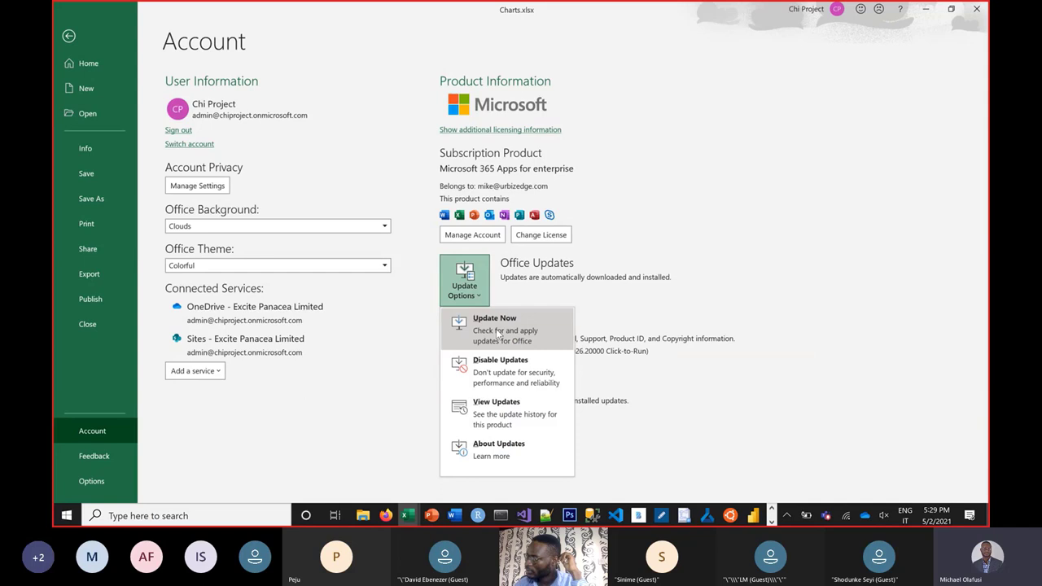
Step: Dismiss the update choices, view and close About Excel, then show the open-windows overview
click(716, 303)
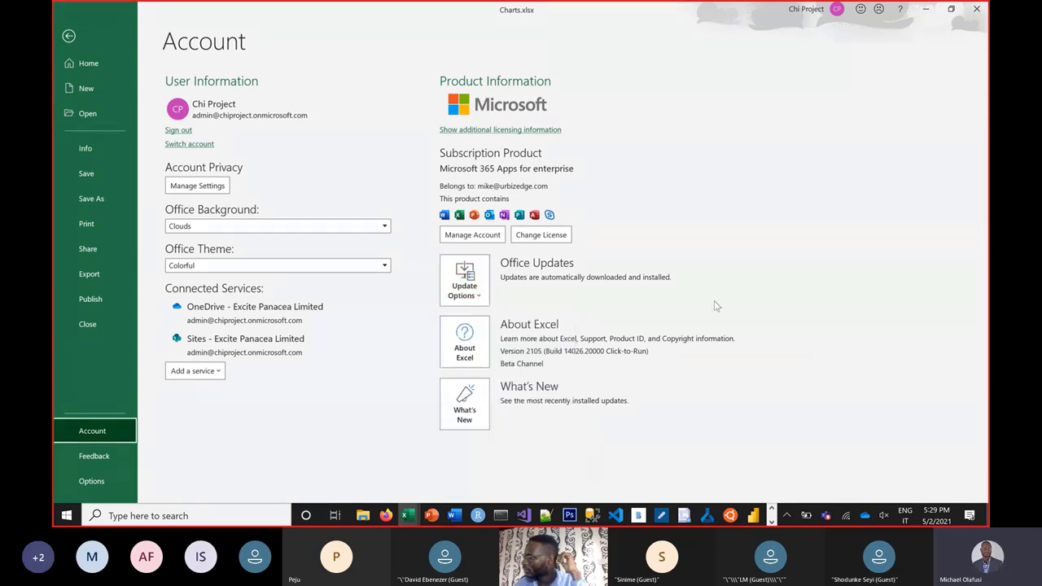
click(472, 358)
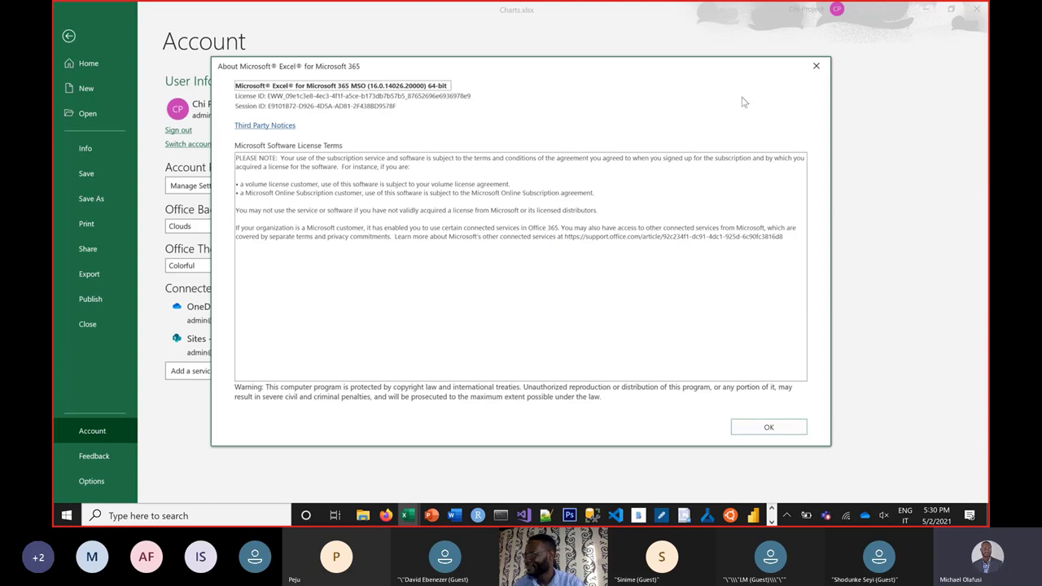
click(815, 66)
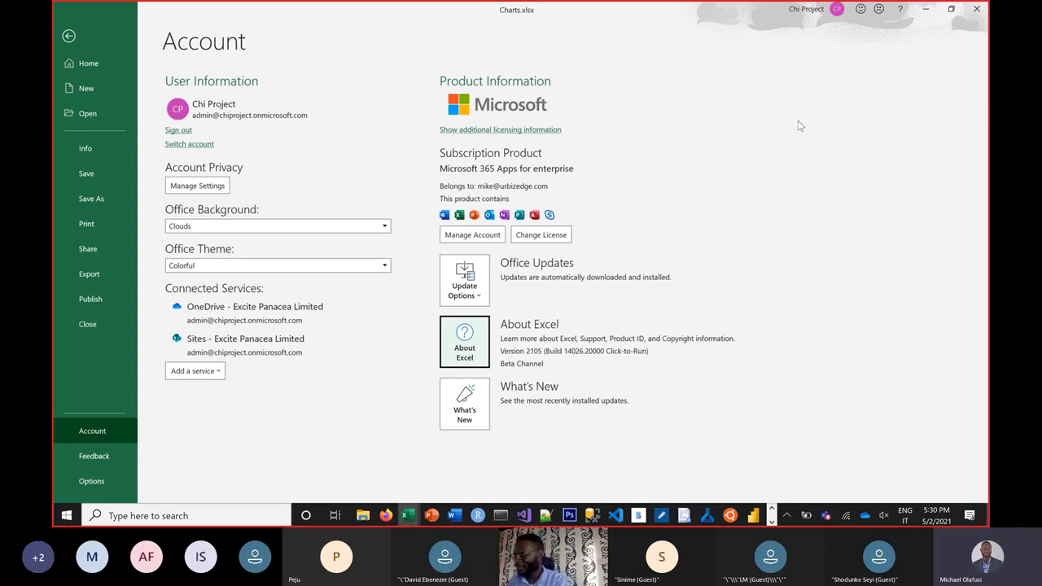
key(alt+Tab)
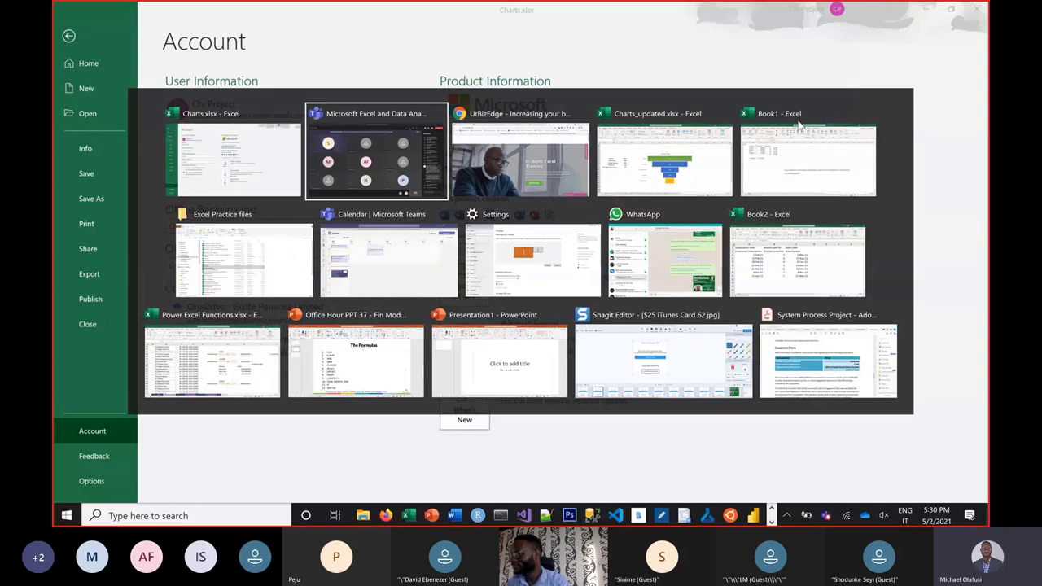
Step: Switch to the UrBizEdge website in Chrome and scroll down to the footer
key(alt+Tab)
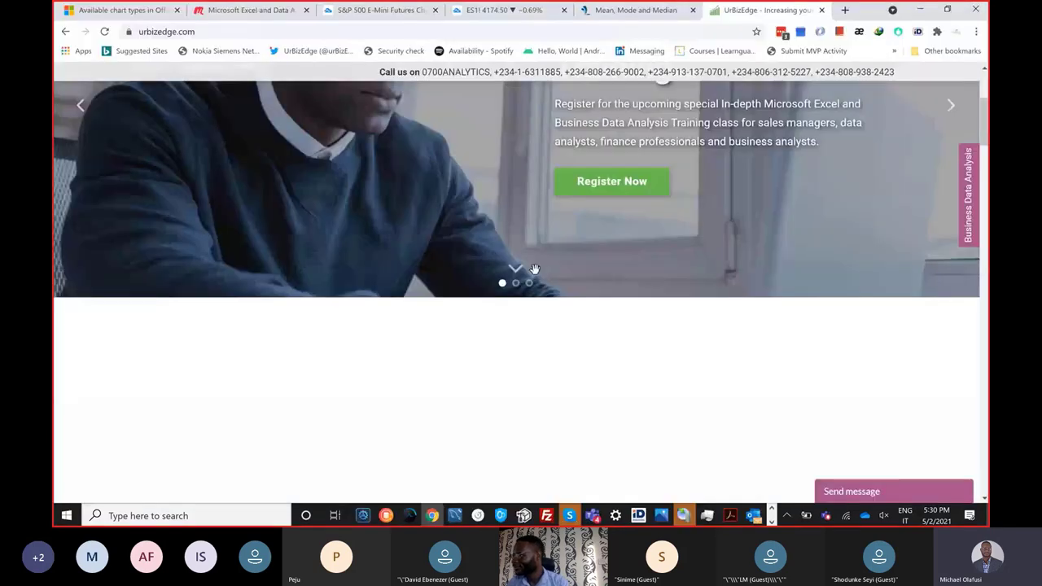
scroll(534, 268, up, 3)
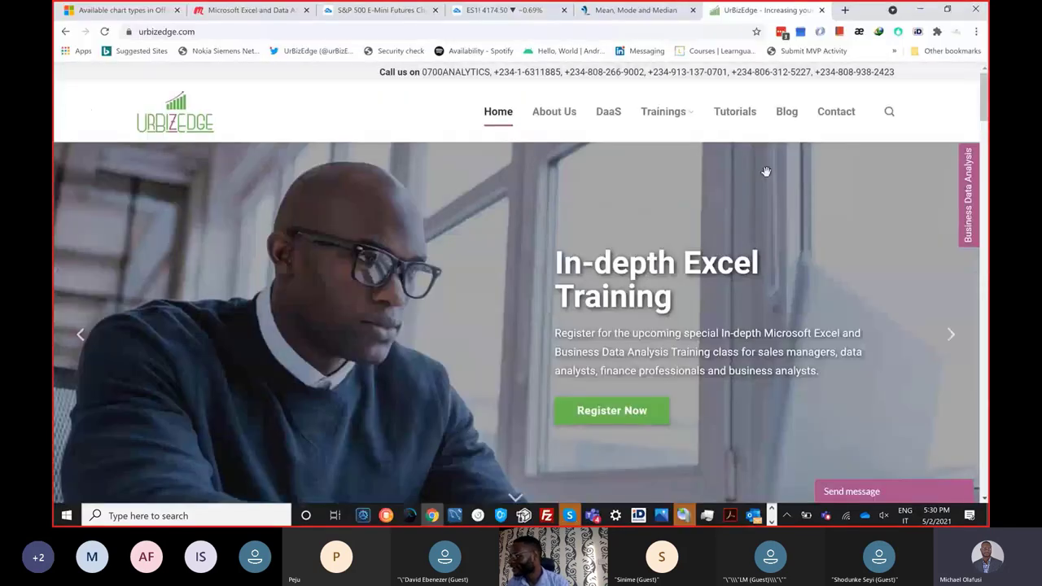
mouse_move(687, 117)
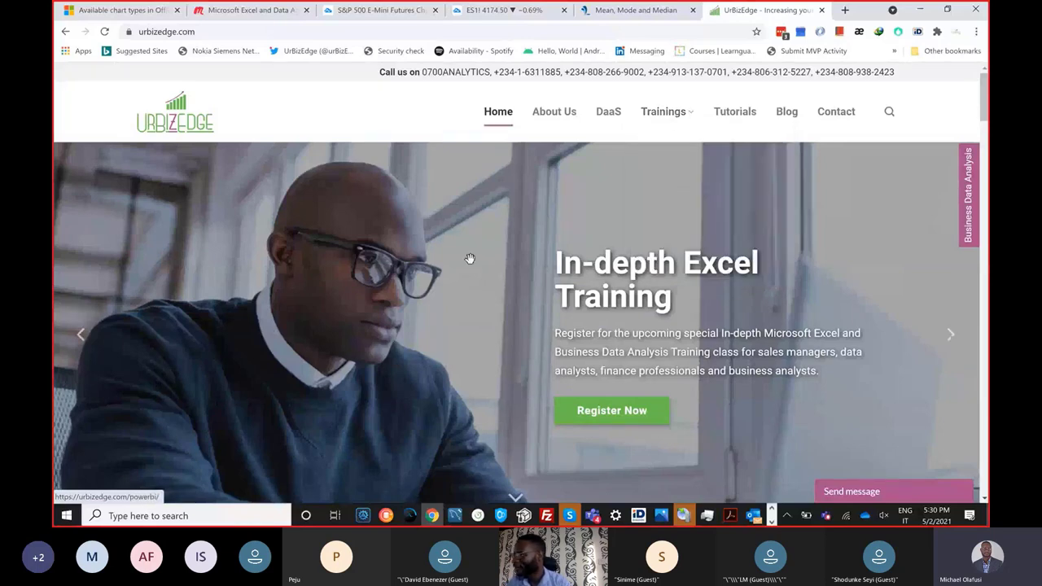
scroll(470, 258, down, 5)
scroll(476, 278, down, 5)
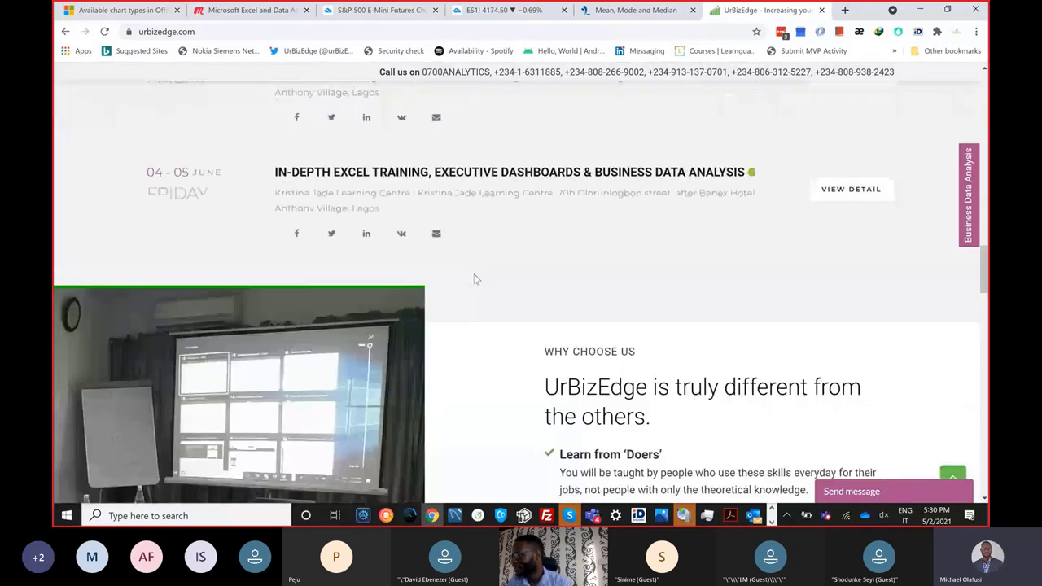
scroll(475, 277, down, 4)
scroll(474, 274, up, 8)
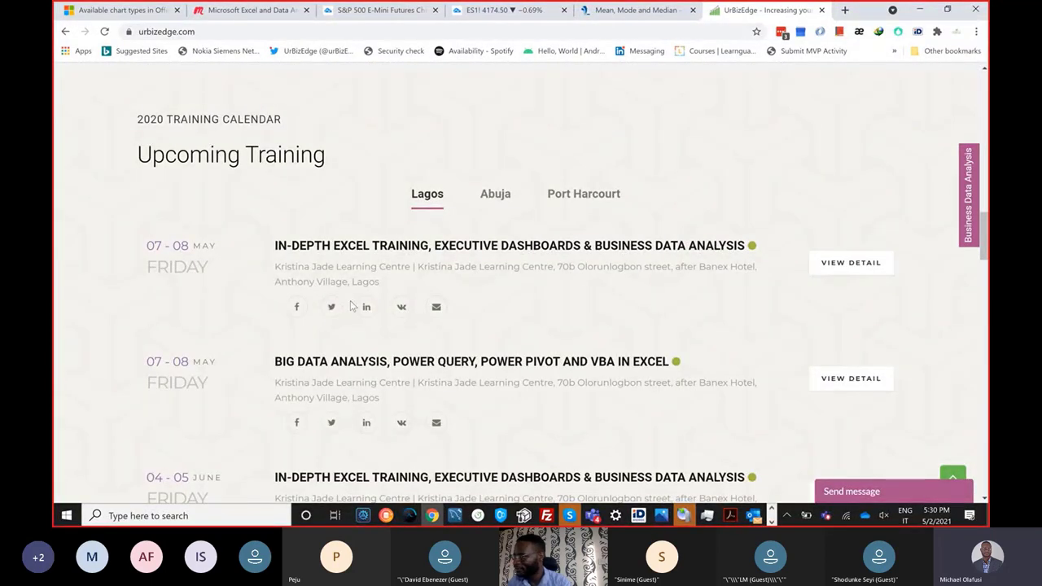
scroll(479, 312, down, 3)
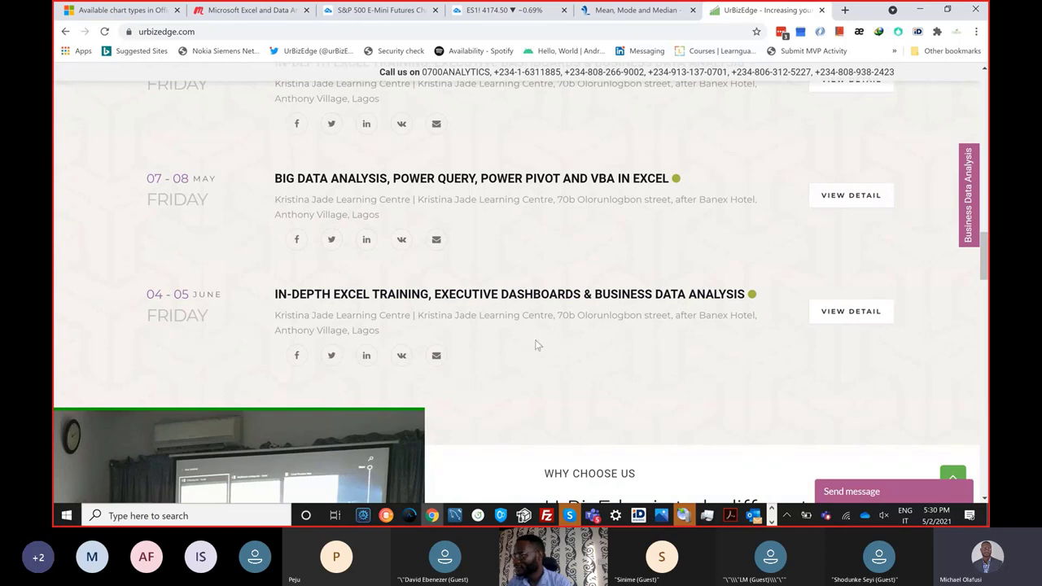
scroll(486, 364, down, 10)
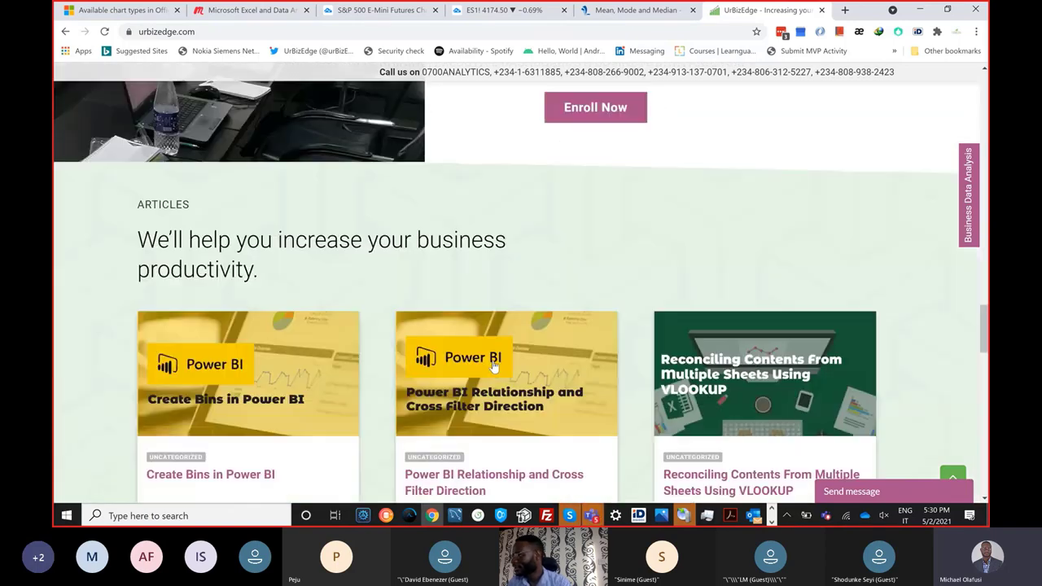
scroll(492, 368, down, 10)
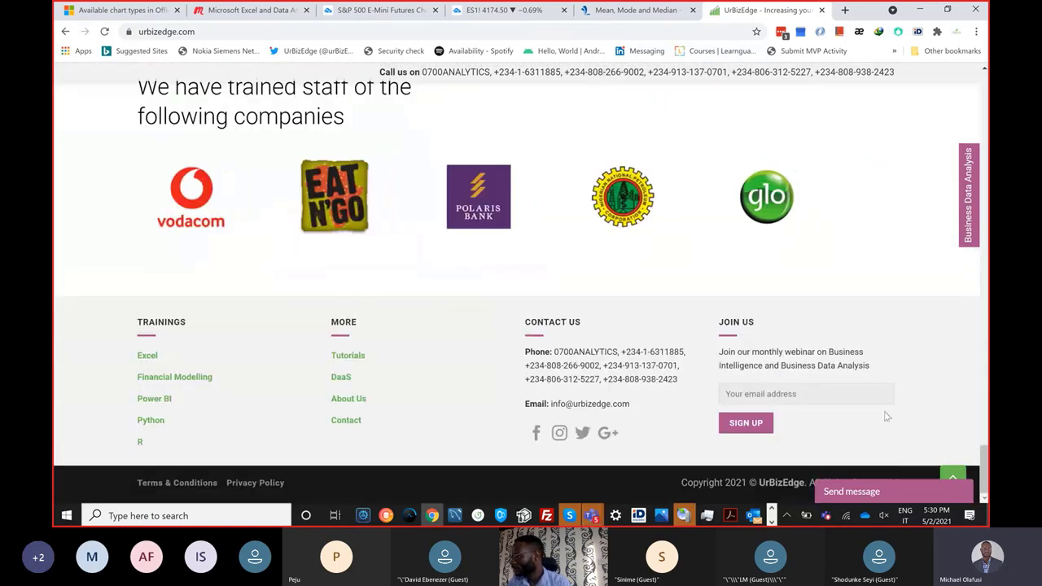
Step: Highlight the footer's Contact Us phone and email text, then switch windows
drag(633, 407, 527, 352)
key(ctrl+c)
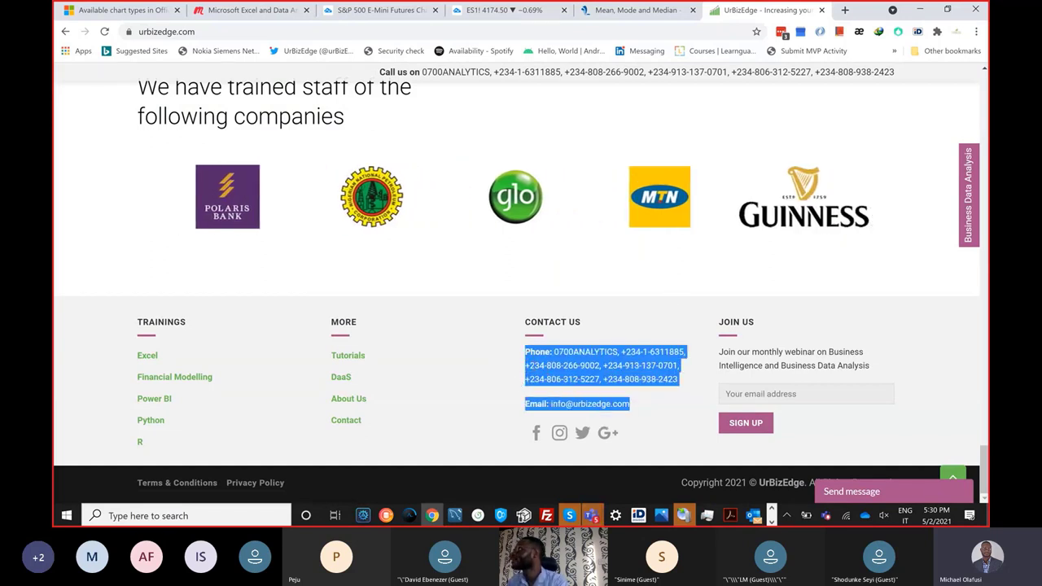
key(alt+Tab)
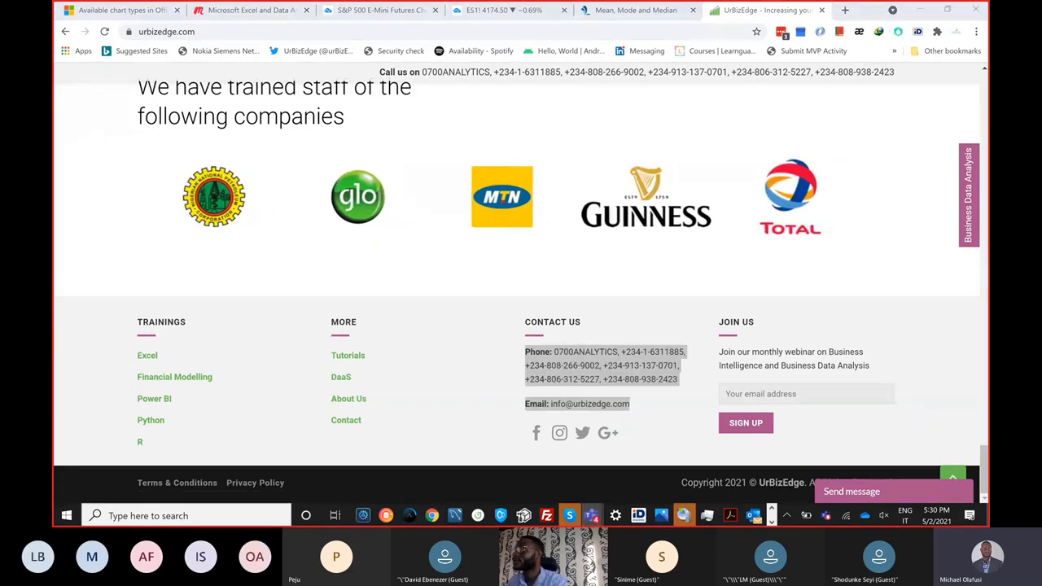
key(alt+Tab)
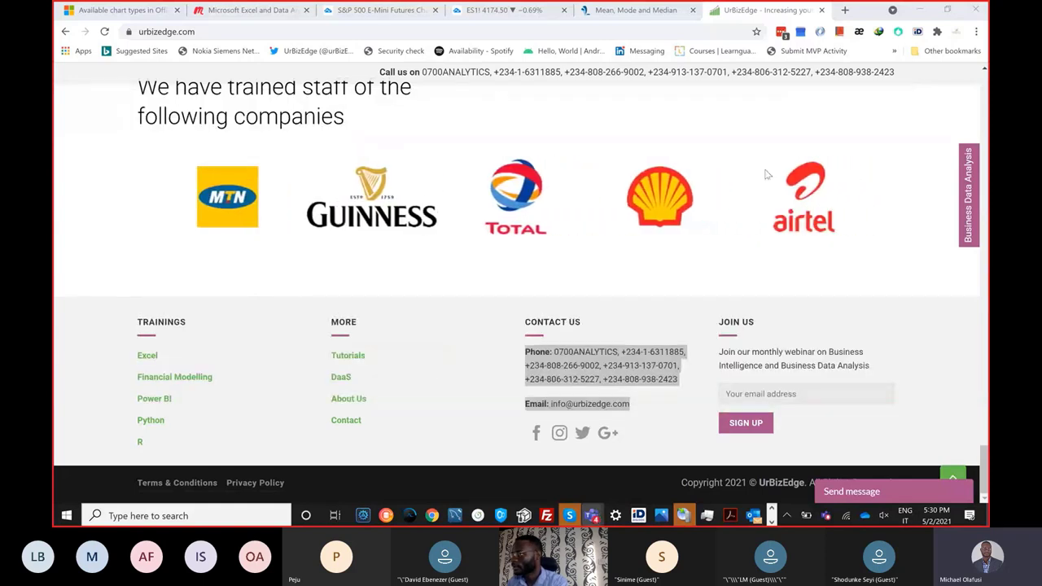
Step: Paste the copied contact details into the browser address bar and select them
click(348, 33)
key(ctrl+v)
key(ctrl+a)
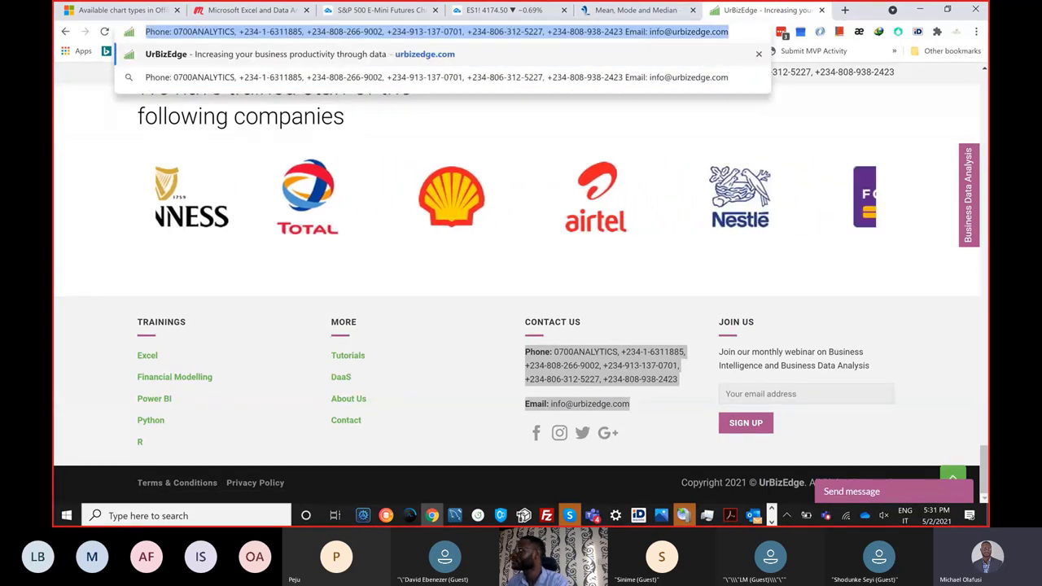
key(alt+Tab)
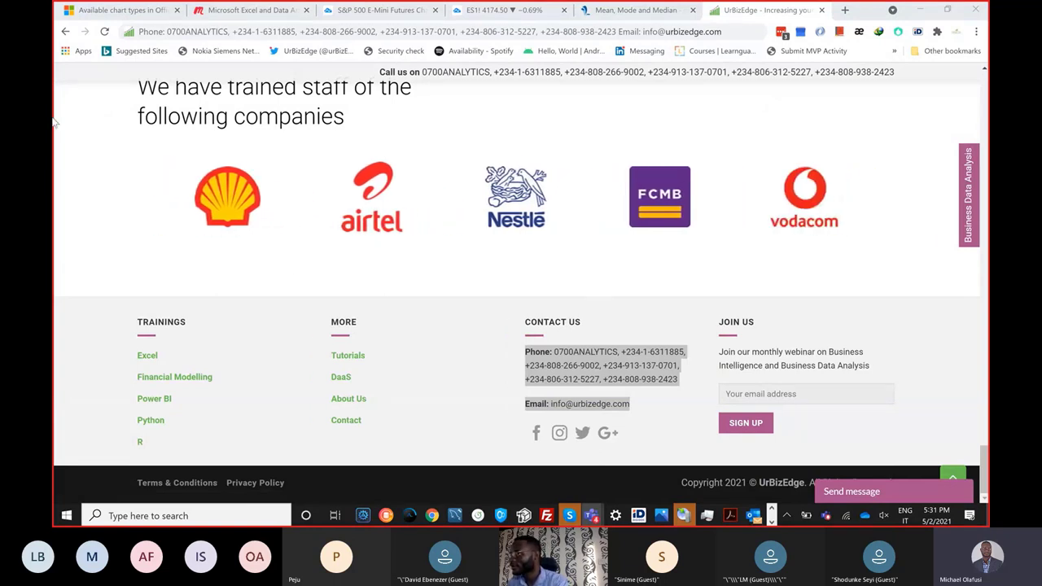
click(176, 31)
click(176, 31)
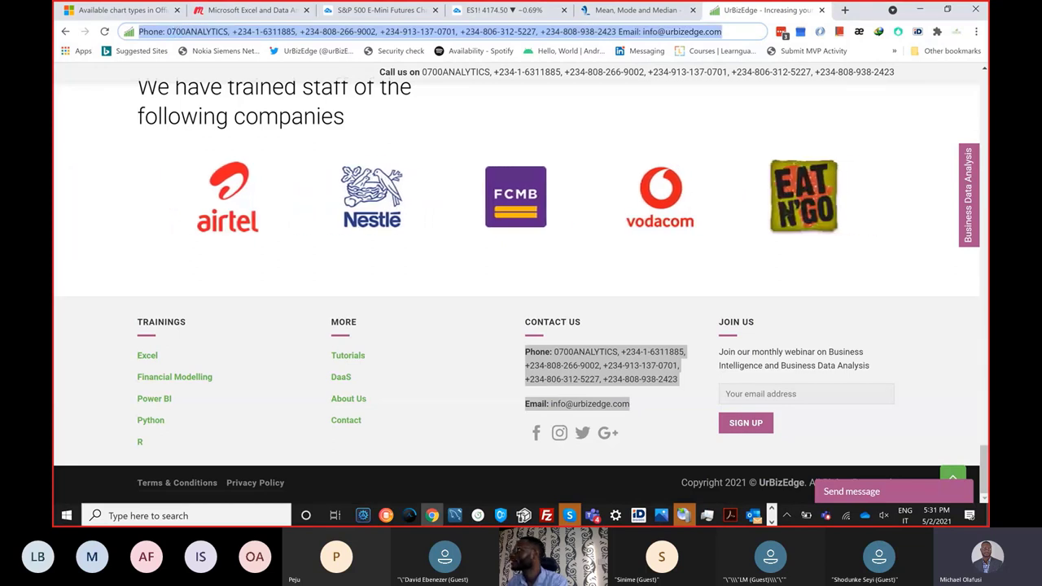
Step: Reselect the UrBizEdge footer's phone numbers and email, then return to the Meetup event tab
key(alt+Tab)
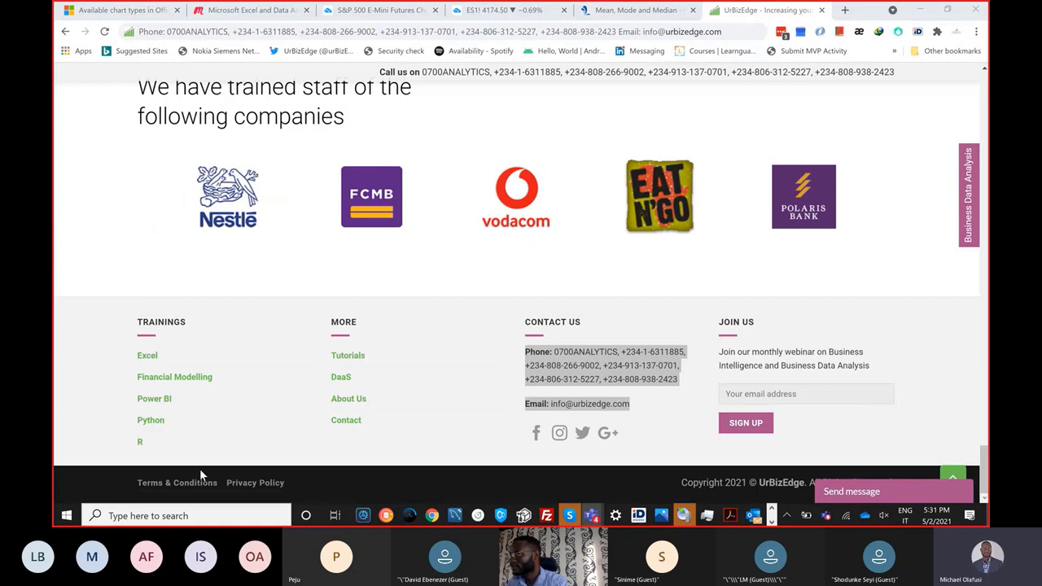
click(606, 444)
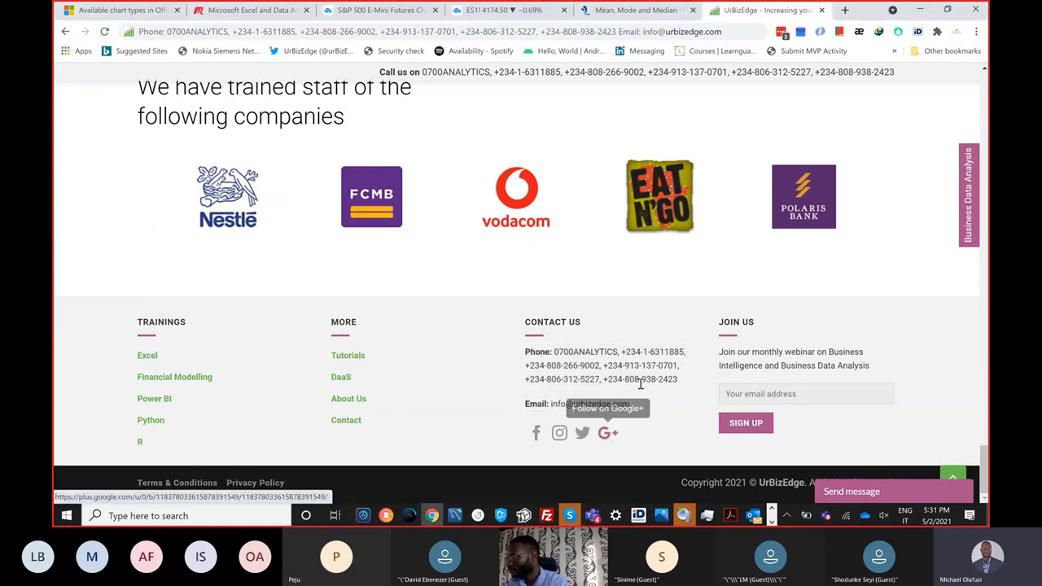
drag(631, 404, 525, 352)
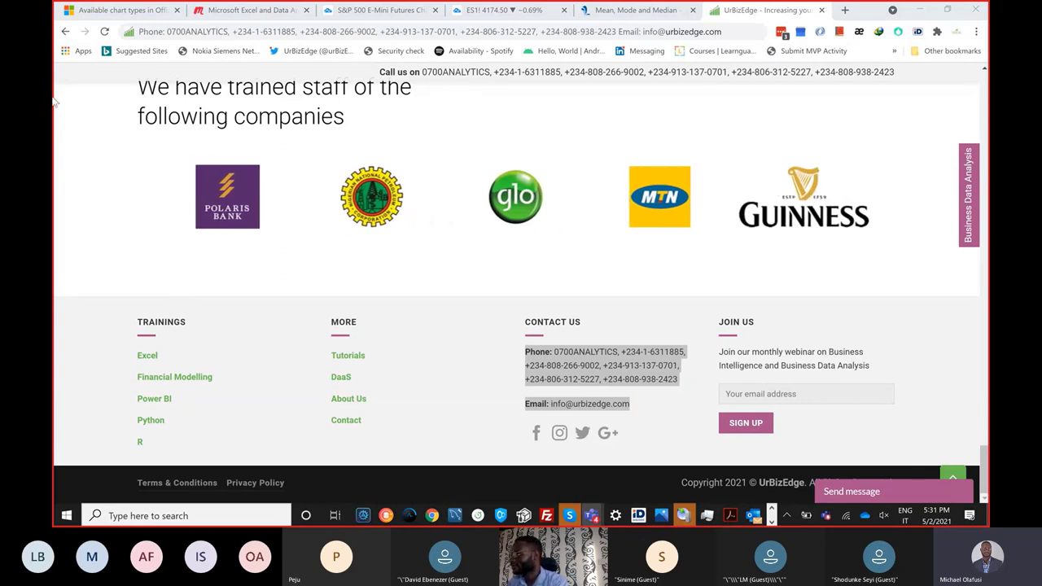
click(262, 11)
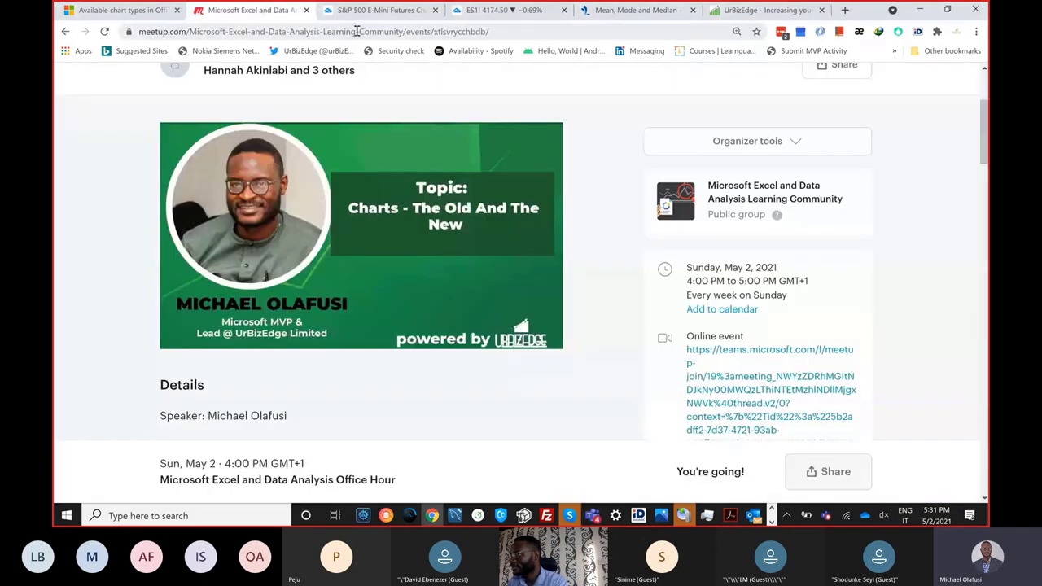
Step: Open the Power BI Learning Community group from the profile's group list
scroll(960, 185, up, 3)
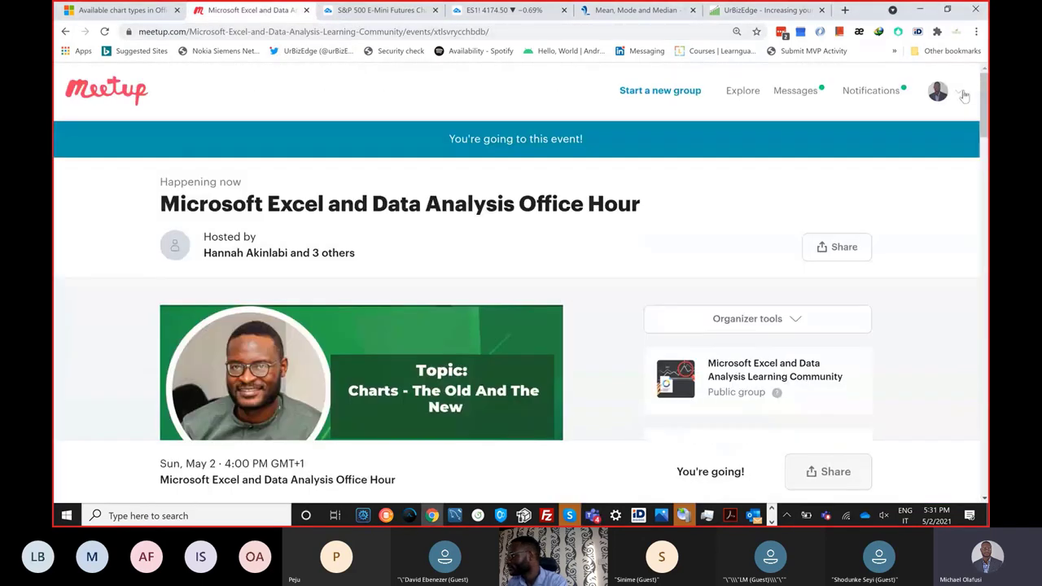
click(960, 92)
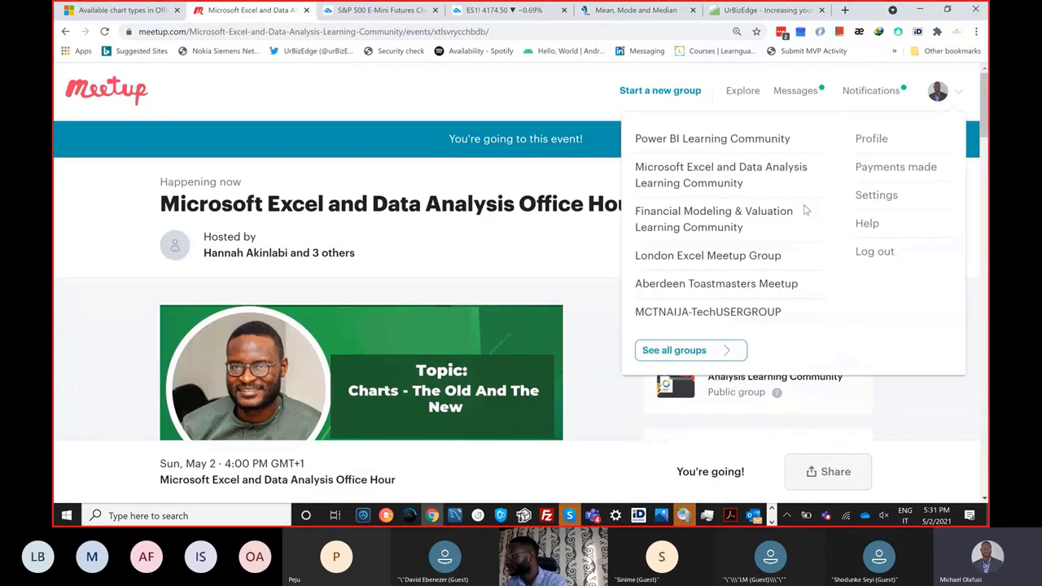
click(675, 145)
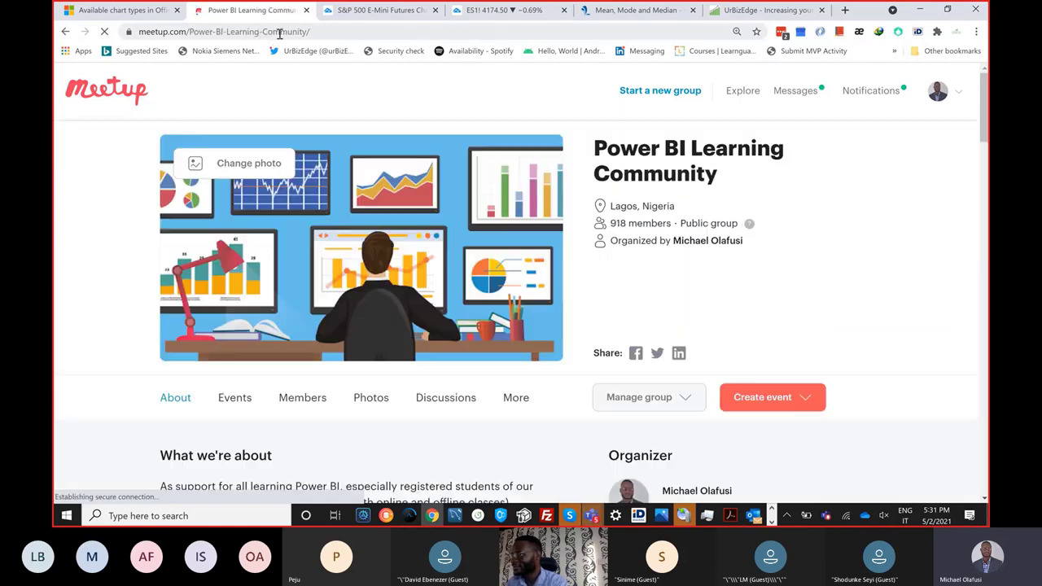
Step: Preview the Power BI Office Hour event, then go back to the group page
scroll(210, 317, down, 3)
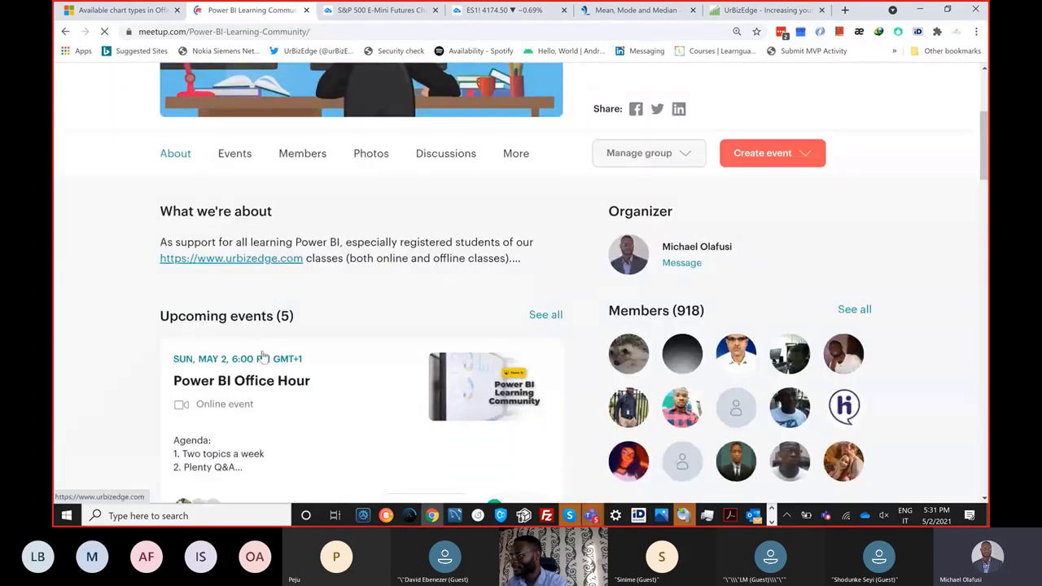
click(255, 382)
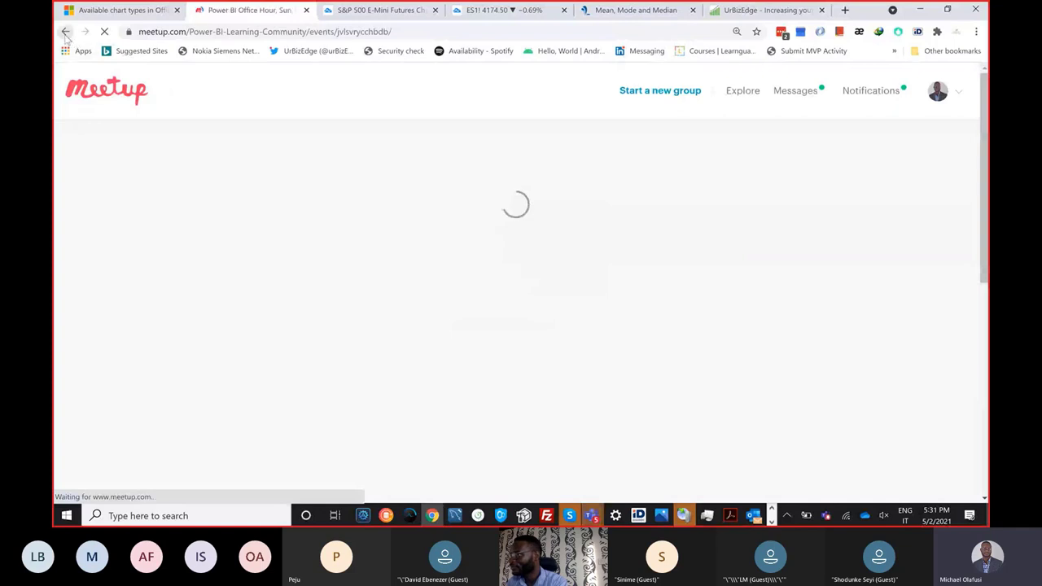
key(alt+Left)
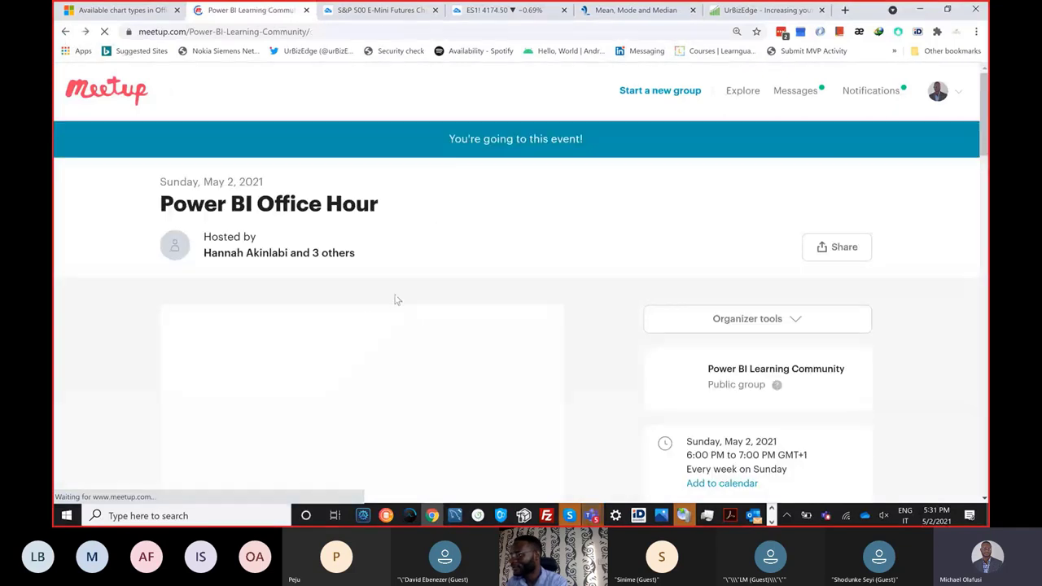
scroll(396, 309, down, 5)
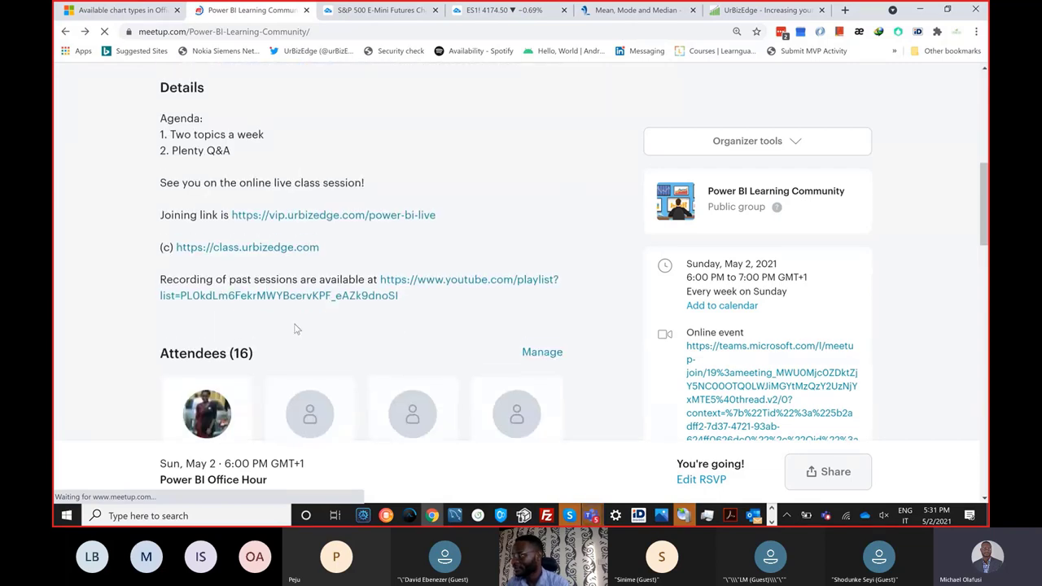
scroll(296, 328, up, 7)
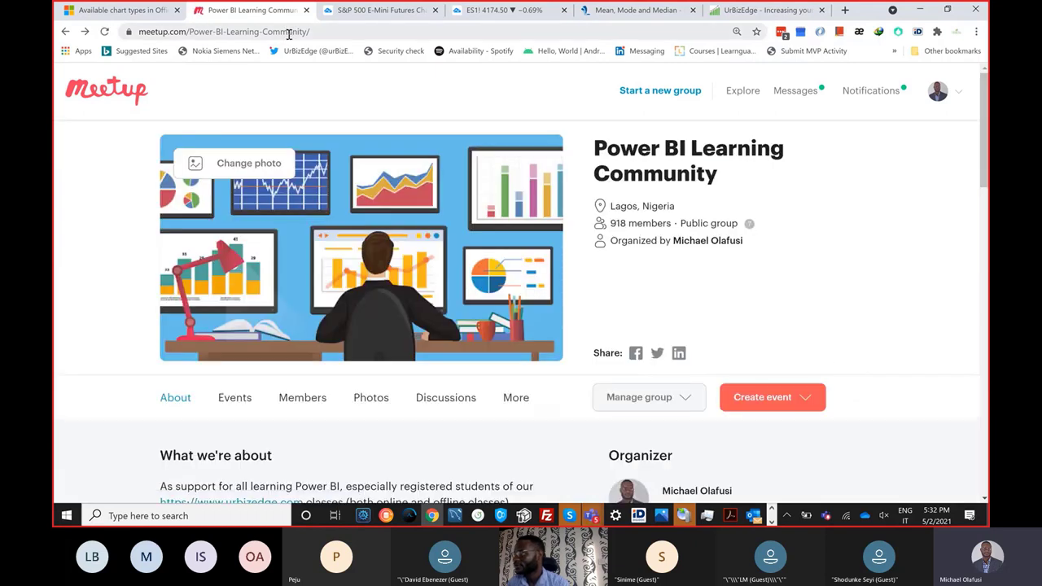
Step: Go forward to the Power BI Office Hour event and select its 'Joining link is…' detail line
click(85, 31)
scroll(318, 338, down, 5)
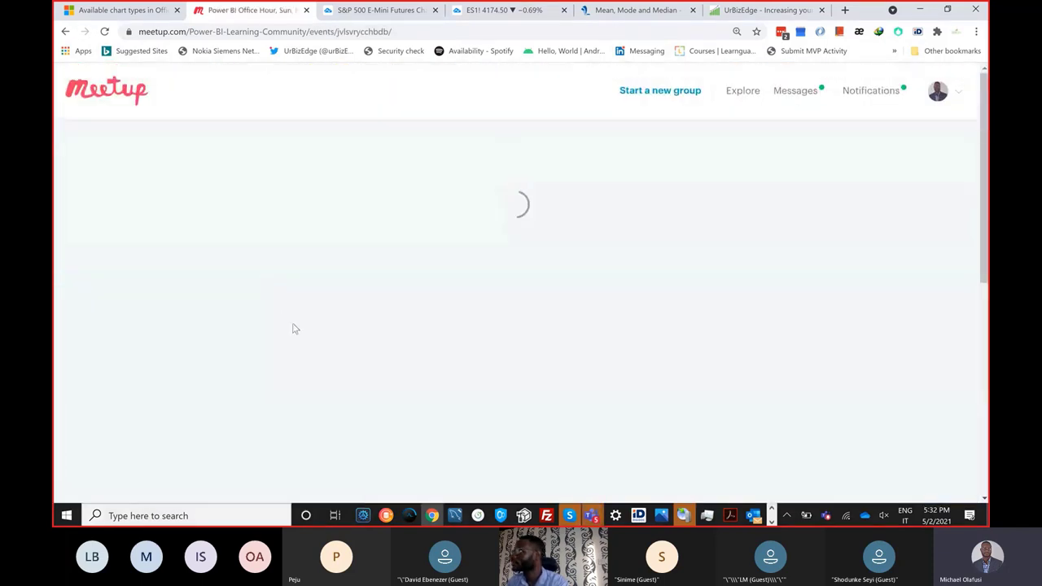
scroll(362, 409, down, 5)
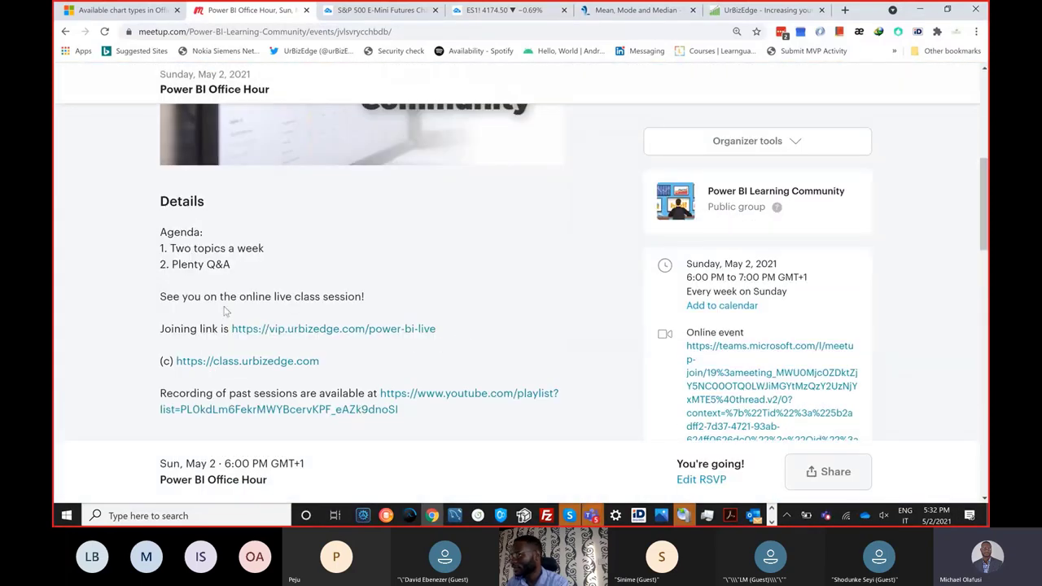
drag(472, 330, 171, 324)
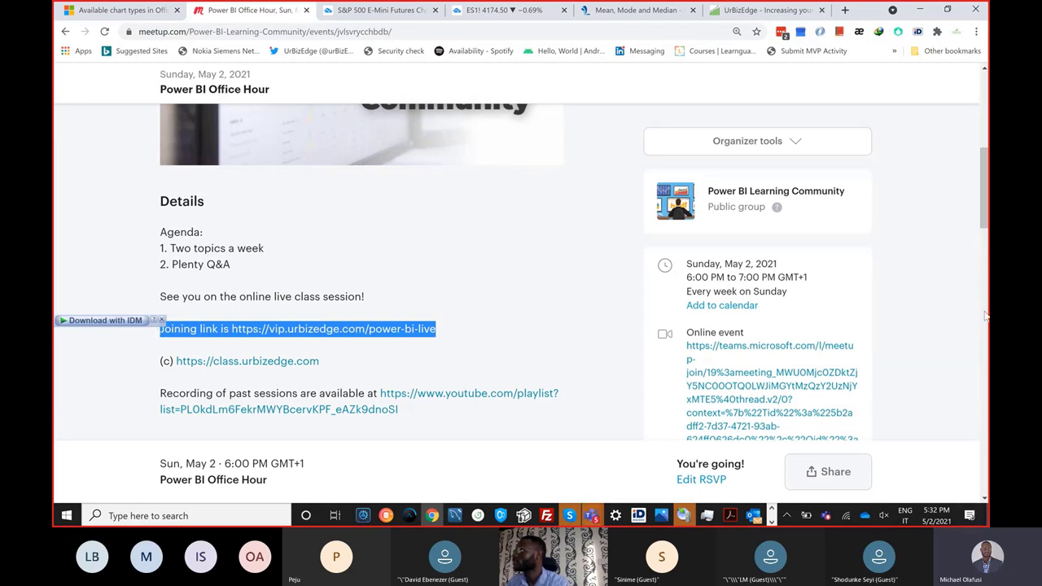
click(591, 515)
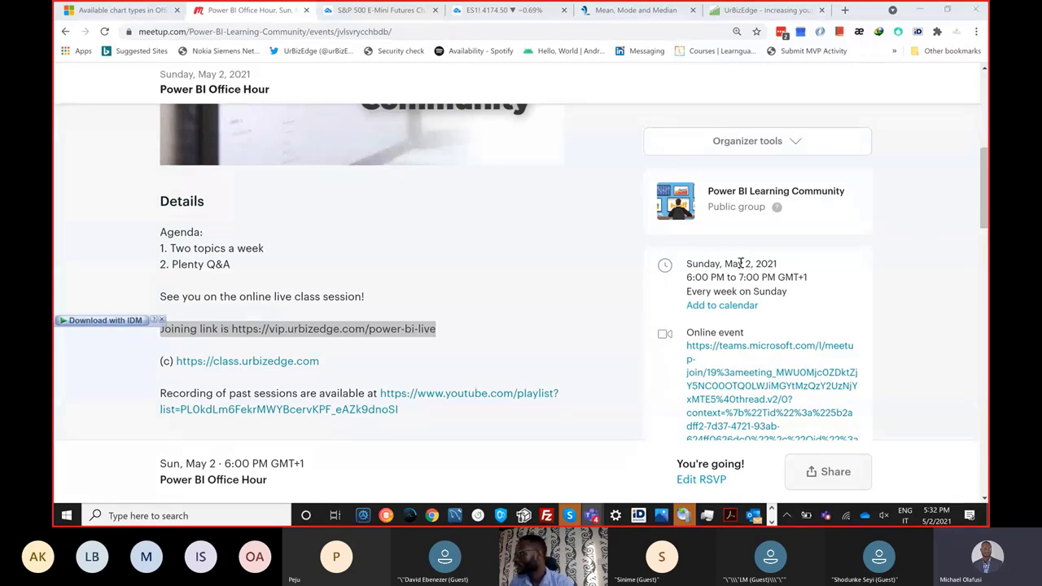
click(458, 251)
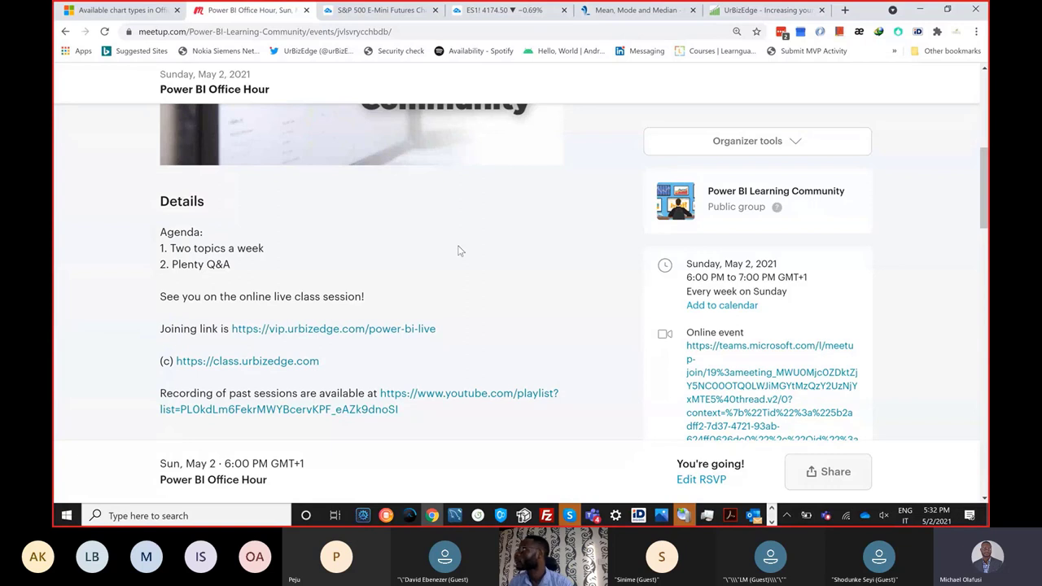